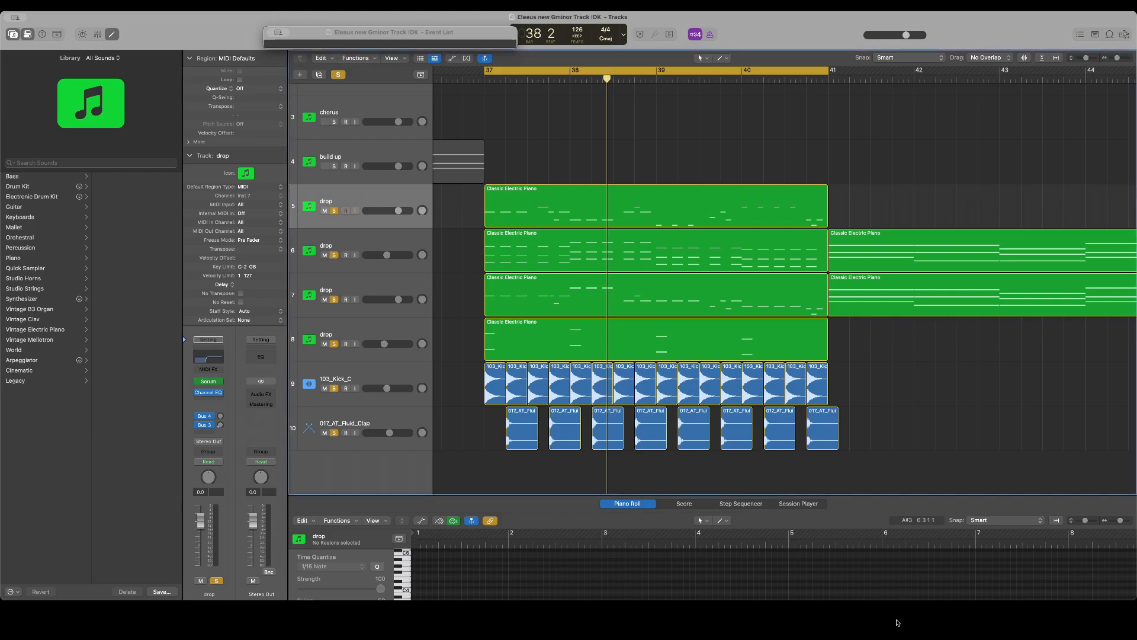
Play the soloed drop section and select the Classic Electric Piano region on the uppermost drop track
{"action": "key", "text": "space"}
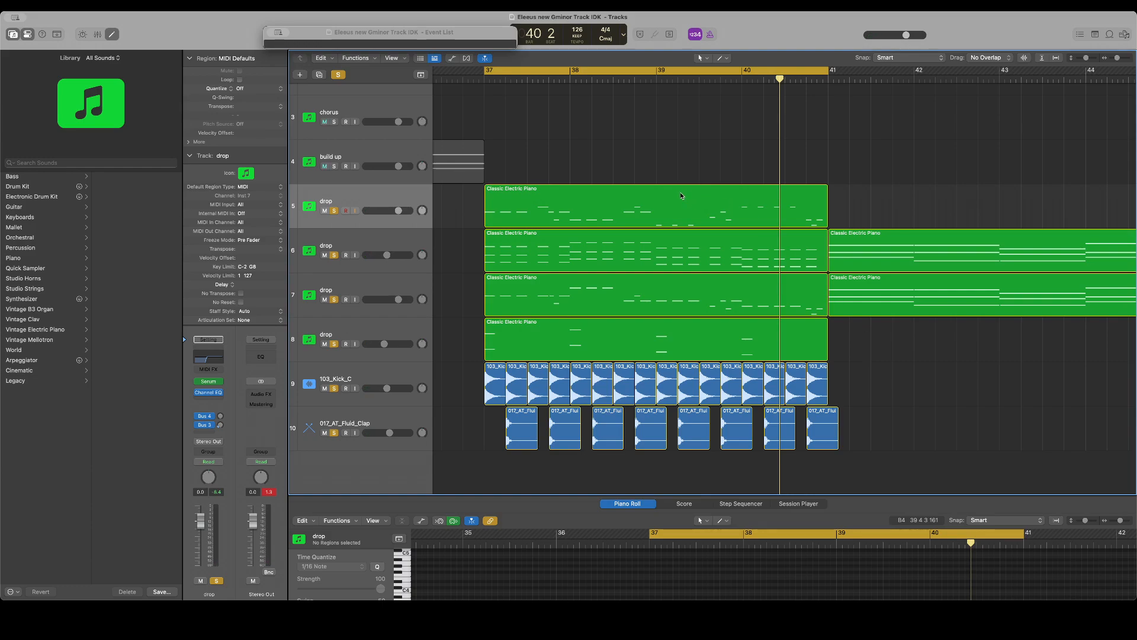
{"action": "left_click", "coordinate": [408, 195]}
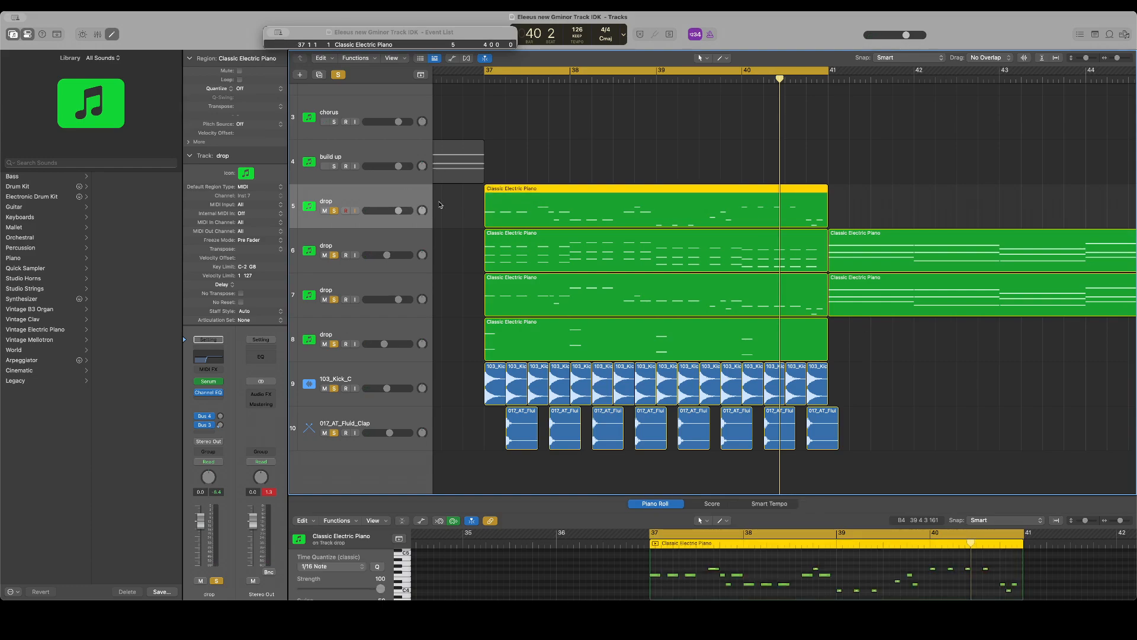
{"action": "left_click", "coordinate": [440, 205]}
{"action": "left_click_drag", "start_coordinate": [556, 148], "coordinate": [641, 203]}
{"action": "left_click", "coordinate": [334, 256]}
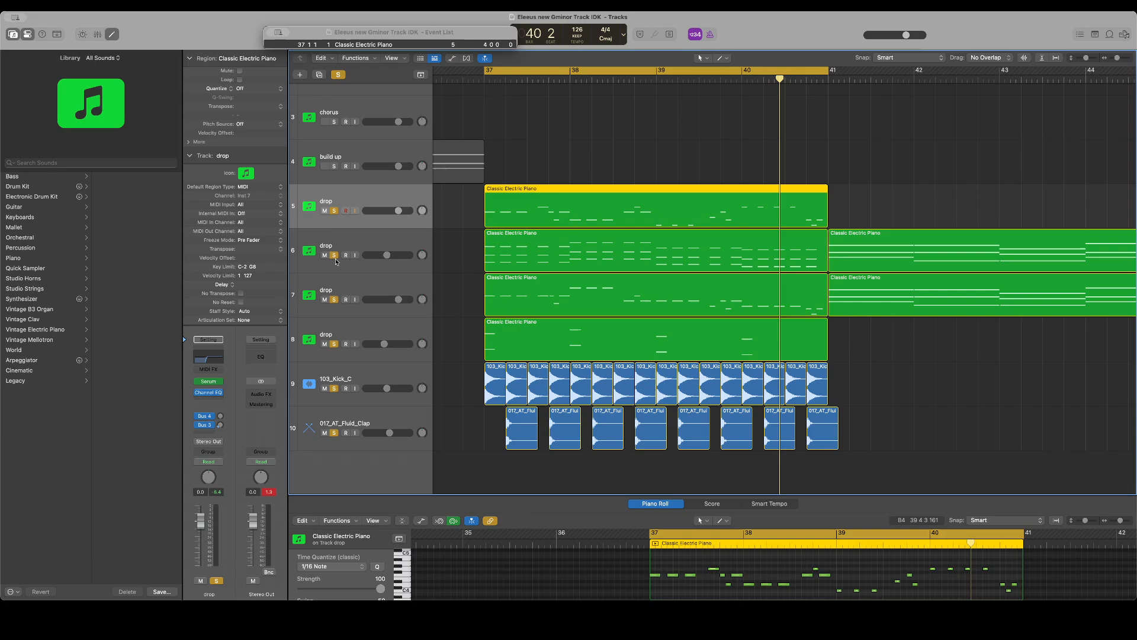
Take the uppermost drop track out of solo, then solo it again
{"action": "left_click", "coordinate": [334, 211]}
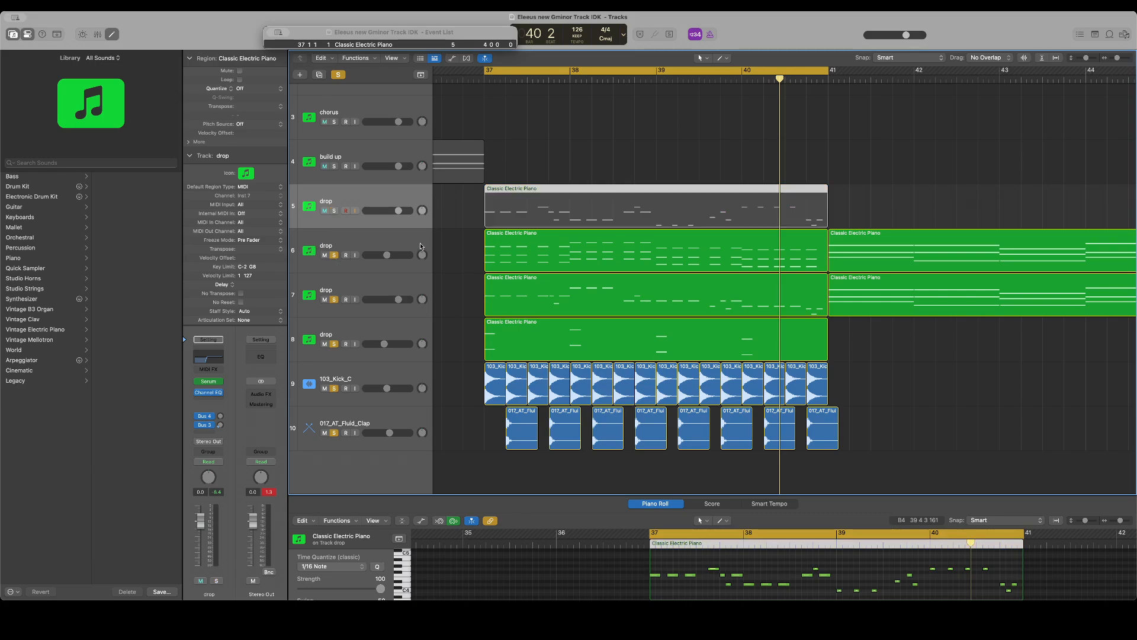
{"action": "scroll", "coordinate": [514, 333], "scroll_direction": "down", "scroll_amount": 1}
{"action": "scroll", "coordinate": [510, 356], "scroll_direction": "right", "scroll_amount": 1}
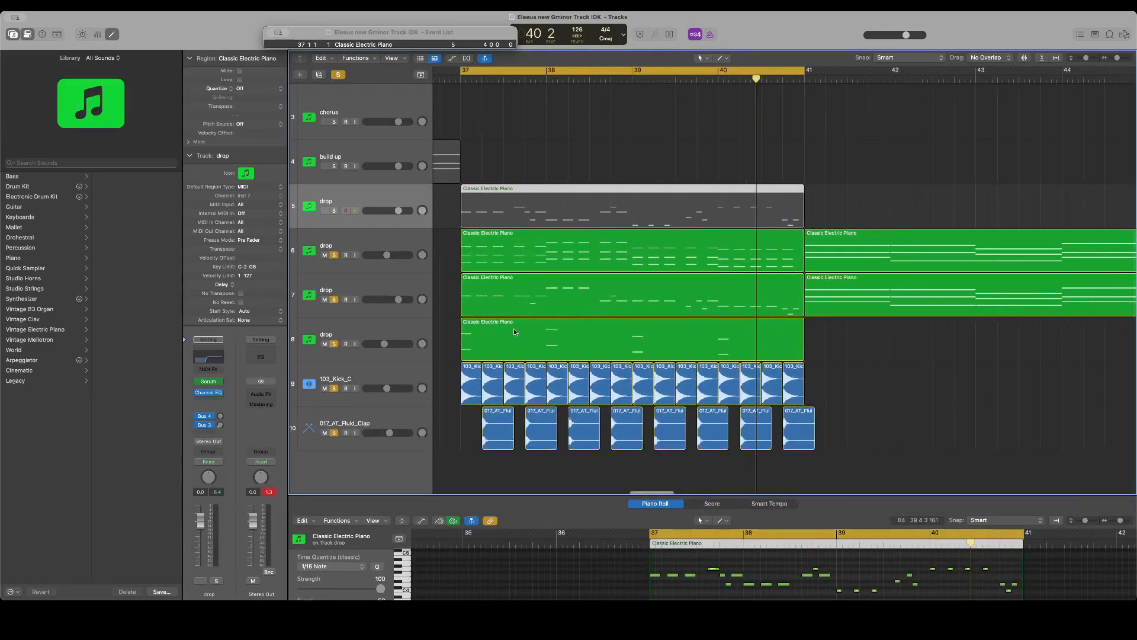
{"action": "scroll", "coordinate": [503, 385], "scroll_direction": "left", "scroll_amount": 1}
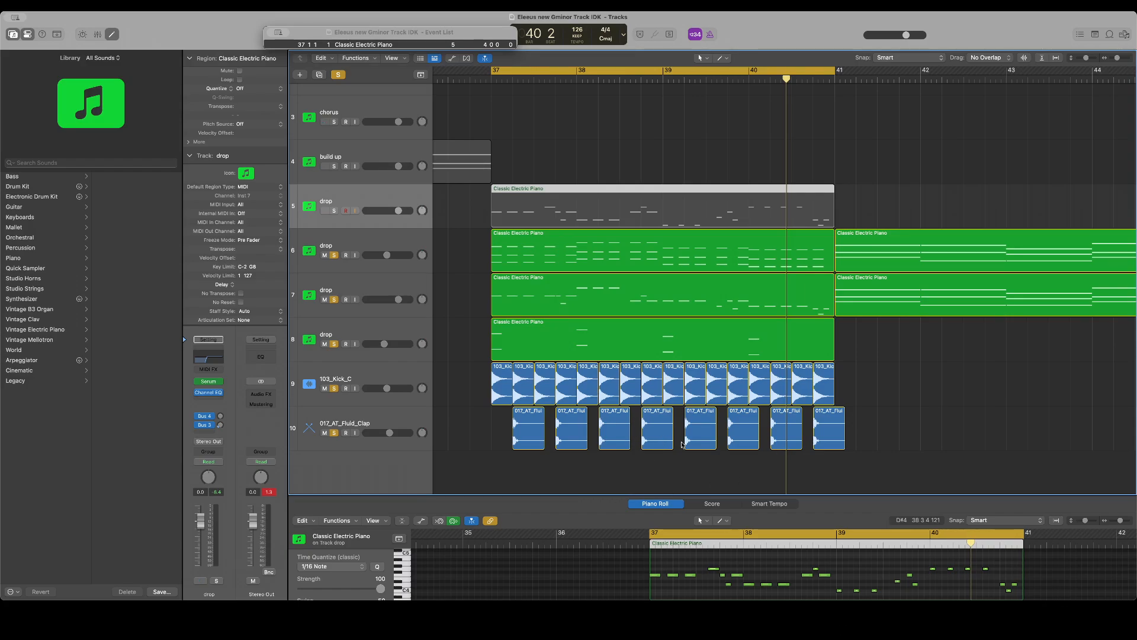
{"action": "left_click", "coordinate": [334, 210]}
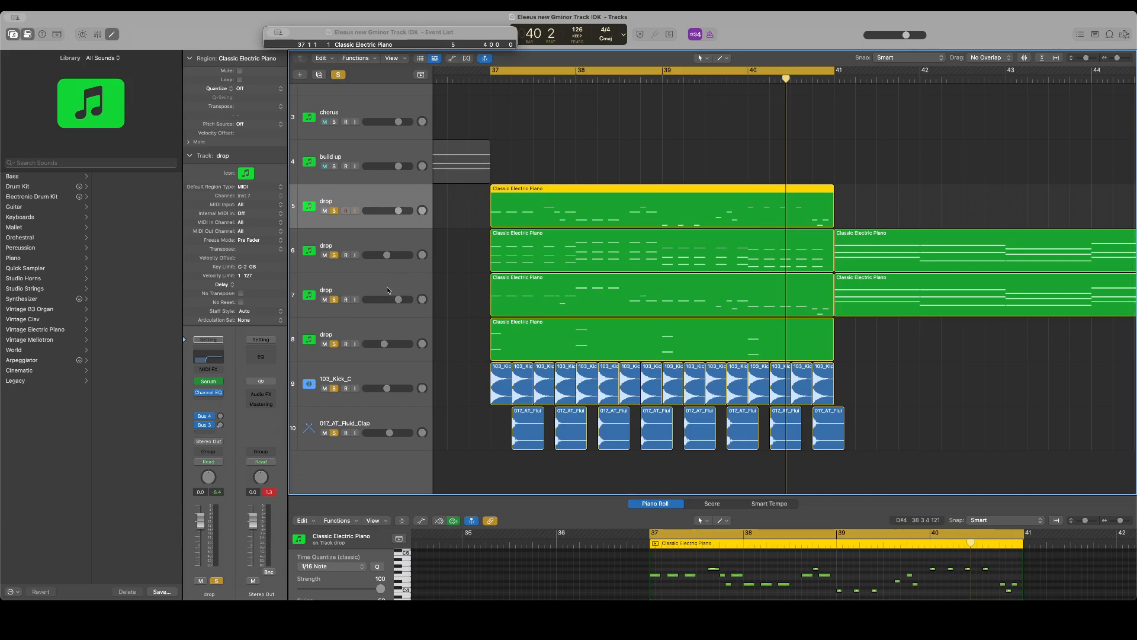
Add a Channel EQ to the Stereo Out channel and play the looped drop through its analyzer
{"action": "left_click", "coordinate": [266, 359]}
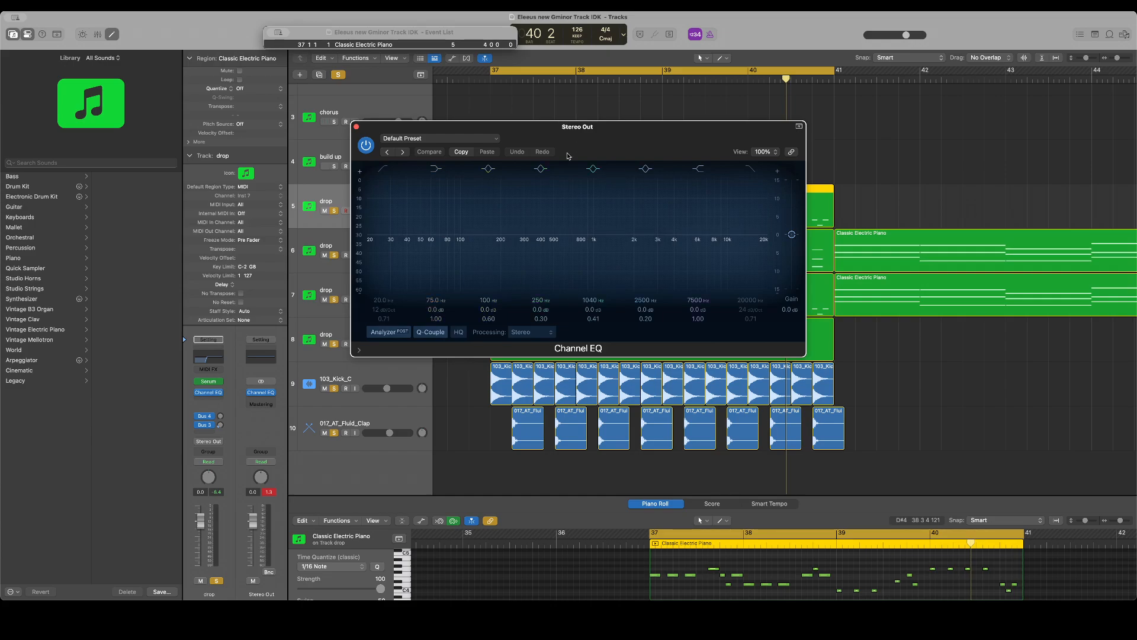
{"action": "left_click_drag", "start_coordinate": [551, 126], "coordinate": [595, 17]}
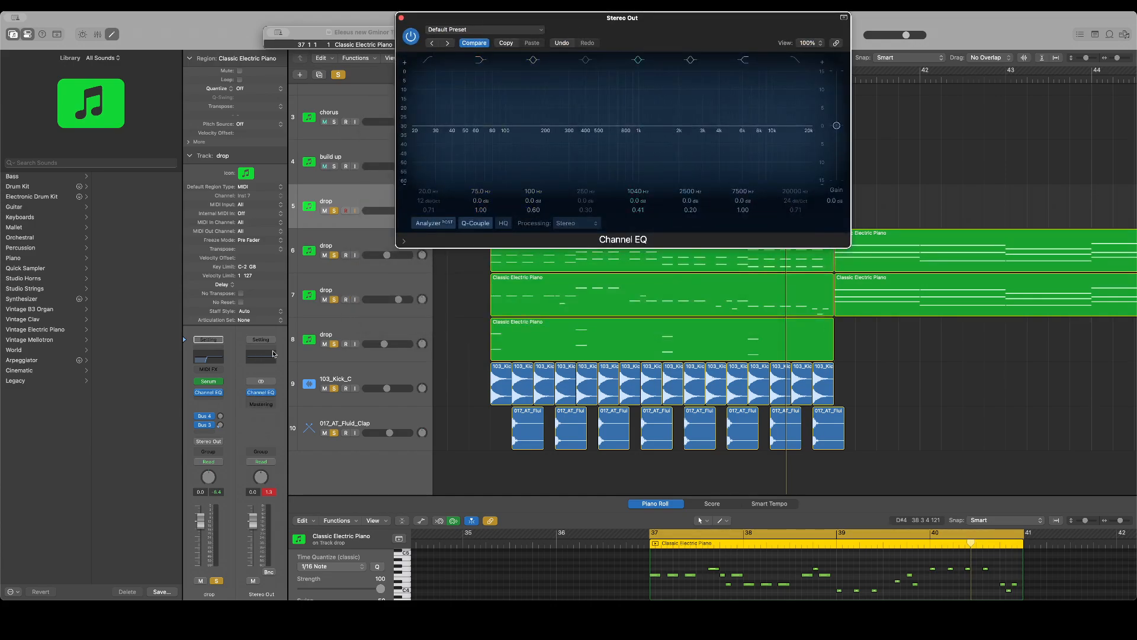
{"action": "key", "text": "space"}
{"action": "left_click_drag", "start_coordinate": [606, 29], "coordinate": [607, 122]}
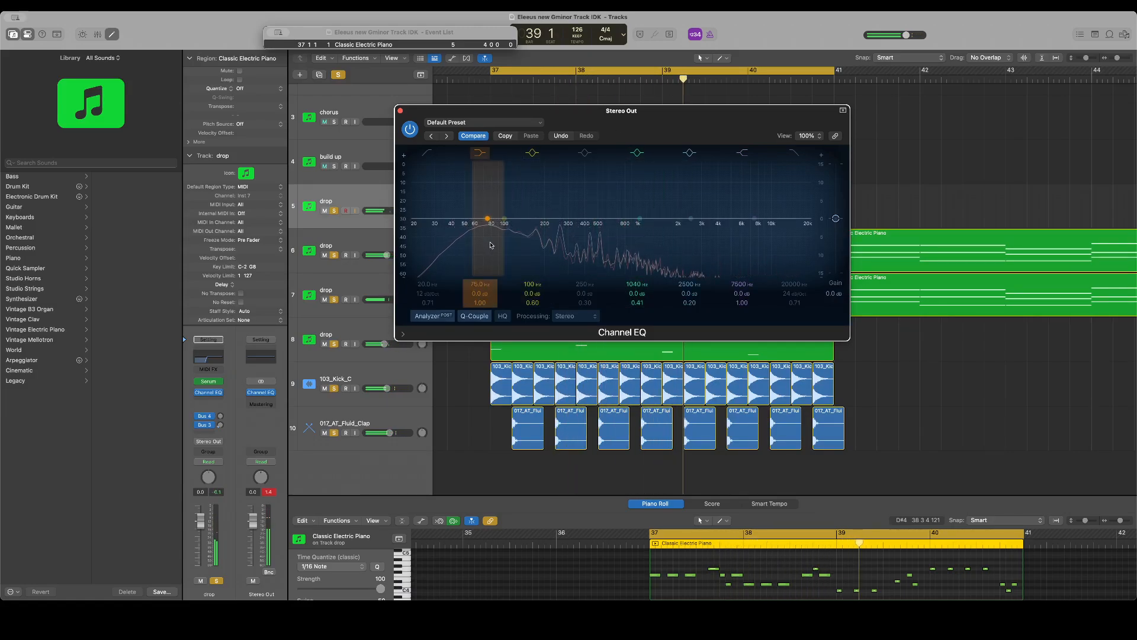
Toggle the Channel EQ analyzer's pre/post mode and replay the loop to examine the mix's frequency spectrum
{"action": "key", "text": "space"}
{"action": "left_click", "coordinate": [450, 317]}
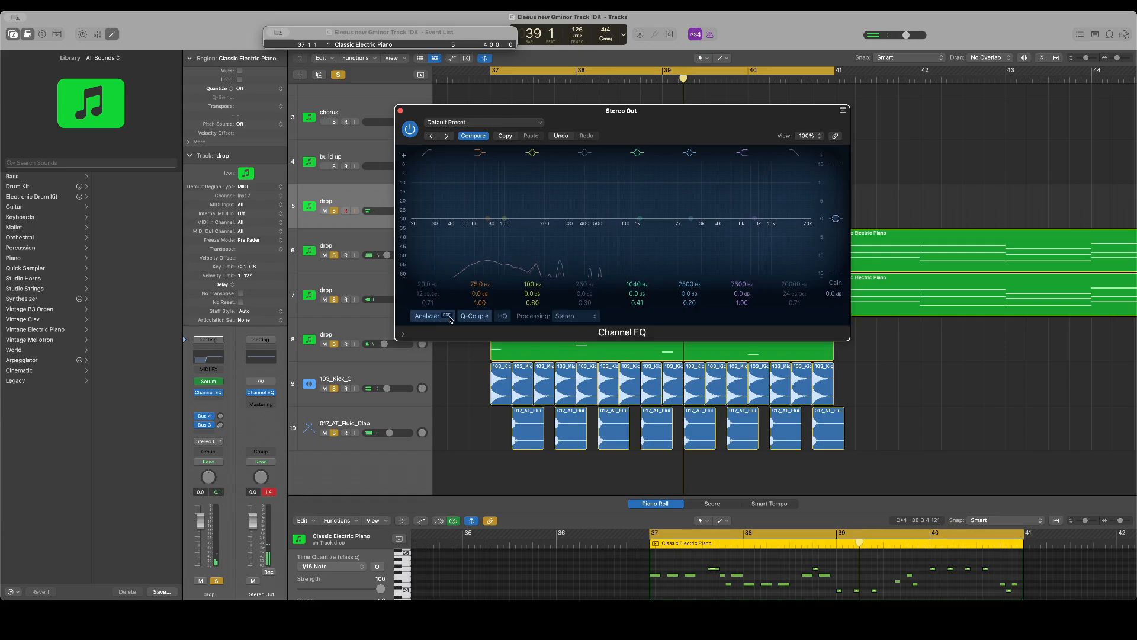
{"action": "left_click", "coordinate": [450, 317]}
{"action": "key", "text": "space"}
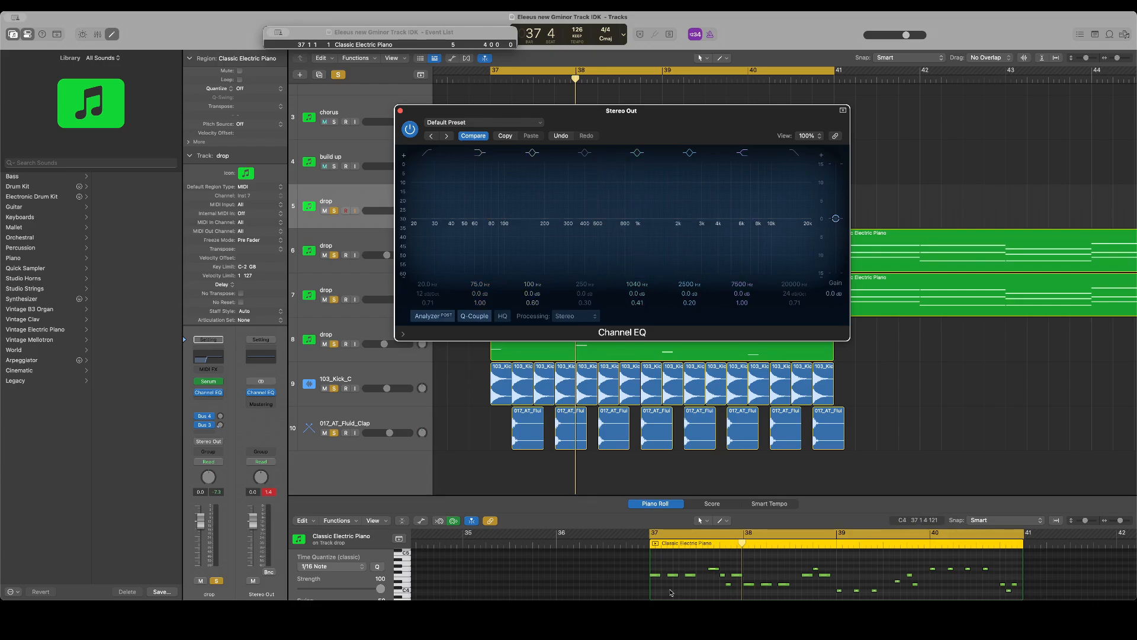
Import the song "Eleeus Drink my problems away copy" as an audio track below the clap and shift its region earlier to bar 29
{"action": "left_click", "coordinate": [573, 626]}
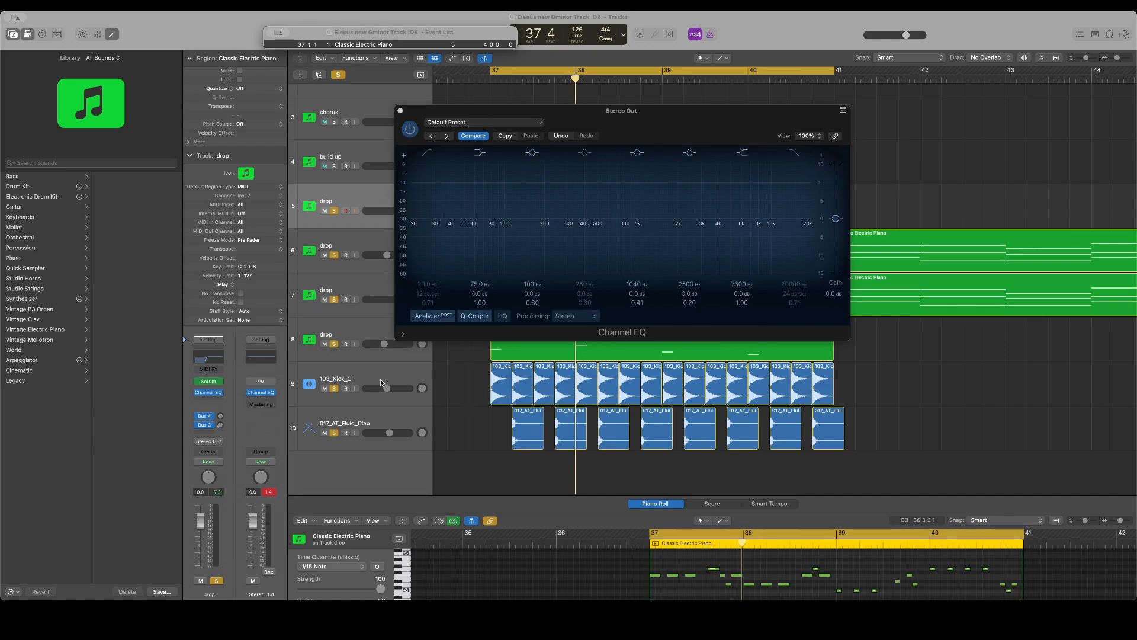
{"action": "left_click_drag", "start_coordinate": [764, 500], "coordinate": [793, 461]}
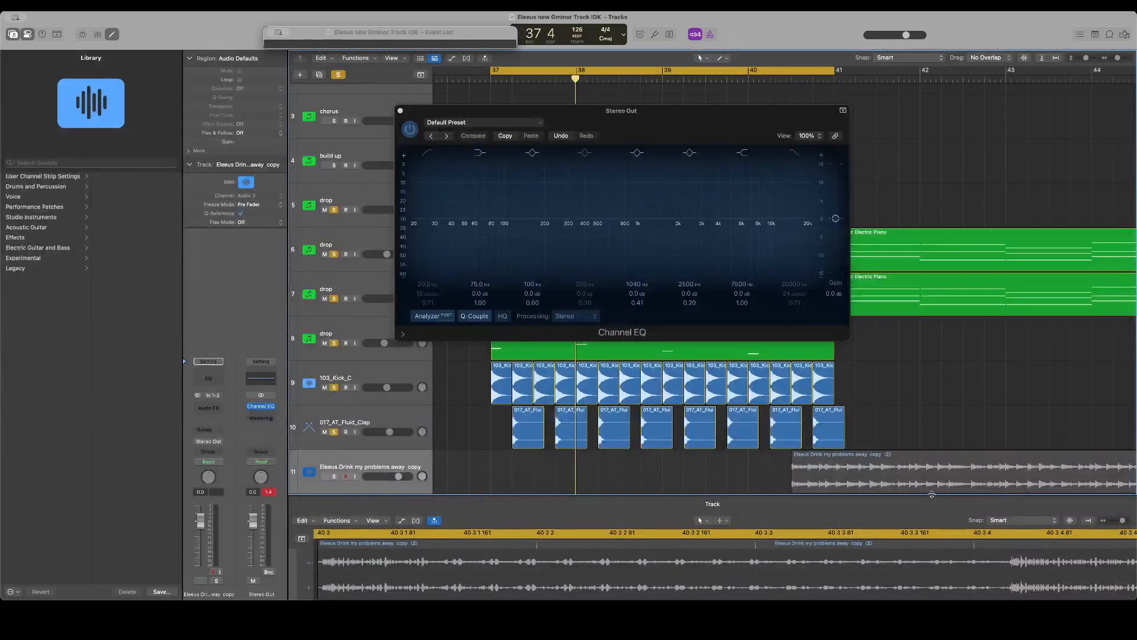
{"action": "left_click_drag", "start_coordinate": [851, 471], "coordinate": [365, 488]}
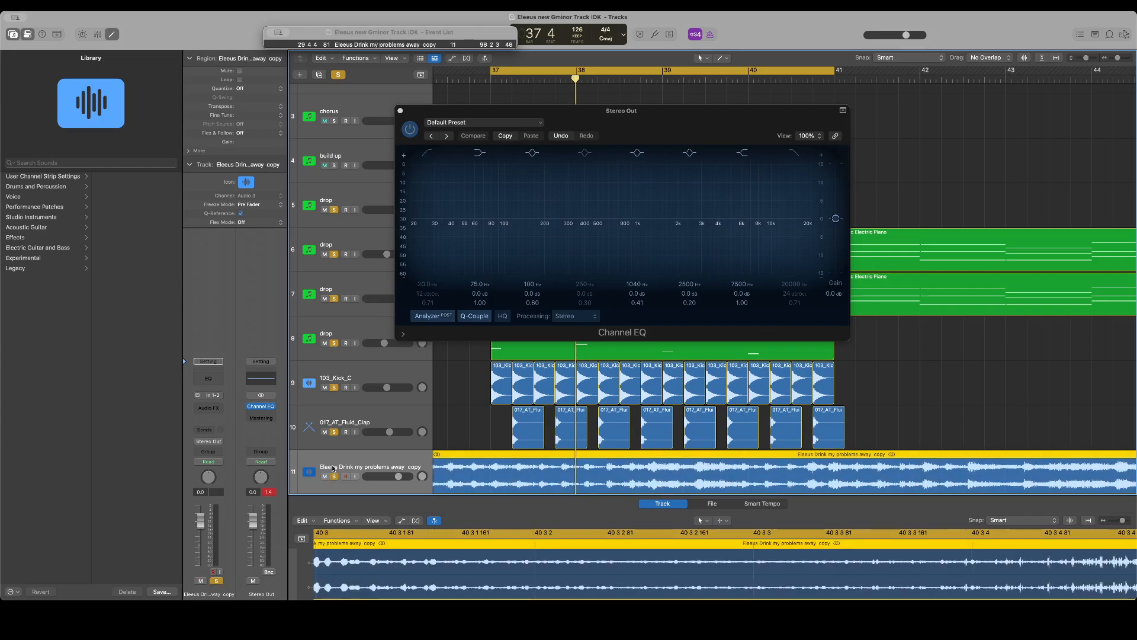
Solo only the imported reference song and shift its region earlier to start in bar 24
{"action": "key", "text": "ctrl+s"}
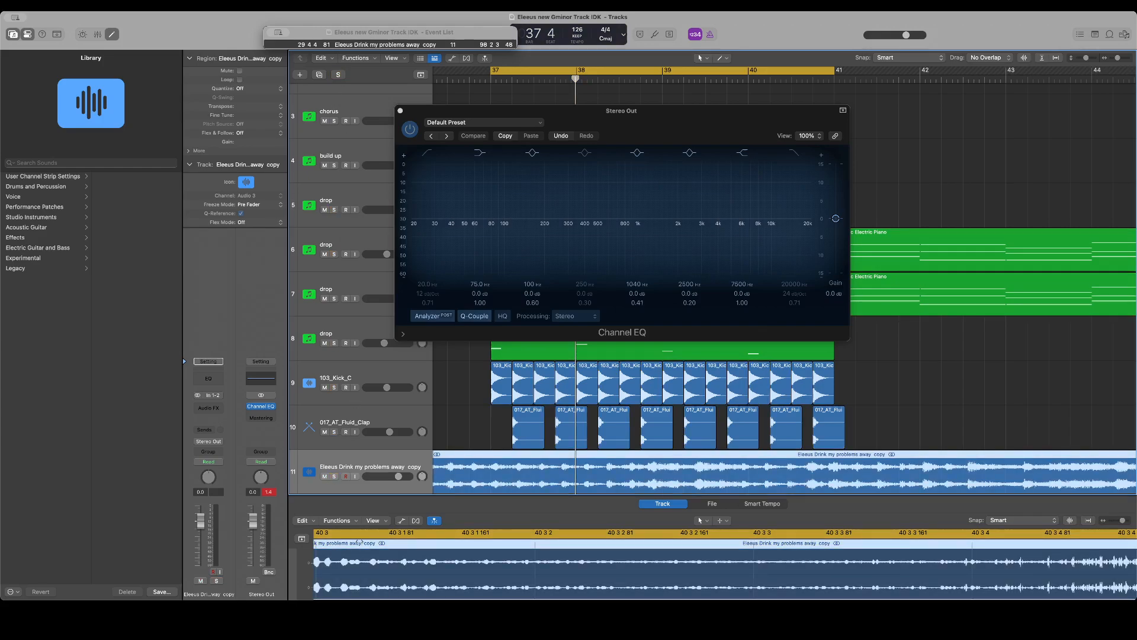
{"action": "left_click", "coordinate": [336, 478]}
{"action": "scroll", "coordinate": [852, 428], "scroll_direction": "right", "scroll_amount": 5}
{"action": "left_click_drag", "start_coordinate": [800, 473], "coordinate": [524, 465]}
{"action": "key", "text": "space"}
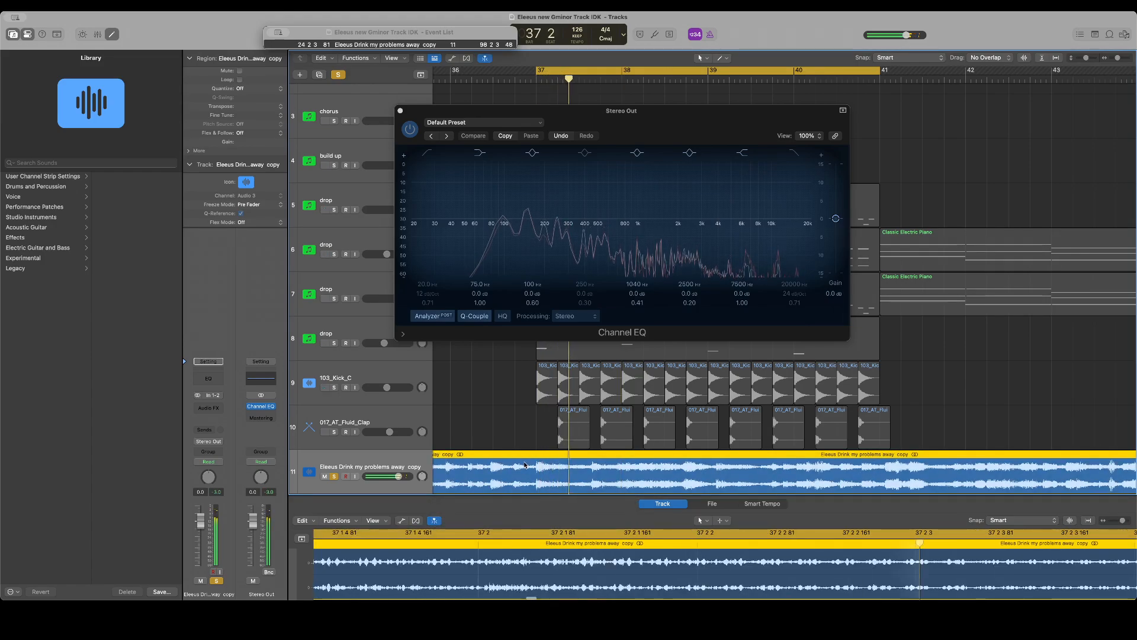
Shift the reference song's region earlier to start in bar 15 while auditioning it through the EQ analyzer
{"action": "scroll", "coordinate": [526, 466], "scroll_direction": "right", "scroll_amount": 3}
{"action": "left_click_drag", "start_coordinate": [801, 473], "coordinate": [585, 471]}
{"action": "left_click_drag", "start_coordinate": [884, 465], "coordinate": [623, 463]}
{"action": "left_click_drag", "start_coordinate": [774, 462], "coordinate": [551, 466]}
{"action": "scroll", "coordinate": [584, 466], "scroll_direction": "right", "scroll_amount": 3}
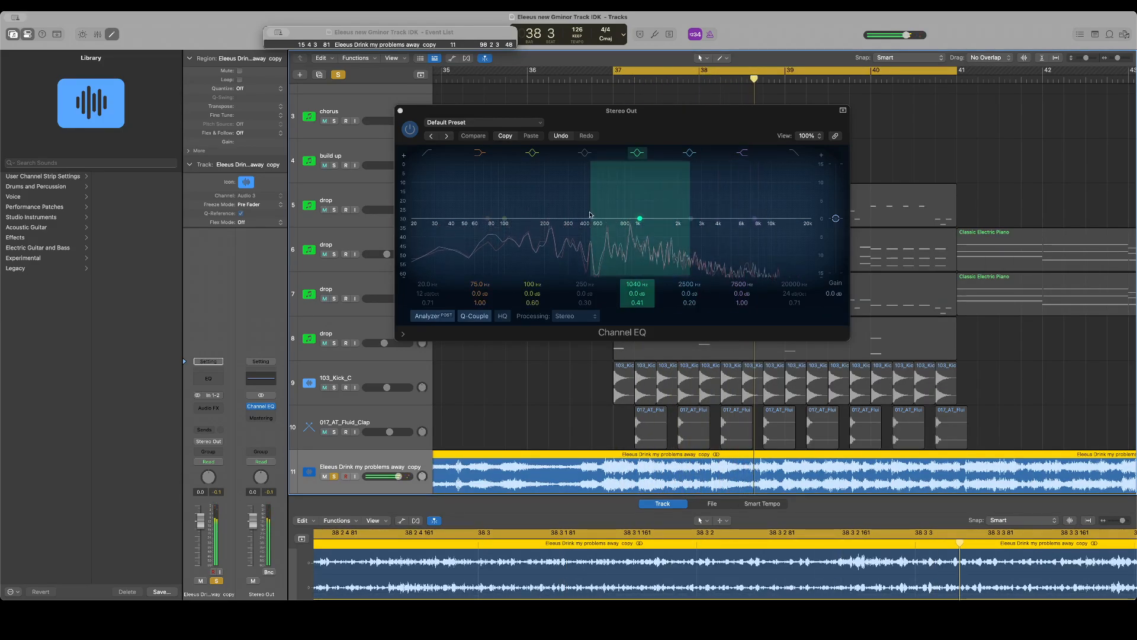
{"action": "key", "text": "space"}
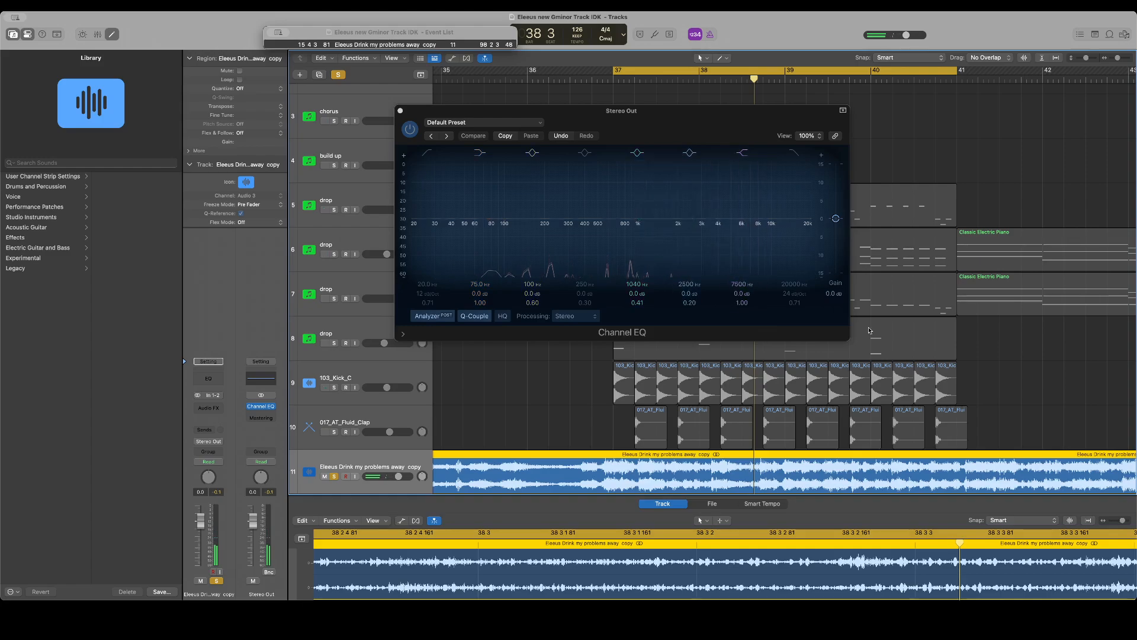
Shift the reference song's region earlier to start at bar 1 and play the loop over it
{"action": "left_click_drag", "start_coordinate": [1060, 459], "coordinate": [840, 470]}
{"action": "scroll", "coordinate": [967, 468], "scroll_direction": "left", "scroll_amount": 5}
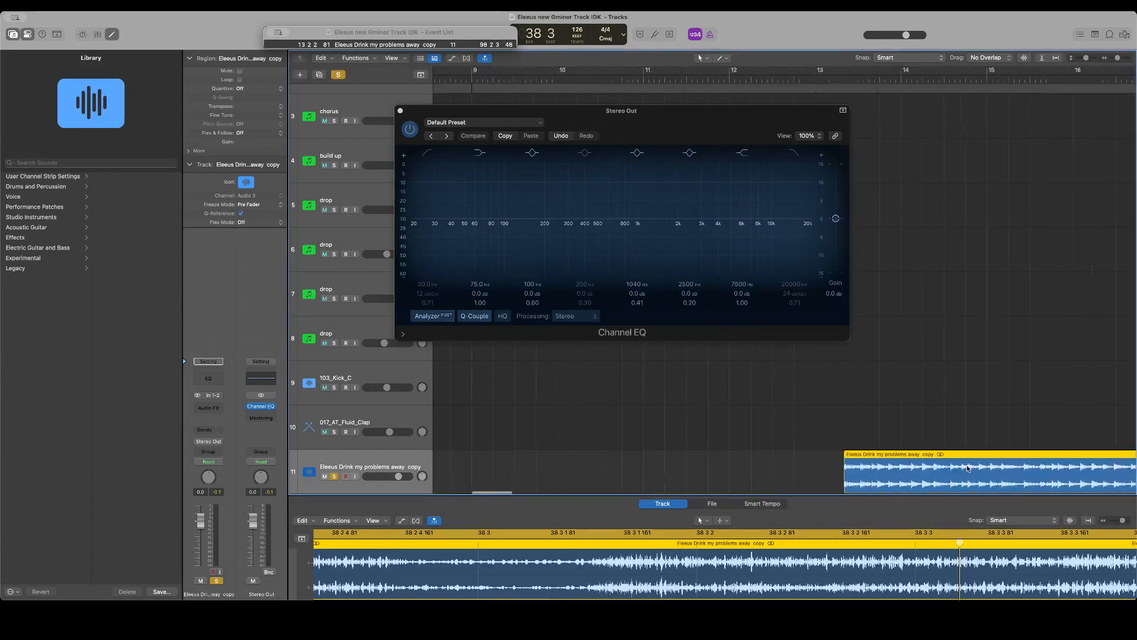
{"action": "scroll", "coordinate": [968, 468], "scroll_direction": "right", "scroll_amount": 6}
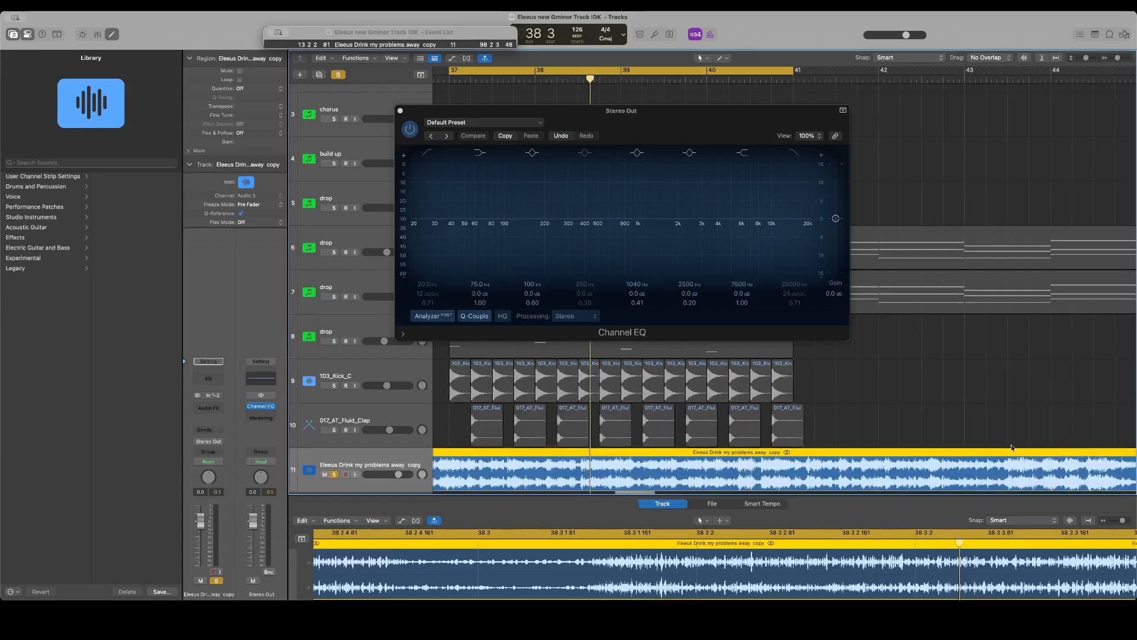
{"action": "left_click_drag", "start_coordinate": [997, 466], "coordinate": [772, 462]}
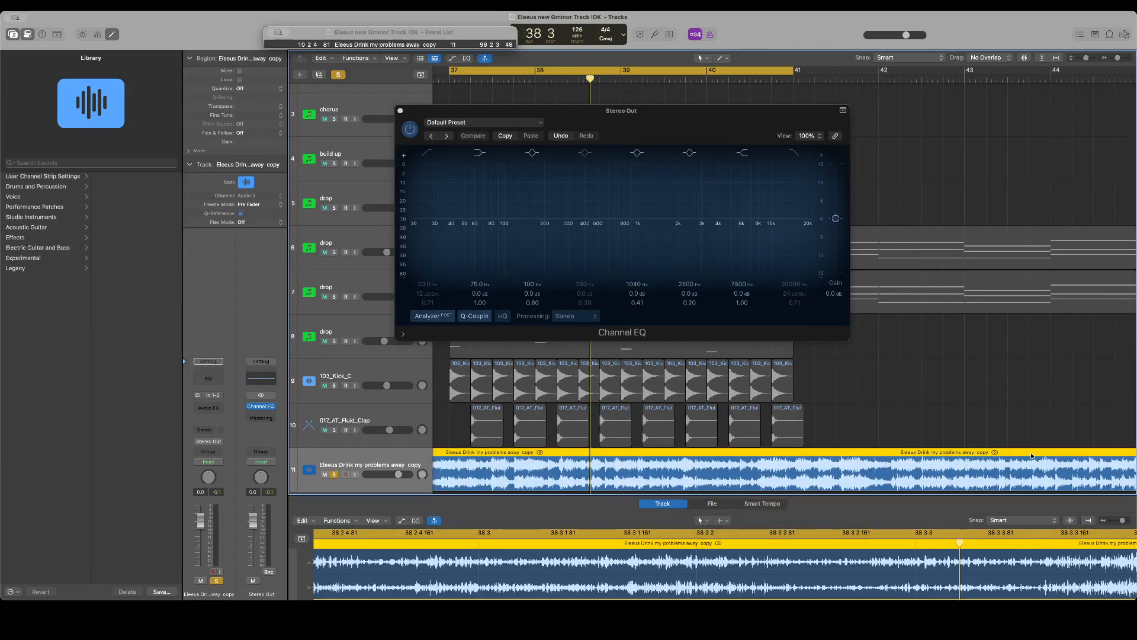
{"action": "left_click_drag", "start_coordinate": [1029, 465], "coordinate": [765, 465]}
{"action": "key", "text": "space"}
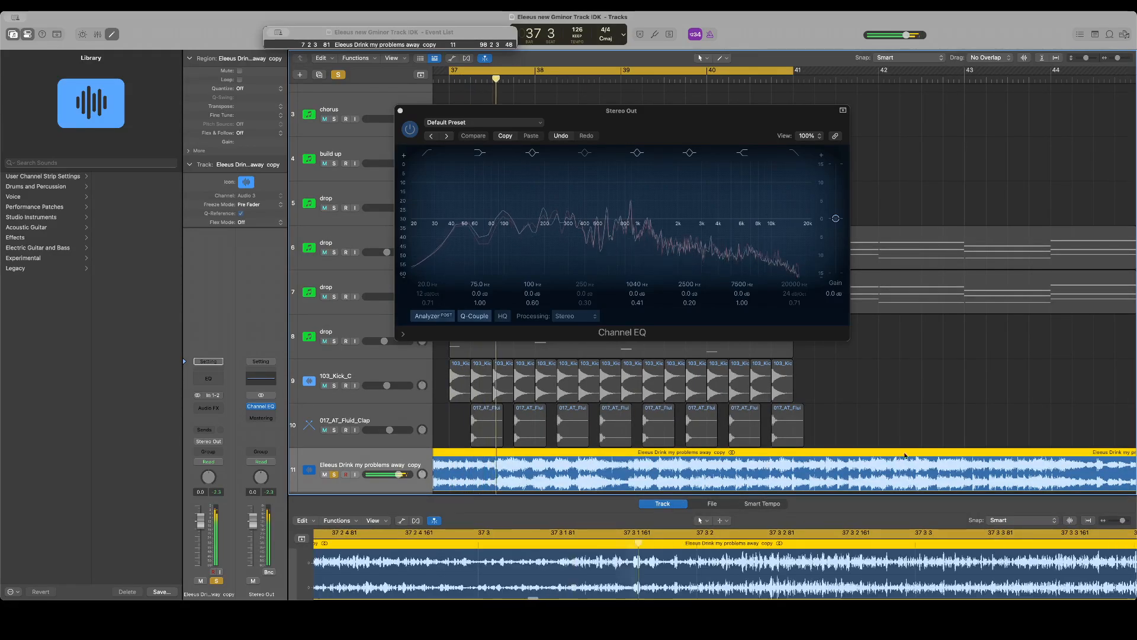
{"action": "left_click_drag", "start_coordinate": [927, 464], "coordinate": [579, 467]}
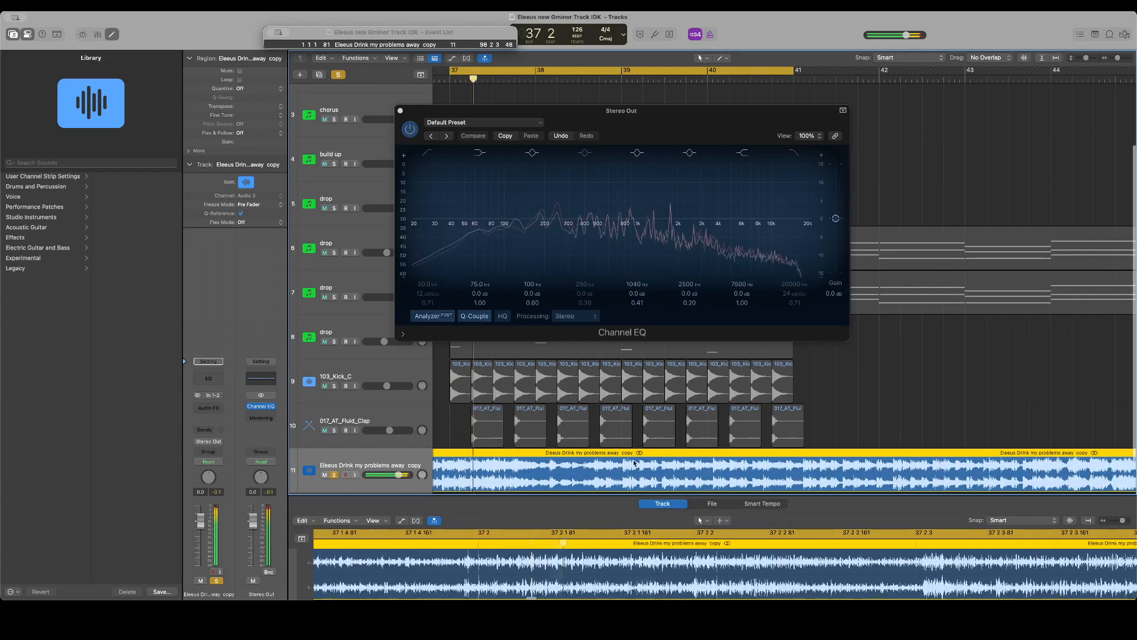
Compare the reference song's spectrum with the mix's in the EQ analyzer by switching the reference between solo and mute
{"action": "left_click_drag", "start_coordinate": [681, 114], "coordinate": [788, 89]}
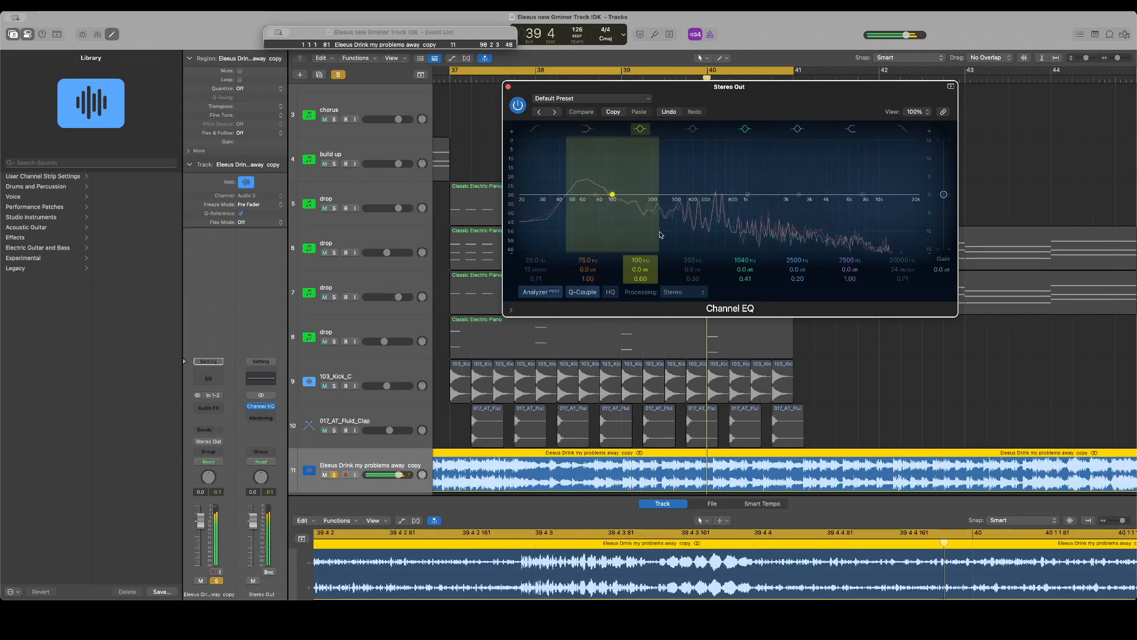
{"action": "key", "text": "space"}
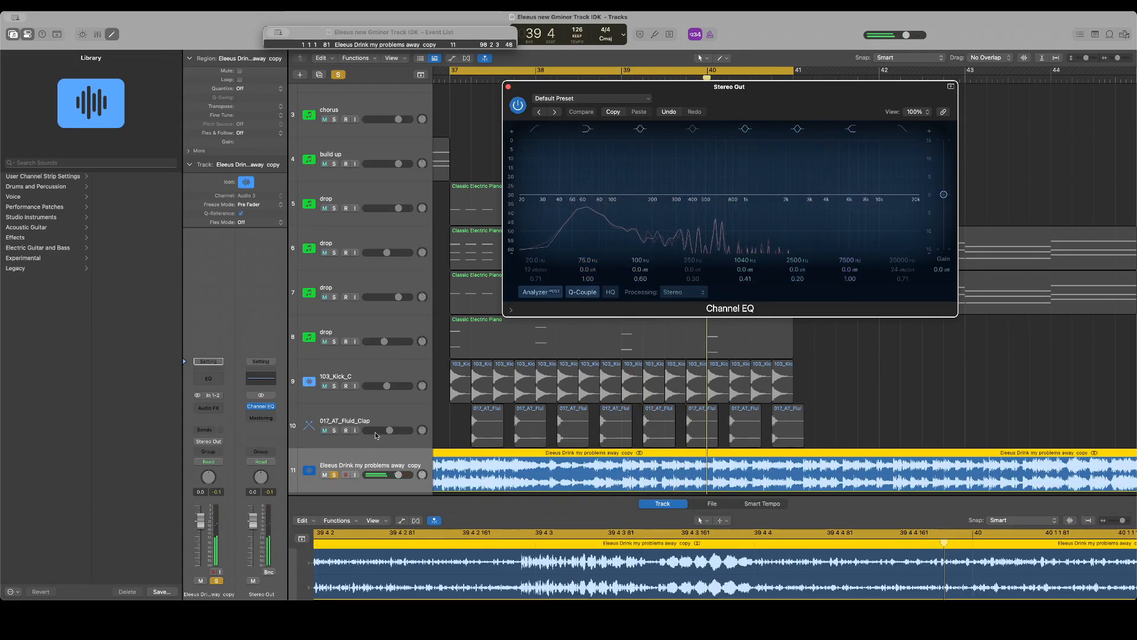
{"action": "left_click", "coordinate": [334, 475]}
{"action": "left_click", "coordinate": [325, 475]}
{"action": "key", "text": "space"}
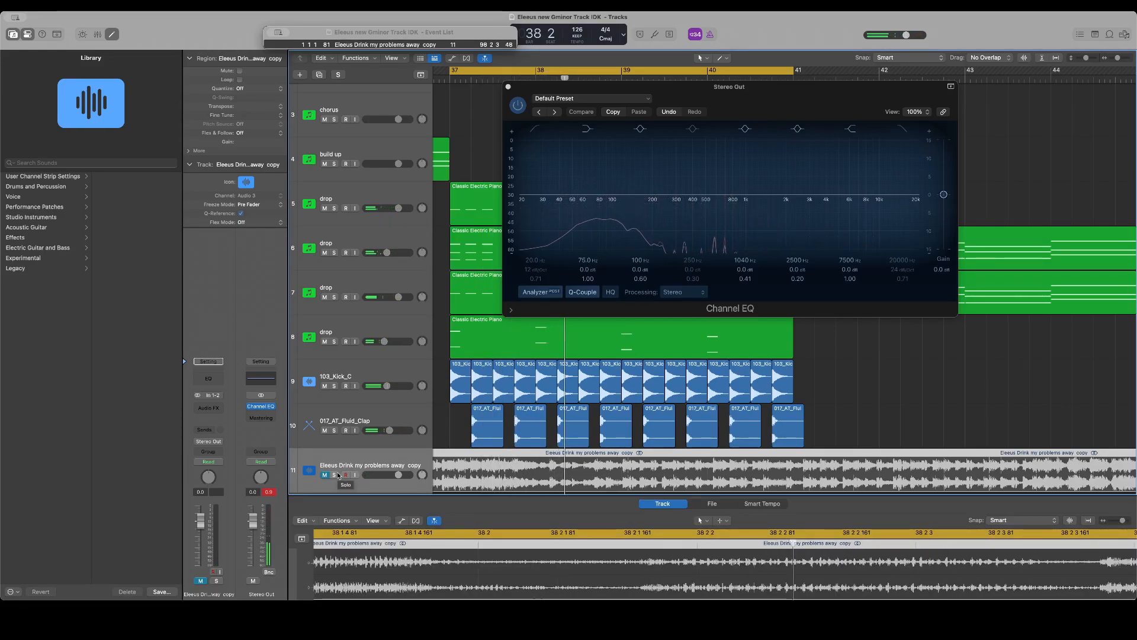
{"action": "left_click", "coordinate": [335, 475]}
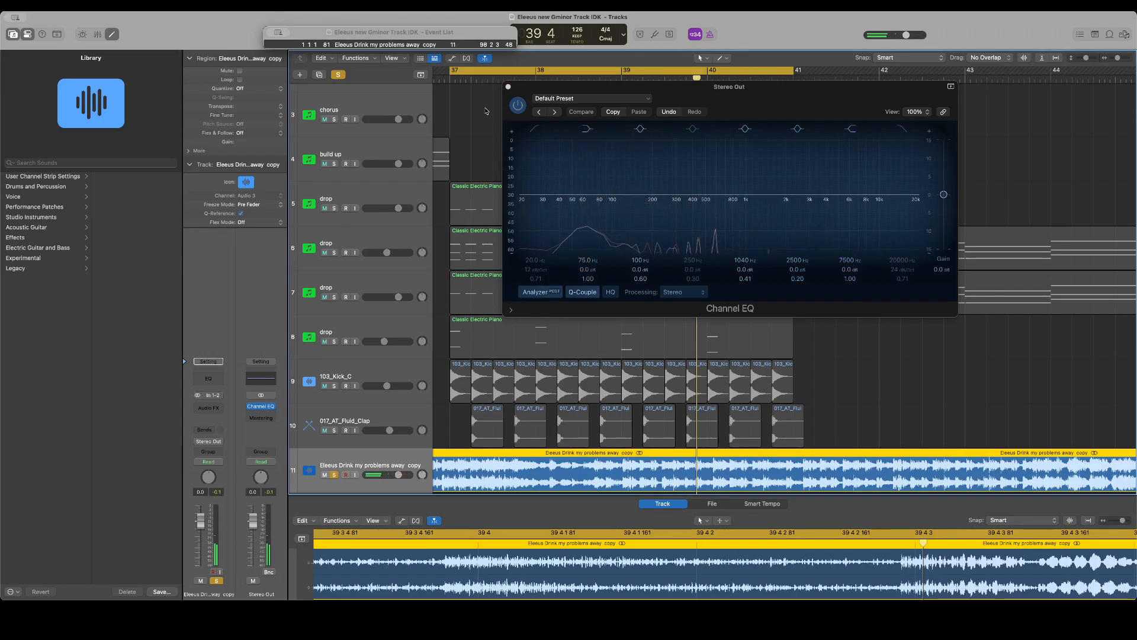
Close the Channel EQ window, take the reference song out of solo and mute it
{"action": "left_click", "coordinate": [508, 87]}
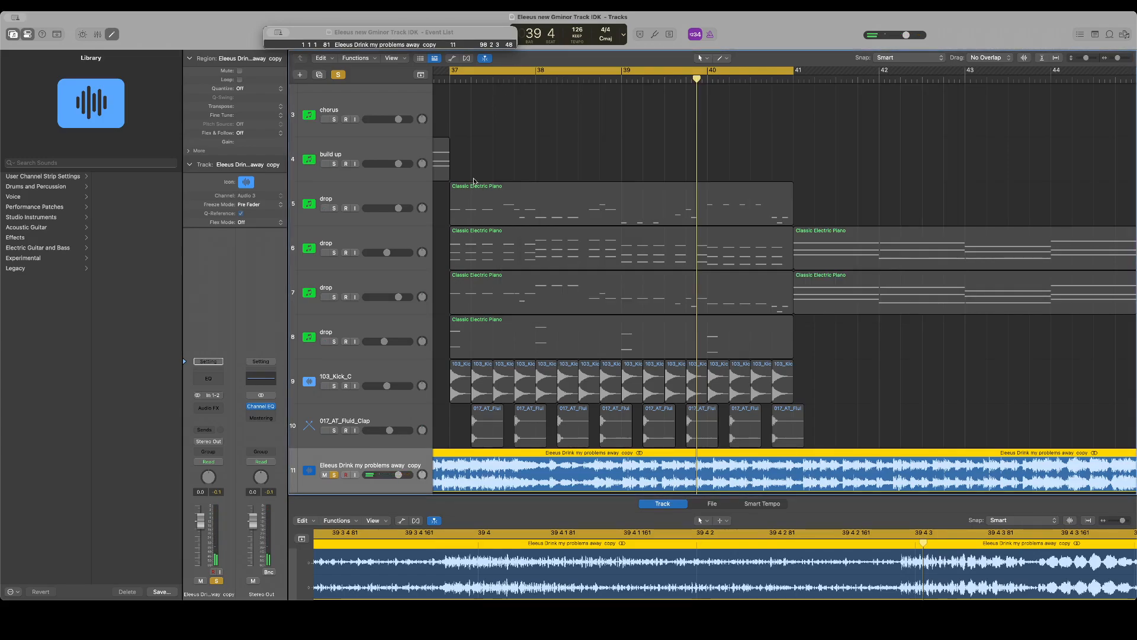
{"action": "left_click", "coordinate": [334, 475]}
{"action": "left_click", "coordinate": [325, 474]}
{"action": "left_click", "coordinate": [326, 477]}
{"action": "left_click", "coordinate": [326, 477]}
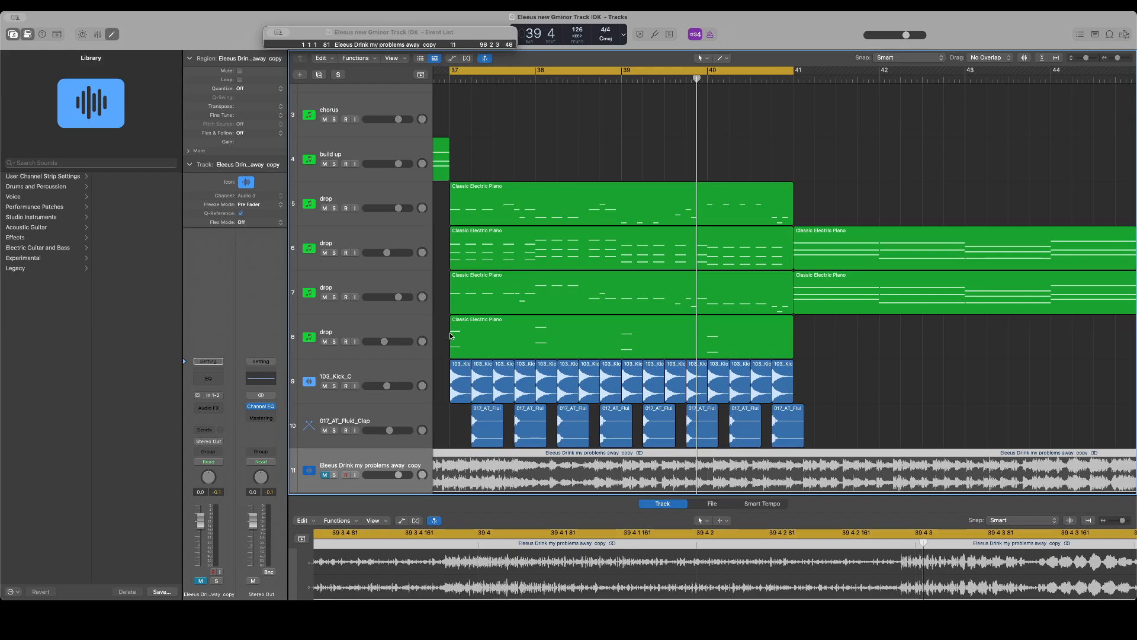
Import the MKV1_Kick_106 sample onto a new track at bar 37 and place that track directly below 103_Kick_C
{"action": "left_click", "coordinate": [833, 619]}
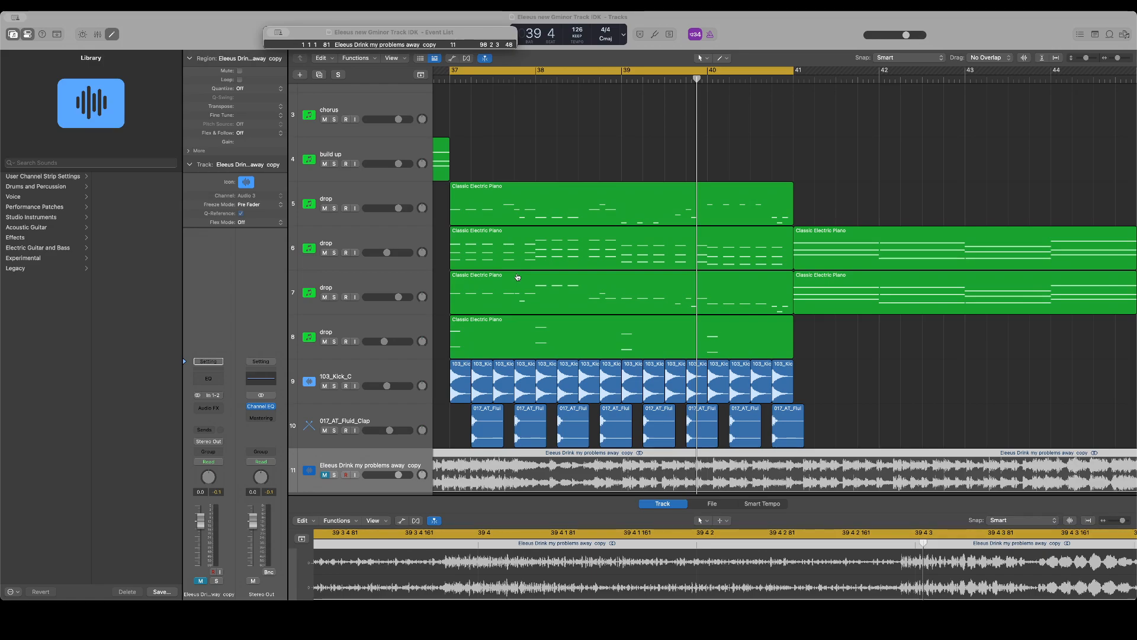
{"action": "scroll", "coordinate": [822, 206], "scroll_direction": "down", "scroll_amount": 3}
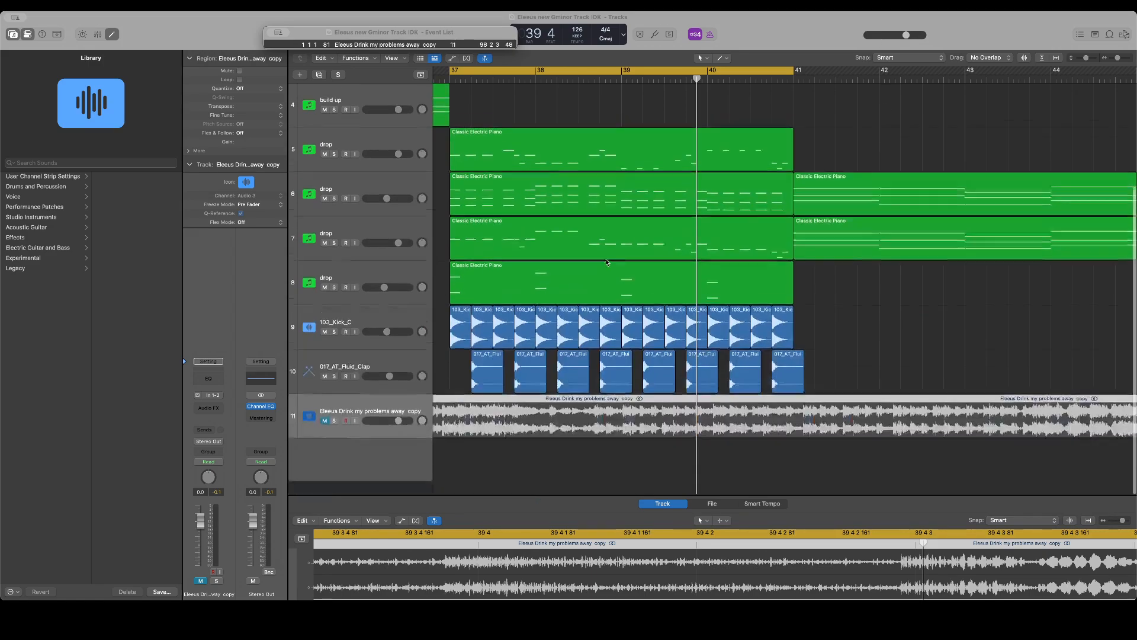
{"action": "left_click_drag", "start_coordinate": [492, 506], "coordinate": [469, 475]}
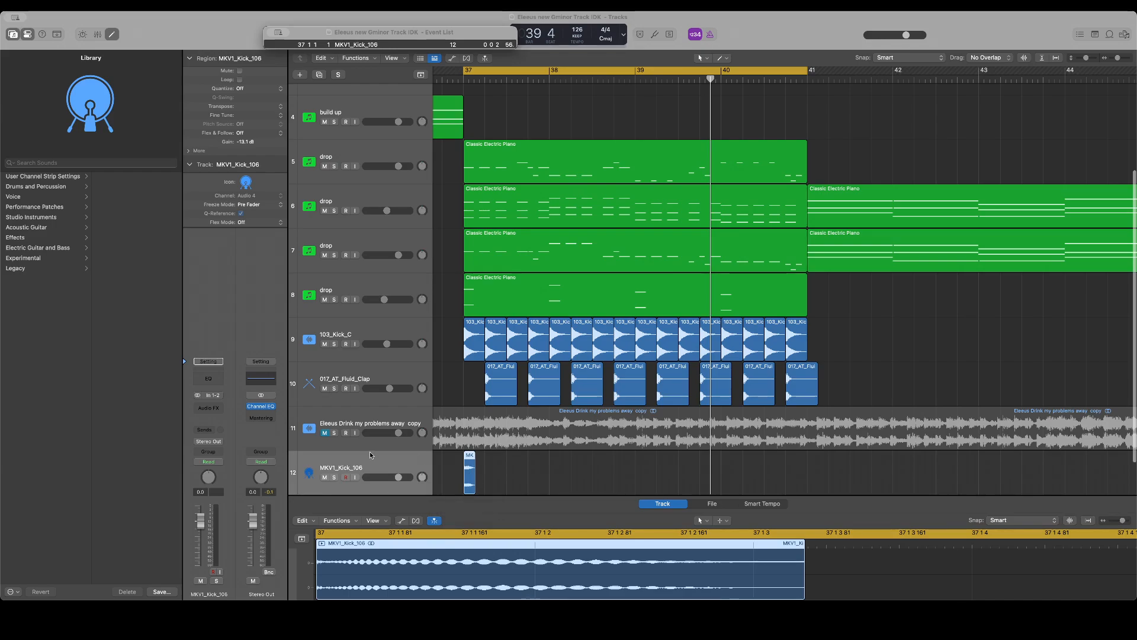
{"action": "left_click_drag", "start_coordinate": [370, 454], "coordinate": [376, 361]}
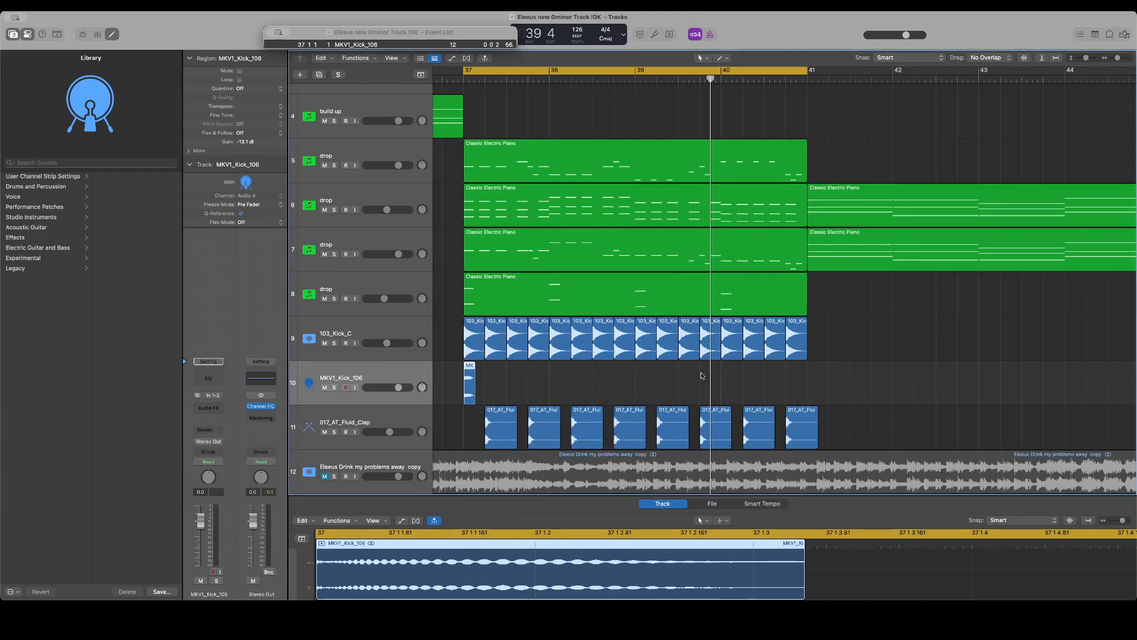
{"action": "left_click", "coordinate": [1120, 59]}
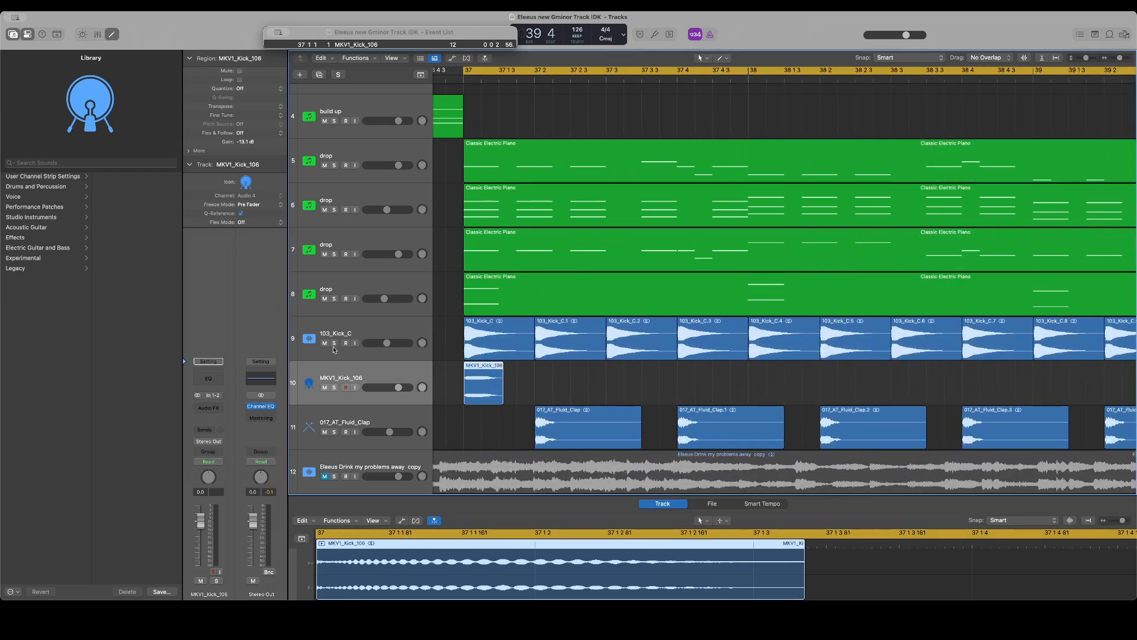
Solo both kick tracks and shorten all the 103_Kick_C regions together to a length of about 0 0 3 4
{"action": "left_click", "coordinate": [334, 343]}
{"action": "left_click", "coordinate": [333, 388]}
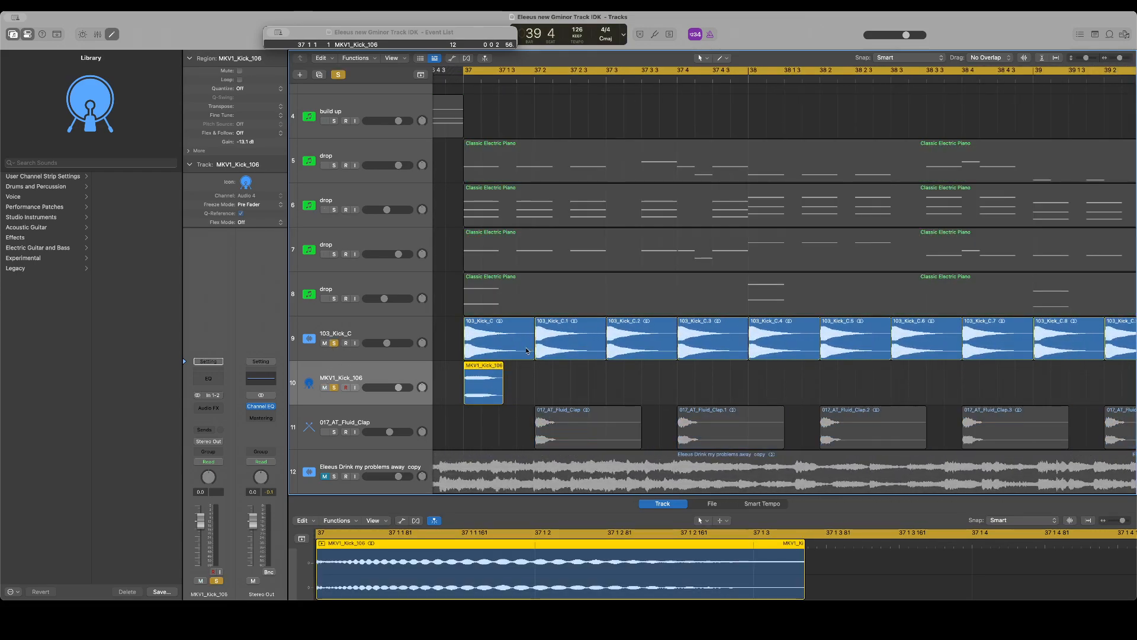
{"action": "left_click_drag", "start_coordinate": [526, 372], "coordinate": [1135, 351]}
{"action": "scroll", "coordinate": [978, 385], "scroll_direction": "left", "scroll_amount": 10}
{"action": "scroll", "coordinate": [979, 385], "scroll_direction": "left", "scroll_amount": 5}
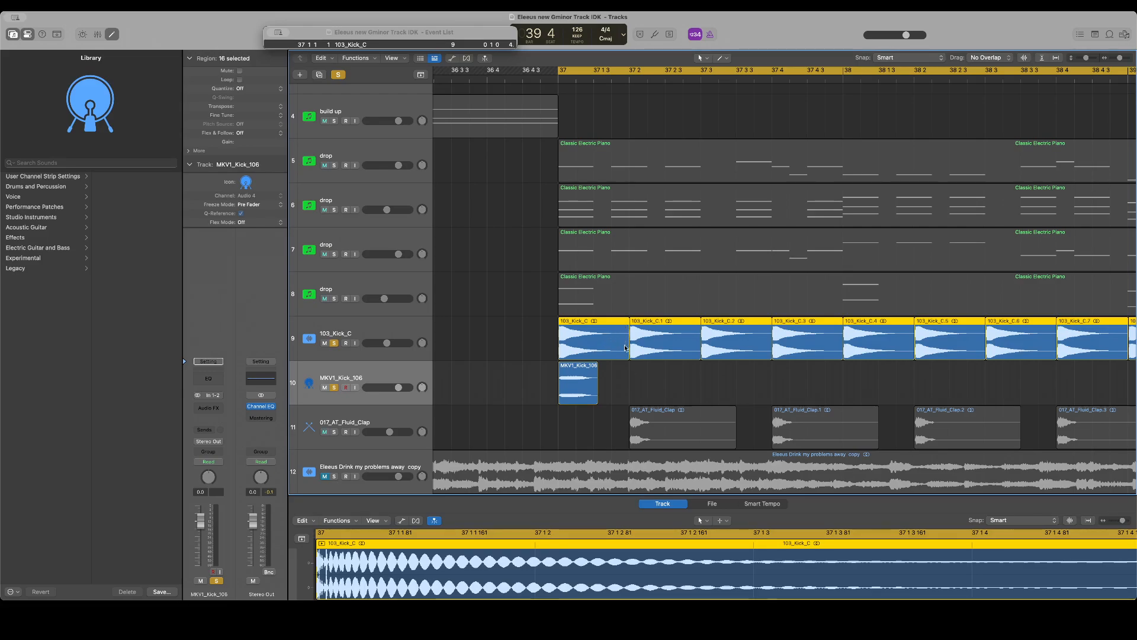
{"action": "left_click_drag", "start_coordinate": [626, 344], "coordinate": [612, 346]}
Take MKV1_Kick_106 out of solo and, while playing the loop, shorten the 103_Kick_C regions to about 0 0 1 44
{"action": "left_click", "coordinate": [335, 387]}
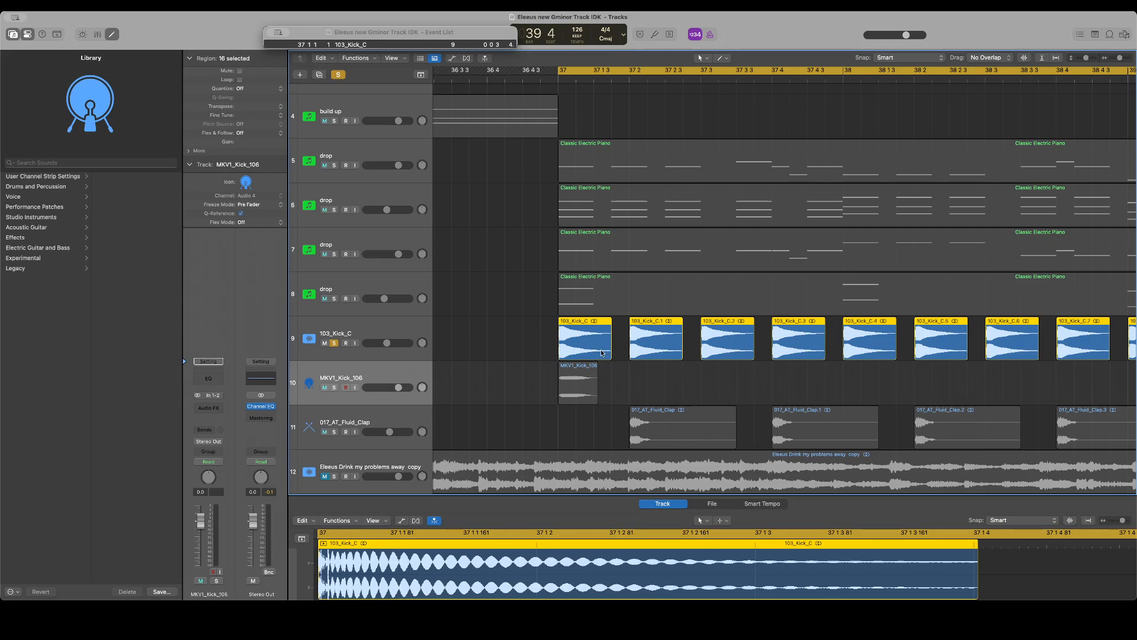
{"action": "key", "text": "space"}
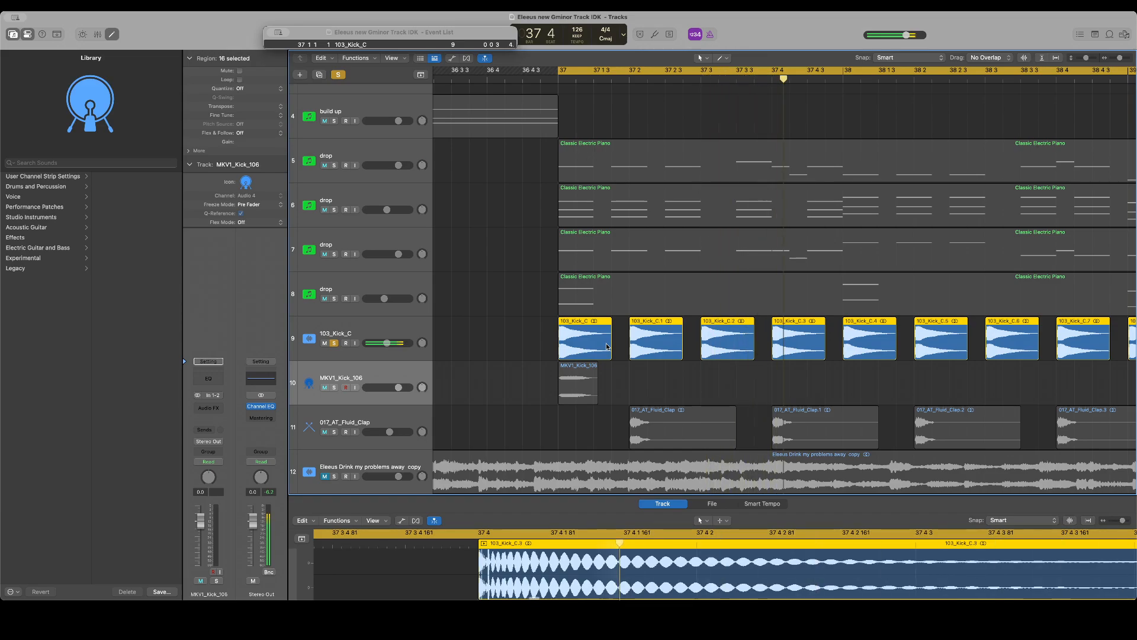
{"action": "left_click_drag", "start_coordinate": [608, 344], "coordinate": [576, 349]}
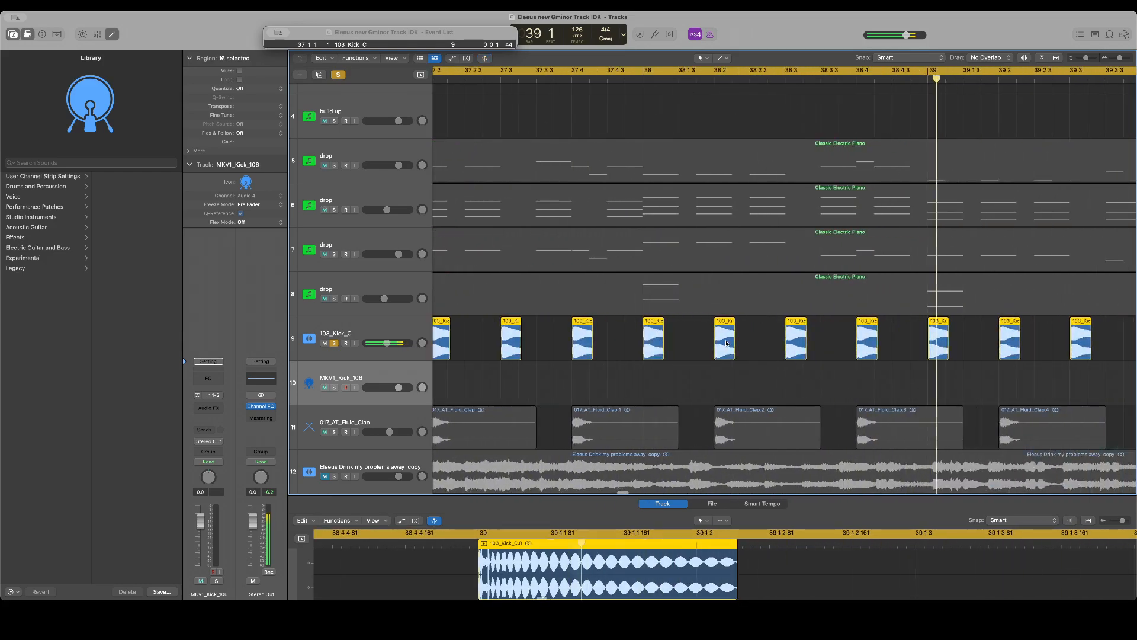
Assign the Fade tool as the secondary tool and add a fade-out to the ends of the selected 103_Kick_C regions
{"action": "scroll", "coordinate": [525, 339], "scroll_direction": "left", "scroll_amount": 5}
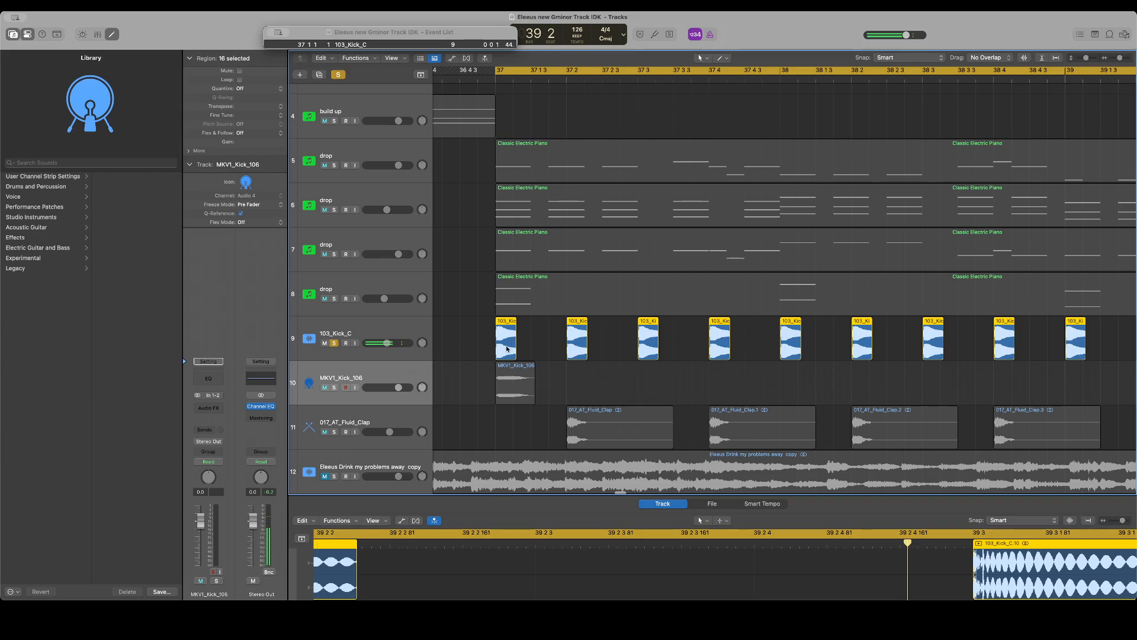
{"action": "left_click", "coordinate": [720, 58]}
{"action": "left_click", "coordinate": [746, 158]}
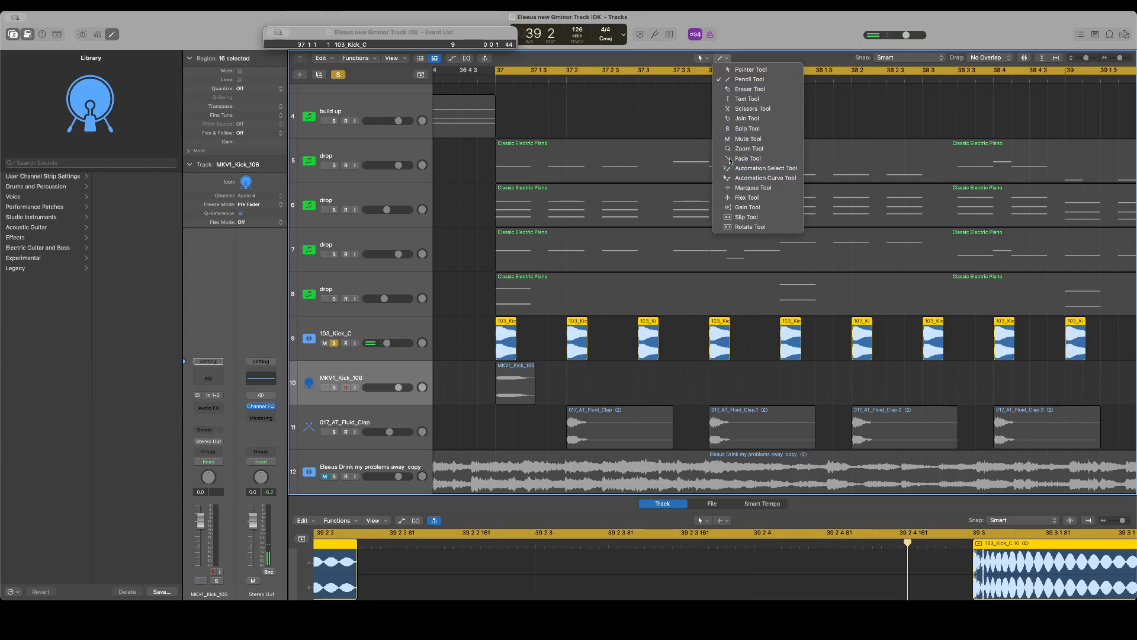
{"action": "left_click", "coordinate": [519, 347]}
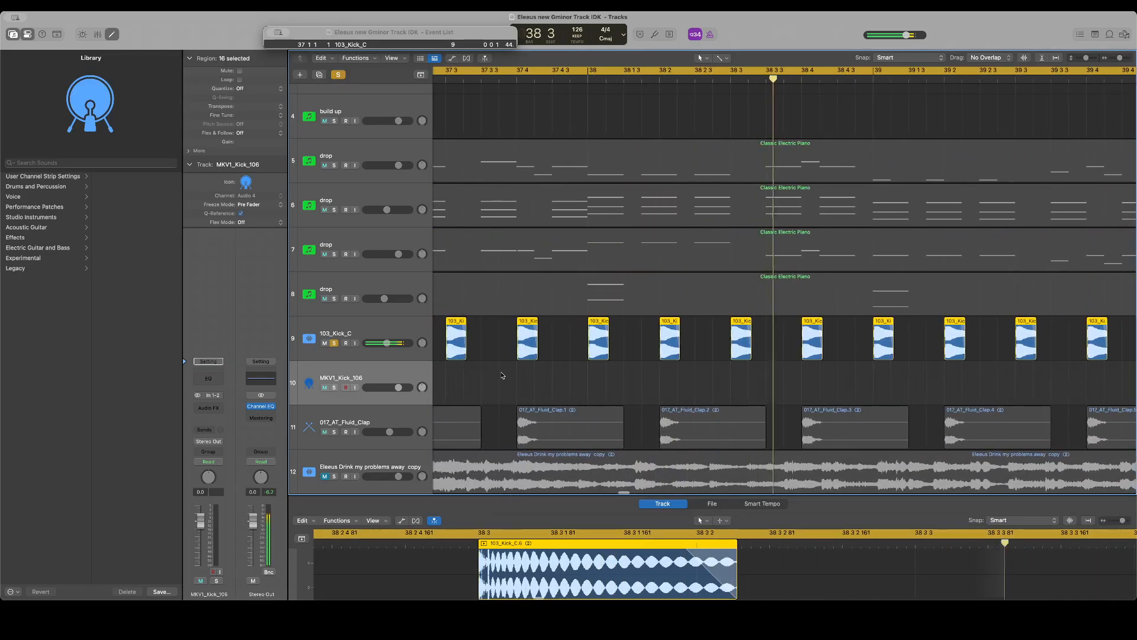
Shorten the 103_Kick_C regions to about 0 0 0 231 while listening to the loop, and stop playback
{"action": "scroll", "coordinate": [502, 376], "scroll_direction": "left", "scroll_amount": 6}
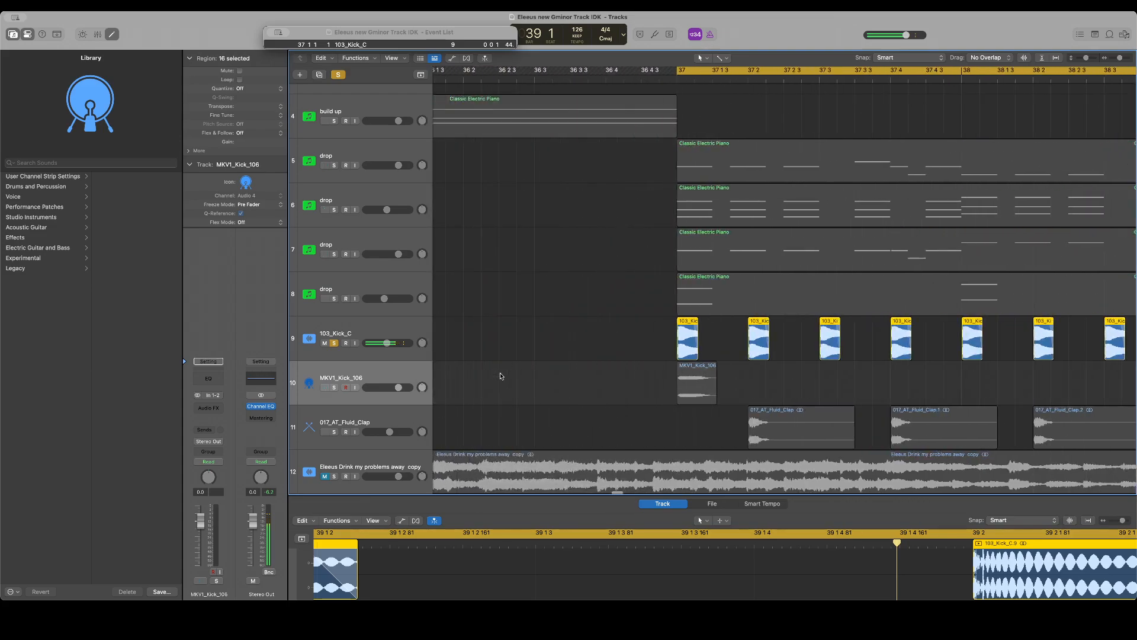
{"action": "left_click_drag", "start_coordinate": [697, 350], "coordinate": [694, 350]}
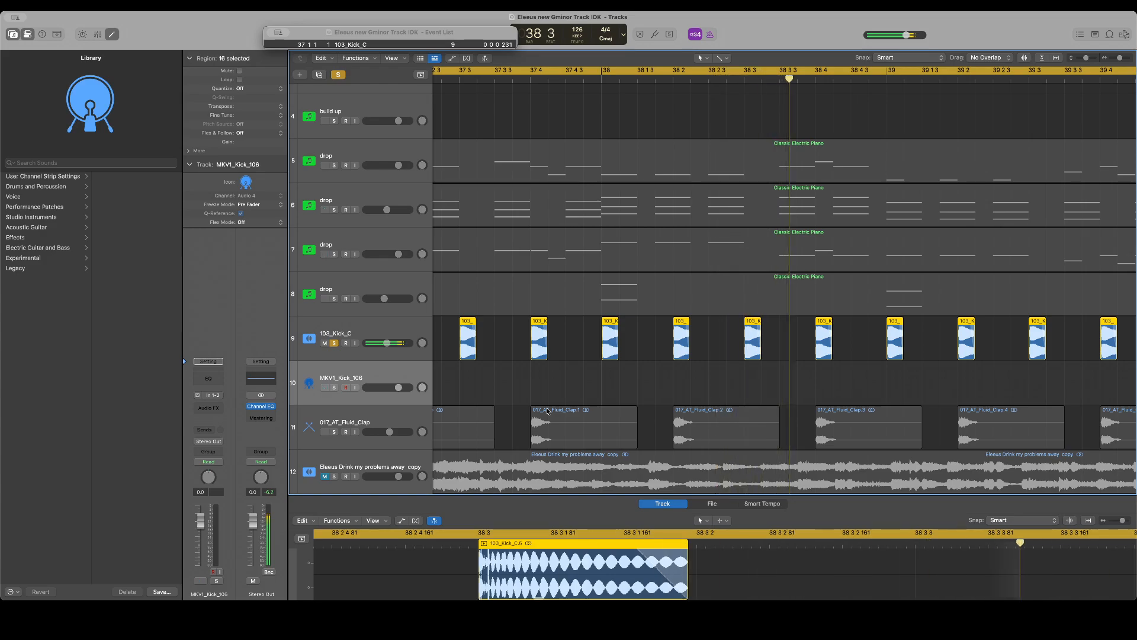
{"action": "scroll", "coordinate": [551, 406], "scroll_direction": "left", "scroll_amount": 5}
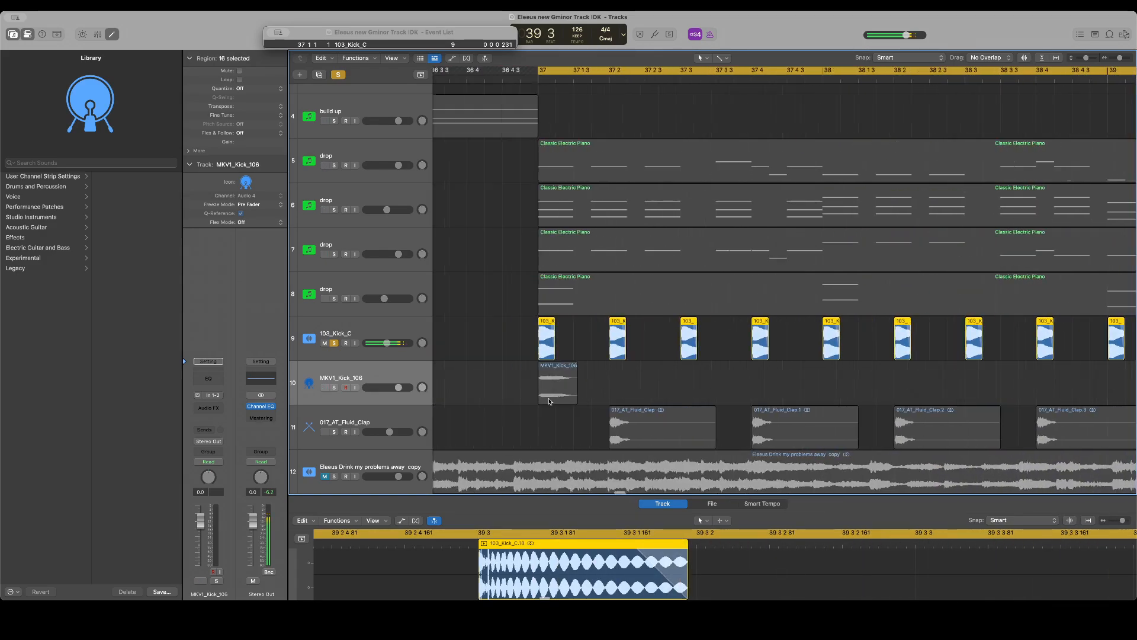
{"action": "mouse_move", "coordinate": [685, 348]}
{"action": "left_mouse_down"}
{"action": "mouse_move", "coordinate": [725, 346]}
{"action": "mouse_move", "coordinate": [687, 352]}
{"action": "left_mouse_up"}
{"action": "scroll", "coordinate": [687, 353], "scroll_direction": "right", "scroll_amount": 1}
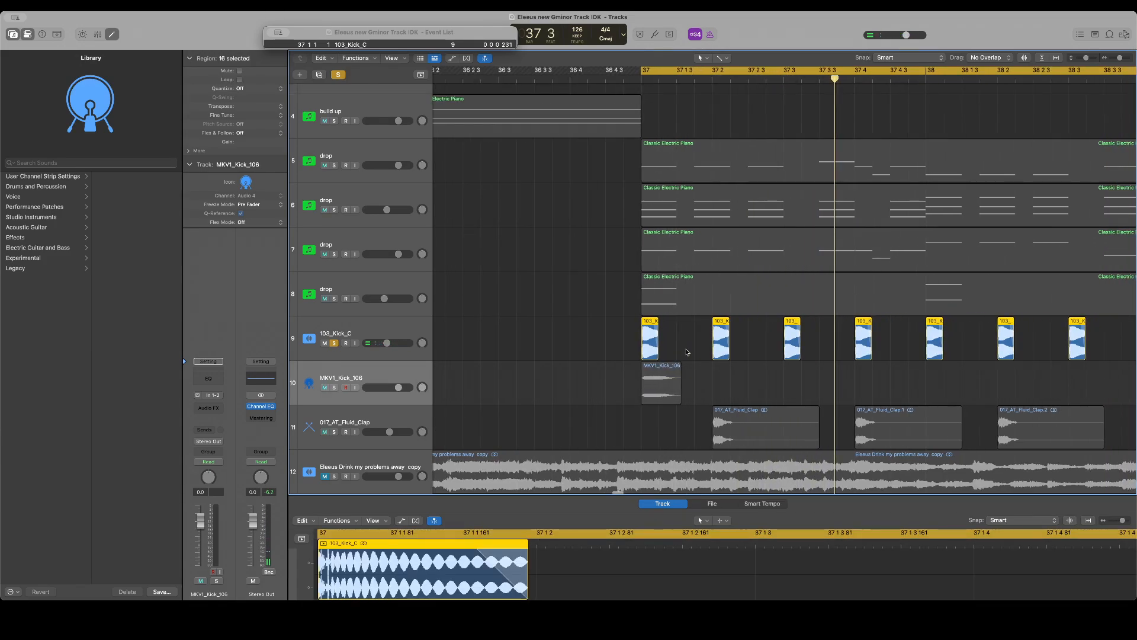
{"action": "scroll", "coordinate": [675, 338], "scroll_direction": "right", "scroll_amount": 3}
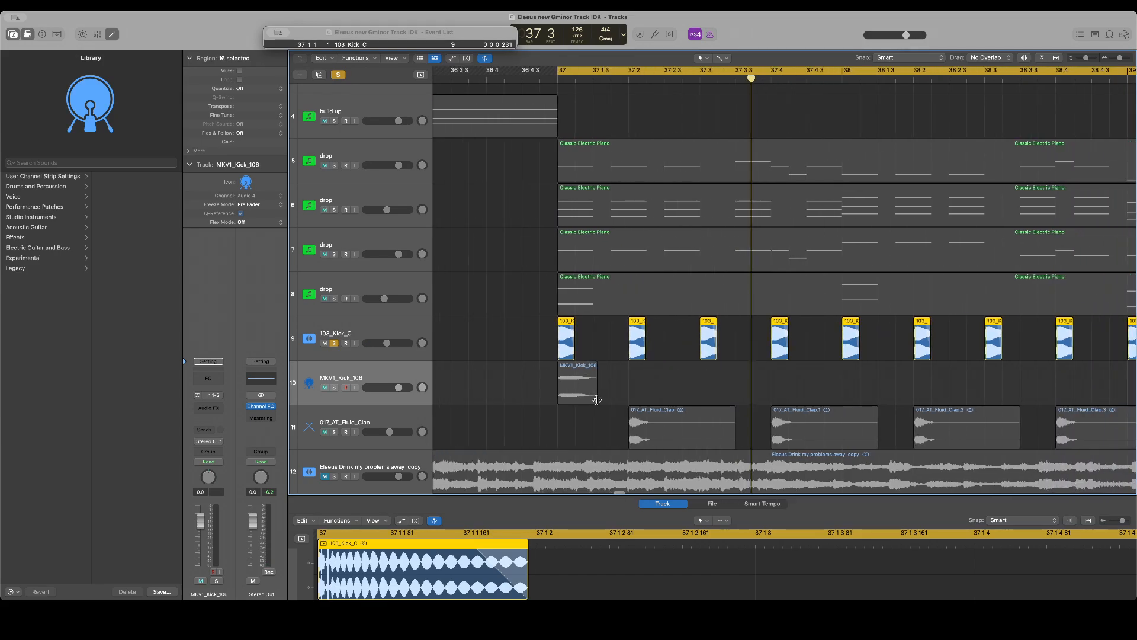
Copy the MKV1_Kick_106 region onto every beat of bars 37 and 38 and select all eight regions
{"action": "left_click_drag", "start_coordinate": [569, 375], "coordinate": [759, 383]}
{"action": "left_click", "coordinate": [574, 375], "text": "shift"}
{"action": "scroll", "coordinate": [716, 374], "scroll_direction": "right", "scroll_amount": 3}
{"action": "scroll", "coordinate": [771, 373], "scroll_direction": "right", "scroll_amount": 3}
{"action": "left_click_drag", "start_coordinate": [961, 392], "coordinate": [436, 395]}
{"action": "scroll", "coordinate": [483, 374], "scroll_direction": "left", "scroll_amount": 4}
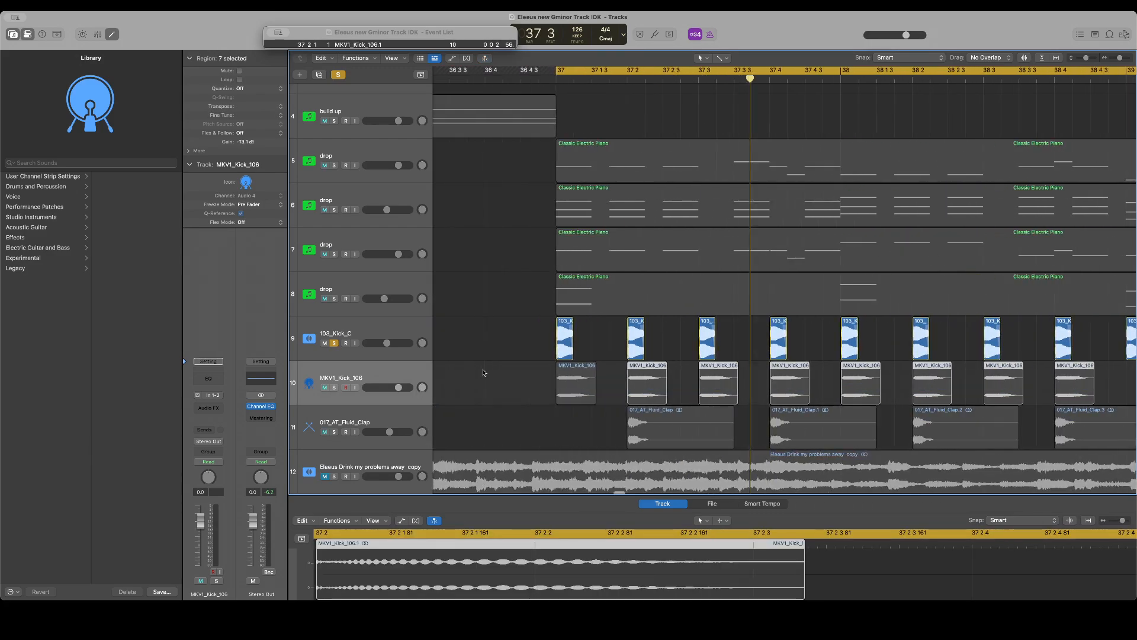
{"action": "left_click", "coordinate": [580, 386], "text": "shift"}
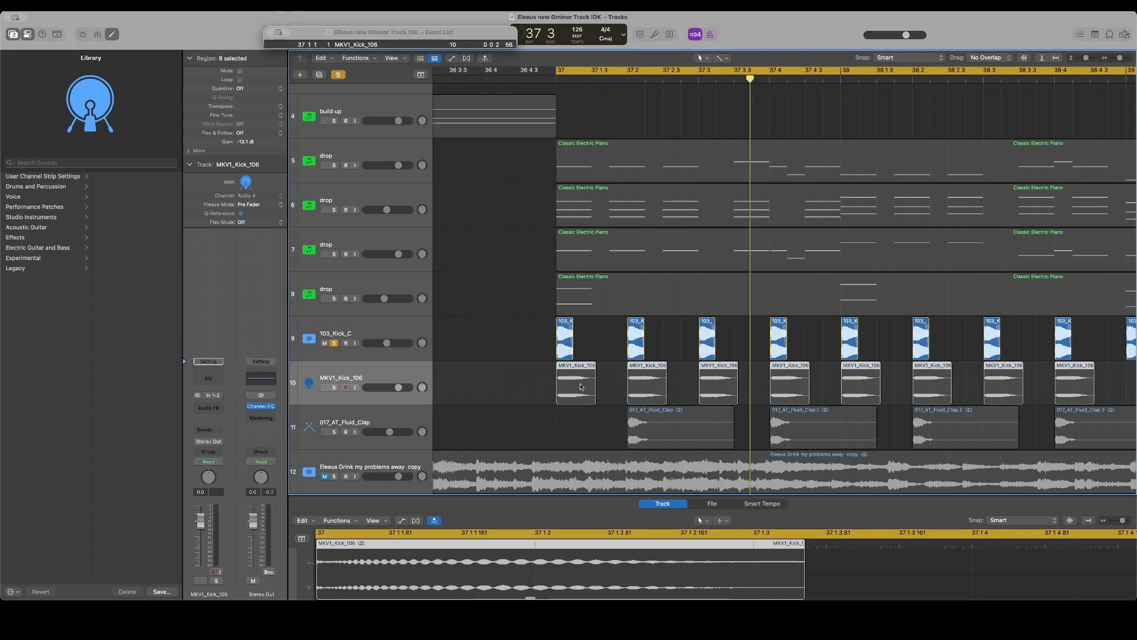
Copy the eight selected MKV1_Kick_106 regions to bar 39 so the layer covers bars 39 and 40 as well
{"action": "scroll", "coordinate": [847, 257], "scroll_direction": "right", "scroll_amount": 3}
{"action": "left_click_drag", "start_coordinate": [1120, 59], "coordinate": [1119, 60]}
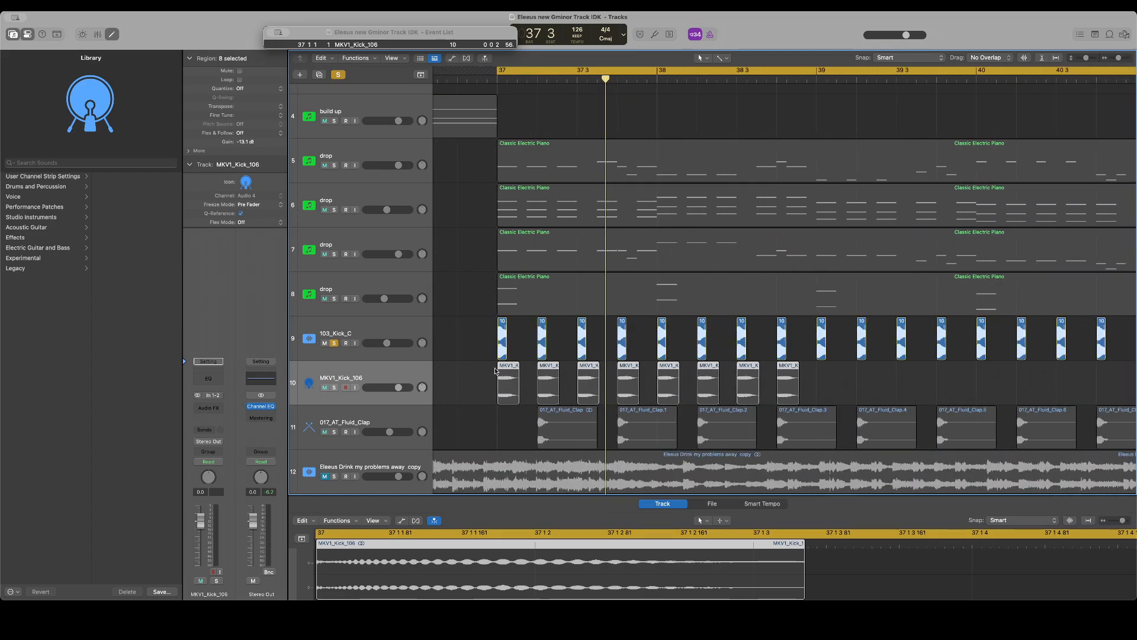
{"action": "left_click_drag", "start_coordinate": [505, 367], "coordinate": [824, 372]}
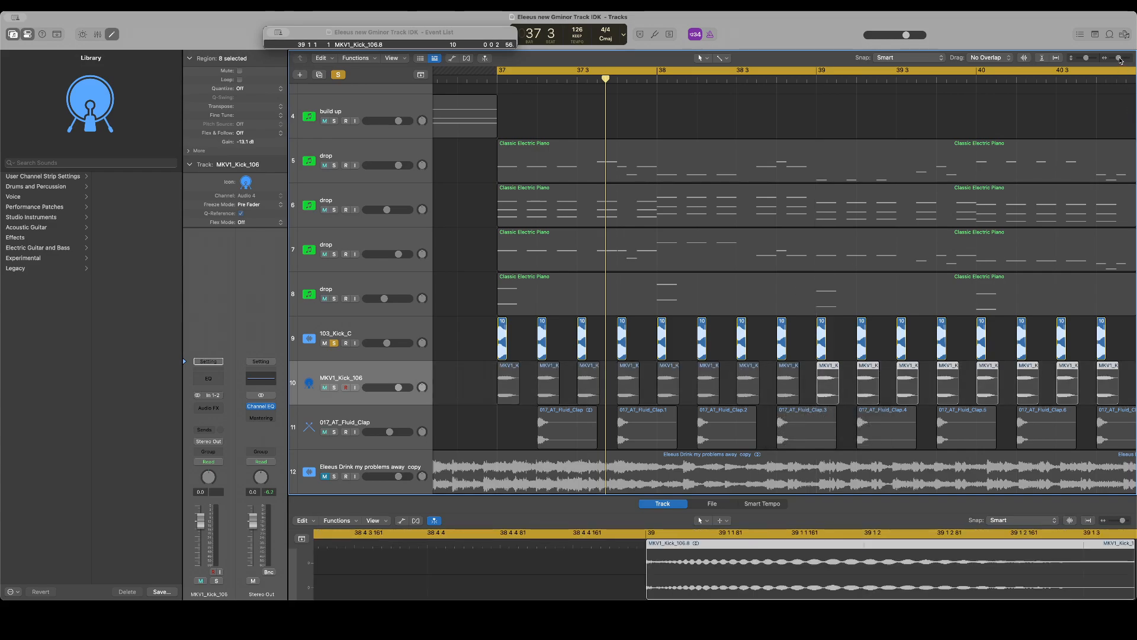
Select all the MKV1_Kick_106 regions from bar 37 through bar 40
{"action": "left_click_drag", "start_coordinate": [1119, 58], "coordinate": [1121, 59]}
{"action": "scroll", "coordinate": [966, 251], "scroll_direction": "left", "scroll_amount": 6}
{"action": "scroll", "coordinate": [967, 252], "scroll_direction": "left", "scroll_amount": 10}
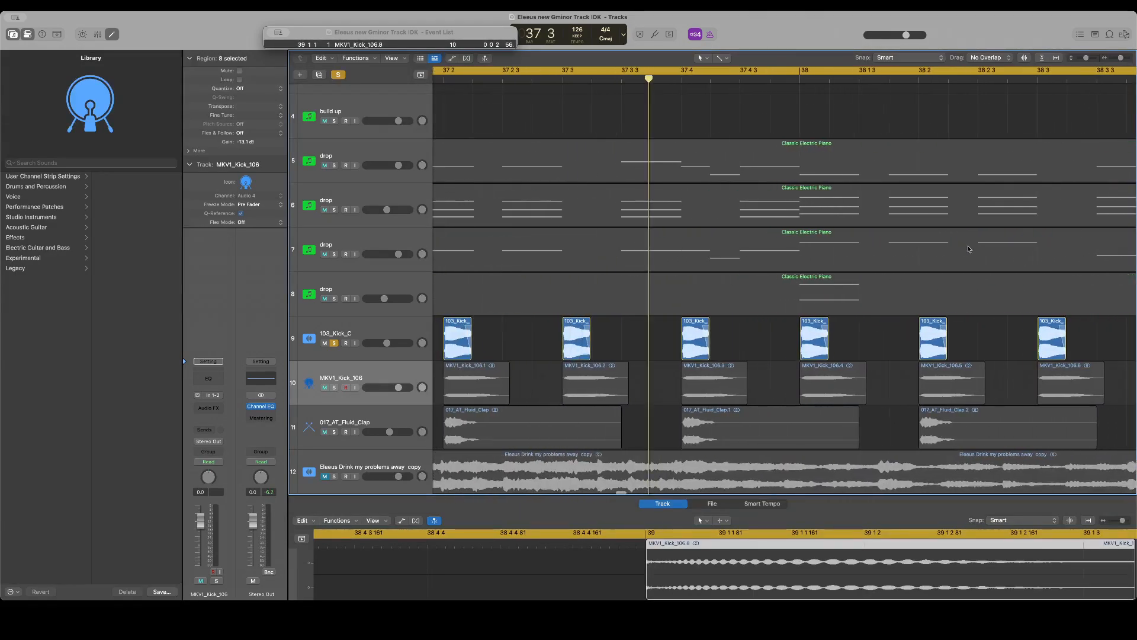
{"action": "scroll", "coordinate": [598, 420], "scroll_direction": "right", "scroll_amount": 1}
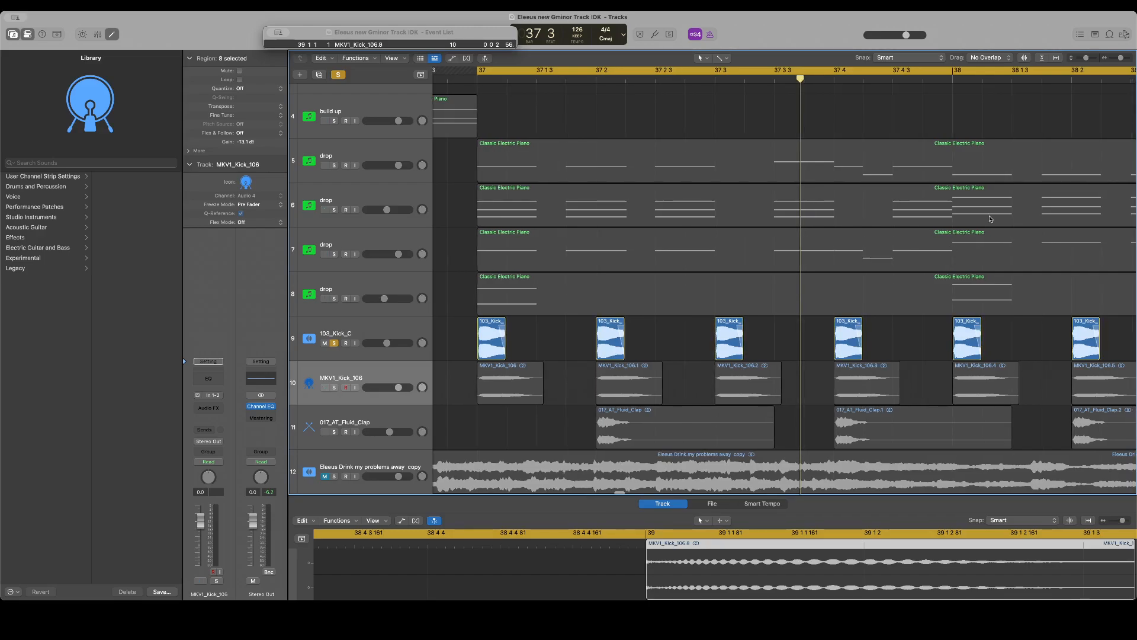
{"action": "left_click_drag", "start_coordinate": [1120, 59], "coordinate": [1117, 58]}
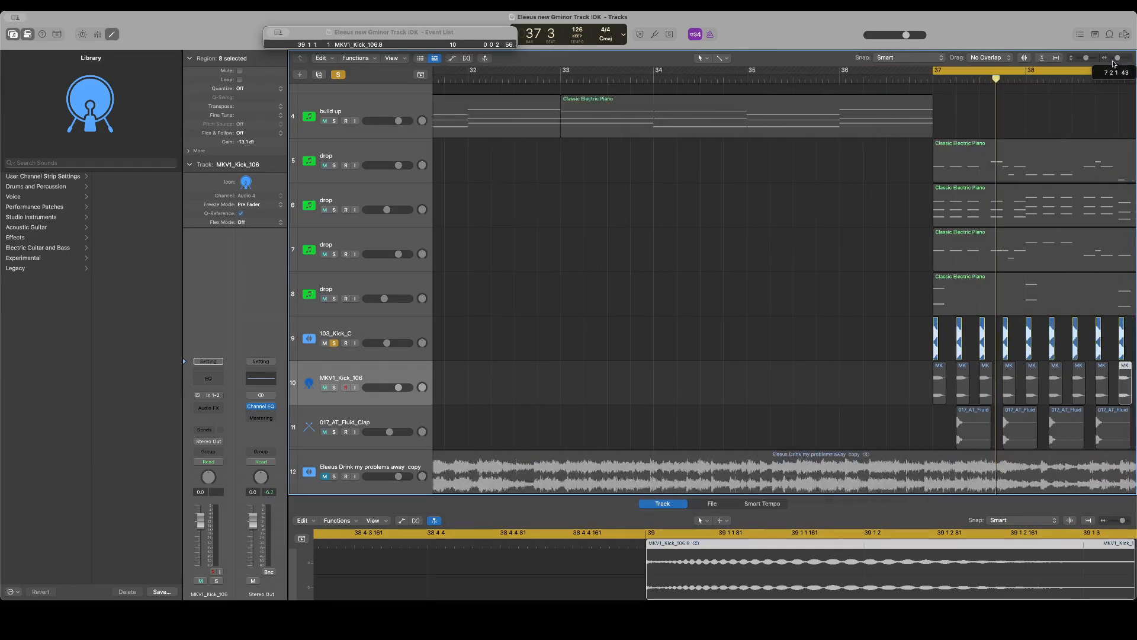
{"action": "scroll", "coordinate": [1060, 207], "scroll_direction": "right", "scroll_amount": 6}
{"action": "scroll", "coordinate": [1060, 206], "scroll_direction": "right", "scroll_amount": 2}
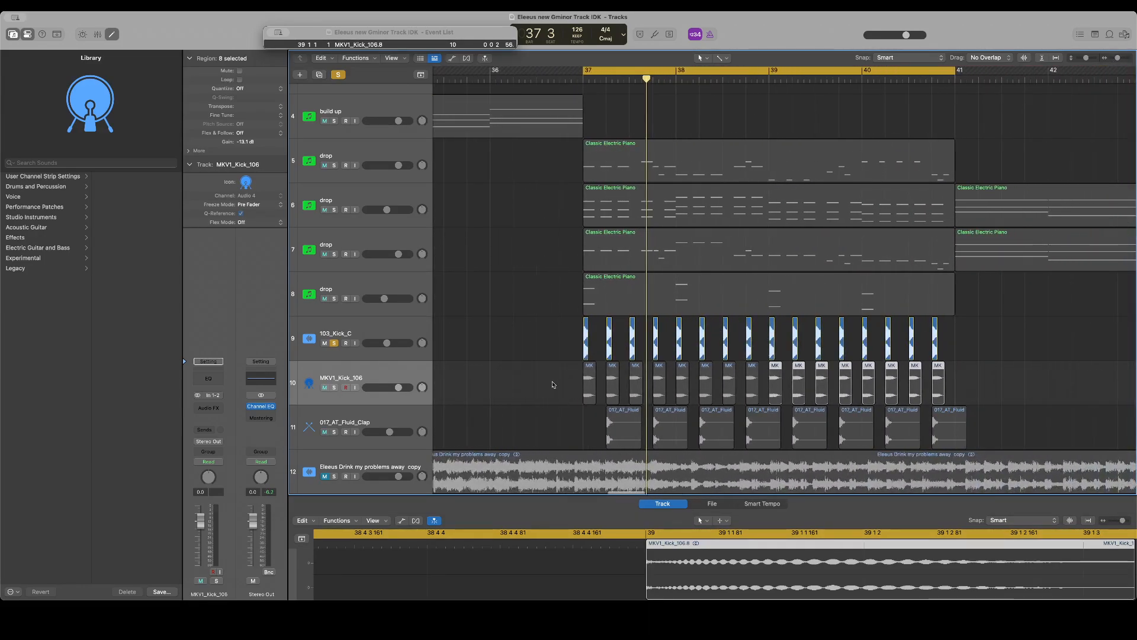
{"action": "left_click_drag", "start_coordinate": [552, 385], "coordinate": [1007, 396]}
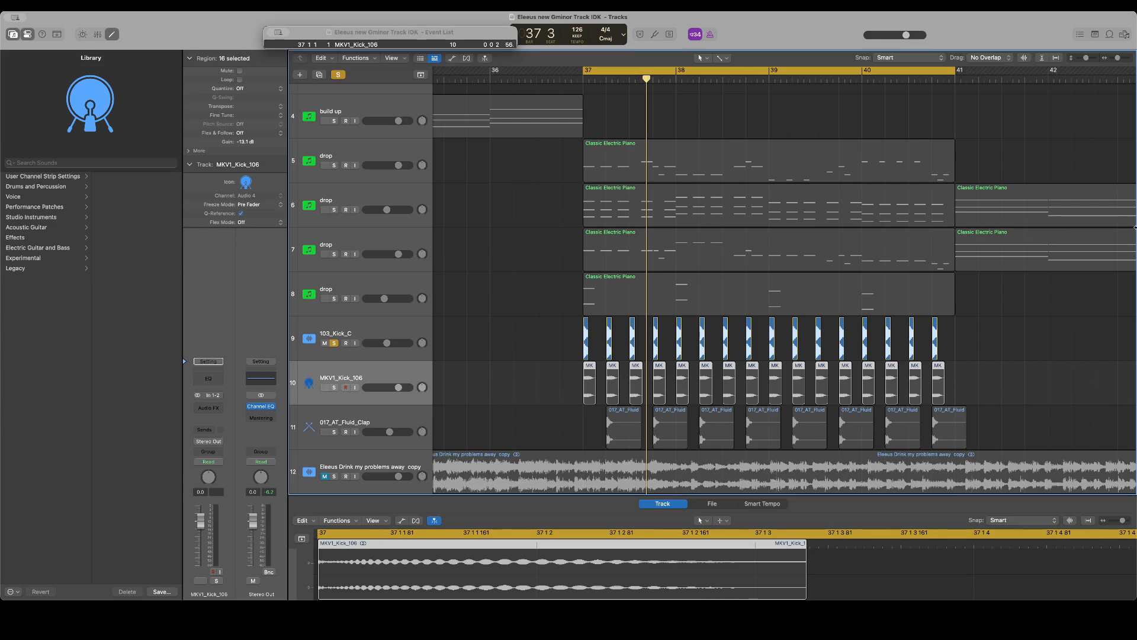
{"action": "left_click", "coordinate": [1122, 58]}
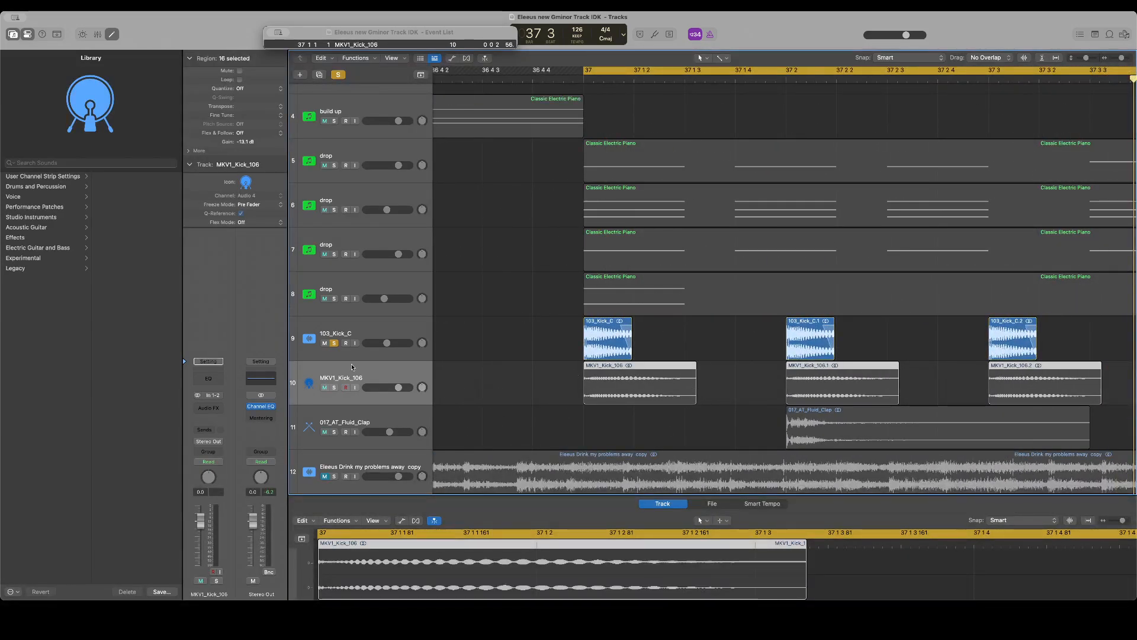
Switch the solo from 103_Kick_C to the MKV1_Kick_106 track and play the loop
{"action": "left_click", "coordinate": [334, 387]}
{"action": "left_click", "coordinate": [334, 343]}
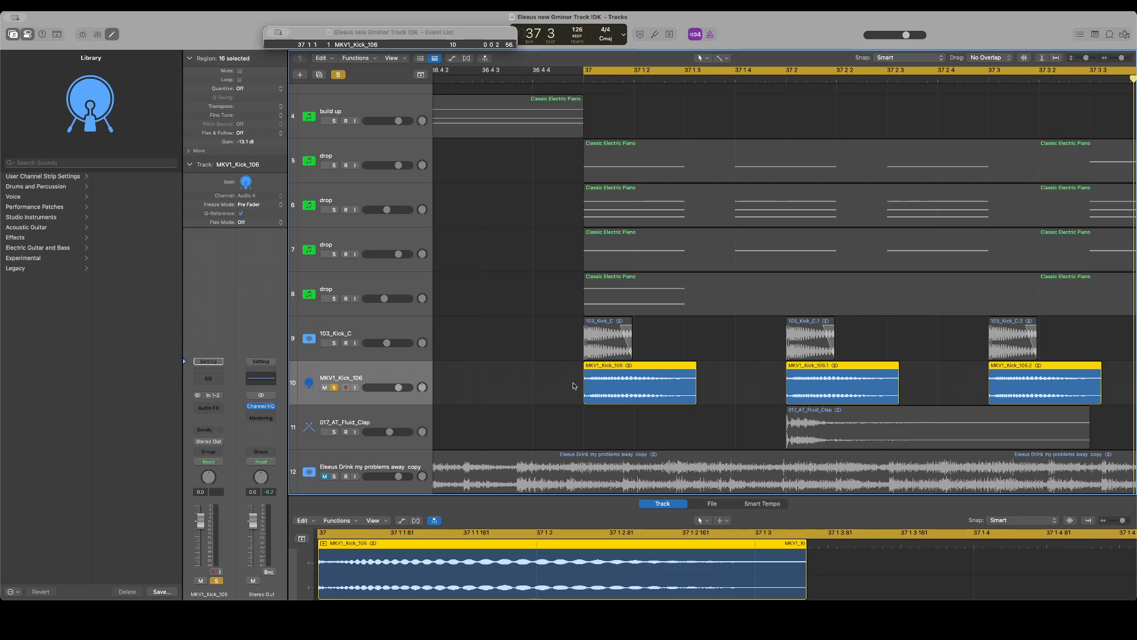
{"action": "key", "text": "space"}
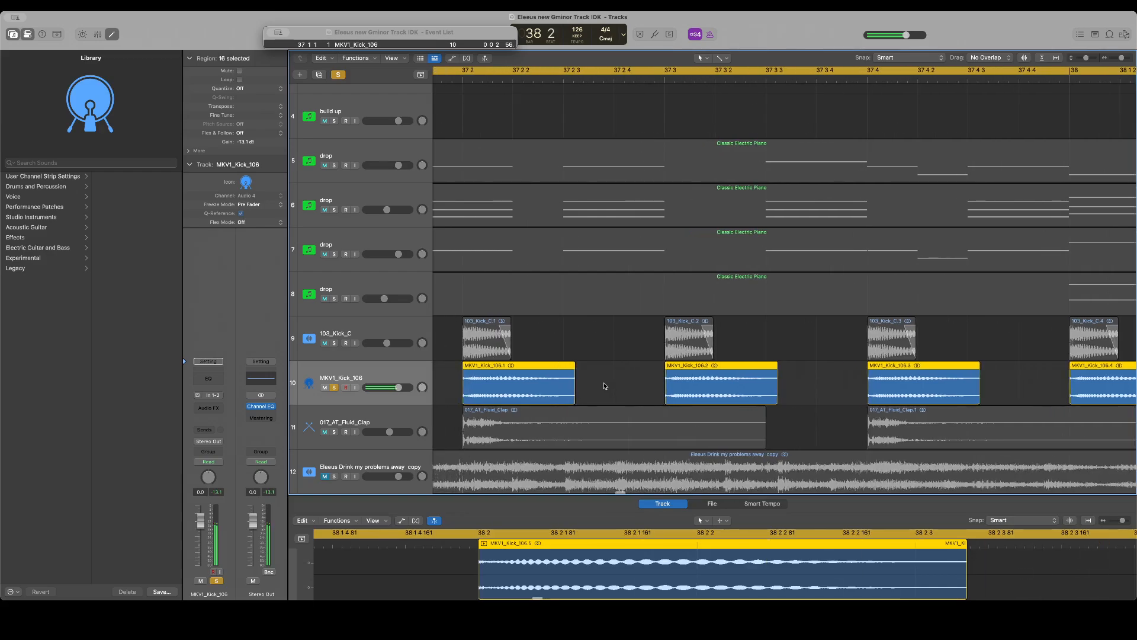
{"action": "scroll", "coordinate": [605, 386], "scroll_direction": "right", "scroll_amount": 3}
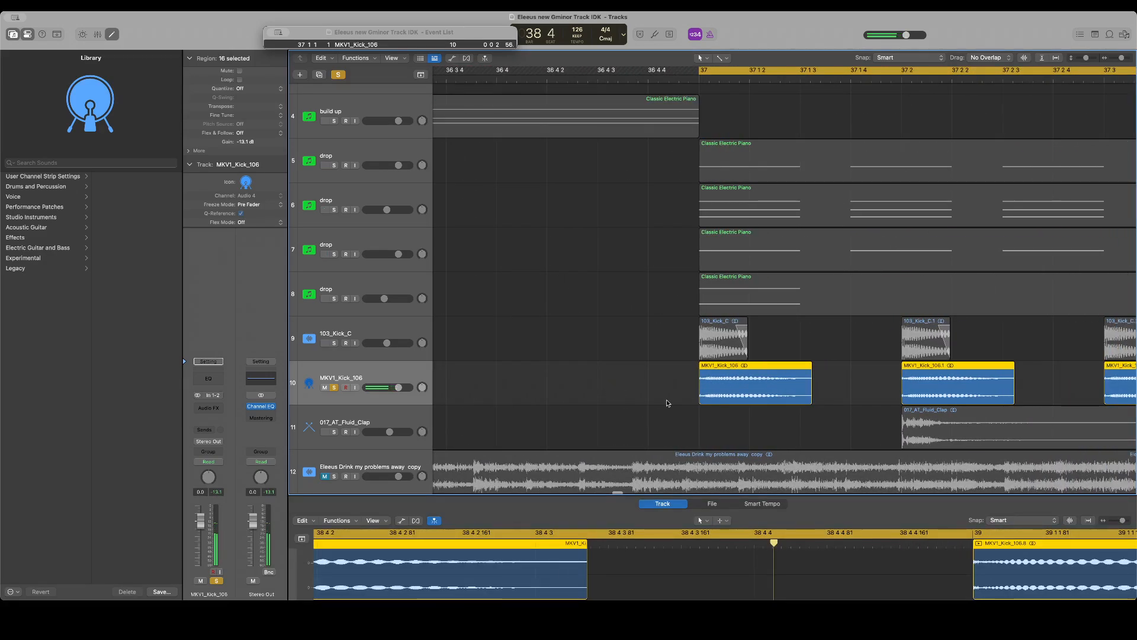
{"action": "left_click_drag", "start_coordinate": [700, 386], "coordinate": [743, 369]}
{"action": "key", "text": "space"}
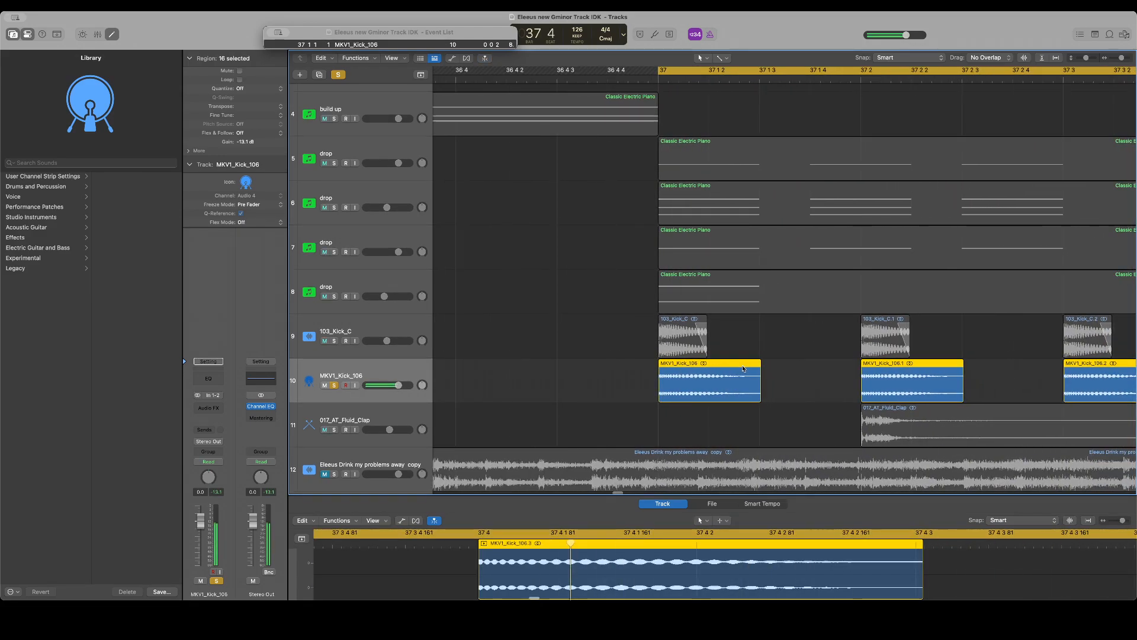
{"action": "key", "text": "super+z"}
{"action": "key", "text": "super+z"}
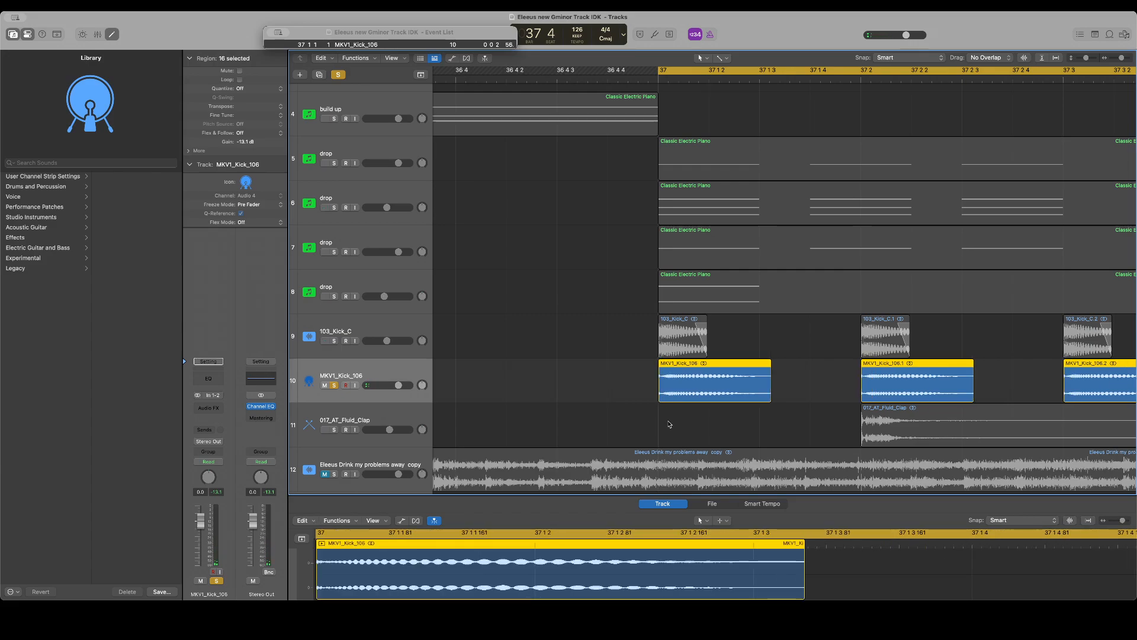
Shorten all the MKV1_Kick_106 regions to about 0 0 0 237 with a short fade-out, and play them back
{"action": "left_click_drag", "start_coordinate": [767, 390], "coordinate": [712, 389]}
{"action": "key", "text": "space"}
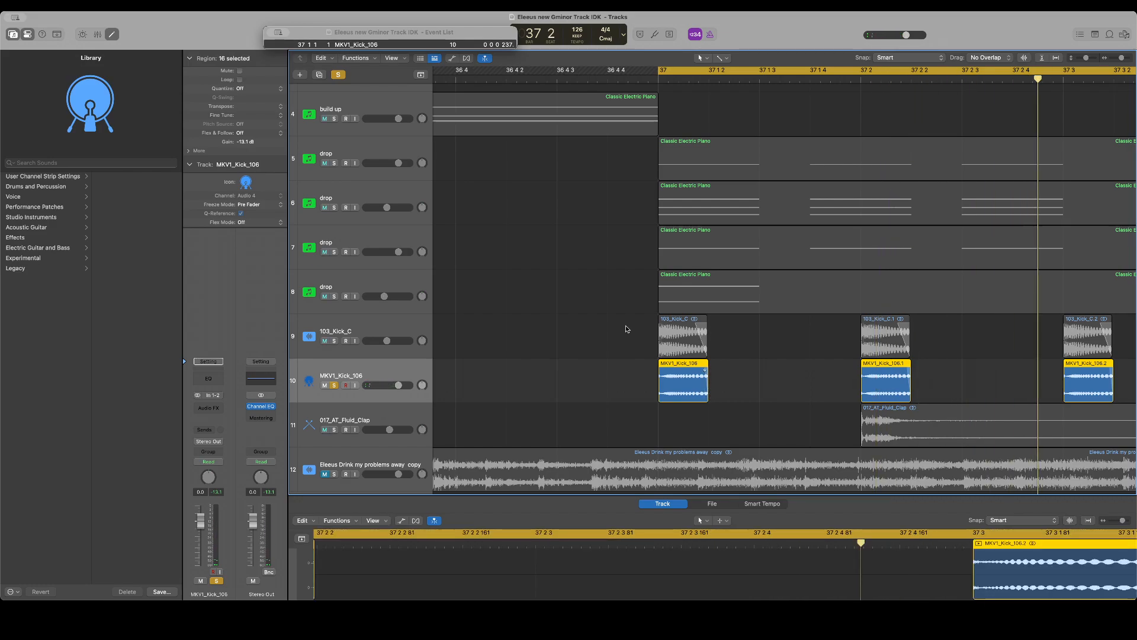
Select all the 103_Kick_C regions from bar 37 through bar 40 and make their fade-outs much shorter
{"action": "left_click_drag", "start_coordinate": [627, 329], "coordinate": [1135, 330]}
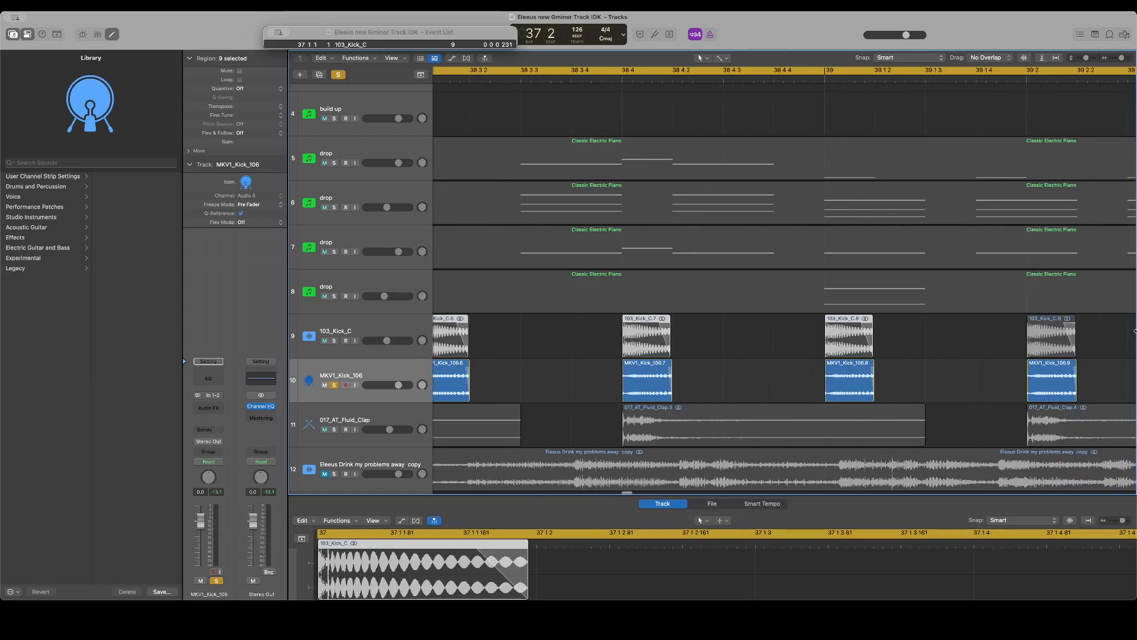
{"action": "left_click_drag", "start_coordinate": [1118, 62], "coordinate": [1117, 67]}
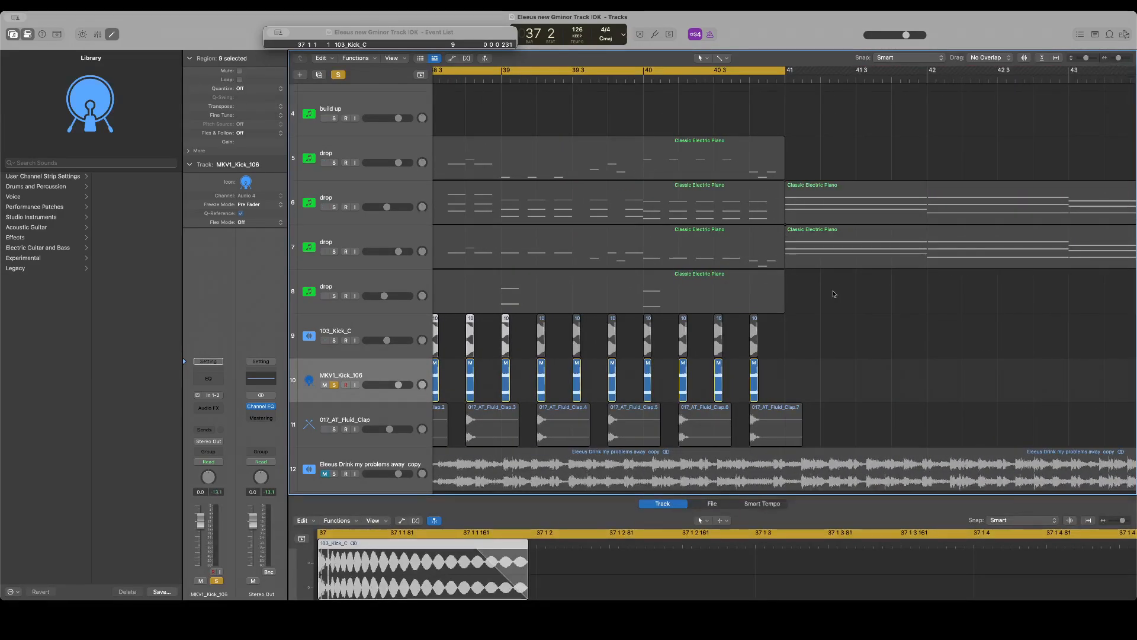
{"action": "left_click", "coordinate": [548, 330], "text": "shift"}
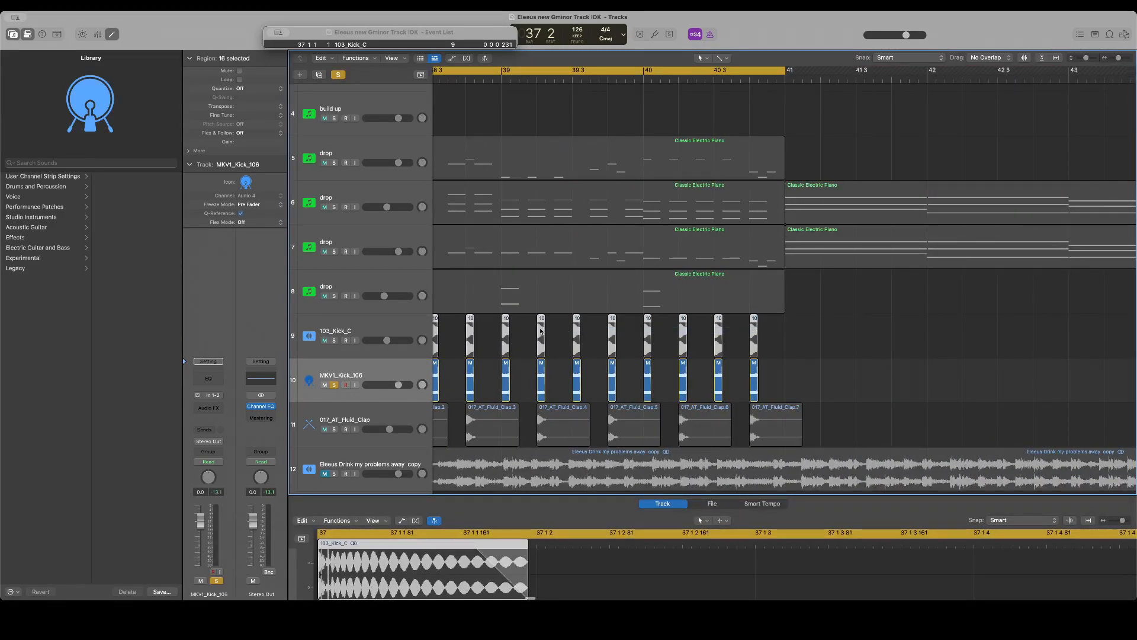
{"action": "scroll", "coordinate": [553, 329], "scroll_direction": "left", "scroll_amount": 10}
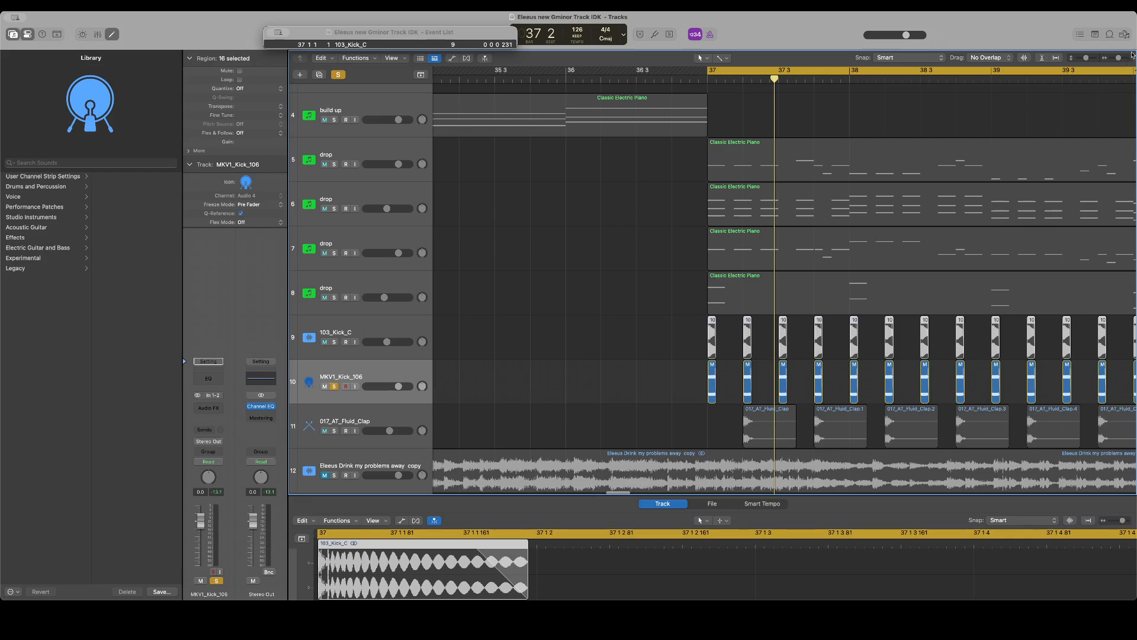
{"action": "left_click_drag", "start_coordinate": [1119, 59], "coordinate": [1122, 60]}
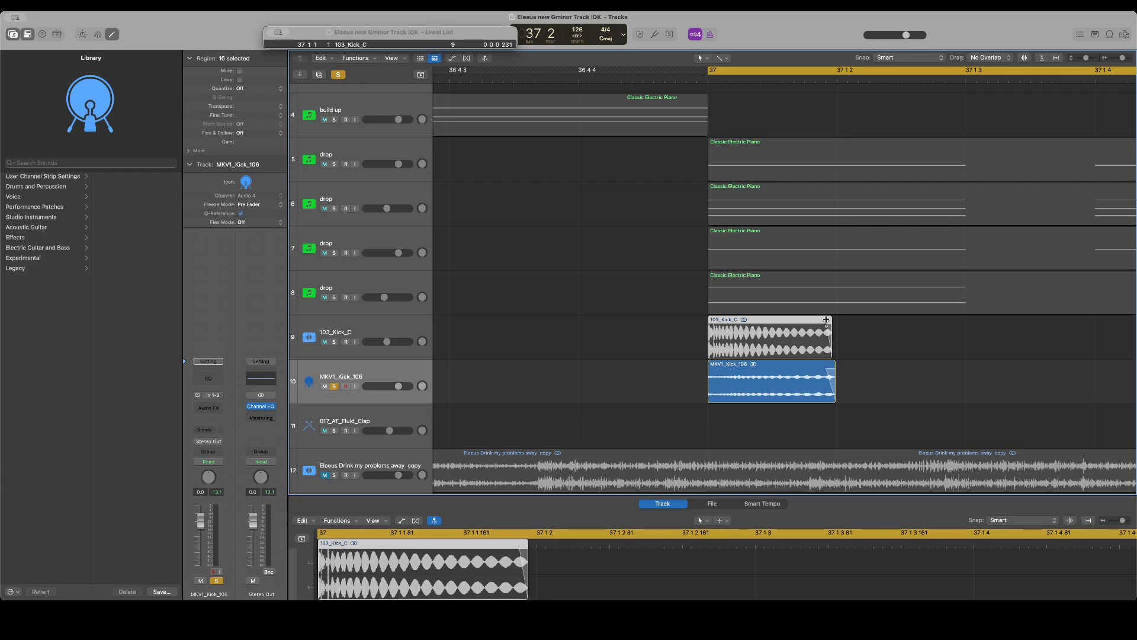
{"action": "key", "text": "super+r"}
{"action": "scroll", "coordinate": [827, 321], "scroll_direction": "right", "scroll_amount": 5}
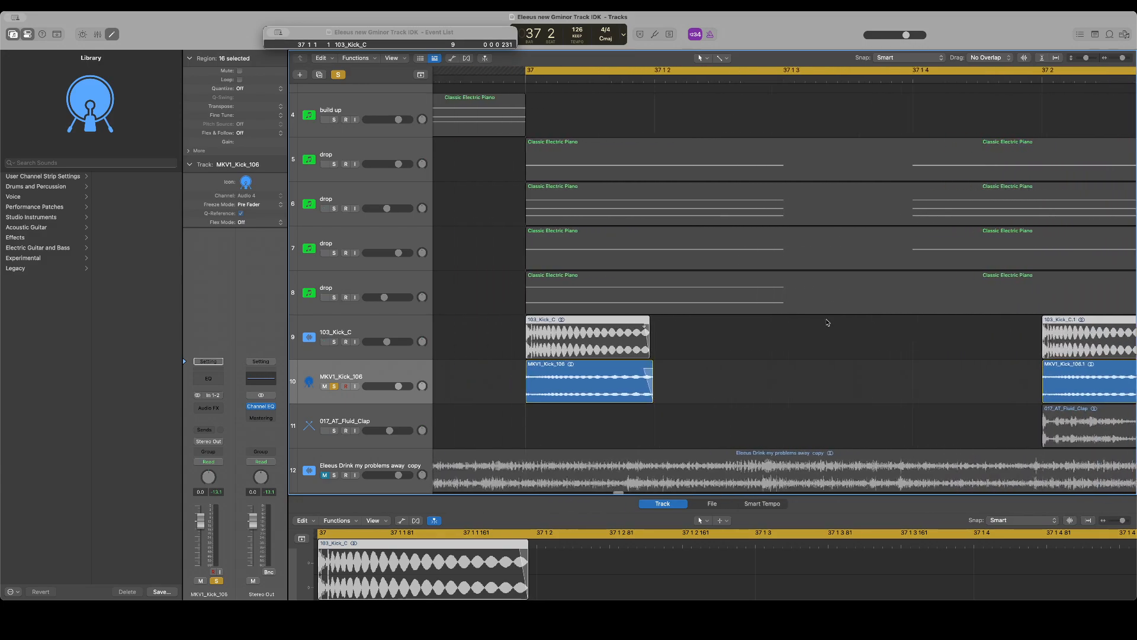
Play the loop, add a Channel EQ to the MKV1_Kick_106 track, and enable its analyzer and high cut band
{"action": "scroll", "coordinate": [827, 323], "scroll_direction": "left", "scroll_amount": 1}
{"action": "key", "text": "space"}
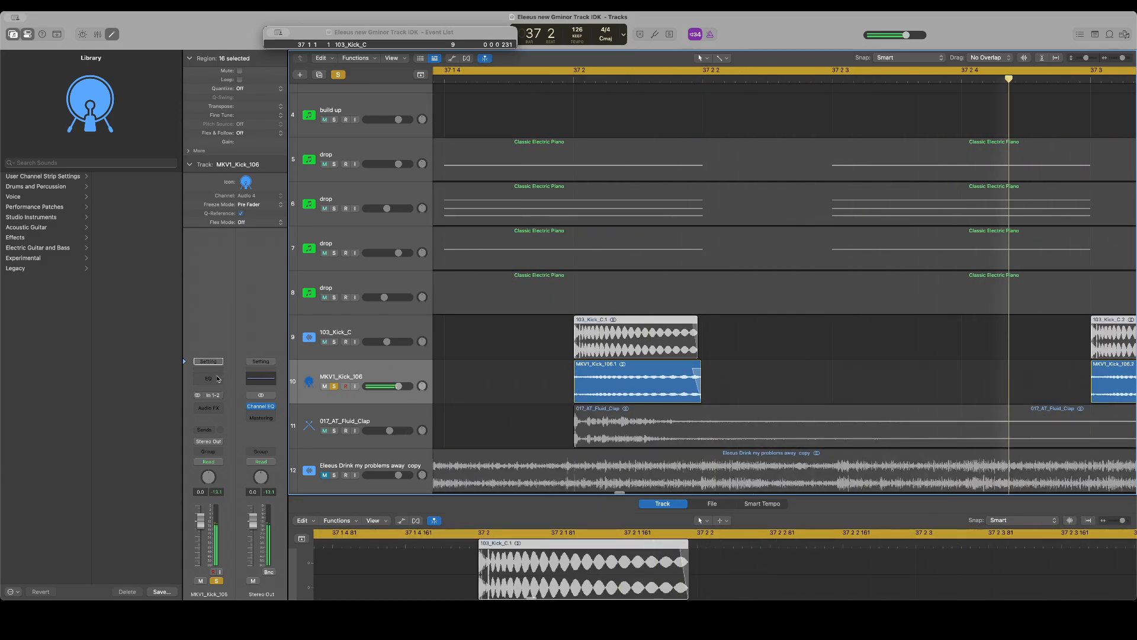
{"action": "left_click", "coordinate": [209, 378]}
{"action": "left_click", "coordinate": [389, 331]}
{"action": "left_click", "coordinate": [751, 170]}
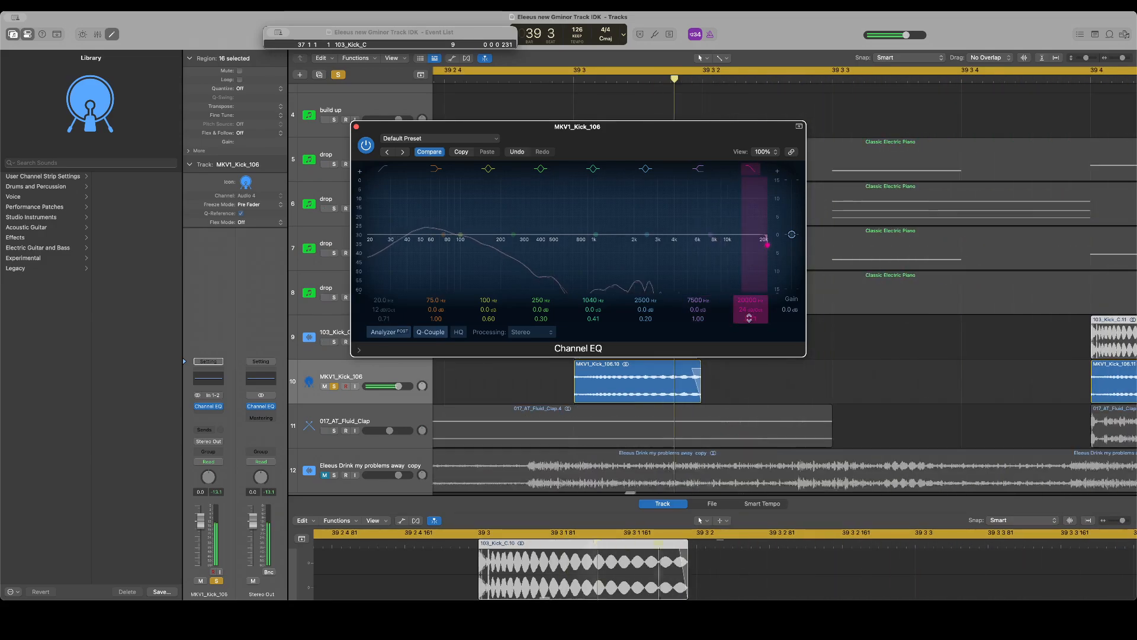
Set the MKV1_Kick_106 high cut to a 36 dB/Oct slope at about 170 Hz
{"action": "left_click_drag", "start_coordinate": [751, 313], "coordinate": [751, 431]}
{"action": "left_click", "coordinate": [709, 244]}
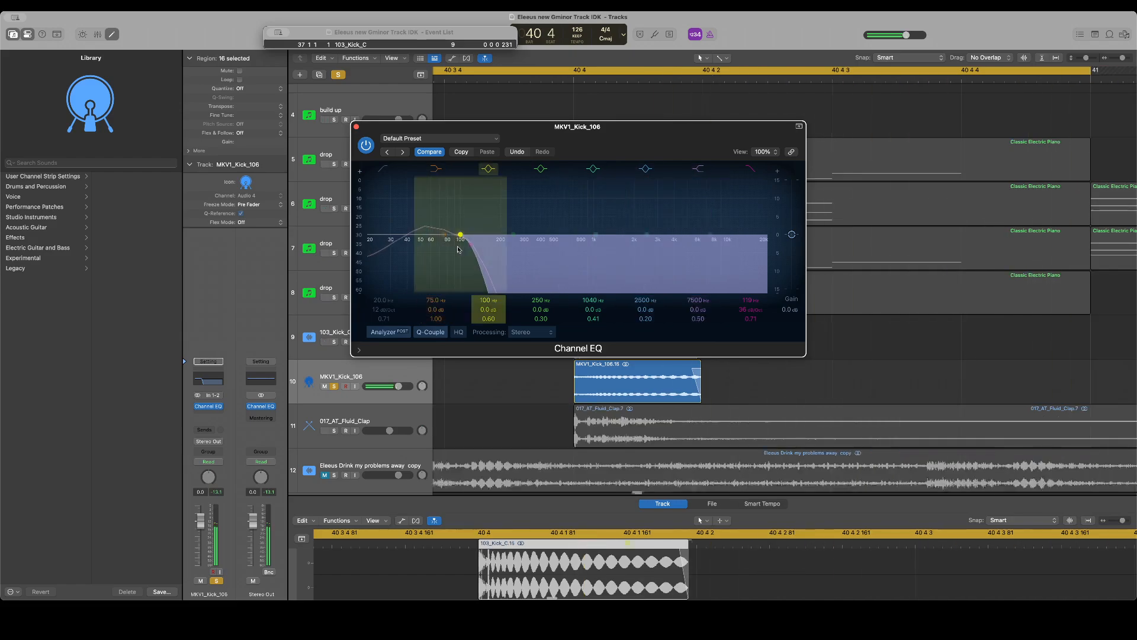
{"action": "left_click_drag", "start_coordinate": [470, 247], "coordinate": [487, 248]}
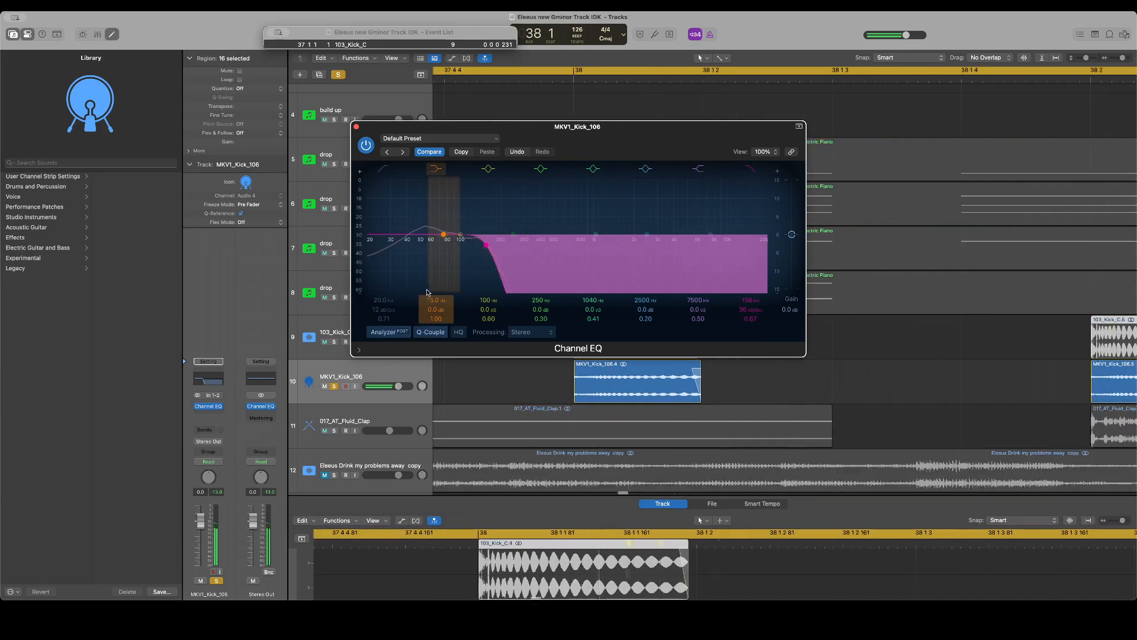
{"action": "left_click_drag", "start_coordinate": [488, 249], "coordinate": [492, 248]}
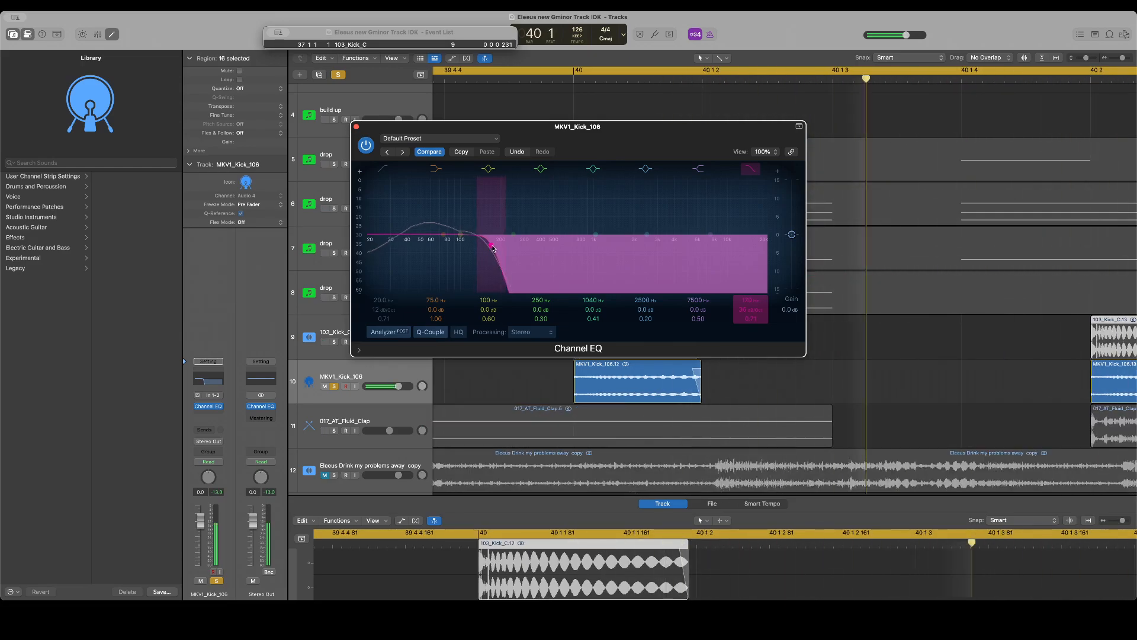
Enable the low cut on the MKV1_Kick_106 EQ at 30 Hz with a 48 dB/Oct slope, and move the EQ window clear of the track headers
{"action": "left_click", "coordinate": [384, 170]}
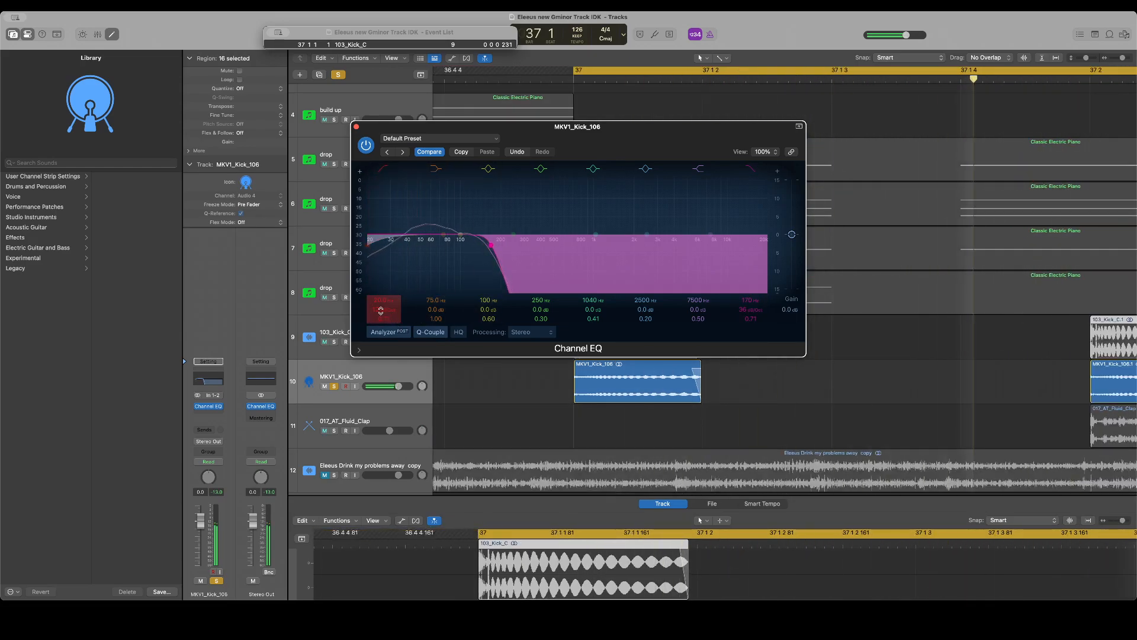
{"action": "left_click_drag", "start_coordinate": [385, 304], "coordinate": [384, 296]}
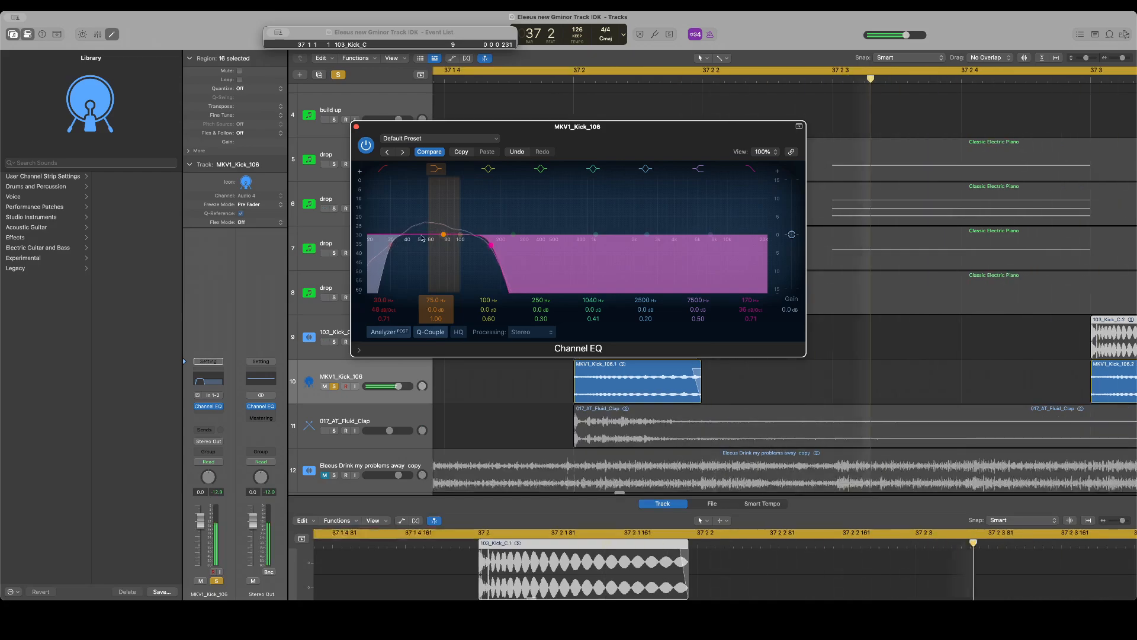
{"action": "left_click_drag", "start_coordinate": [366, 130], "coordinate": [481, 74]}
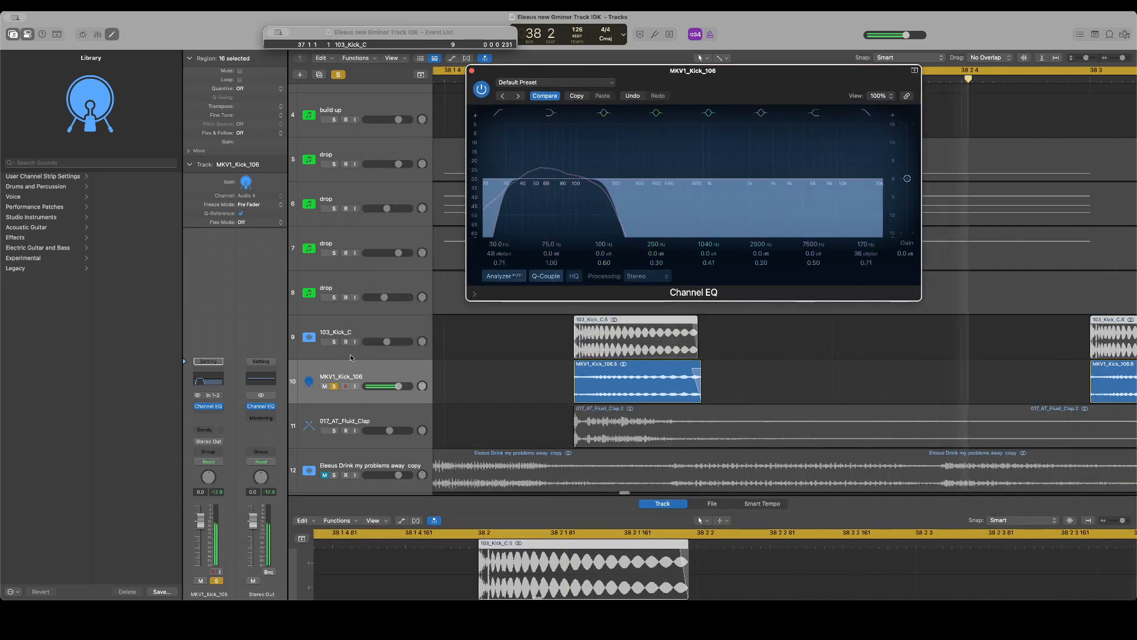
Solo 103_Kick_C too, add a low cut of 48 dB/Oct at about 171 Hz to its Channel EQ, and place both EQ windows side by side
{"action": "left_click", "coordinate": [359, 331]}
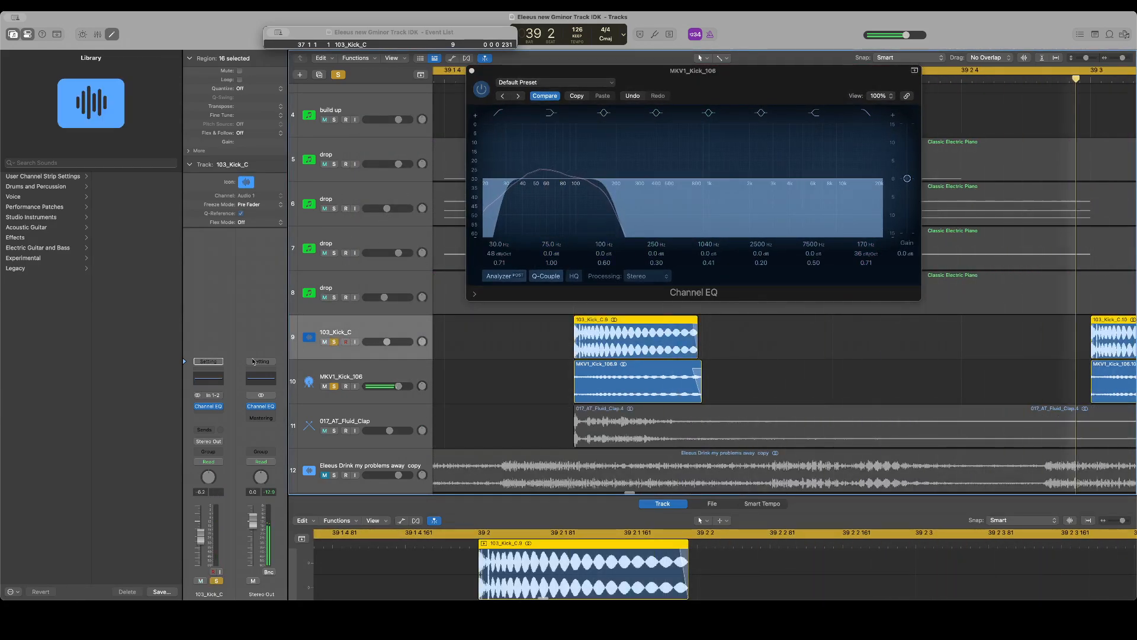
{"action": "left_click", "coordinate": [206, 383]}
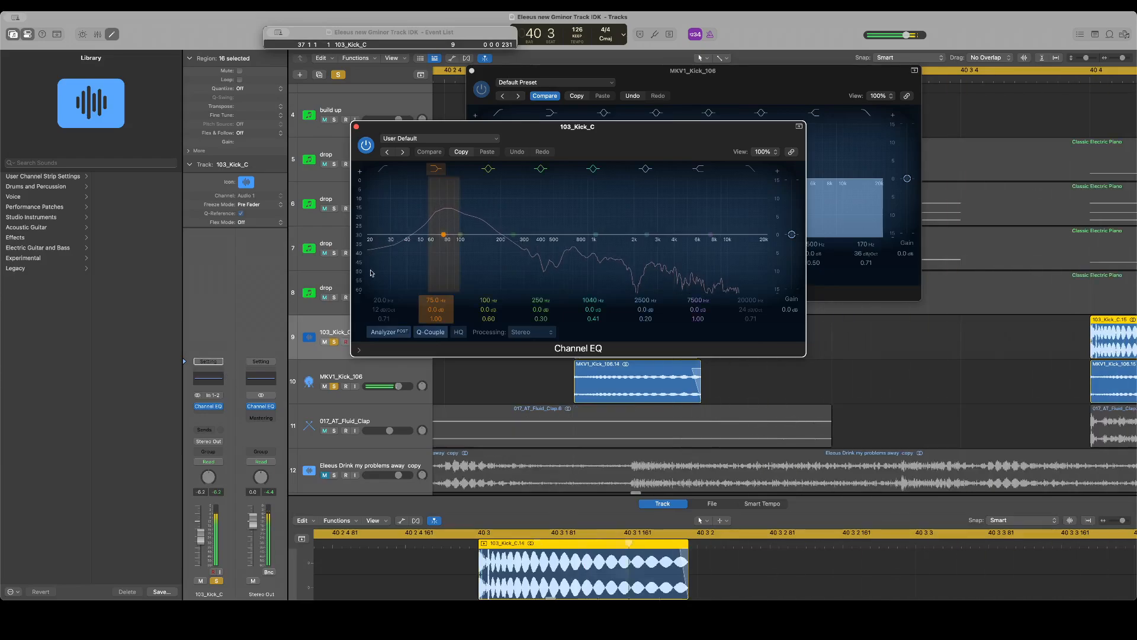
{"action": "left_click", "coordinate": [382, 169]}
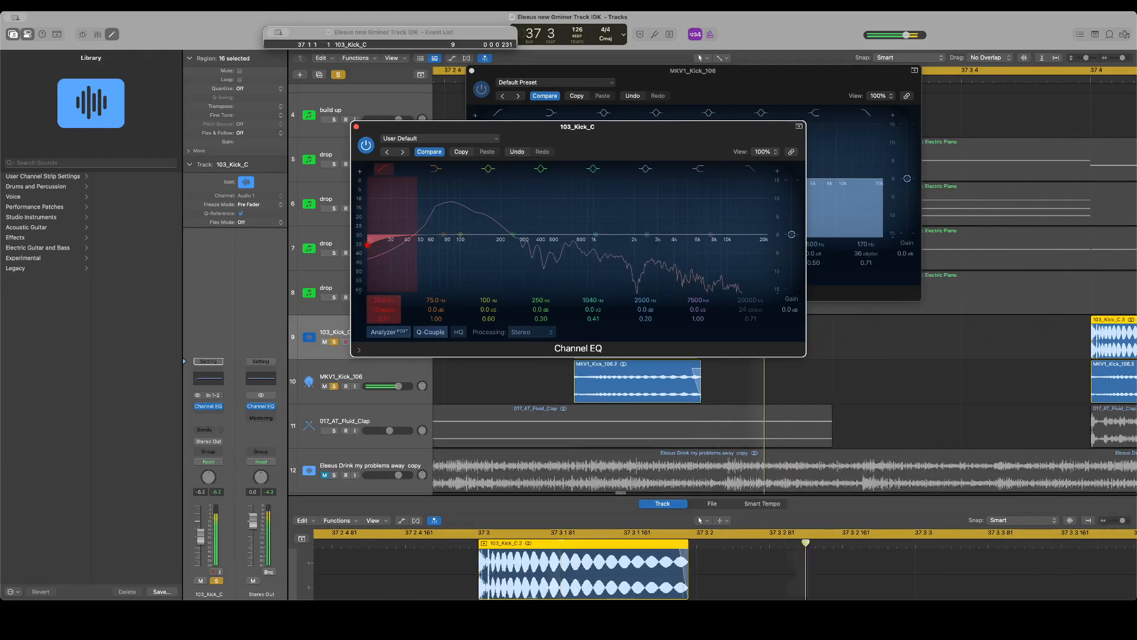
{"action": "left_click_drag", "start_coordinate": [384, 309], "coordinate": [384, 268]}
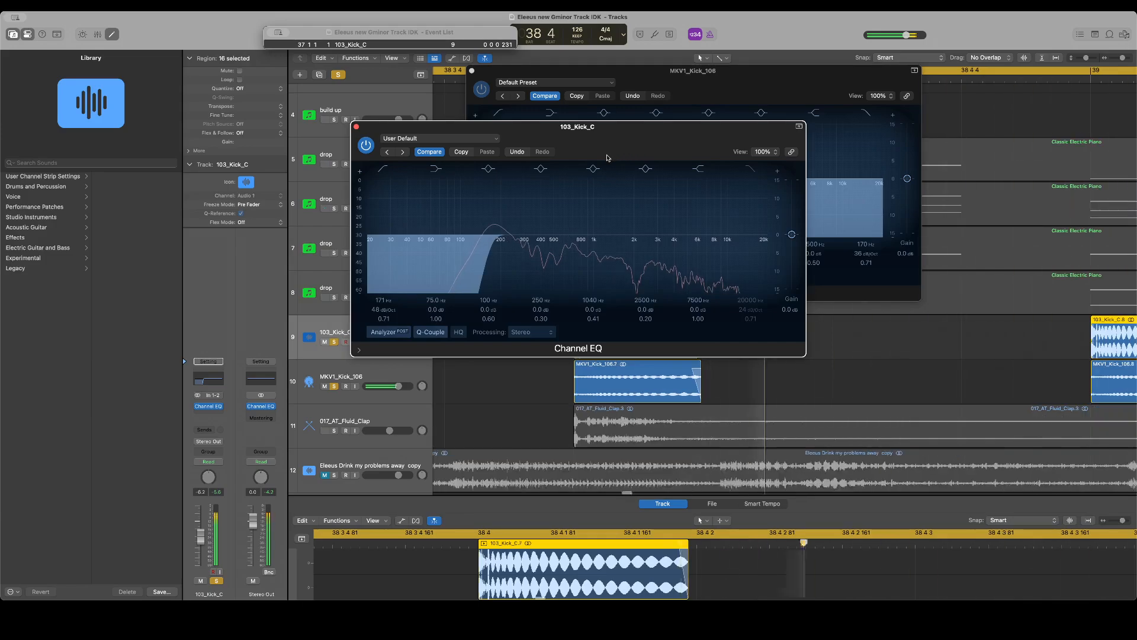
{"action": "left_click_drag", "start_coordinate": [633, 152], "coordinate": [276, 104]}
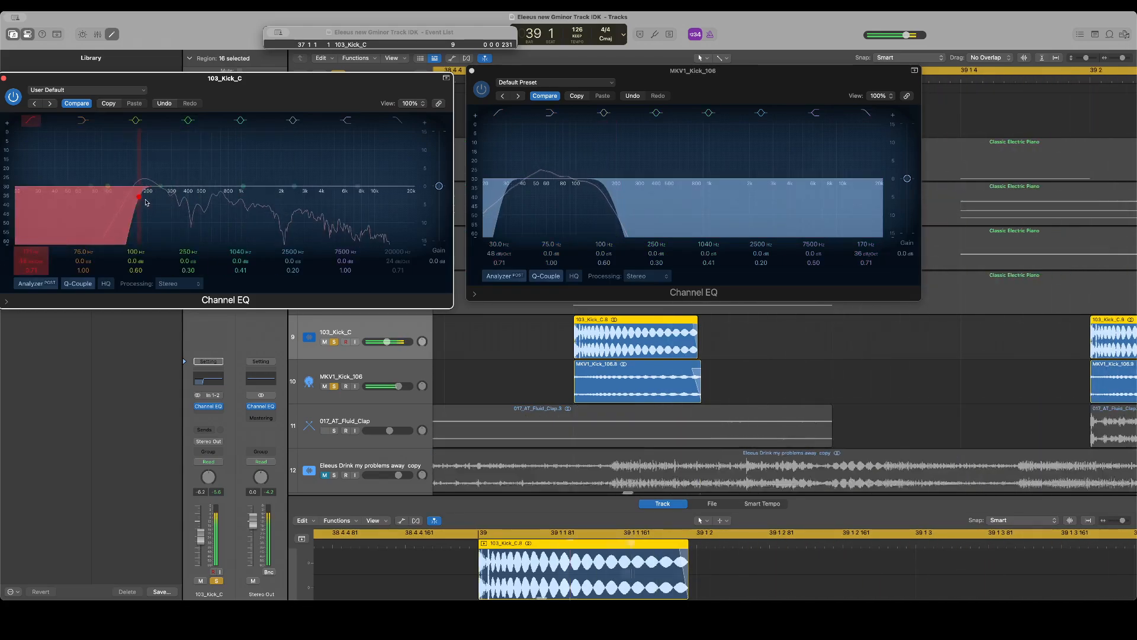
Lower the 103_Kick_C low cut to about 102 Hz and the MKV1_Kick_106 high cut to about 104 Hz, toggling the latter's solo to compare
{"action": "left_click_drag", "start_coordinate": [140, 200], "coordinate": [109, 201]}
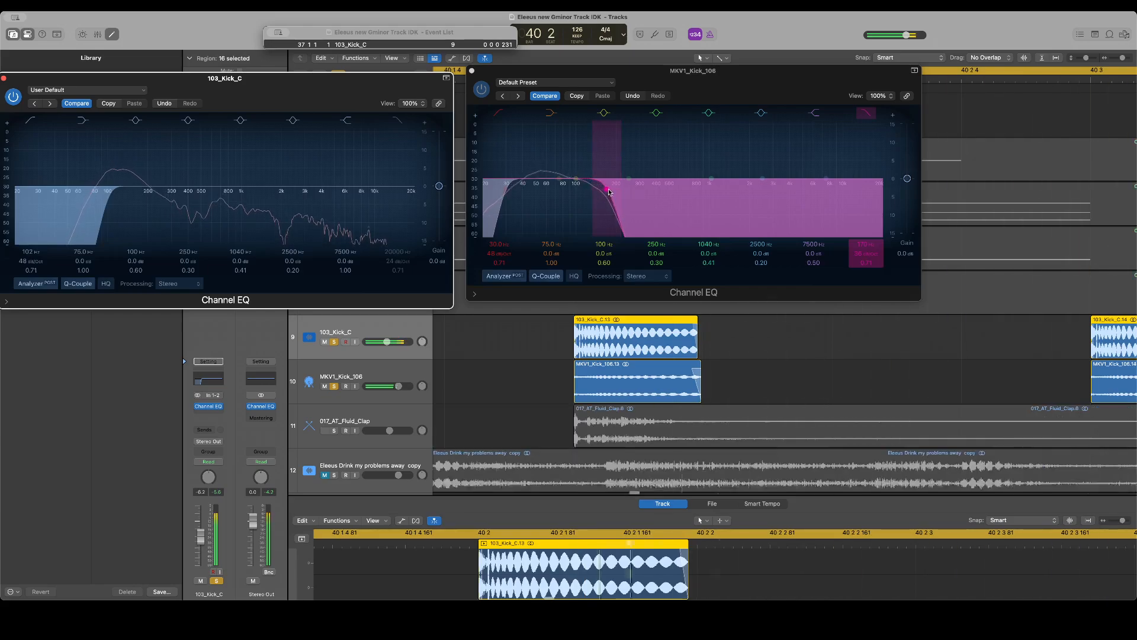
{"action": "left_click_drag", "start_coordinate": [608, 192], "coordinate": [605, 191]}
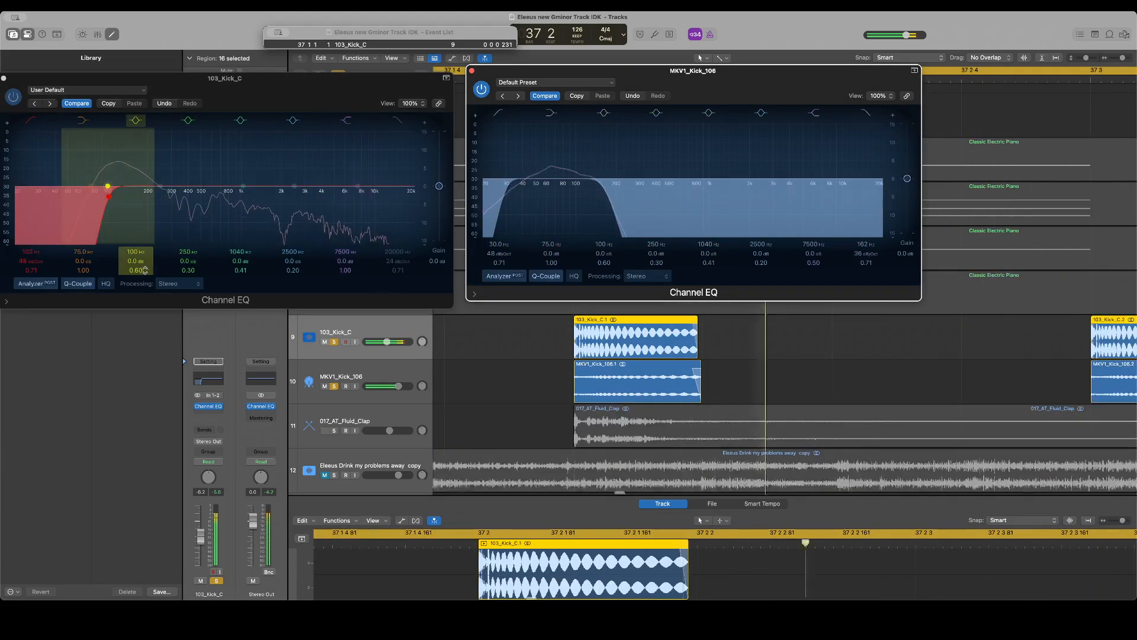
{"action": "left_click", "coordinate": [334, 387]}
{"action": "mouse_move", "coordinate": [107, 189]}
{"action": "left_mouse_down"}
{"action": "mouse_move", "coordinate": [43, 200]}
{"action": "mouse_move", "coordinate": [109, 200]}
{"action": "left_mouse_up"}
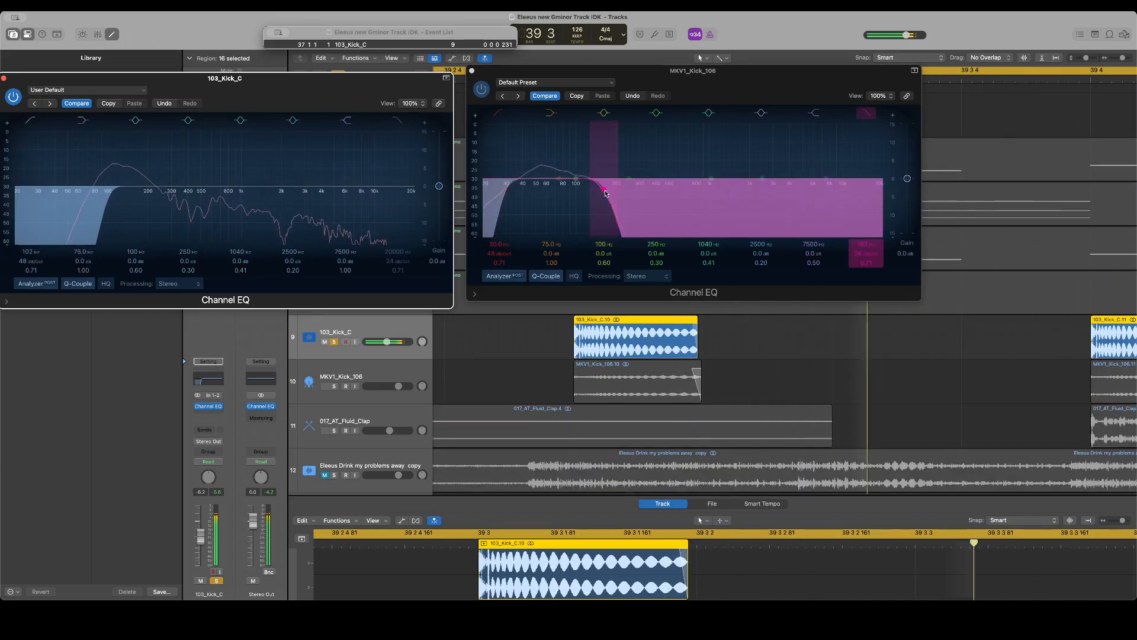
{"action": "left_click_drag", "start_coordinate": [603, 186], "coordinate": [579, 193]}
{"action": "left_click", "coordinate": [335, 386]}
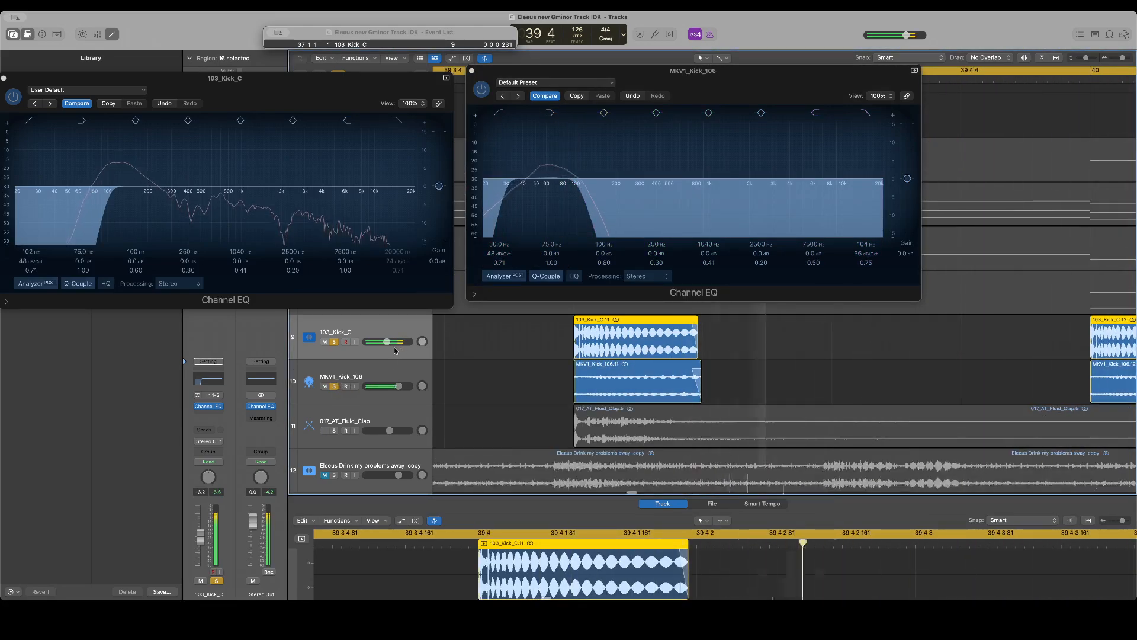
Lower the 103_Kick_C track volume to about -9.4 dB and close both EQ windows
{"action": "left_click_drag", "start_coordinate": [387, 342], "coordinate": [384, 342]}
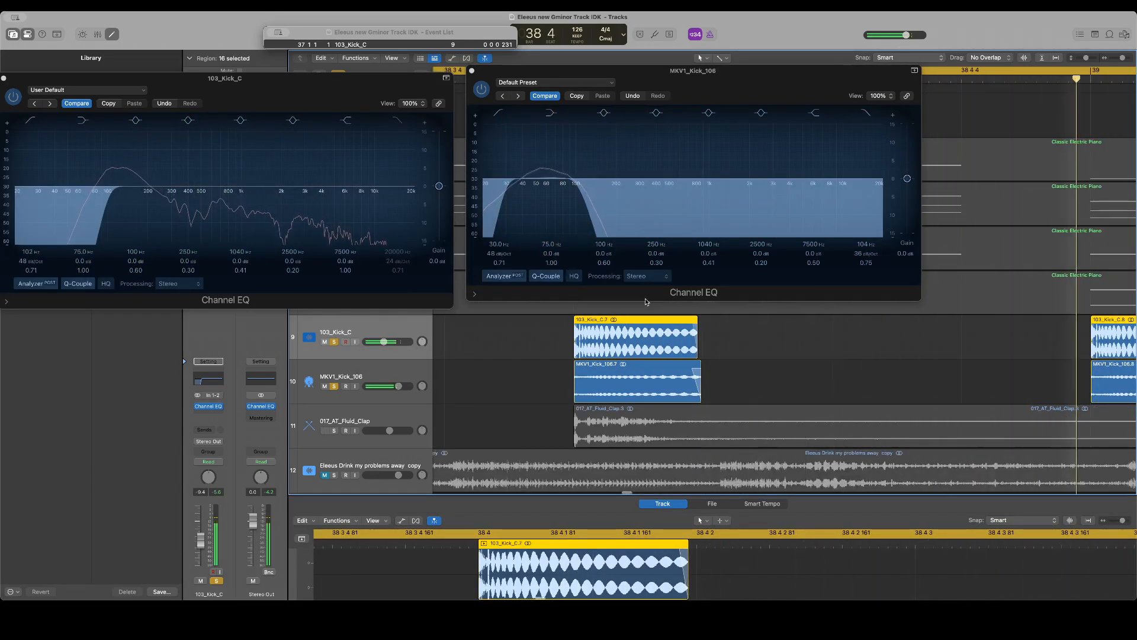
{"action": "left_click", "coordinate": [4, 78]}
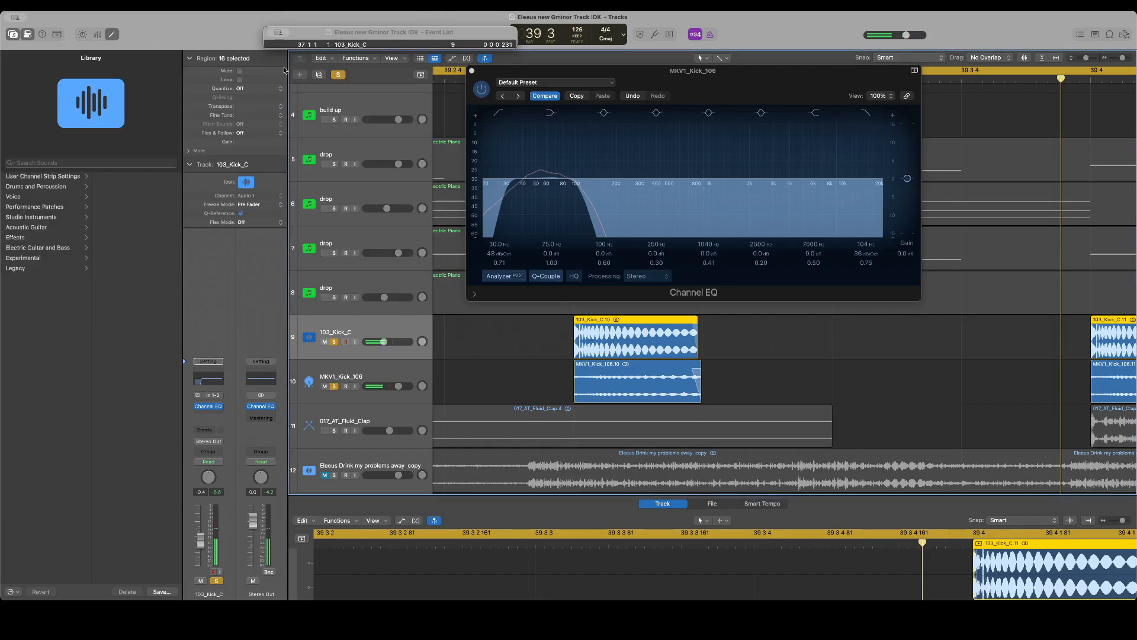
{"action": "left_click", "coordinate": [472, 71]}
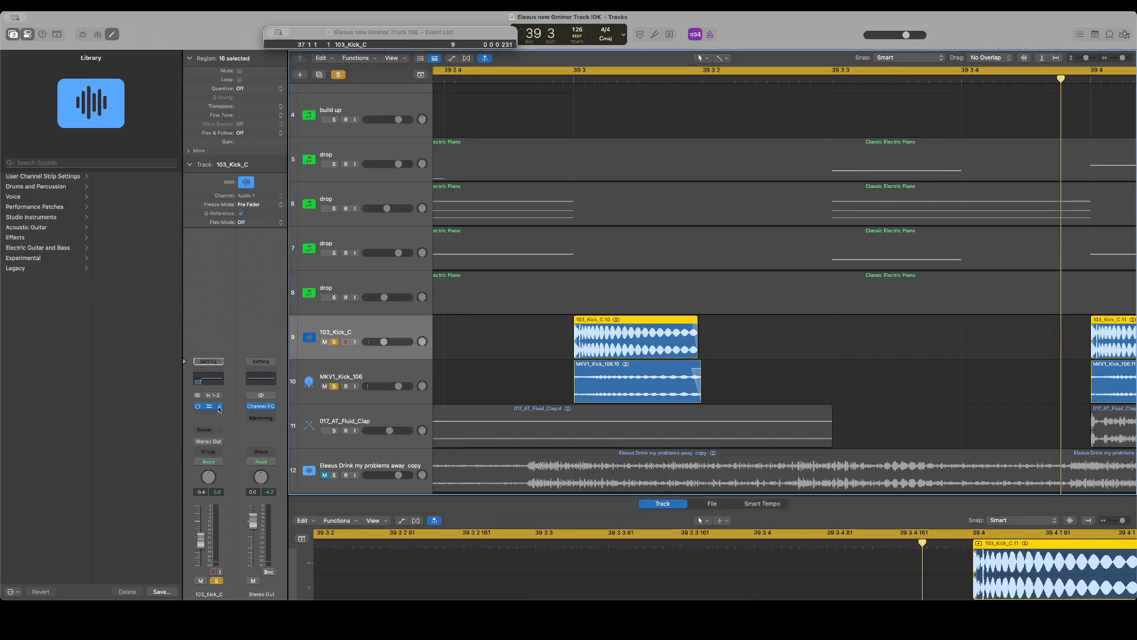
Replace the Channel EQ with a stereo Linear Phase EQ on both the 103_Kick_C and MKV1_Kick_106 tracks
{"action": "left_click", "coordinate": [219, 408]}
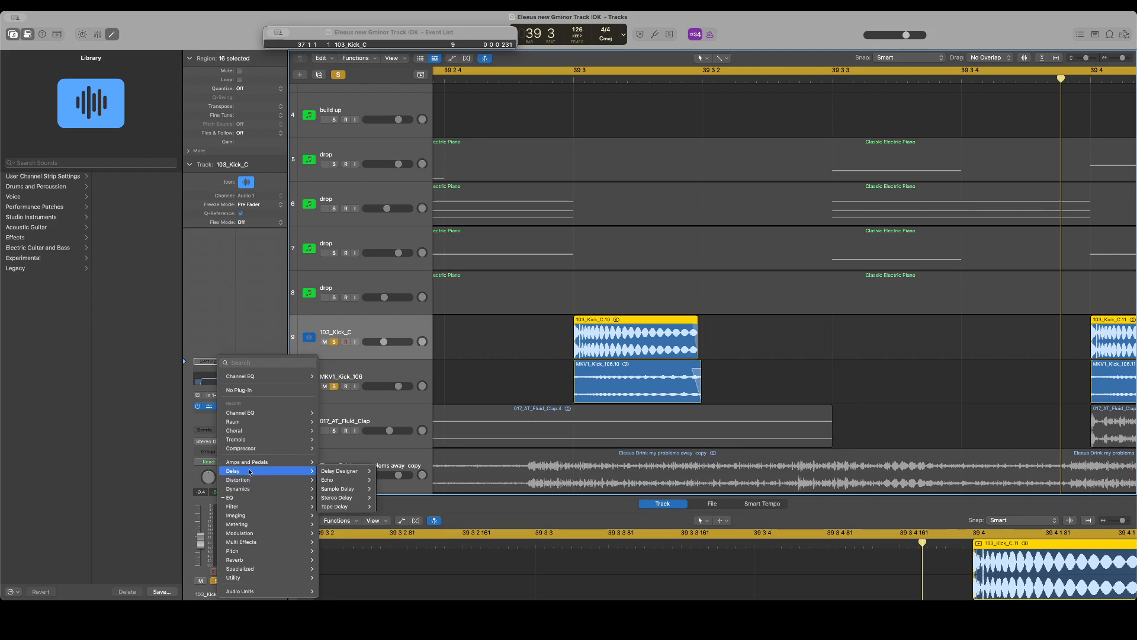
{"action": "mouse_move", "coordinate": [284, 498]}
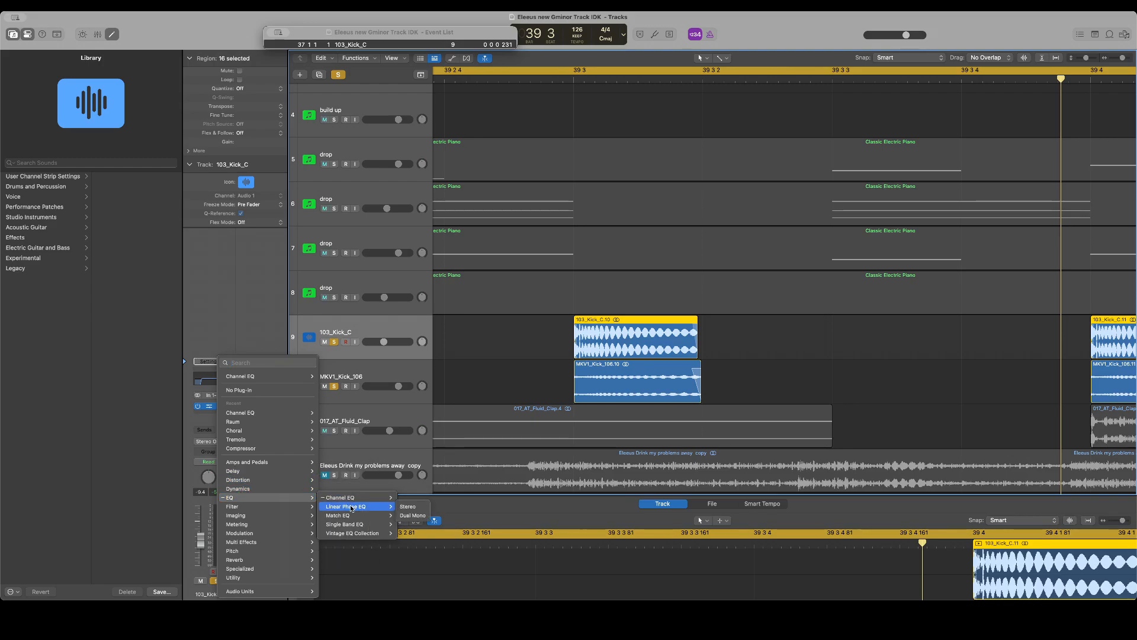
{"action": "left_click", "coordinate": [402, 507]}
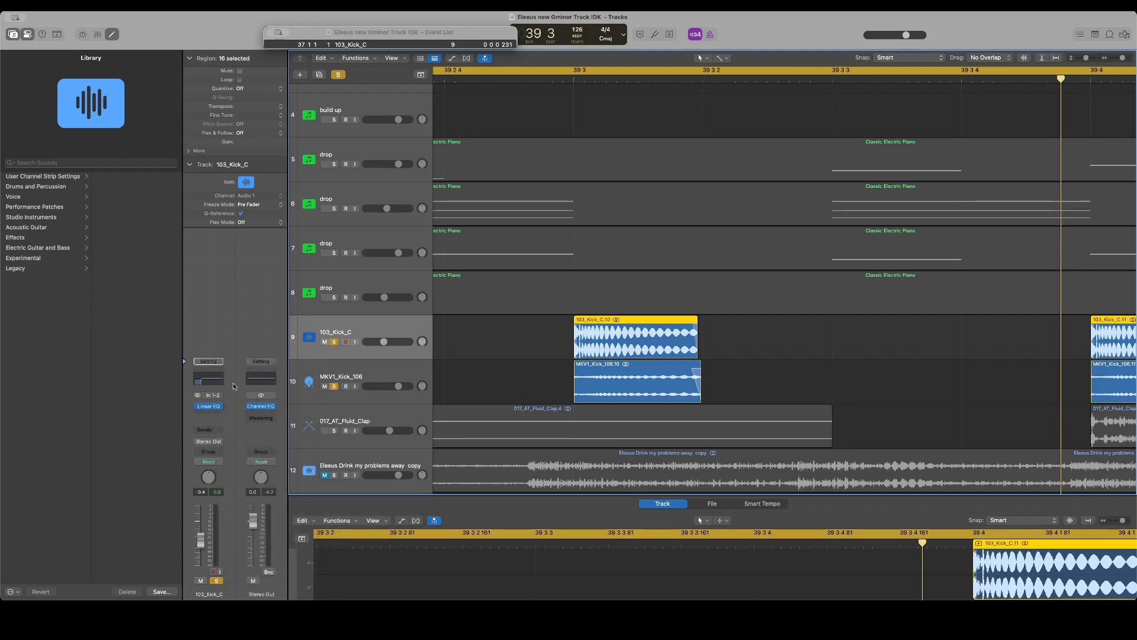
{"action": "left_click", "coordinate": [368, 369]}
{"action": "left_click", "coordinate": [219, 407]}
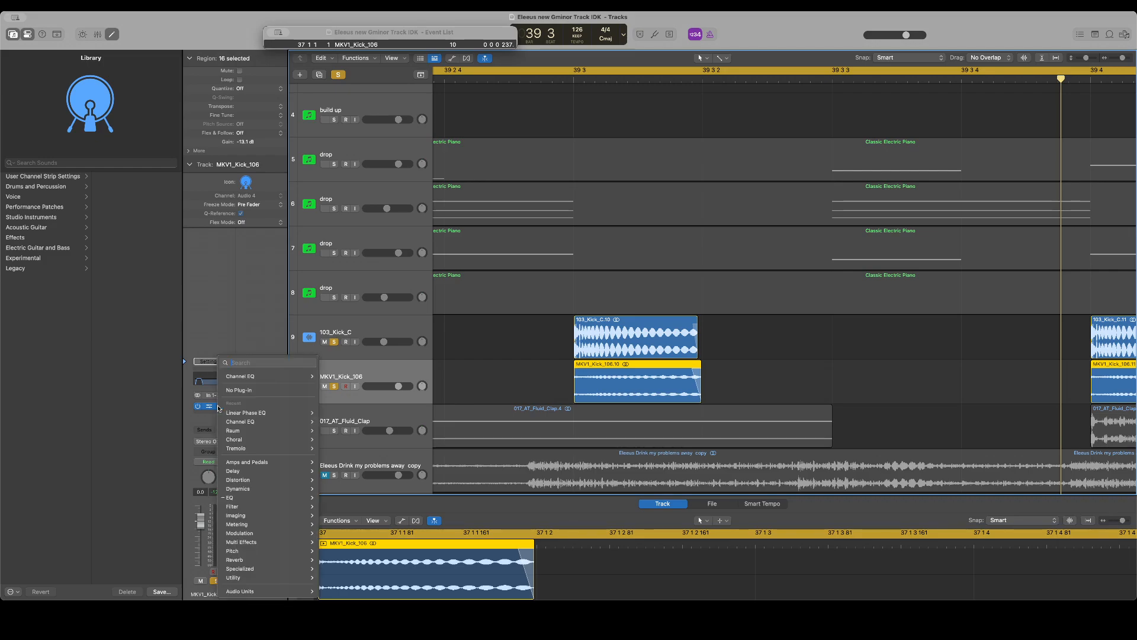
{"action": "mouse_move", "coordinate": [263, 497]}
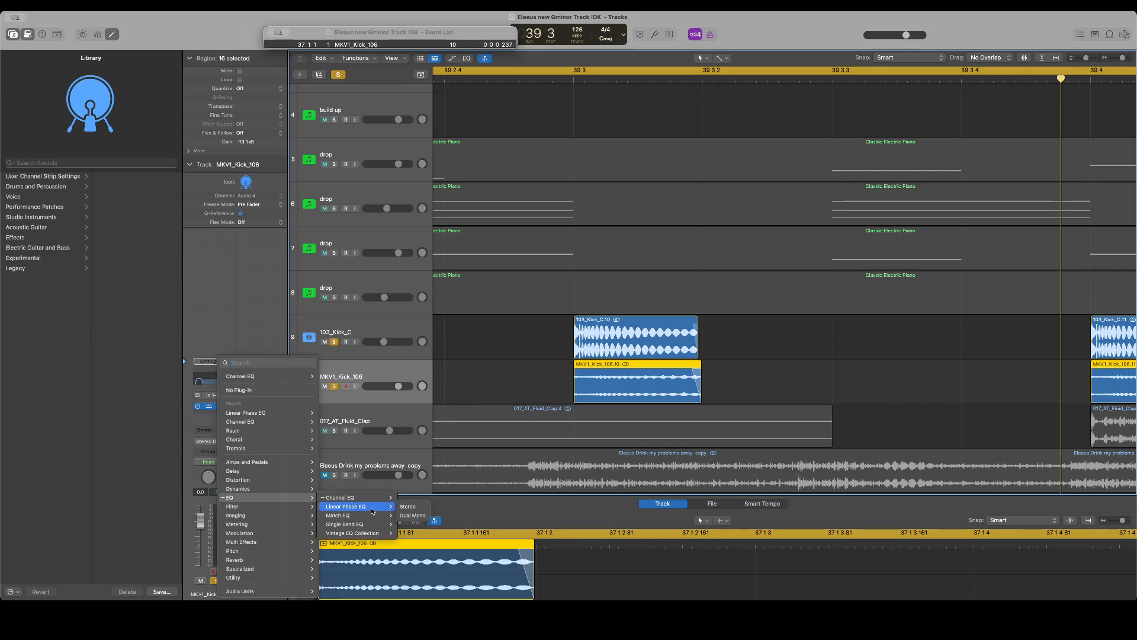
{"action": "left_click", "coordinate": [420, 507]}
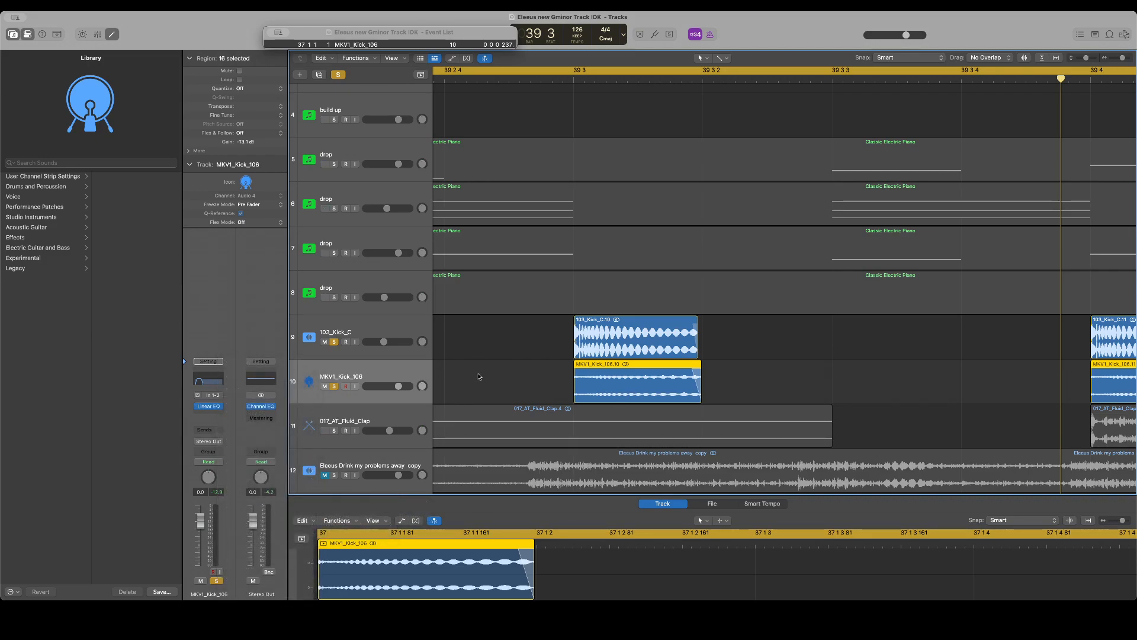
Play the bar 37 to 41 loop to hear both soloed kicks together with their new EQs
{"action": "scroll", "coordinate": [668, 388], "scroll_direction": "right", "scroll_amount": 5}
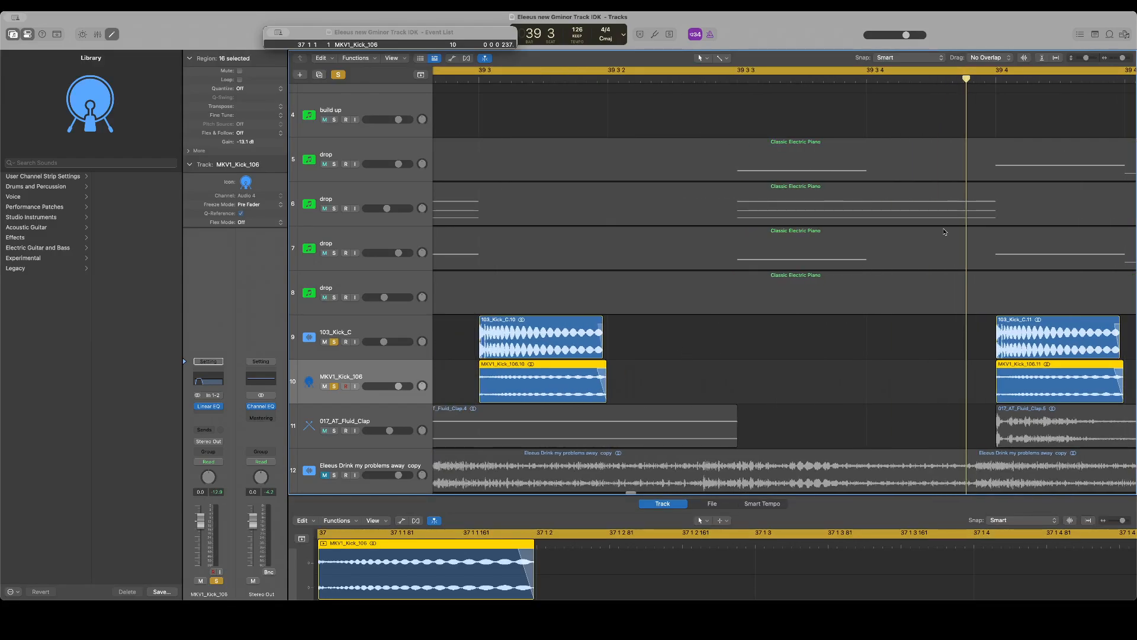
{"action": "left_click_drag", "start_coordinate": [1124, 58], "coordinate": [1119, 58]}
{"action": "key", "text": "space"}
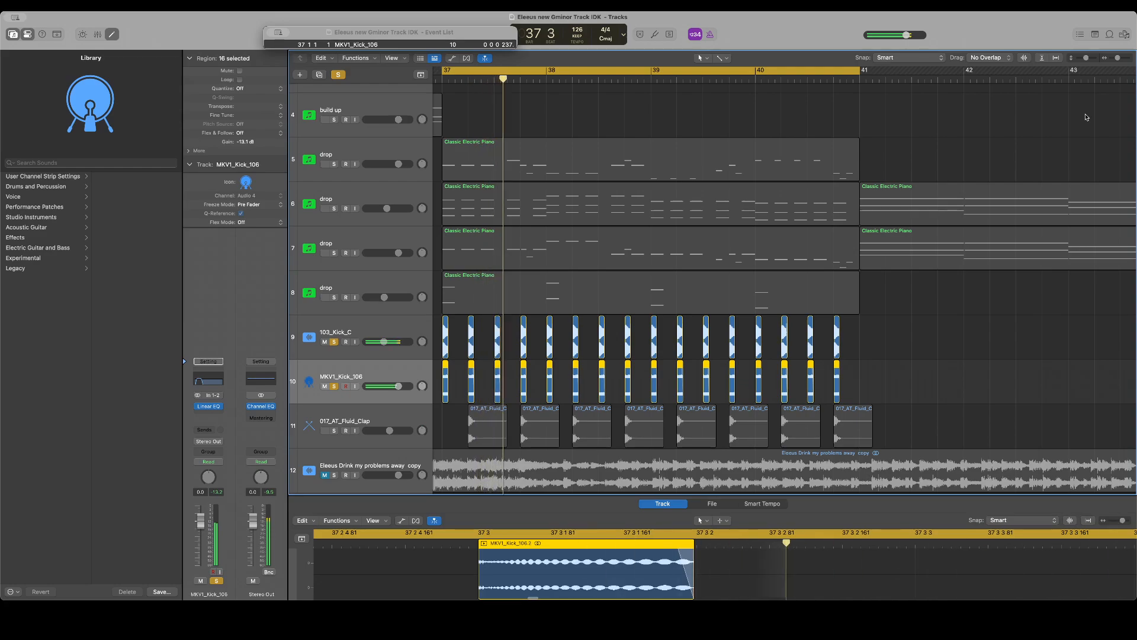
{"action": "scroll", "coordinate": [592, 256], "scroll_direction": "down", "scroll_amount": 2}
{"action": "scroll", "coordinate": [591, 256], "scroll_direction": "left", "scroll_amount": 2}
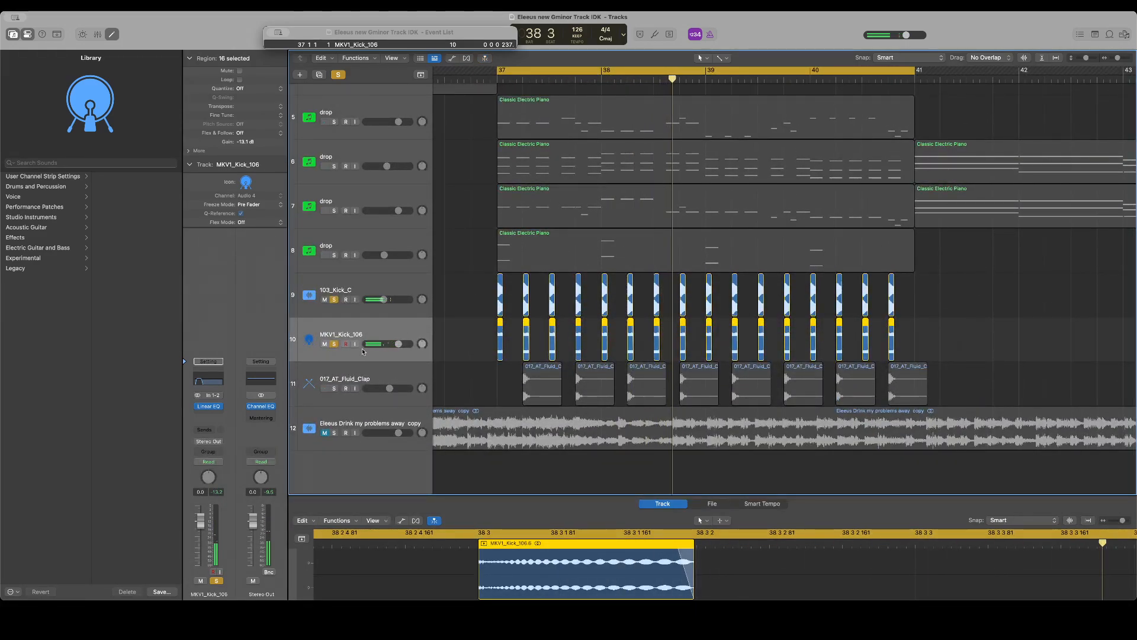
Compare the 103_Kick_C Linear Phase EQ with its low cut off and on, leave the low cut enabled, and close the EQ
{"action": "left_click", "coordinate": [361, 289]}
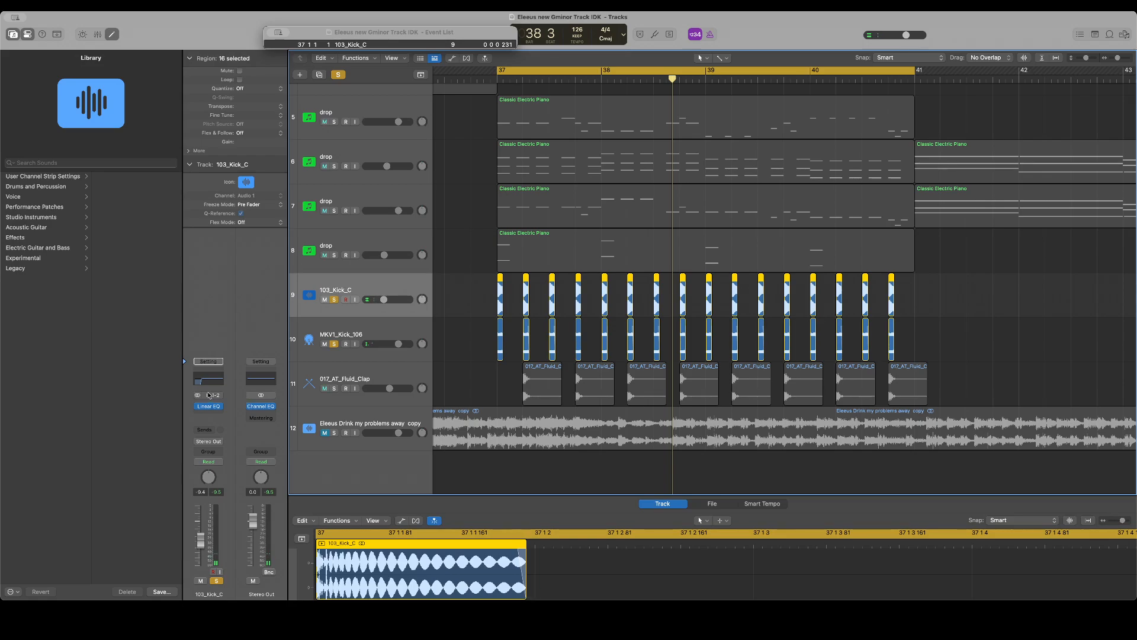
{"action": "left_click", "coordinate": [205, 375]}
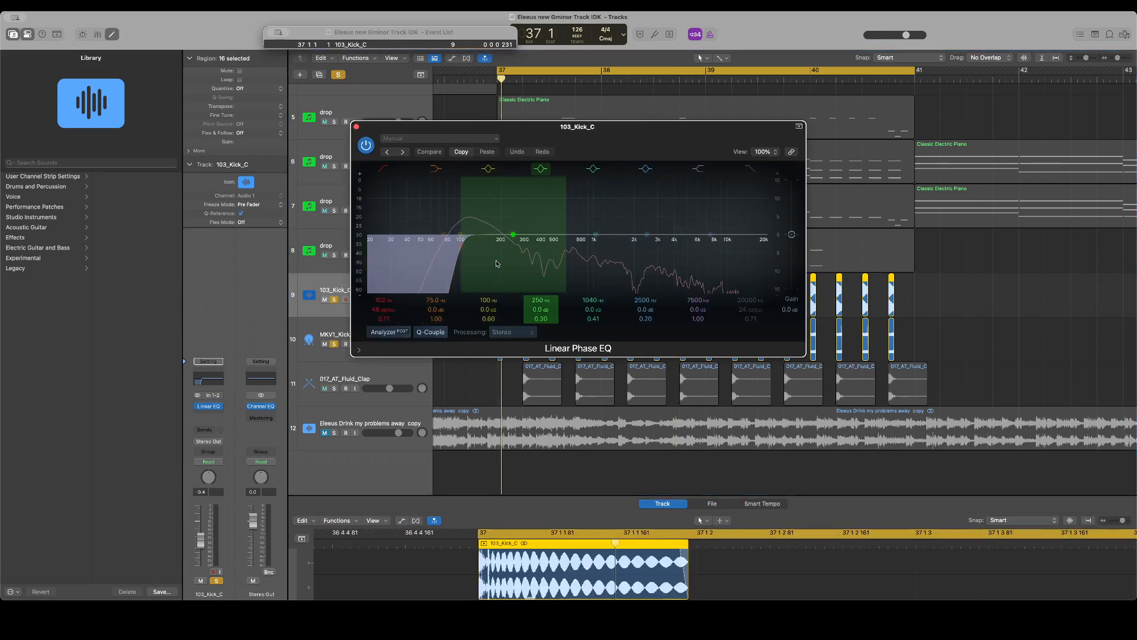
{"action": "left_click", "coordinate": [384, 170]}
{"action": "left_click", "coordinate": [384, 170]}
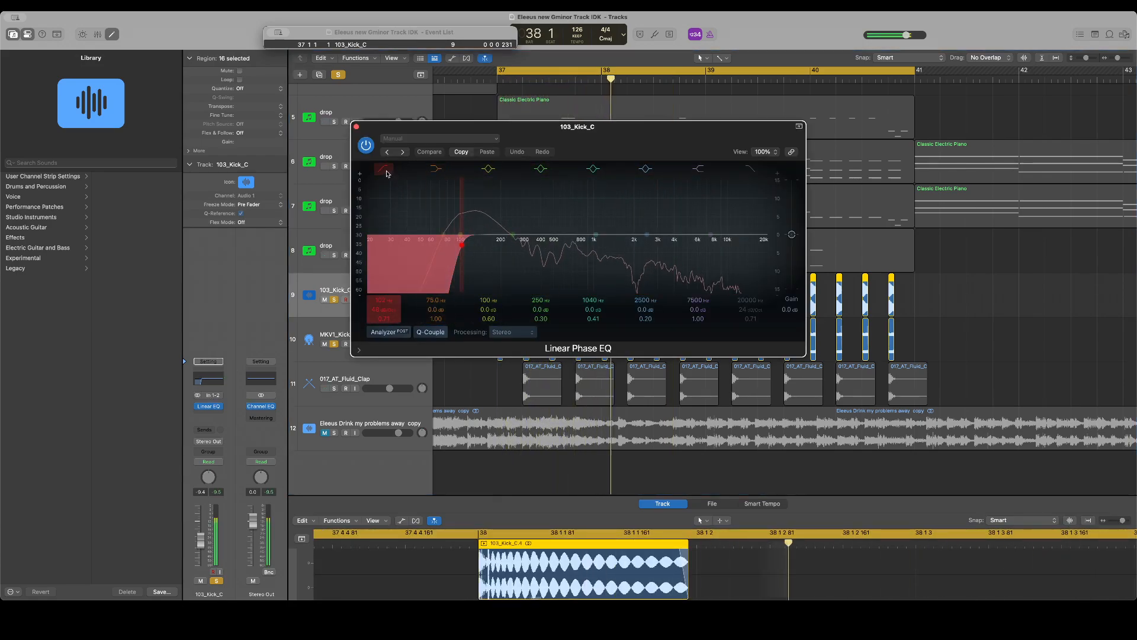
{"action": "left_click", "coordinate": [385, 171]}
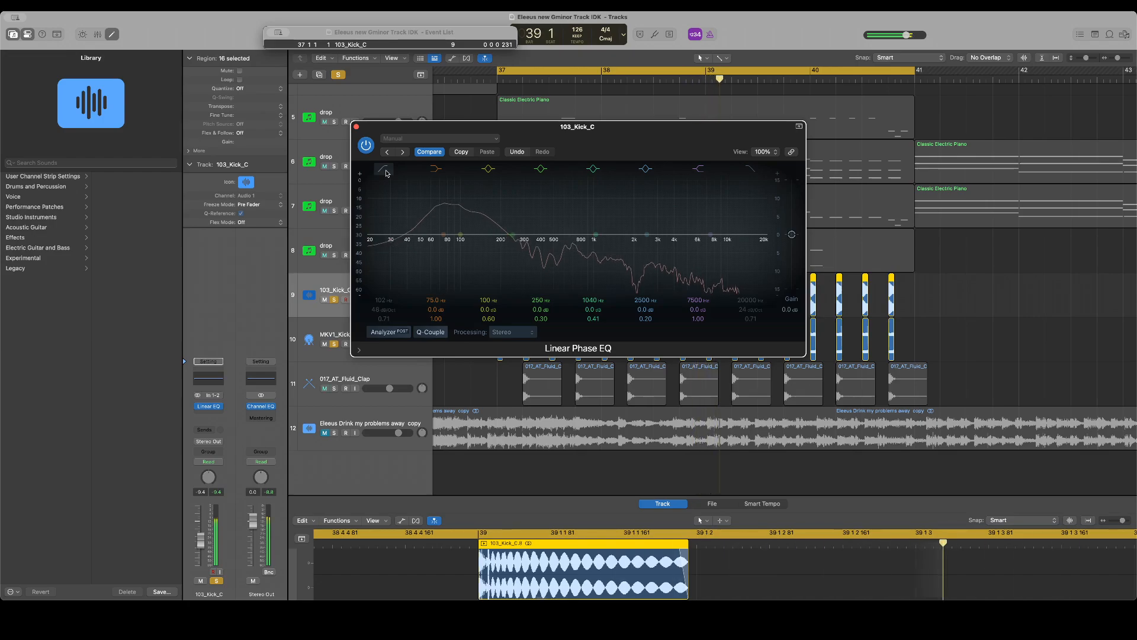
{"action": "left_click", "coordinate": [383, 171]}
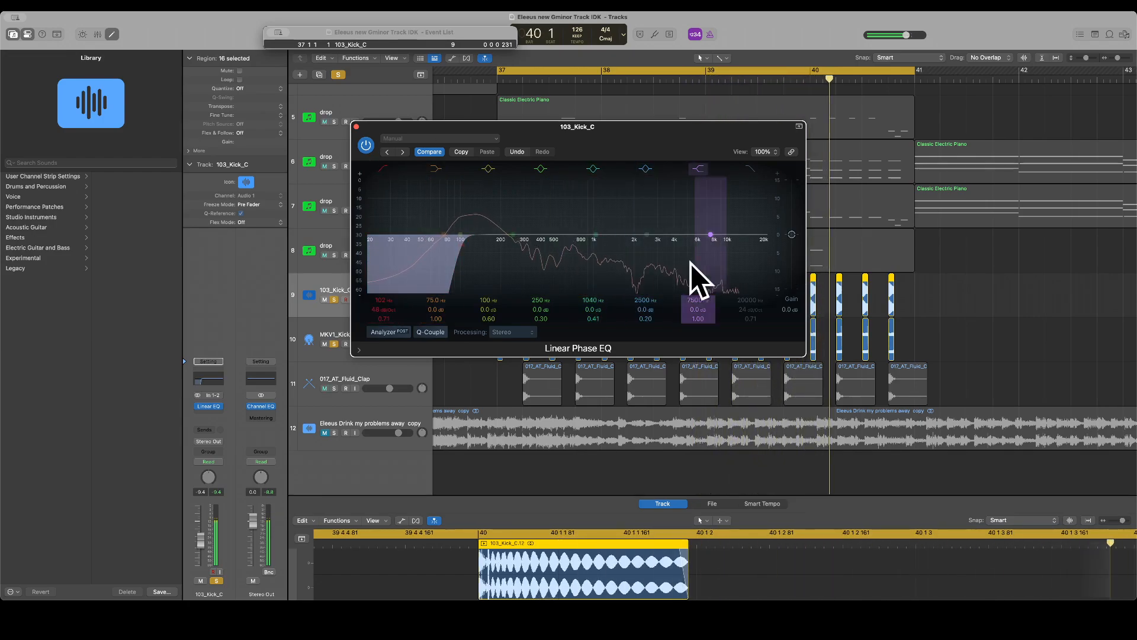
{"action": "left_click", "coordinate": [356, 126]}
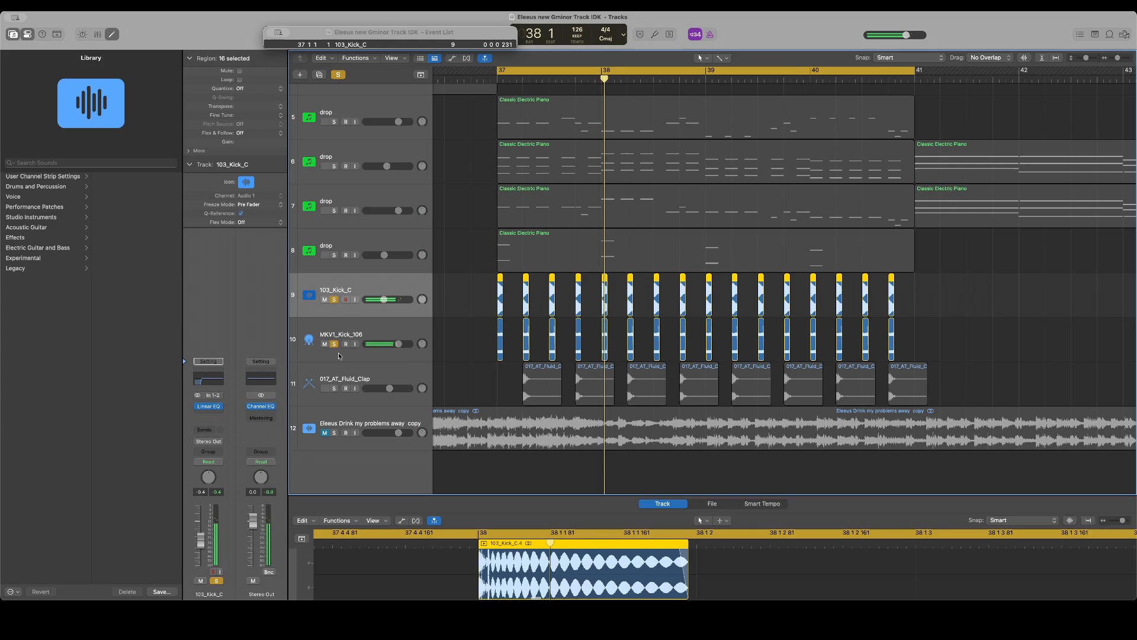
Take 103_Kick_C out of solo and boost MKV1_Kick_106 by about 2.1 dB at 69 Hz with Q 1.40 in its Linear Phase EQ
{"action": "left_click", "coordinate": [333, 300]}
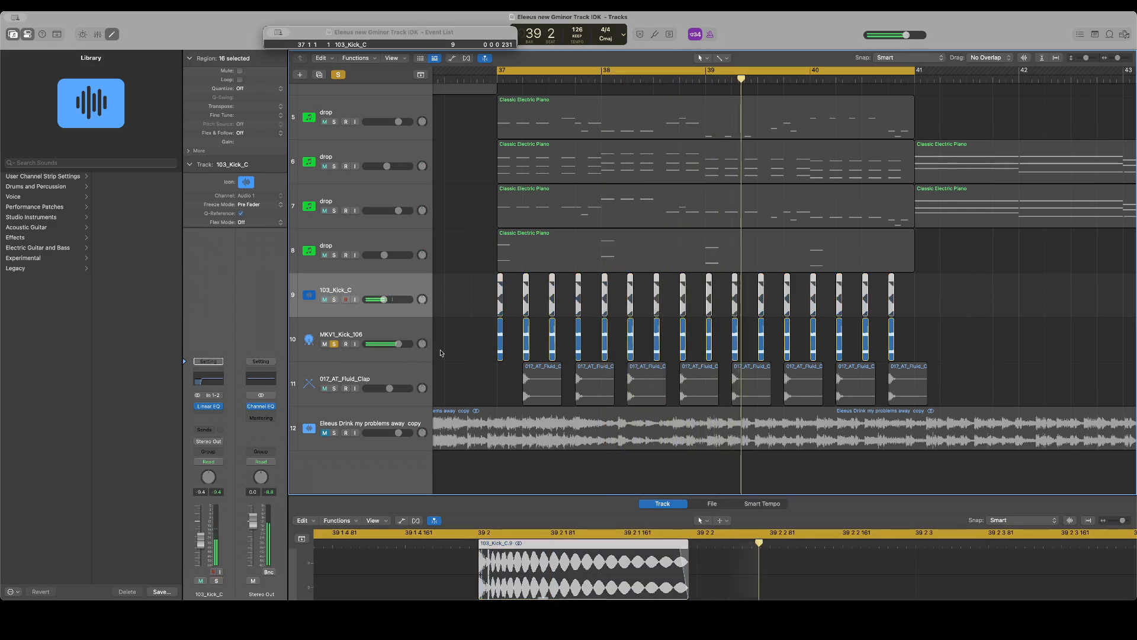
{"action": "left_click_drag", "start_coordinate": [486, 341], "coordinate": [979, 352]}
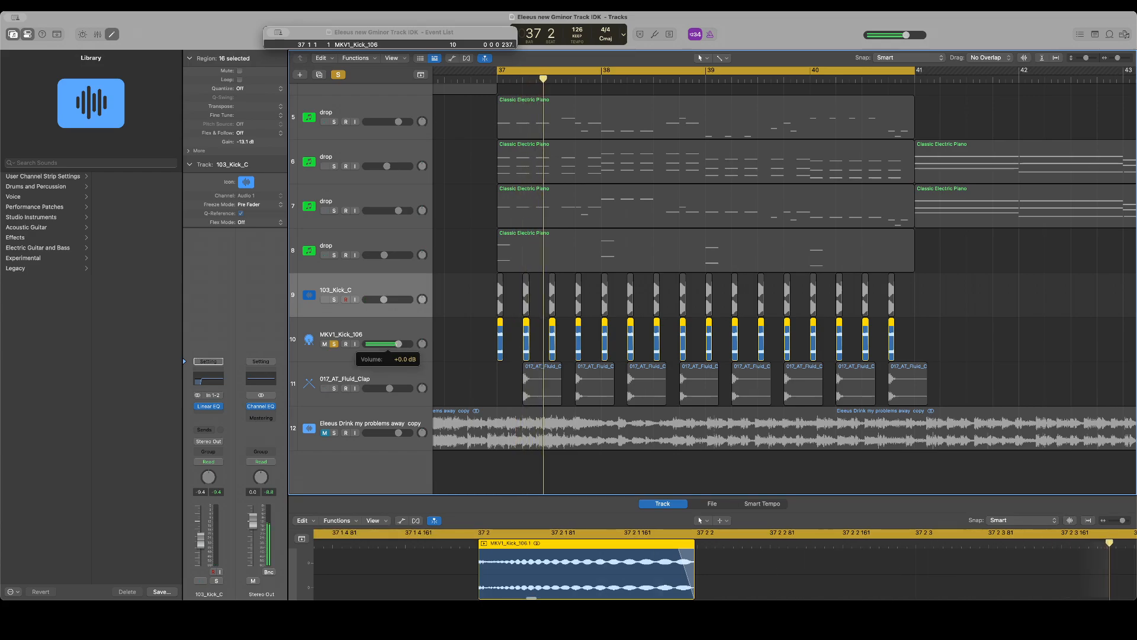
{"action": "left_click", "coordinate": [390, 334]}
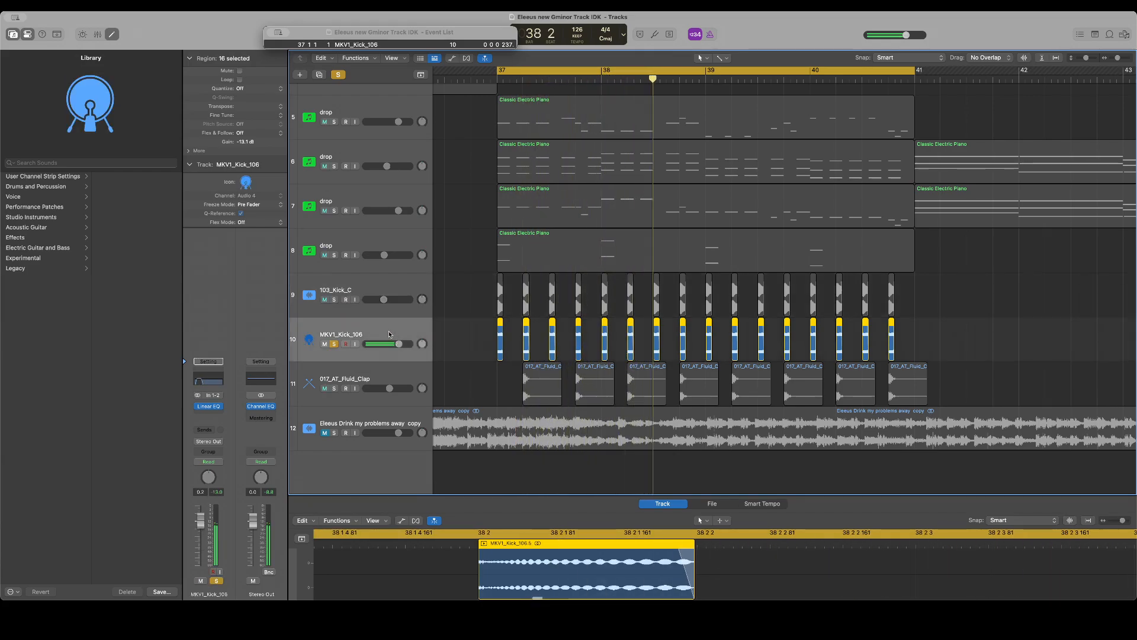
{"action": "left_click", "coordinate": [213, 386]}
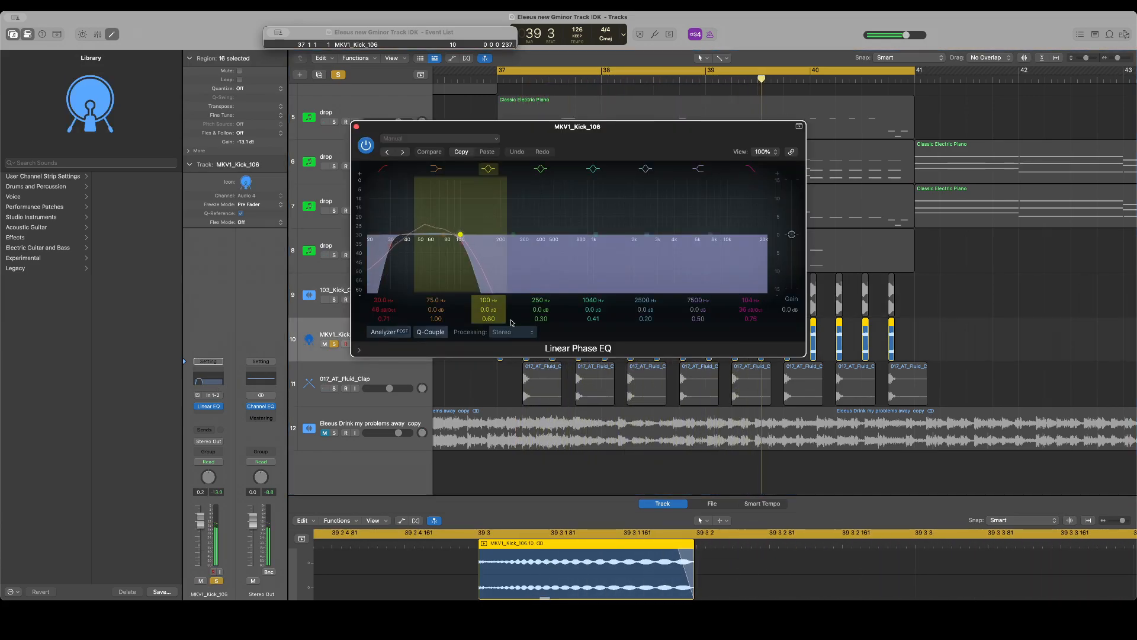
{"action": "left_click_drag", "start_coordinate": [460, 235], "coordinate": [435, 237]}
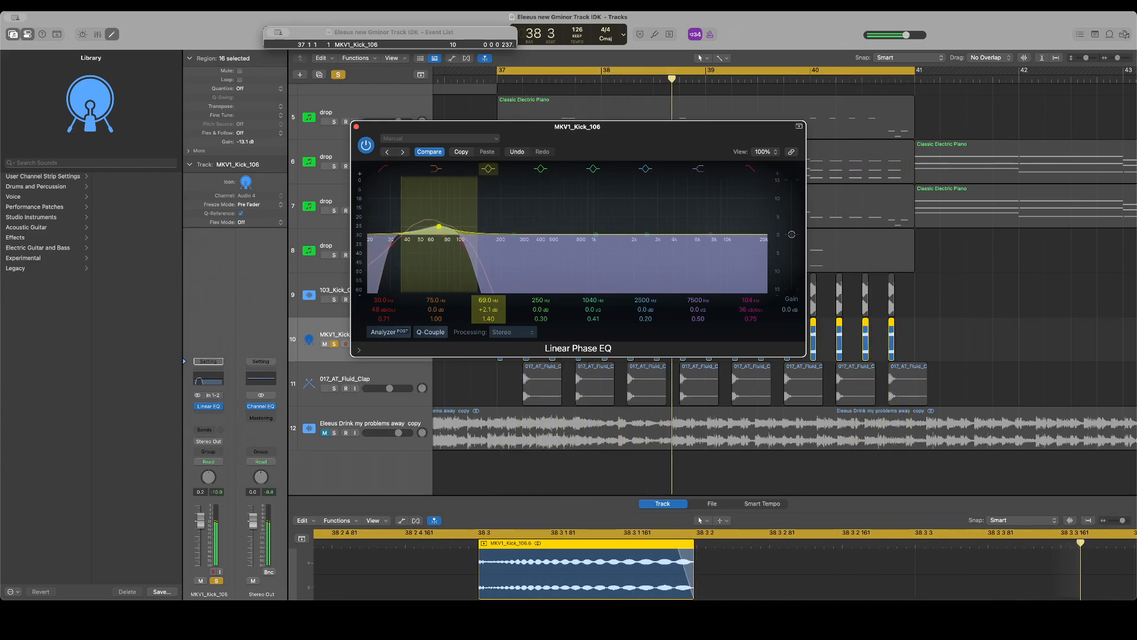
{"action": "left_click", "coordinate": [356, 127]}
Solo 103_Kick_C and 017_AT_Fluid_Clap alongside MKV1_Kick_106 during playback
{"action": "left_click", "coordinate": [334, 299]}
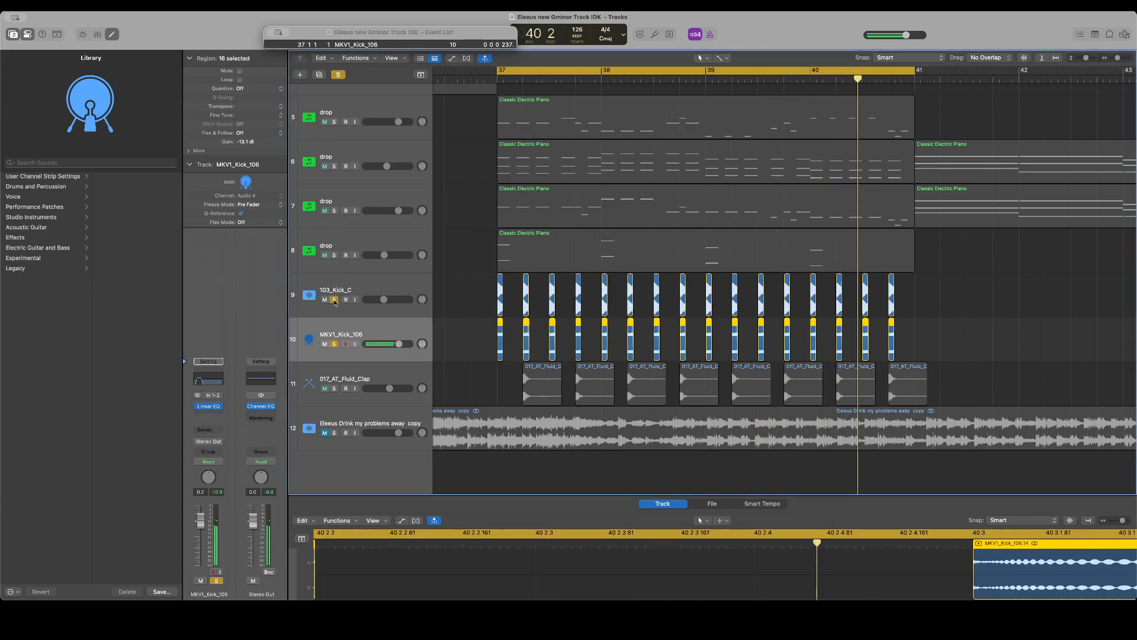
{"action": "left_click", "coordinate": [334, 388]}
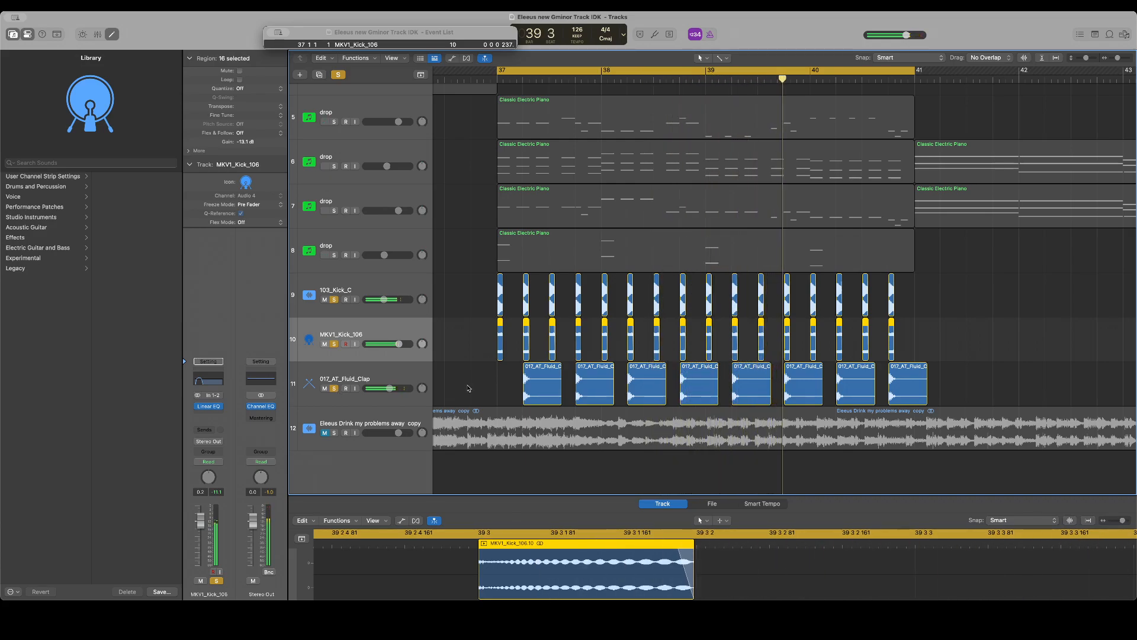
Import the FF2_snare_tape_vinyl_rolls sample just before bar 37 beat 2 and VSH2_One_Shot_Snare_03 on beat 2, each on a new track
{"action": "left_click", "coordinate": [830, 624]}
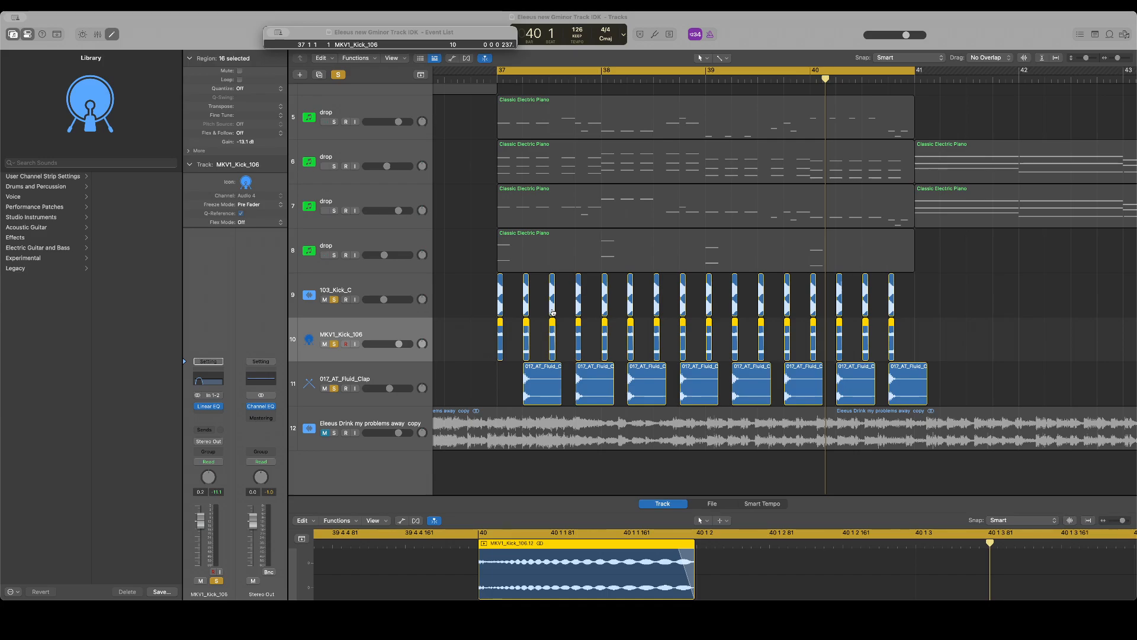
{"action": "left_click_drag", "start_coordinate": [578, 281], "coordinate": [518, 491]}
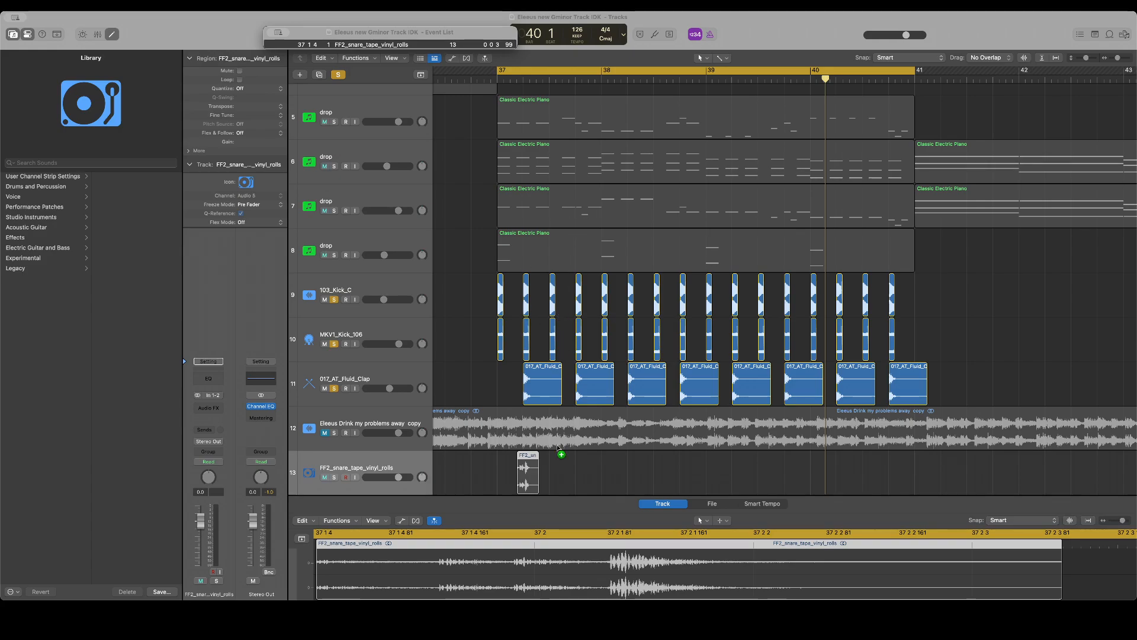
{"action": "left_click_drag", "start_coordinate": [558, 448], "coordinate": [548, 428]}
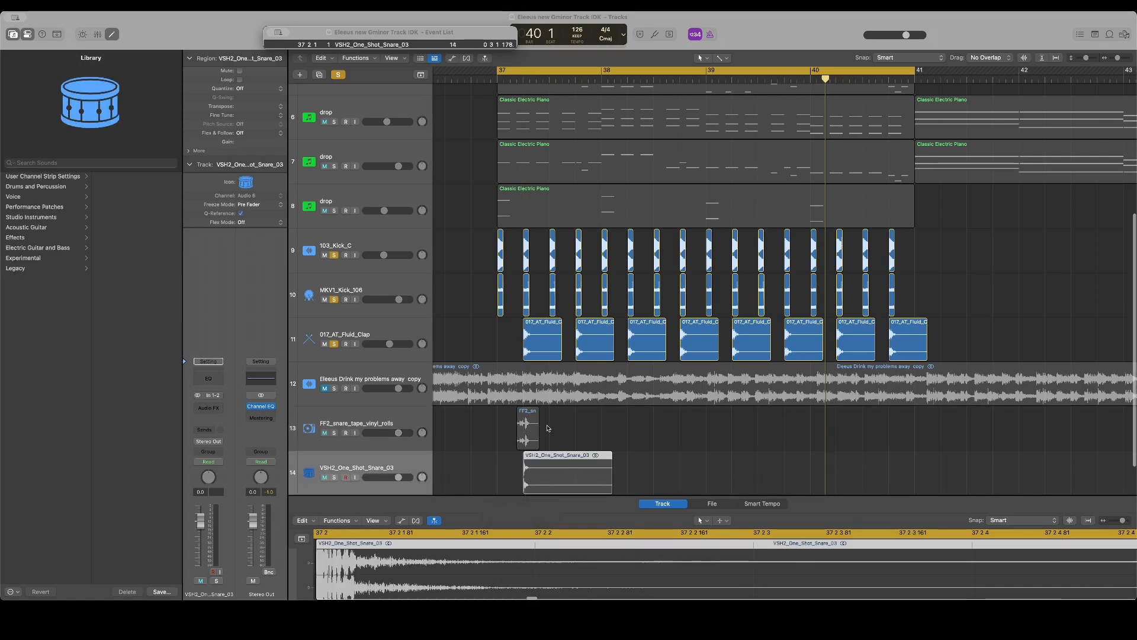
{"action": "left_click", "coordinate": [548, 428]}
Reorder the tracks so VSH2_One_Shot_Snare_03 and FF2_snare_tape_vinyl_rolls sit directly below the clap track
{"action": "left_click_drag", "start_coordinate": [407, 458], "coordinate": [394, 383]}
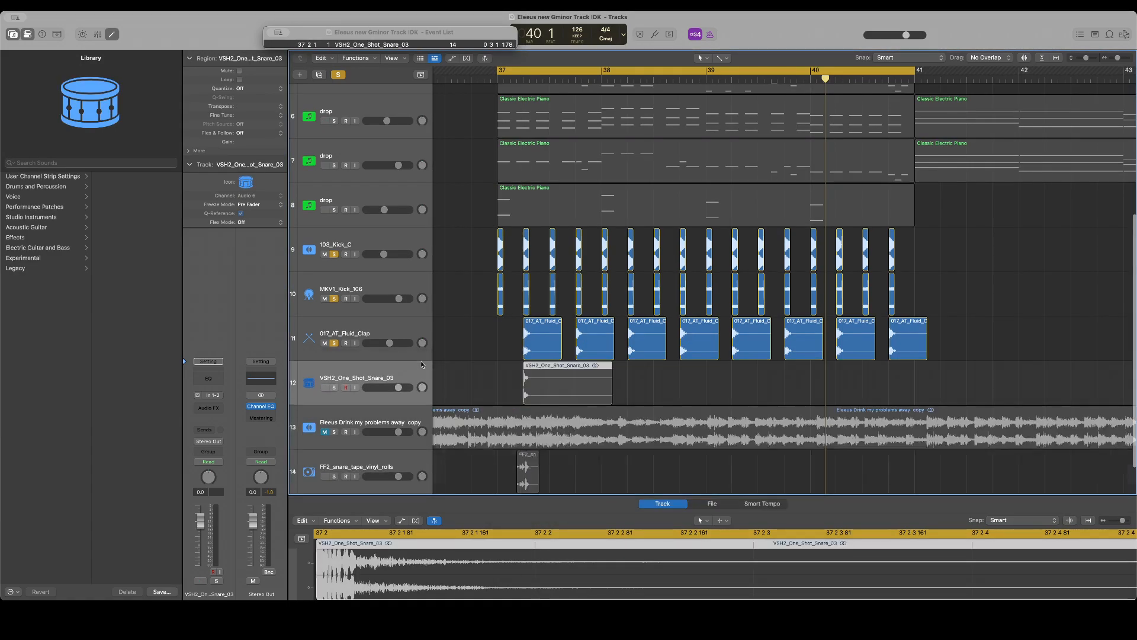
{"action": "left_click", "coordinate": [393, 461]}
{"action": "left_click_drag", "start_coordinate": [393, 462], "coordinate": [395, 418]}
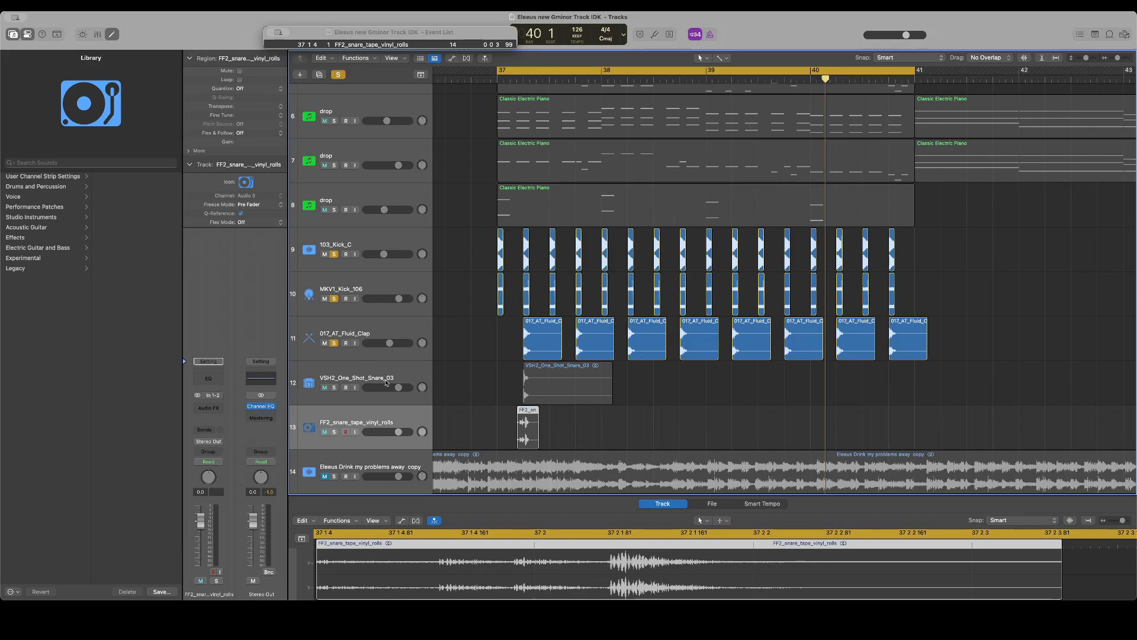
Lower and solo the VSH2_One_Shot_Snare_03 track, play it with the drums, and trim its region to a short hit
{"action": "left_click", "coordinate": [399, 386]}
{"action": "left_click_drag", "start_coordinate": [390, 387], "coordinate": [388, 387]}
{"action": "left_click", "coordinate": [334, 388]}
{"action": "key", "text": "space"}
{"action": "left_click_drag", "start_coordinate": [615, 395], "coordinate": [535, 399]}
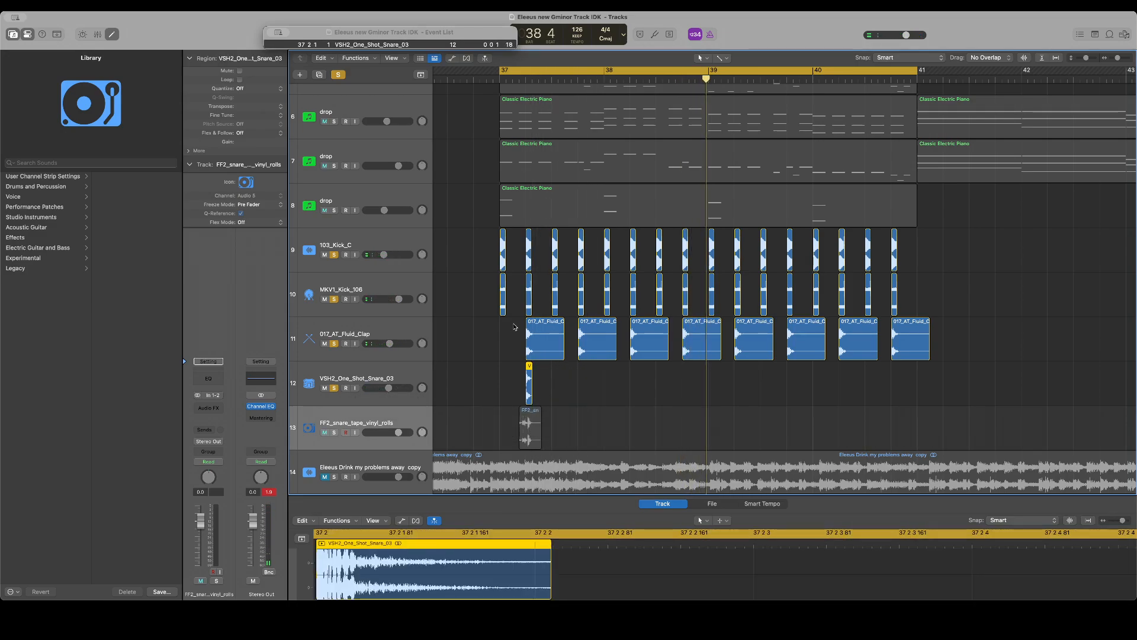
Shorten all eight 017_AT_Fluid_Clap regions to short hits and trim the VSH2 snare region to the kick length
{"action": "left_click_drag", "start_coordinate": [502, 332], "coordinate": [1028, 348]}
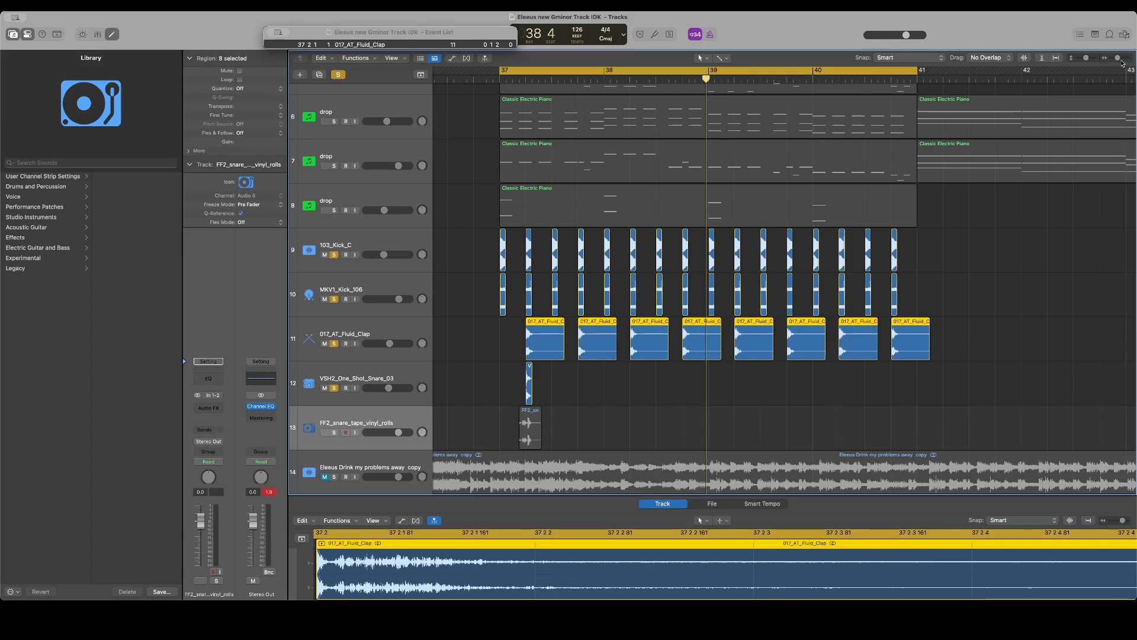
{"action": "left_click_drag", "start_coordinate": [1119, 58], "coordinate": [1121, 61]}
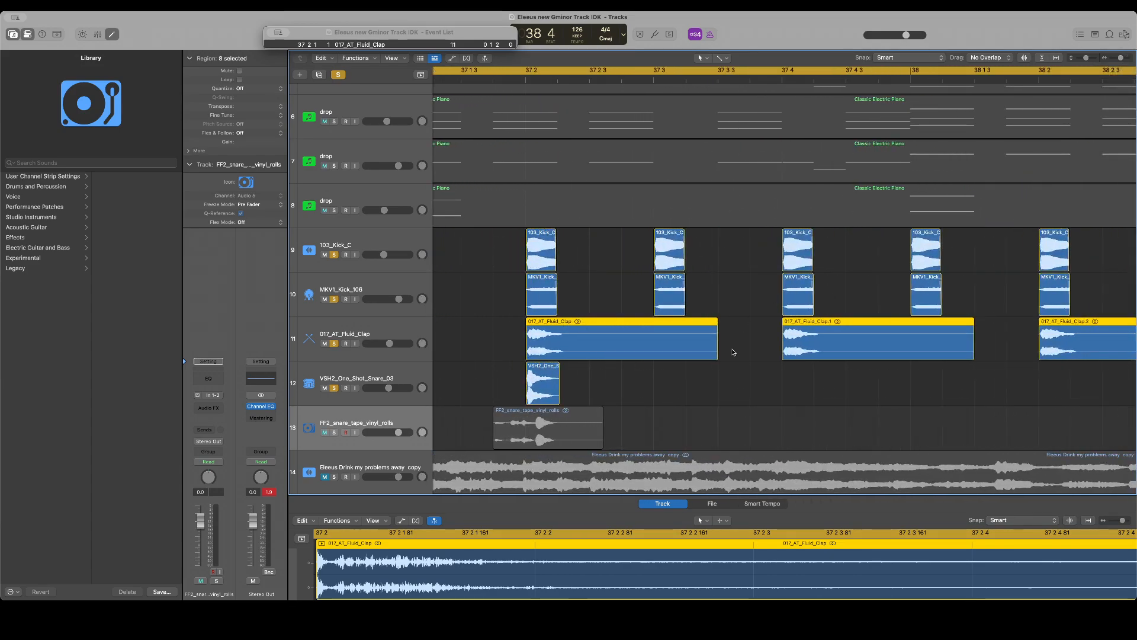
{"action": "left_click_drag", "start_coordinate": [719, 351], "coordinate": [557, 389]}
{"action": "key", "text": "space"}
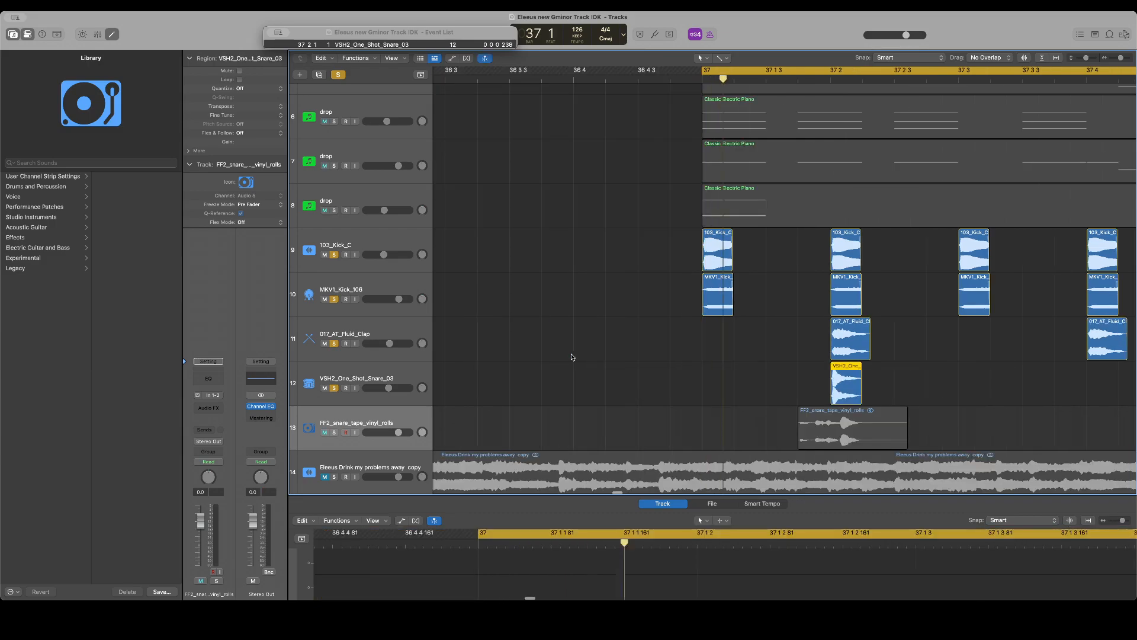
Copy the VSH2 snare hit onto every clap position from bar 37 to 41 and play the loop
{"action": "scroll", "coordinate": [588, 354], "scroll_direction": "right", "scroll_amount": 5}
{"action": "left_click_drag", "start_coordinate": [518, 367], "coordinate": [769, 384]}
{"action": "key", "text": "space"}
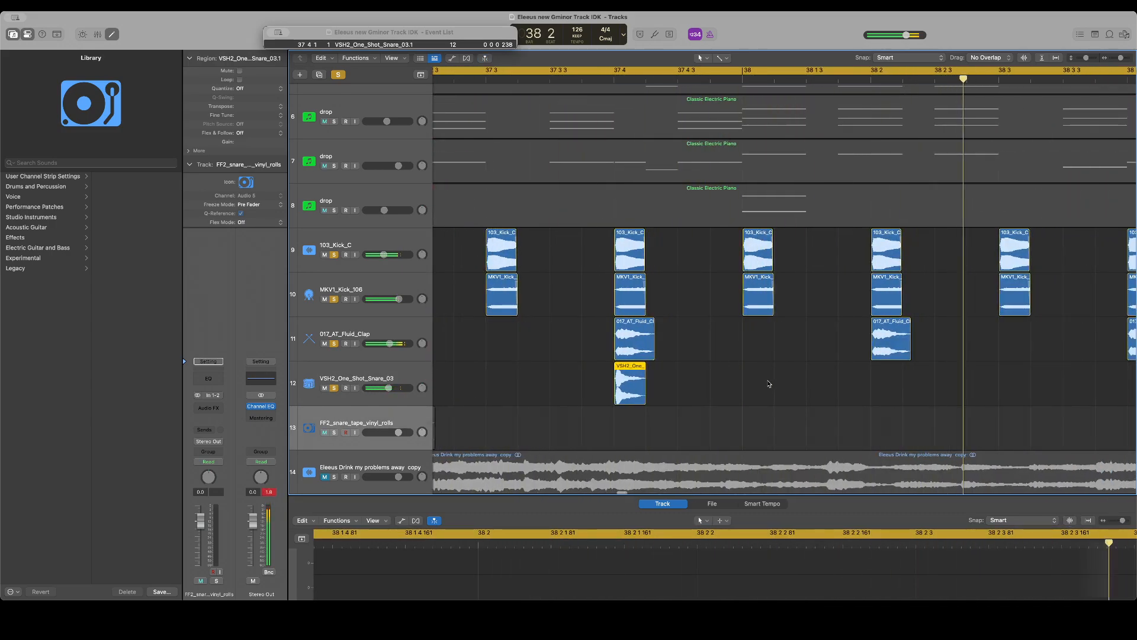
{"action": "left_click_drag", "start_coordinate": [1121, 58], "coordinate": [1119, 59]}
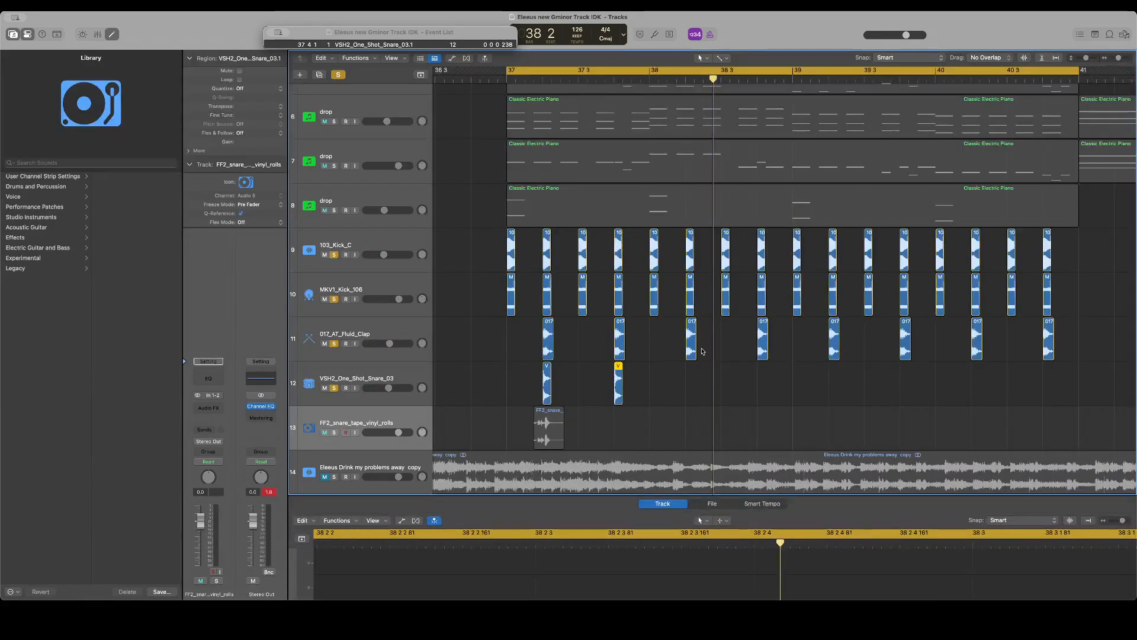
{"action": "left_click", "coordinate": [550, 369], "text": "shift"}
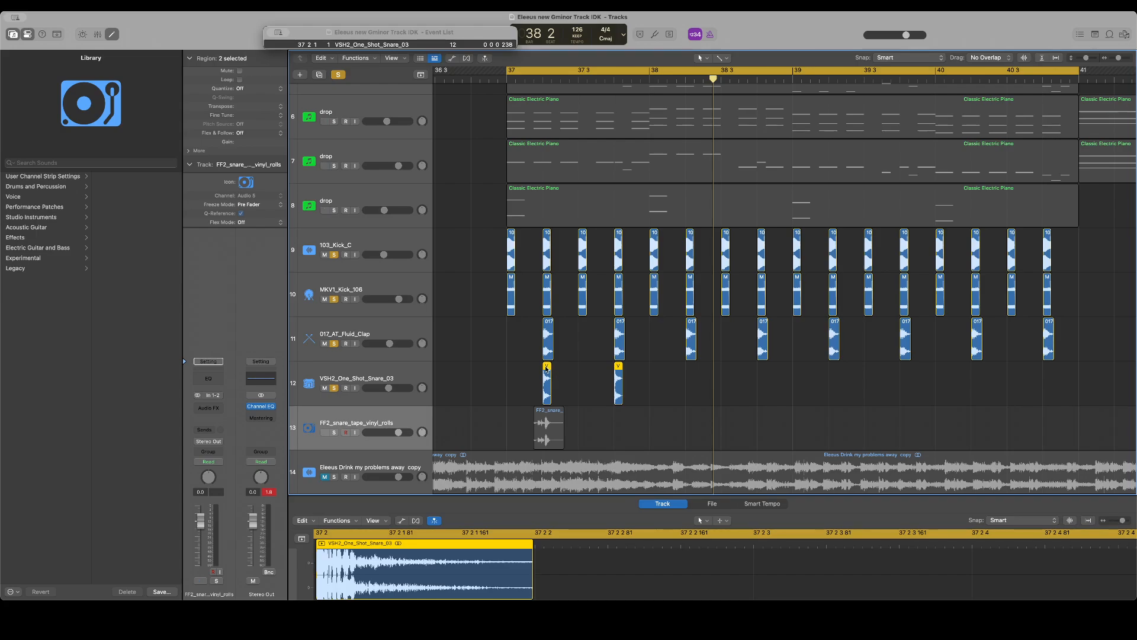
{"action": "left_click_drag", "start_coordinate": [547, 368], "coordinate": [691, 369]}
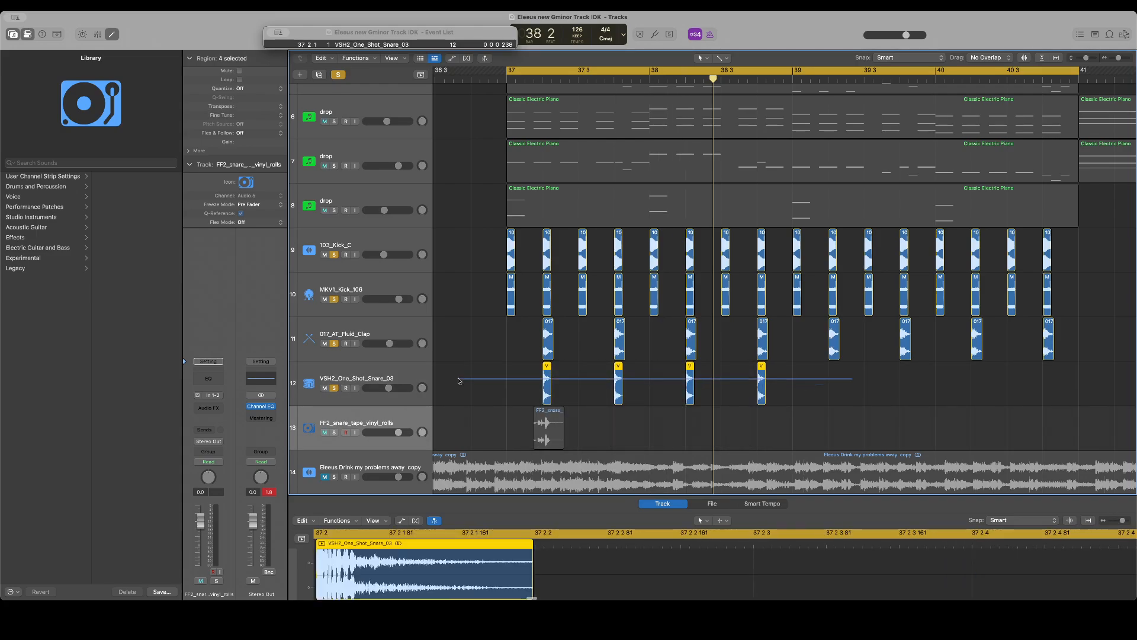
{"action": "left_click_drag", "start_coordinate": [548, 368], "coordinate": [835, 373]}
{"action": "key", "text": "space"}
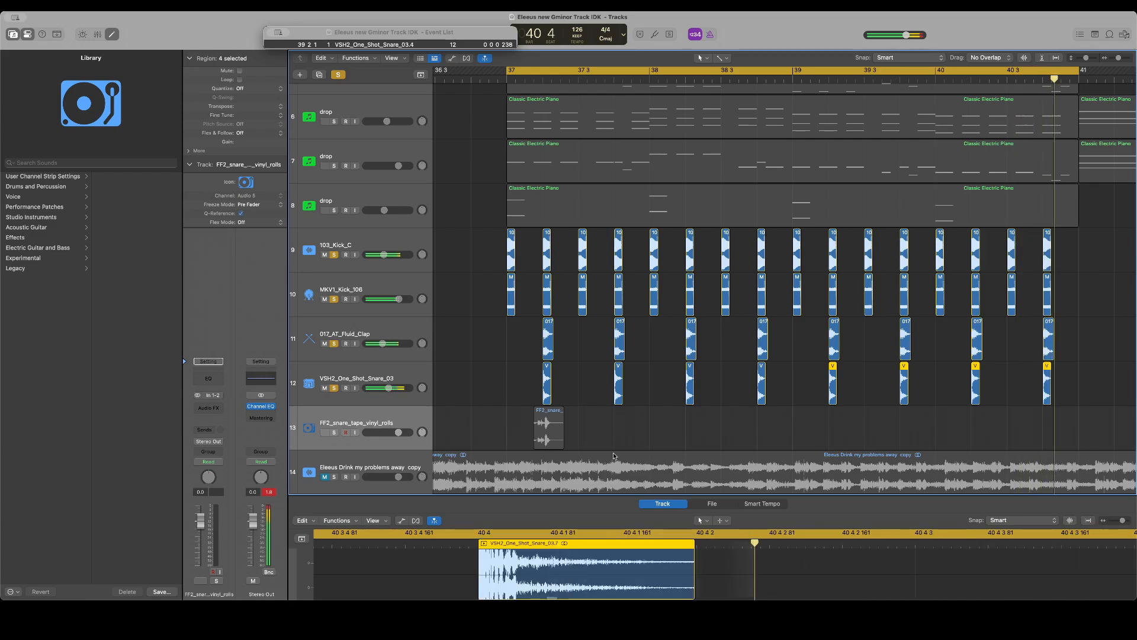
Import DS_MDH_drum_snare_one_shot_tail at bar 37 beat 2 on a new track and move that track below VSH2_One_Shot_Snare_03
{"action": "left_click", "coordinate": [837, 626]}
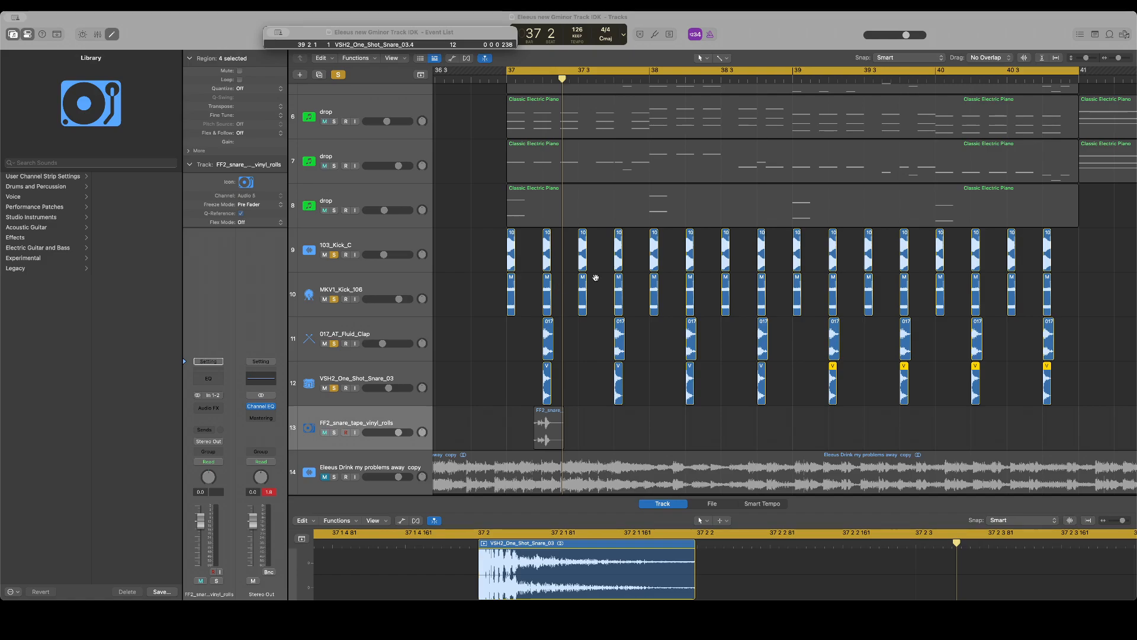
{"action": "left_click_drag", "start_coordinate": [595, 277], "coordinate": [544, 477]}
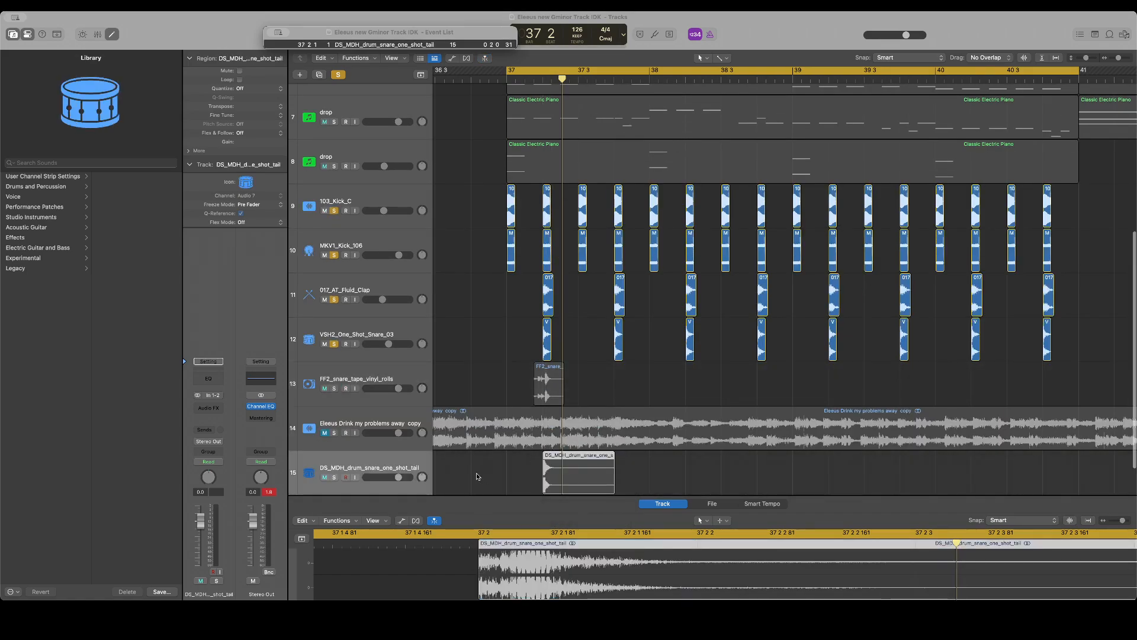
{"action": "left_click_drag", "start_coordinate": [381, 465], "coordinate": [379, 382]}
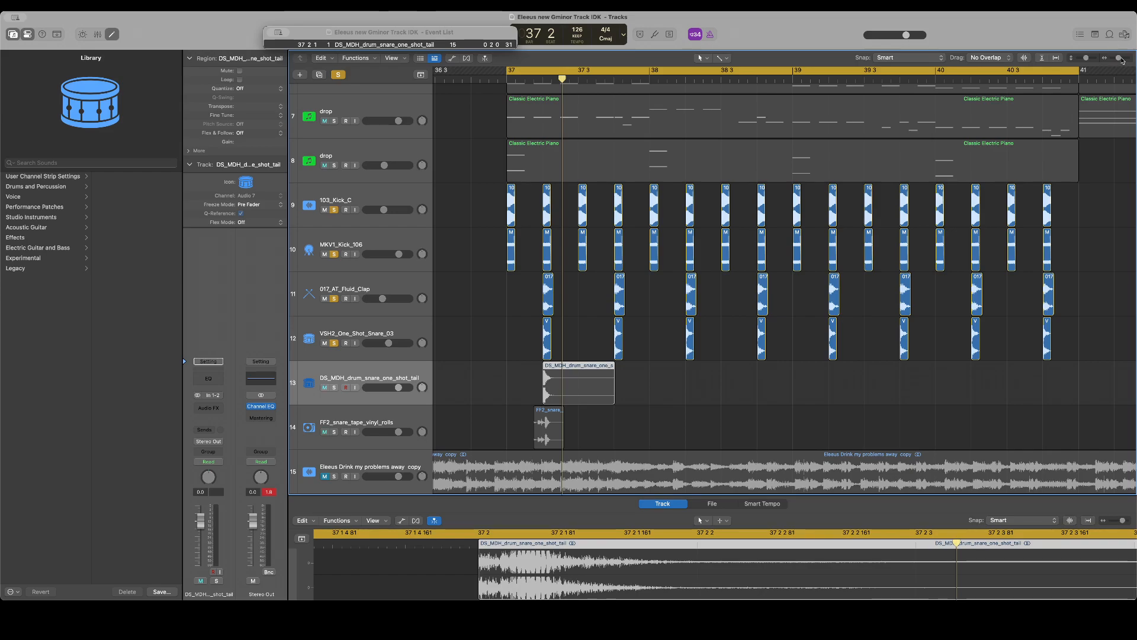
Trim the DS_MDH snare region to about the clap length and copy it under every clap through the end of bar 40
{"action": "left_click_drag", "start_coordinate": [1123, 60], "coordinate": [1125, 60]}
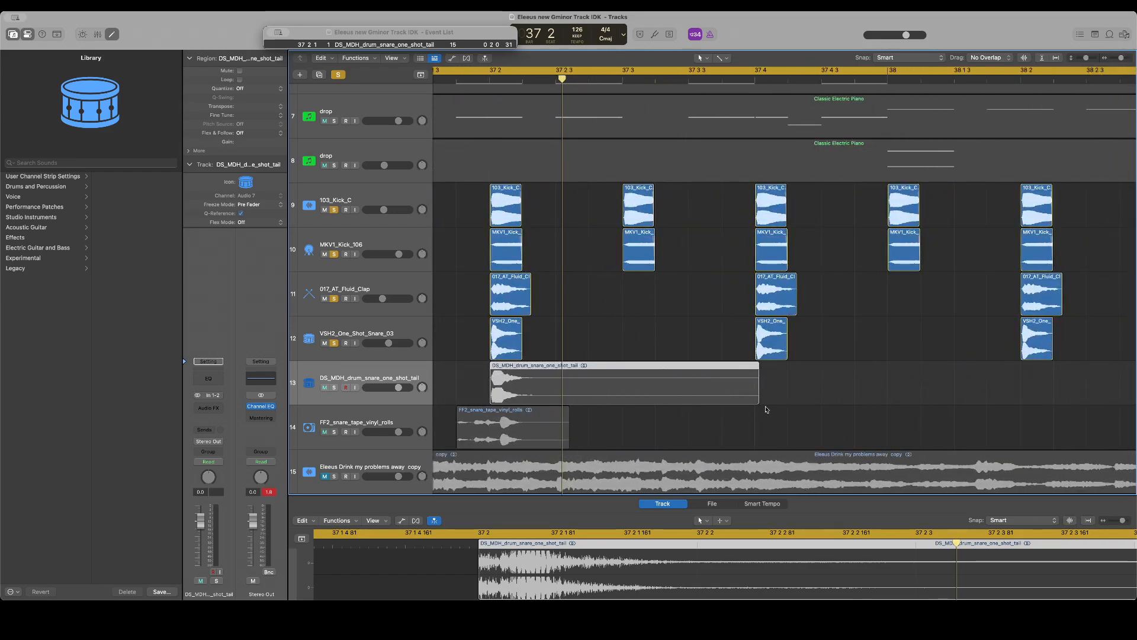
{"action": "left_click_drag", "start_coordinate": [758, 393], "coordinate": [769, 371]}
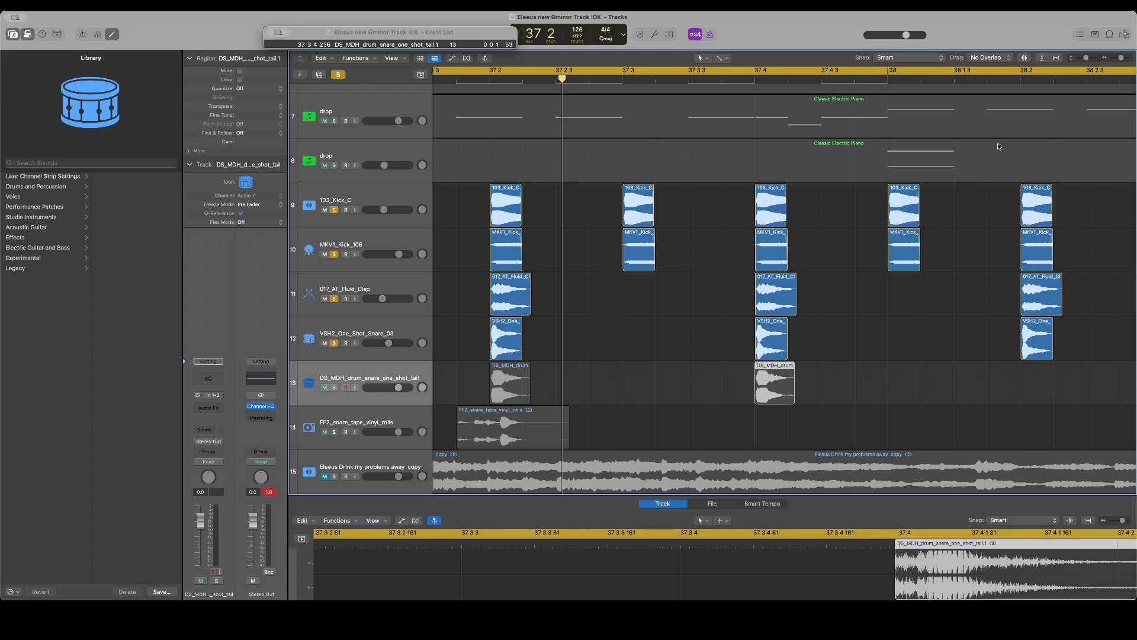
{"action": "left_click_drag", "start_coordinate": [1122, 60], "coordinate": [1118, 59]}
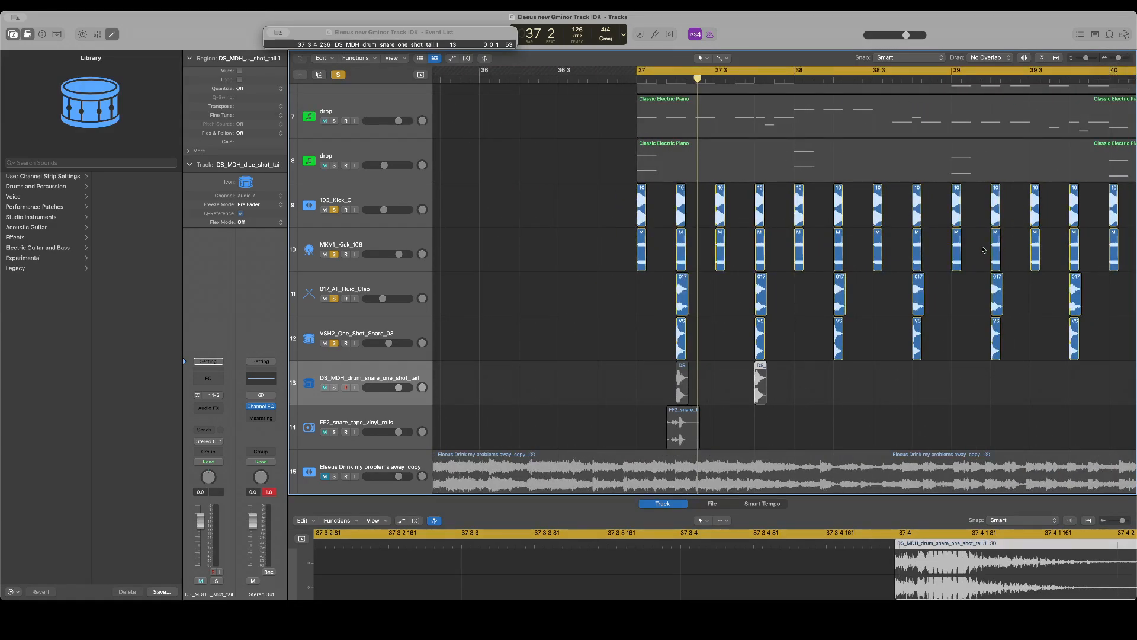
{"action": "left_click_drag", "start_coordinate": [801, 381], "coordinate": [836, 386]}
{"action": "scroll", "coordinate": [838, 380], "scroll_direction": "right", "scroll_amount": 5}
{"action": "scroll", "coordinate": [834, 386], "scroll_direction": "right", "scroll_amount": 3}
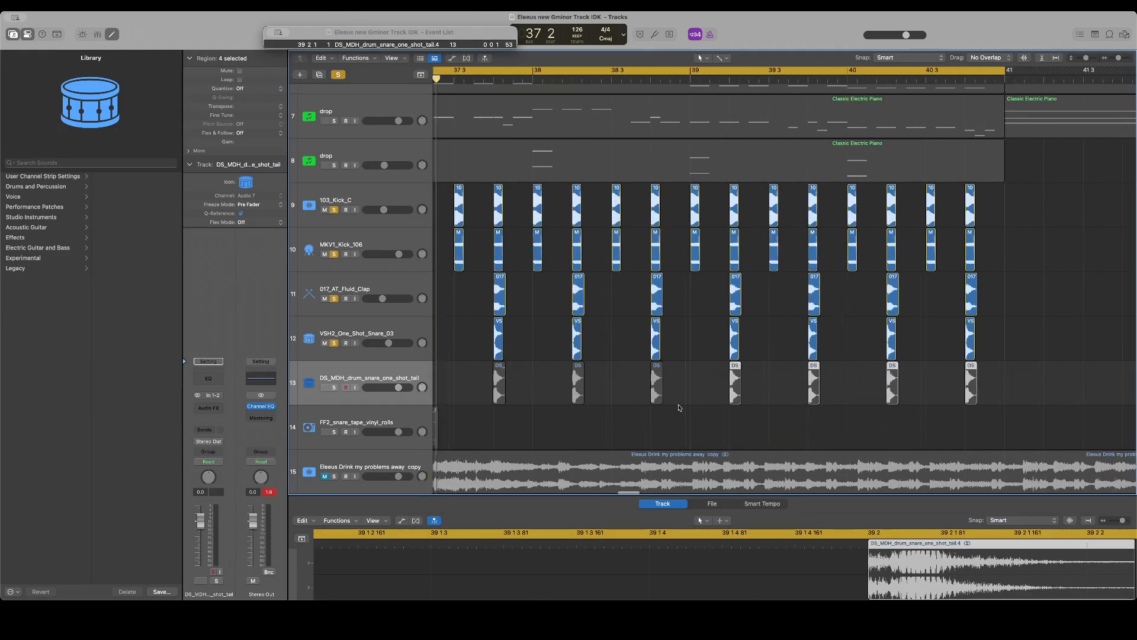
Solo the DS_MDH snare, set its volume to about -5.3 dB, and lower the clap and VSH2 snare volumes during playback
{"action": "scroll", "coordinate": [651, 391], "scroll_direction": "left", "scroll_amount": 3}
{"action": "left_click", "coordinate": [334, 388]}
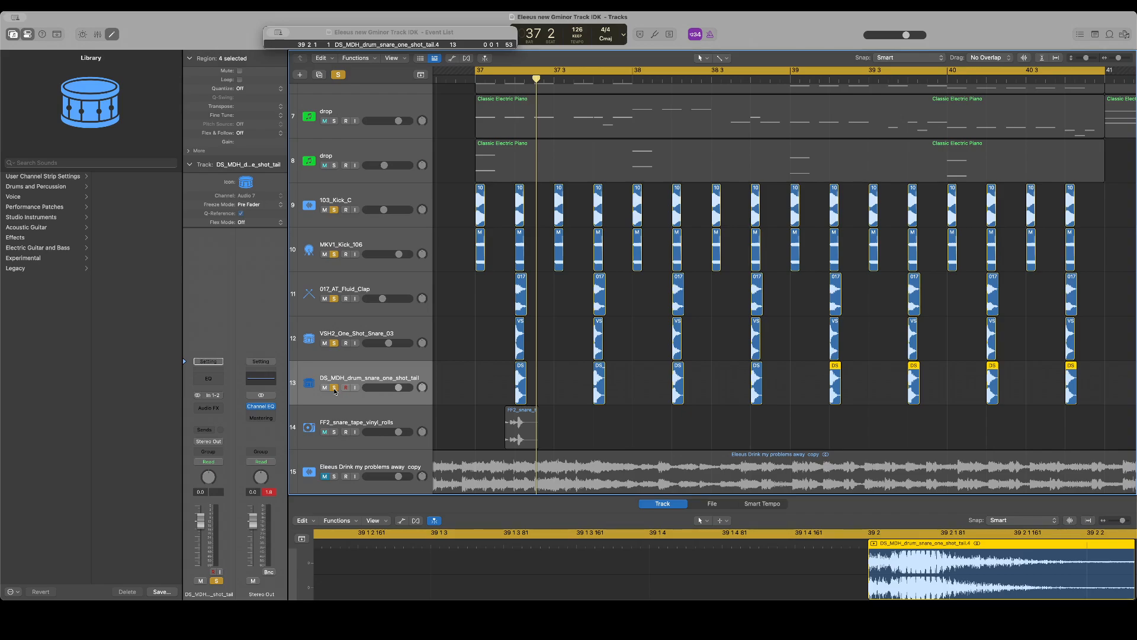
{"action": "key", "text": "space"}
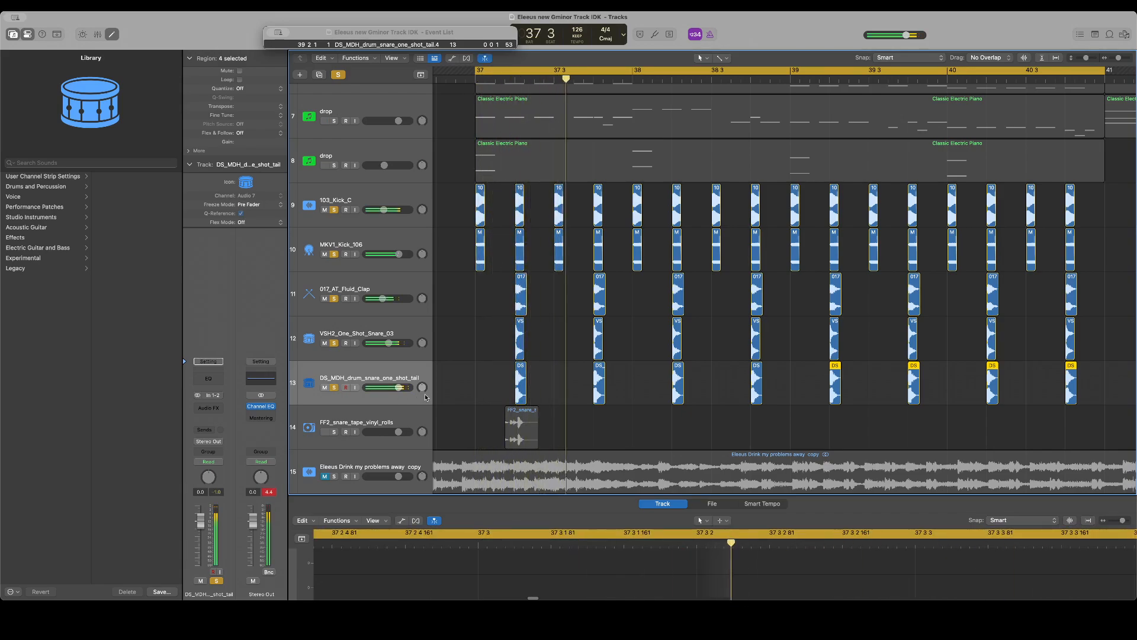
{"action": "left_click_drag", "start_coordinate": [398, 388], "coordinate": [389, 385]}
{"action": "left_click_drag", "start_coordinate": [383, 296], "coordinate": [376, 296]}
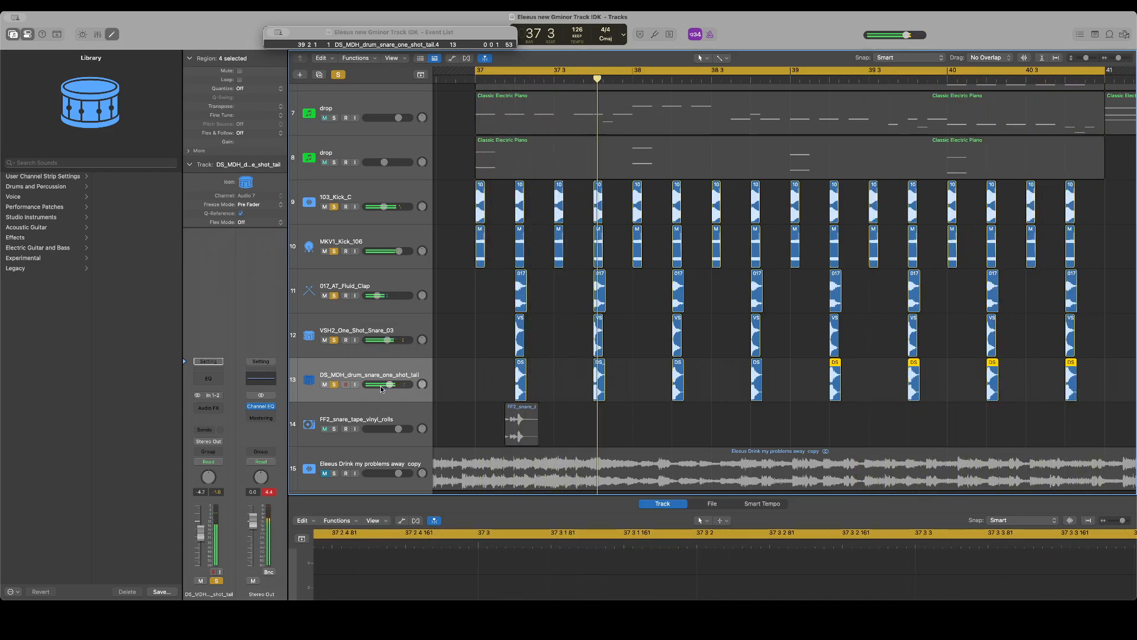
{"action": "left_click_drag", "start_coordinate": [389, 385], "coordinate": [387, 387]}
{"action": "left_click_drag", "start_coordinate": [387, 341], "coordinate": [385, 344]}
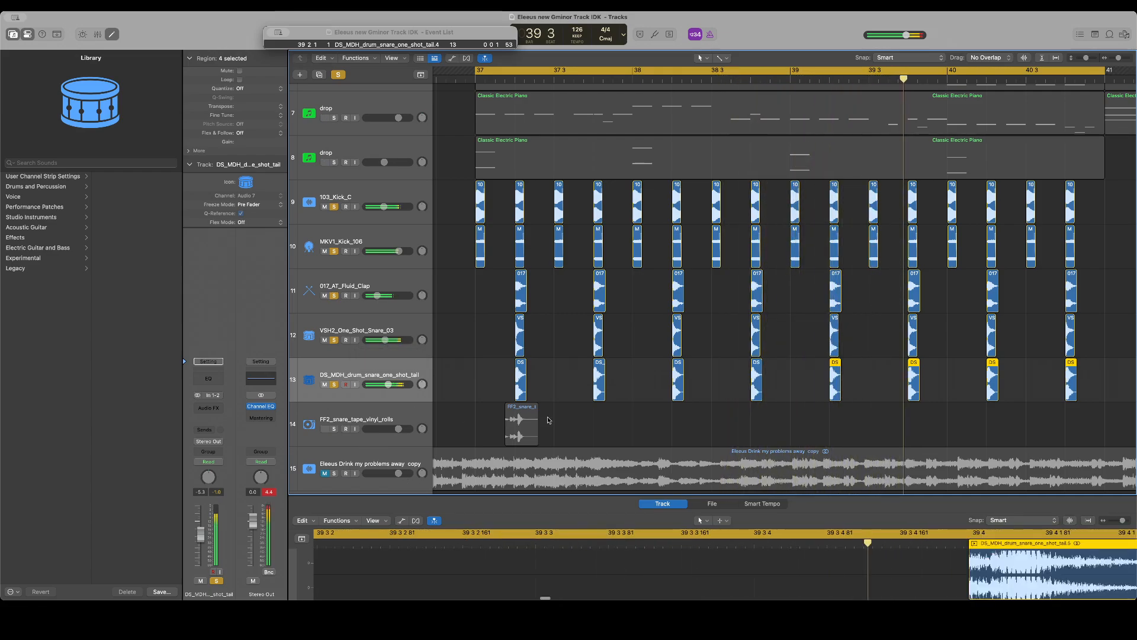
Trim the FF2_snare_tape_vinyl_rolls region to a short hit, audition it with the soloed drums, and move it to position 37 3 4 1
{"action": "left_click_drag", "start_coordinate": [536, 432], "coordinate": [572, 410]}
{"action": "key", "text": "space"}
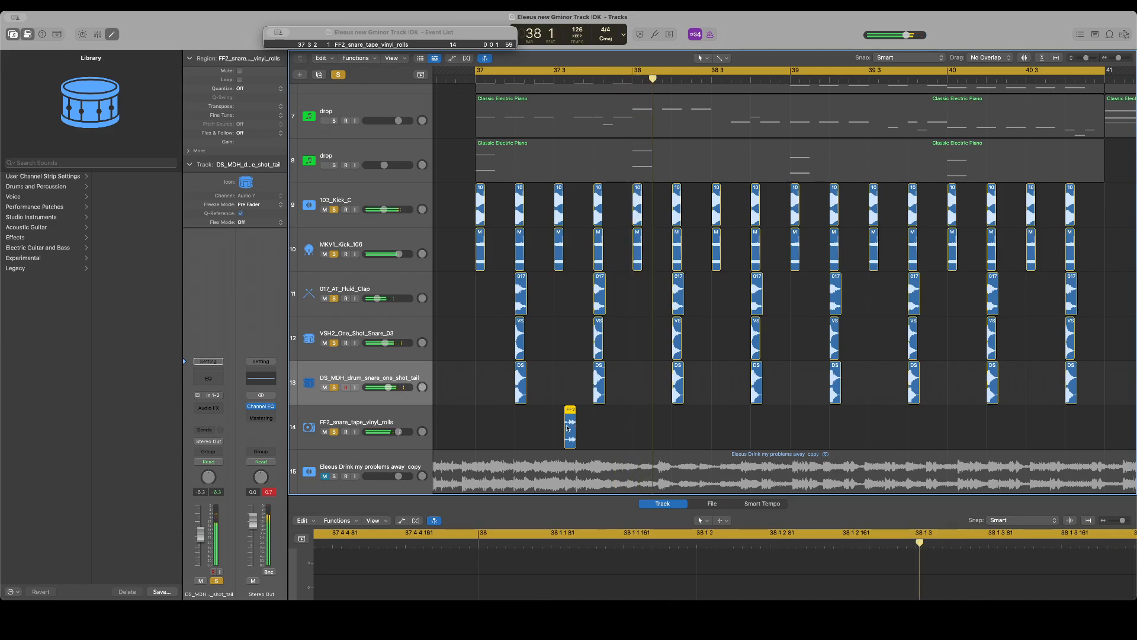
{"action": "left_click_drag", "start_coordinate": [571, 412], "coordinate": [583, 412]}
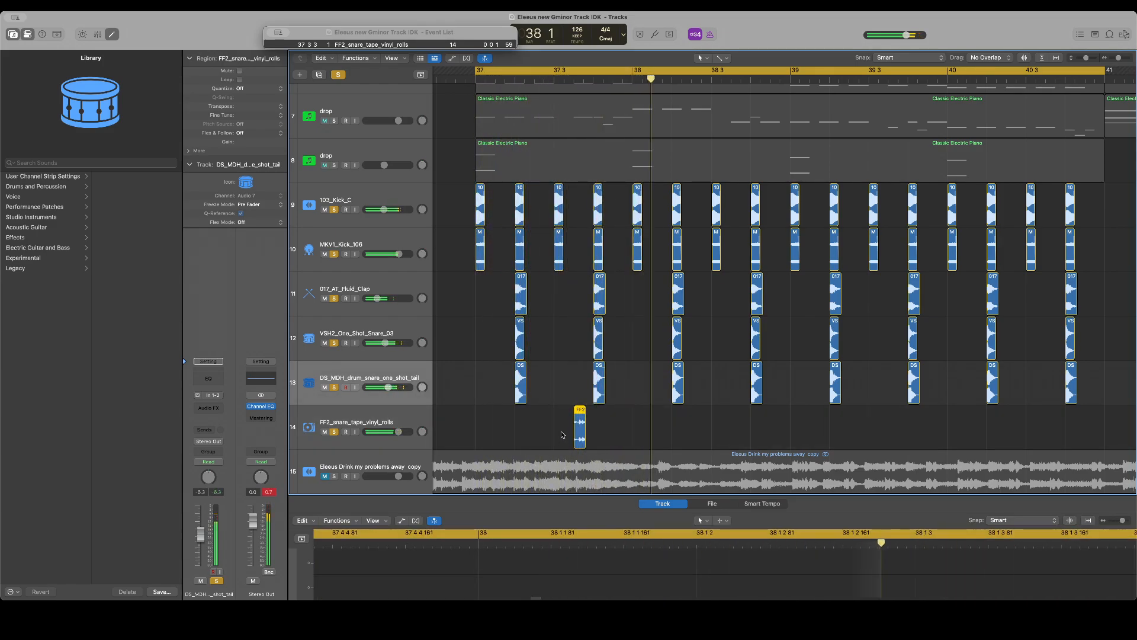
{"action": "left_click_drag", "start_coordinate": [582, 411], "coordinate": [589, 410]}
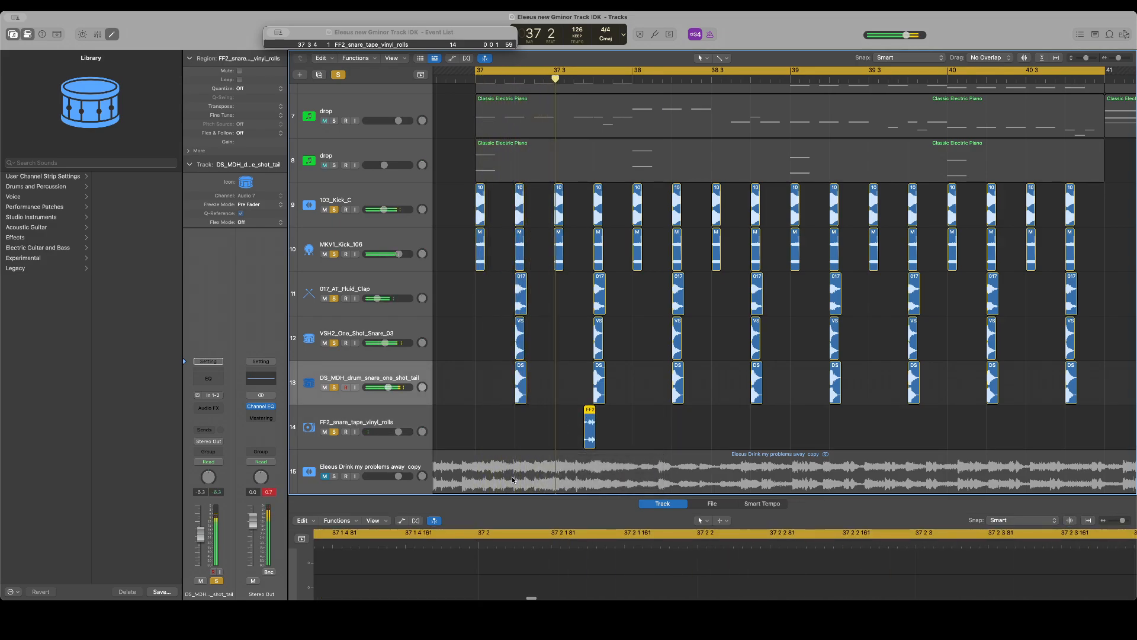
Stop playback, move the FF2_snare_tape_vinyl_rolls hit to 37 3 3 1, and place a copy of it at 39 1 3 1
{"action": "key", "text": "space"}
{"action": "left_click_drag", "start_coordinate": [591, 415], "coordinate": [774, 423]}
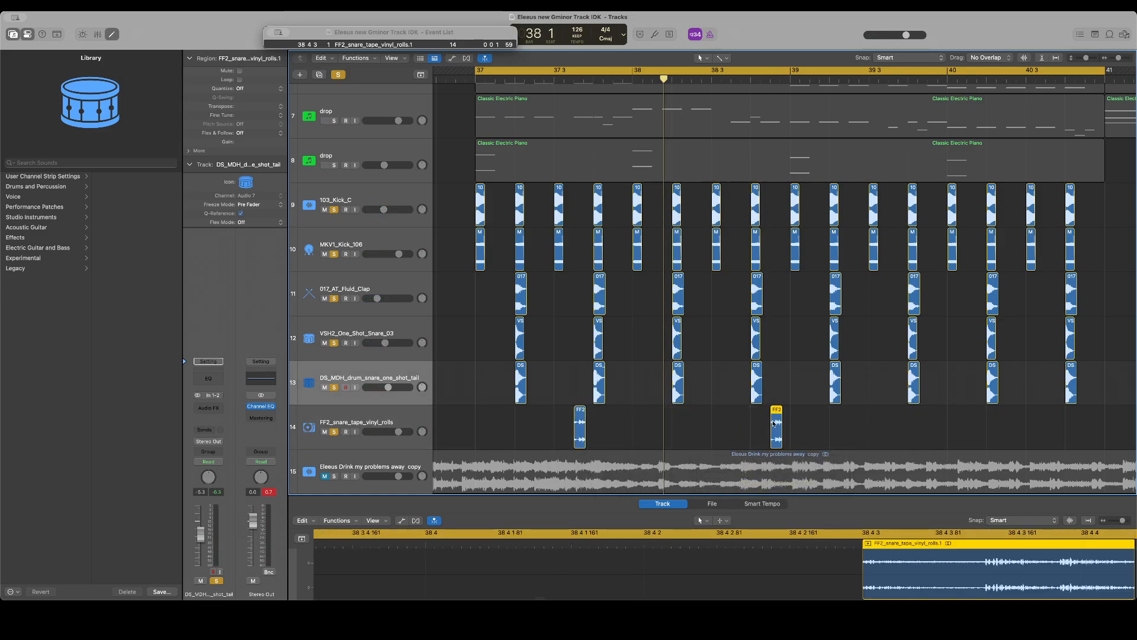
{"action": "scroll", "coordinate": [773, 423], "scroll_direction": "left", "scroll_amount": 5}
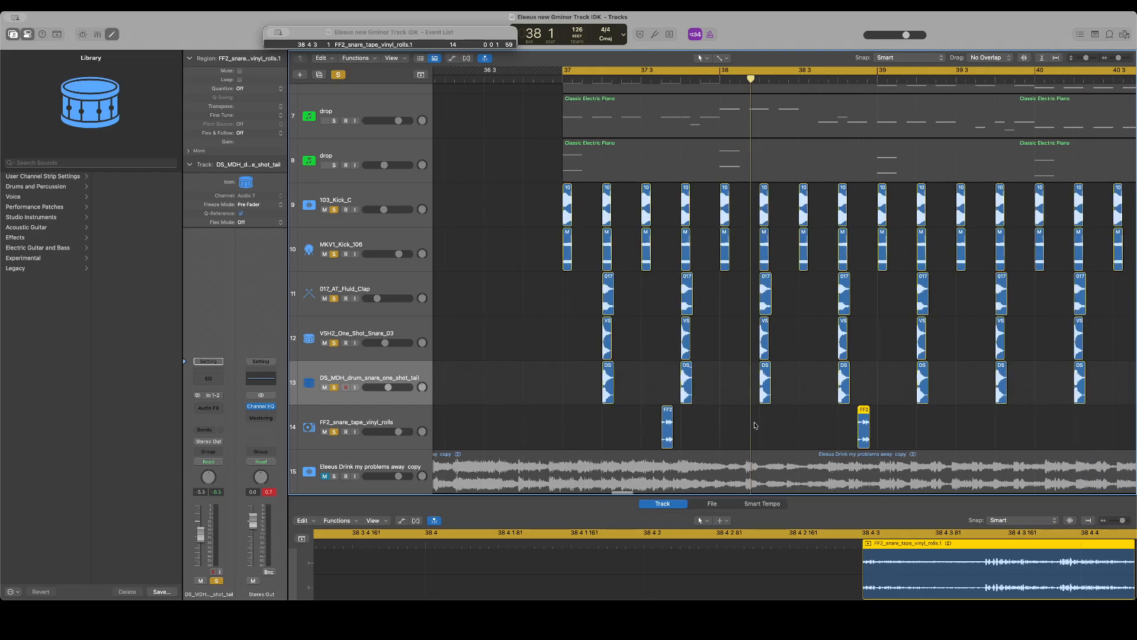
{"action": "left_click_drag", "start_coordinate": [863, 413], "coordinate": [901, 416]}
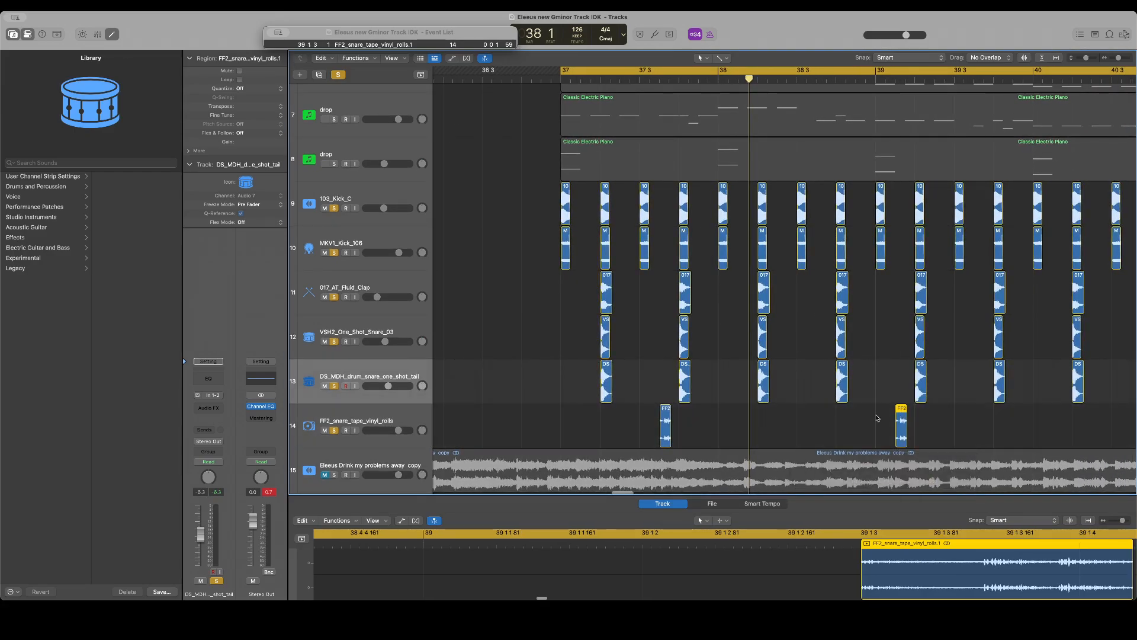
{"action": "scroll", "coordinate": [882, 418], "scroll_direction": "right", "scroll_amount": 6}
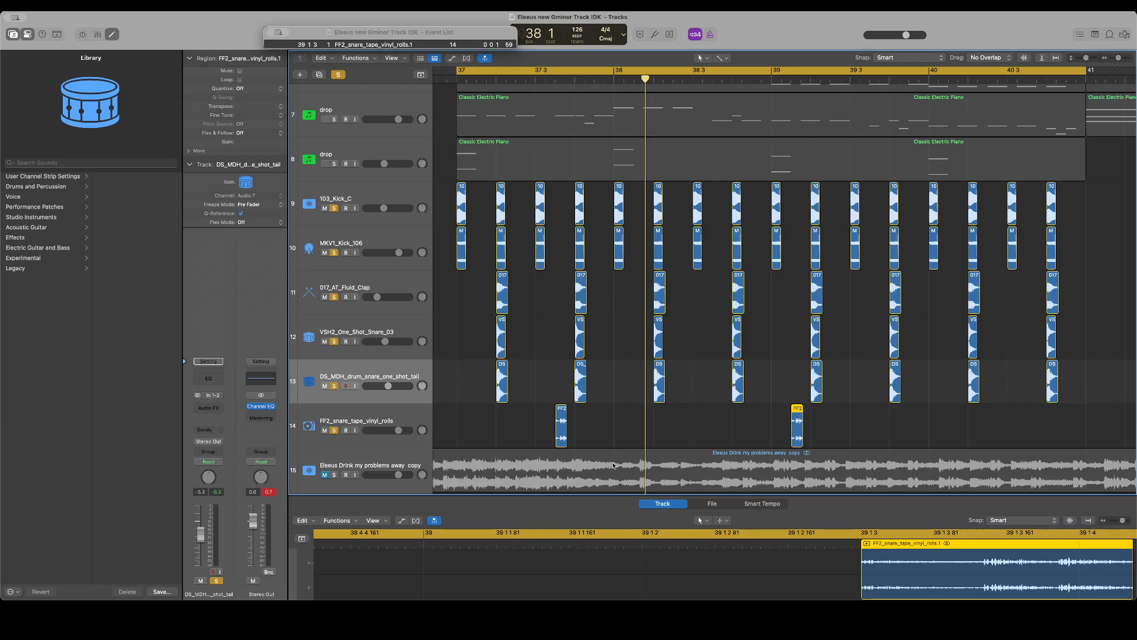
{"action": "left_click", "coordinate": [561, 416]}
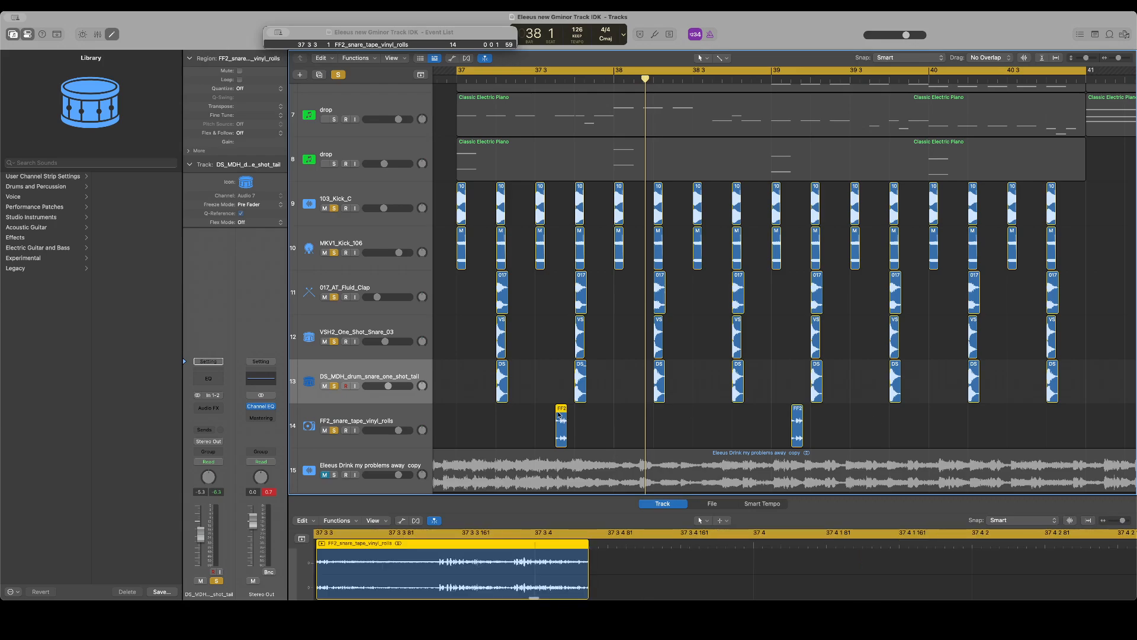
Move the copied FF2 hit to just after beat 3 of bar 39, two bars after the original, and play the soloed drums
{"action": "left_click", "coordinate": [552, 80]}
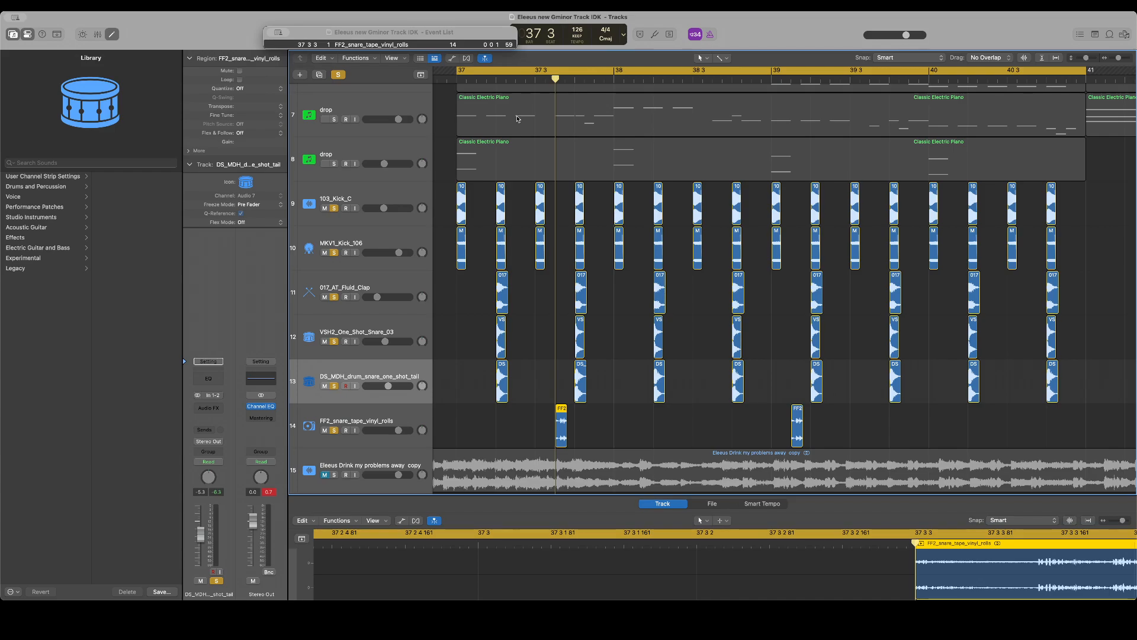
{"action": "left_click", "coordinate": [812, 77]}
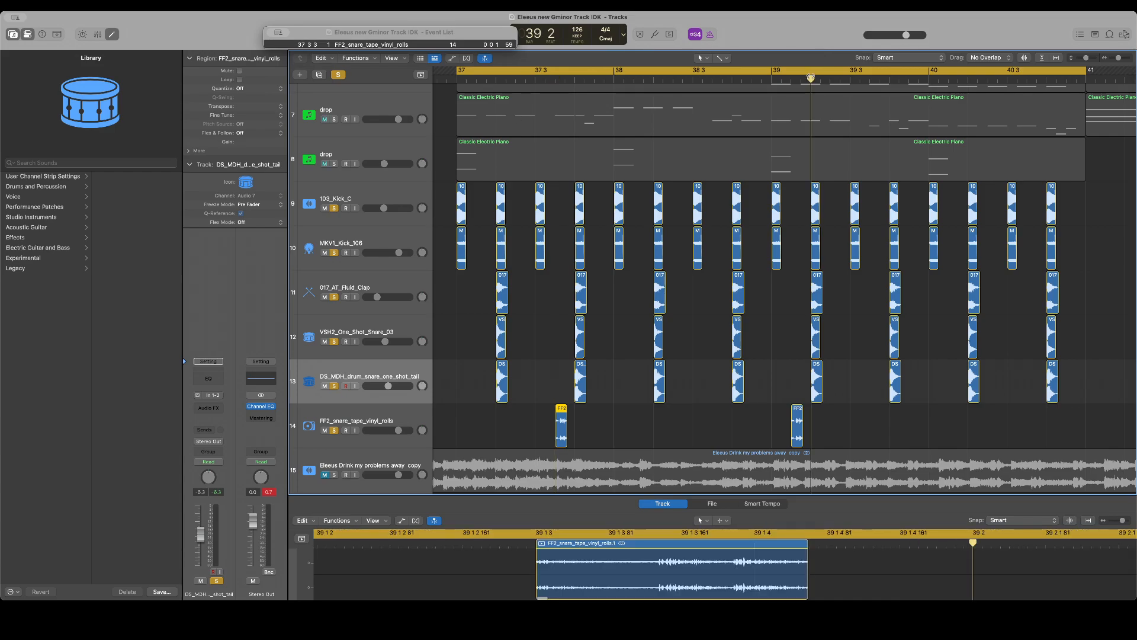
{"action": "left_click_drag", "start_coordinate": [812, 77], "coordinate": [830, 77]}
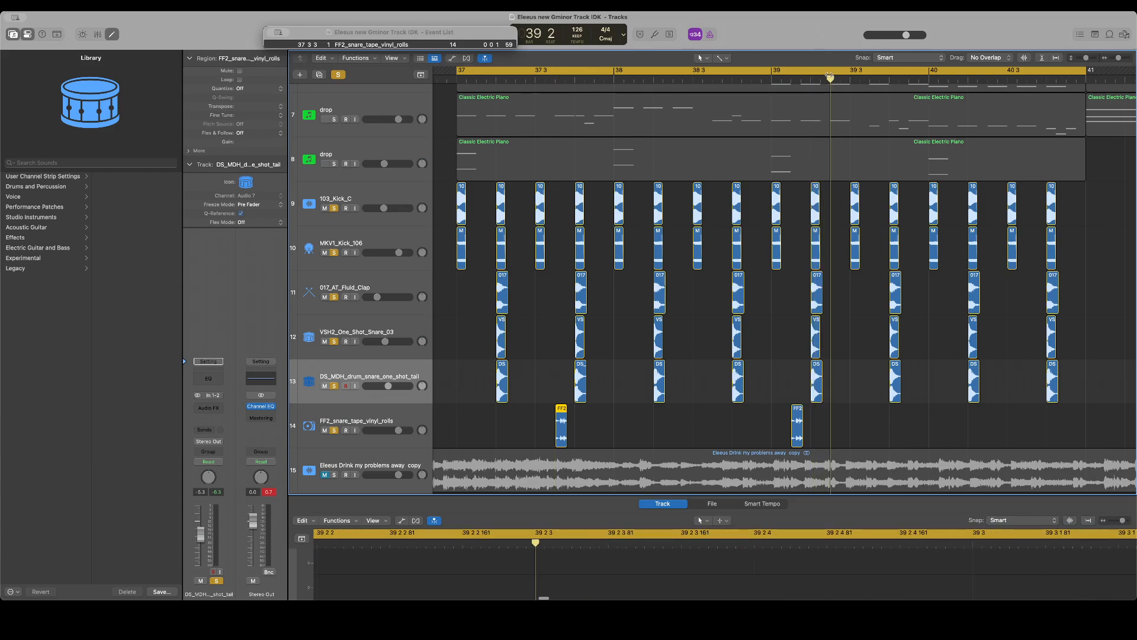
{"action": "left_click", "coordinate": [795, 411]}
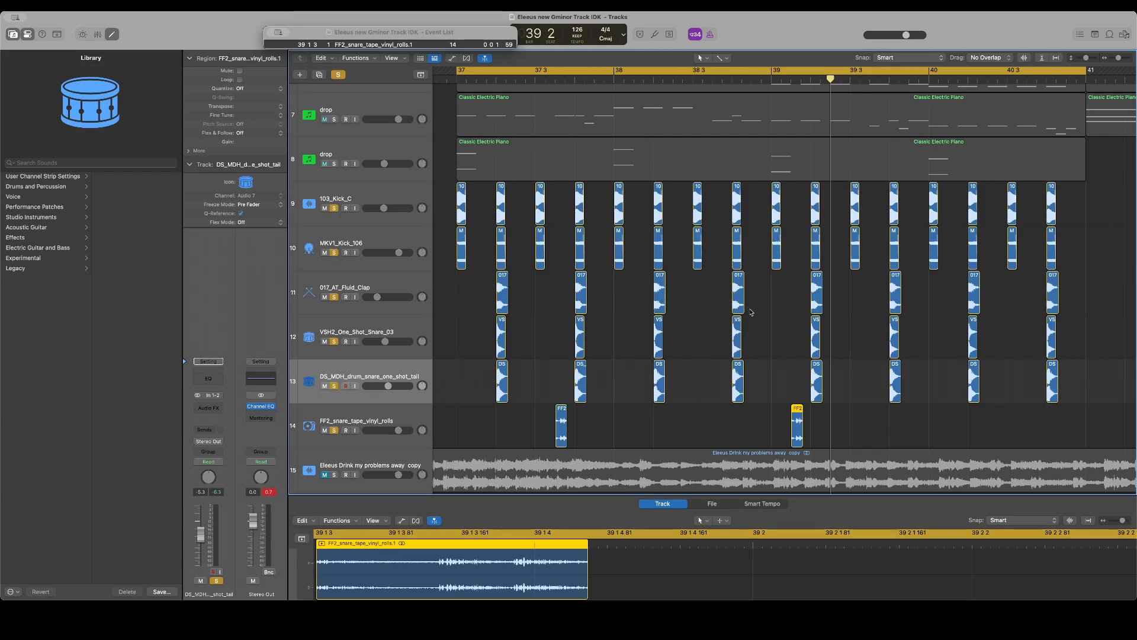
{"action": "left_click_drag", "start_coordinate": [798, 424], "coordinate": [874, 418]}
{"action": "left_click", "coordinate": [561, 417]}
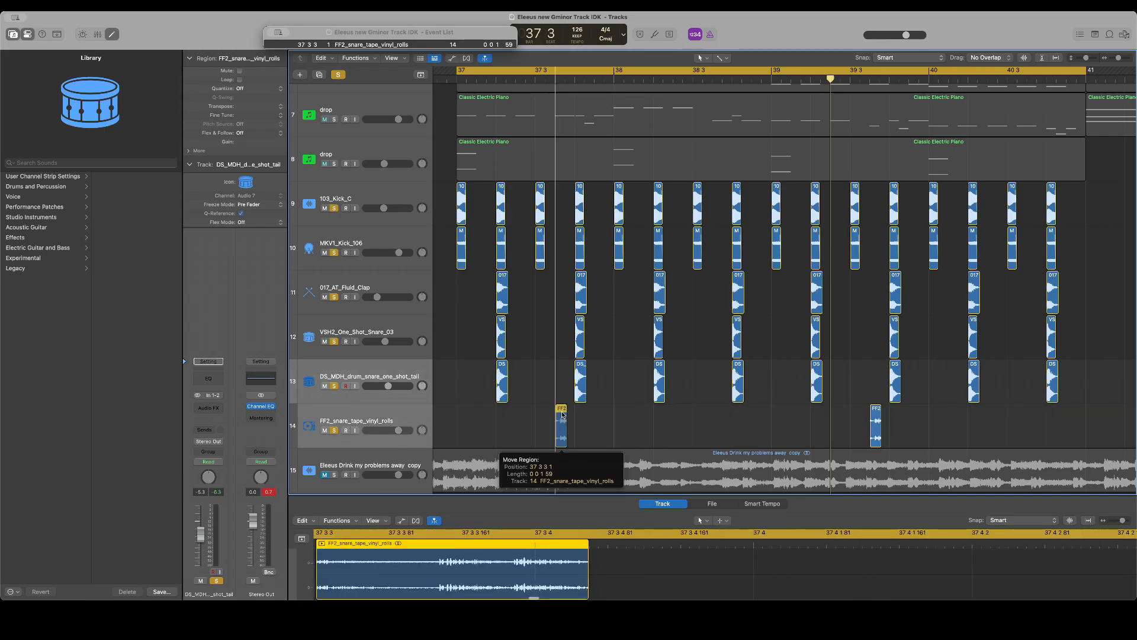
{"action": "key", "text": "space"}
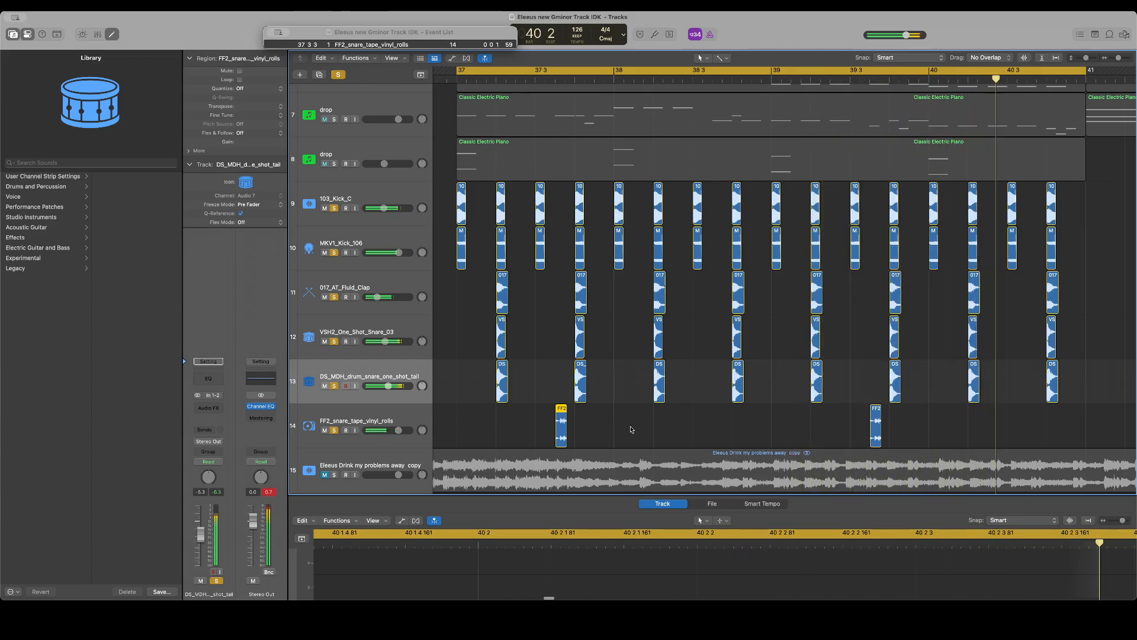
Group the 103_Kick_C and MKV1_Kick_106 tracks into a summing stack with MKV1_Kick_106 first, and collapse the stack
{"action": "scroll", "coordinate": [673, 401], "scroll_direction": "down", "scroll_amount": 2}
{"action": "scroll", "coordinate": [554, 416], "scroll_direction": "up", "scroll_amount": 4}
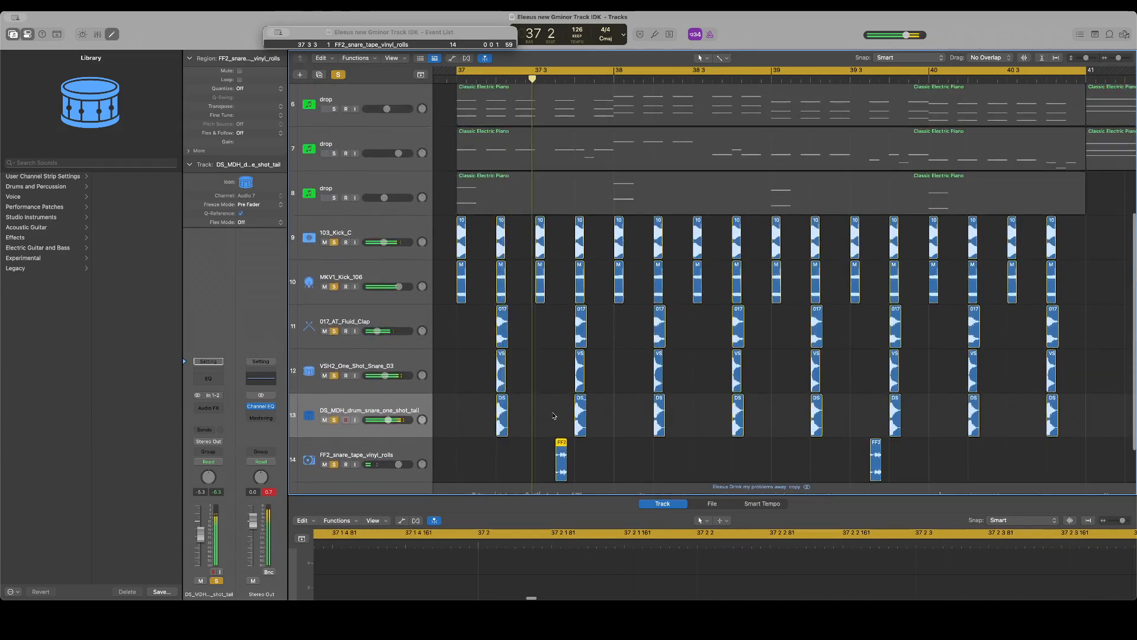
{"action": "scroll", "coordinate": [554, 416], "scroll_direction": "down", "scroll_amount": 2}
{"action": "left_click", "coordinate": [394, 216]}
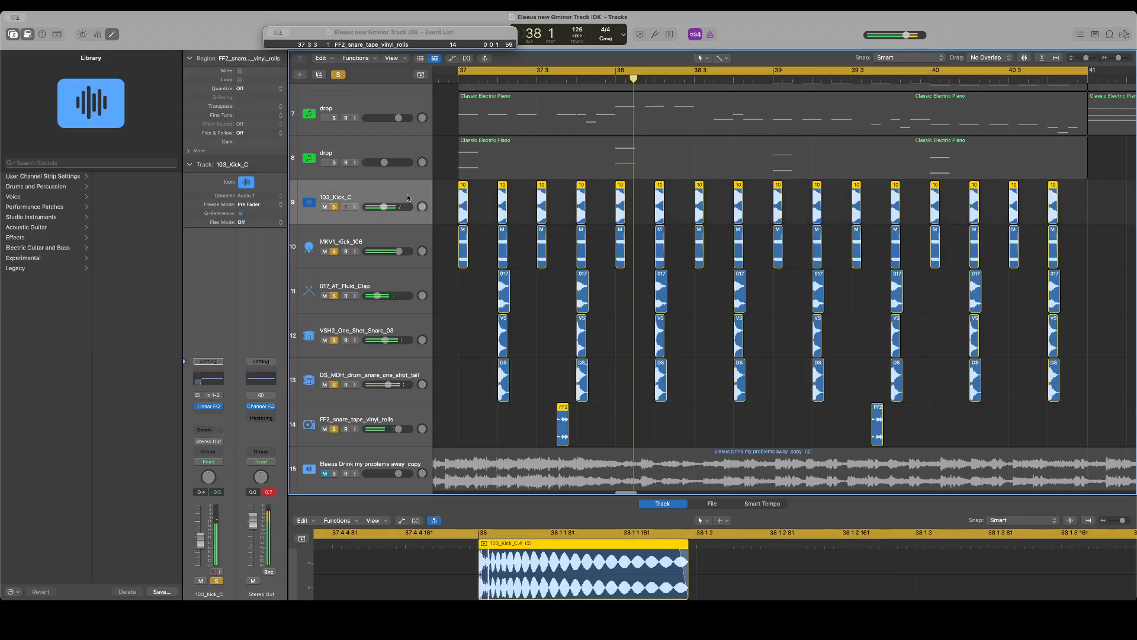
{"action": "right_click", "coordinate": [398, 240]}
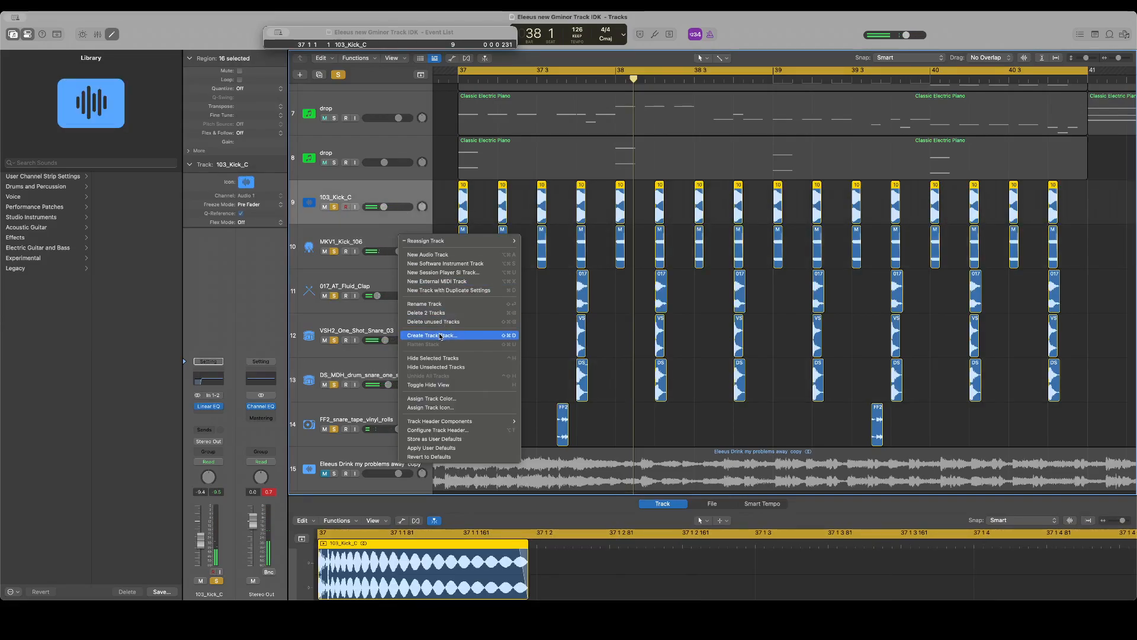
{"action": "left_click", "coordinate": [390, 202]}
{"action": "left_click", "coordinate": [630, 346]}
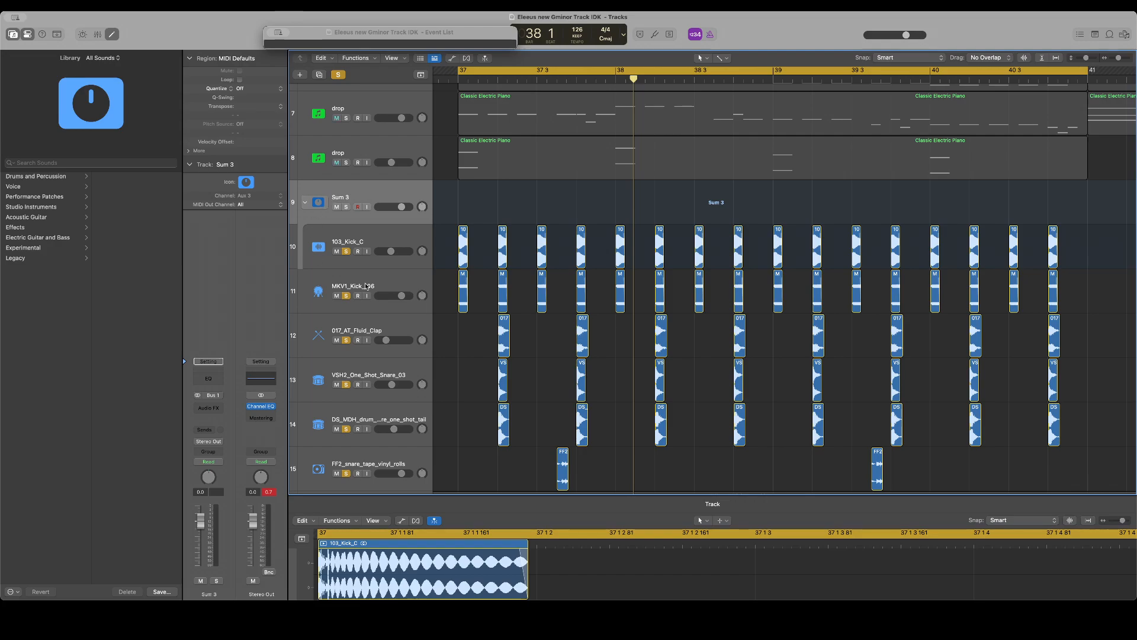
{"action": "left_click_drag", "start_coordinate": [366, 286], "coordinate": [325, 197]}
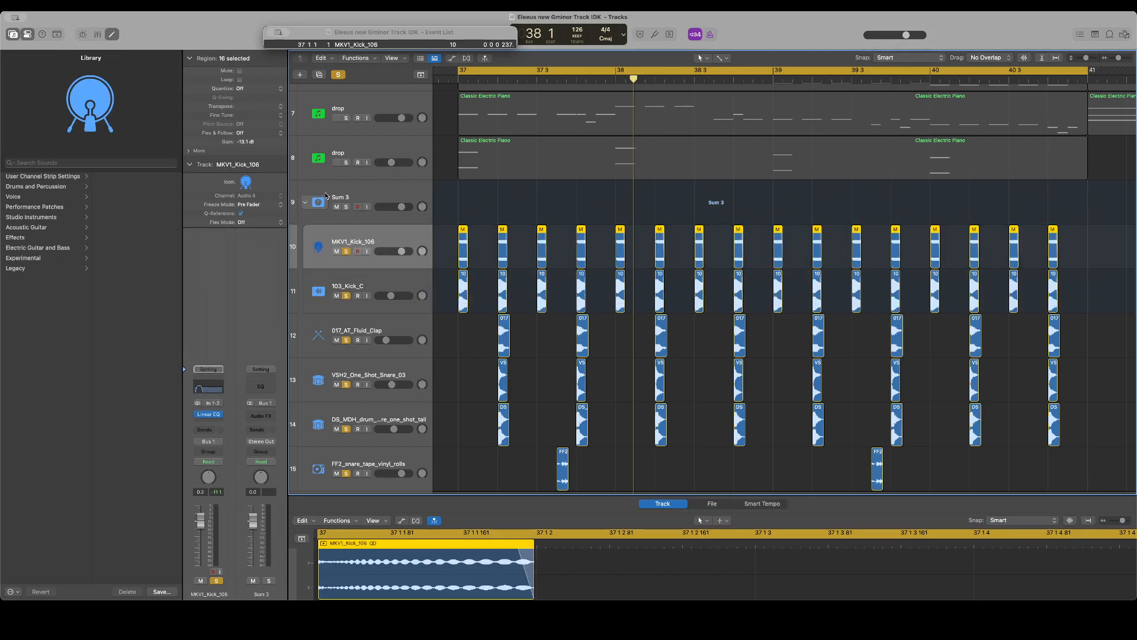
{"action": "left_click", "coordinate": [305, 204]}
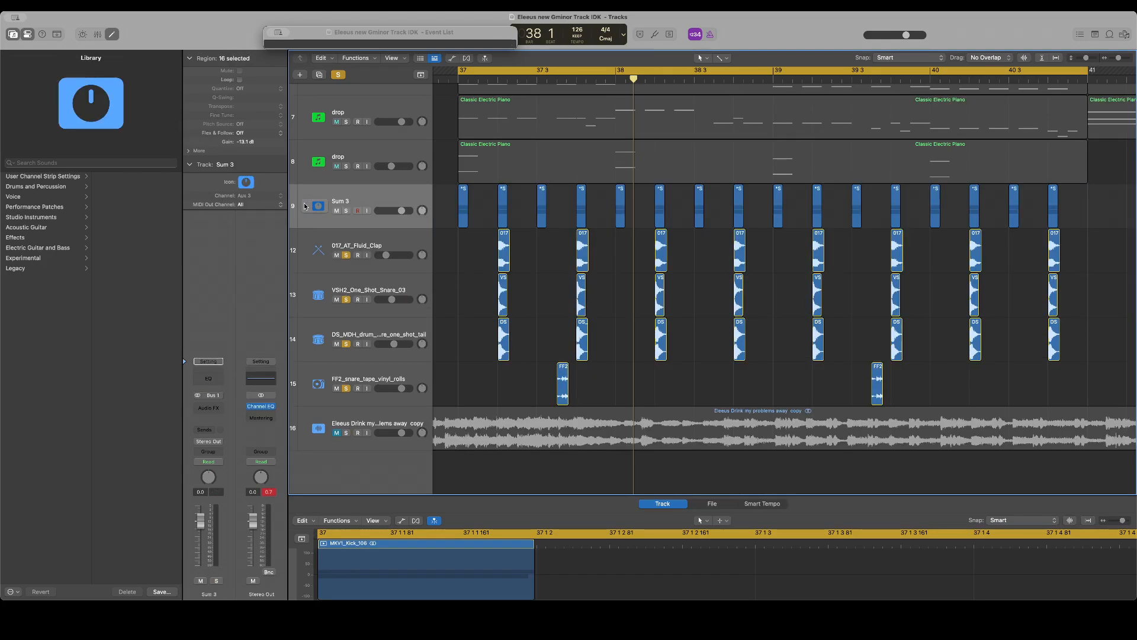
Group the 017_AT_Fluid_Clap, VSH2_One_Shot_Snare_03 and DS_MDH snare tracks into a second summing stack and collapse it
{"action": "left_click", "coordinate": [394, 248]}
{"action": "left_click", "coordinate": [408, 329], "text": "shift"}
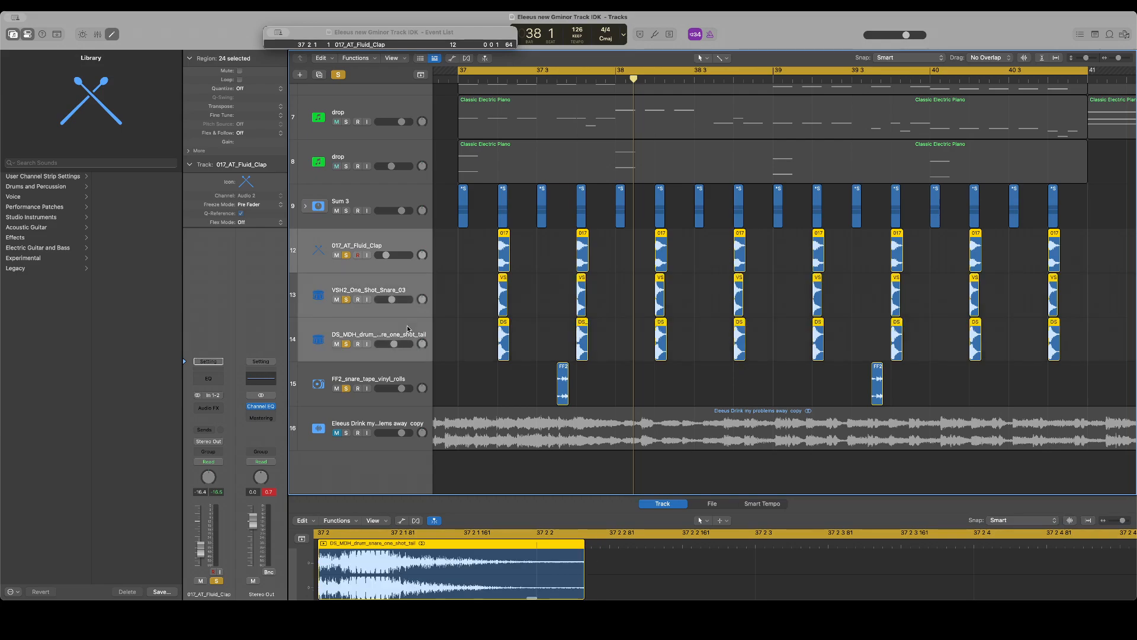
{"action": "right_click", "coordinate": [408, 330]}
{"action": "left_click", "coordinate": [468, 425]}
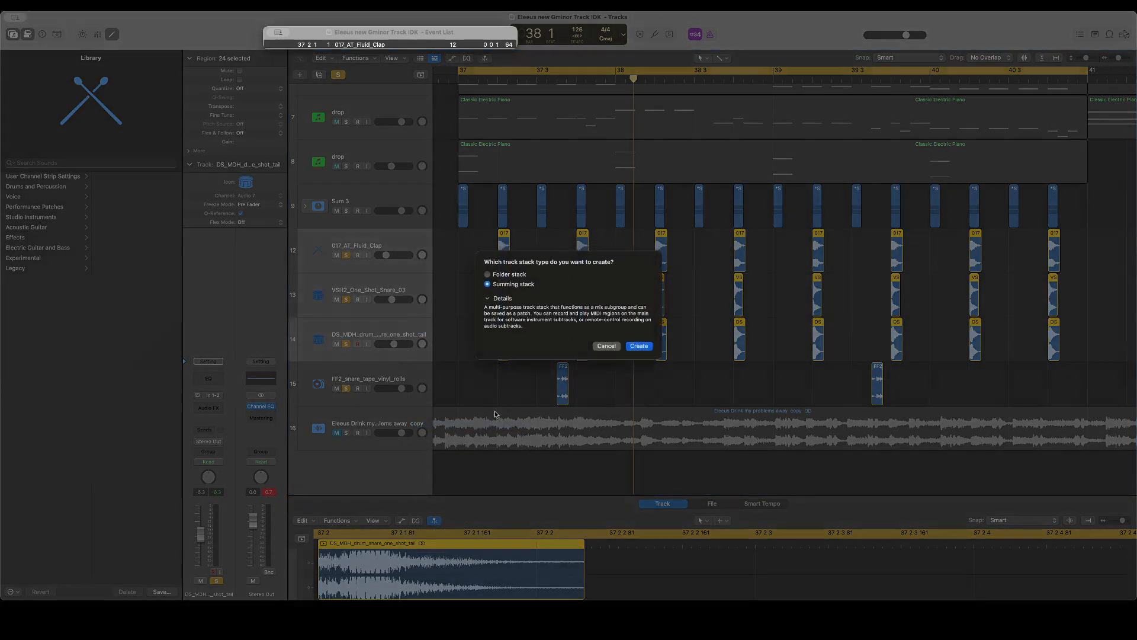
{"action": "key", "text": "Return"}
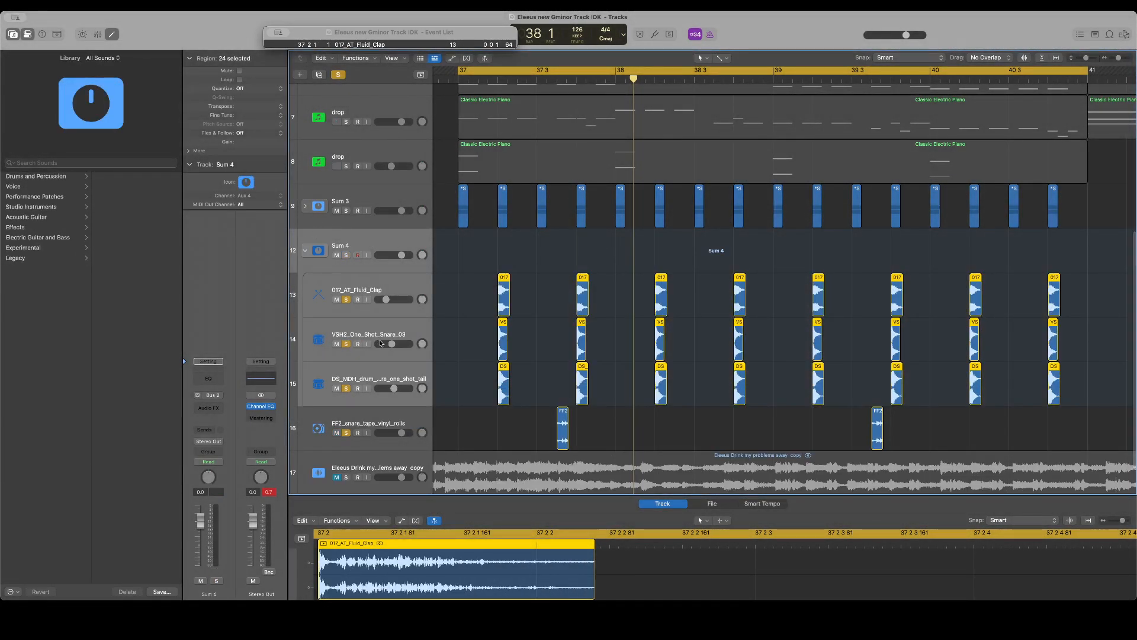
{"action": "left_click", "coordinate": [294, 247]}
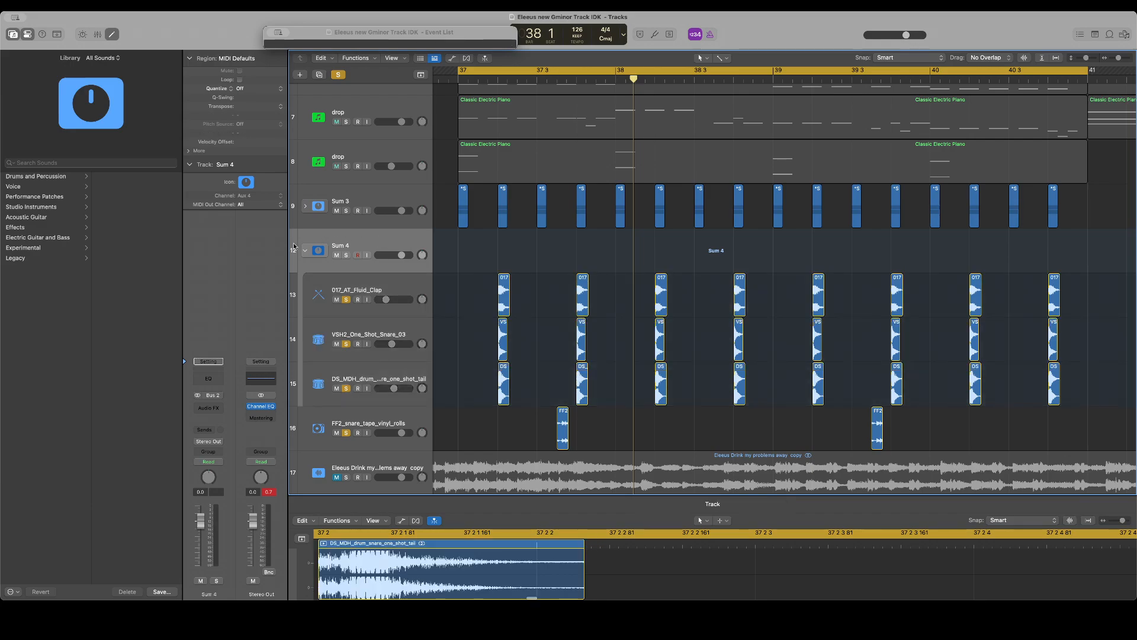
{"action": "left_click", "coordinate": [305, 251]}
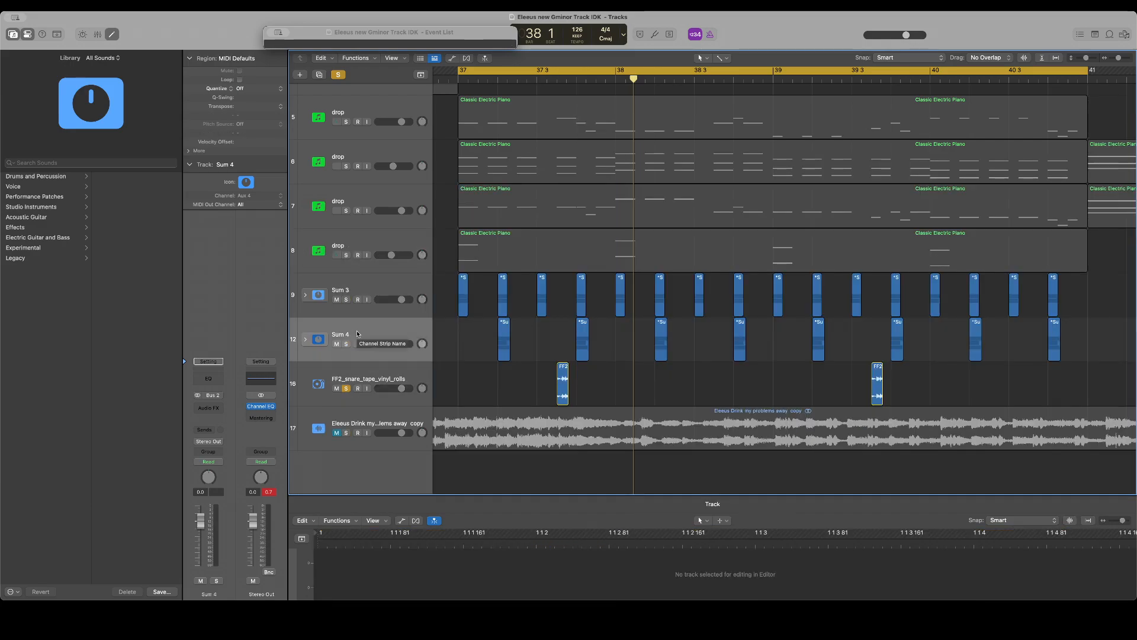
Play the drop and lower the clap and snare stack's volume to about -6.0 dB against the kick stack
{"action": "key", "text": "space"}
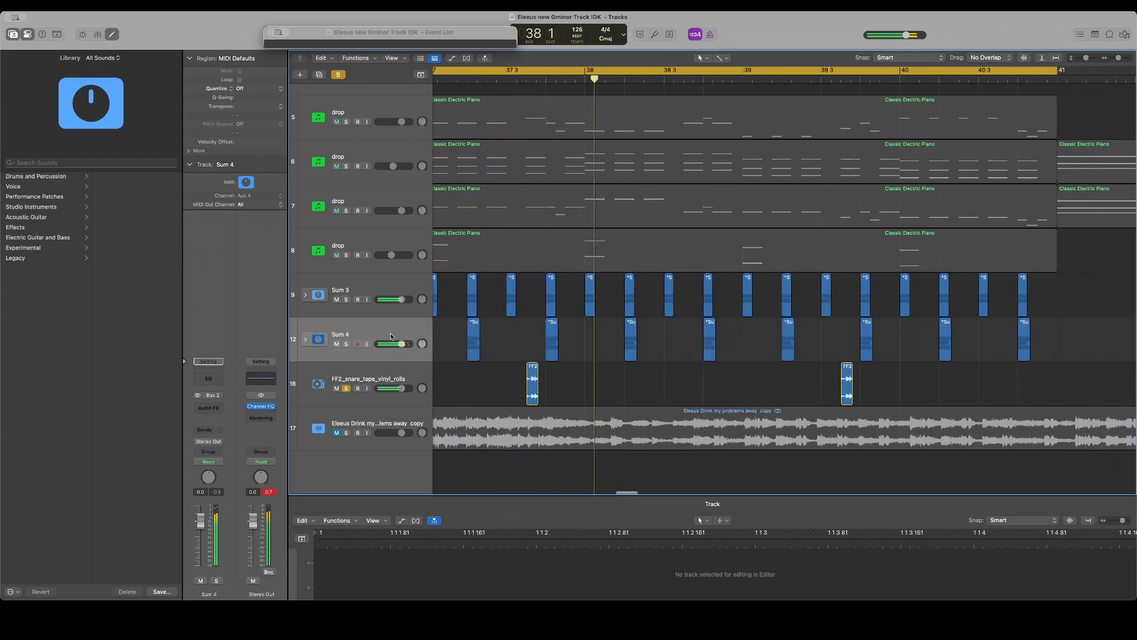
{"action": "left_click_drag", "start_coordinate": [401, 344], "coordinate": [394, 344]}
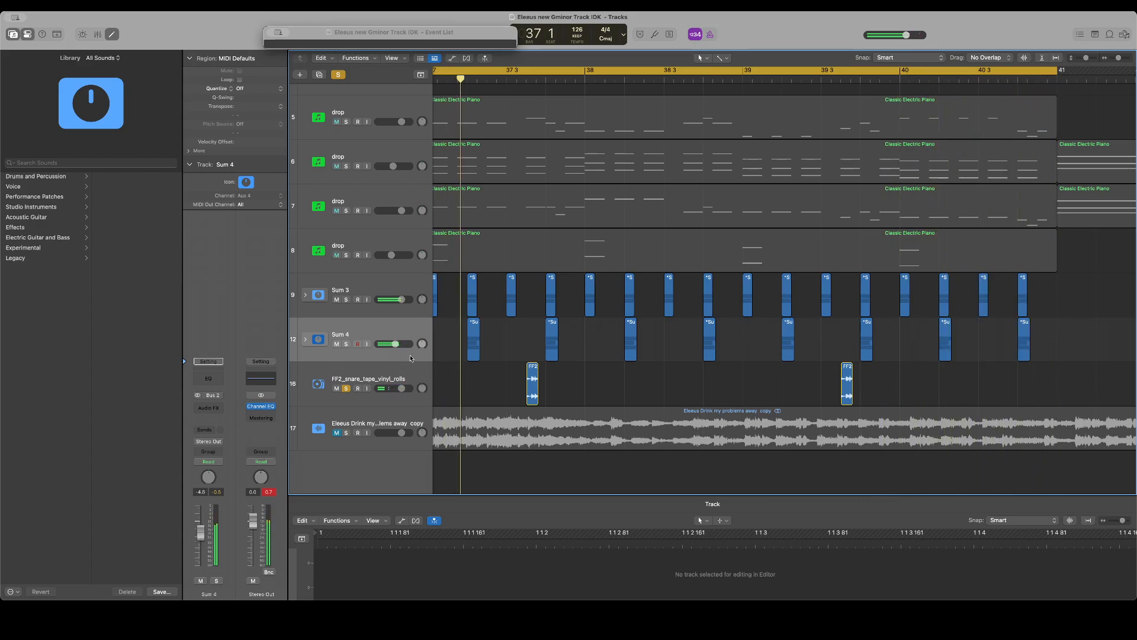
{"action": "scroll", "coordinate": [783, 200], "scroll_direction": "up", "scroll_amount": 10}
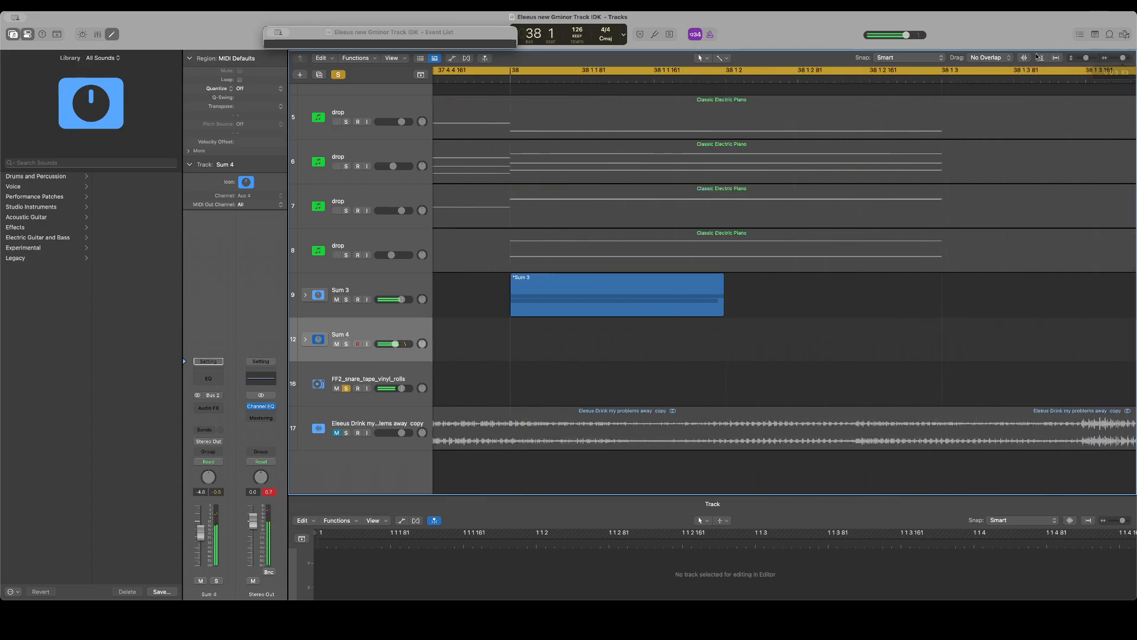
{"action": "scroll", "coordinate": [783, 200], "scroll_direction": "left", "scroll_amount": 6}
{"action": "scroll", "coordinate": [783, 200], "scroll_direction": "left", "scroll_amount": 10}
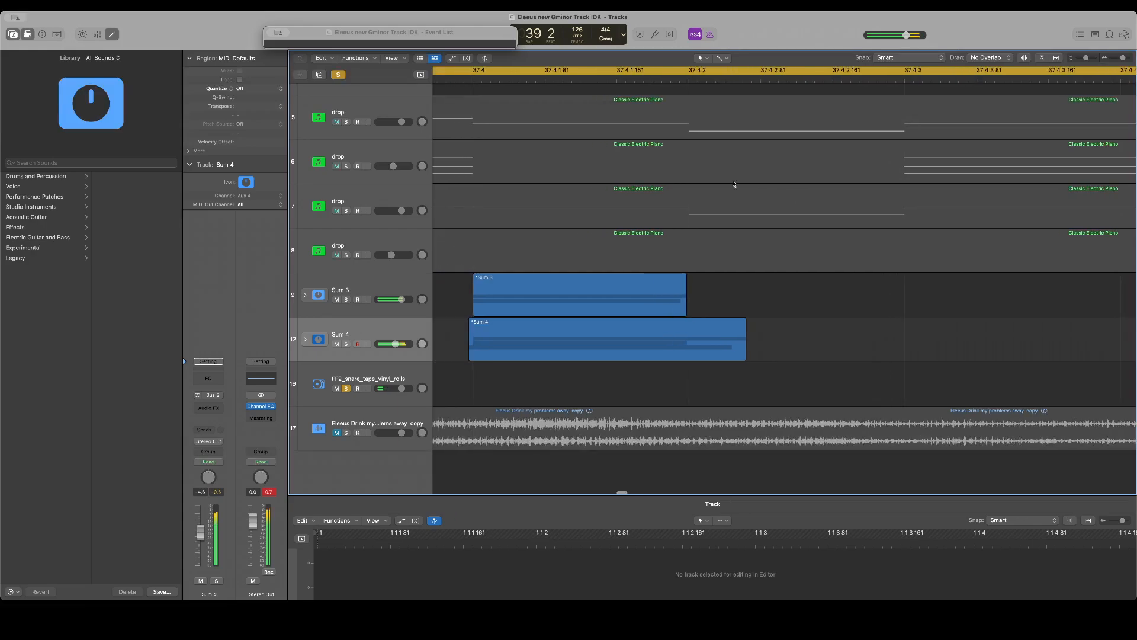
{"action": "key", "text": "x"}
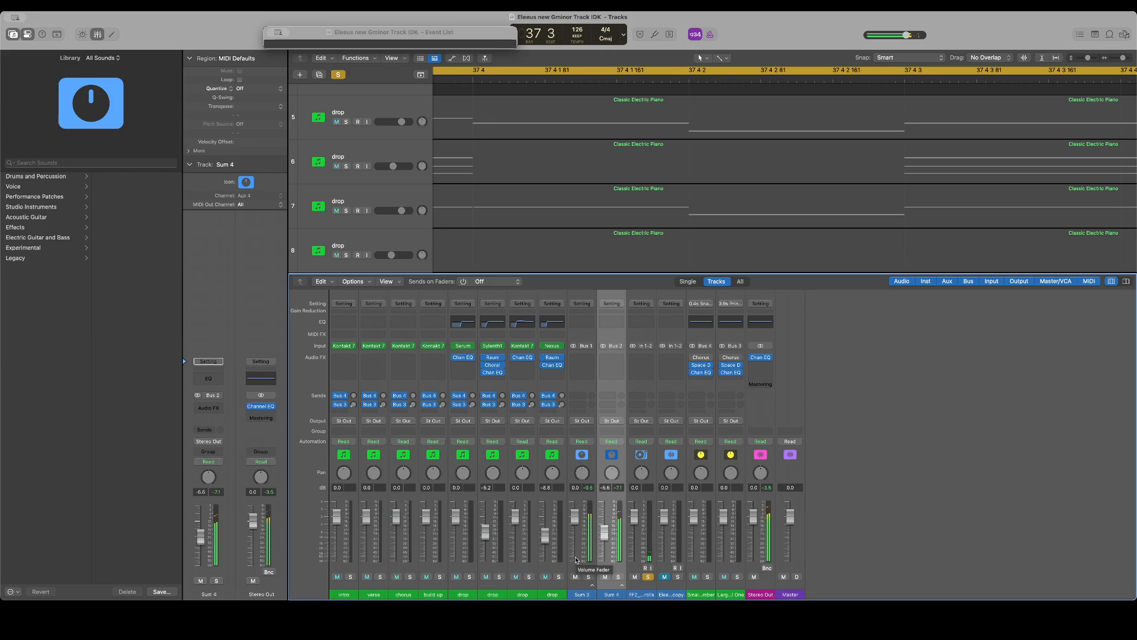
{"action": "left_click_drag", "start_coordinate": [546, 274], "coordinate": [598, 513]}
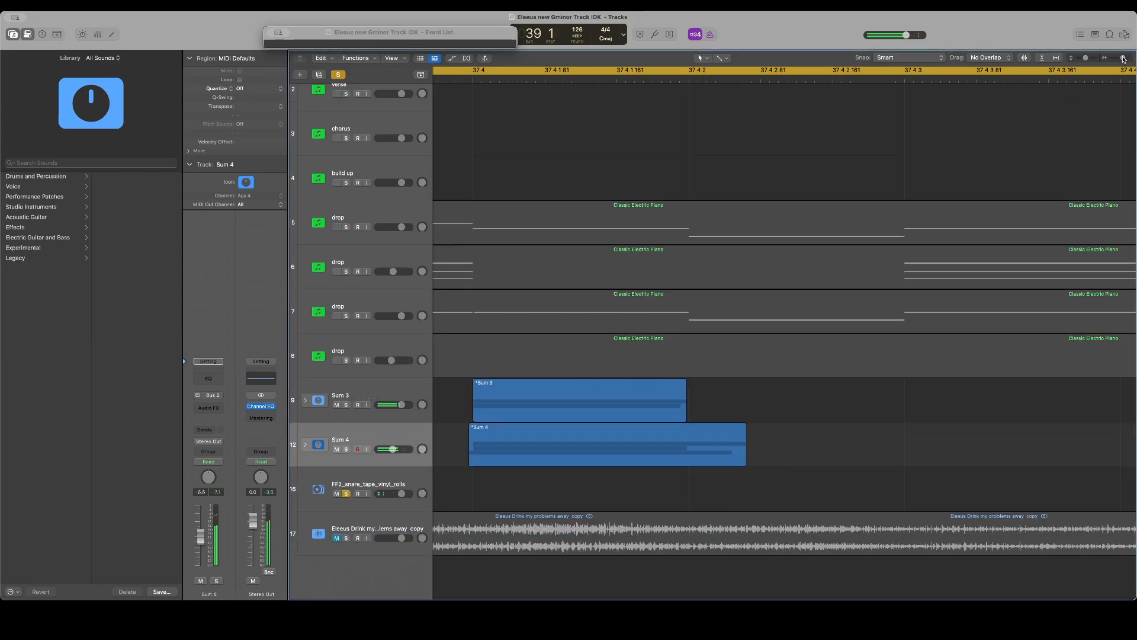
Import SFPSTS_Drum_Loop_04_Shaker_120 and LEX_UKAD_110_Percussion_Loop_Banga_Vibes on new tracks, starting around beat 4 of bar 36
{"action": "left_click_drag", "start_coordinate": [1124, 58], "coordinate": [1115, 72]}
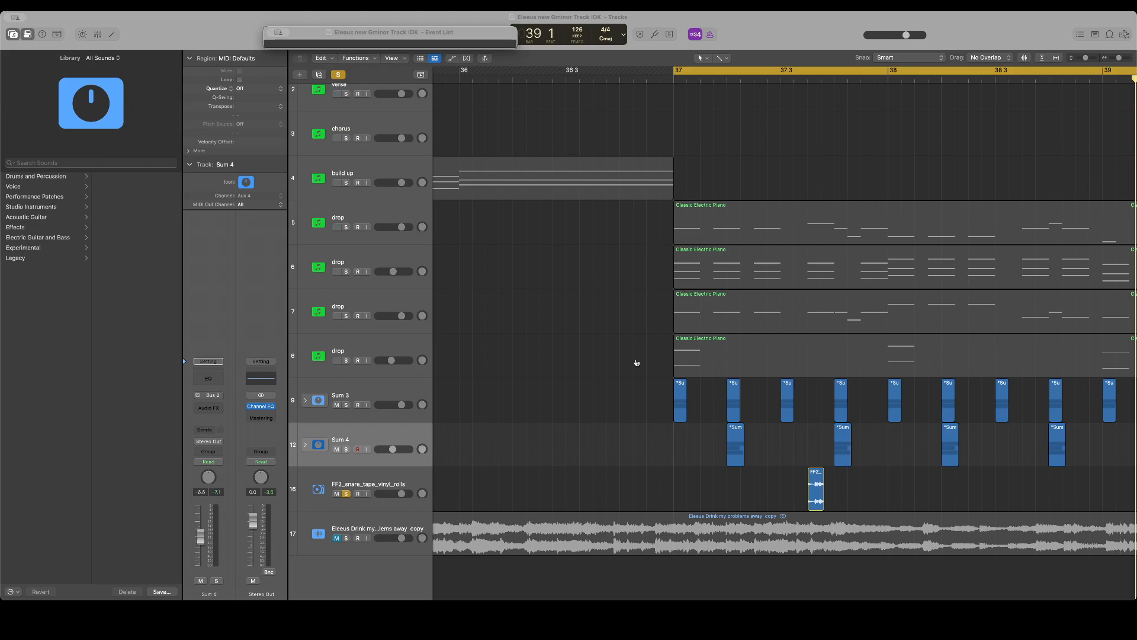
{"action": "left_click_drag", "start_coordinate": [636, 363], "coordinate": [627, 575]}
{"action": "scroll", "coordinate": [610, 443], "scroll_direction": "down", "scroll_amount": 1}
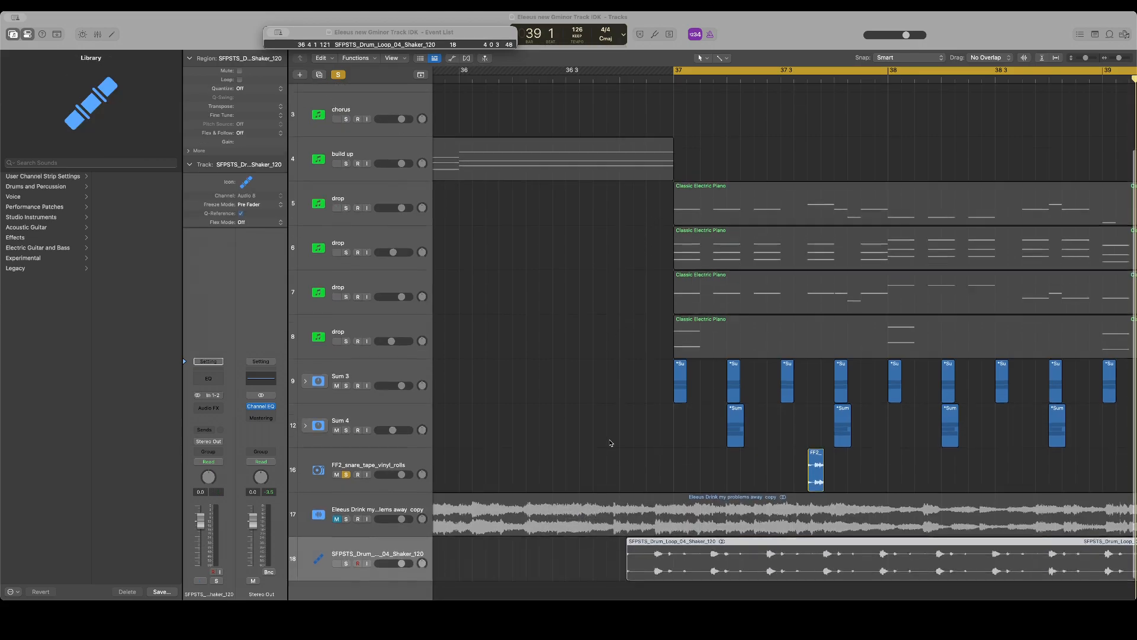
{"action": "scroll", "coordinate": [611, 443], "scroll_direction": "down", "scroll_amount": 1}
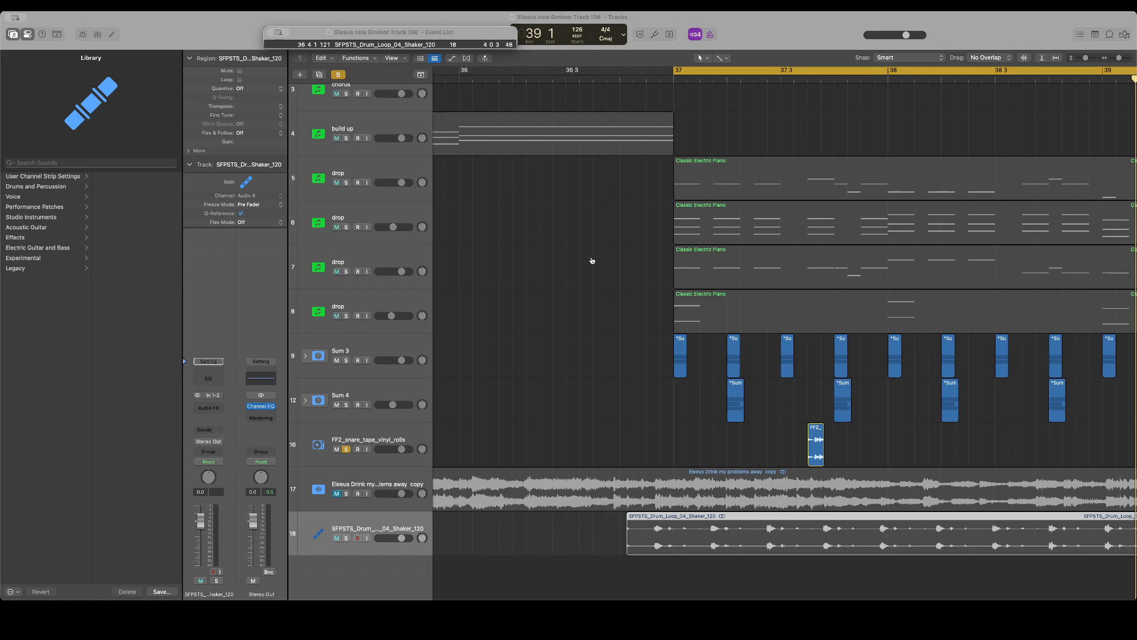
{"action": "left_click_drag", "start_coordinate": [588, 215], "coordinate": [628, 577]}
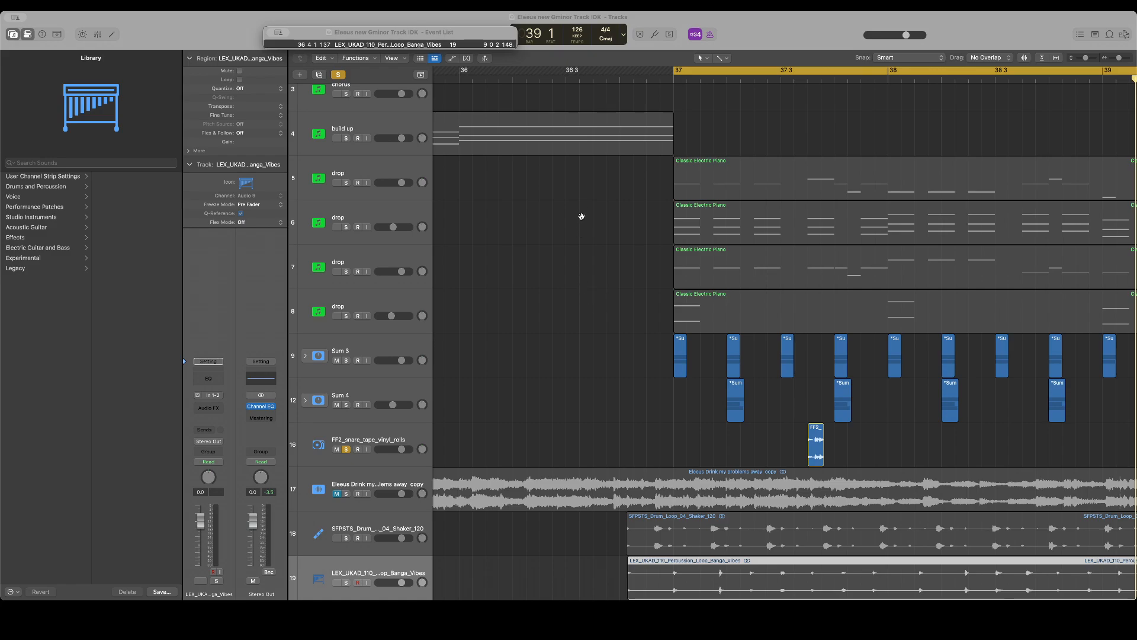
Import MBPAHC_Percussion_Loop_30_120, SM_DH_115_percussion_congest and T_TSDR_125_shaker_loop_taste on new tracks below, starting around beat 4 of bar 36
{"action": "left_click_drag", "start_coordinate": [582, 195], "coordinate": [642, 560]}
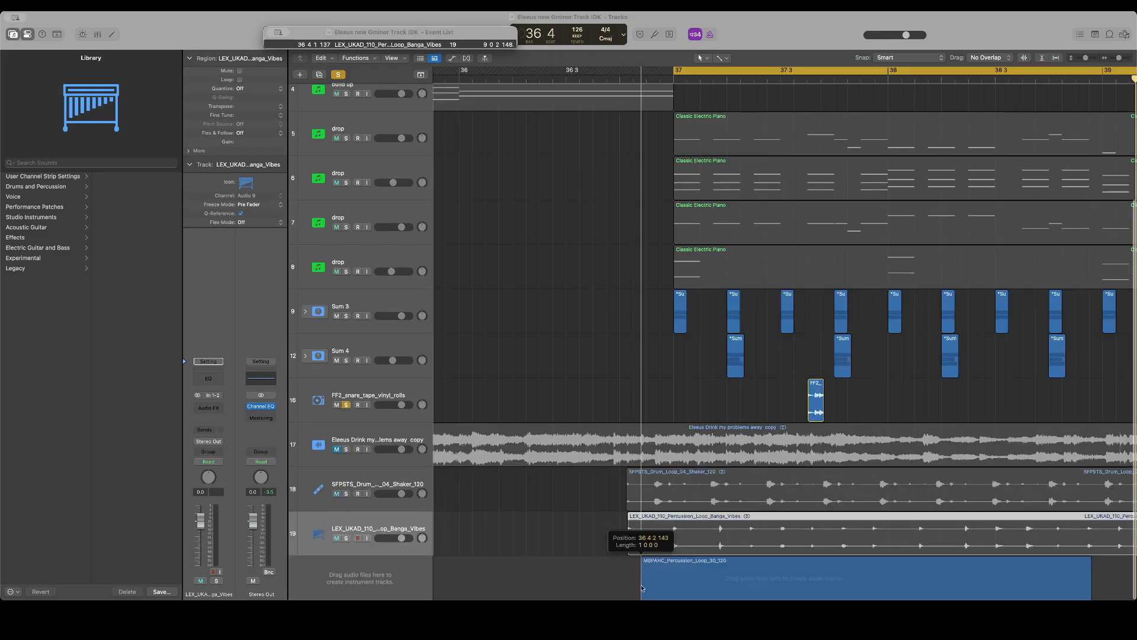
{"action": "scroll", "coordinate": [612, 217], "scroll_direction": "down", "scroll_amount": 2}
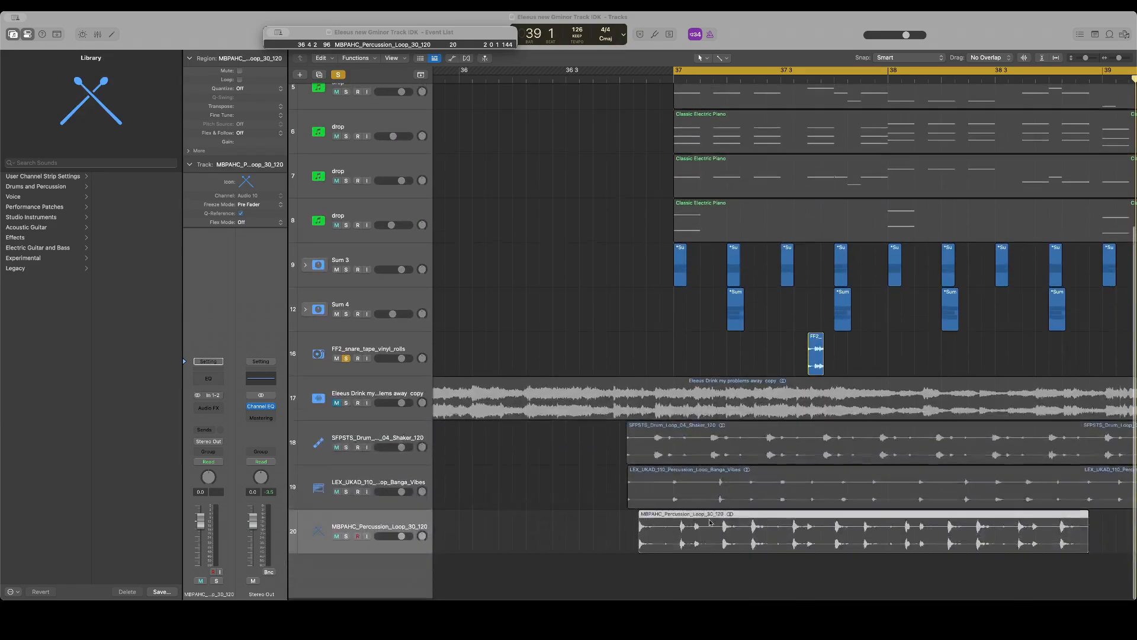
{"action": "left_click_drag", "start_coordinate": [611, 217], "coordinate": [638, 579]}
{"action": "left_click_drag", "start_coordinate": [600, 137], "coordinate": [630, 572]}
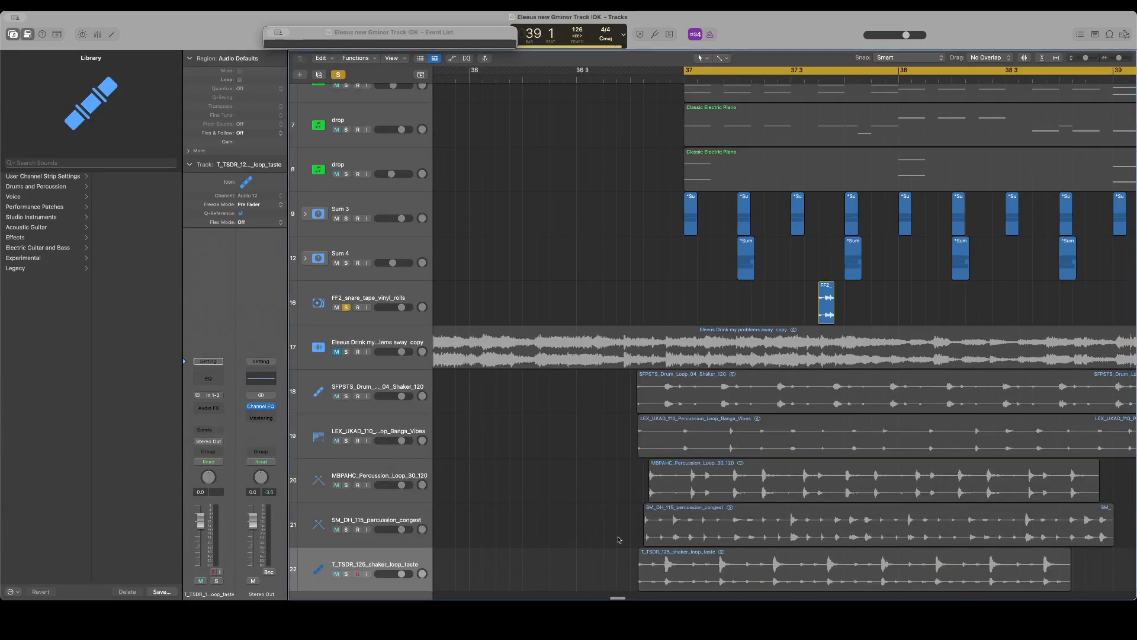
Move the SFPSTS, LEX, MBPAHC, SM_DH and T_TSDR loop regions so that they start at bar 37
{"action": "scroll", "coordinate": [635, 485], "scroll_direction": "right", "scroll_amount": 5}
{"action": "scroll", "coordinate": [635, 485], "scroll_direction": "down", "scroll_amount": 1}
{"action": "scroll", "coordinate": [517, 385], "scroll_direction": "left", "scroll_amount": 3}
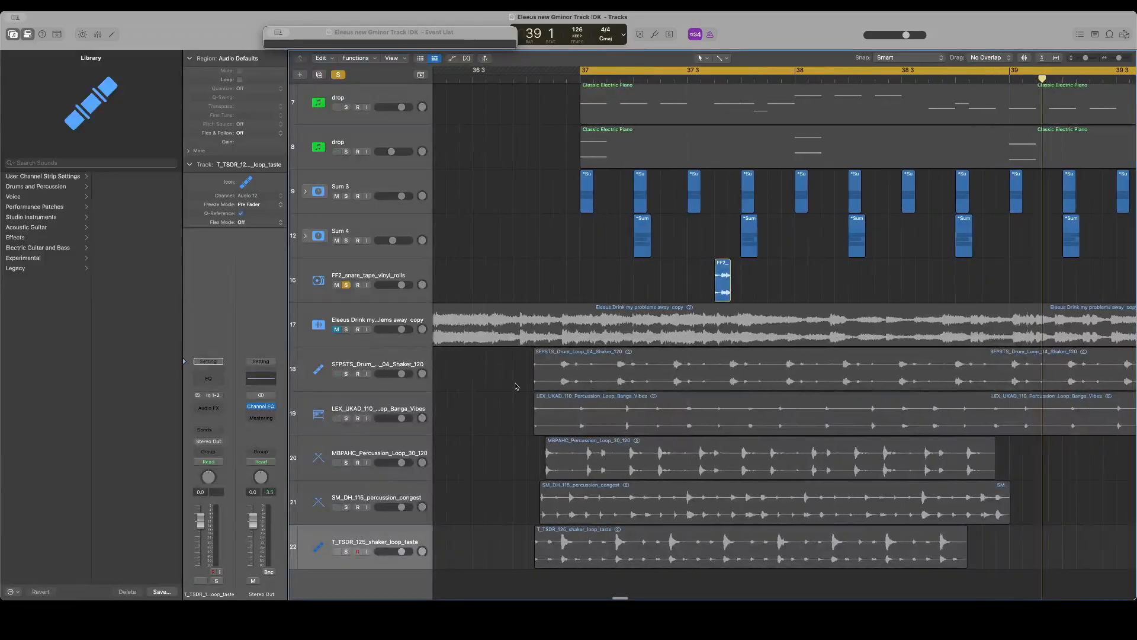
{"action": "left_click_drag", "start_coordinate": [538, 366], "coordinate": [584, 367]}
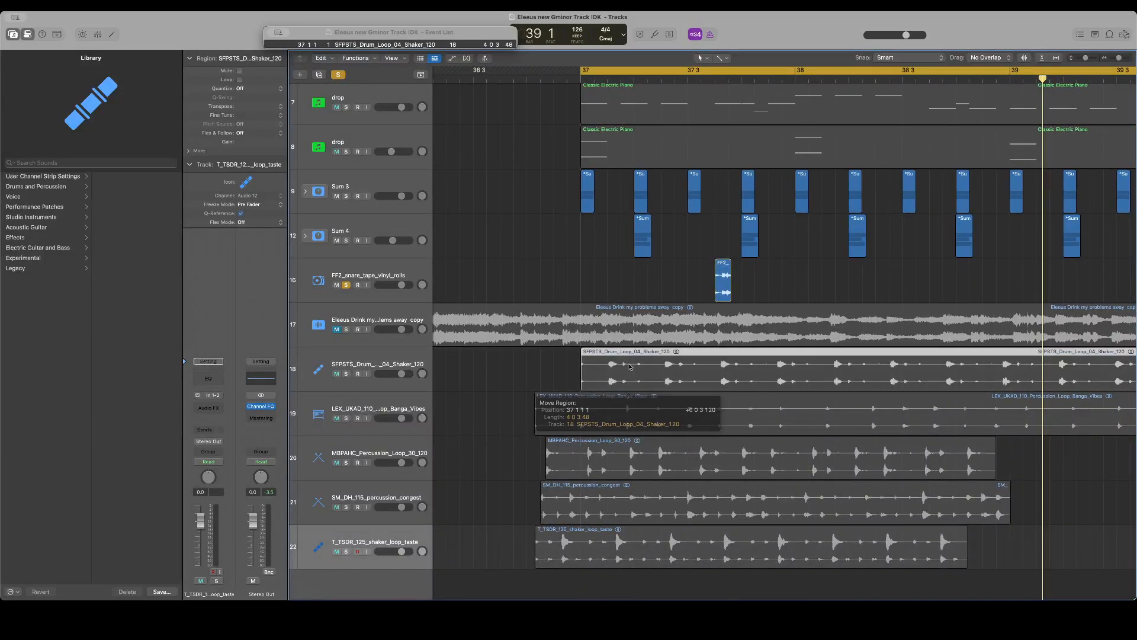
{"action": "left_click_drag", "start_coordinate": [559, 422], "coordinate": [606, 423]}
{"action": "left_click_drag", "start_coordinate": [565, 466], "coordinate": [595, 485]}
{"action": "scroll", "coordinate": [600, 465], "scroll_direction": "down", "scroll_amount": 1}
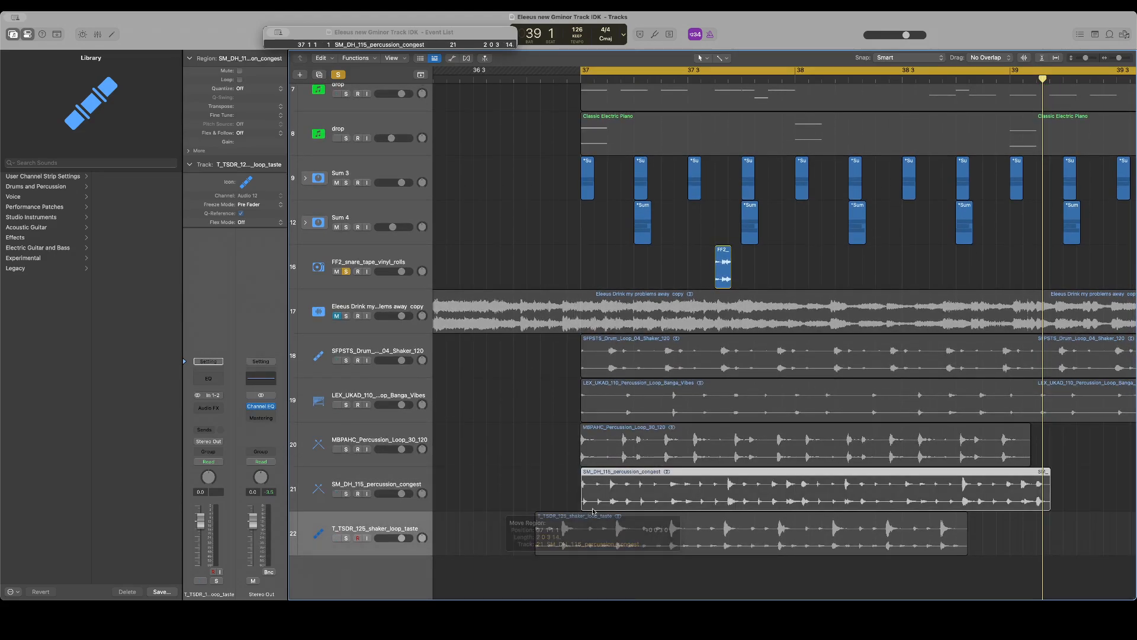
{"action": "left_click_drag", "start_coordinate": [578, 526], "coordinate": [615, 527]}
Time-stretch the SFPSTS_Drum_Loop_04_Shaker_120 region to a length of four bars, ending at bar 41, and solo its track
{"action": "scroll", "coordinate": [618, 522], "scroll_direction": "right", "scroll_amount": 10}
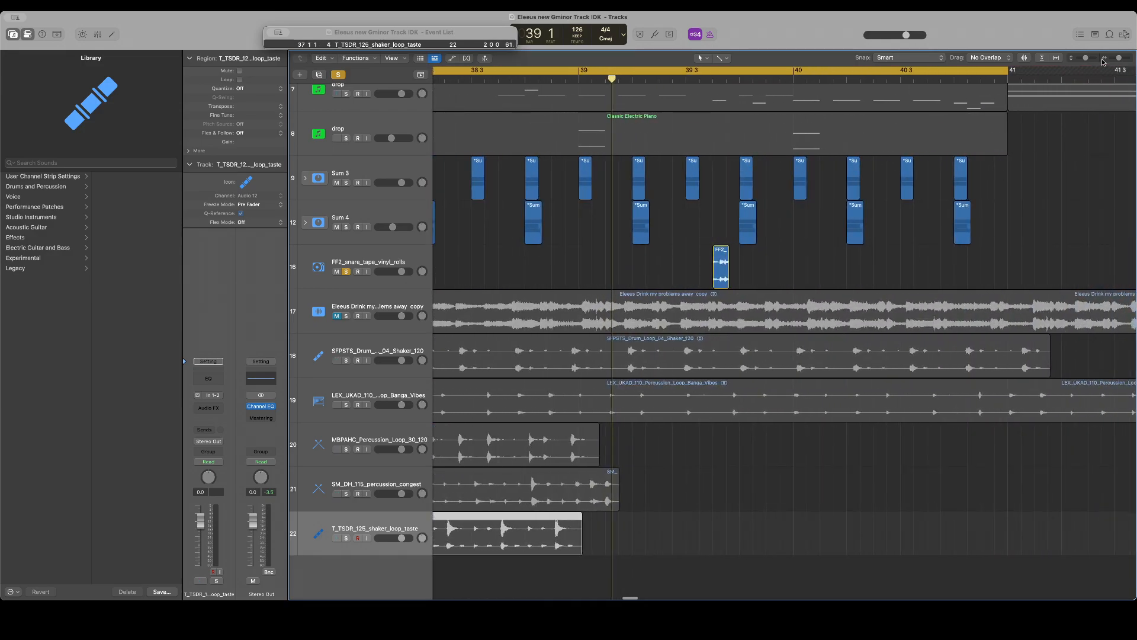
{"action": "left_click_drag", "start_coordinate": [1119, 58], "coordinate": [1119, 59]}
{"action": "scroll", "coordinate": [955, 232], "scroll_direction": "left", "scroll_amount": 6}
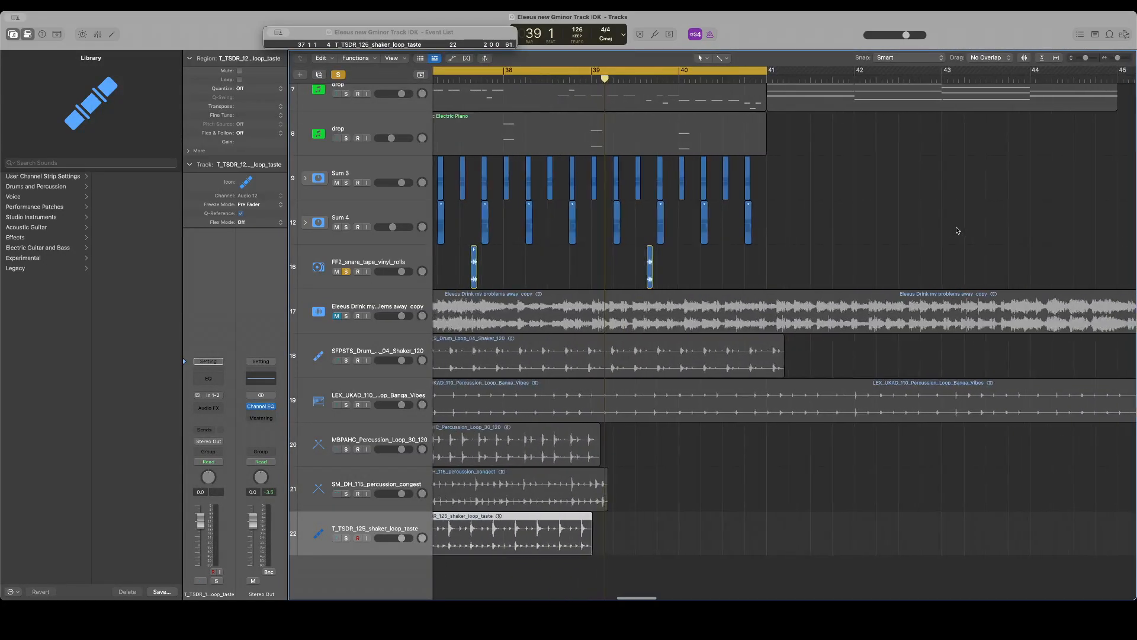
{"action": "scroll", "coordinate": [851, 369], "scroll_direction": "right", "scroll_amount": 3}
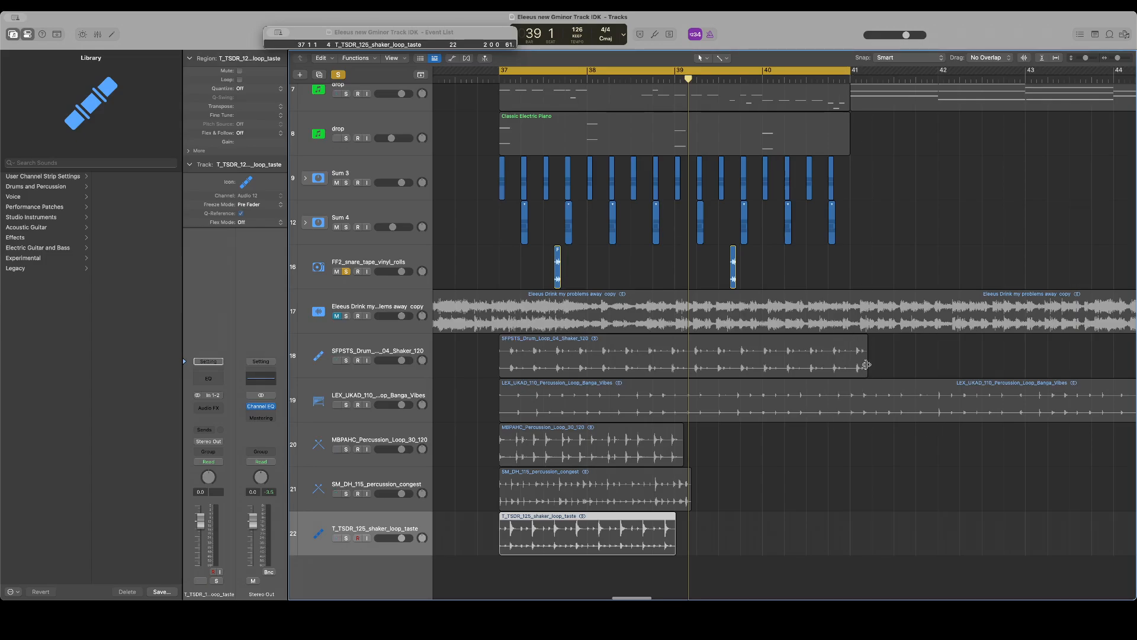
{"action": "left_click_drag", "start_coordinate": [867, 364], "coordinate": [850, 364]}
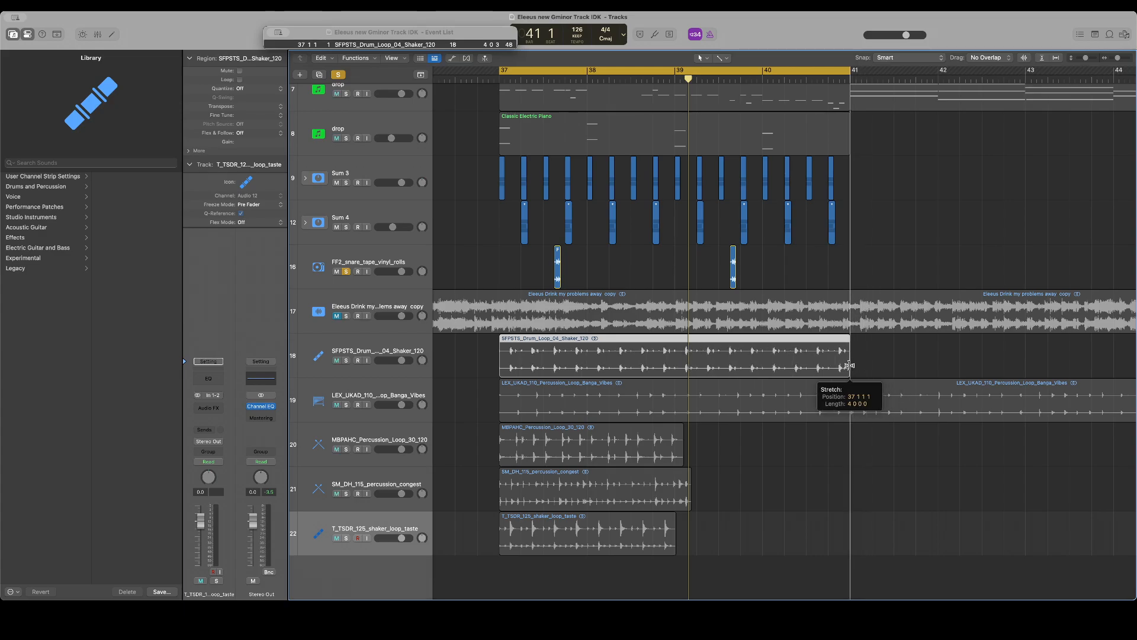
{"action": "left_click", "coordinate": [346, 361]}
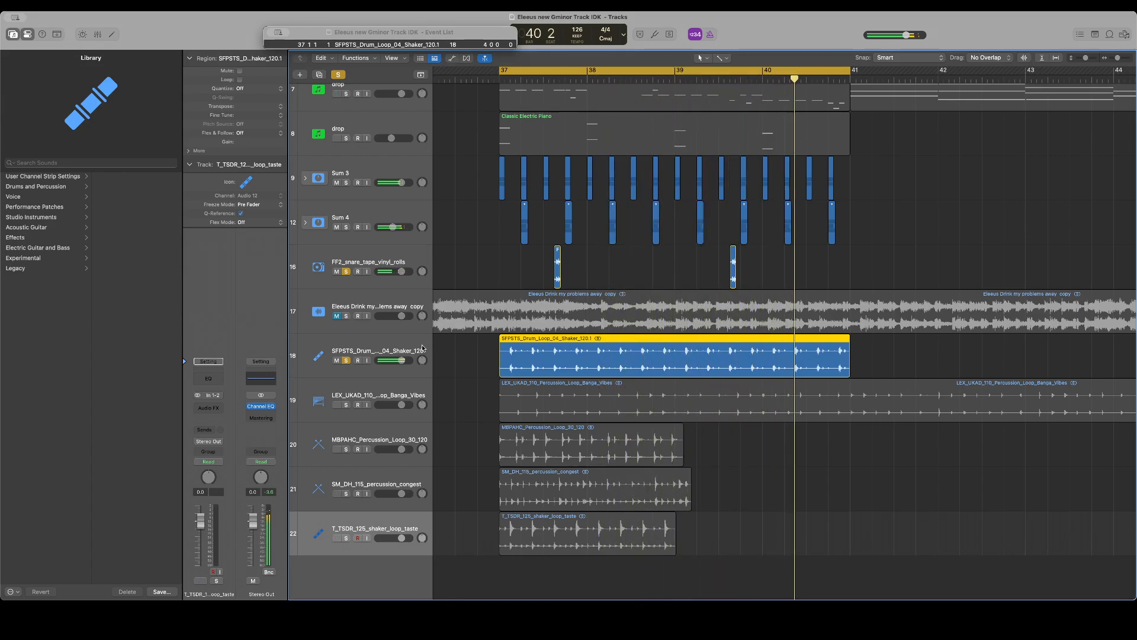
Set the project tempo to 110 and enable Flex Time - Monophonic on the LEX_UKAD_110 percussion loop track
{"action": "scroll", "coordinate": [423, 348], "scroll_direction": "right", "scroll_amount": 10}
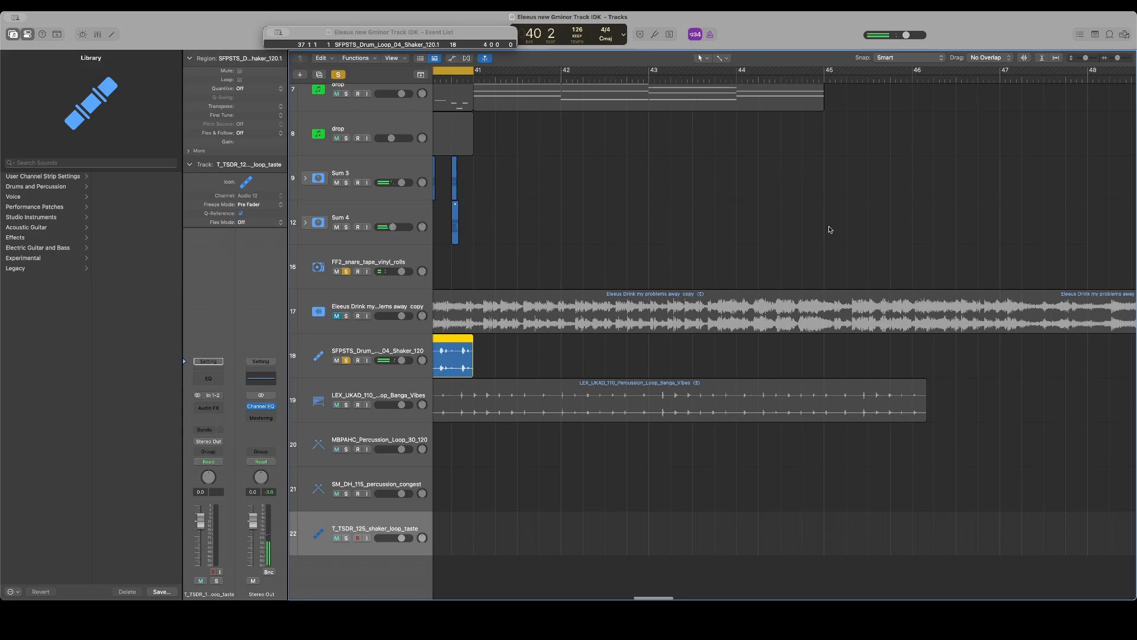
{"action": "left_click_drag", "start_coordinate": [1119, 58], "coordinate": [1116, 59]}
{"action": "scroll", "coordinate": [800, 209], "scroll_direction": "left", "scroll_amount": 5}
{"action": "scroll", "coordinate": [800, 208], "scroll_direction": "left", "scroll_amount": 3}
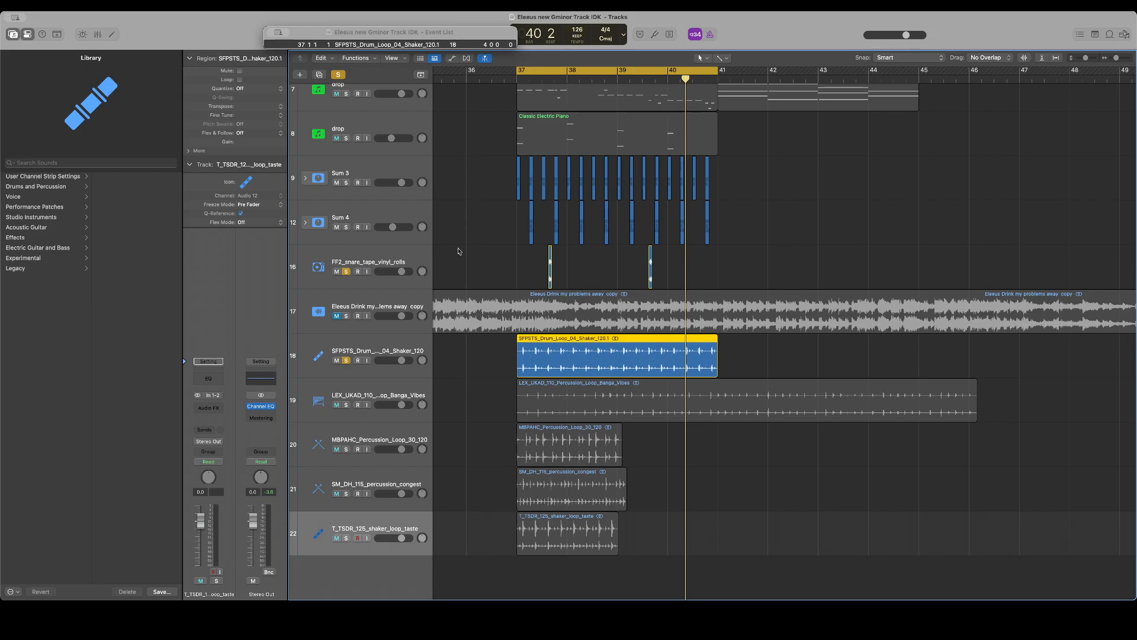
{"action": "left_click_drag", "start_coordinate": [578, 29], "coordinate": [578, 41]}
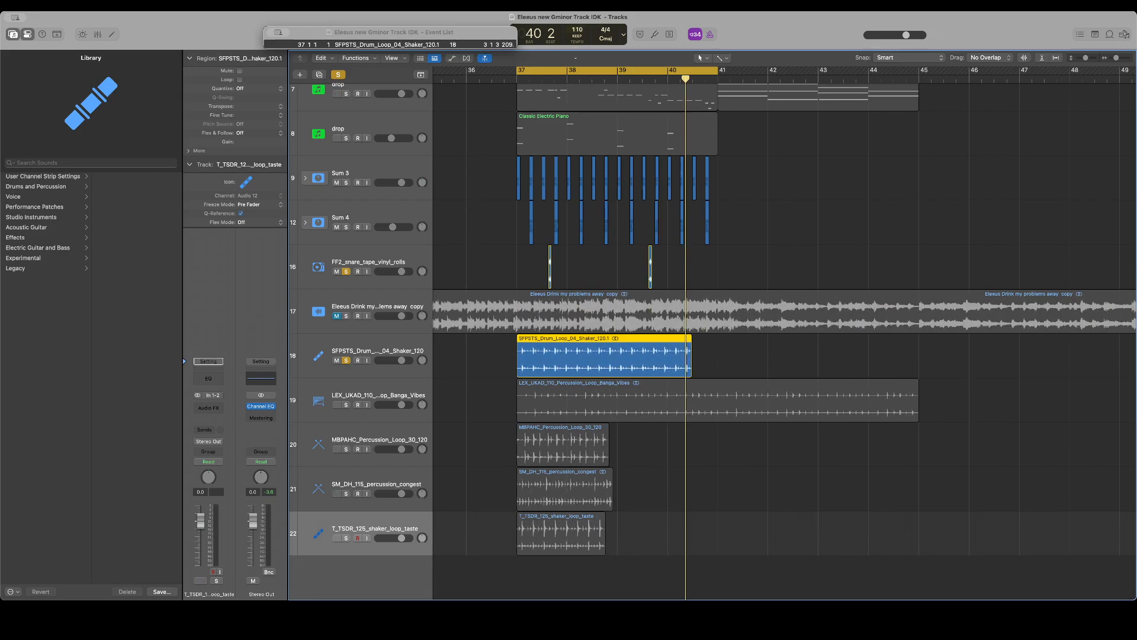
{"action": "key", "text": "super+f"}
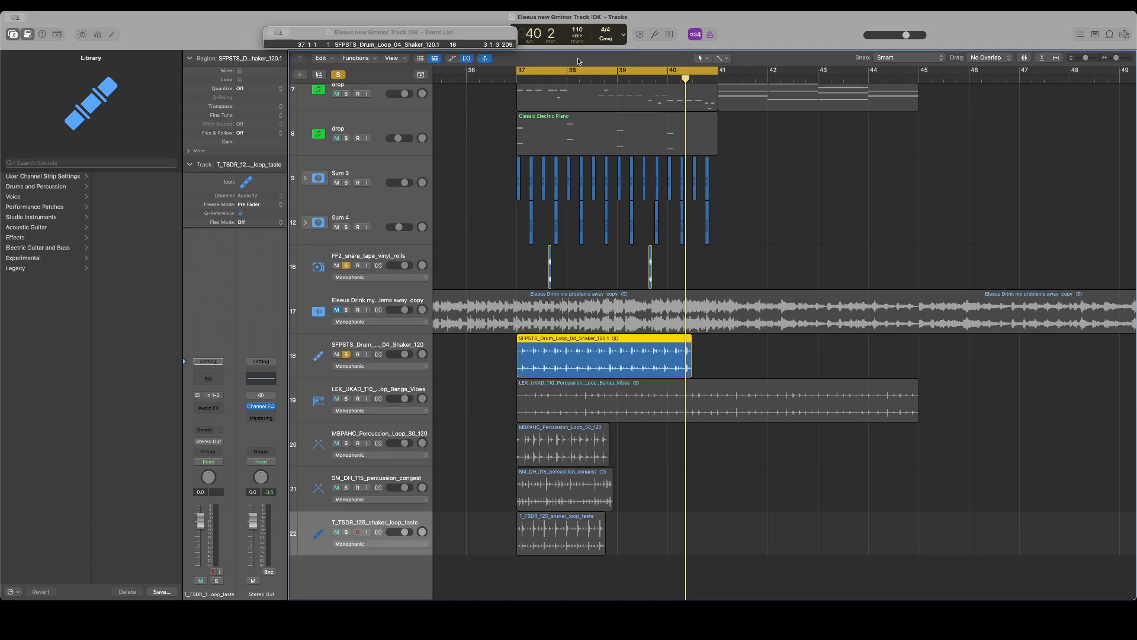
{"action": "left_click", "coordinate": [379, 400]}
{"action": "left_click", "coordinate": [387, 413]}
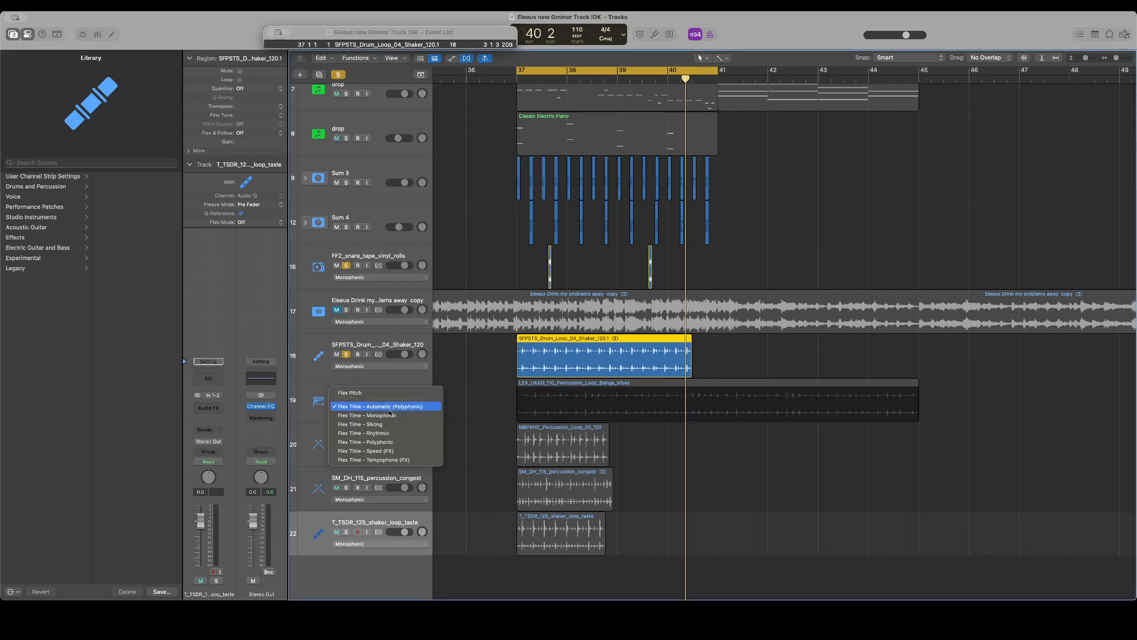
{"action": "left_click", "coordinate": [388, 414]}
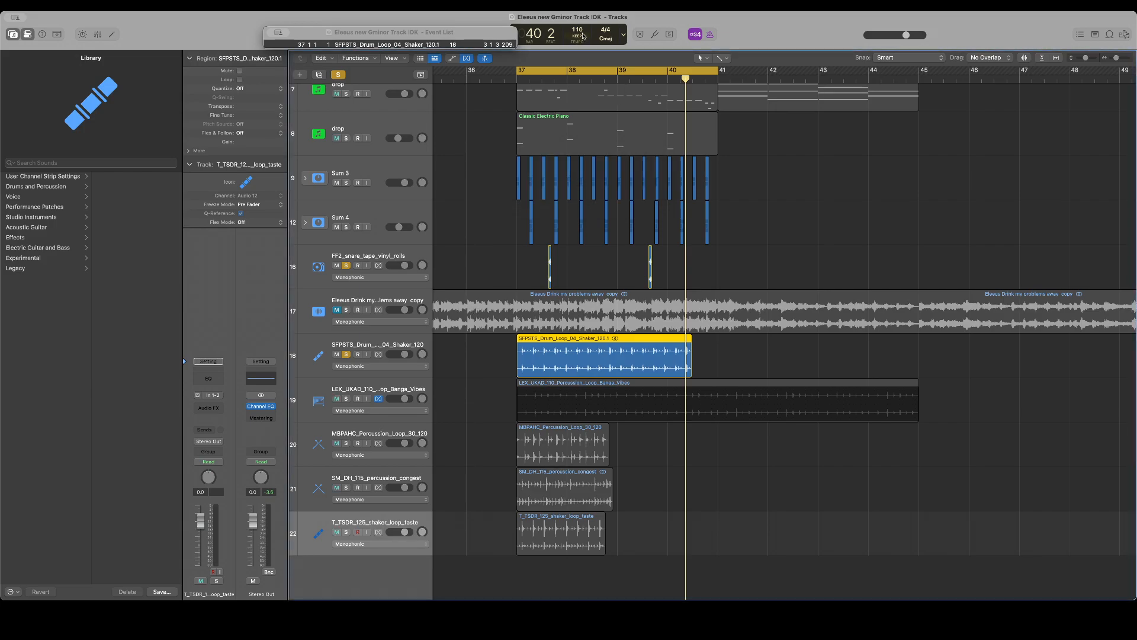
Set the project tempo to 128 and audition the LEX percussion loop with the drums, with and without the shaker
{"action": "left_click_drag", "start_coordinate": [577, 29], "coordinate": [583, 1]}
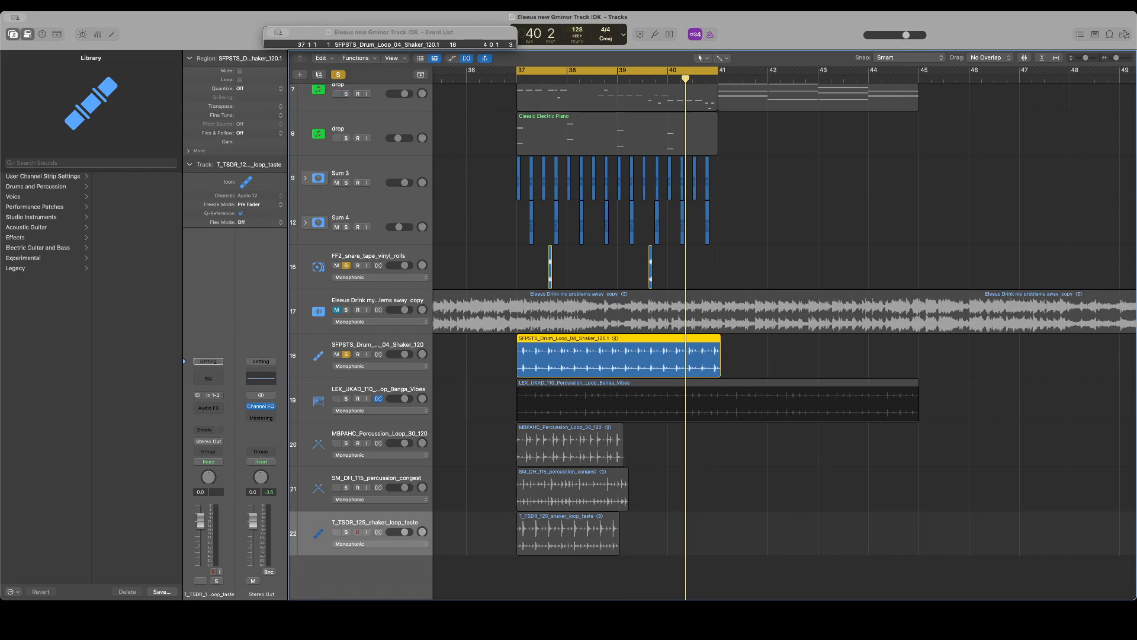
{"action": "scroll", "coordinate": [639, 220], "scroll_direction": "up", "scroll_amount": 5}
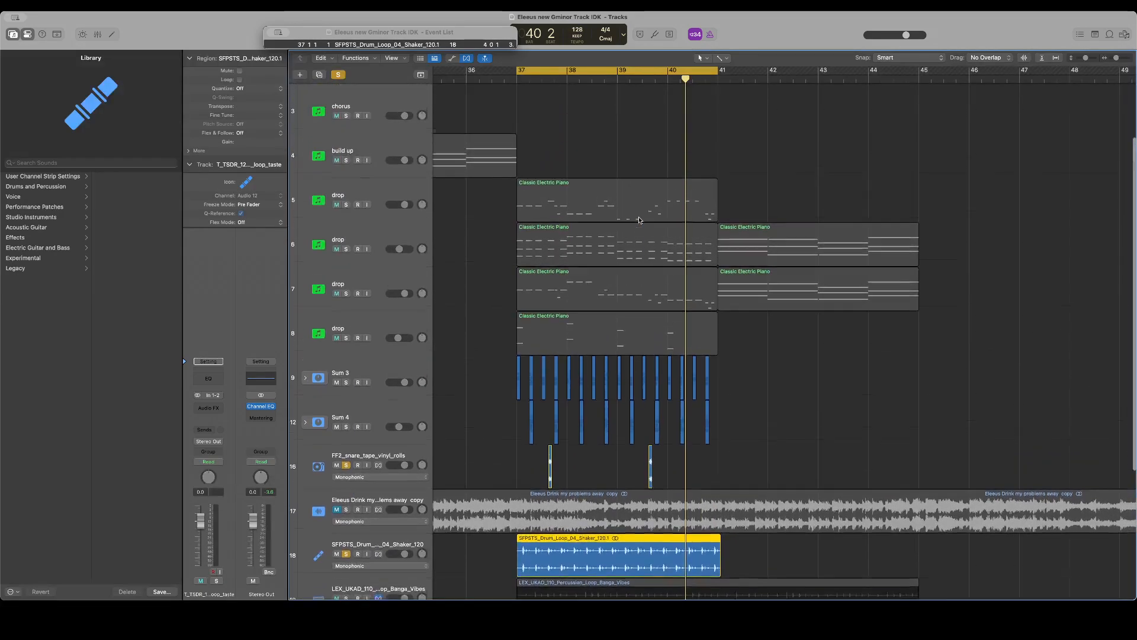
{"action": "scroll", "coordinate": [639, 220], "scroll_direction": "down", "scroll_amount": 4}
{"action": "key", "text": "space"}
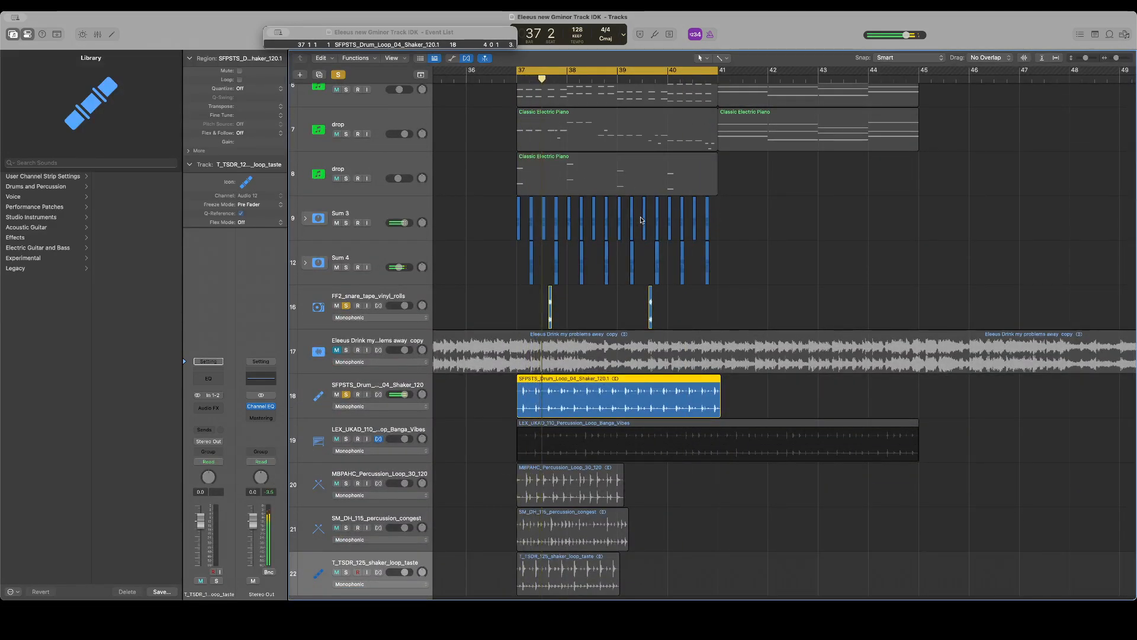
{"action": "left_click", "coordinate": [348, 439]}
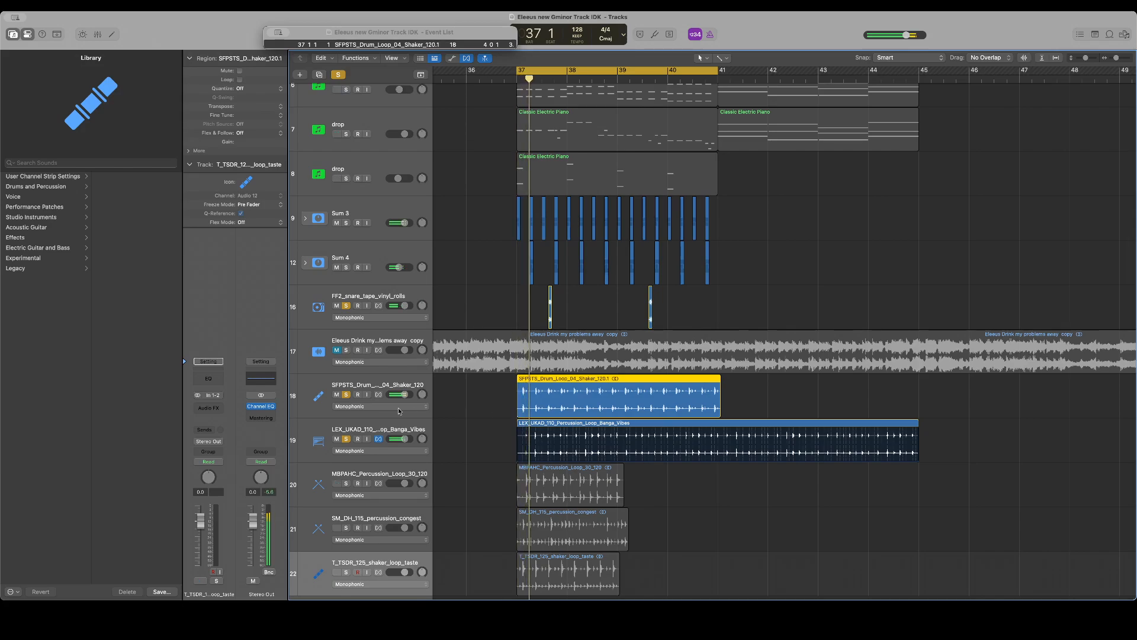
{"action": "left_click", "coordinate": [346, 394]}
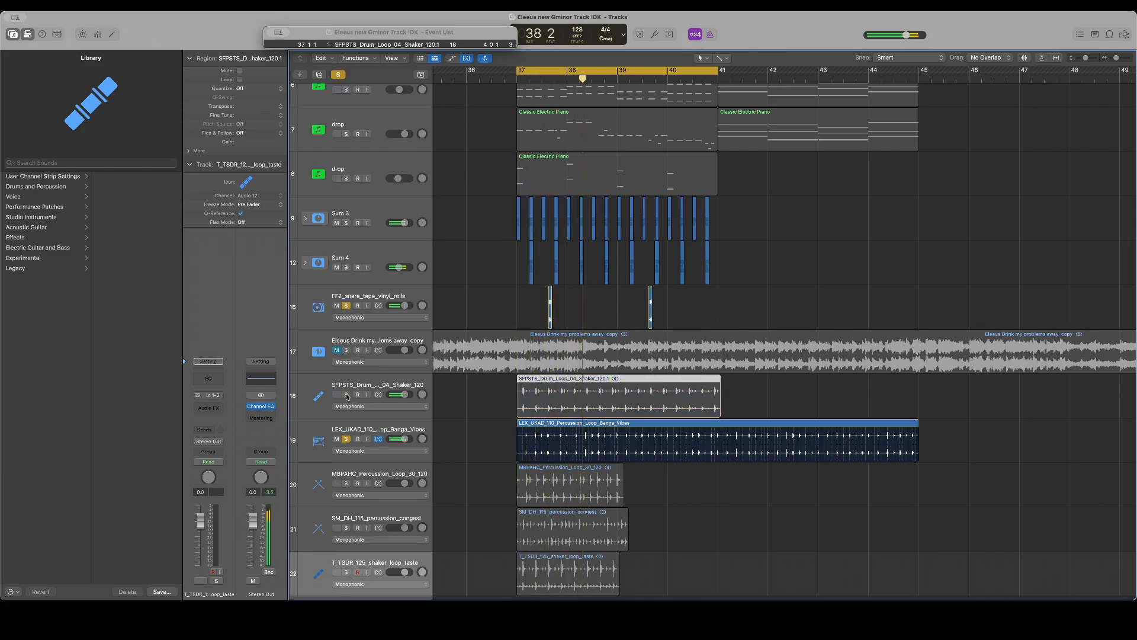
{"action": "left_click", "coordinate": [346, 394]}
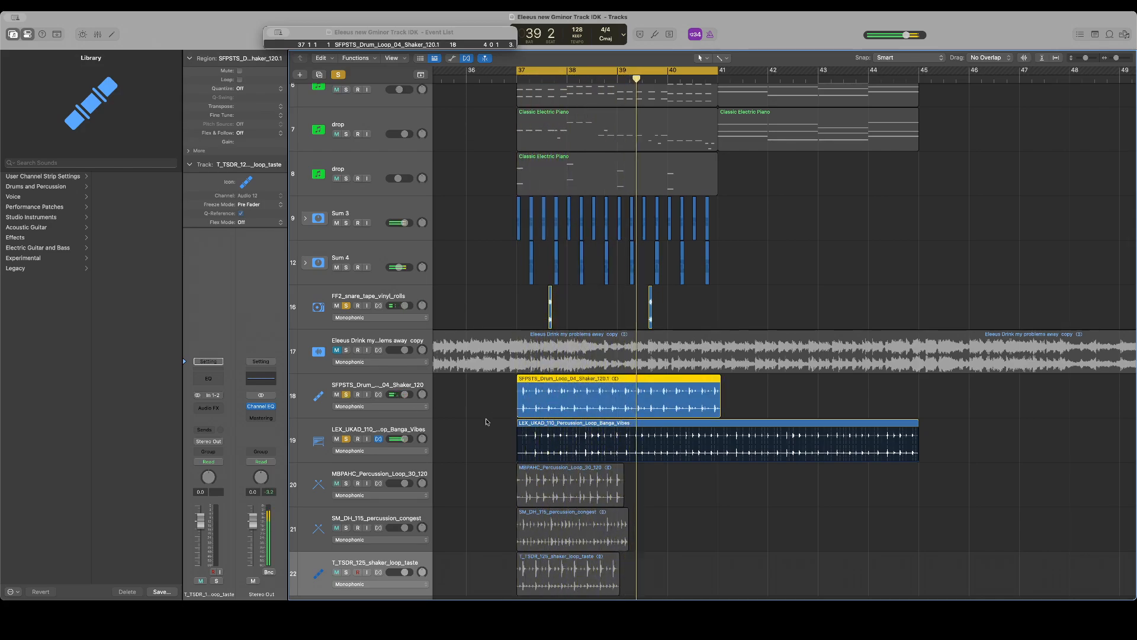
Time-stretch the MBPAHC, SM_DH and T_TSDR loop regions to about two bars so that they end at bar 39
{"action": "scroll", "coordinate": [555, 436], "scroll_direction": "down", "scroll_amount": 2}
{"action": "scroll", "coordinate": [614, 468], "scroll_direction": "up", "scroll_amount": 1}
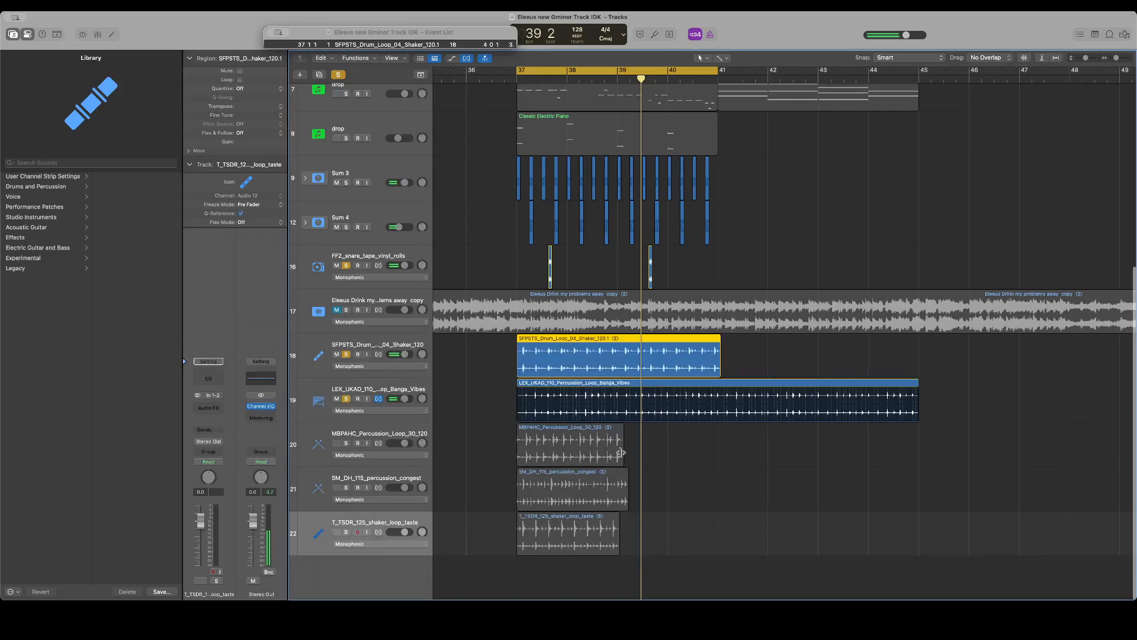
{"action": "left_click_drag", "start_coordinate": [621, 451], "coordinate": [617, 450]}
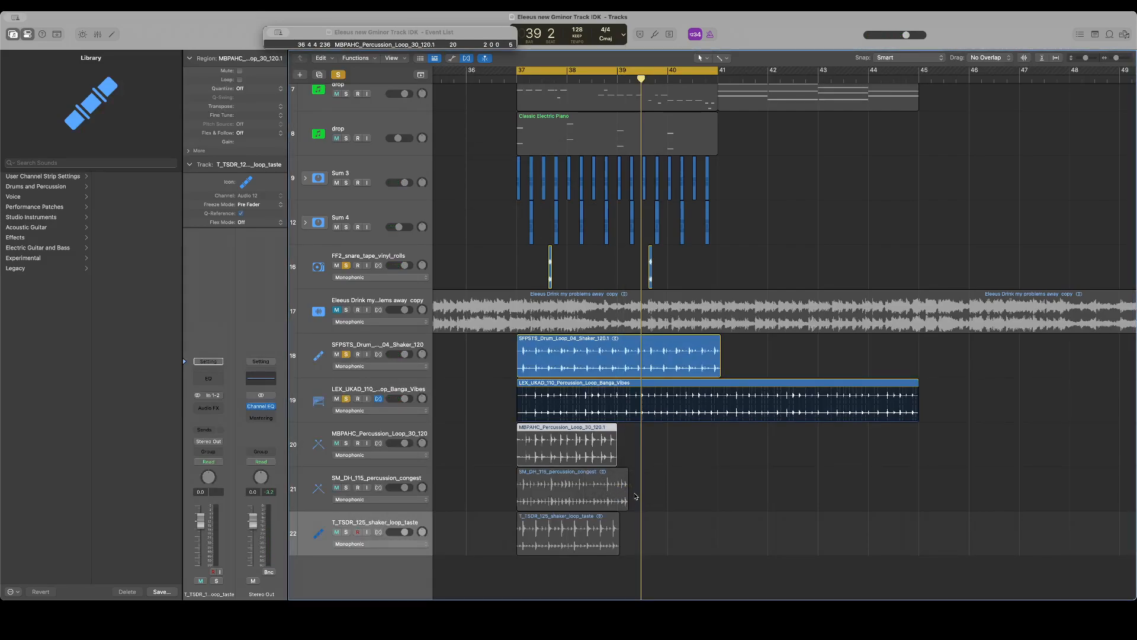
{"action": "left_click_drag", "start_coordinate": [627, 493], "coordinate": [616, 498]}
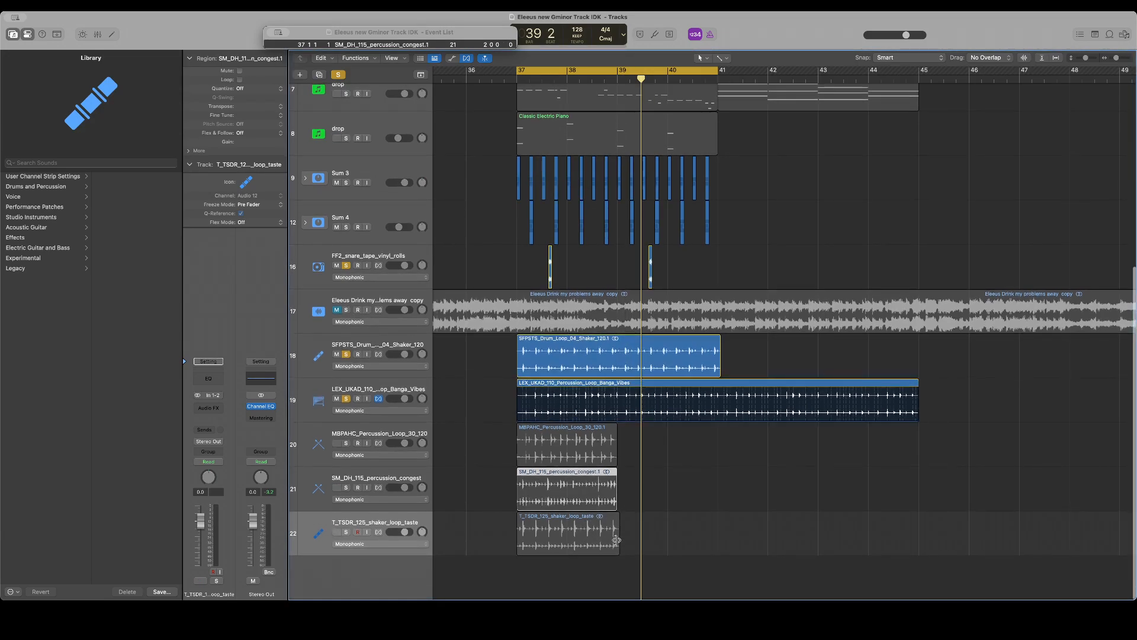
{"action": "left_click_drag", "start_coordinate": [619, 547], "coordinate": [607, 549]}
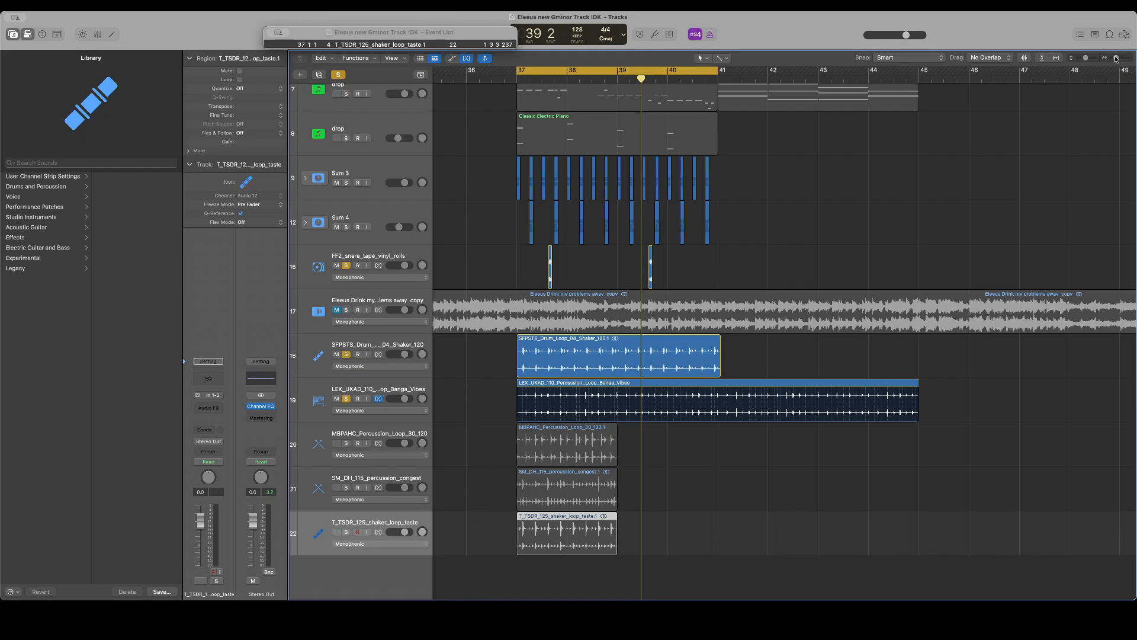
Unsolo the LEX percussion track and lower the SFPSTS shaker track's volume to about -1.8 dB during playback
{"action": "left_click_drag", "start_coordinate": [1117, 59], "coordinate": [1119, 59]}
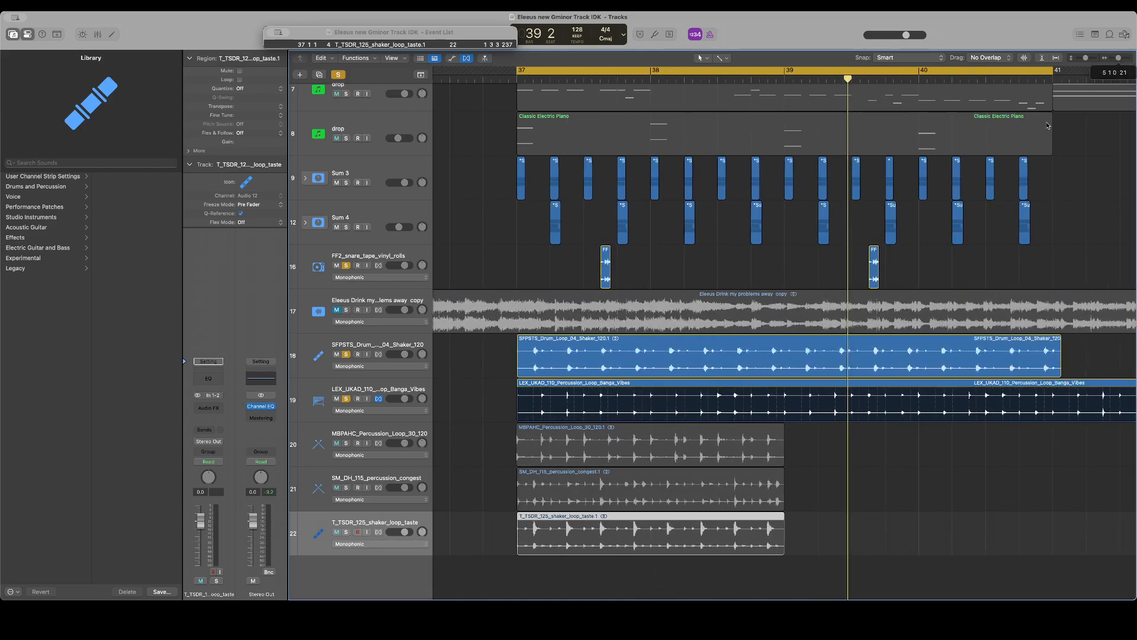
{"action": "left_click", "coordinate": [346, 399]}
{"action": "key", "text": "space"}
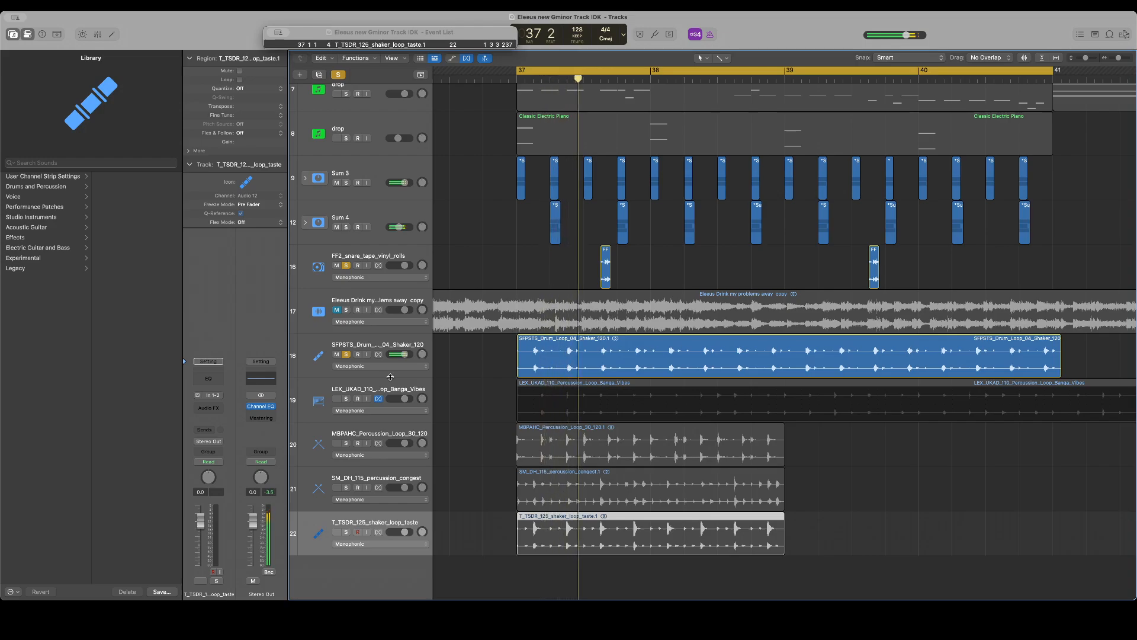
{"action": "left_click", "coordinate": [401, 340]}
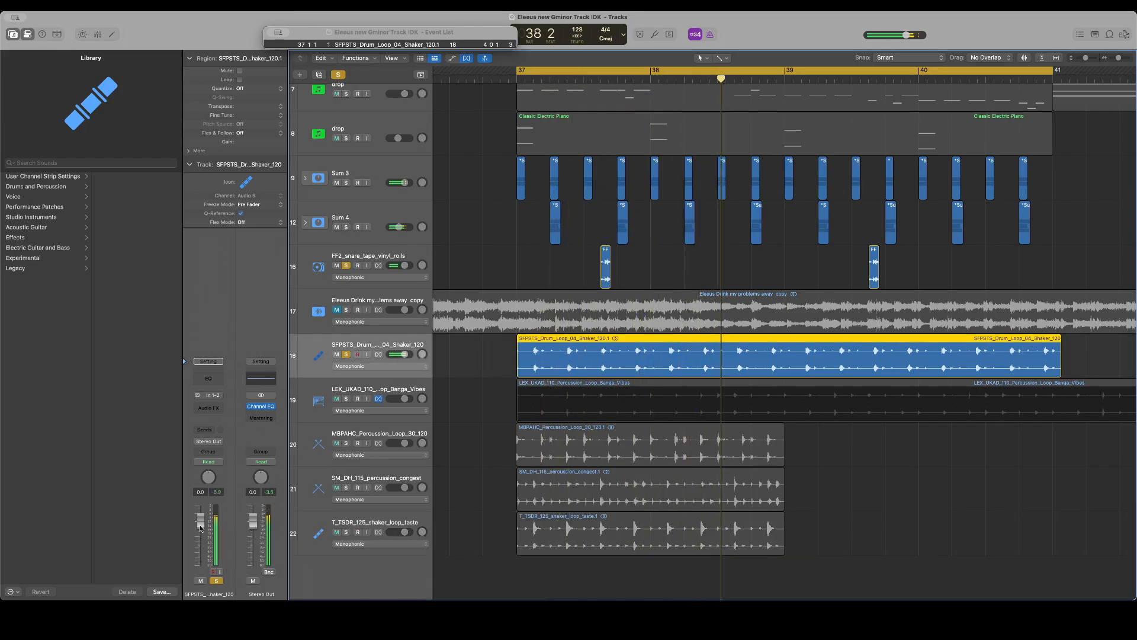
{"action": "left_click_drag", "start_coordinate": [202, 528], "coordinate": [203, 531]}
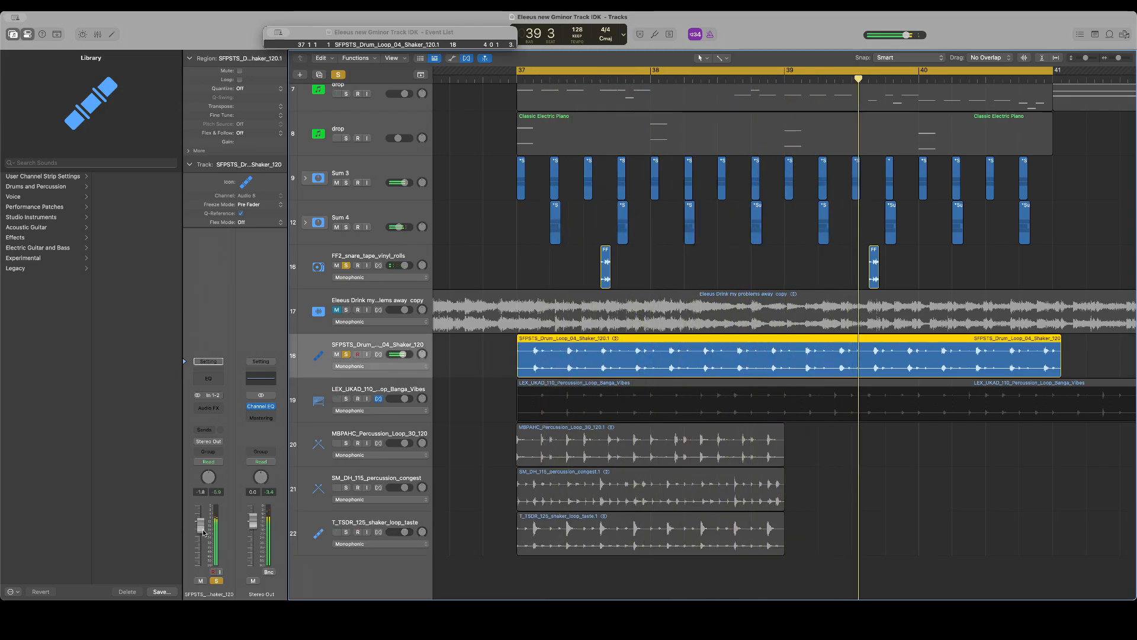
{"action": "key", "text": "space"}
{"action": "key", "text": "space"}
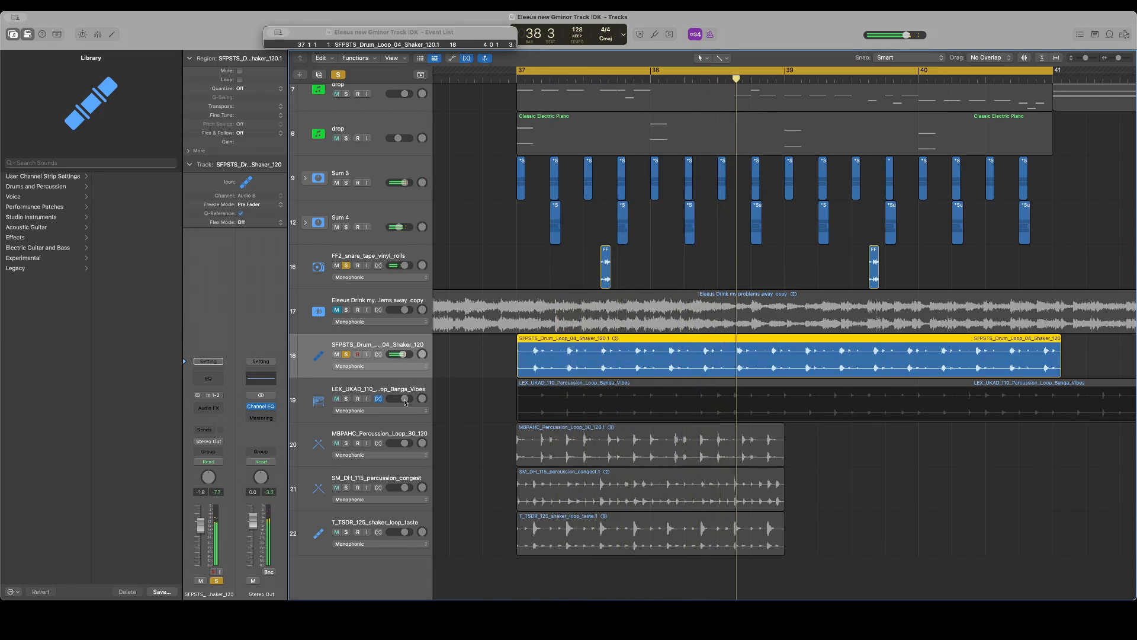
{"action": "key", "text": "space"}
Time-stretch the SFPSTS shaker region to exactly four bars, ending at bar 41, and play it with the drums
{"action": "scroll", "coordinate": [460, 396], "scroll_direction": "right", "scroll_amount": 1}
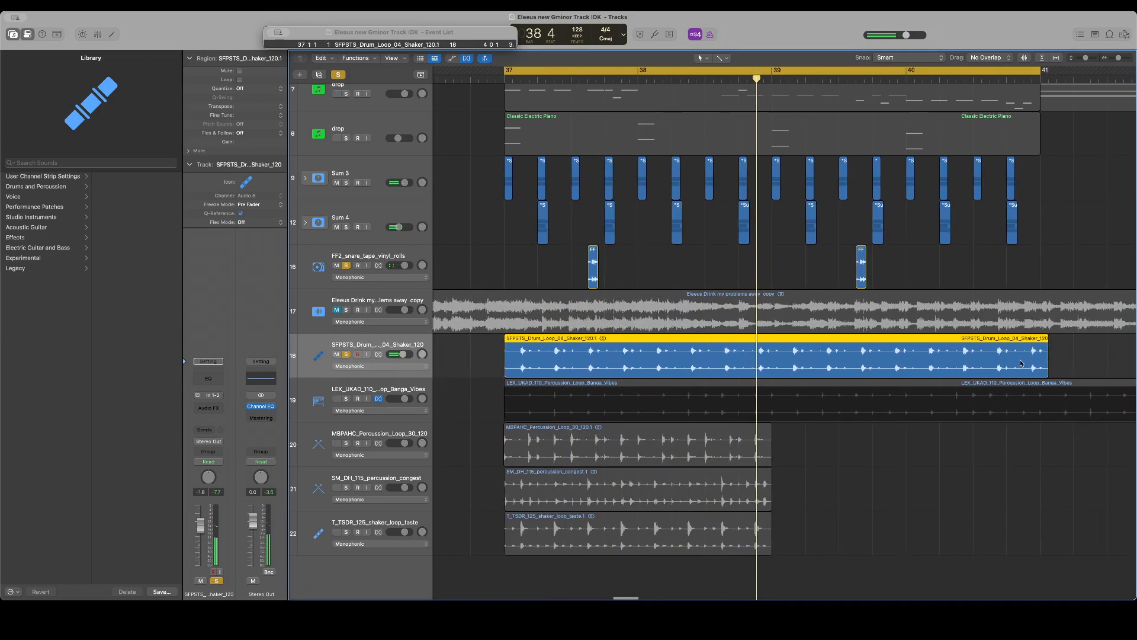
{"action": "left_click_drag", "start_coordinate": [1047, 363], "coordinate": [1040, 363]}
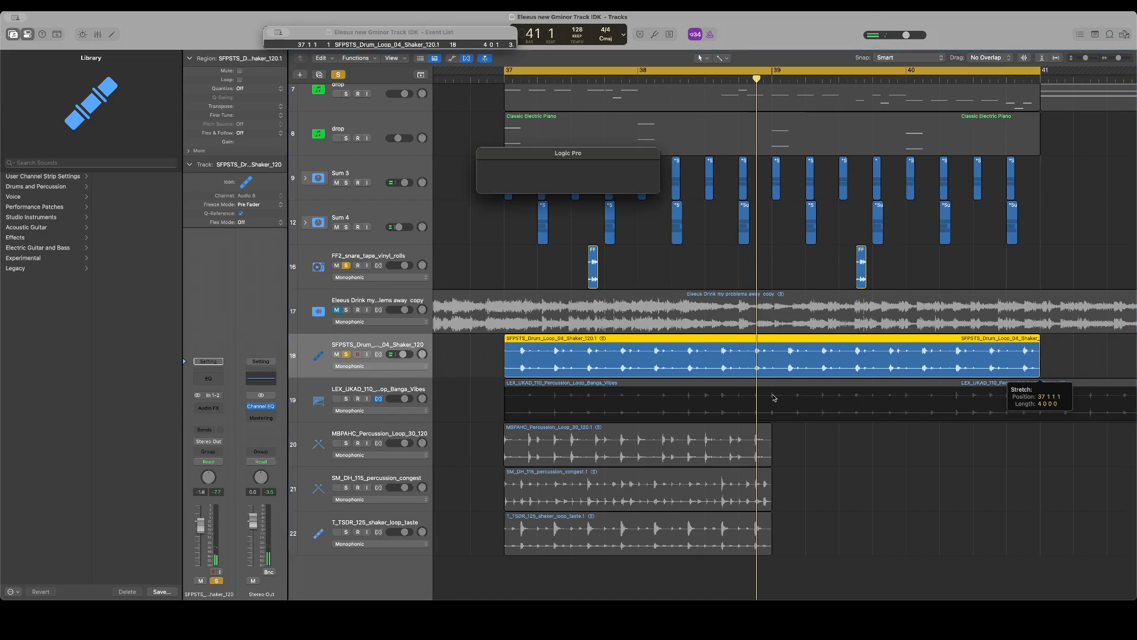
{"action": "key", "text": "space"}
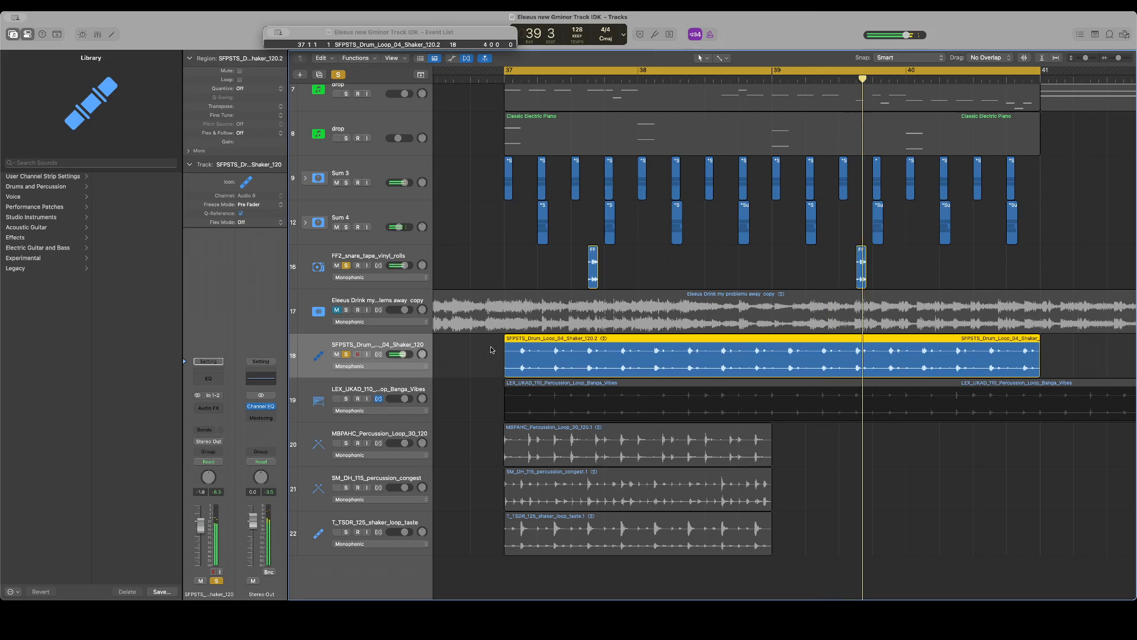
{"action": "key", "text": "space"}
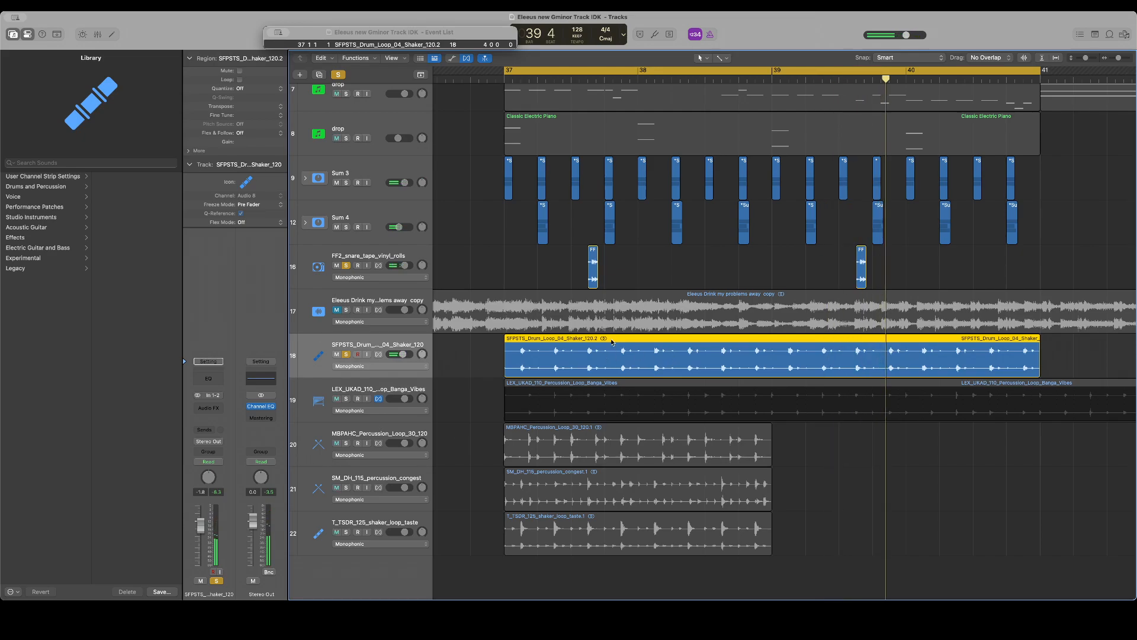
Move the LEX_UKAD_110 percussion loop track below the T_TSDR_125_shaker_loop_taste track
{"action": "scroll", "coordinate": [557, 418], "scroll_direction": "left", "scroll_amount": 1}
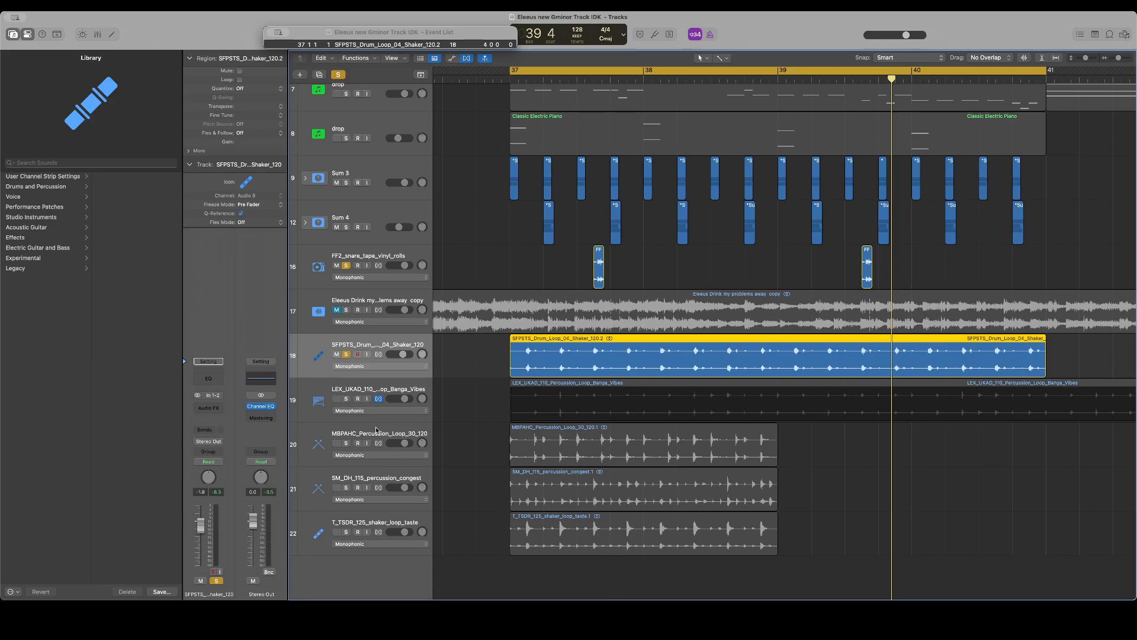
{"action": "left_click_drag", "start_coordinate": [385, 385], "coordinate": [379, 566]}
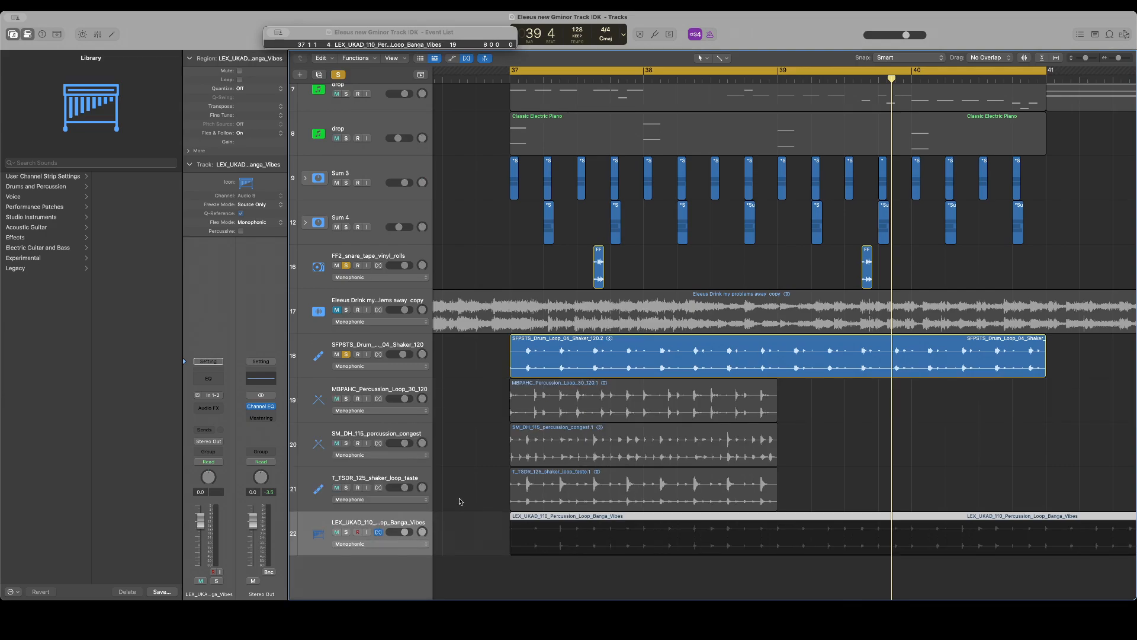
Split the SFPSTS shaker region at bar 38 and shorten its first piece to three beats, ending at bar 37 beat 4
{"action": "key", "text": "space"}
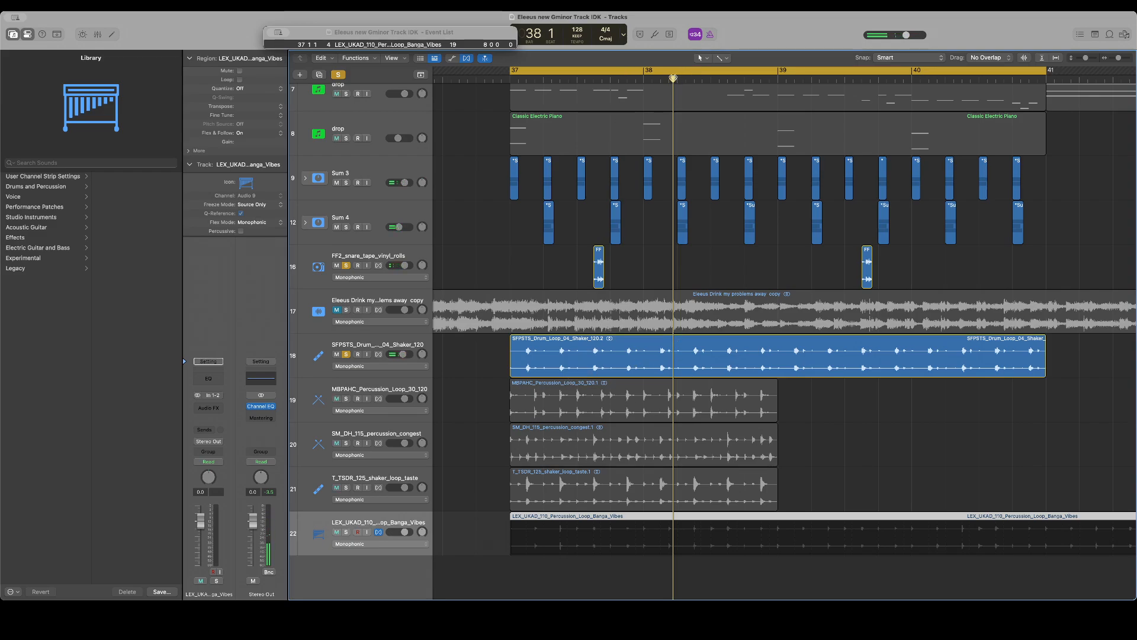
{"action": "left_click_drag", "start_coordinate": [673, 78], "coordinate": [645, 76]}
{"action": "left_click", "coordinate": [635, 363]}
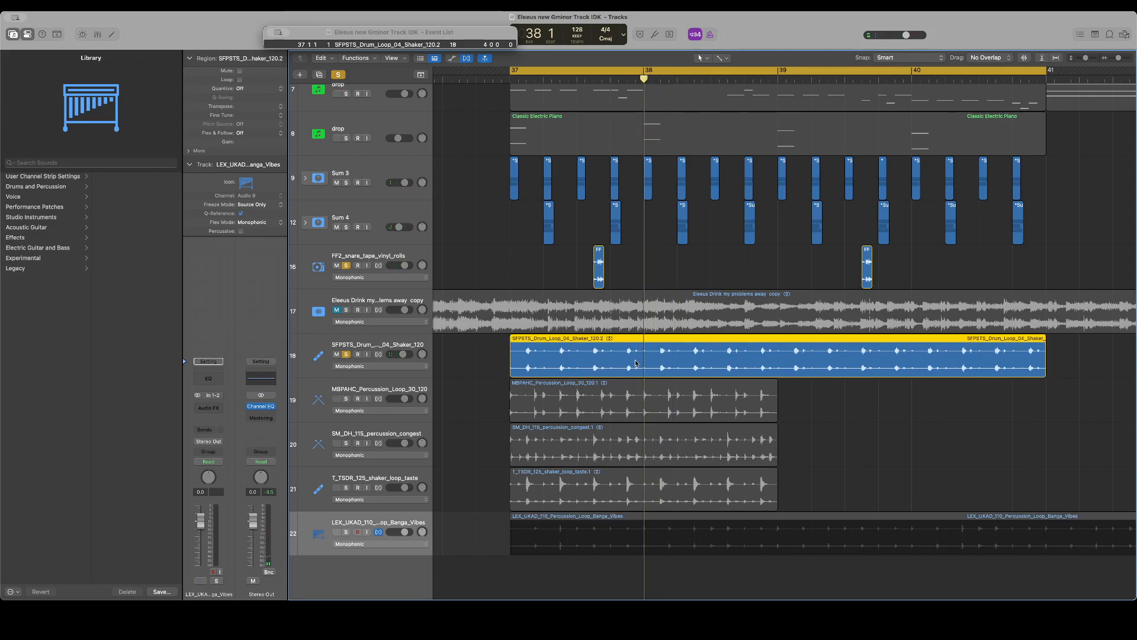
{"action": "key", "text": "super+t"}
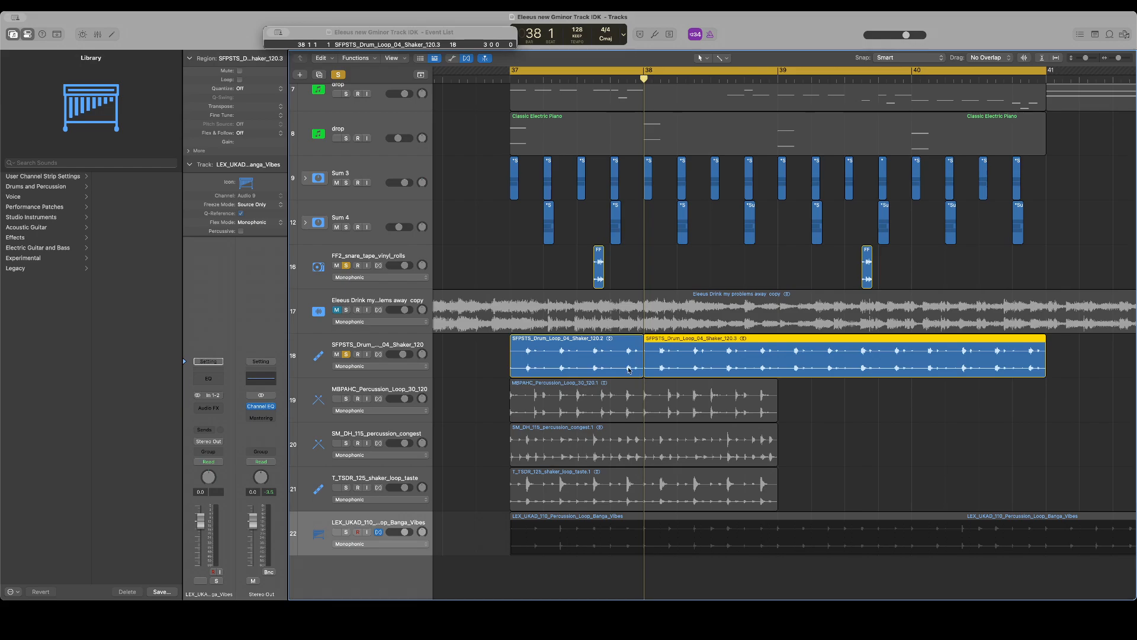
{"action": "left_click_drag", "start_coordinate": [641, 364], "coordinate": [609, 366]}
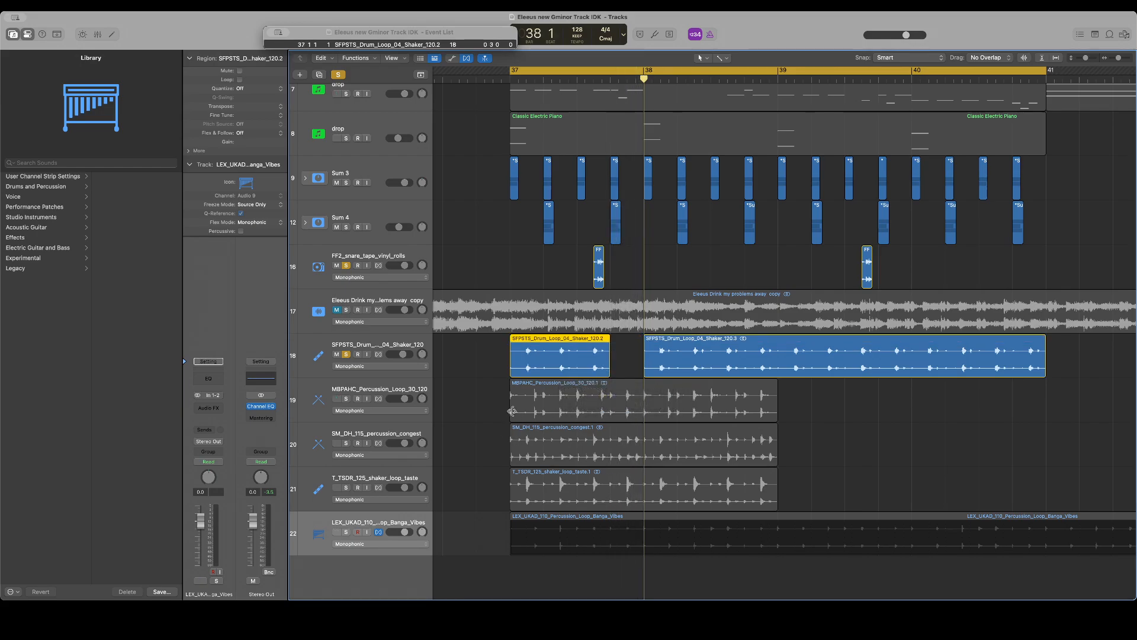
Trim the MBPAHC percussion region to start at bar 37 beat 4, and split it at bar 38 with its track soloed
{"action": "left_click_drag", "start_coordinate": [512, 411], "coordinate": [610, 409]}
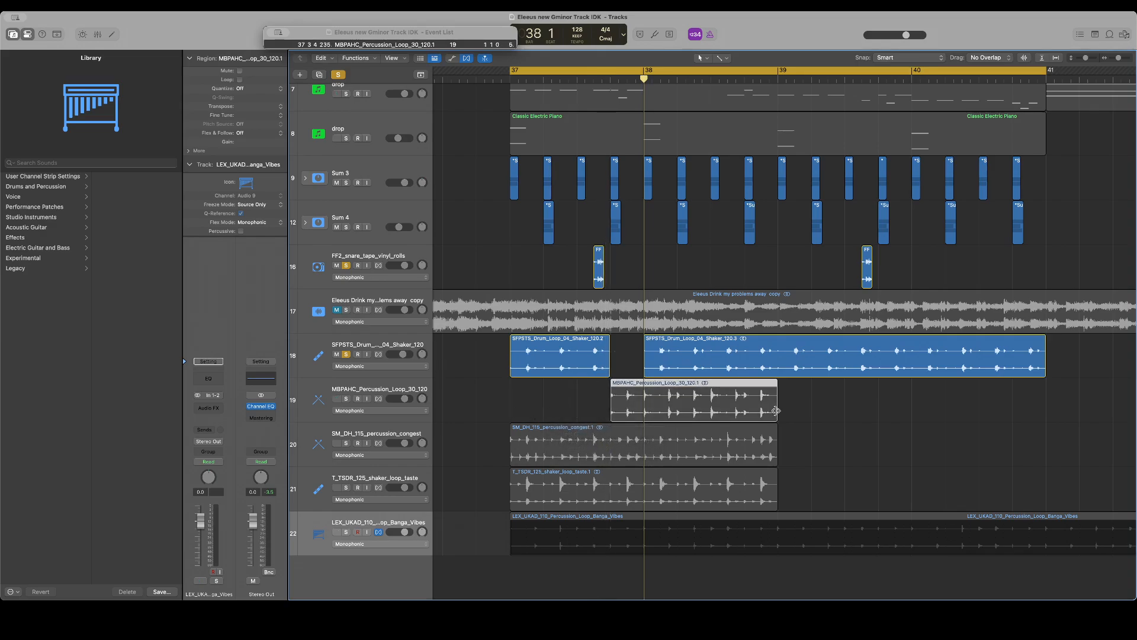
{"action": "key", "text": "space"}
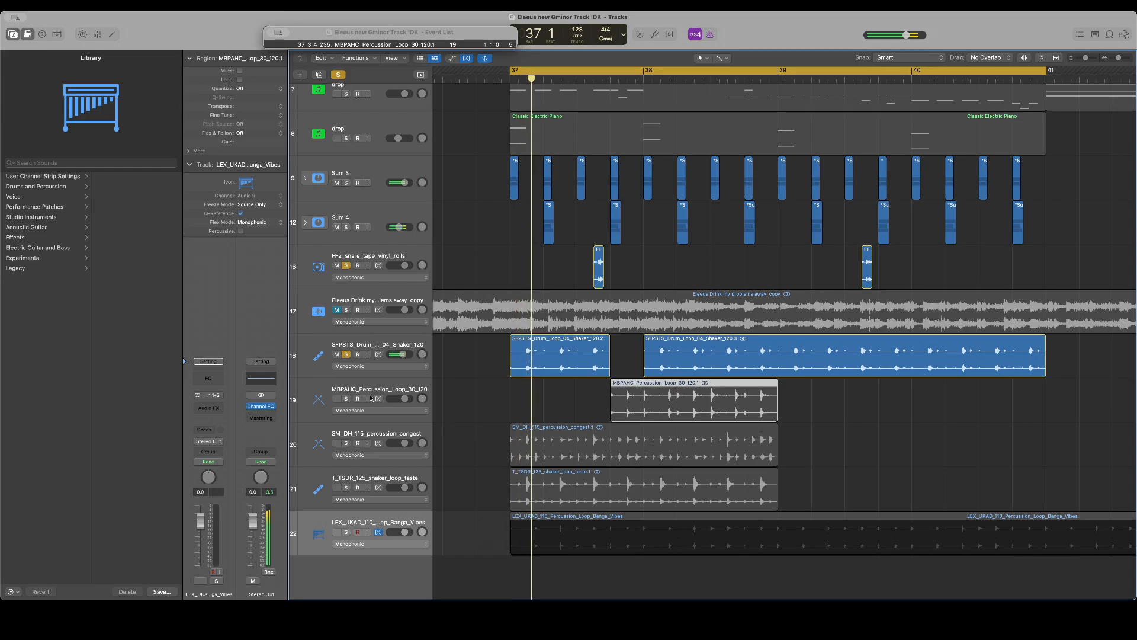
{"action": "left_click", "coordinate": [345, 399]}
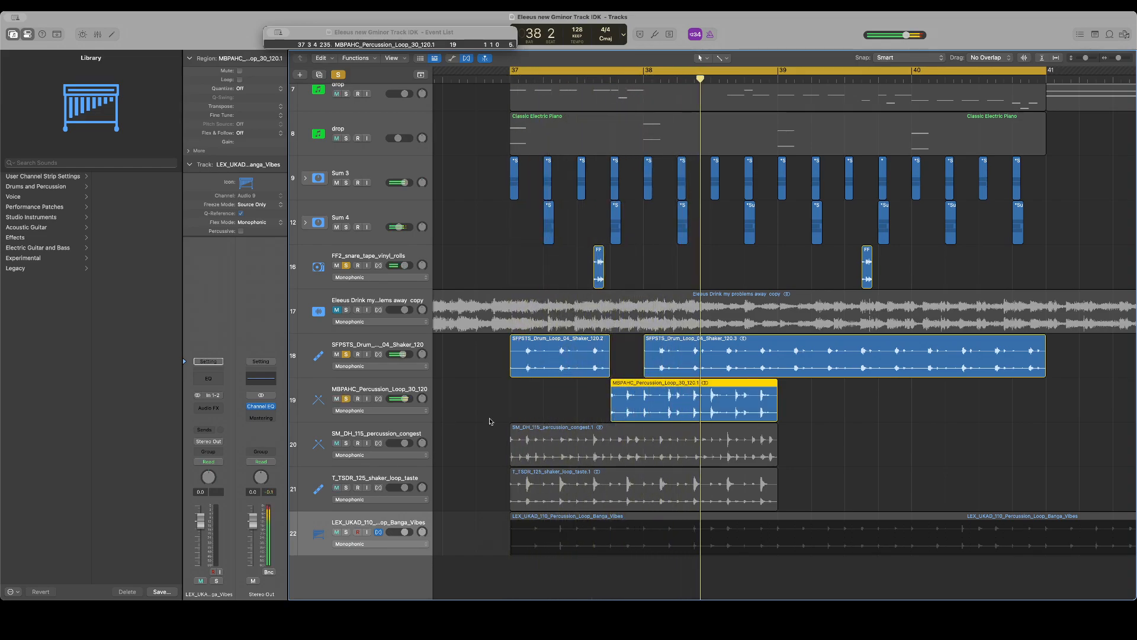
{"action": "left_click", "coordinate": [644, 77]}
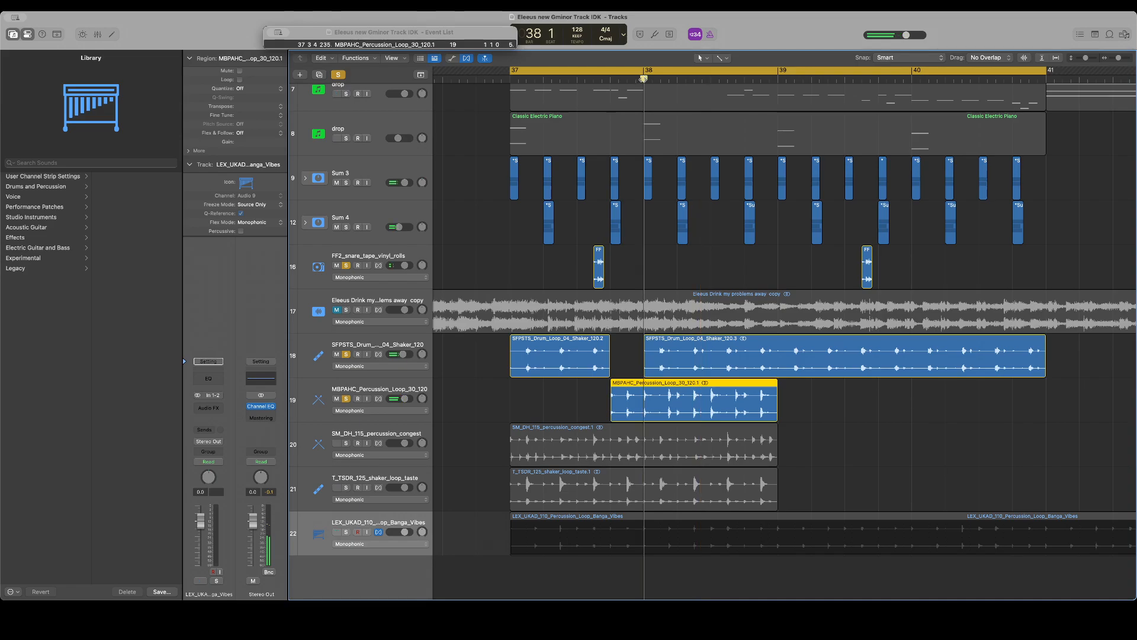
{"action": "key", "text": "super+t"}
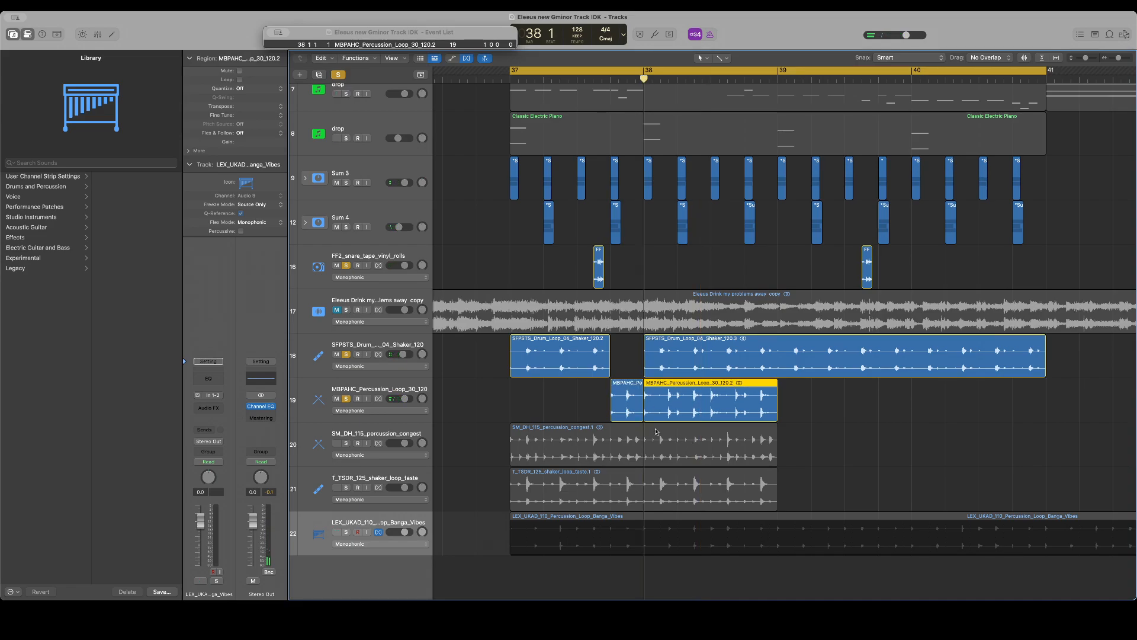
Shorten the first SFPSTS shaker piece to two beats and trim the SM_DH percussion region to start at bar 37 beat 3, split at beat 4
{"action": "left_click_drag", "start_coordinate": [607, 355], "coordinate": [566, 366]}
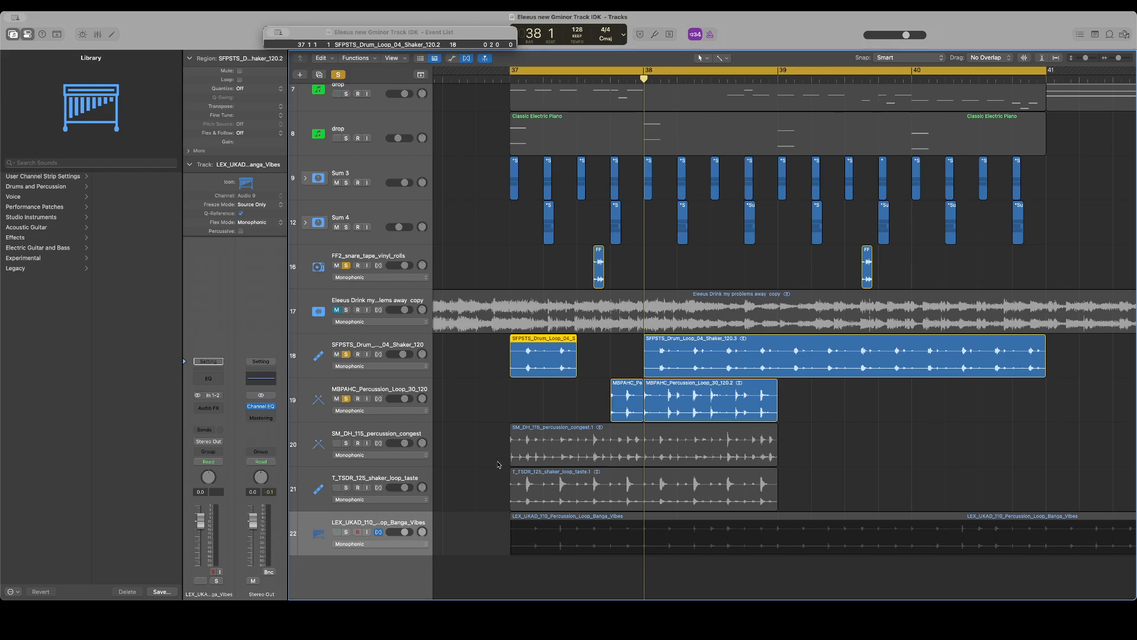
{"action": "left_click_drag", "start_coordinate": [511, 450], "coordinate": [578, 455]}
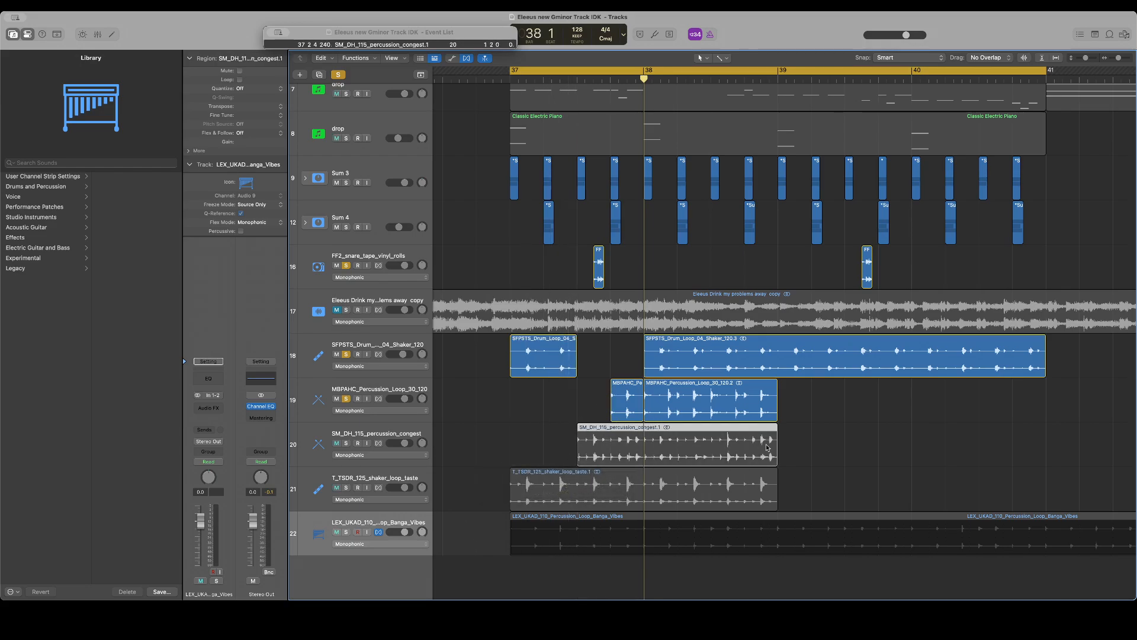
{"action": "left_click", "coordinate": [623, 70]}
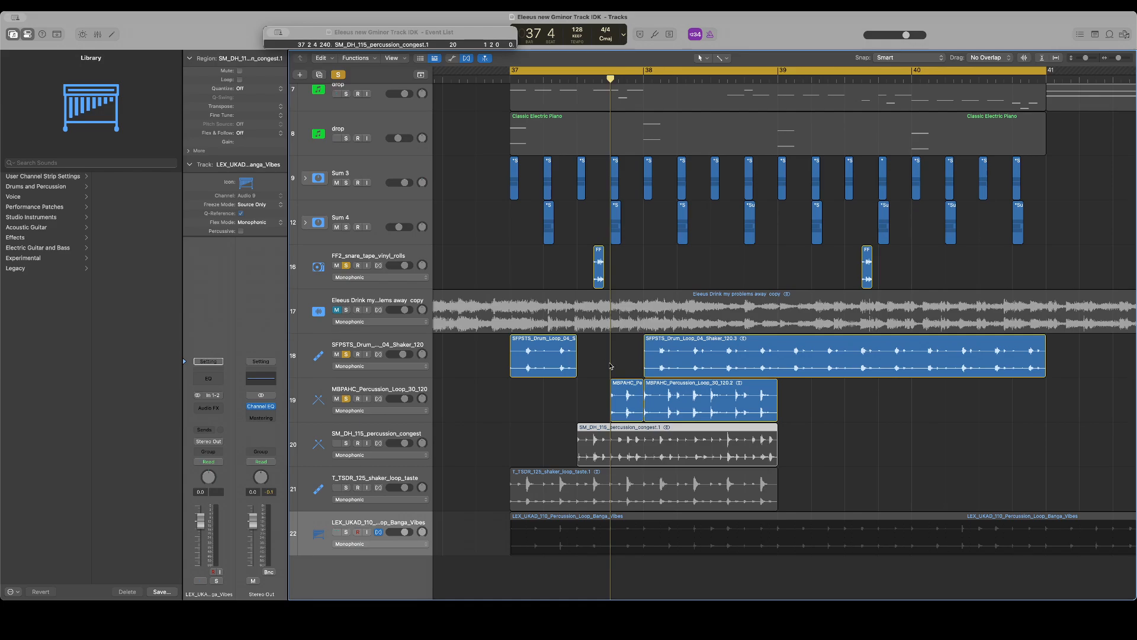
{"action": "key", "text": "super+t"}
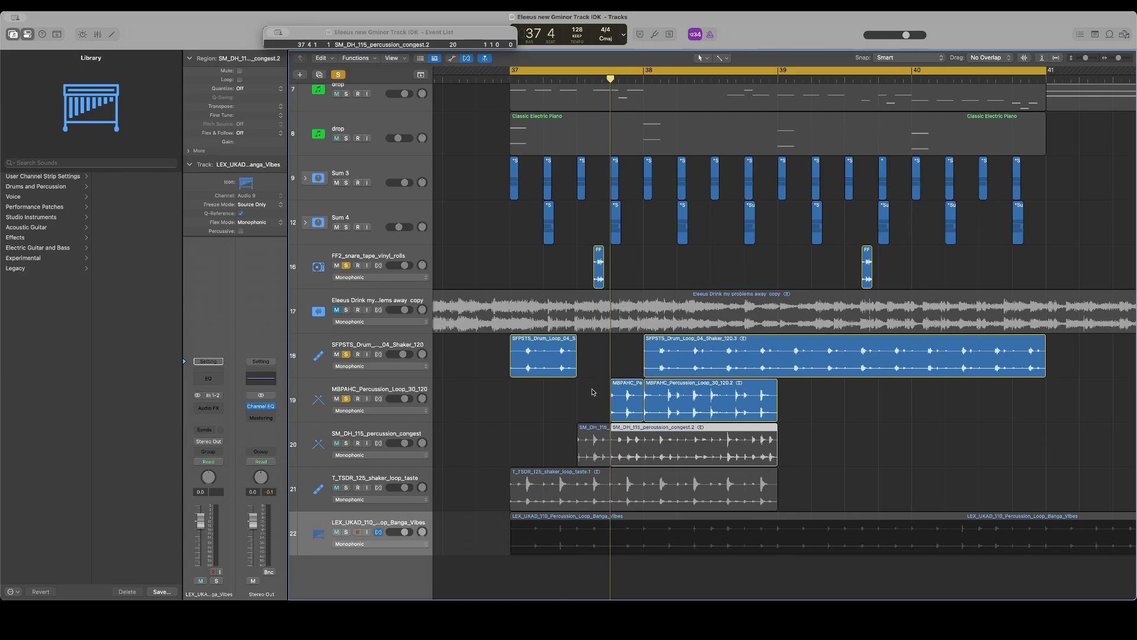
Duplicate the MBPAHC track, move the region piece starting at bar 38 onto the new track, and unsolo that track
{"action": "left_click", "coordinate": [426, 392]}
{"action": "key", "text": "super+d"}
{"action": "left_click_drag", "start_coordinate": [728, 399], "coordinate": [715, 425]}
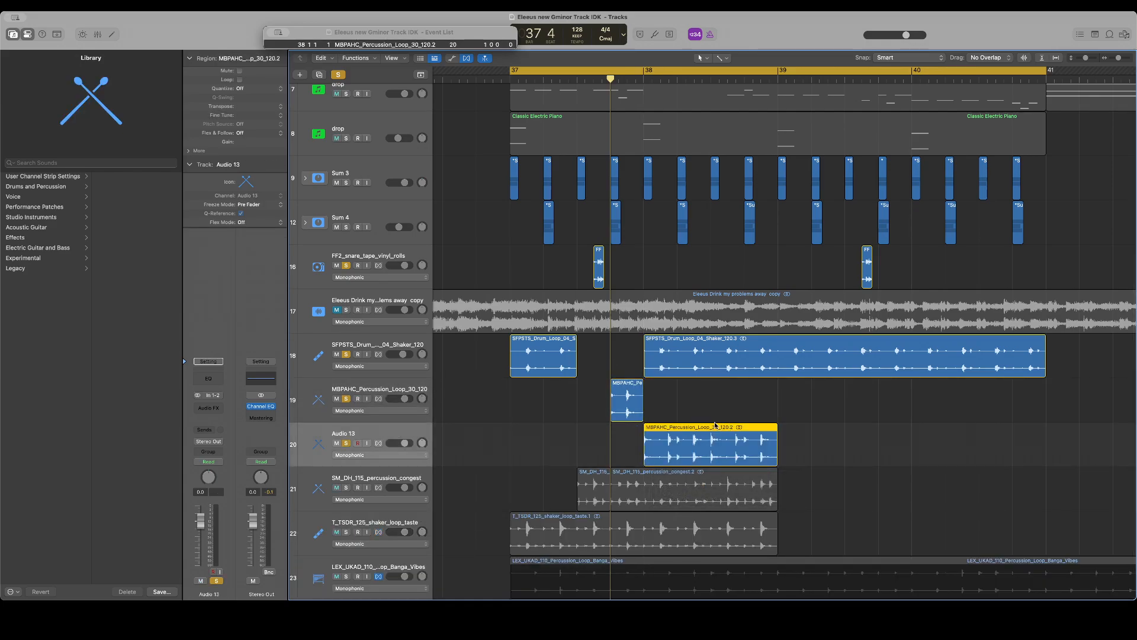
{"action": "left_click", "coordinate": [348, 444]}
Duplicate the SM_DH_115 percussion track and move the region piece starting at bar 37 beat 4 onto the new track
{"action": "left_click", "coordinate": [380, 486]}
{"action": "key", "text": "super+d"}
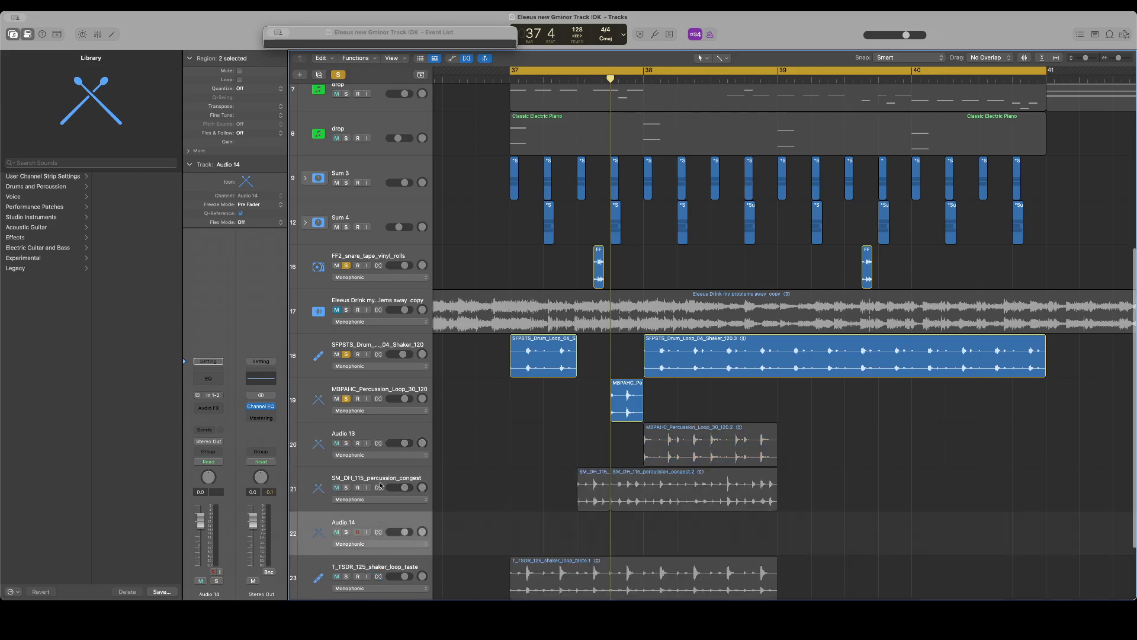
{"action": "left_click_drag", "start_coordinate": [659, 490], "coordinate": [656, 535]}
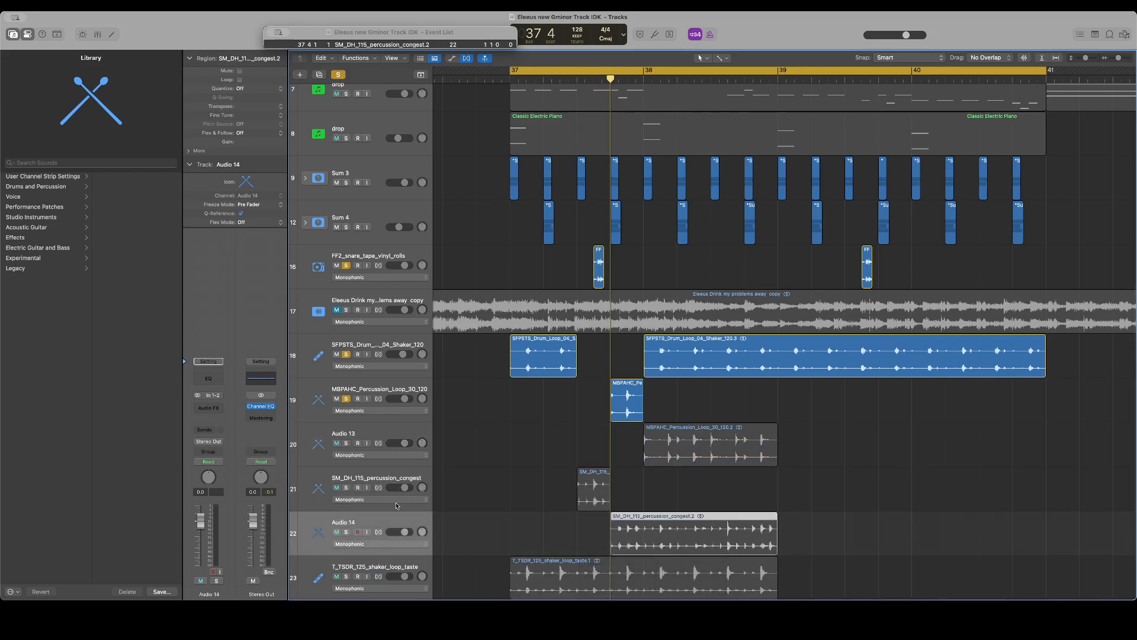
Move the SM_DH_115 percussion track directly below the MBPAHC track and play the drop with it soloed
{"action": "left_click_drag", "start_coordinate": [396, 505], "coordinate": [438, 434]}
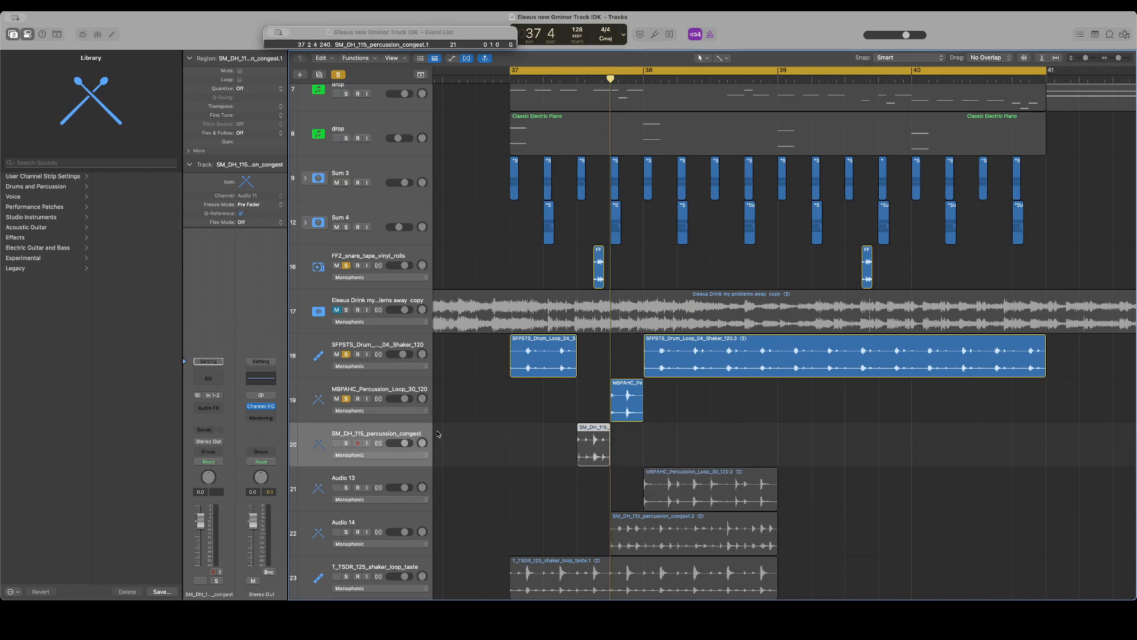
{"action": "left_click", "coordinate": [345, 443]}
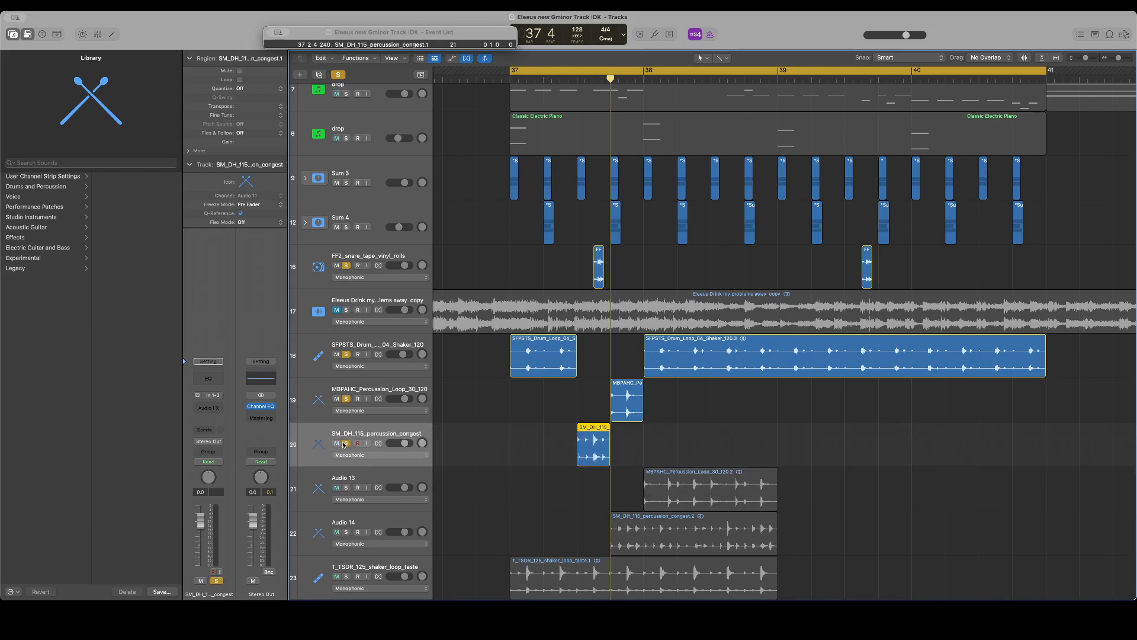
{"action": "key", "text": "space"}
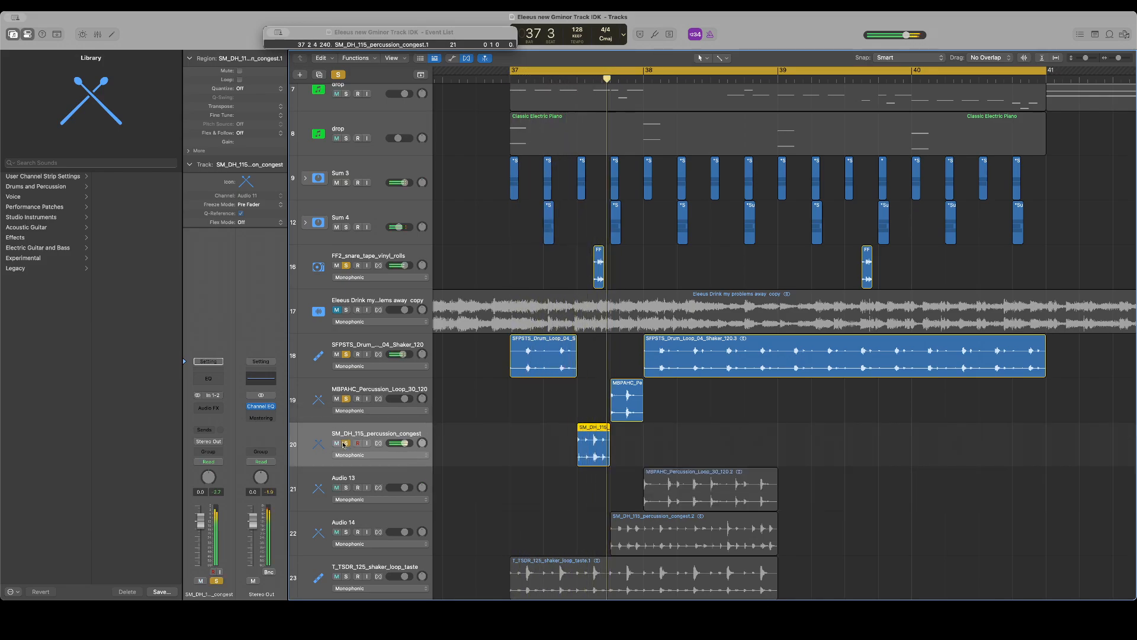
{"action": "scroll", "coordinate": [343, 444], "scroll_direction": "right", "scroll_amount": 2}
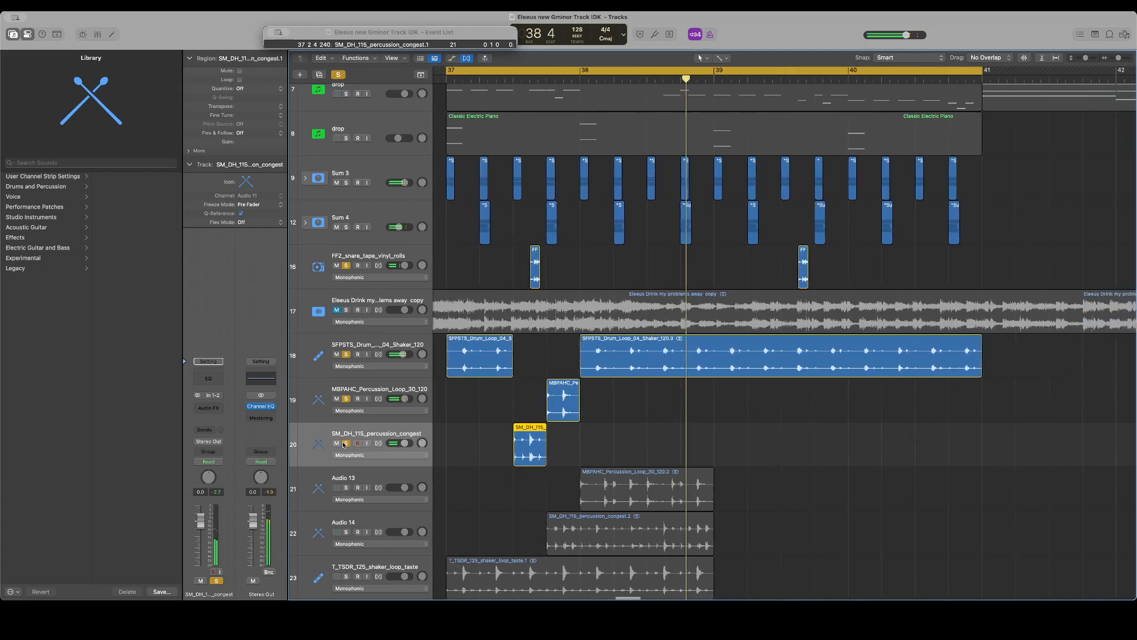
{"action": "scroll", "coordinate": [344, 444], "scroll_direction": "left", "scroll_amount": 4}
{"action": "scroll", "coordinate": [346, 443], "scroll_direction": "right", "scroll_amount": 2}
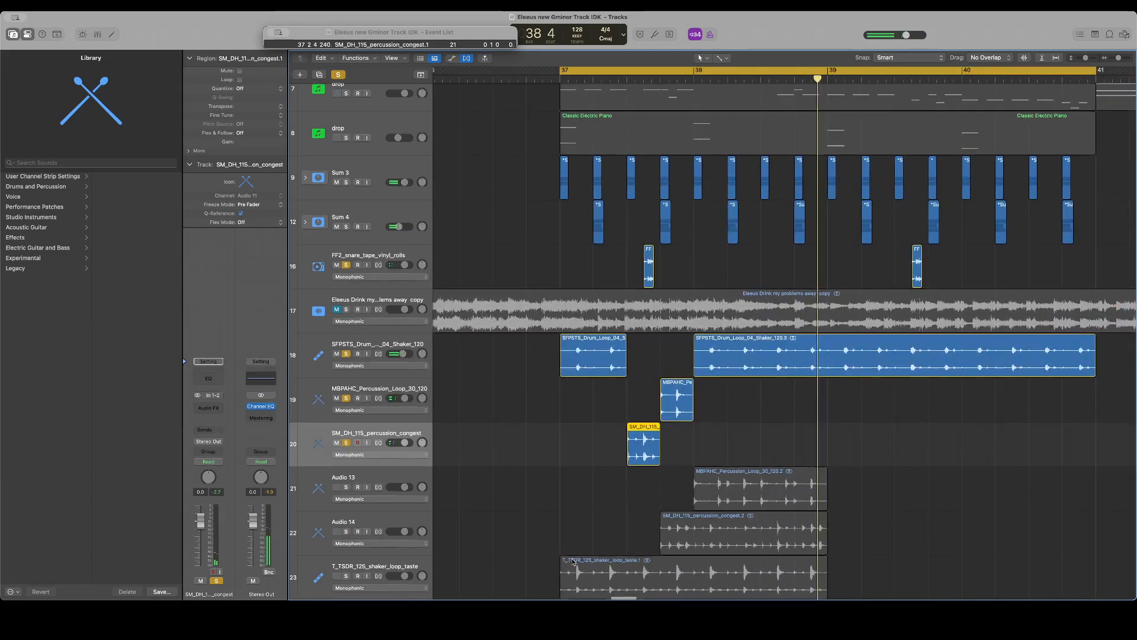
Trim the T_TSDR_125 shaker region to start at bar 37 beat 3 and split it at bar 38
{"action": "scroll", "coordinate": [571, 562], "scroll_direction": "down", "scroll_amount": 2}
{"action": "left_click_drag", "start_coordinate": [563, 496], "coordinate": [630, 495]}
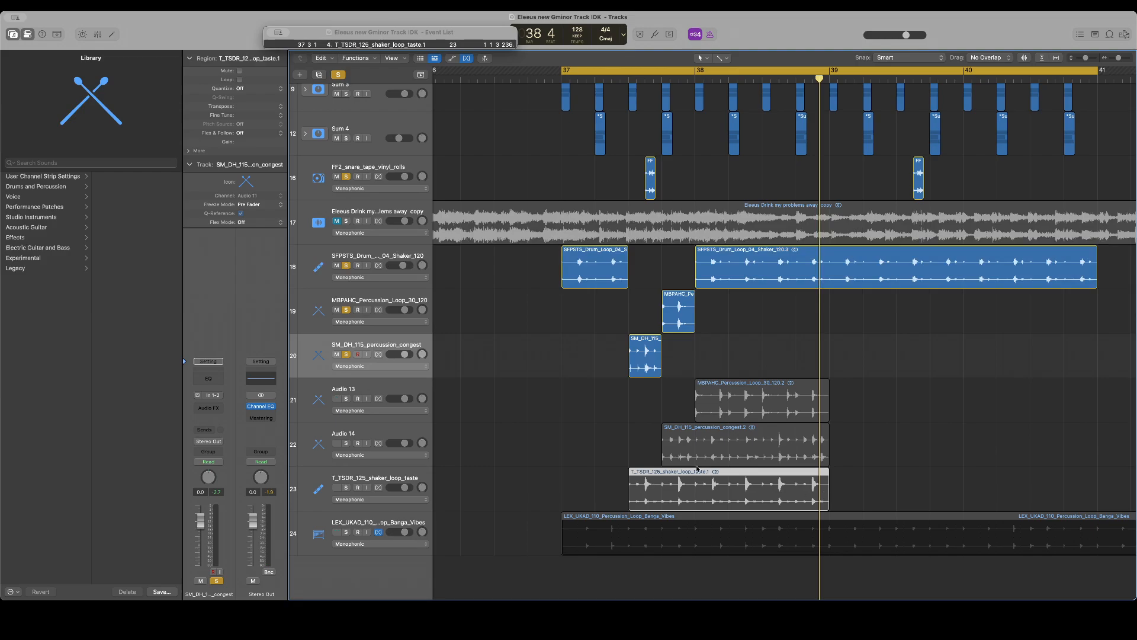
{"action": "left_click", "coordinate": [693, 77]}
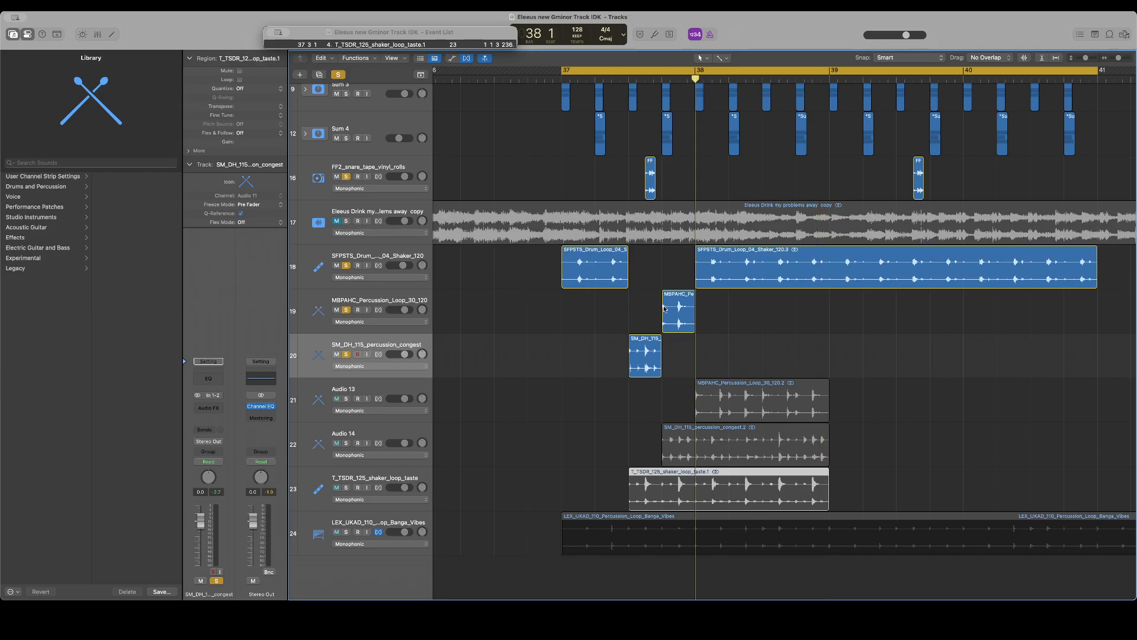
{"action": "key", "text": "super+t"}
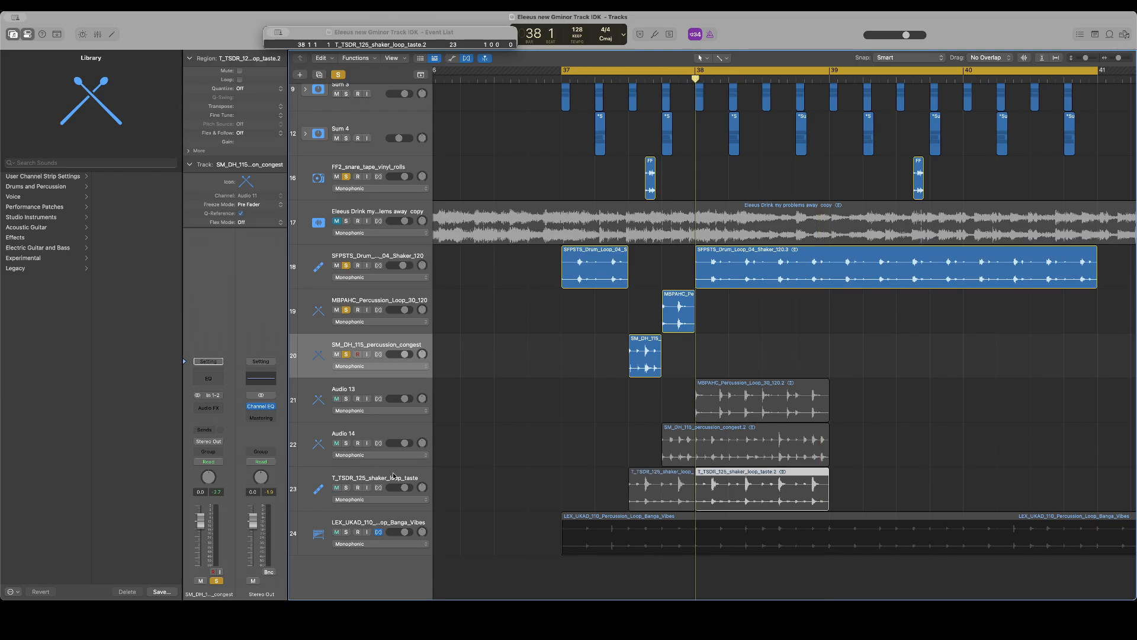
Duplicate the T_TSDR_125 shaker track and move the region piece starting at bar 38 onto the new track
{"action": "left_click", "coordinate": [394, 475]}
{"action": "key", "text": "super+d"}
{"action": "left_click_drag", "start_coordinate": [743, 481], "coordinate": [743, 524]}
Move the T_TSDR_125 shaker track directly below the SM_DH track and play the drop with it soloed
{"action": "left_click_drag", "start_coordinate": [398, 485], "coordinate": [346, 413]}
{"action": "left_click", "coordinate": [345, 399]}
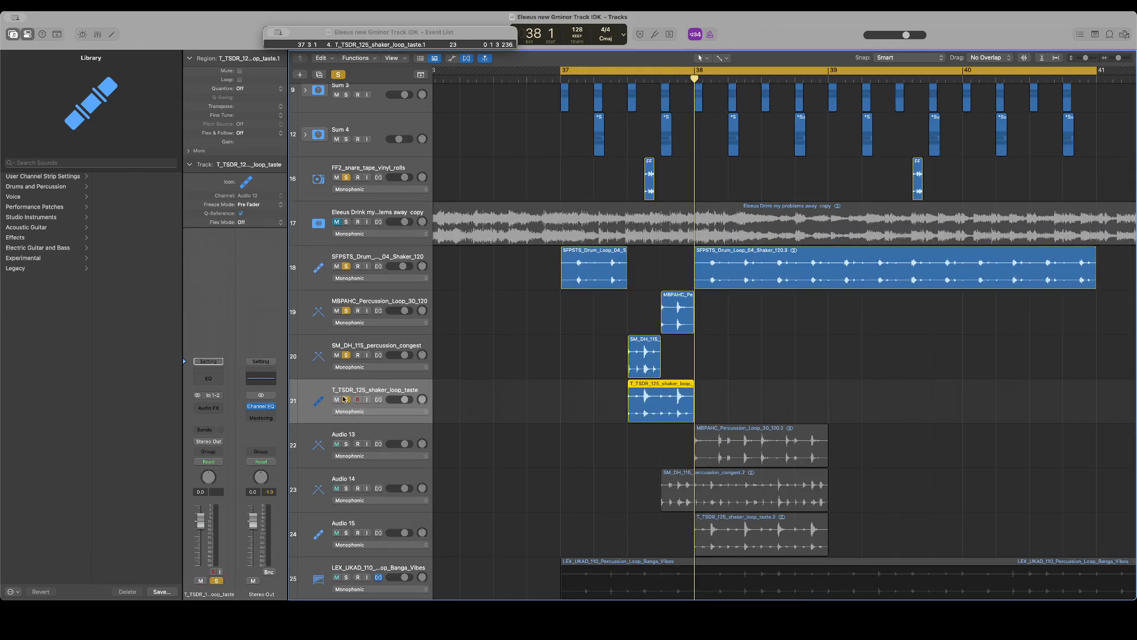
{"action": "key", "text": "space"}
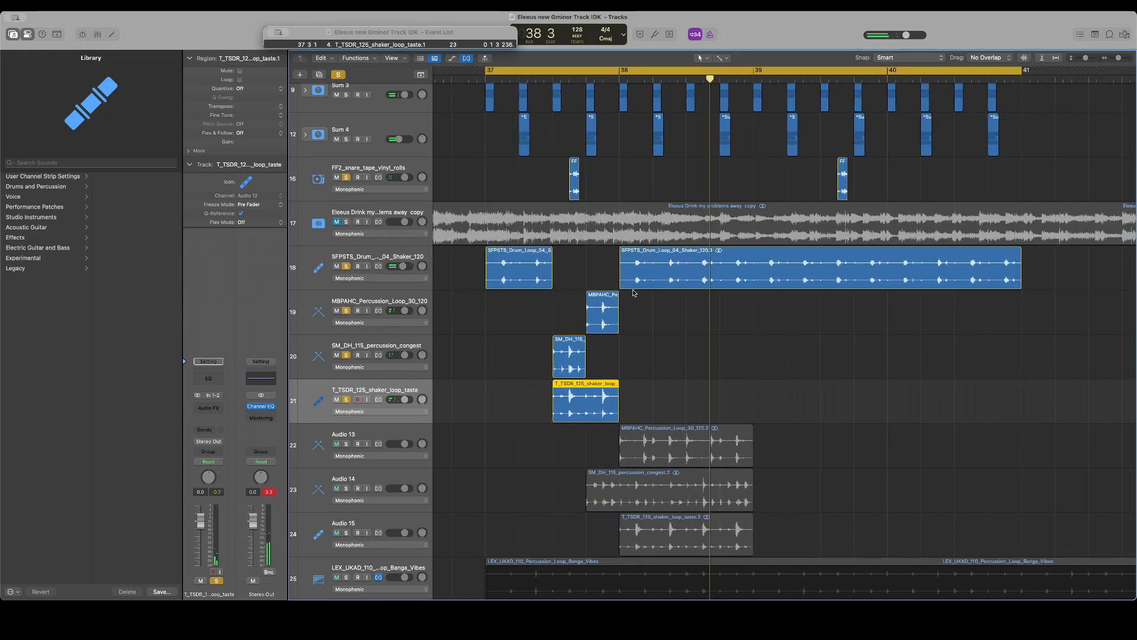
Split the MBPAHC region on the Audio 13 track at bar 38 beat 3 and shorten the second piece to one beat
{"action": "left_click_drag", "start_coordinate": [711, 79], "coordinate": [687, 78]}
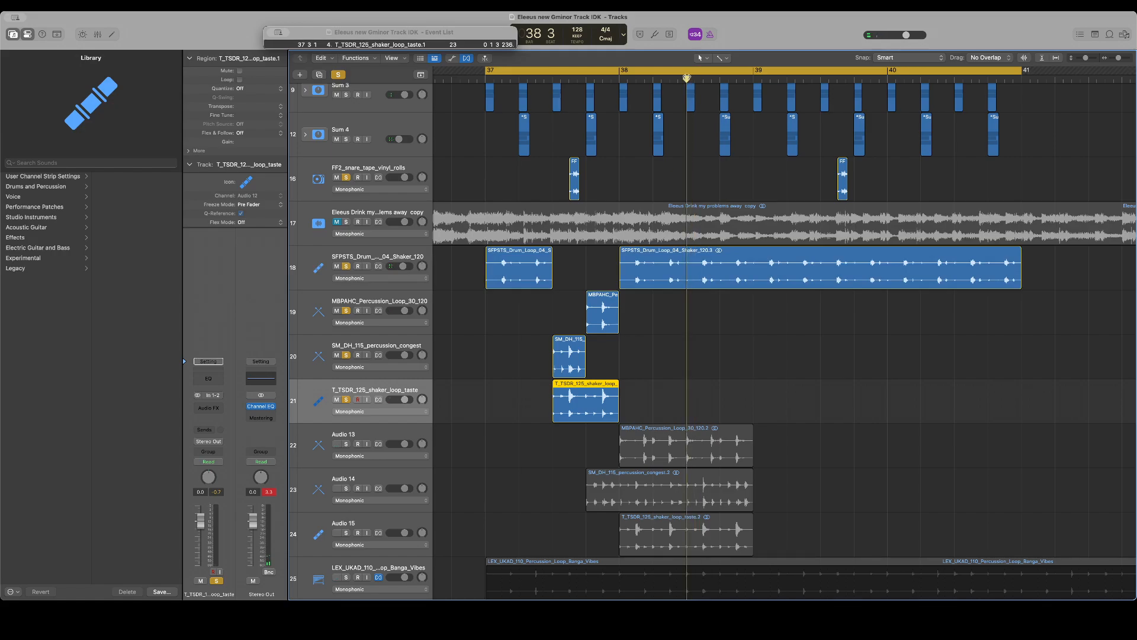
{"action": "left_click", "coordinate": [679, 439]}
{"action": "key", "text": "super+t"}
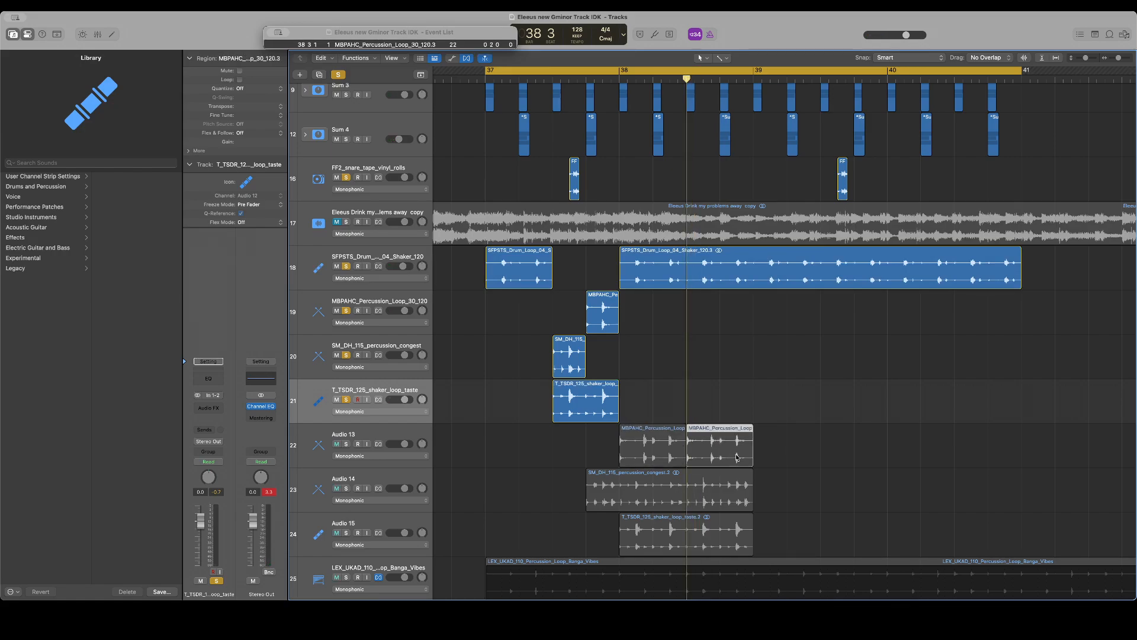
{"action": "left_click_drag", "start_coordinate": [750, 453], "coordinate": [719, 455]}
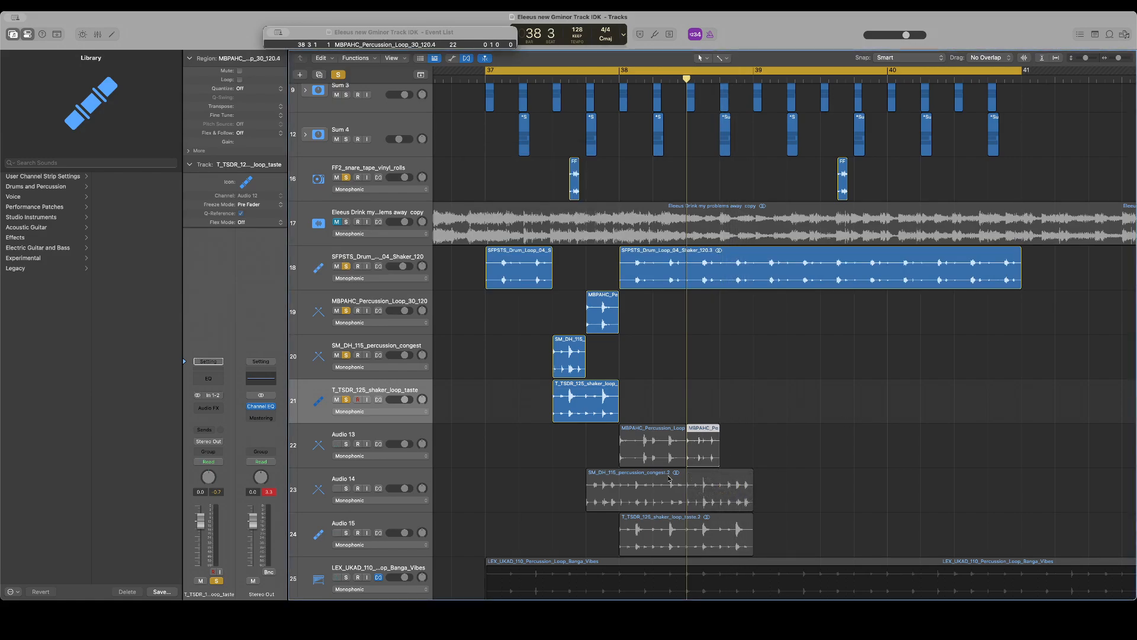
Duplicate the Audio 13 track and move the MBPAHC piece starting at bar 38 onto the new track
{"action": "left_click", "coordinate": [402, 438]}
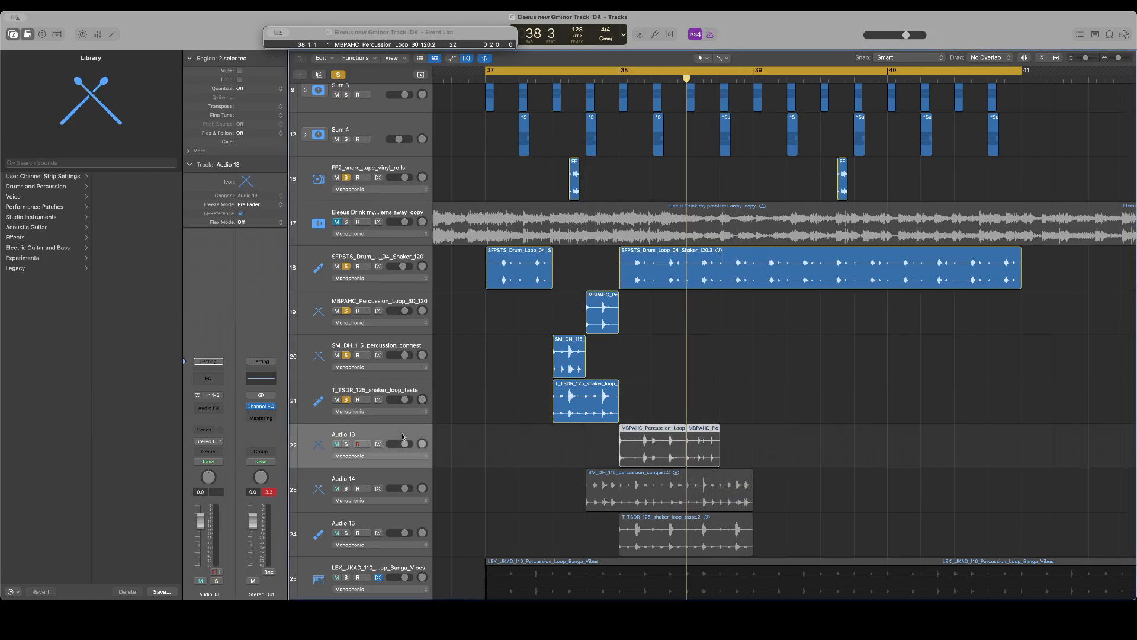
{"action": "key", "text": "super+d"}
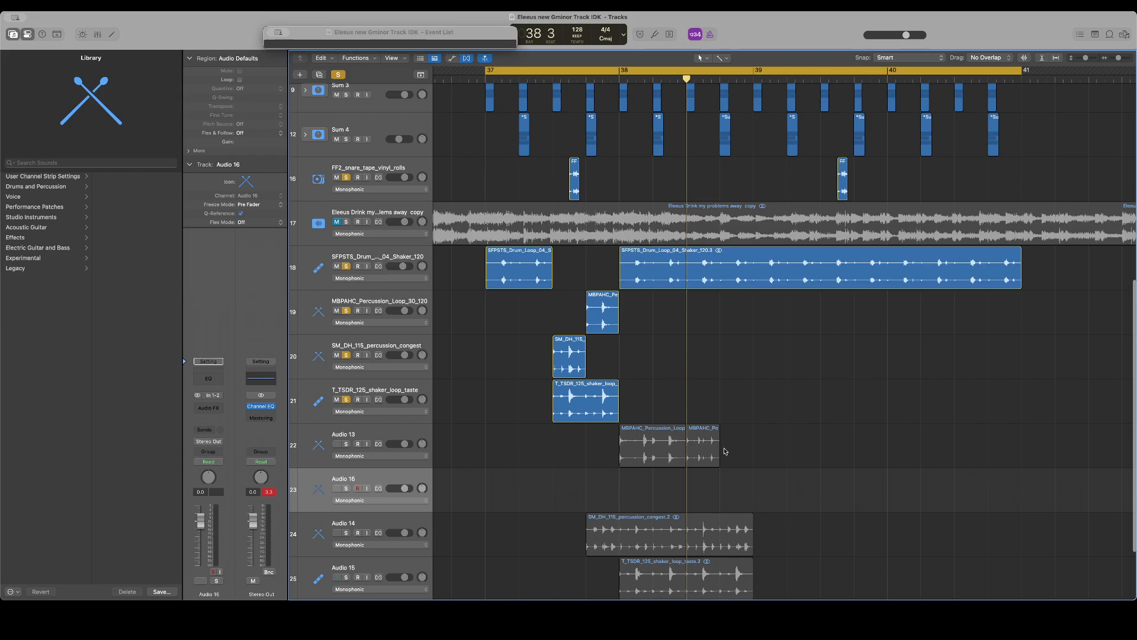
{"action": "left_click_drag", "start_coordinate": [660, 456], "coordinate": [658, 501]}
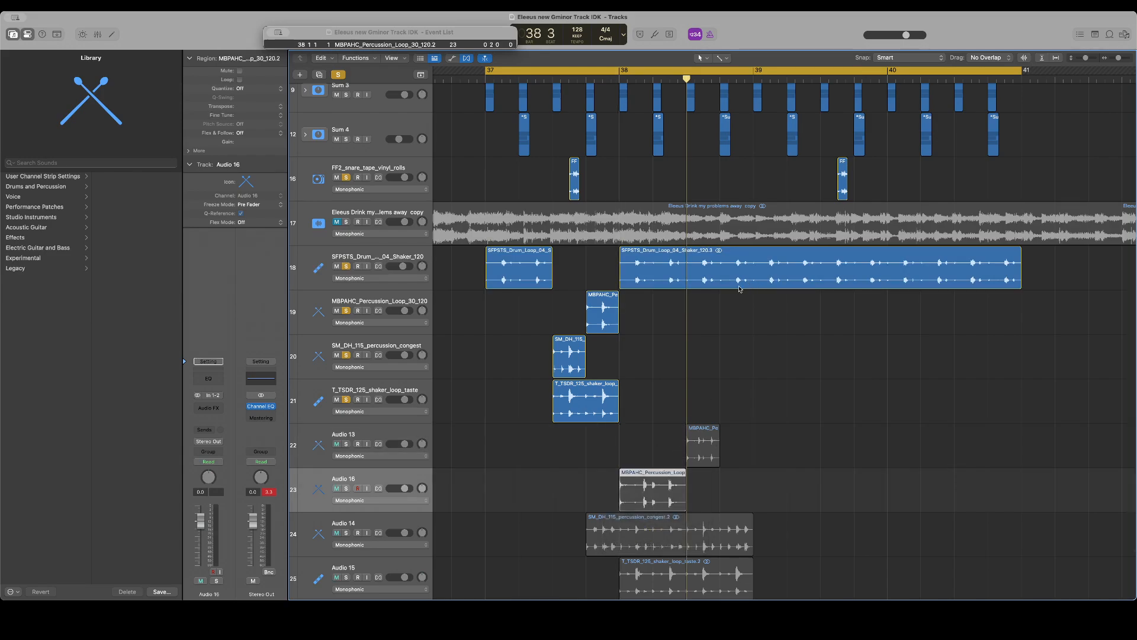
Split the second SFPSTS shaker region at bar 39 and shorten the piece starting at bar 38 to two beats
{"action": "left_click", "coordinate": [754, 81]}
{"action": "left_click", "coordinate": [760, 280]}
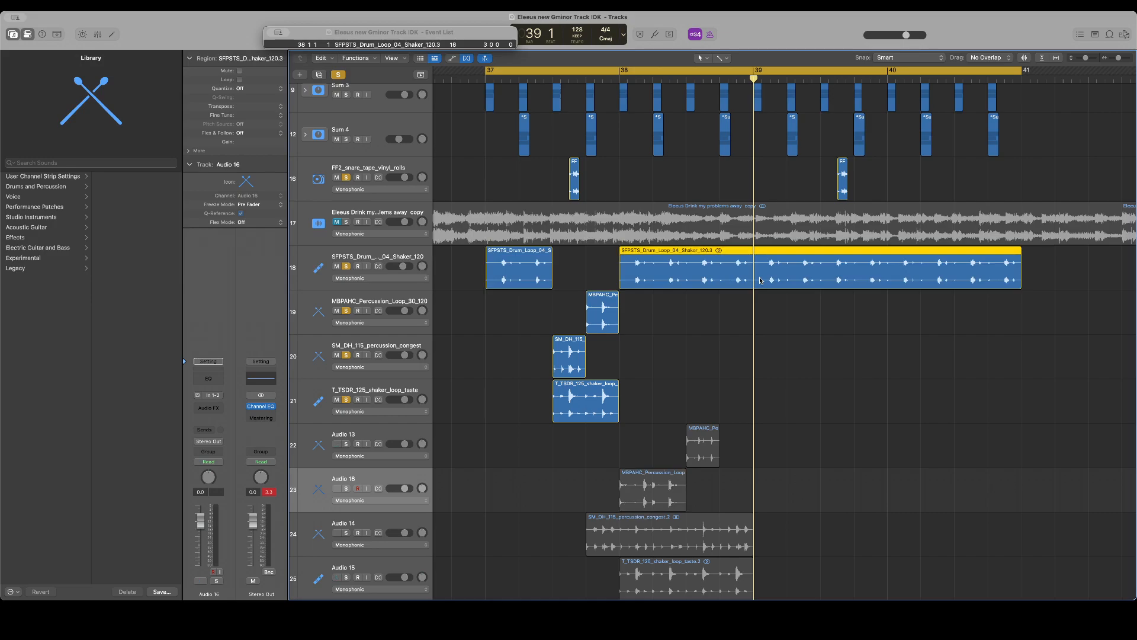
{"action": "key", "text": "super+t"}
{"action": "left_click_drag", "start_coordinate": [751, 274], "coordinate": [683, 275]}
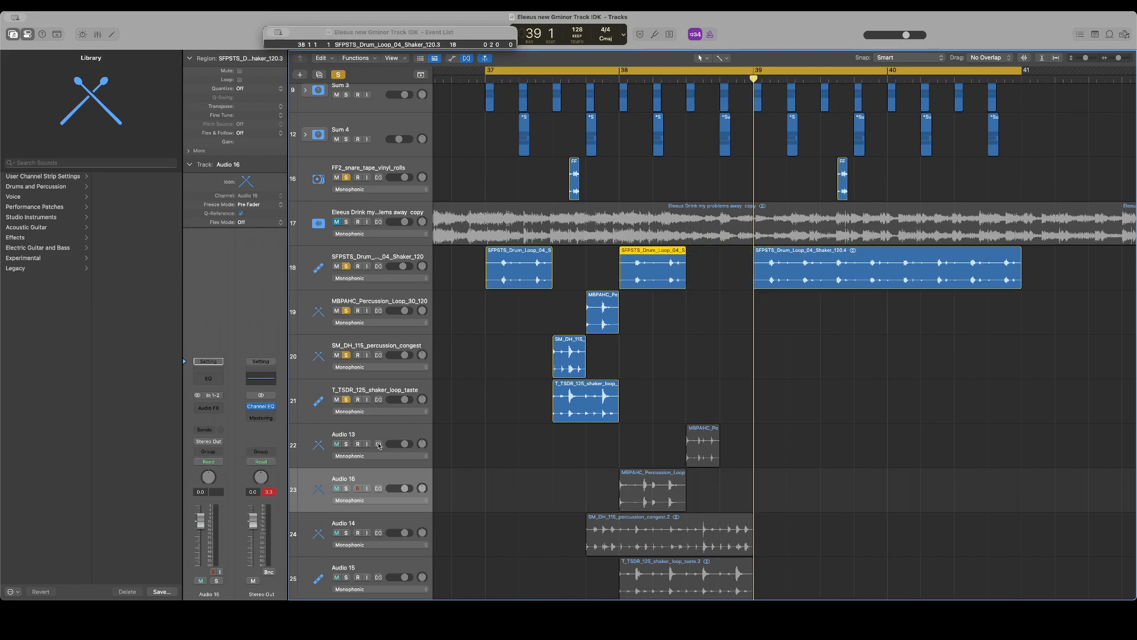
Solo the Audio 13 track and play the drop with its one-beat MBPAHC percussion piece
{"action": "left_click", "coordinate": [348, 444]}
{"action": "key", "text": "space"}
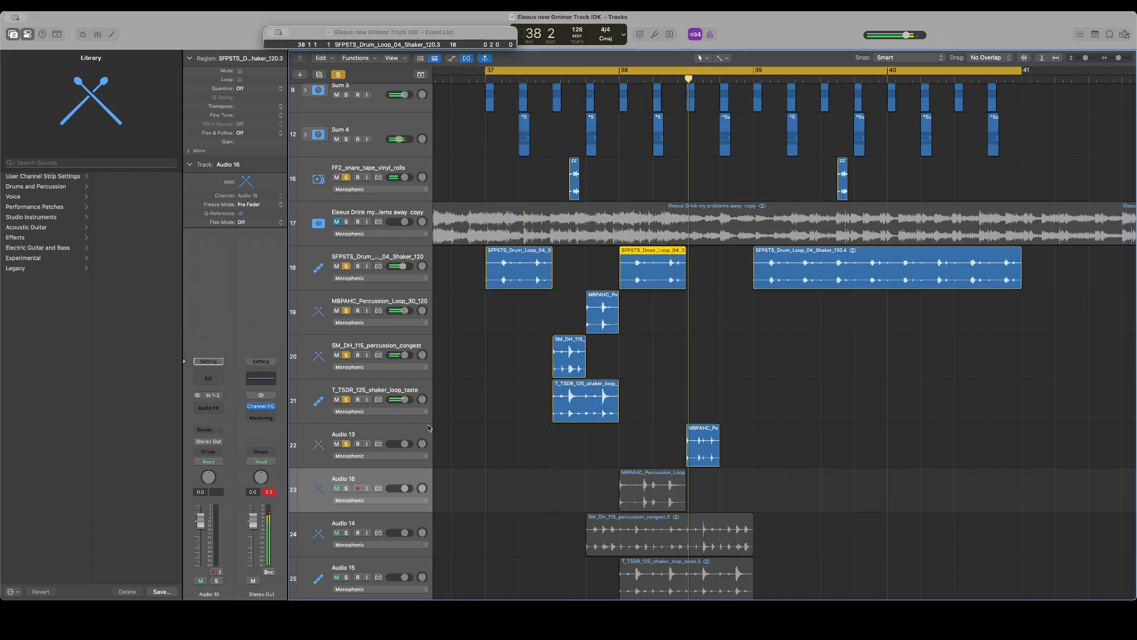
Split the SM_DH percussion region on the Audio 14 track at bar 38 beat 3 and trim the second piece to start at beat 4
{"action": "scroll", "coordinate": [541, 422], "scroll_direction": "down", "scroll_amount": 3}
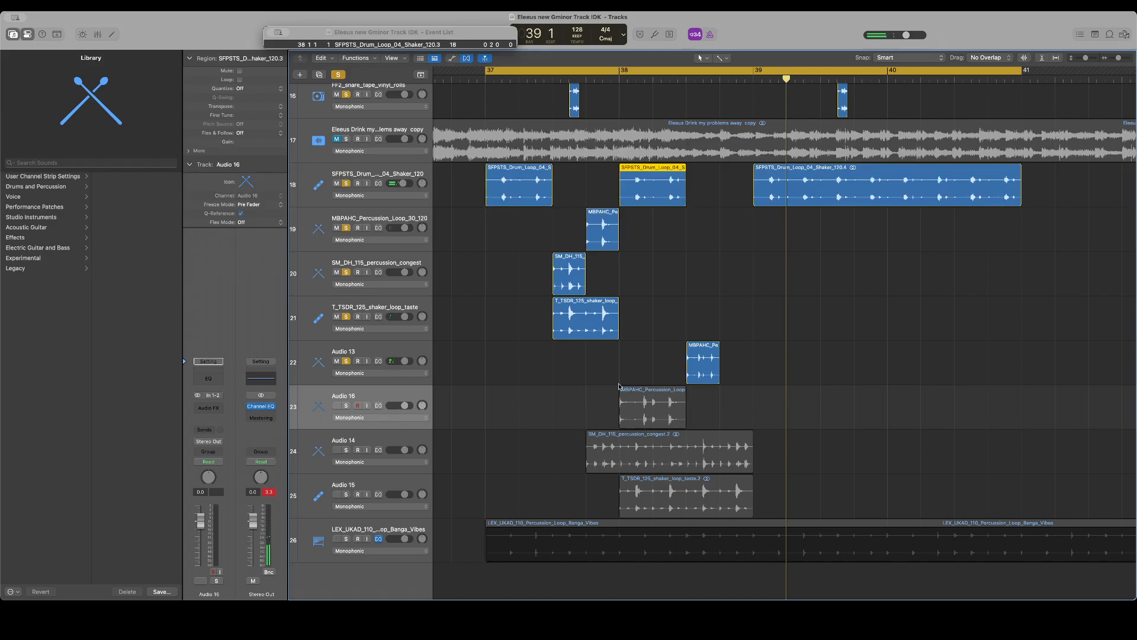
{"action": "left_click", "coordinate": [687, 80]}
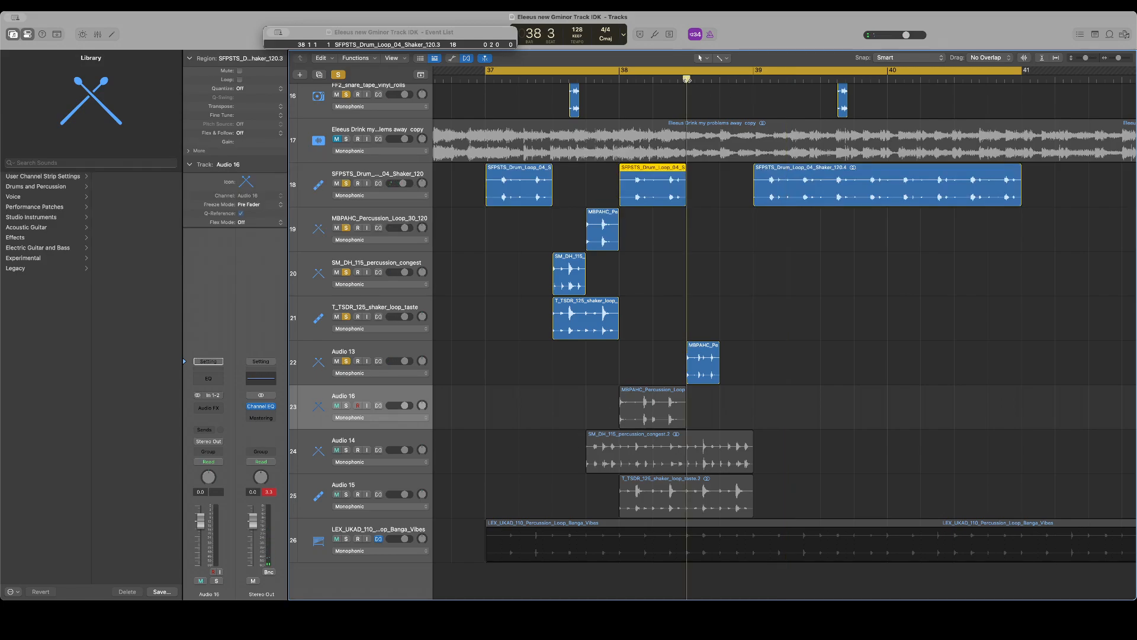
{"action": "left_click", "coordinate": [700, 455]}
{"action": "key", "text": "super+t"}
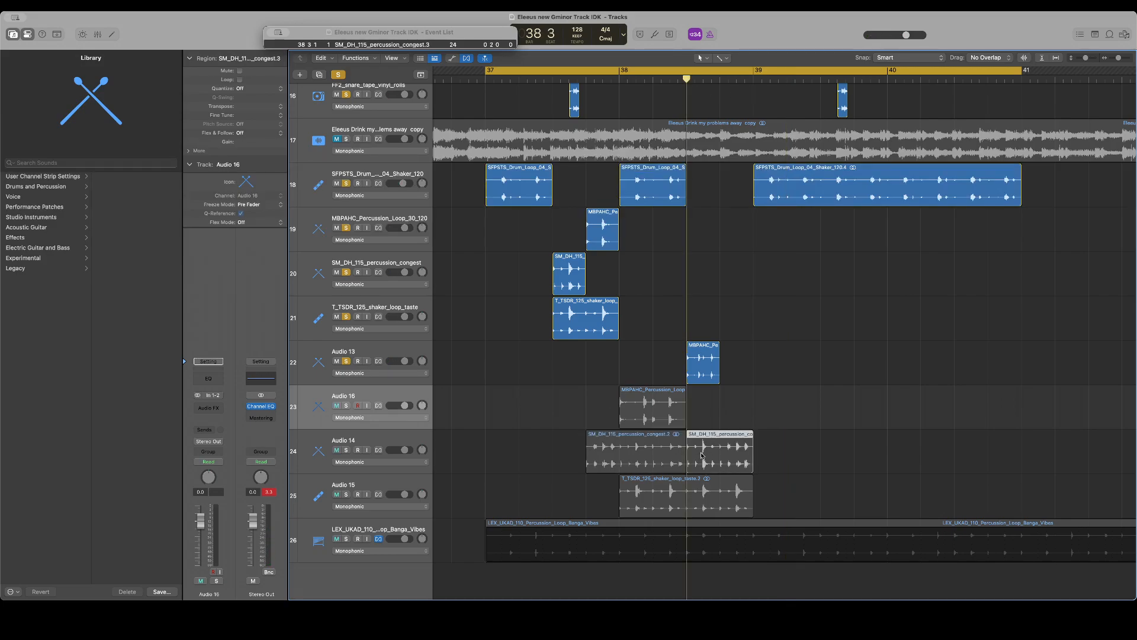
{"action": "left_click_drag", "start_coordinate": [689, 457], "coordinate": [721, 457]}
Duplicate the Audio 14 track, move the longer SM_DH piece onto the new track, and place Audio 14 directly below Audio 13
{"action": "left_click", "coordinate": [424, 449]}
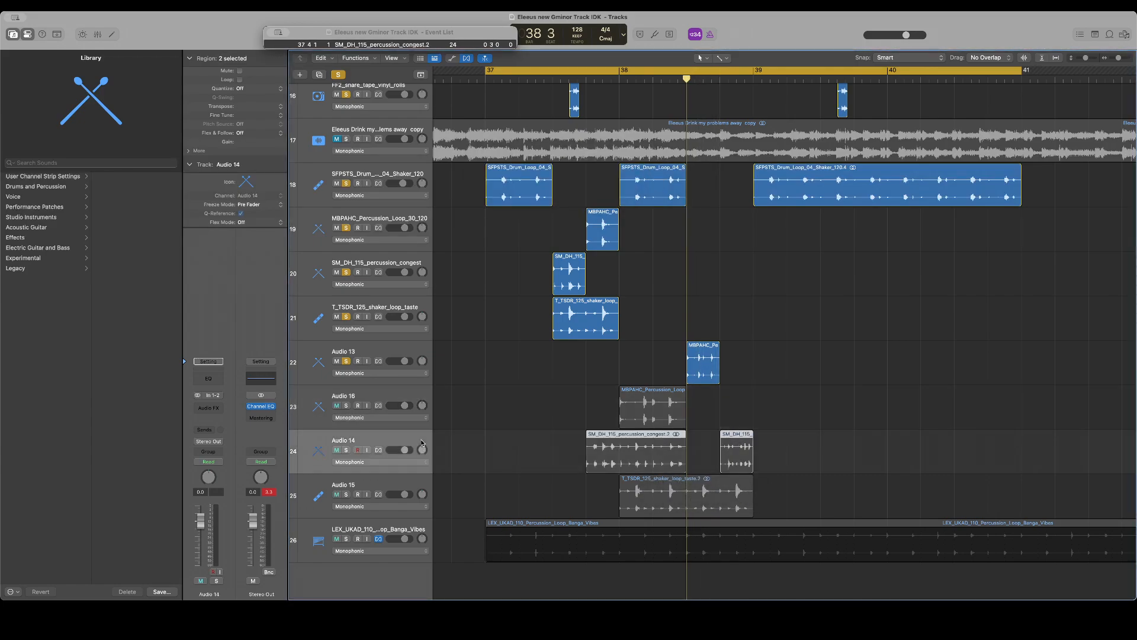
{"action": "key", "text": "alt+super+a"}
{"action": "left_click_drag", "start_coordinate": [650, 462], "coordinate": [649, 488]}
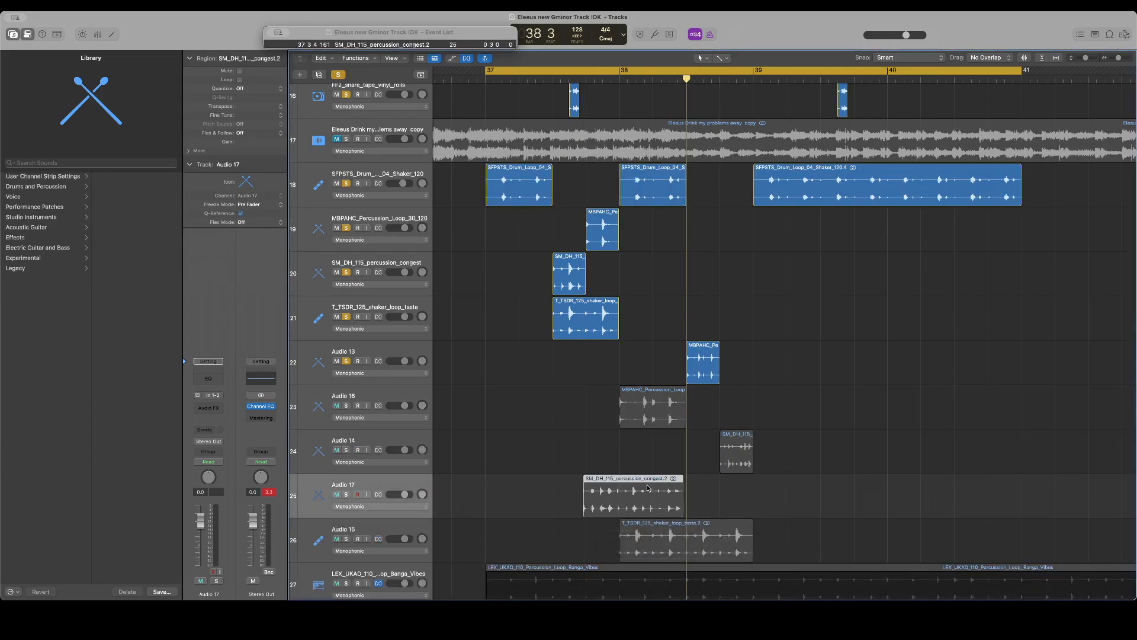
{"action": "left_click_drag", "start_coordinate": [402, 442], "coordinate": [407, 375]}
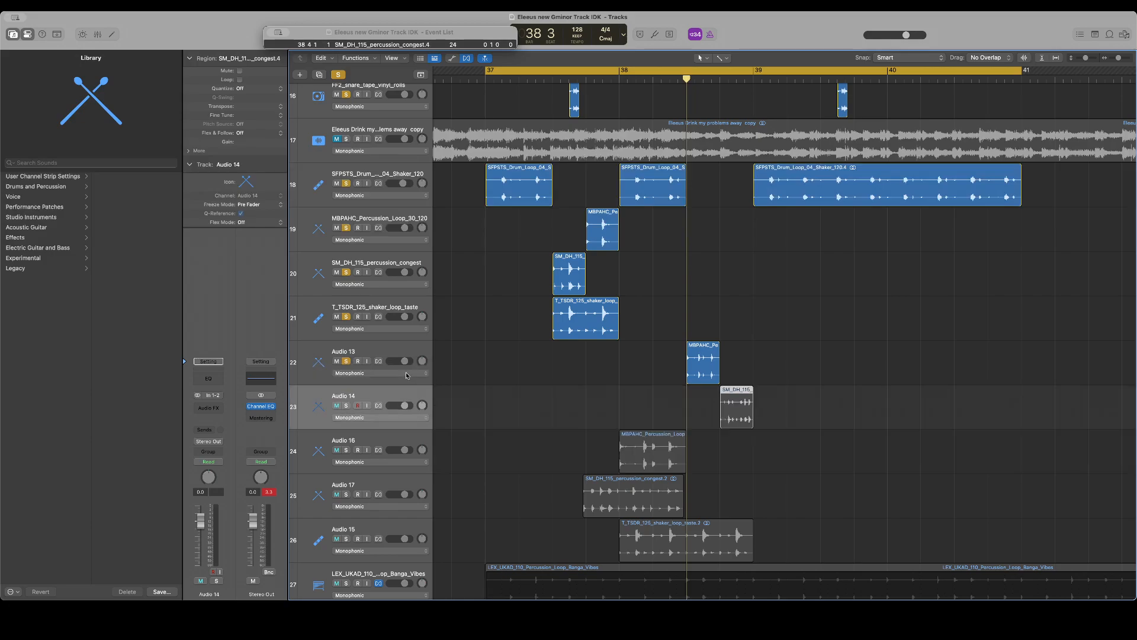
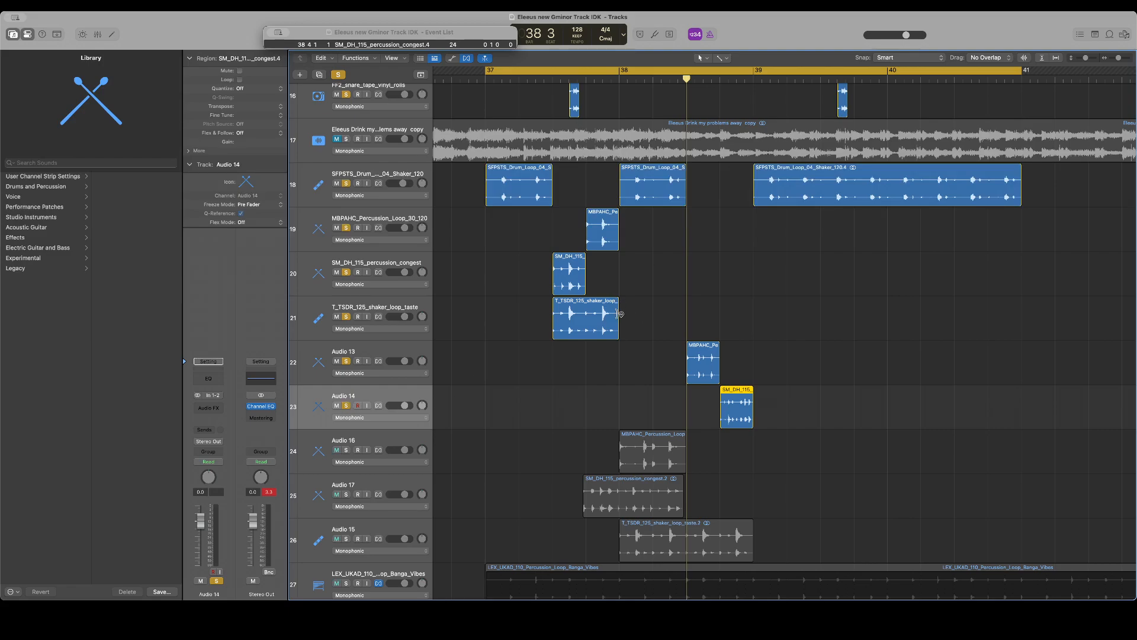
Play the drop with the one-beat SM_DH piece at bar 38 beat 4, then delete that piece and its Audio 14 track
{"action": "key", "text": "space"}
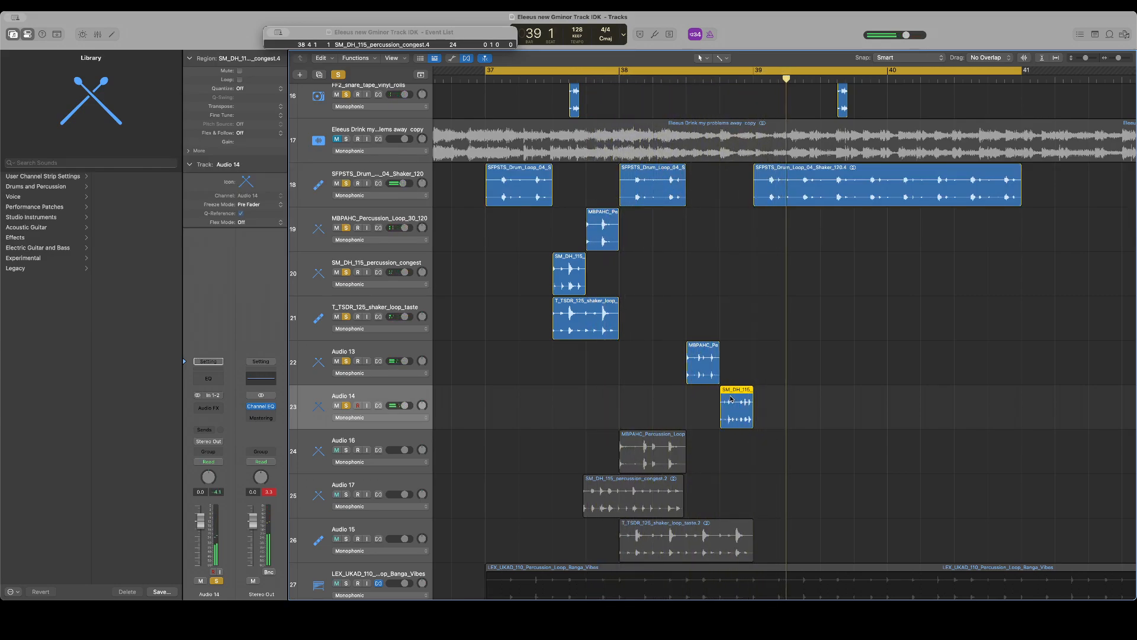
{"action": "key", "text": "Delete"}
{"action": "key", "text": "super+BackSpace"}
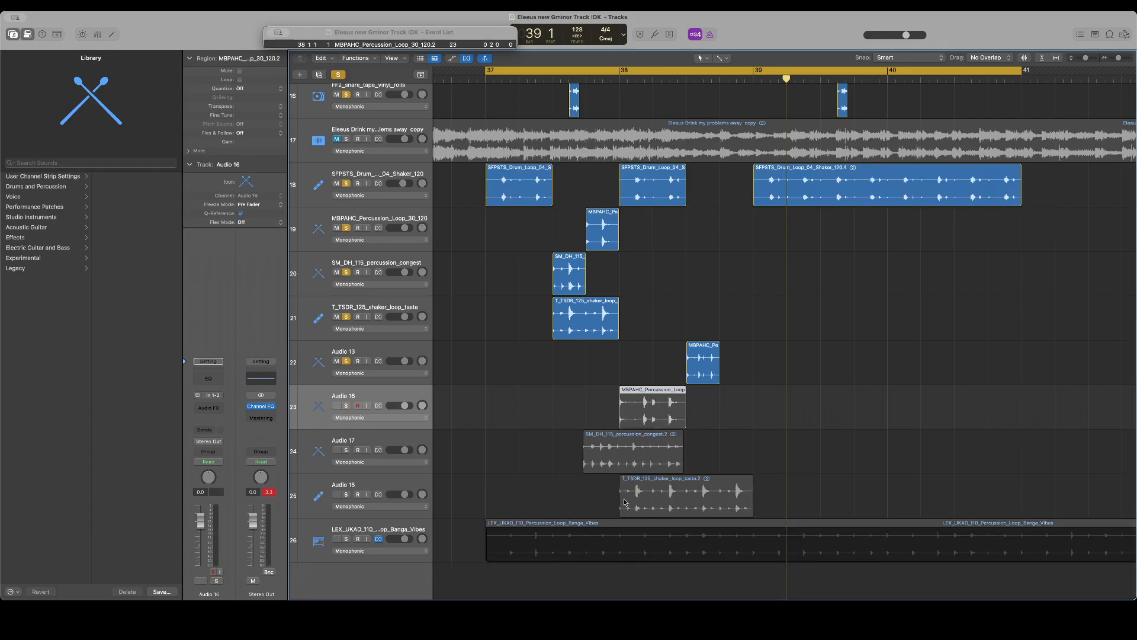
Trim the Audio 15 shaker region to start at bar 38 beat 3 and copy the one-beat MBPAHC piece on track 19 to beat 4
{"action": "left_click_drag", "start_coordinate": [623, 500], "coordinate": [688, 497]}
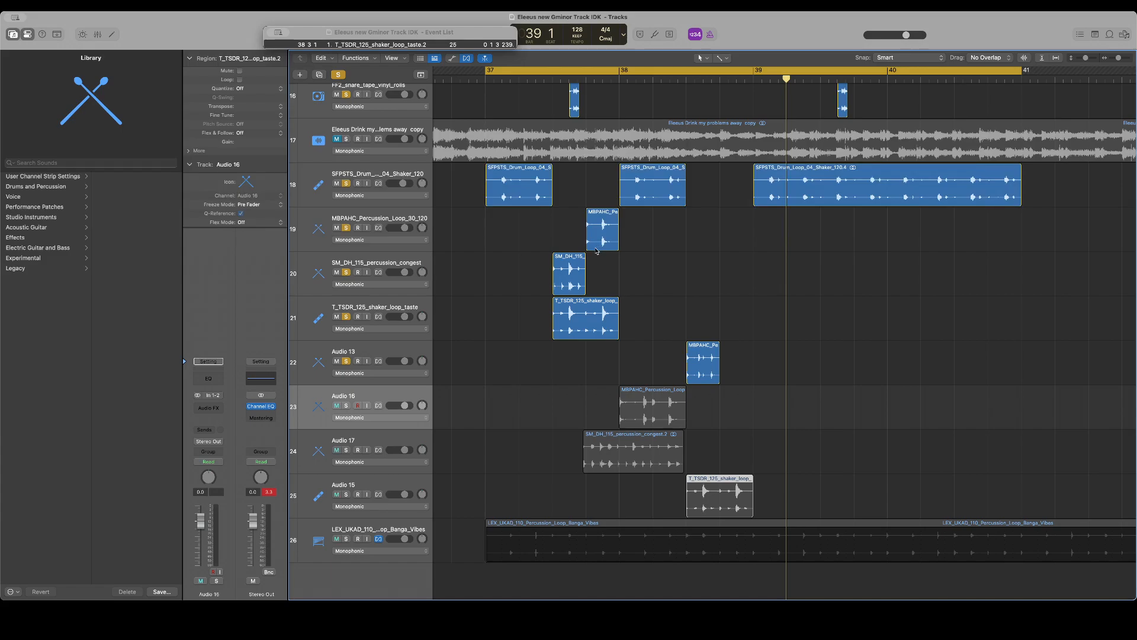
{"action": "left_click_drag", "start_coordinate": [599, 234], "coordinate": [735, 234]}
{"action": "key", "text": "space"}
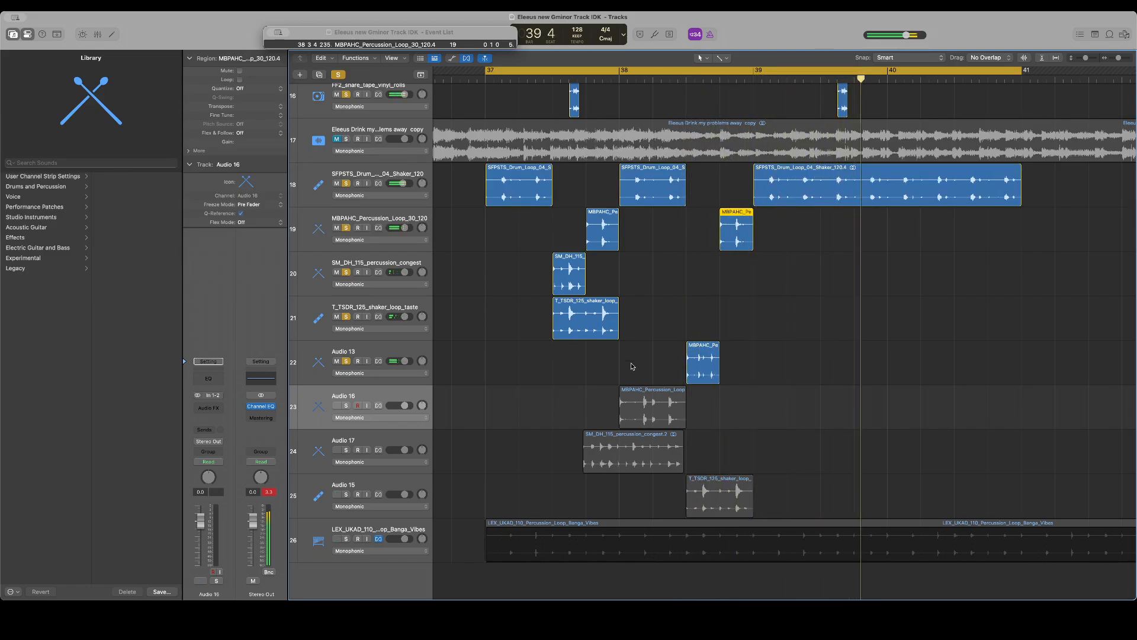
Solo Audio 15 and place it below Audio 13, and copy the two-beat T_TSDR shaker piece on track 21 to bar 38 beat 3
{"action": "left_click", "coordinate": [347, 495]}
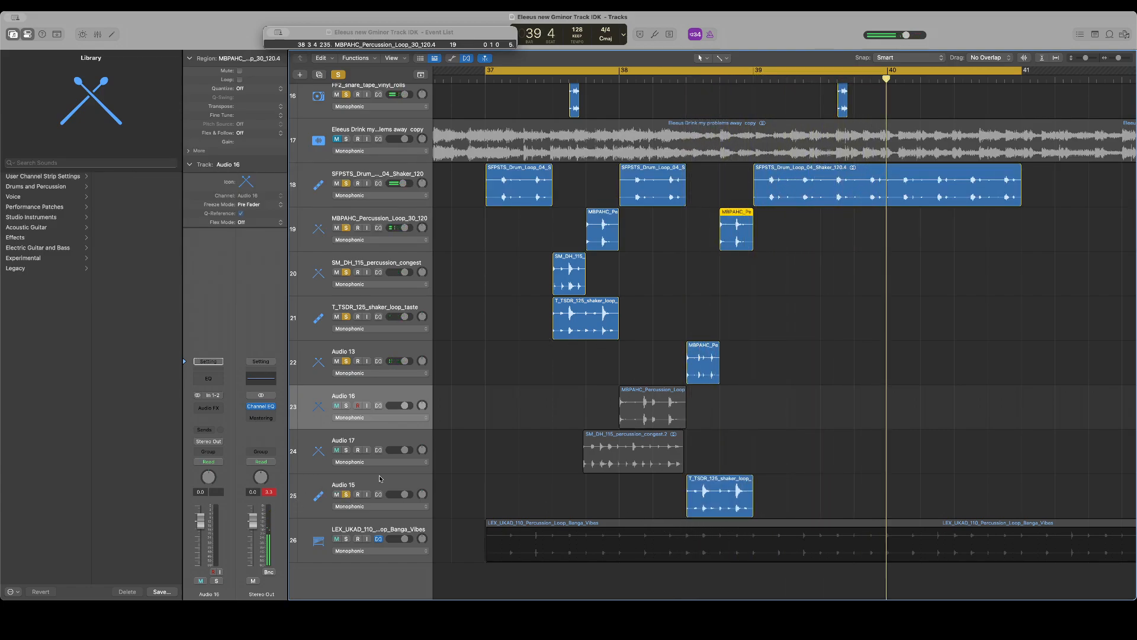
{"action": "left_click_drag", "start_coordinate": [379, 475], "coordinate": [388, 384]}
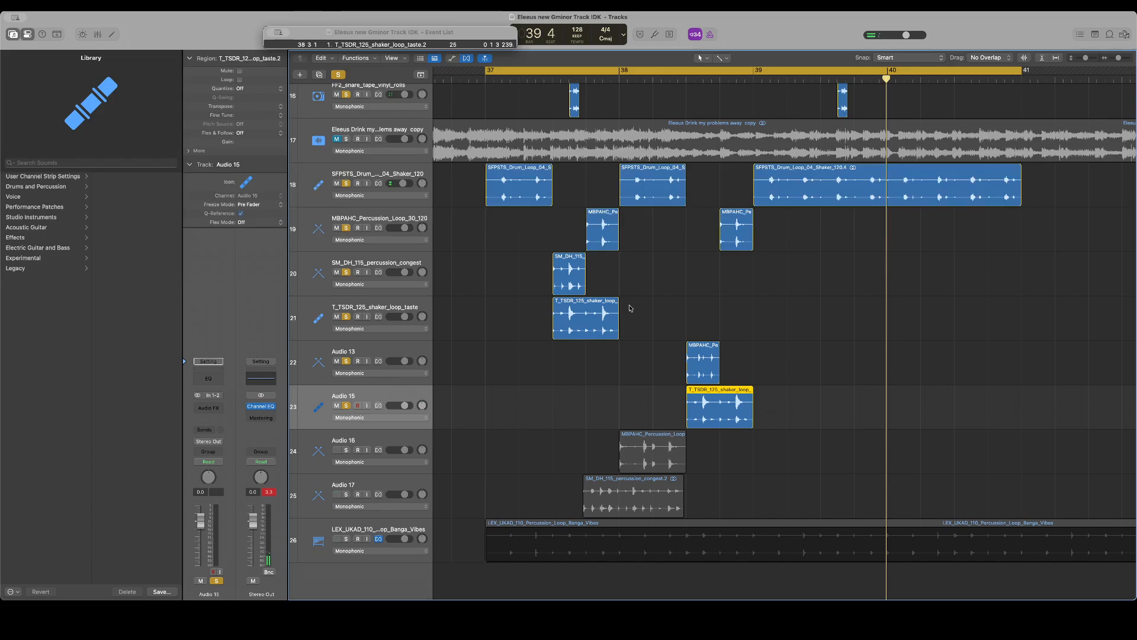
{"action": "left_click_drag", "start_coordinate": [572, 323], "coordinate": [707, 324]}
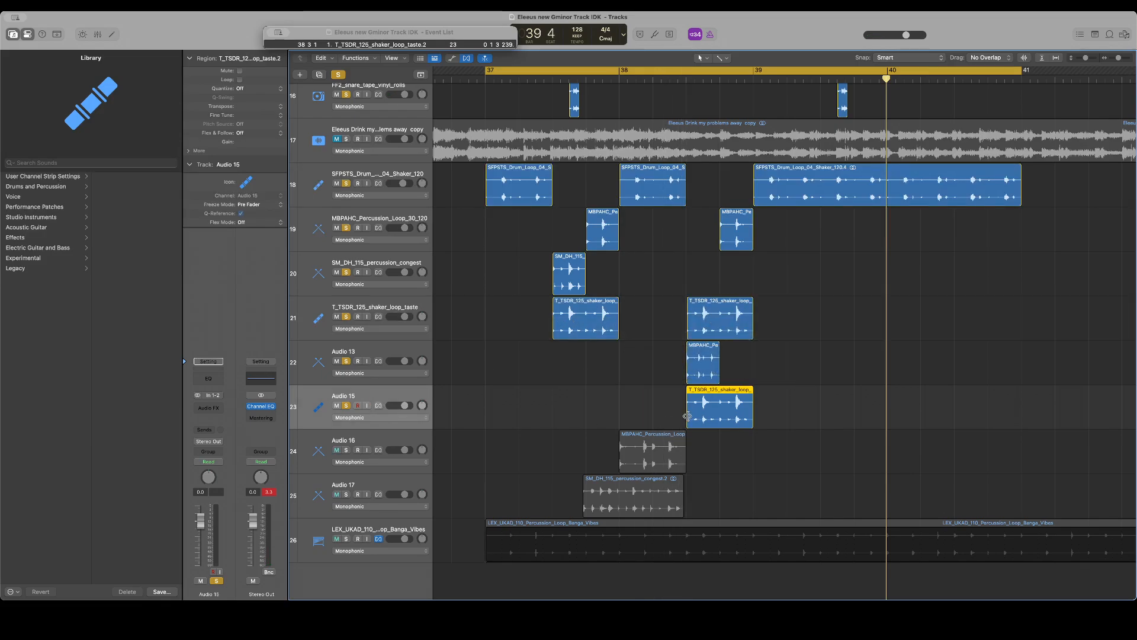
Extend the Audio 15 shaker region back to bar 37, unsolo its track and play the drop
{"action": "left_click_drag", "start_coordinate": [687, 415], "coordinate": [483, 422]}
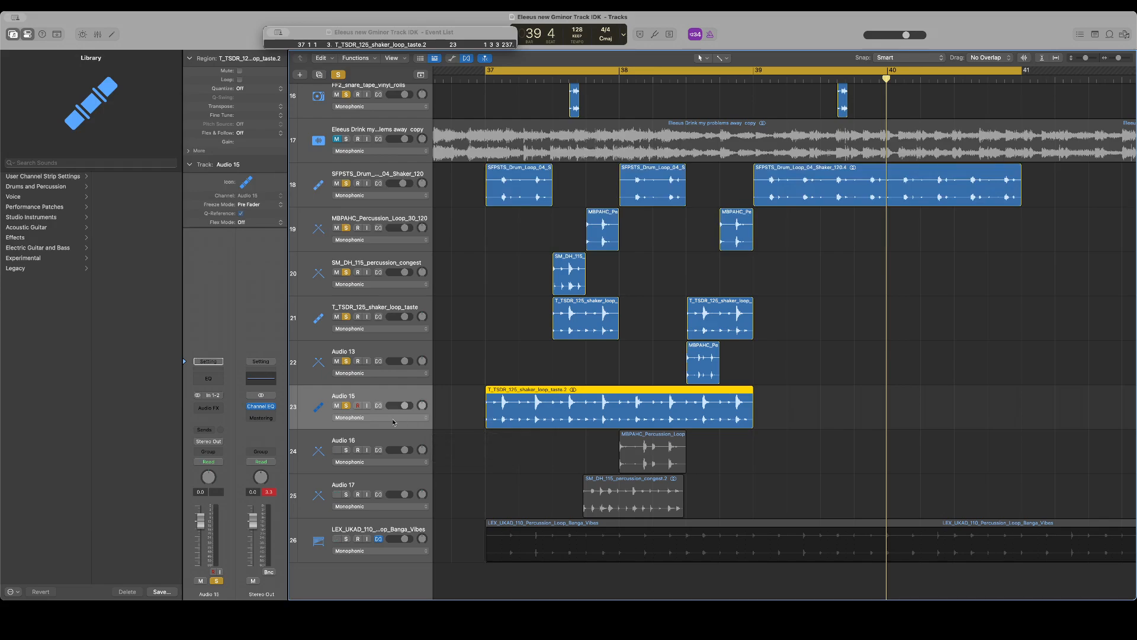
{"action": "left_click", "coordinate": [348, 406]}
{"action": "key", "text": "space"}
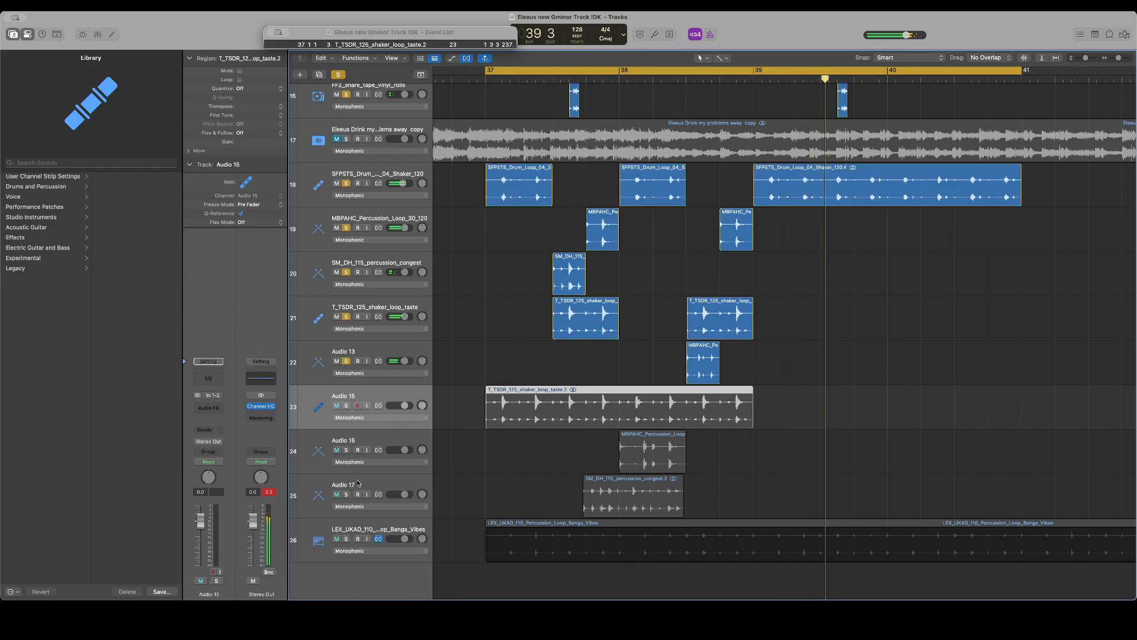
Move the Audio 17 track directly below Audio 13 and solo the LEX_UKAD percussion loop track
{"action": "left_click_drag", "start_coordinate": [378, 487], "coordinate": [370, 372]}
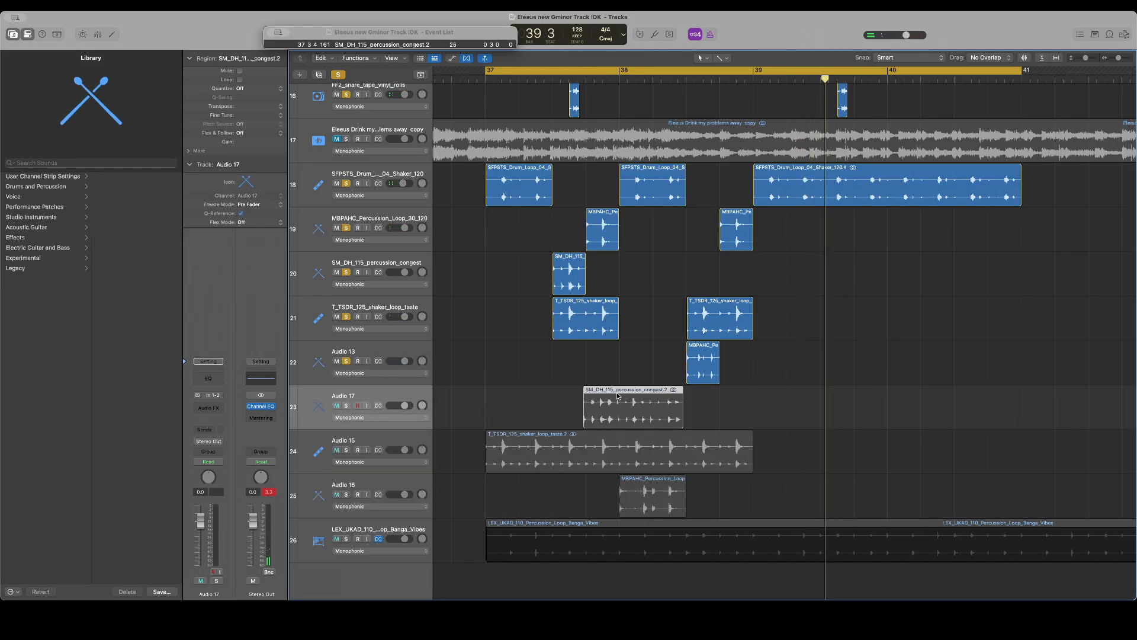
{"action": "scroll", "coordinate": [580, 514], "scroll_direction": "down", "scroll_amount": 2}
{"action": "left_click", "coordinate": [345, 534]}
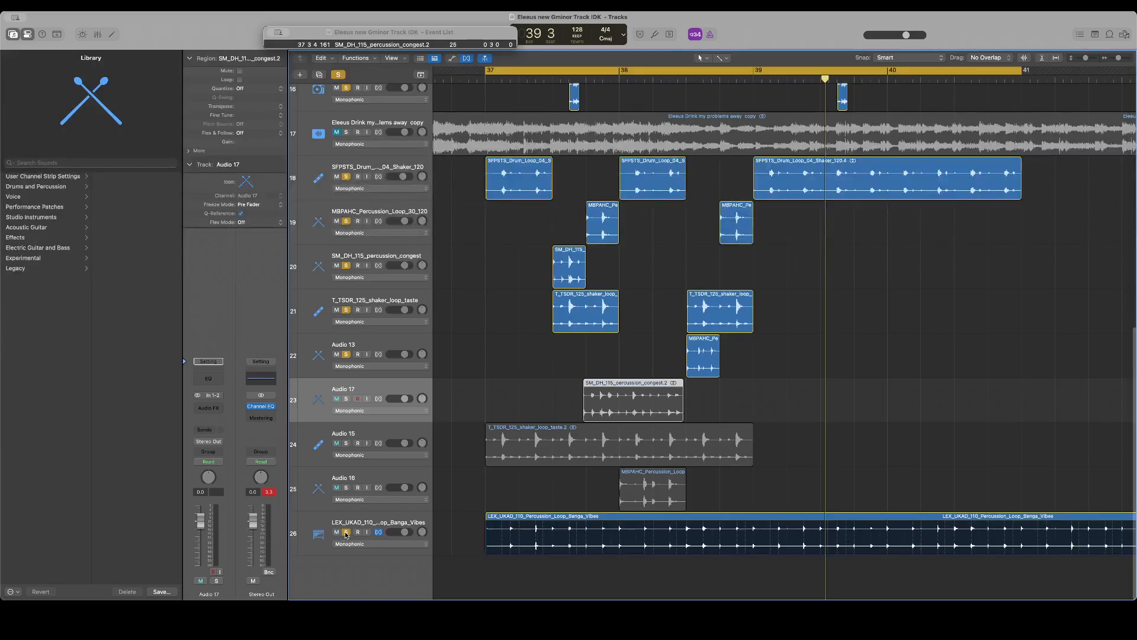
Shorten the LEX_UKAD percussion region so it ends at bar 41
{"action": "scroll", "coordinate": [711, 399], "scroll_direction": "right", "scroll_amount": 10}
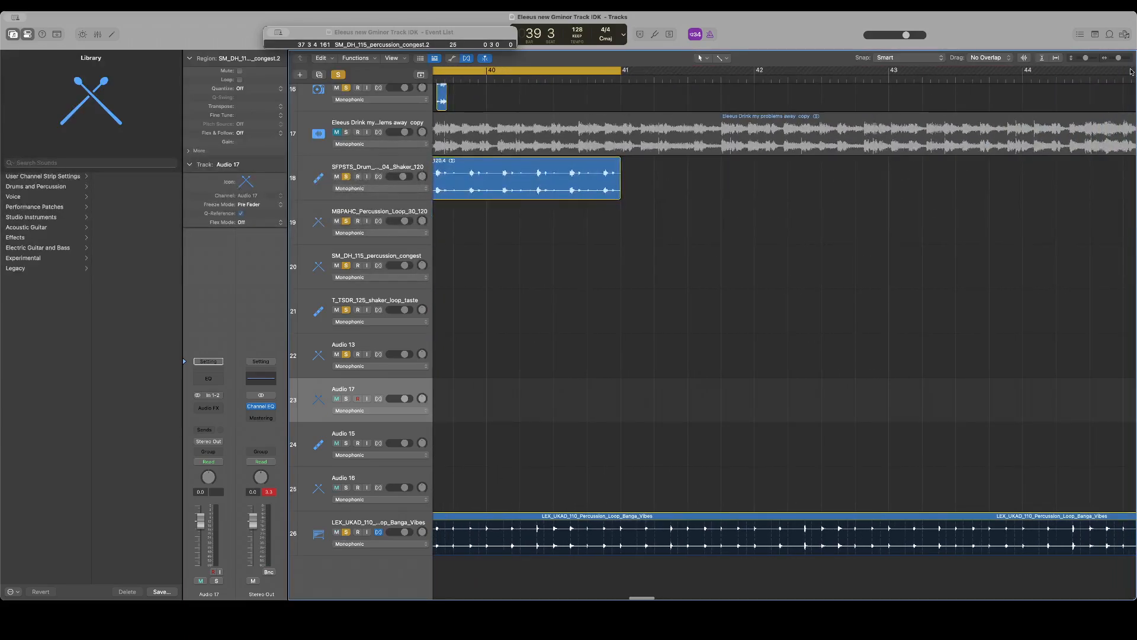
{"action": "left_click_drag", "start_coordinate": [1118, 59], "coordinate": [1114, 60]}
{"action": "scroll", "coordinate": [814, 369], "scroll_direction": "left", "scroll_amount": 8}
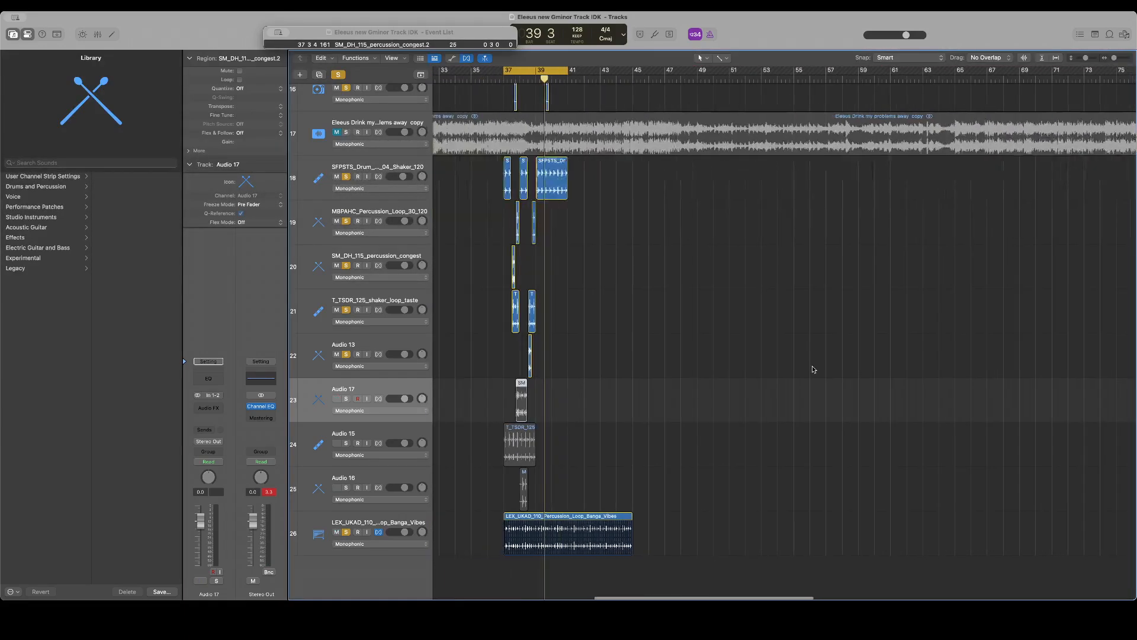
{"action": "left_click_drag", "start_coordinate": [700, 537], "coordinate": [637, 537]}
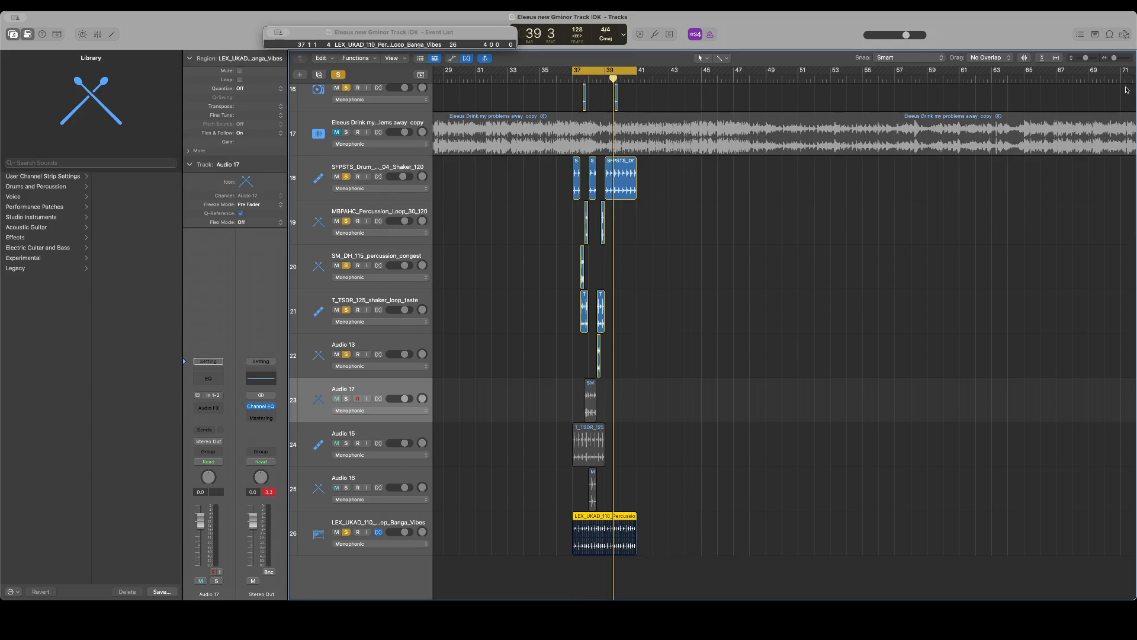
Trim the start of the LEX_UKAD percussion region to bar 39 beat 2
{"action": "left_click_drag", "start_coordinate": [1114, 60], "coordinate": [1119, 59]}
{"action": "scroll", "coordinate": [967, 359], "scroll_direction": "left", "scroll_amount": 8}
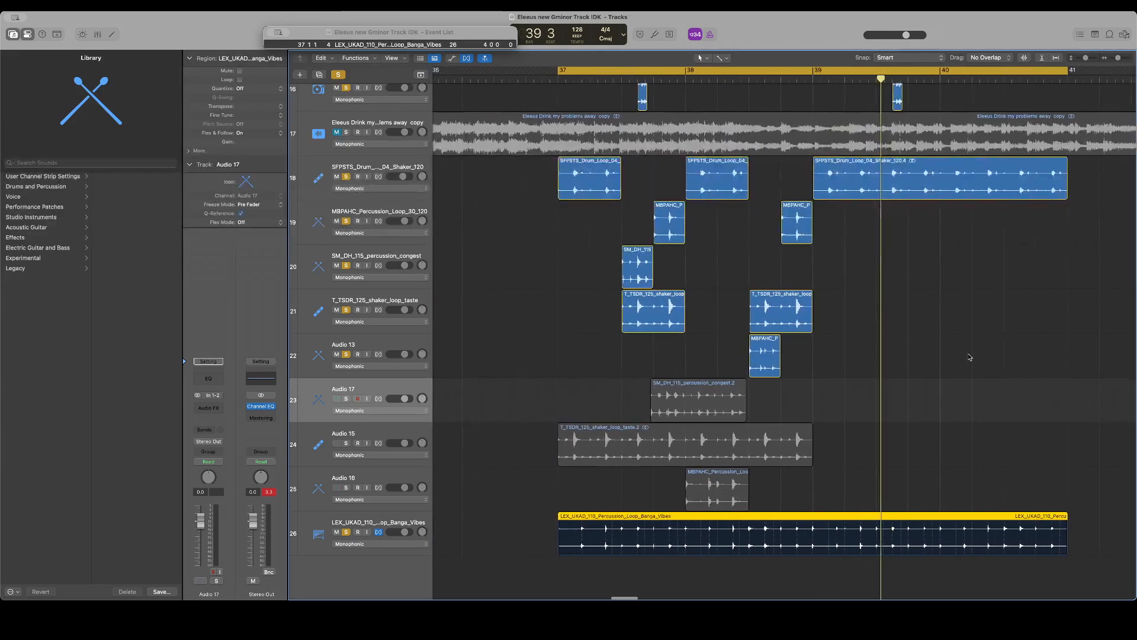
{"action": "scroll", "coordinate": [802, 489], "scroll_direction": "right", "scroll_amount": 4}
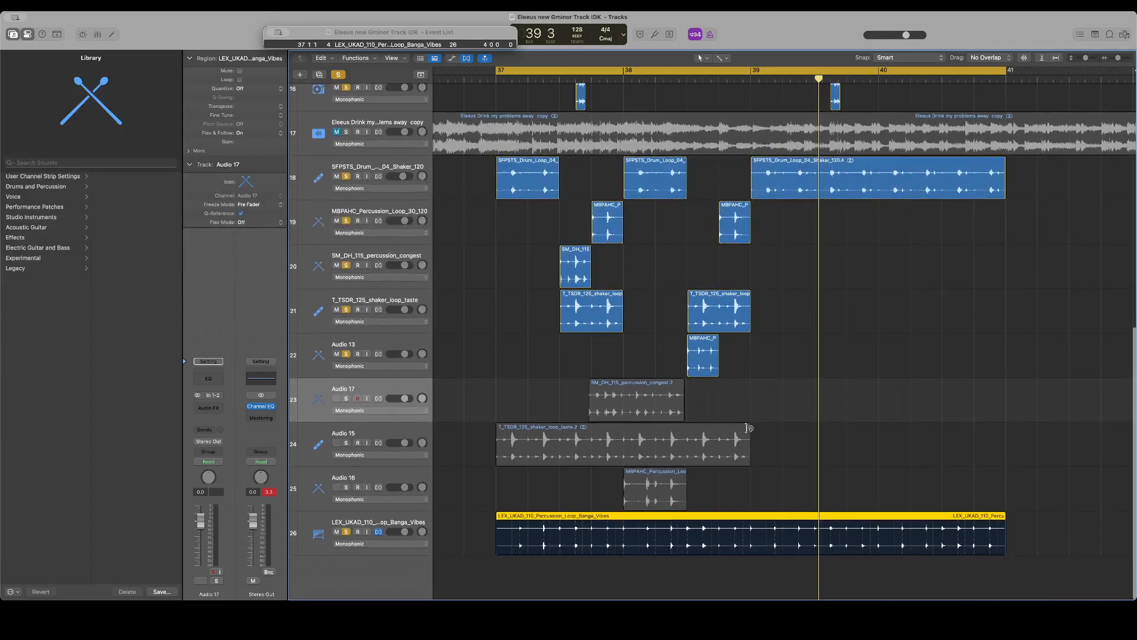
{"action": "left_click_drag", "start_coordinate": [496, 540], "coordinate": [784, 550]}
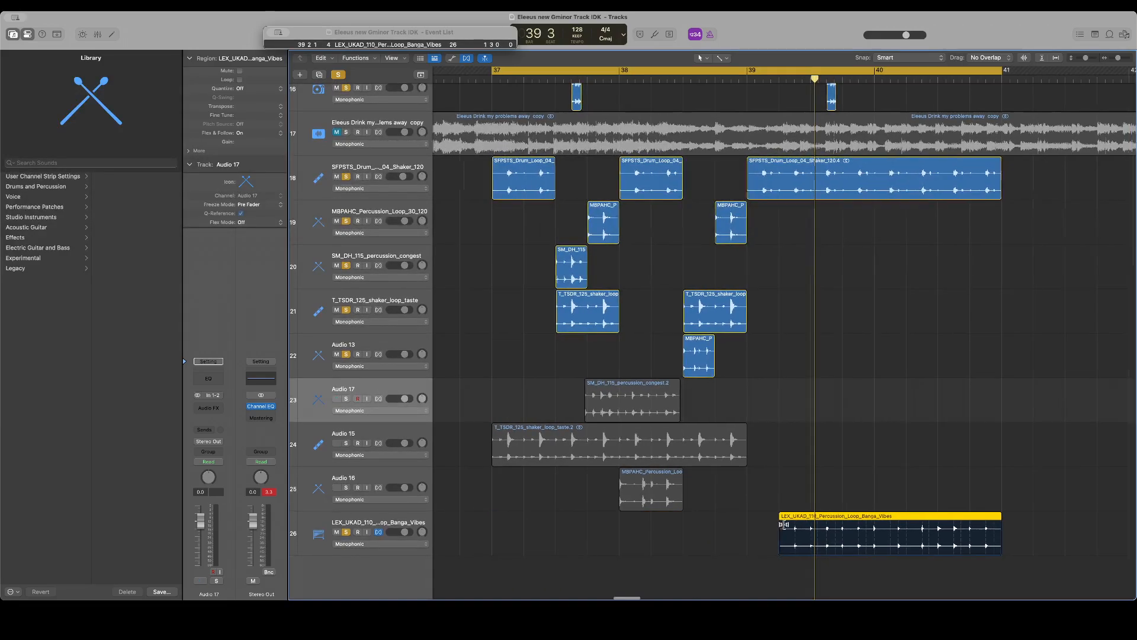
Split the SFPSTS shaker region at bar 39 beat 3 and trim the second piece to start at bar 40
{"action": "scroll", "coordinate": [791, 528], "scroll_direction": "right", "scroll_amount": 2}
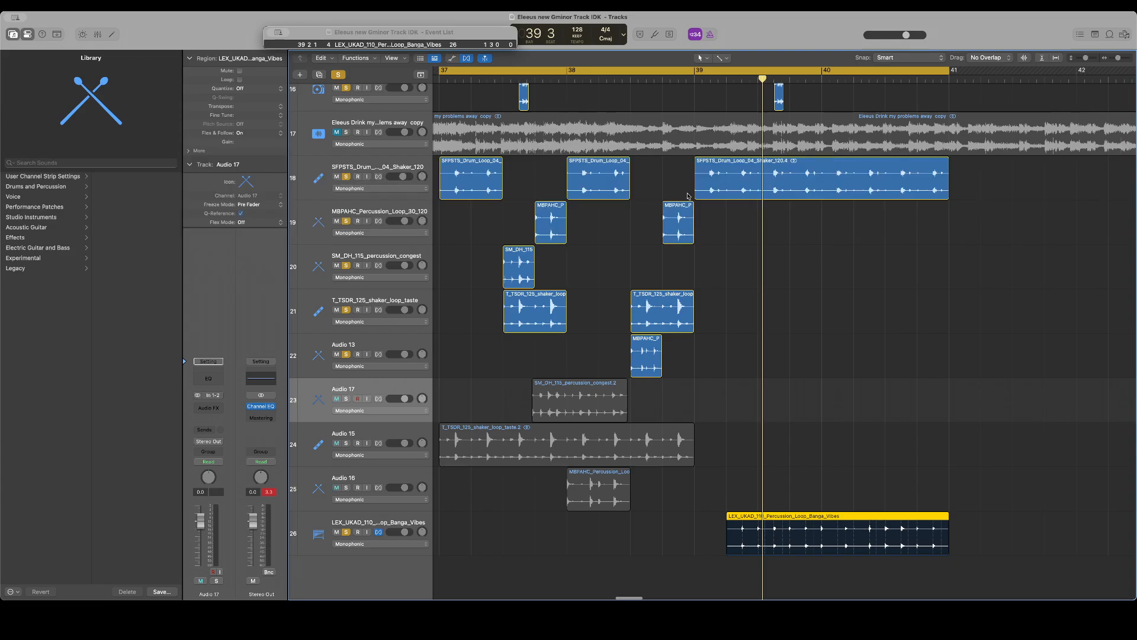
{"action": "left_click", "coordinate": [759, 84]}
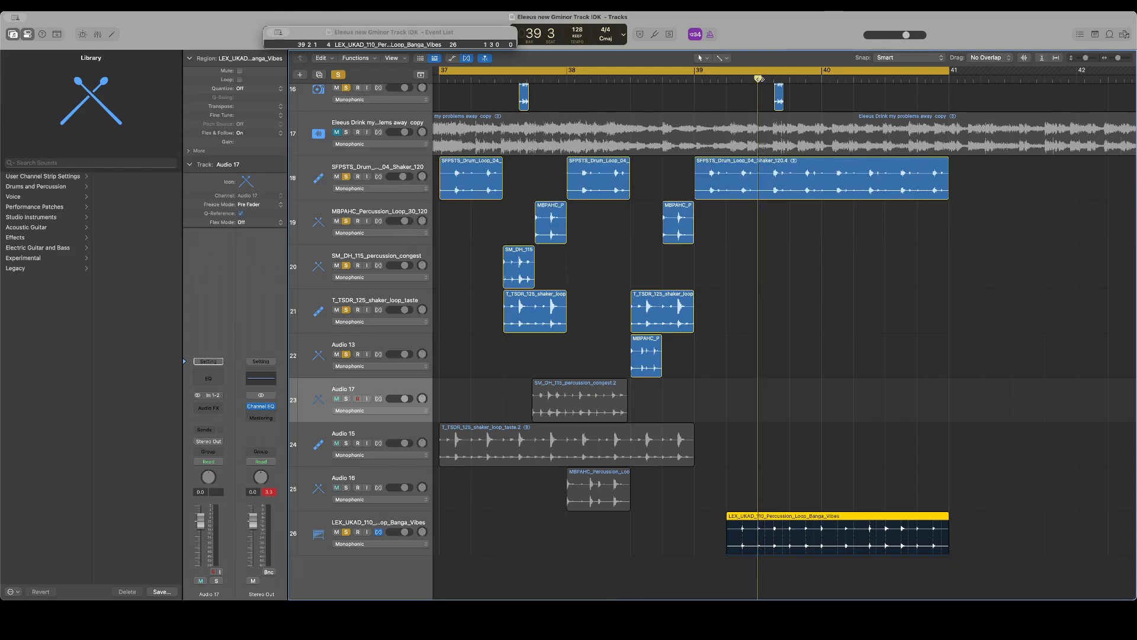
{"action": "left_click", "coordinate": [765, 185]}
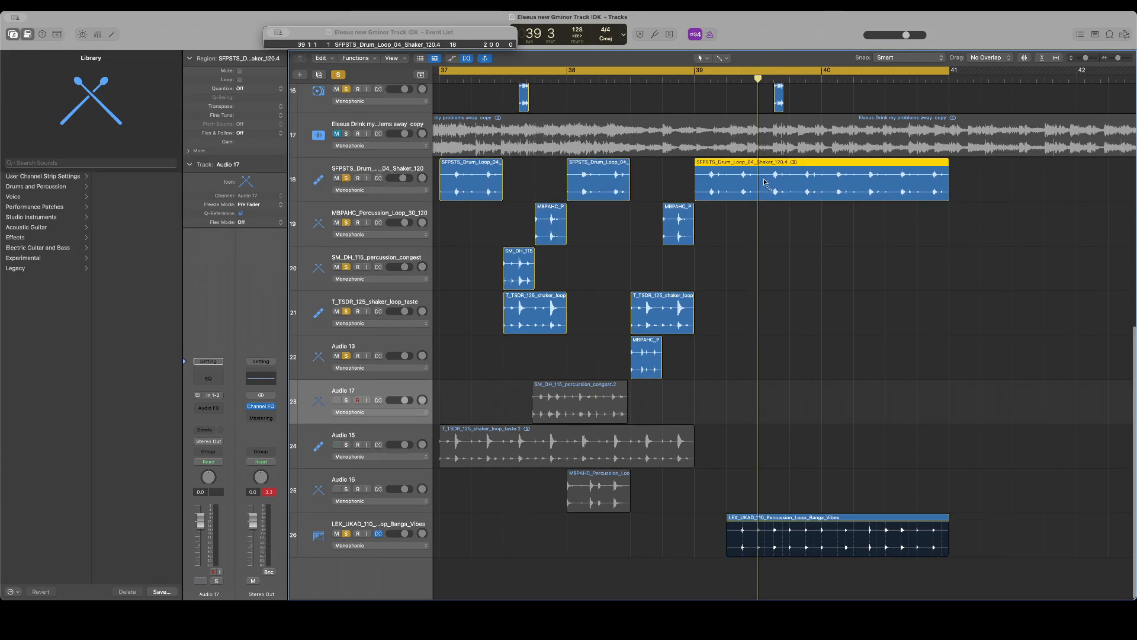
{"action": "left_click_drag", "start_coordinate": [760, 185], "coordinate": [824, 181]}
Play the drop with the split SFPSTS shaker and the trimmed LEX_UKAD percussion loop
{"action": "key", "text": "space"}
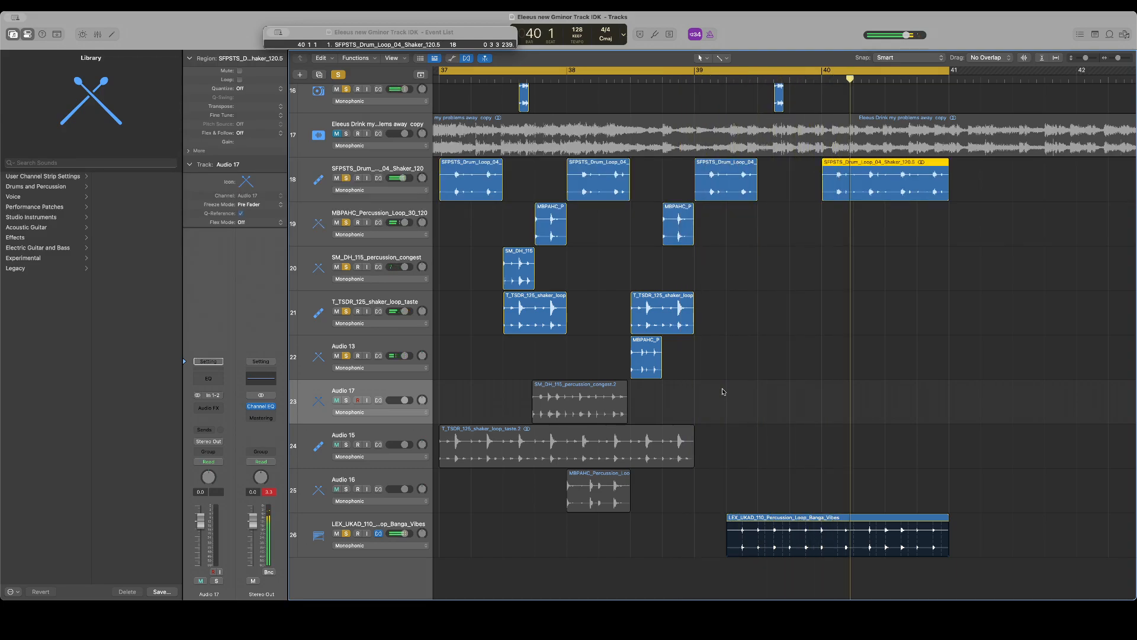
{"action": "scroll", "coordinate": [722, 392], "scroll_direction": "right", "scroll_amount": 2}
{"action": "scroll", "coordinate": [723, 392], "scroll_direction": "up", "scroll_amount": 1}
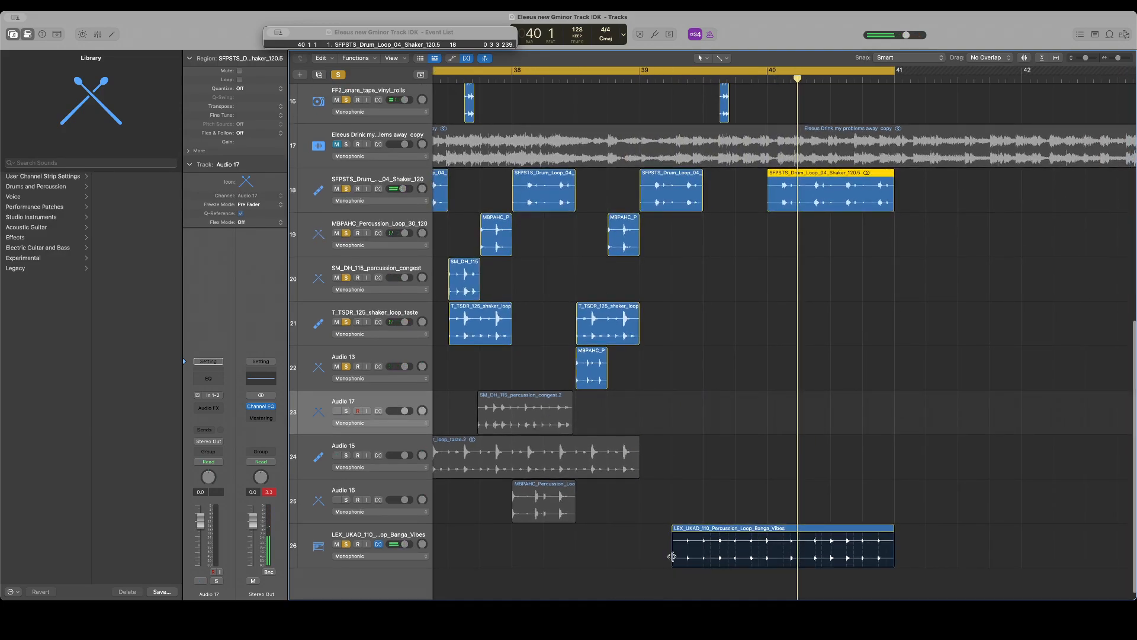
Trim the start of the LEX_UKAD_110_Percussion_Loop_Banga_Vibes region to bar 39 beat 3
{"action": "left_click_drag", "start_coordinate": [672, 557], "coordinate": [701, 552]}
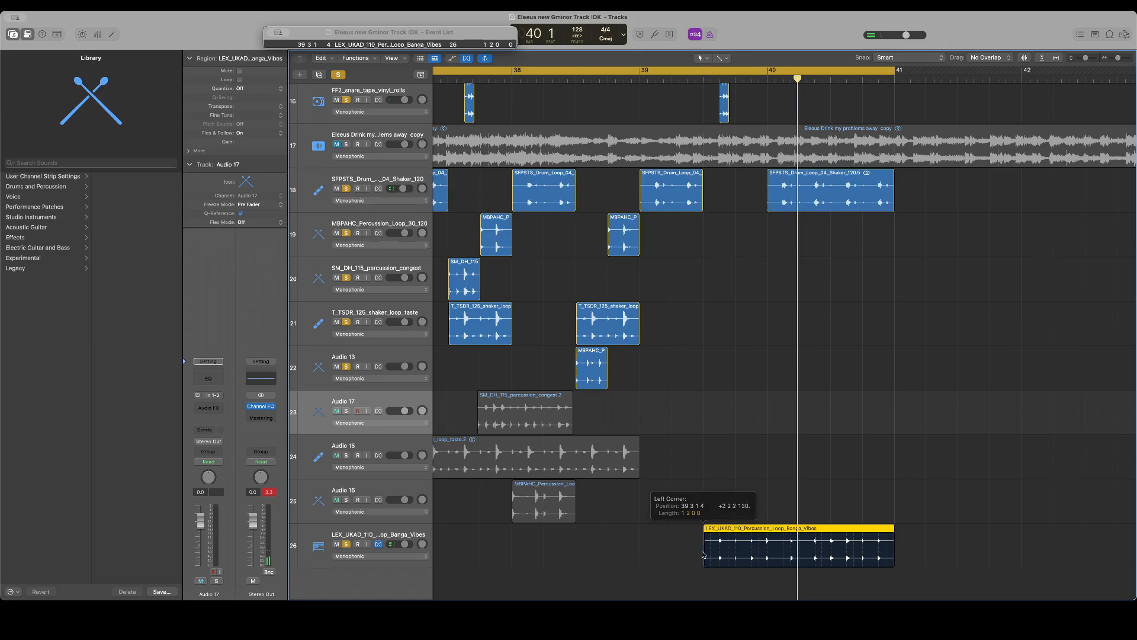
{"action": "scroll", "coordinate": [701, 554], "scroll_direction": "right", "scroll_amount": 3}
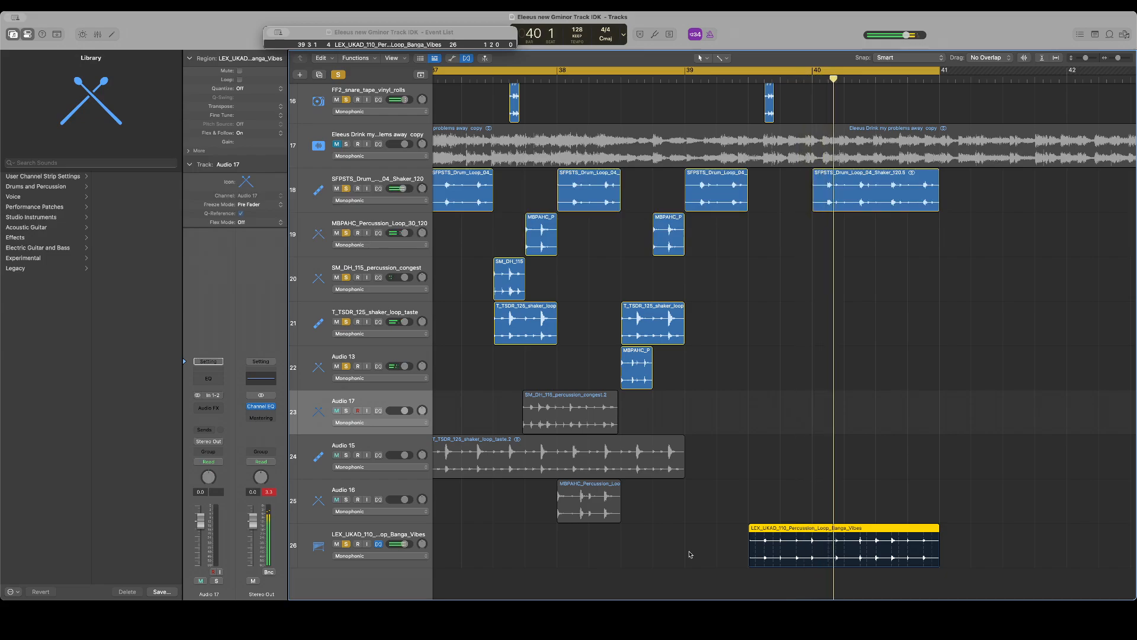
Split the Banga_Vibes percussion loop at bar 40 and move its second part onto a new, muted duplicate track below
{"action": "left_click", "coordinate": [811, 78]}
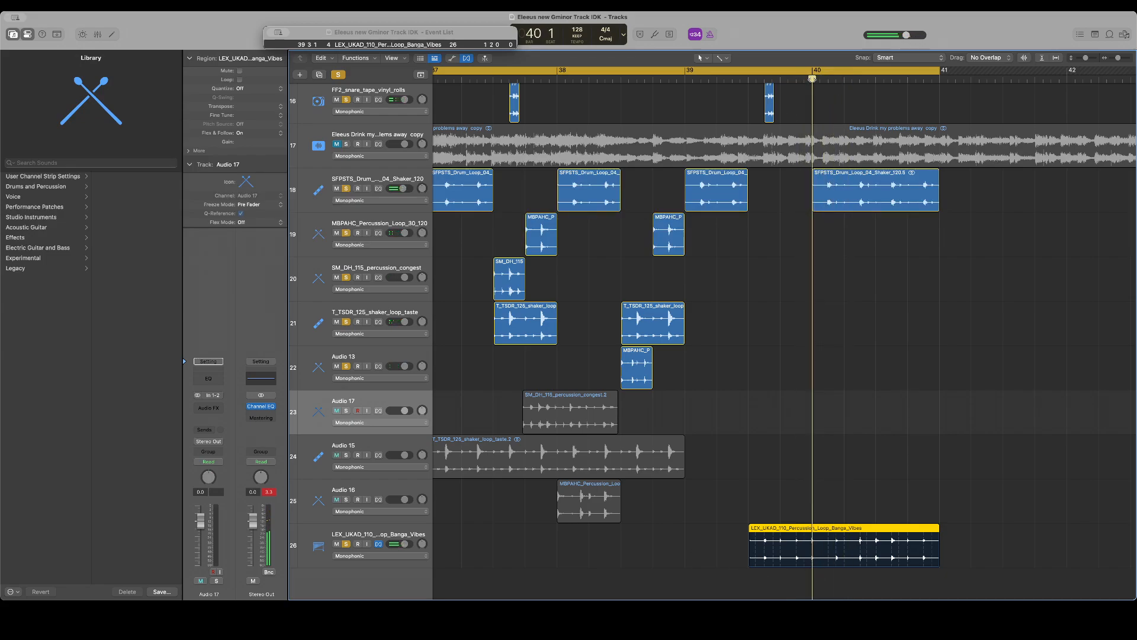
{"action": "left_click", "coordinate": [417, 532]}
{"action": "key", "text": "super+d"}
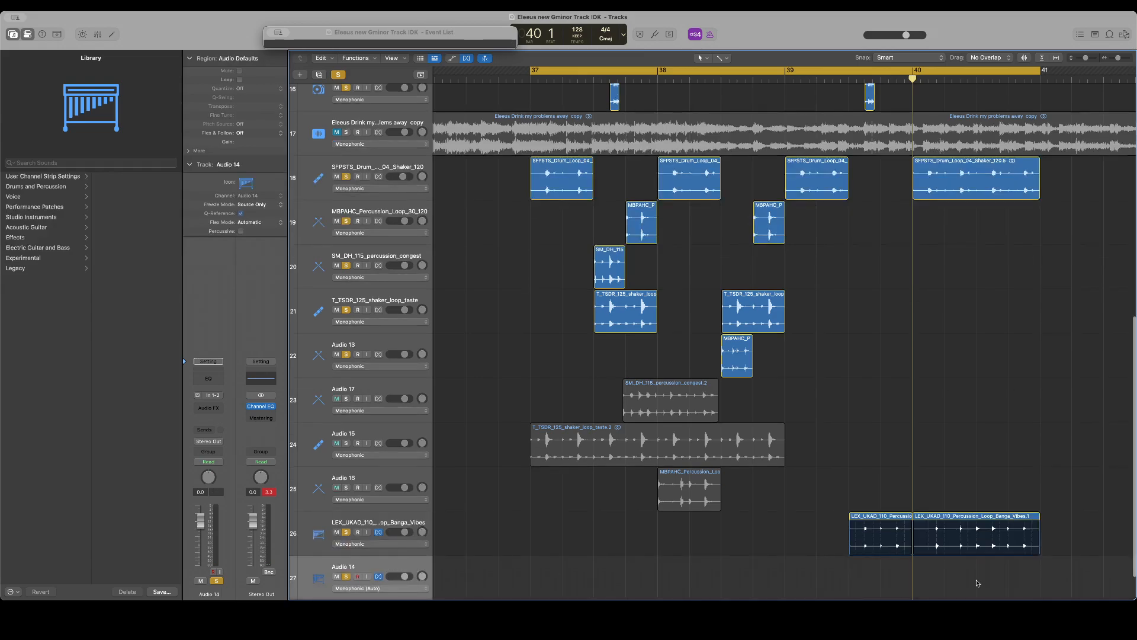
{"action": "left_click_drag", "start_coordinate": [944, 518], "coordinate": [945, 562]}
{"action": "key", "text": "space"}
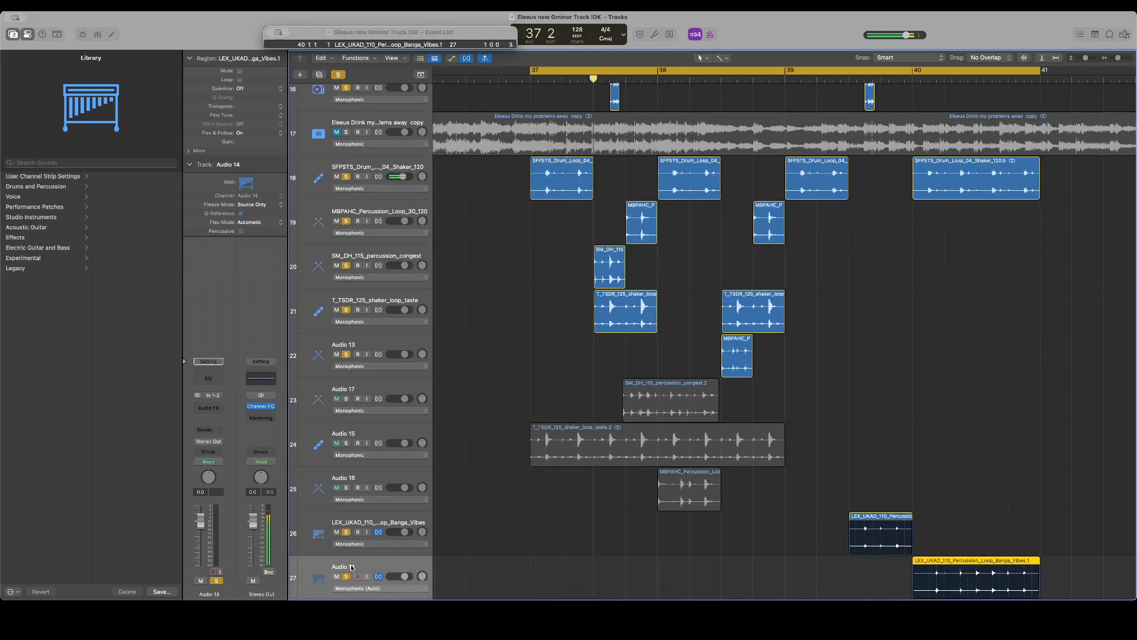
{"action": "scroll", "coordinate": [663, 412], "scroll_direction": "right", "scroll_amount": 1}
{"action": "scroll", "coordinate": [662, 412], "scroll_direction": "right", "scroll_amount": 5}
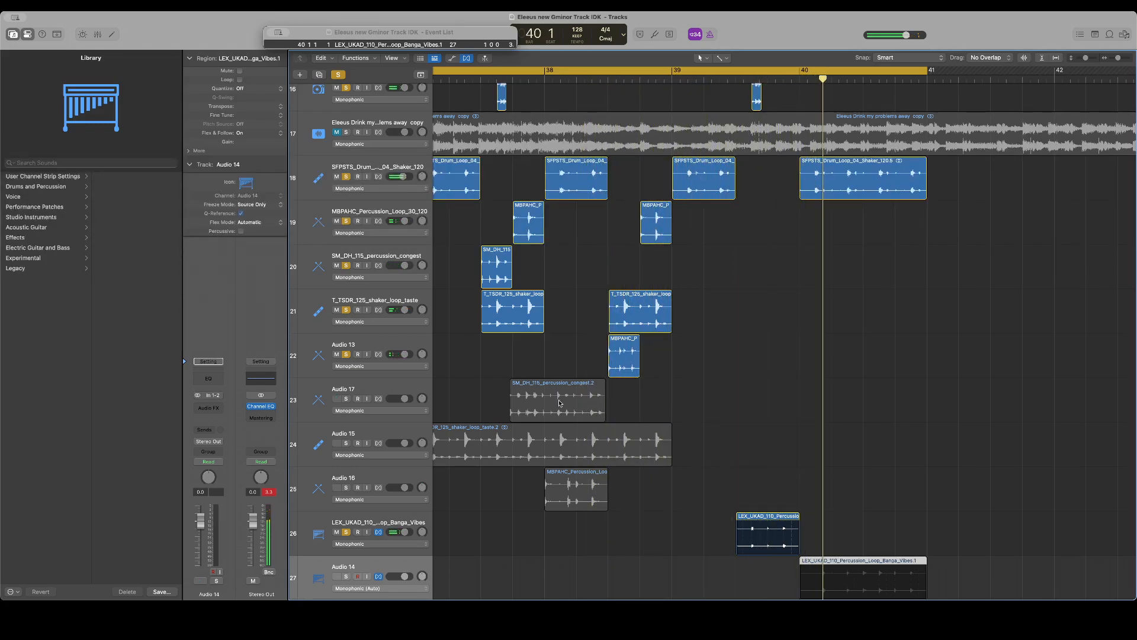
Extend the SM_DH_115_percussion_congest.2 region on Audio 17 across bars 37 to 39 and align its start exactly to bar 37
{"action": "mouse_move", "coordinate": [551, 401]}
{"action": "left_mouse_down"}
{"action": "mouse_move", "coordinate": [774, 401]}
{"action": "mouse_move", "coordinate": [501, 412]}
{"action": "mouse_move", "coordinate": [550, 386]}
{"action": "left_mouse_up"}
{"action": "scroll", "coordinate": [481, 407], "scroll_direction": "left", "scroll_amount": 5}
{"action": "scroll", "coordinate": [634, 427], "scroll_direction": "right", "scroll_amount": 1}
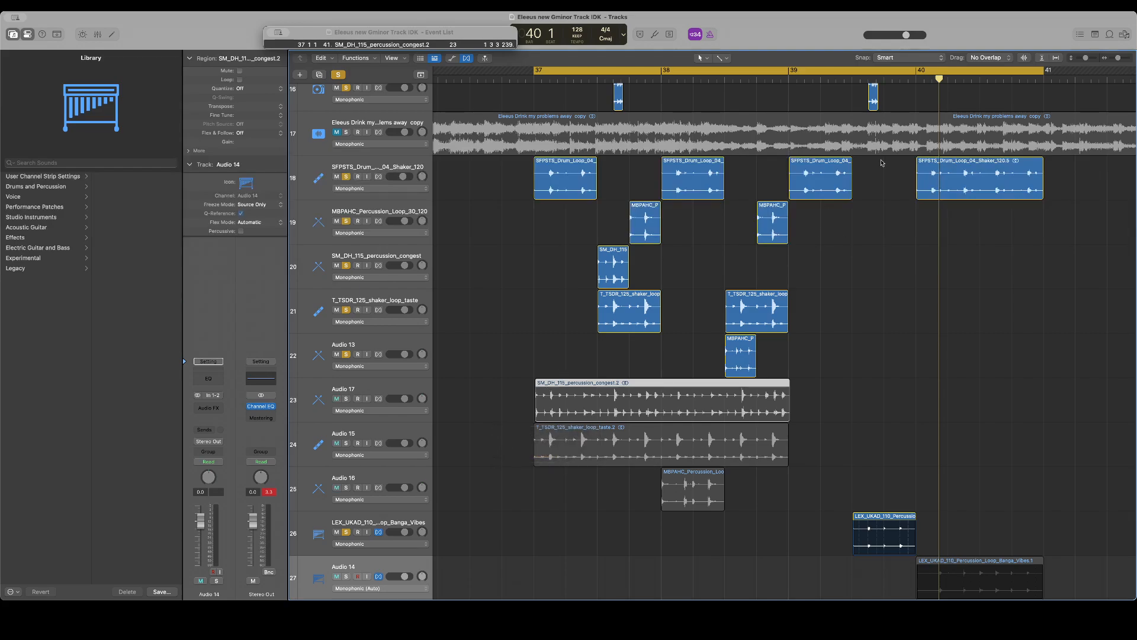
{"action": "left_click", "coordinate": [1125, 59]}
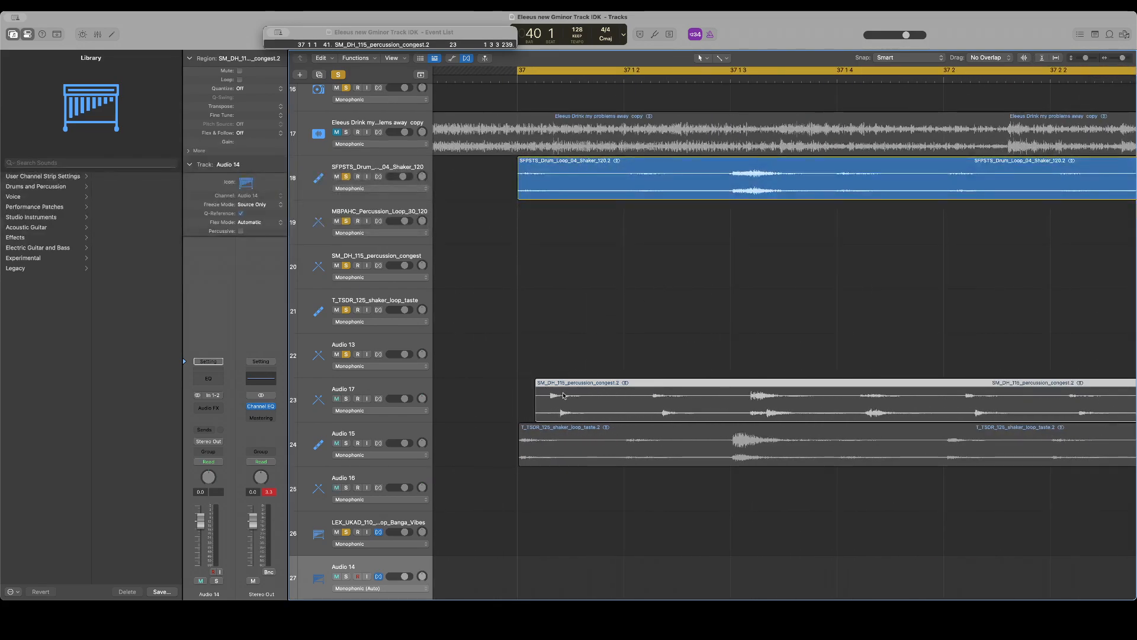
{"action": "left_click_drag", "start_coordinate": [568, 386], "coordinate": [551, 386]}
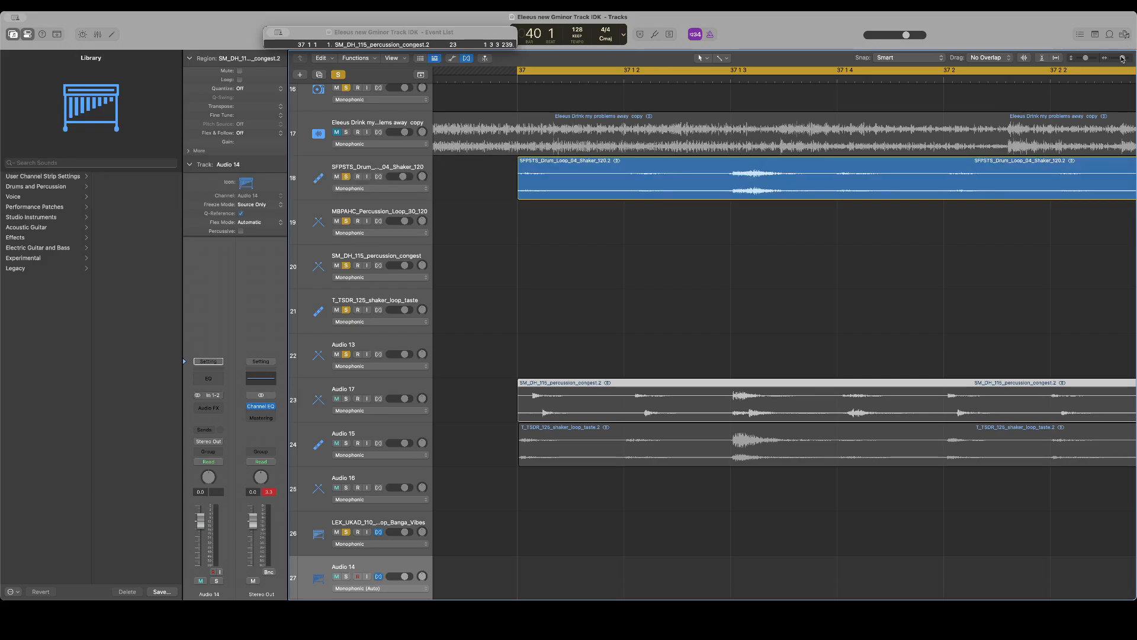
Move the two-bar percussion_congest.2 region on Audio 17 so that it starts at bar 39
{"action": "left_click_drag", "start_coordinate": [1122, 59], "coordinate": [1120, 59]}
{"action": "scroll", "coordinate": [861, 283], "scroll_direction": "right", "scroll_amount": 5}
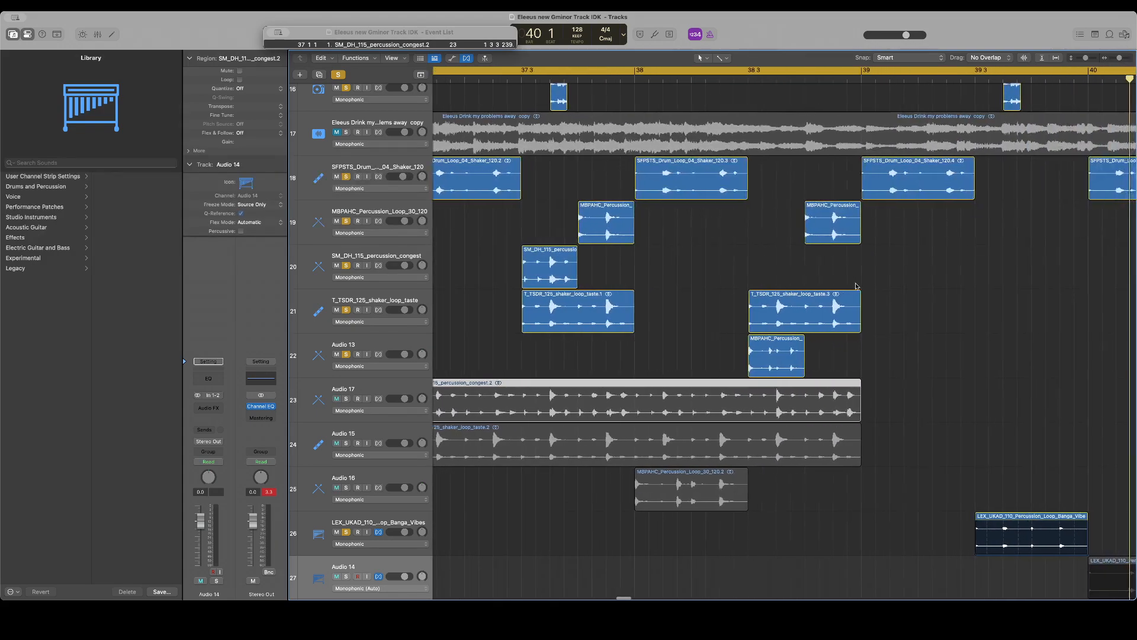
{"action": "scroll", "coordinate": [557, 420], "scroll_direction": "right", "scroll_amount": 6}
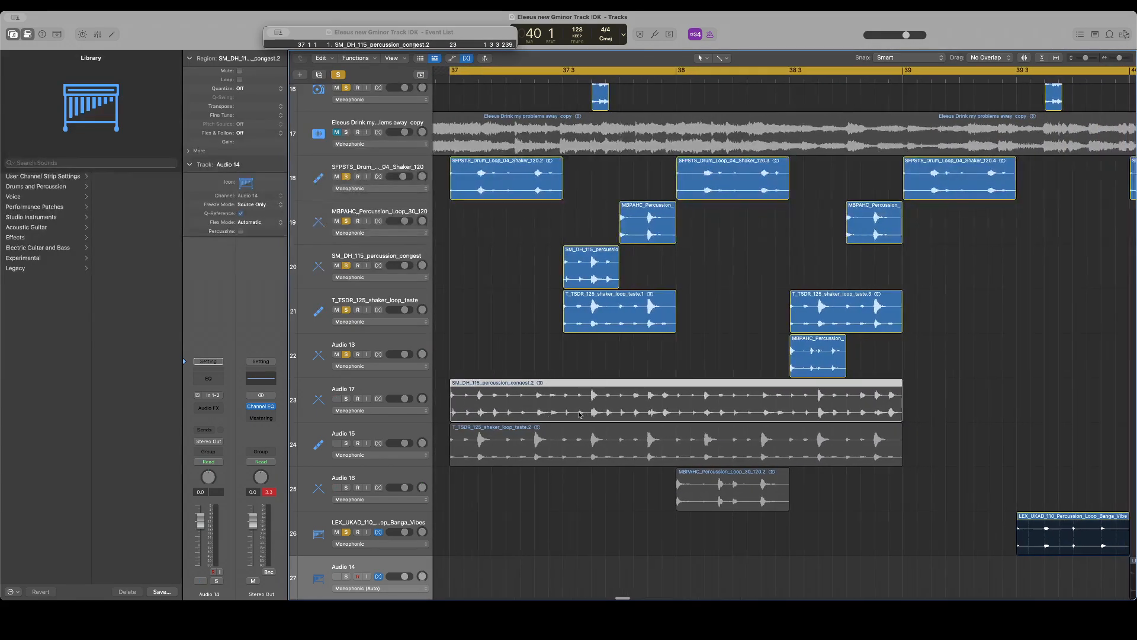
{"action": "left_click_drag", "start_coordinate": [521, 398], "coordinate": [972, 409]}
{"action": "scroll", "coordinate": [972, 409], "scroll_direction": "right", "scroll_amount": 15}
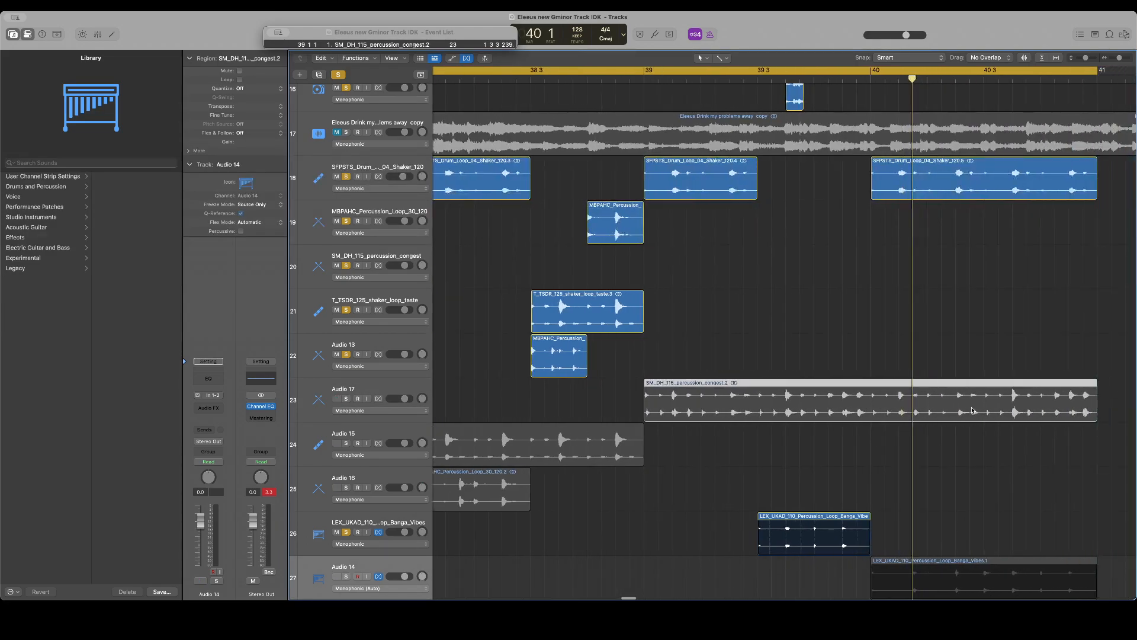
Trim the percussion_congest.2 region to run from bar 39 beat 3 to bar 40, and unmute Audio 17 for playback
{"action": "left_click_drag", "start_coordinate": [1095, 405], "coordinate": [871, 407]}
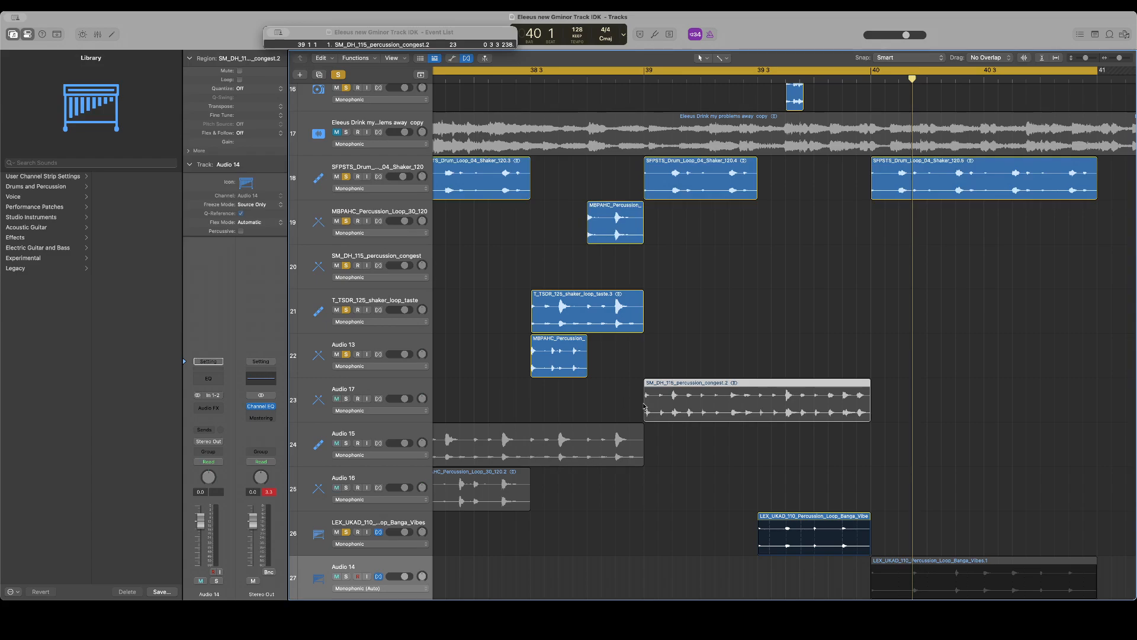
{"action": "left_click_drag", "start_coordinate": [644, 403], "coordinate": [759, 410]}
{"action": "left_click", "coordinate": [337, 399]}
{"action": "key", "text": "space"}
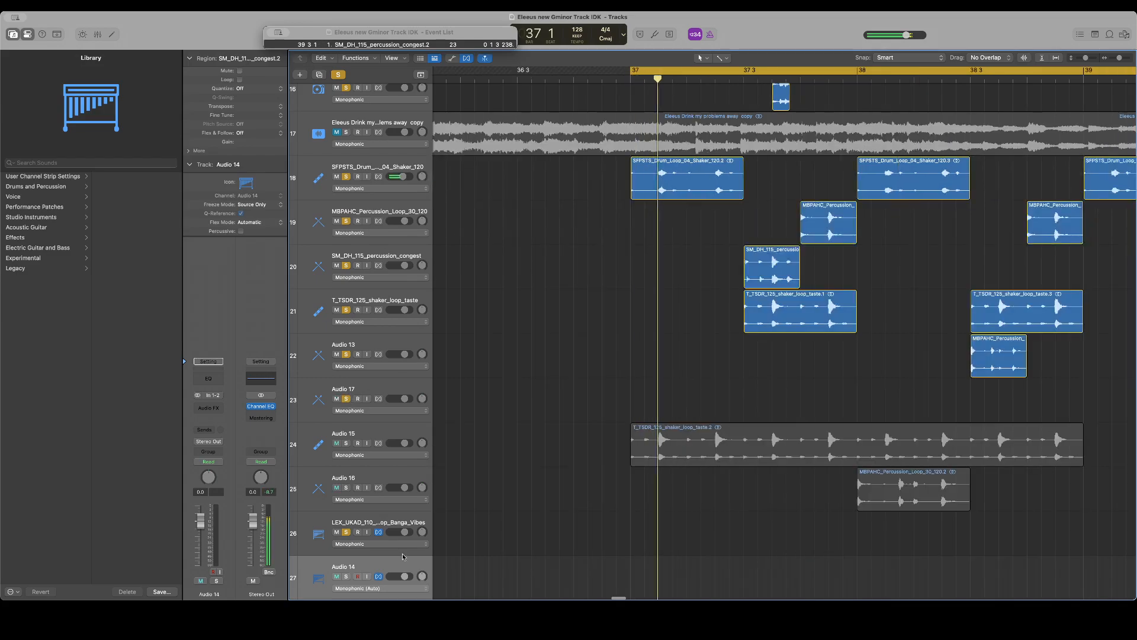
Reorder the tracks so LEX_UKAD and Audio 14 sit directly below Audio 17, and play back the cycle from bar 37
{"action": "left_click_drag", "start_coordinate": [397, 564], "coordinate": [399, 407]}
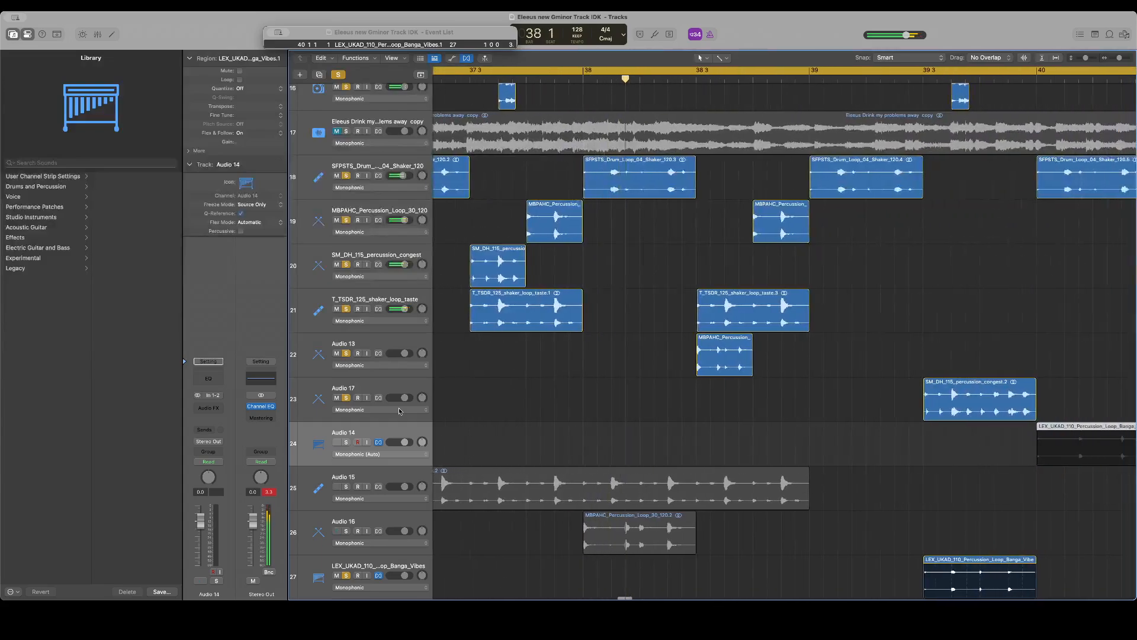
{"action": "scroll", "coordinate": [399, 441], "scroll_direction": "down", "scroll_amount": 1}
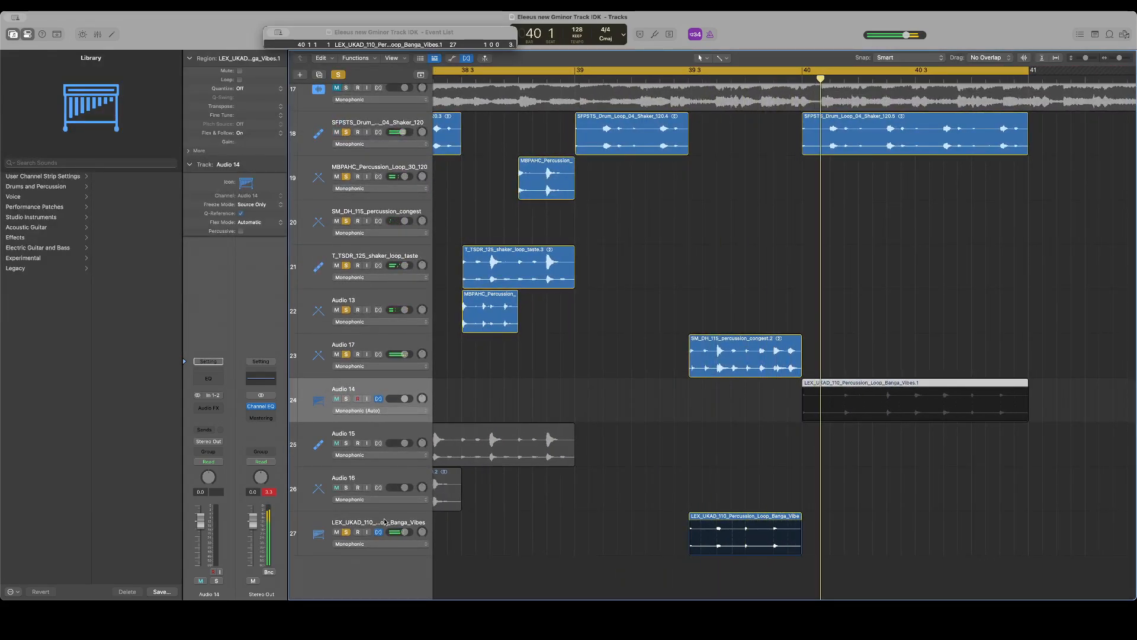
{"action": "left_click_drag", "start_coordinate": [397, 537], "coordinate": [376, 380]}
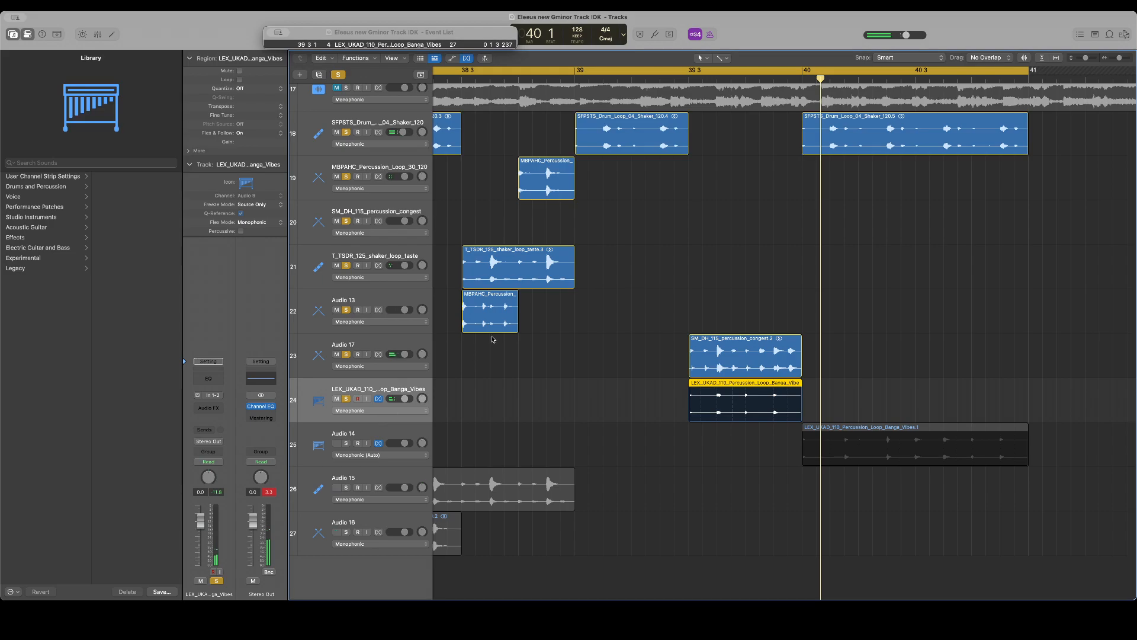
{"action": "key", "text": "space"}
{"action": "key", "text": "space"}
{"action": "scroll", "coordinate": [502, 331], "scroll_direction": "right", "scroll_amount": 7}
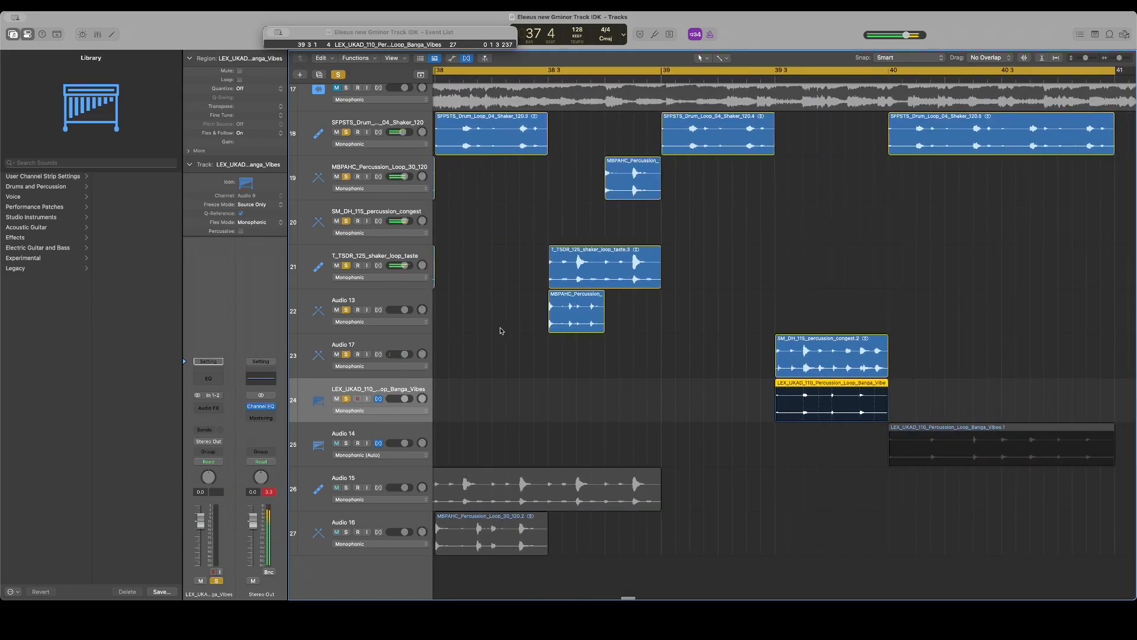
{"action": "scroll", "coordinate": [501, 331], "scroll_direction": "left", "scroll_amount": 2}
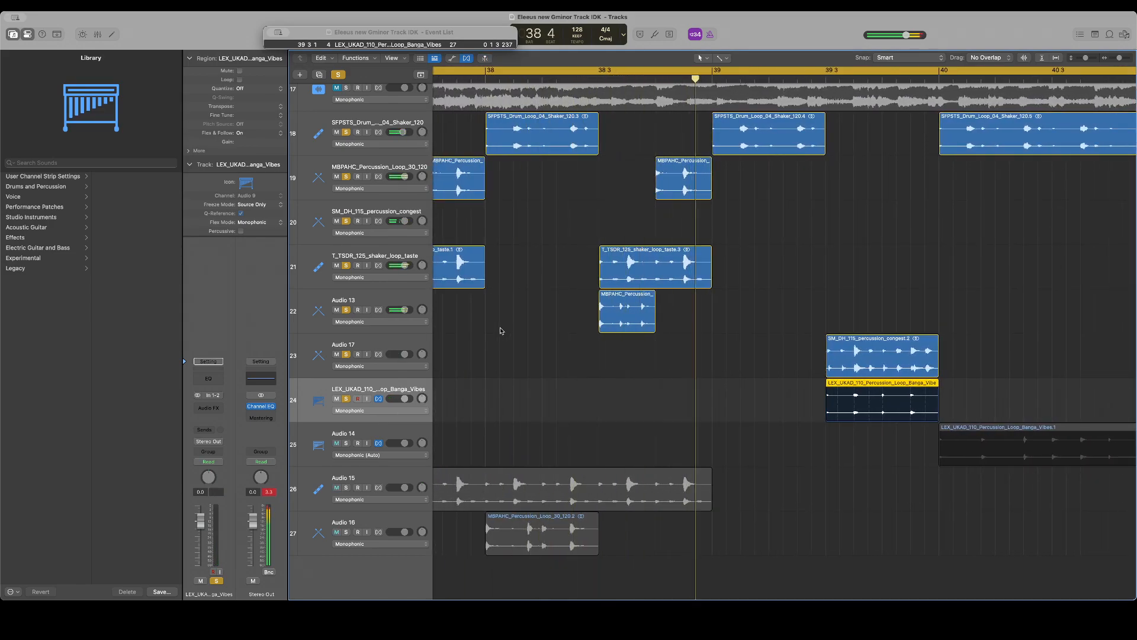
{"action": "scroll", "coordinate": [501, 331], "scroll_direction": "right", "scroll_amount": 2}
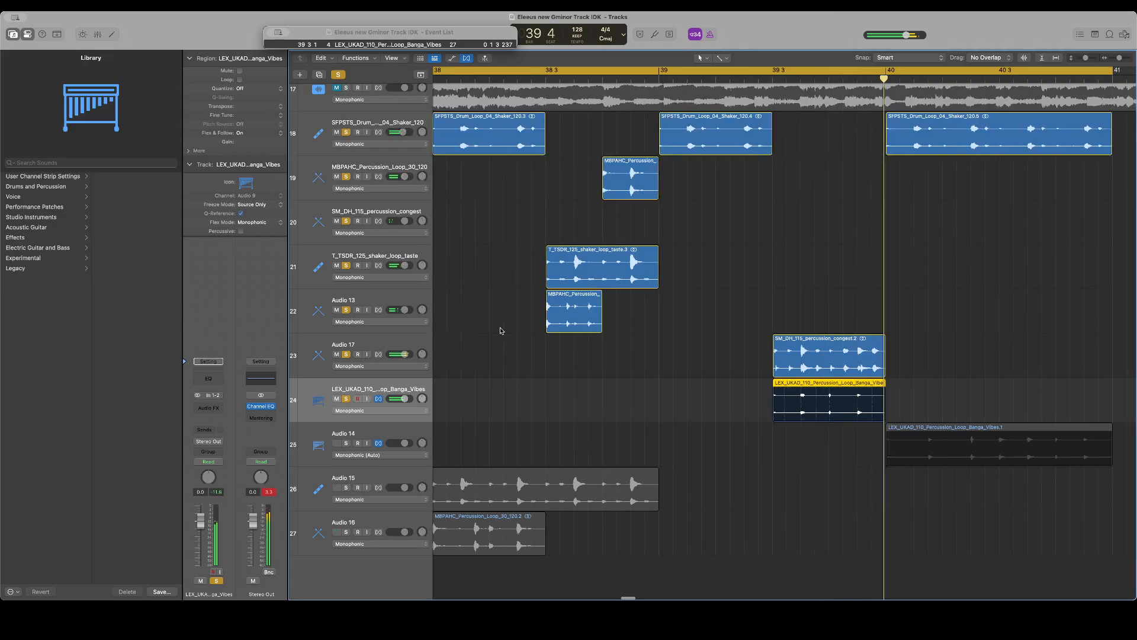
{"action": "scroll", "coordinate": [501, 331], "scroll_direction": "right", "scroll_amount": 10}
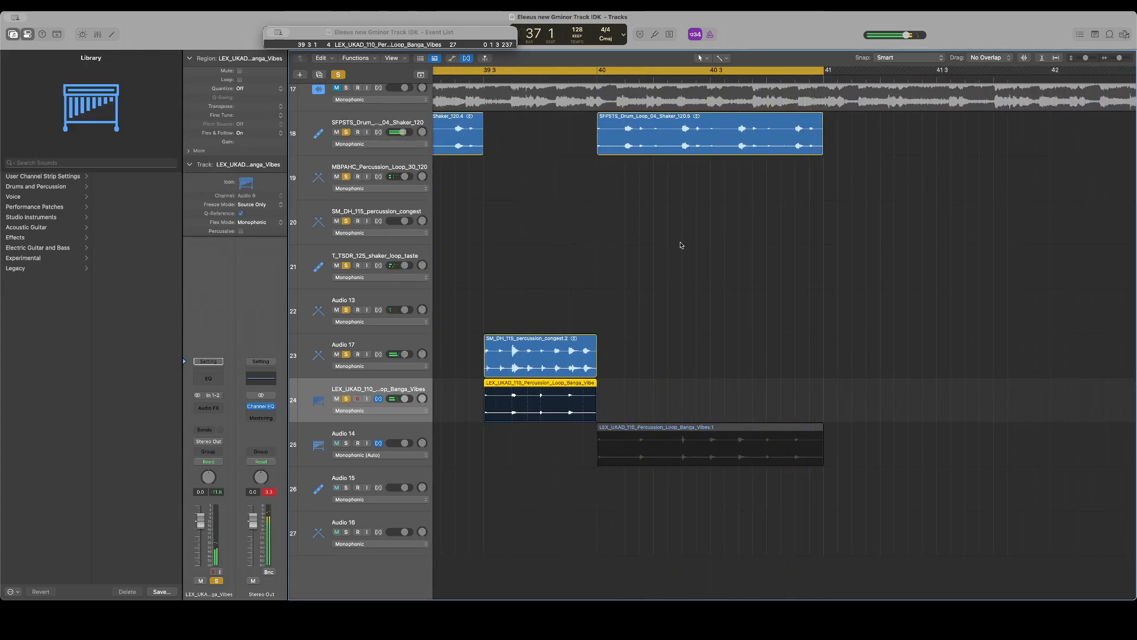
Shorten the shaker region at bar 40 to three beats and copy the MBPAHC percussion hit to bar 40 beat 4
{"action": "scroll", "coordinate": [681, 245], "scroll_direction": "left", "scroll_amount": 7}
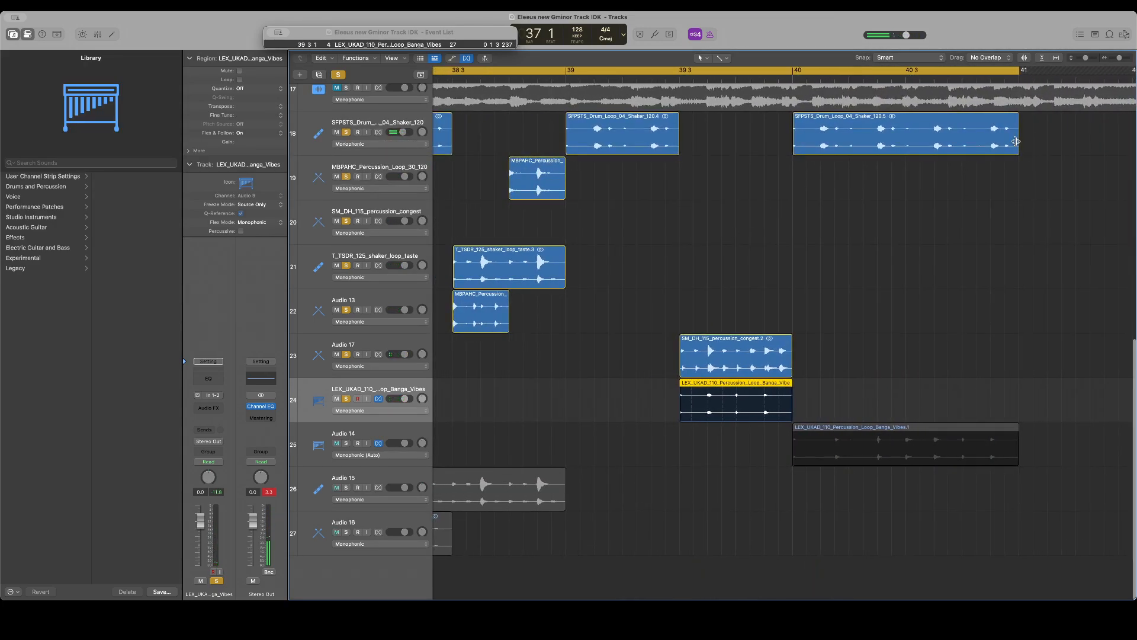
{"action": "left_click_drag", "start_coordinate": [1017, 142], "coordinate": [960, 143]}
{"action": "scroll", "coordinate": [906, 163], "scroll_direction": "left", "scroll_amount": 4}
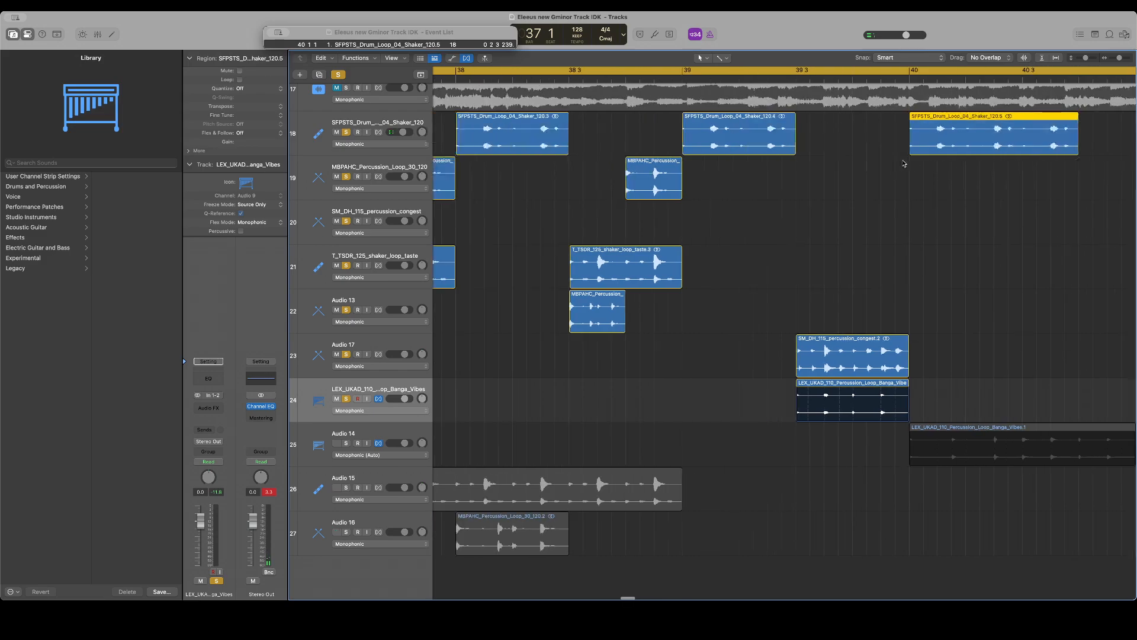
{"action": "left_click_drag", "start_coordinate": [654, 177], "coordinate": [1108, 176]}
Copy the T_TSDR_125_shaker_loop_taste region from bar 38 to bar 40 beat 3 and play back the cycle
{"action": "left_click_drag", "start_coordinate": [624, 271], "coordinate": [1092, 251]}
{"action": "scroll", "coordinate": [1027, 257], "scroll_direction": "right", "scroll_amount": 3}
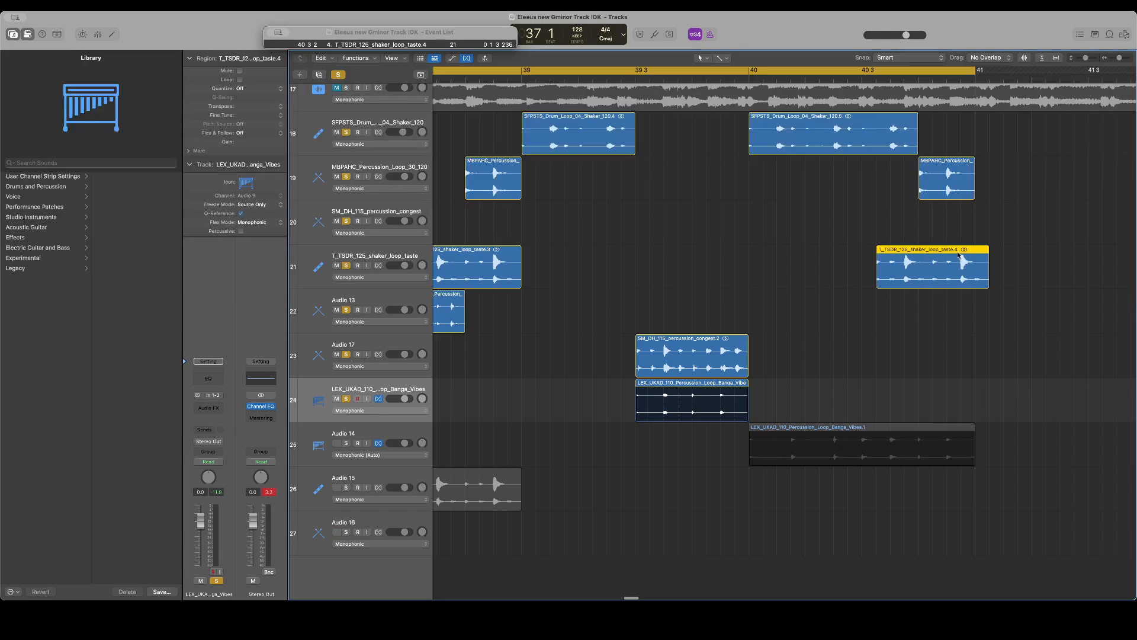
{"action": "left_click_drag", "start_coordinate": [960, 256], "coordinate": [949, 254]}
{"action": "left_click_drag", "start_coordinate": [945, 255], "coordinate": [932, 259]}
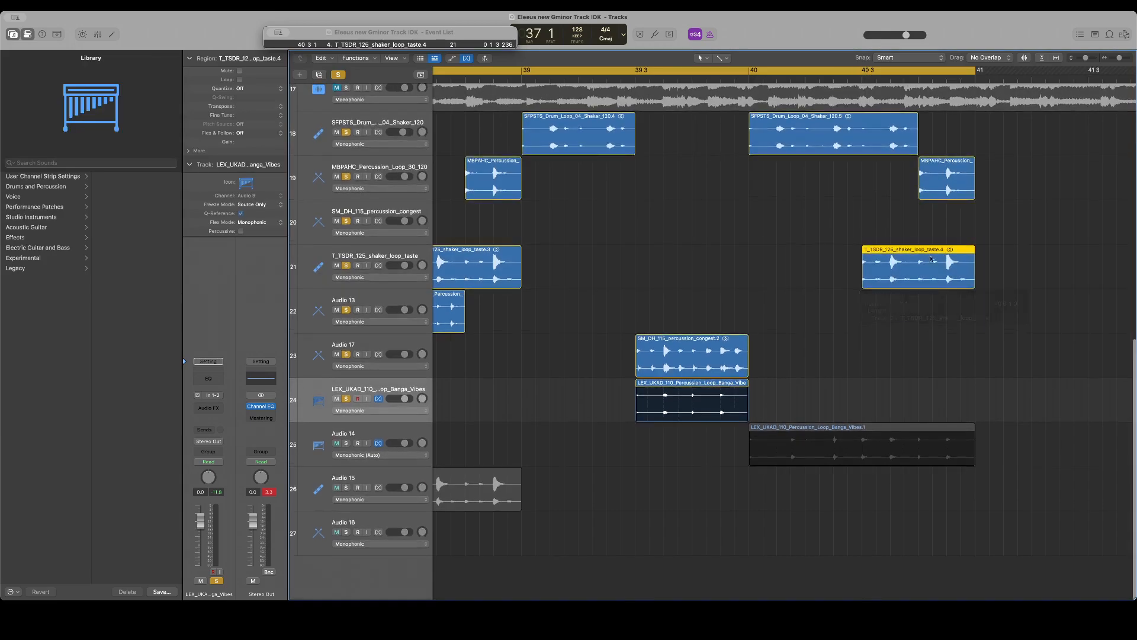
{"action": "key", "text": "space"}
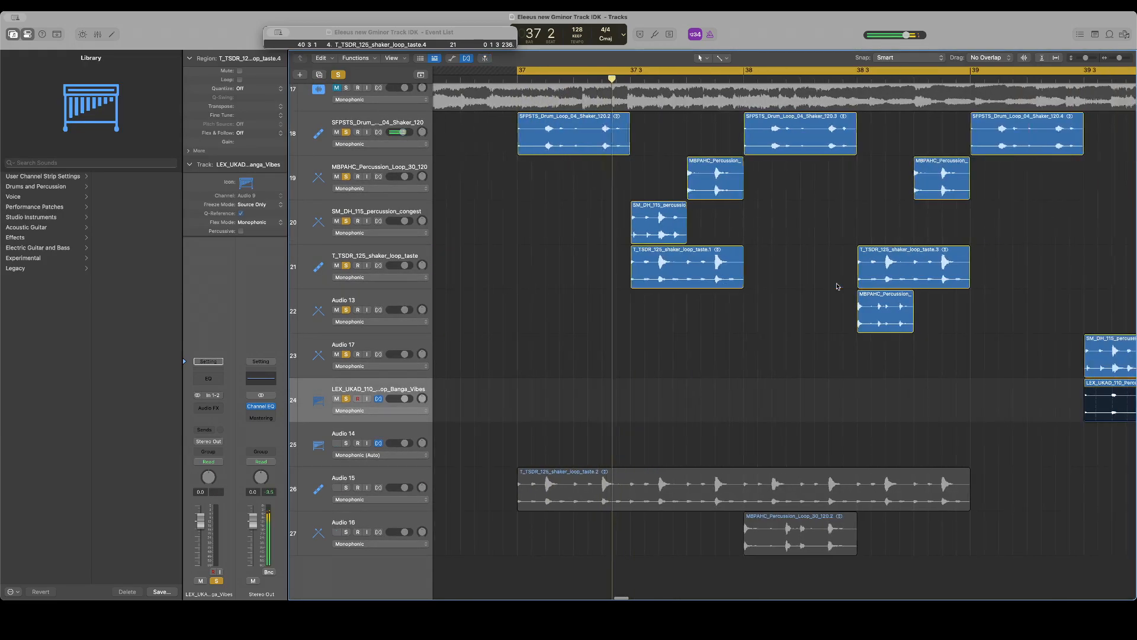
Move the muted Eleeus Drink my problems away copy track down below Audio 15
{"action": "scroll", "coordinate": [955, 230], "scroll_direction": "down", "scroll_amount": 5}
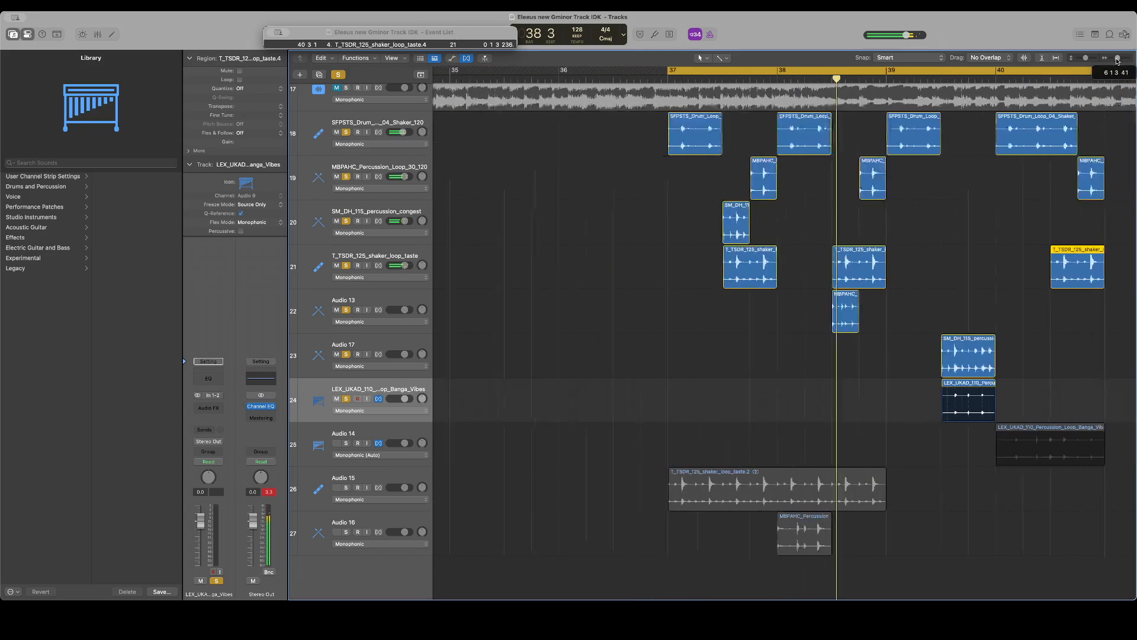
{"action": "left_click_drag", "start_coordinate": [1086, 58], "coordinate": [1085, 58]}
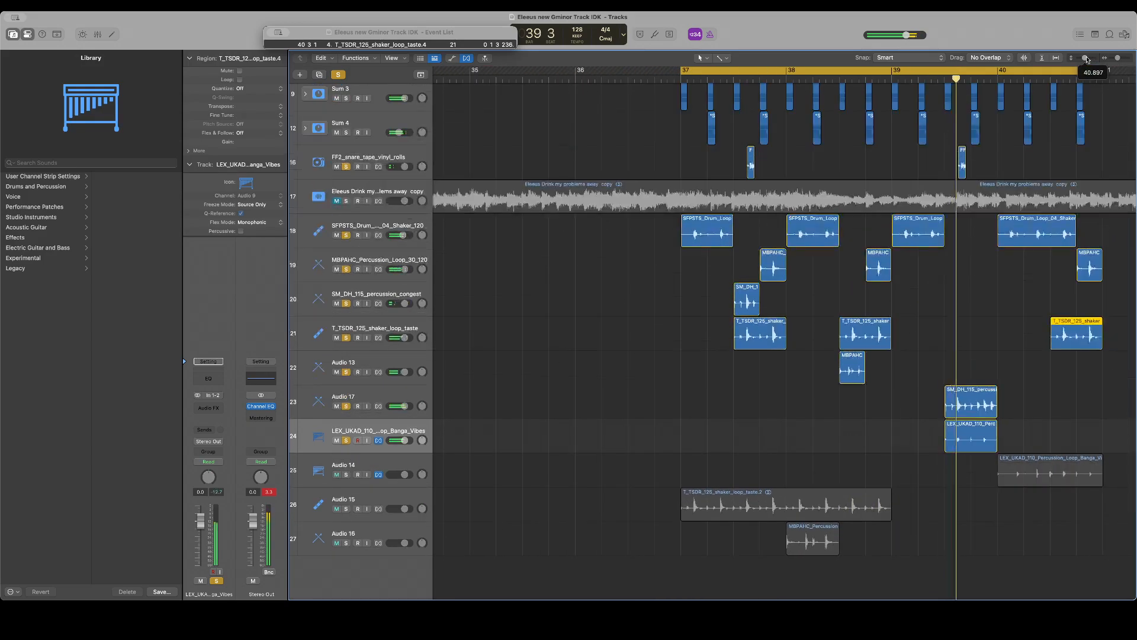
{"action": "scroll", "coordinate": [1023, 177], "scroll_direction": "up", "scroll_amount": 3}
{"action": "scroll", "coordinate": [1023, 176], "scroll_direction": "right", "scroll_amount": 7}
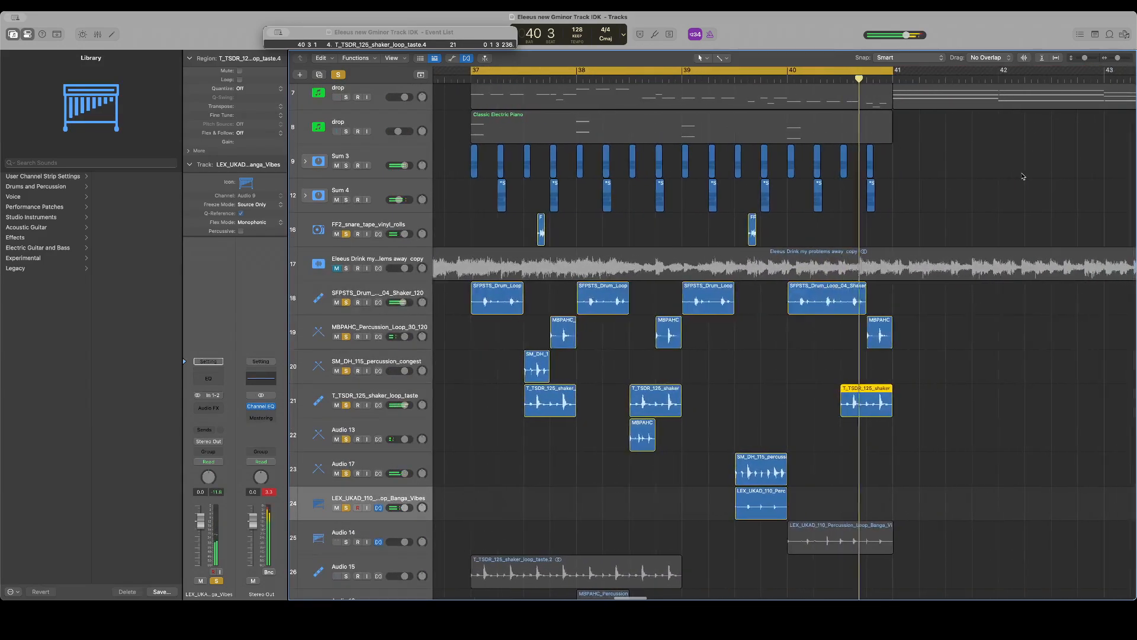
{"action": "left_click_drag", "start_coordinate": [379, 258], "coordinate": [409, 588]}
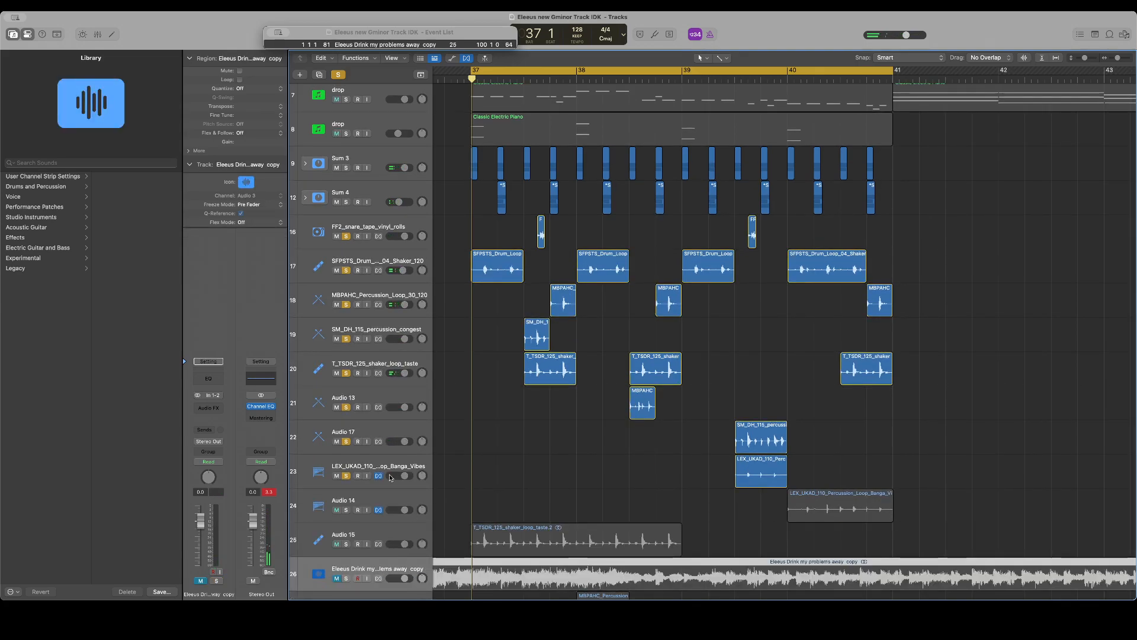
Solo the four drop tracks, 5 to 8, and play them back together with the percussion
{"action": "scroll", "coordinate": [349, 171], "scroll_direction": "up", "scroll_amount": 3}
{"action": "left_click_drag", "start_coordinate": [349, 172], "coordinate": [345, 235]}
{"action": "left_click", "coordinate": [346, 137]}
{"action": "key", "text": "space"}
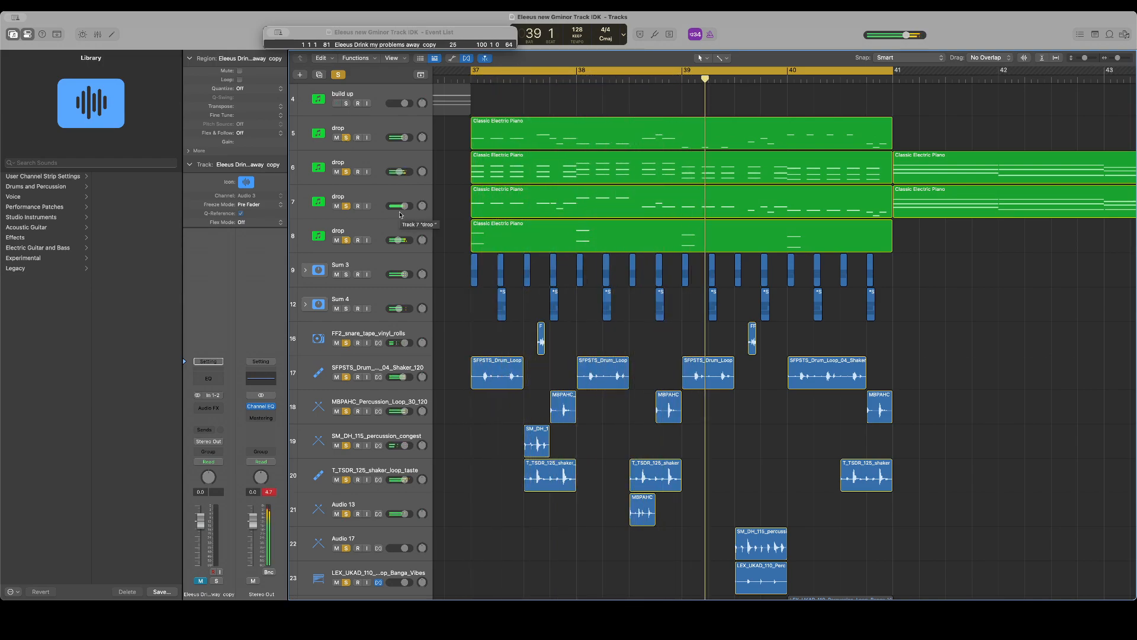
Take drop tracks 8 and 5 out of solo while the cycle plays
{"action": "scroll", "coordinate": [400, 214], "scroll_direction": "down", "scroll_amount": 5}
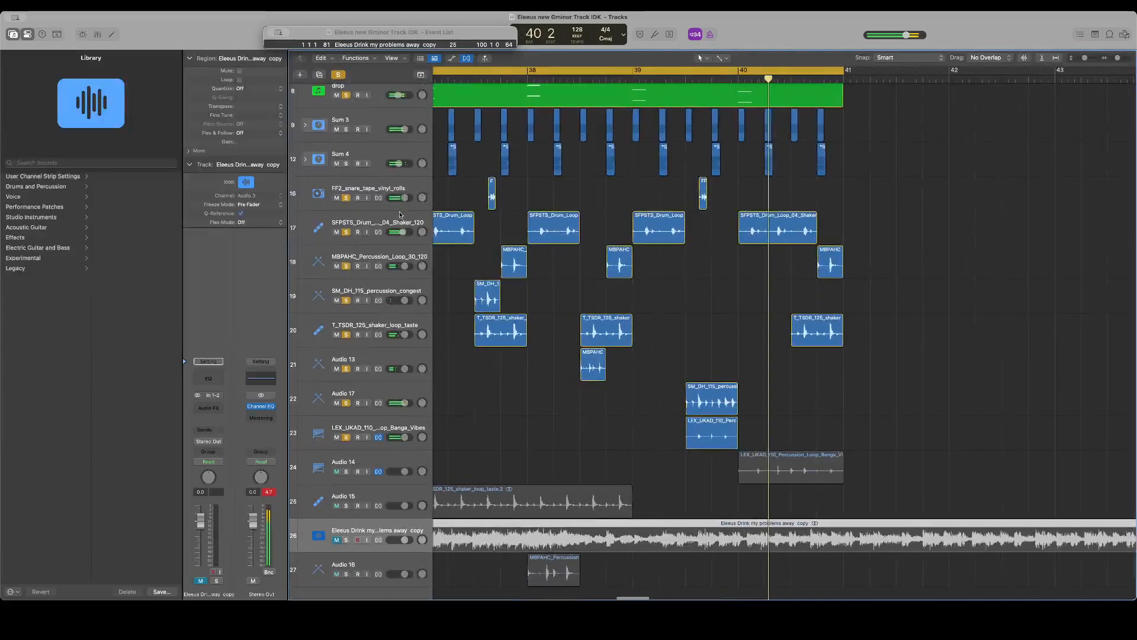
{"action": "scroll", "coordinate": [400, 215], "scroll_direction": "up", "scroll_amount": 5}
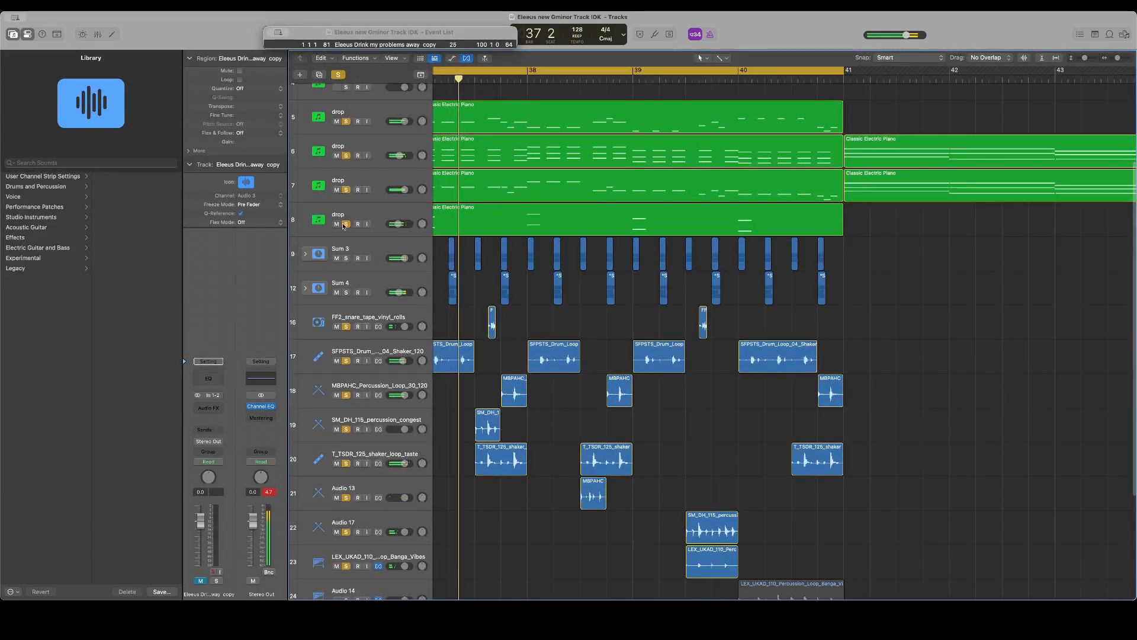
{"action": "scroll", "coordinate": [379, 280], "scroll_direction": "left", "scroll_amount": 3}
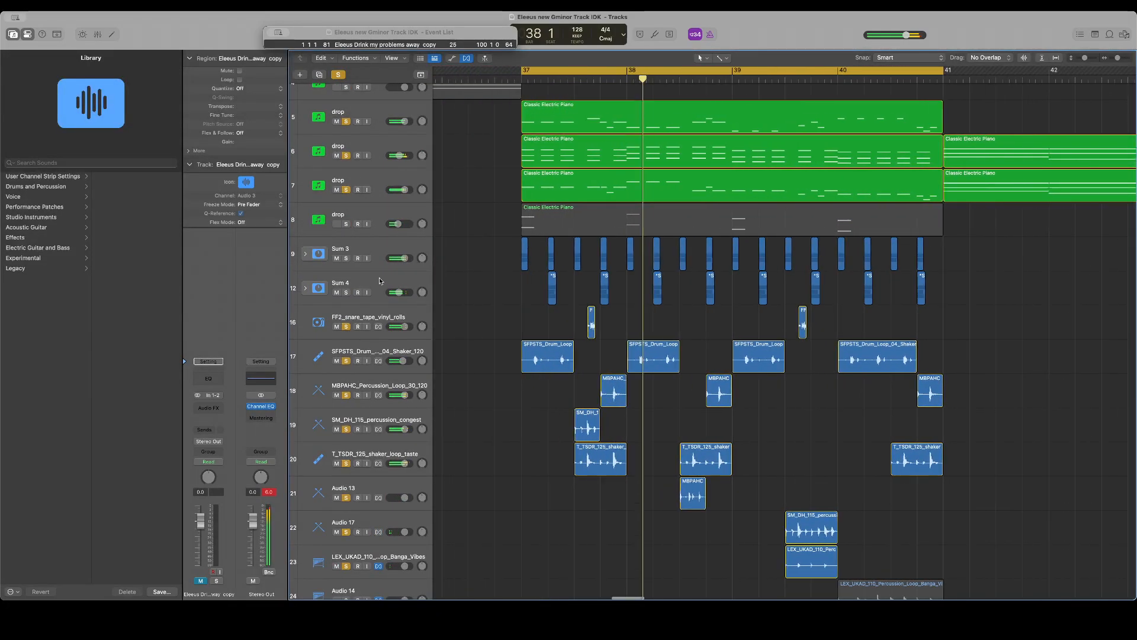
{"action": "left_click", "coordinate": [346, 121]}
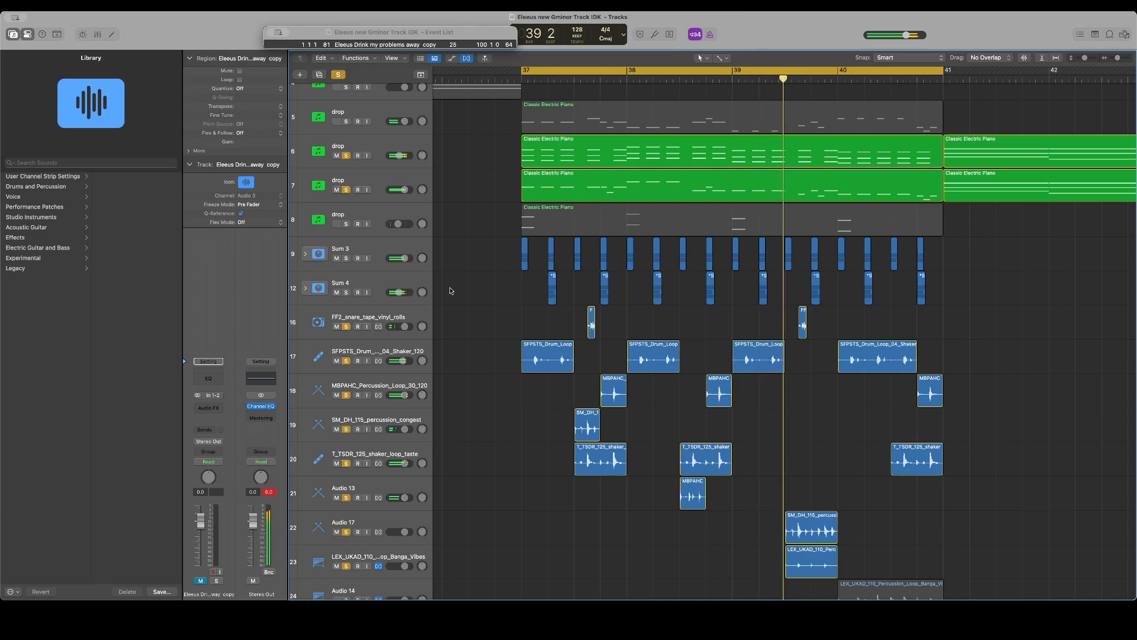
Solo the Sum 3 track and play it back together with drop tracks 6 and 7 and the percussion
{"action": "scroll", "coordinate": [450, 290], "scroll_direction": "right", "scroll_amount": 2}
{"action": "left_click", "coordinate": [348, 258]}
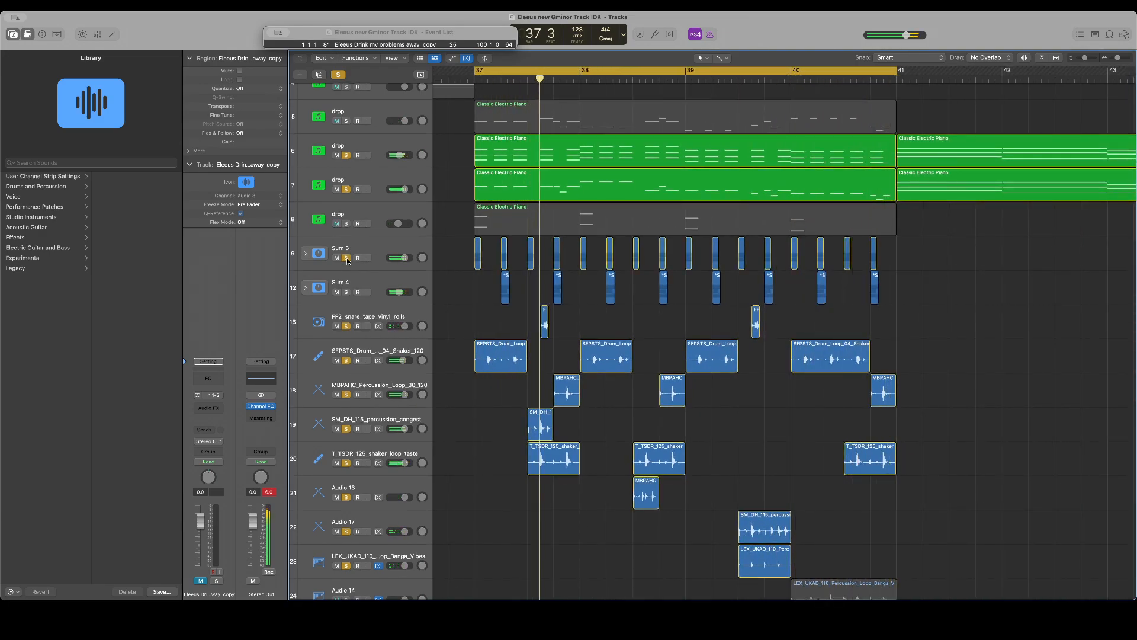
{"action": "left_click", "coordinate": [332, 185]}
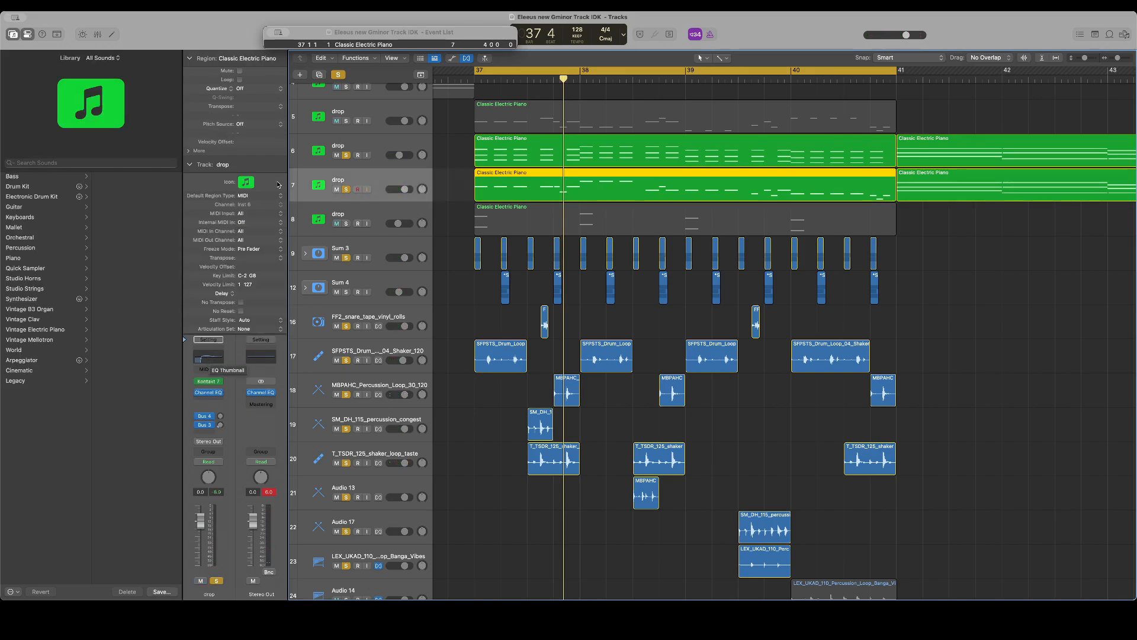
{"action": "key", "text": "space"}
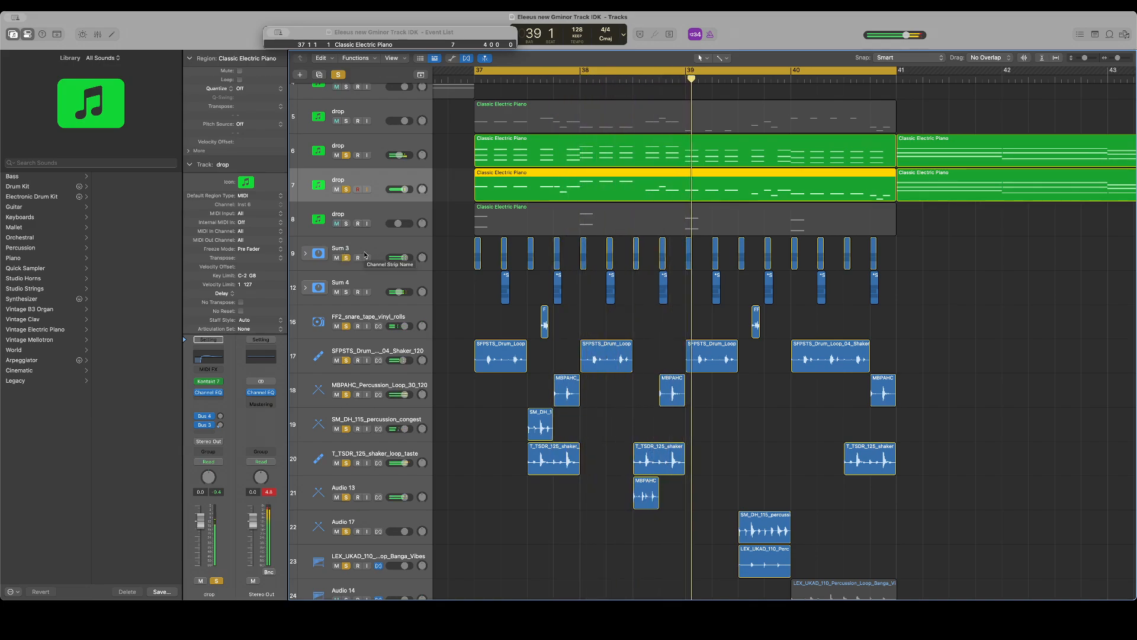
Take drop tracks 7 and 6 out of solo and play back the percussion with Sum 3
{"action": "left_click", "coordinate": [346, 189]}
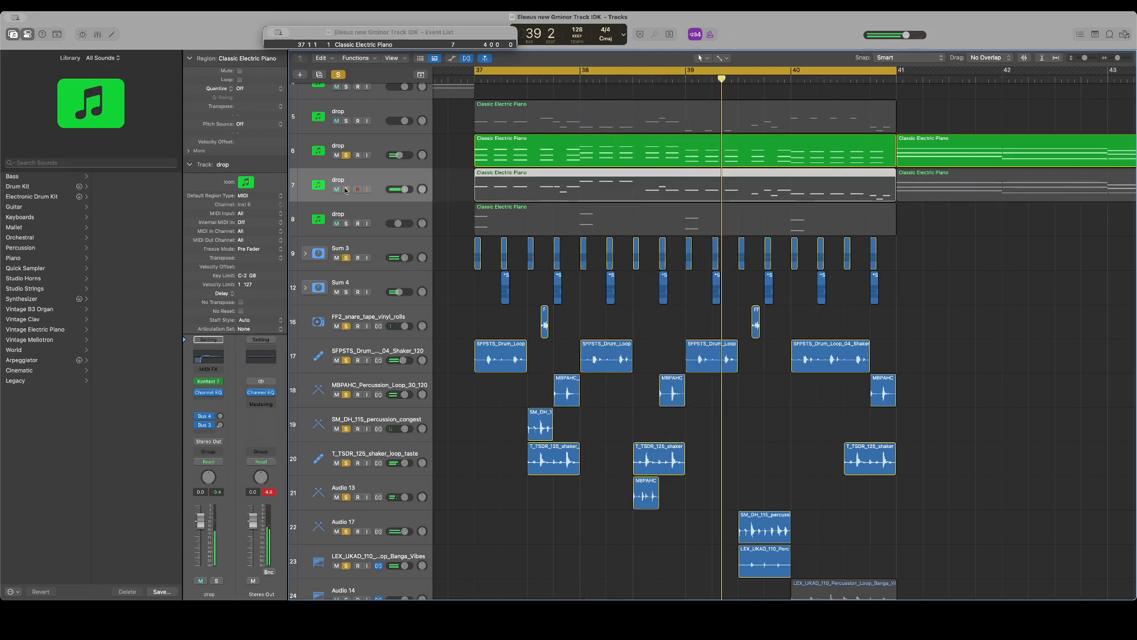
{"action": "left_click", "coordinate": [346, 155]}
{"action": "scroll", "coordinate": [396, 237], "scroll_direction": "down", "scroll_amount": 5}
{"action": "scroll", "coordinate": [396, 237], "scroll_direction": "up", "scroll_amount": 3}
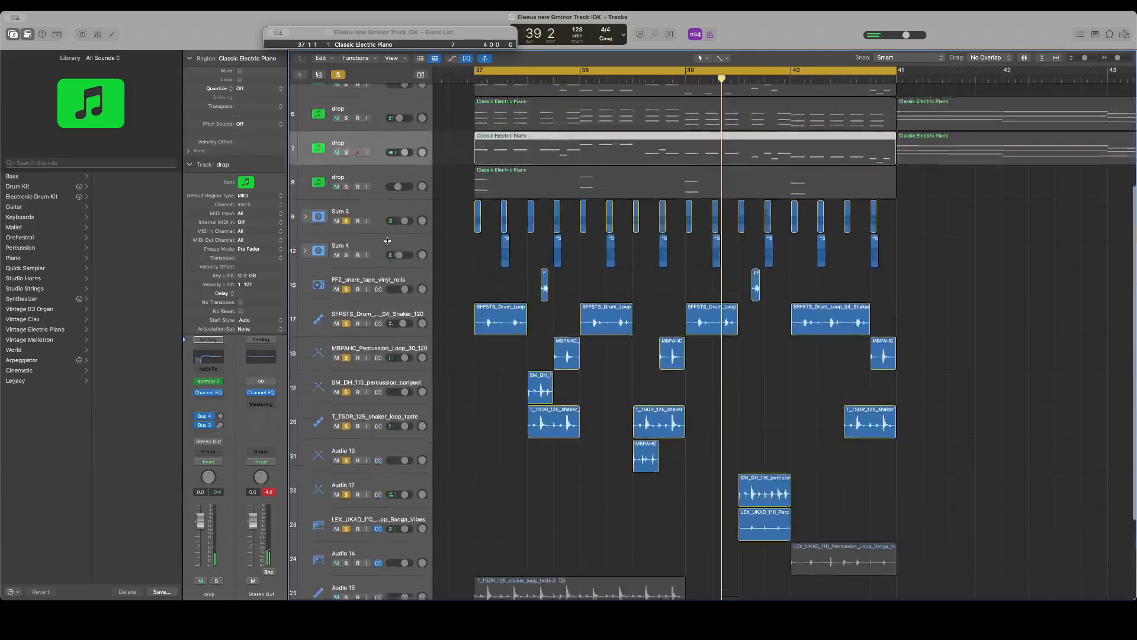
{"action": "key", "text": "space"}
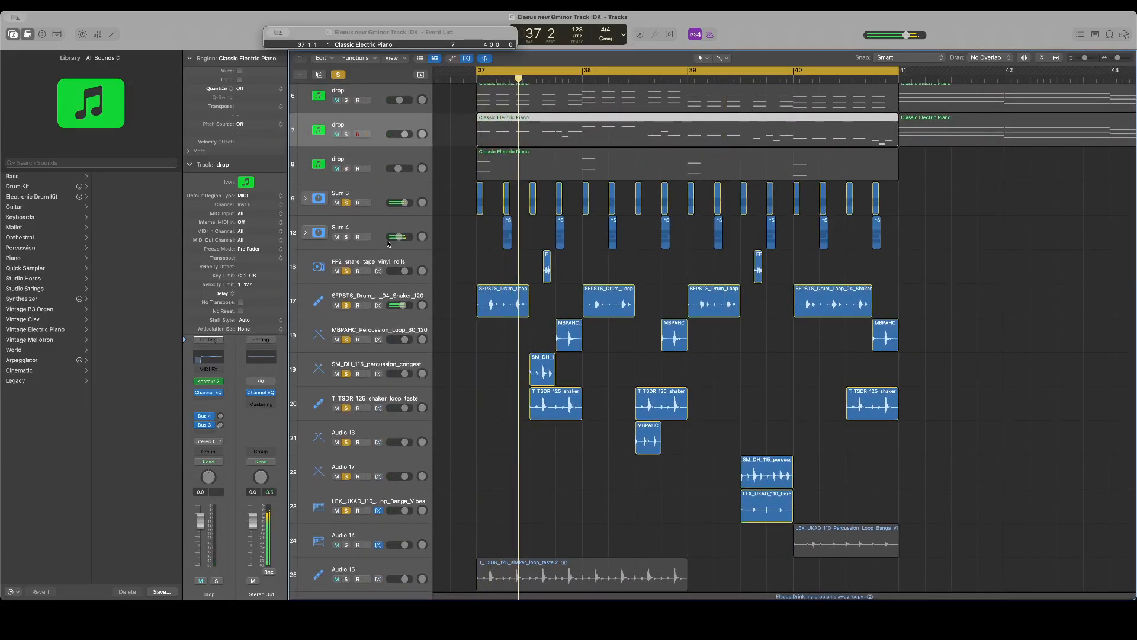
{"action": "left_click", "coordinate": [380, 199]}
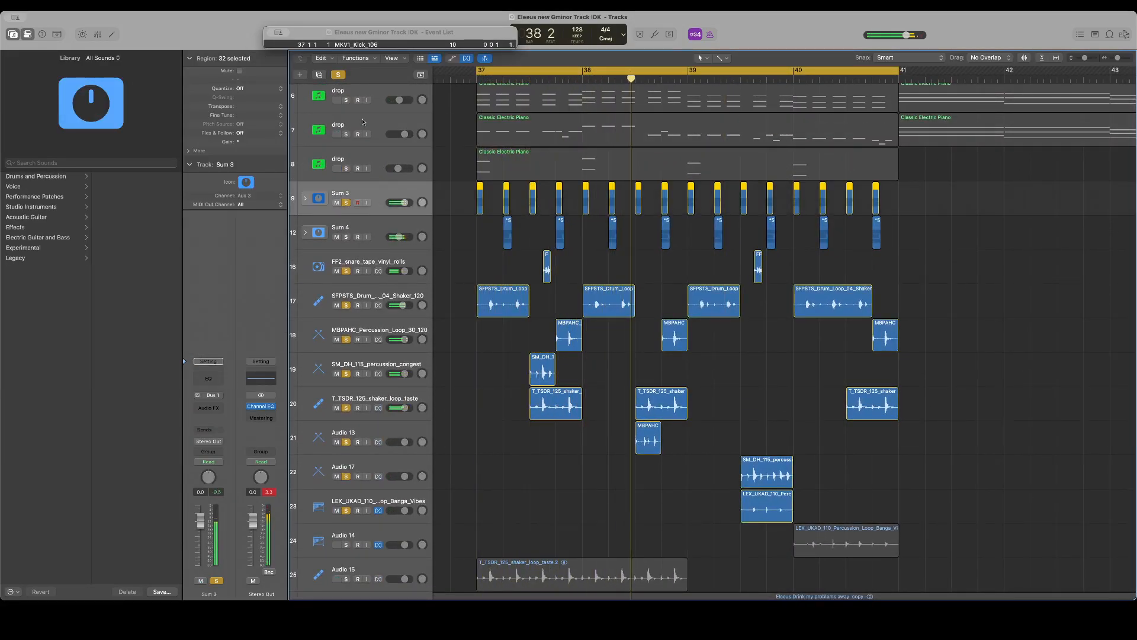
Clear all track solos, then mute drop tracks 5 and 8 while leaving drop tracks 6 and 7 unmuted
{"action": "left_click", "coordinate": [339, 75]}
{"action": "scroll", "coordinate": [337, 186], "scroll_direction": "up", "scroll_amount": 3}
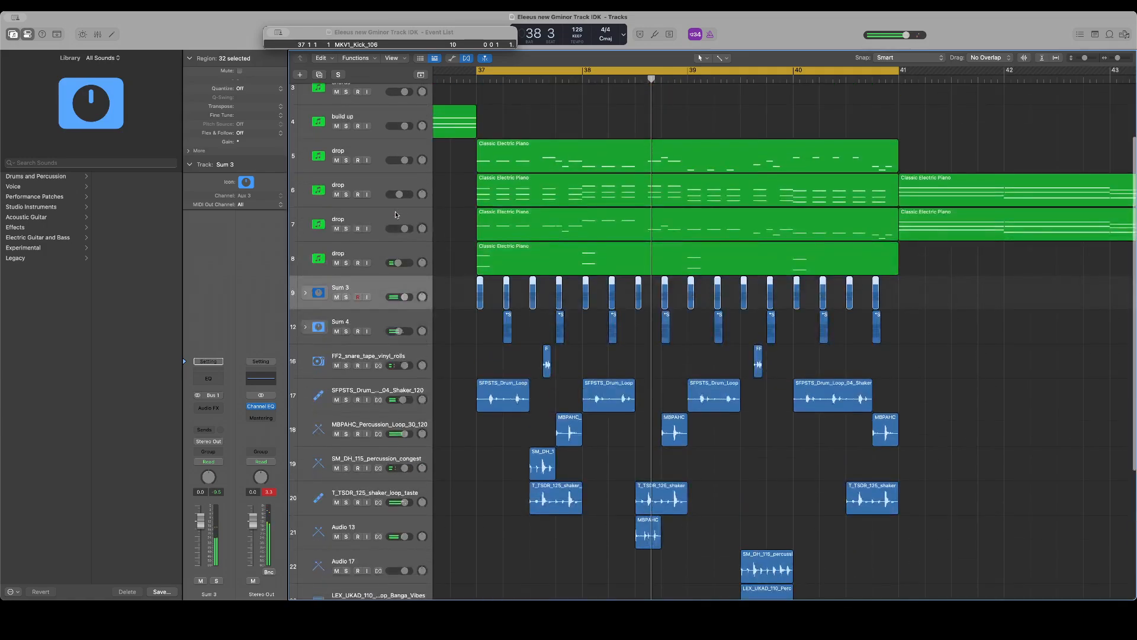
{"action": "left_click", "coordinate": [337, 194]}
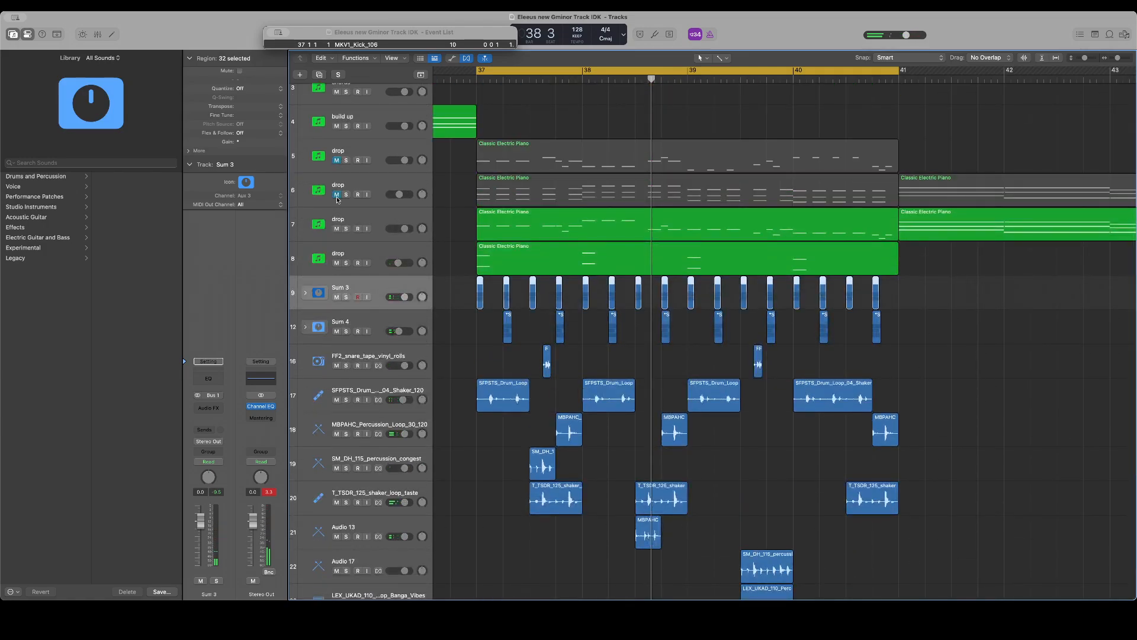
{"action": "left_click", "coordinate": [337, 194]}
{"action": "scroll", "coordinate": [337, 199], "scroll_direction": "down", "scroll_amount": 1}
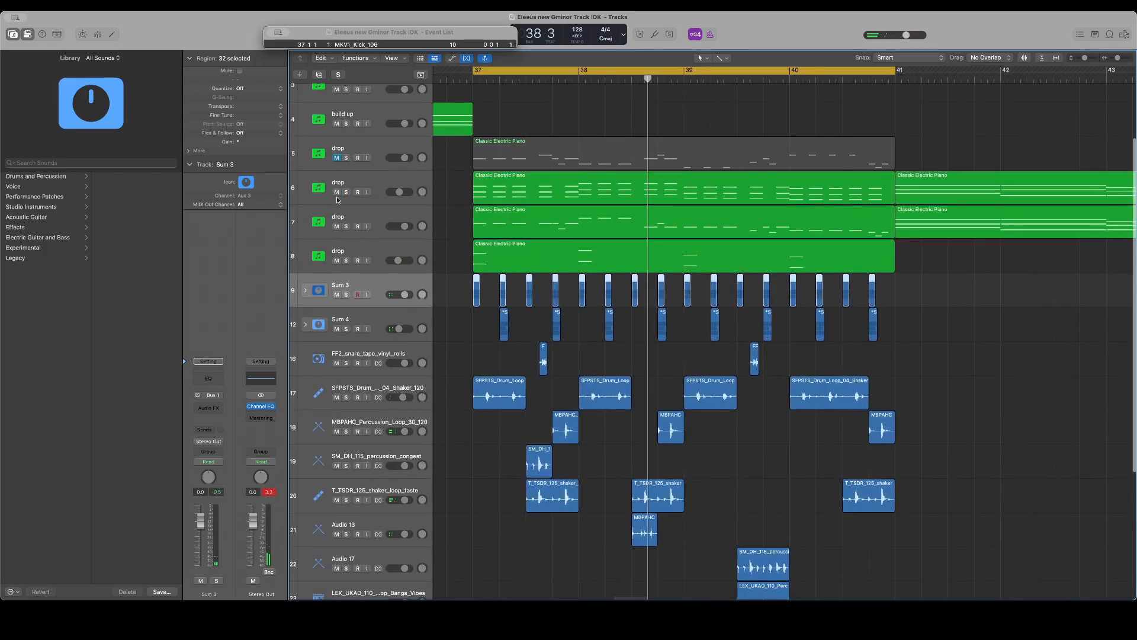
{"action": "left_click", "coordinate": [338, 262]}
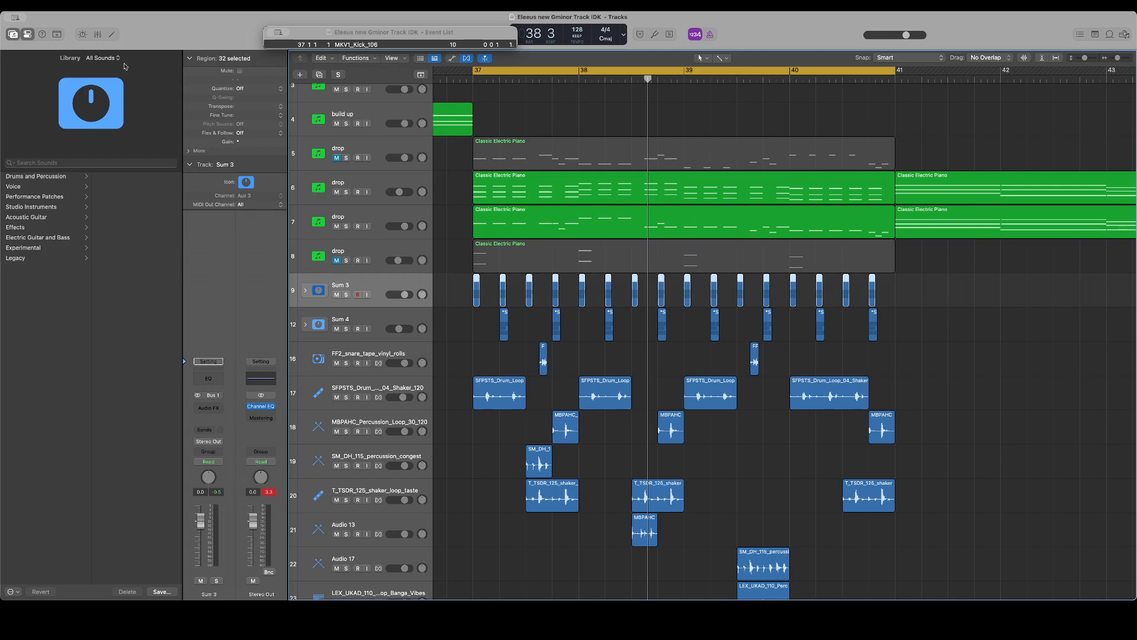
Show the mixer, solo drop track 6 with Sum 3 during playback, and lower drop track 6 to about -10.4 dB
{"action": "left_click", "coordinate": [98, 35]}
{"action": "key", "text": "space"}
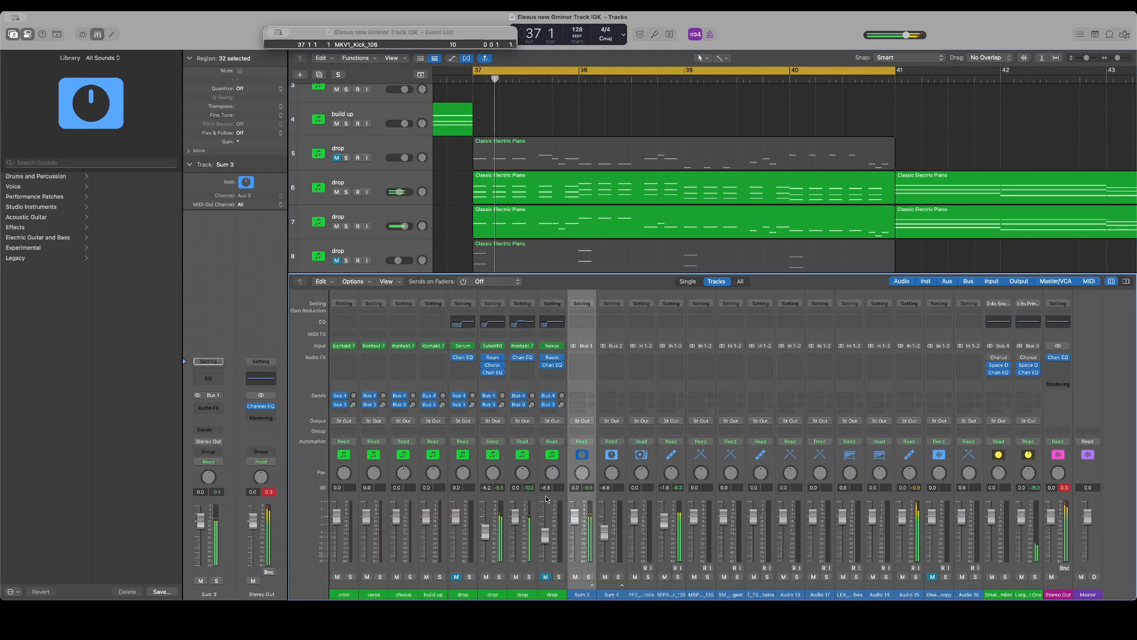
{"action": "left_click", "coordinate": [501, 577]}
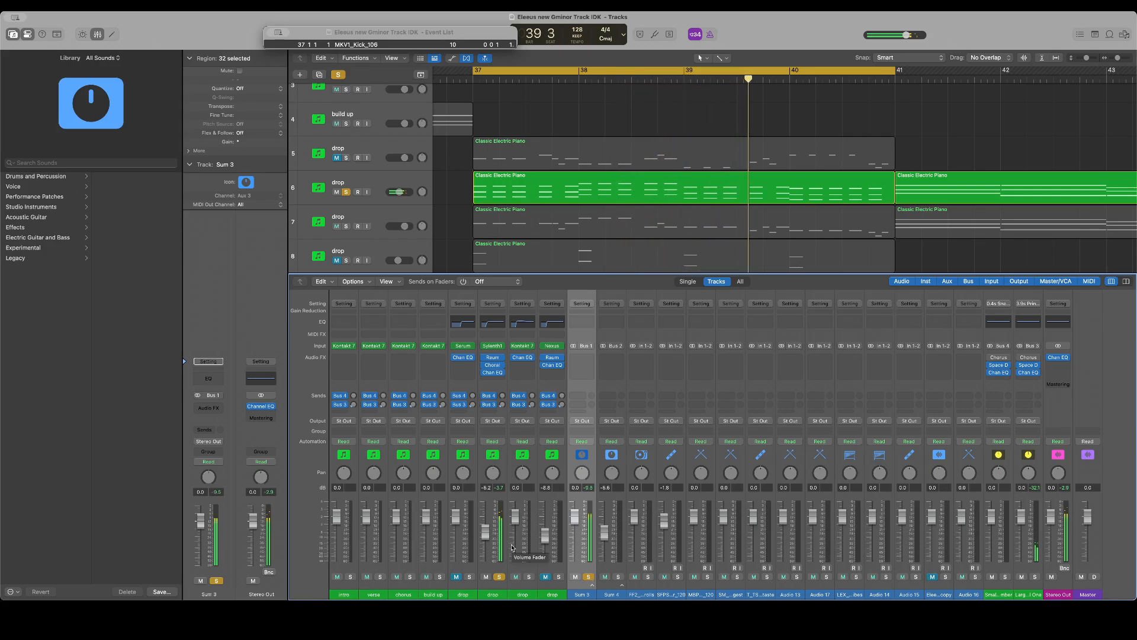
{"action": "left_click", "coordinate": [492, 500]}
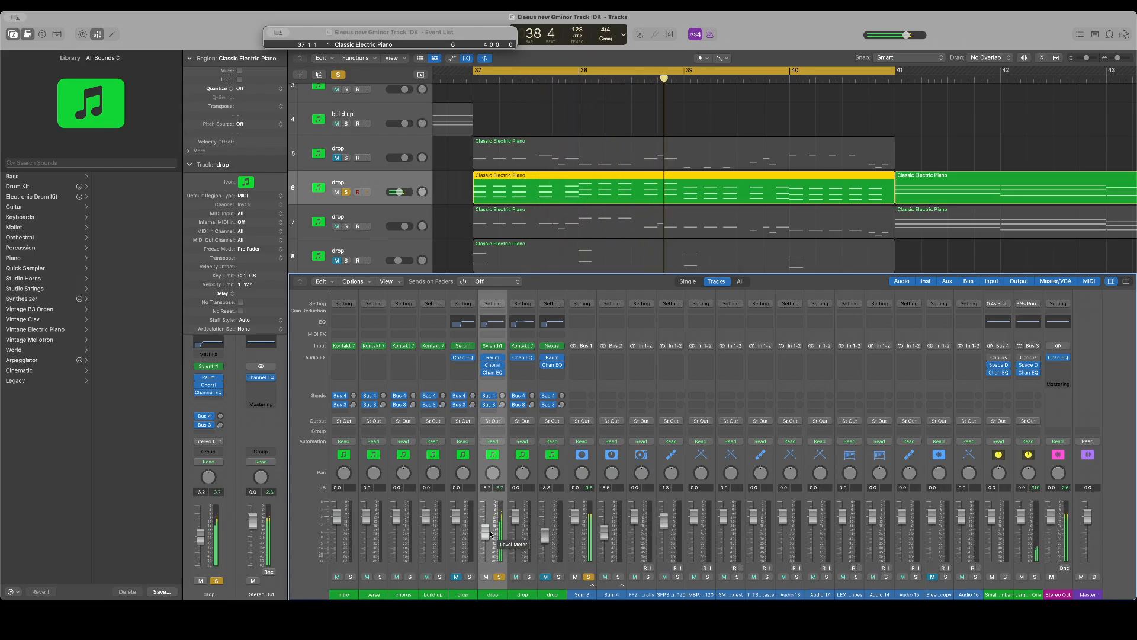
{"action": "left_click_drag", "start_coordinate": [485, 532], "coordinate": [485, 537]}
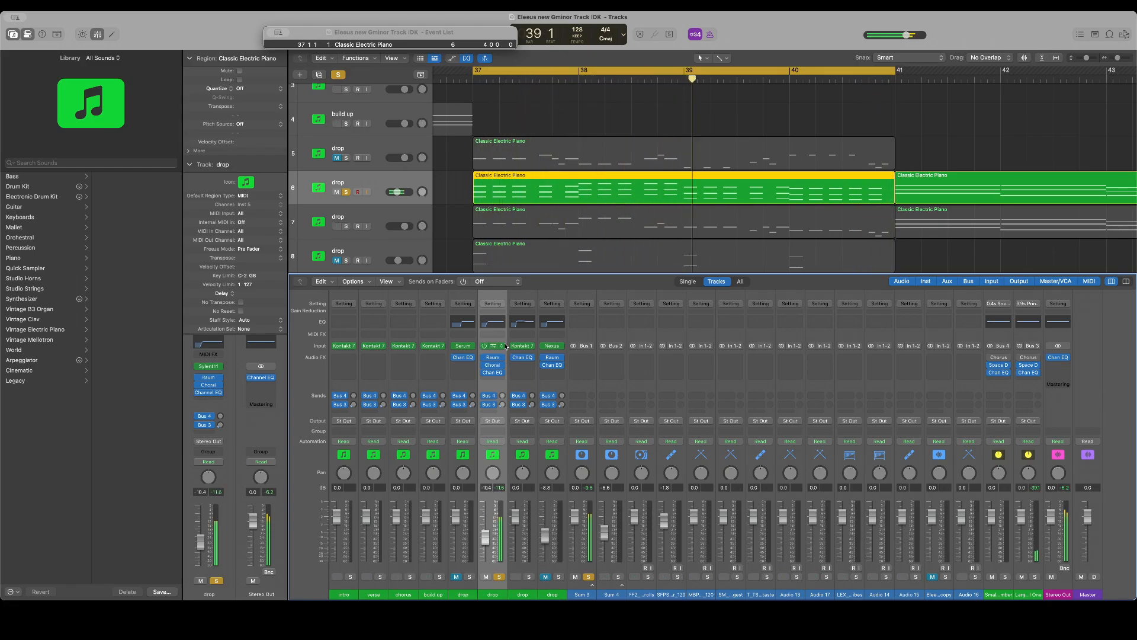
Solo drop track 7 as well and balance the two, lowering drop 7 to about -3.0 dB and drop 6 to -12.4 dB
{"action": "left_click", "coordinate": [346, 226]}
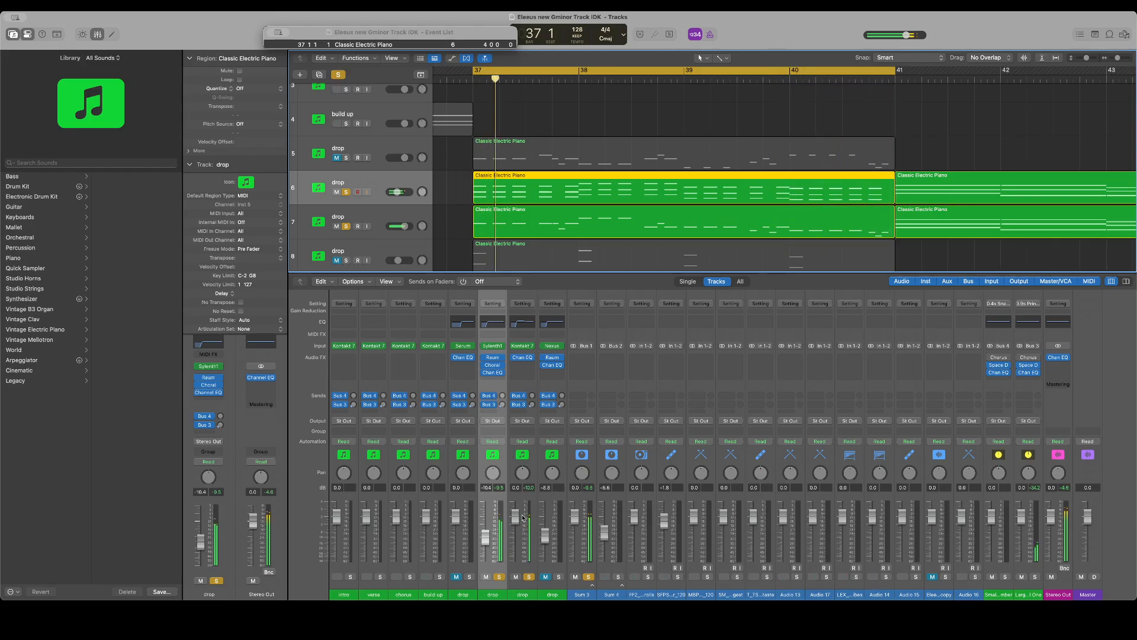
{"action": "left_click_drag", "start_coordinate": [516, 518], "coordinate": [516, 521]}
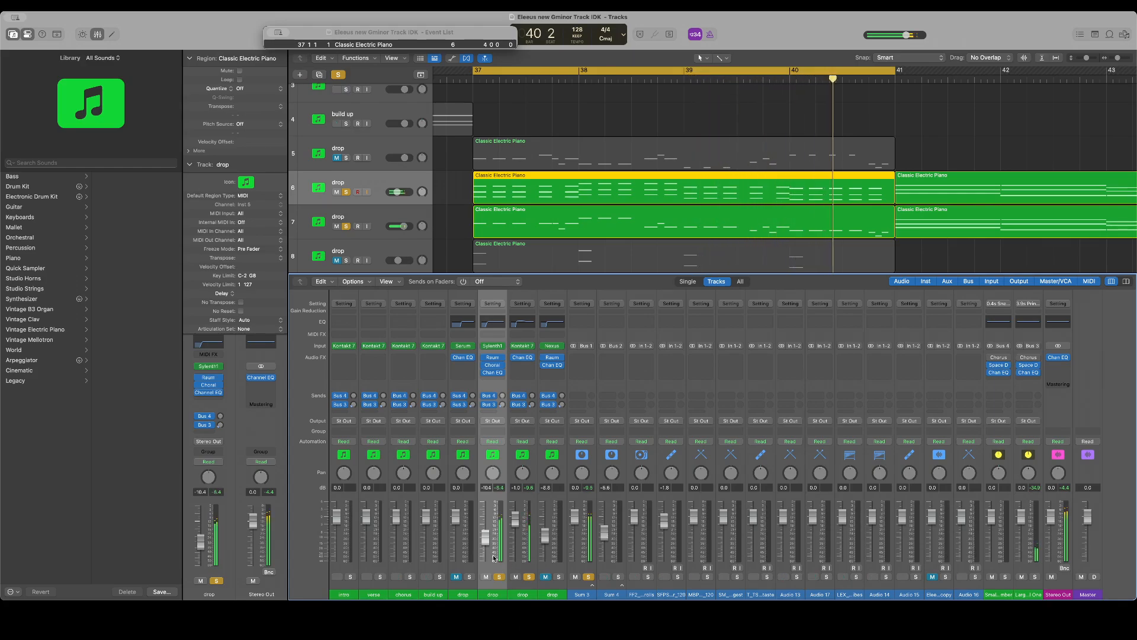
{"action": "left_click_drag", "start_coordinate": [486, 541], "coordinate": [486, 544]}
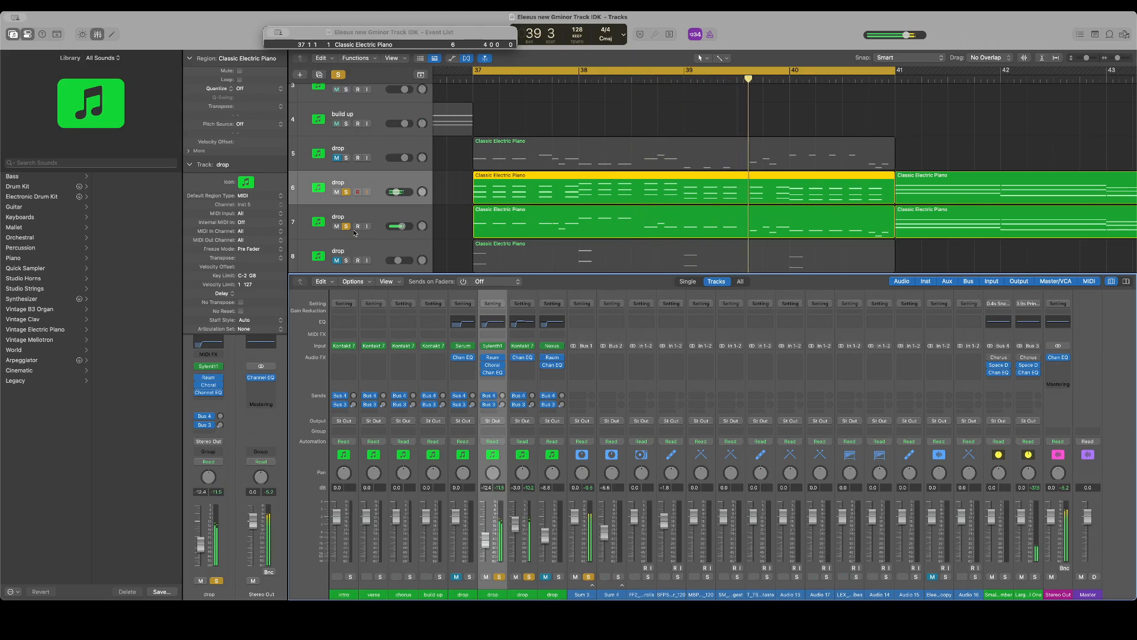
Clear all solos and lower the percussion channels from MBPAHC_Percussion_Loop_30_120 through Audio 14 together to -3.5 dB
{"action": "scroll", "coordinate": [354, 232], "scroll_direction": "down", "scroll_amount": 5}
{"action": "scroll", "coordinate": [346, 115], "scroll_direction": "up", "scroll_amount": 3}
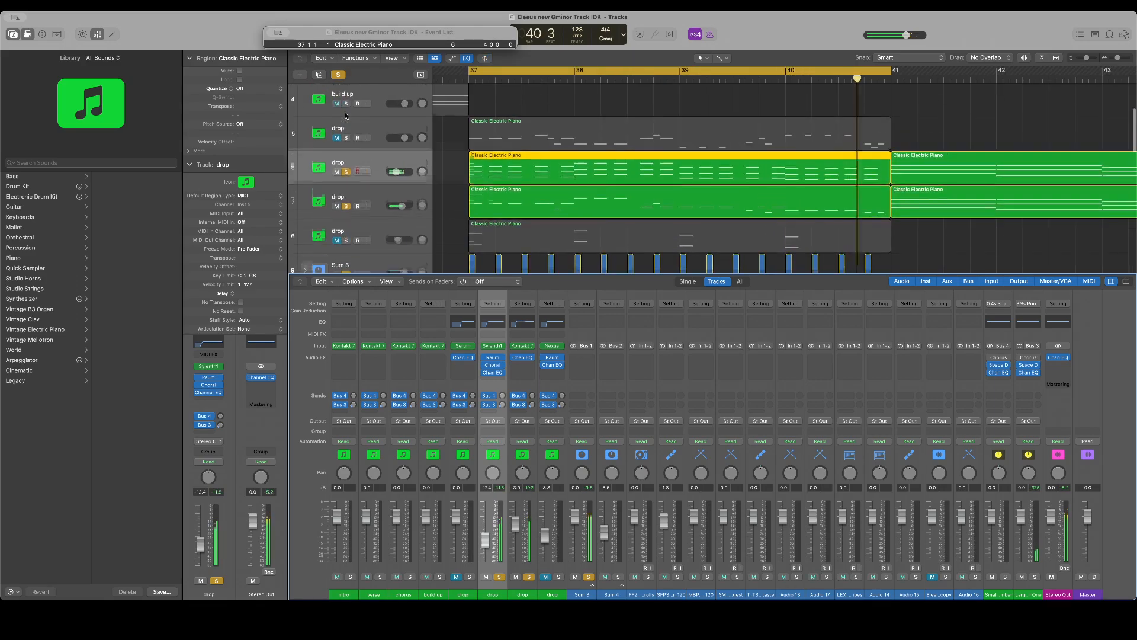
{"action": "left_click", "coordinate": [338, 75]}
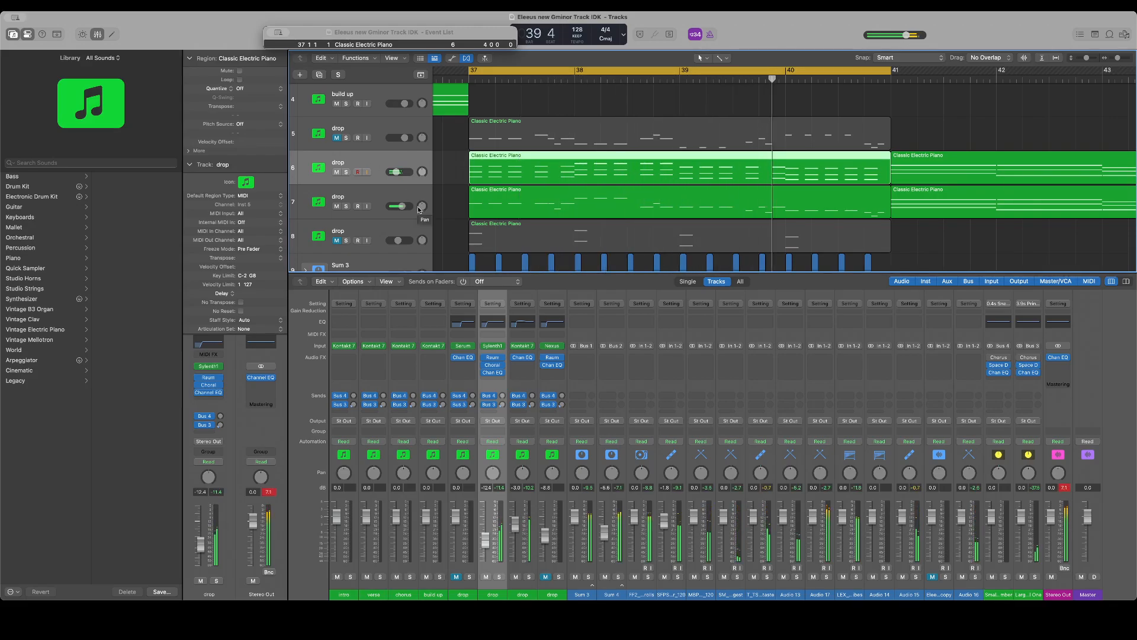
{"action": "left_click", "coordinate": [879, 502]}
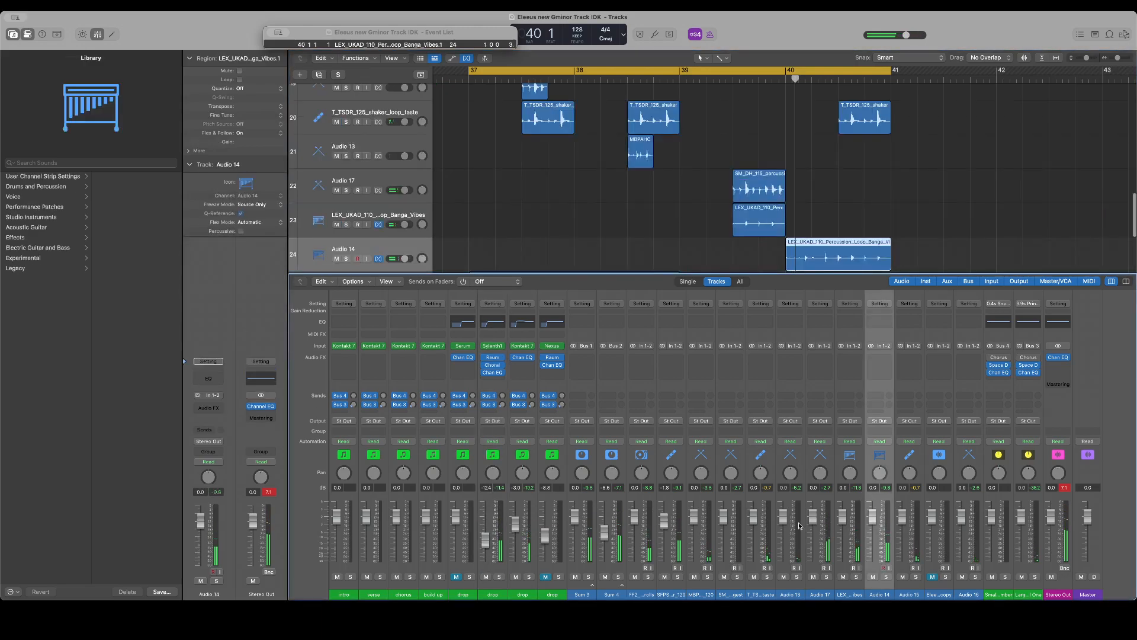
{"action": "left_click", "coordinate": [694, 504], "text": "shift"}
{"action": "left_click_drag", "start_coordinate": [694, 517], "coordinate": [694, 525]}
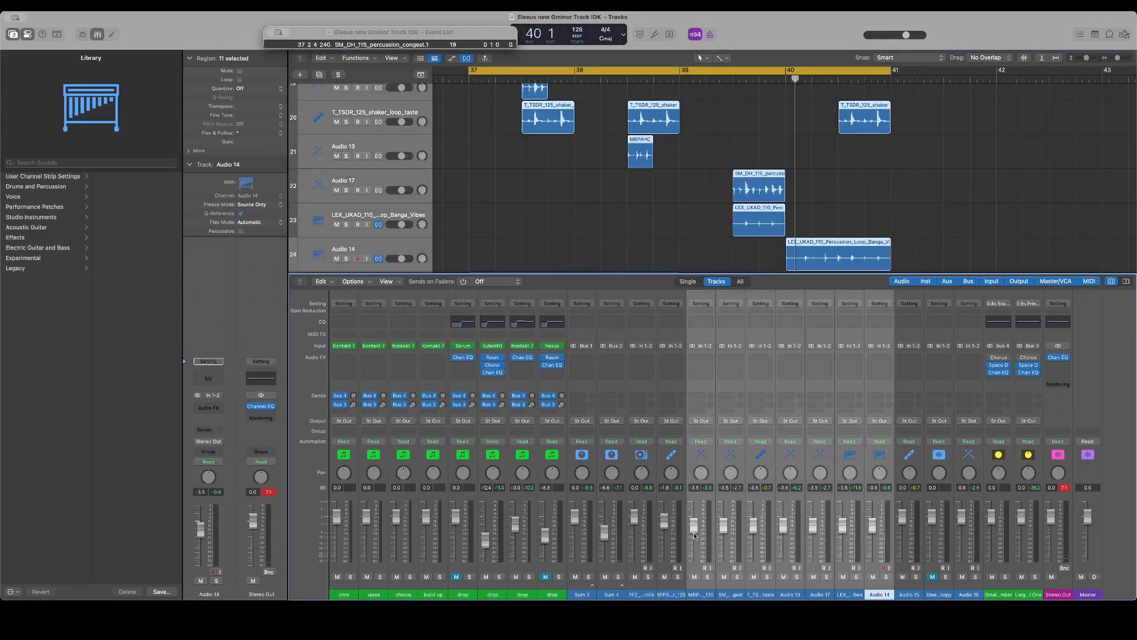
Play the cycle, add SFPSTS_Drum_Loop_04_Shaker_120 to the selected percussion channels, and lower them all to about -6.7 dB
{"action": "key", "text": "space"}
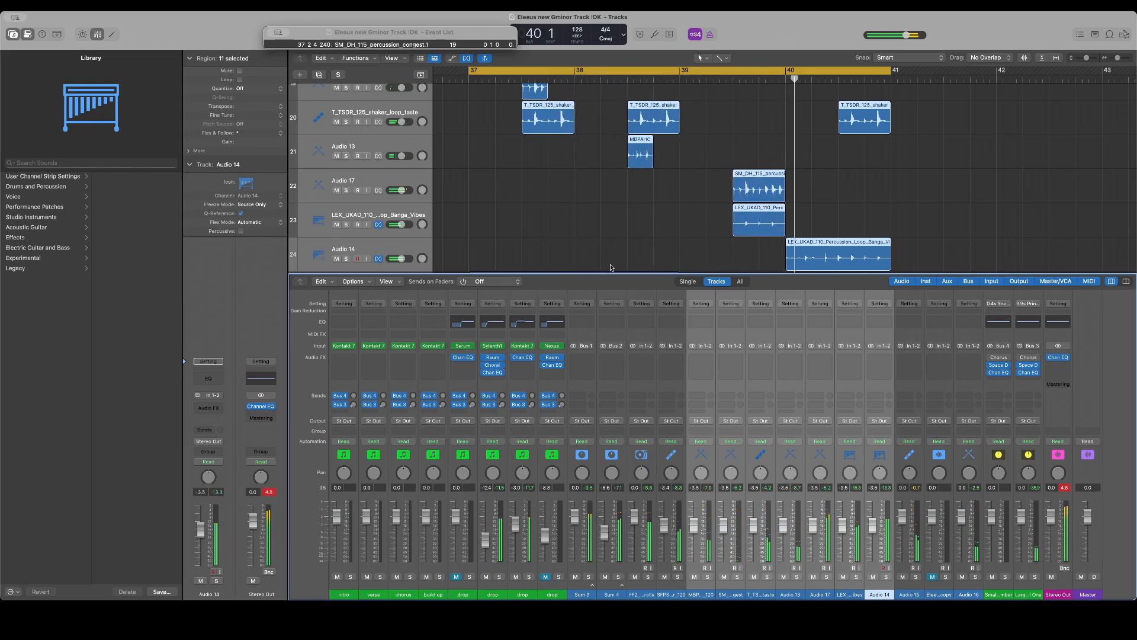
{"action": "scroll", "coordinate": [597, 242], "scroll_direction": "up", "scroll_amount": 5}
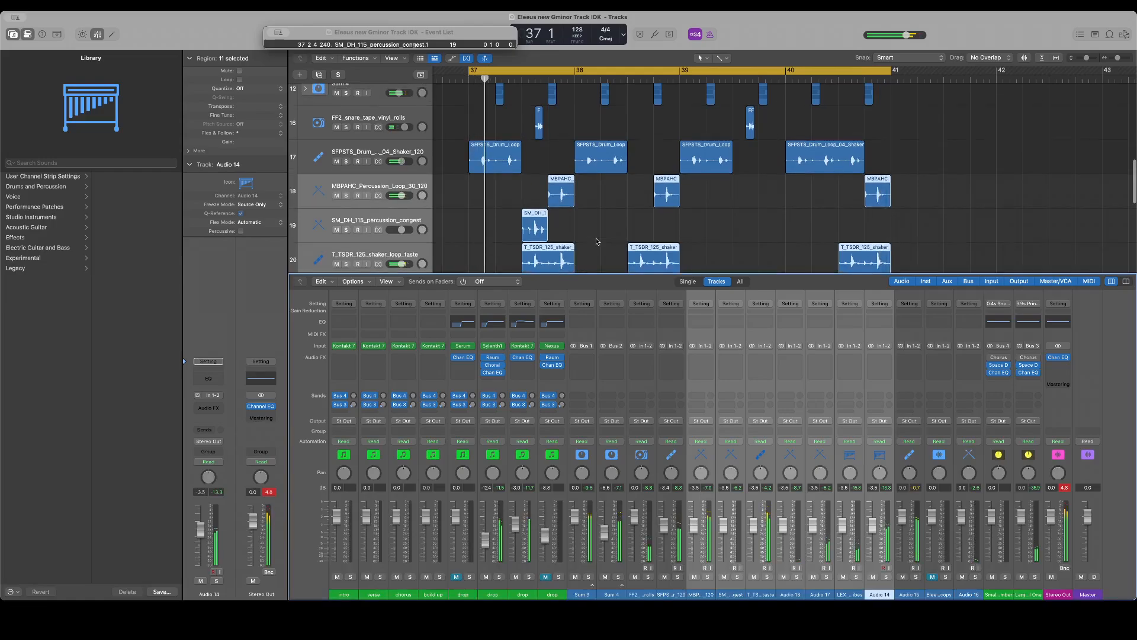
{"action": "left_click", "coordinate": [392, 148], "text": "shift"}
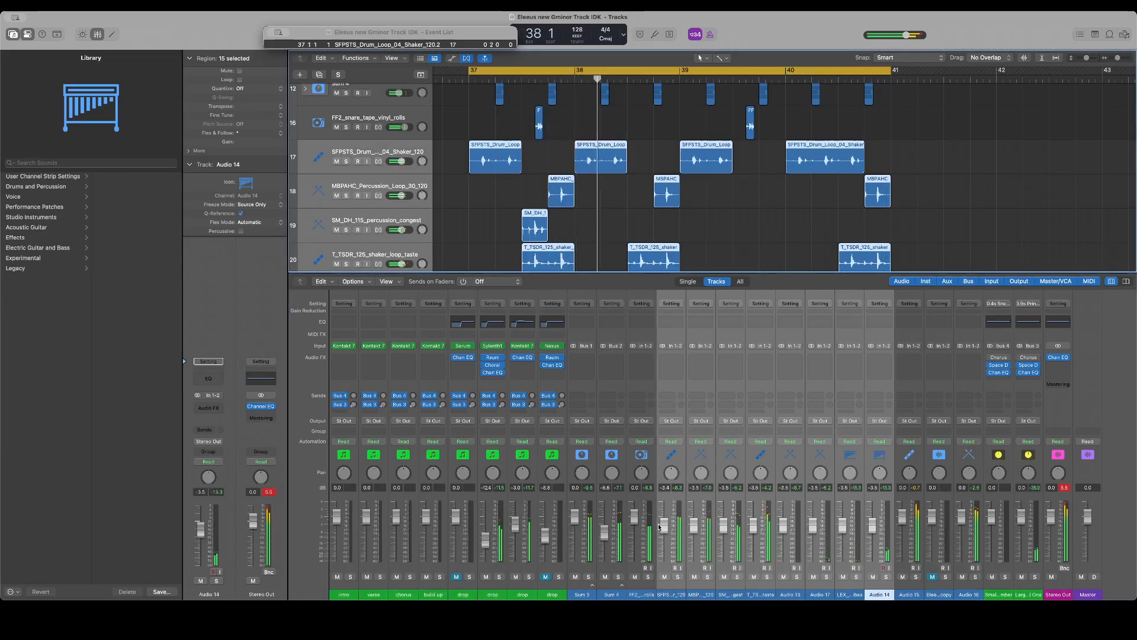
{"action": "left_click_drag", "start_coordinate": [664, 525], "coordinate": [664, 534]}
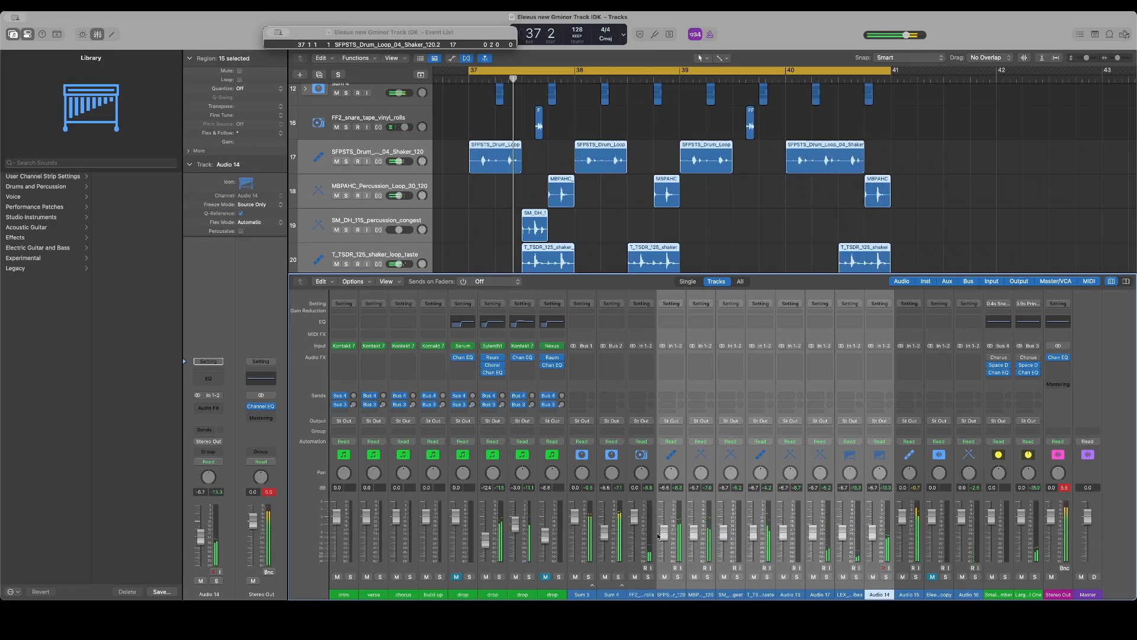
Lower the Audio 15 shaker channel to -7.4 dB and mute that track
{"action": "left_click_drag", "start_coordinate": [904, 519], "coordinate": [903, 536]}
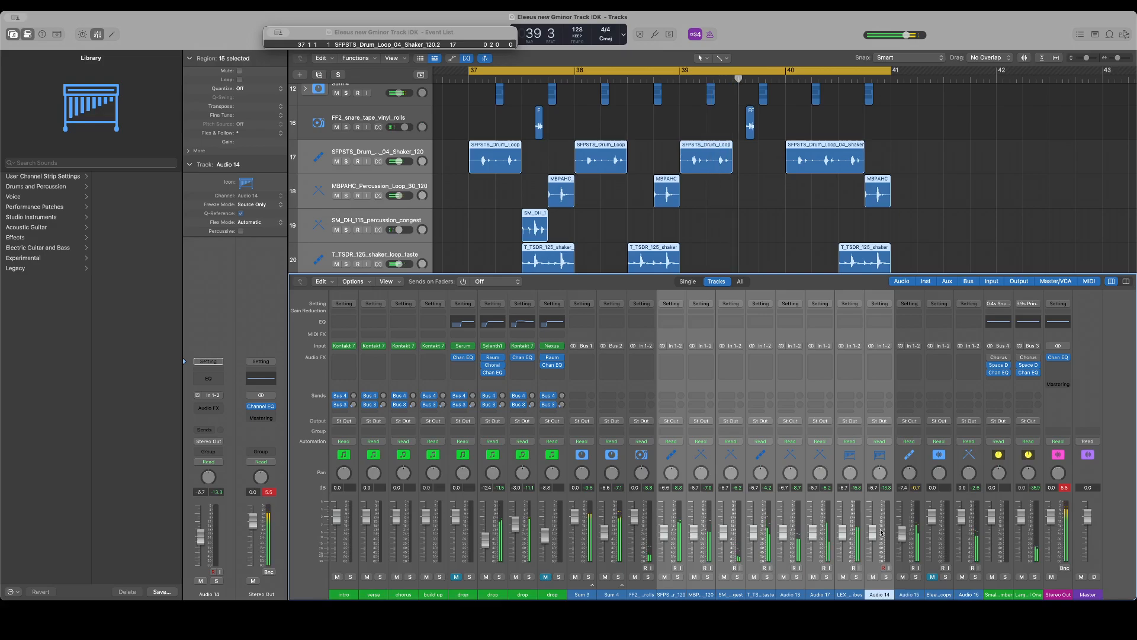
{"action": "scroll", "coordinate": [730, 264], "scroll_direction": "down", "scroll_amount": 8}
{"action": "left_click", "coordinate": [900, 343]}
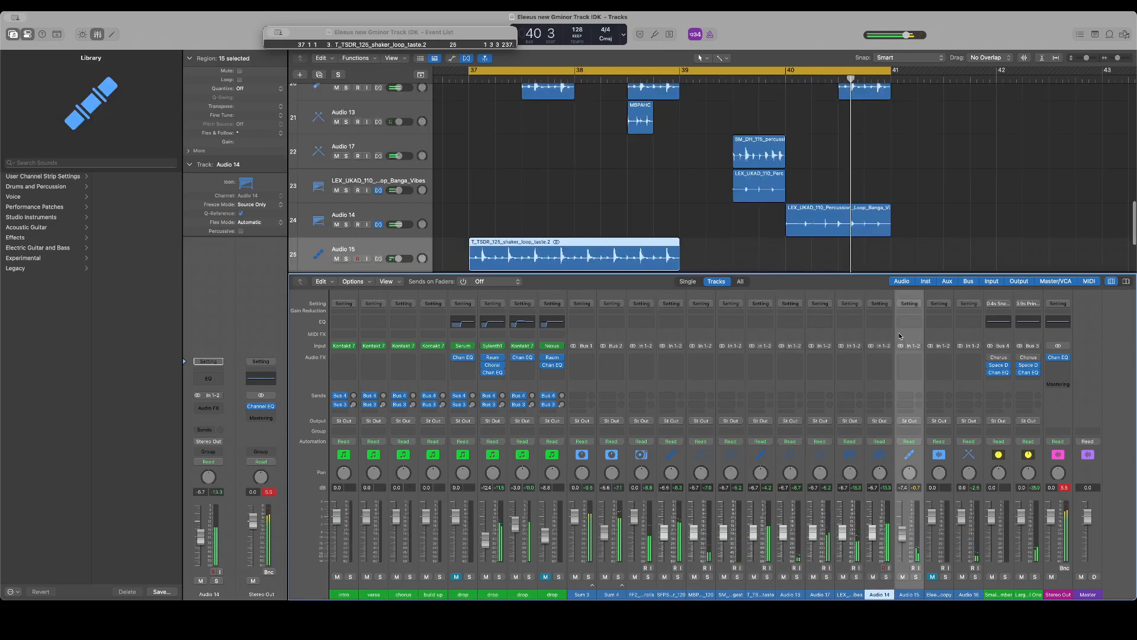
{"action": "scroll", "coordinate": [546, 186], "scroll_direction": "down", "scroll_amount": 3}
{"action": "left_click", "coordinate": [338, 197]}
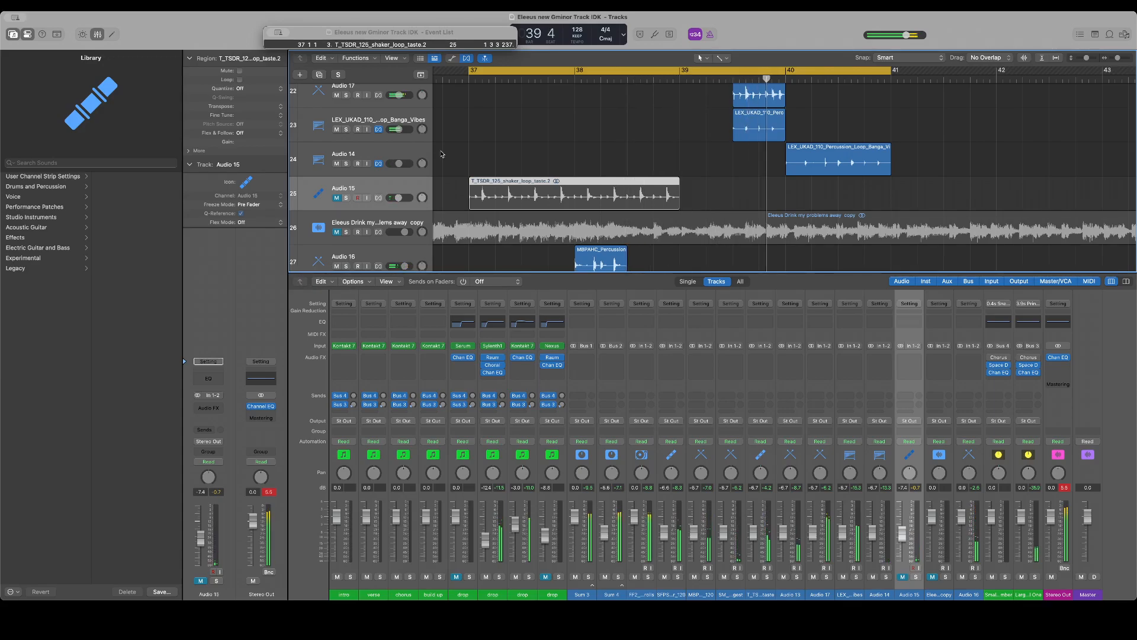
Shrink the mixer so that the tracks area shows more of the arrangement
{"action": "scroll", "coordinate": [442, 154], "scroll_direction": "up", "scroll_amount": 10}
{"action": "scroll", "coordinate": [441, 154], "scroll_direction": "down", "scroll_amount": 5}
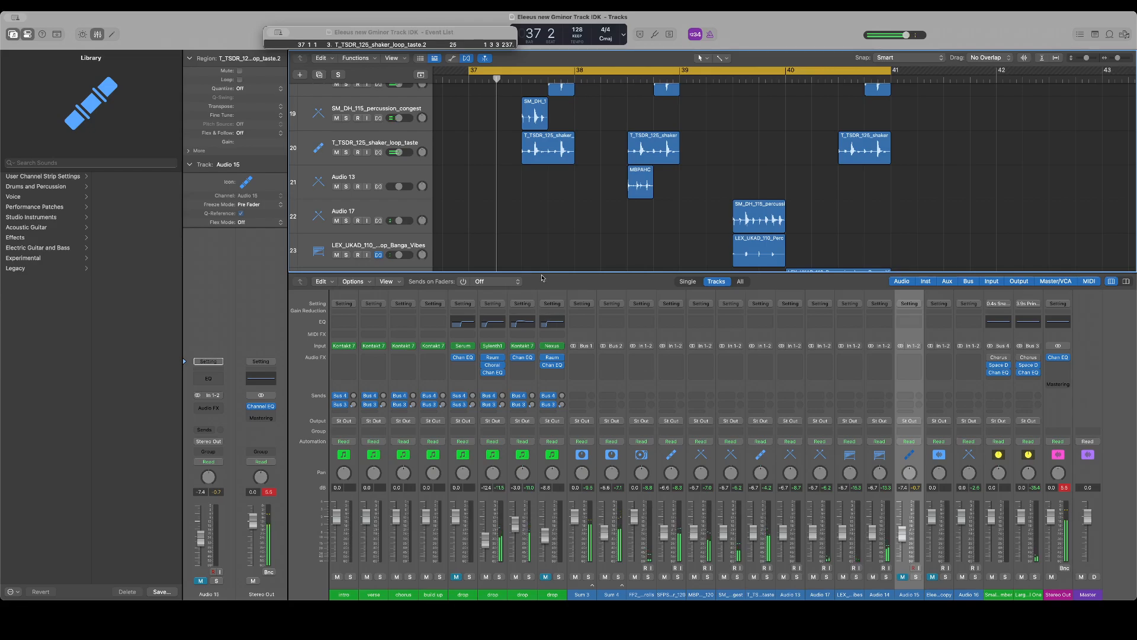
{"action": "left_click_drag", "start_coordinate": [541, 277], "coordinate": [542, 481]}
{"action": "scroll", "coordinate": [480, 290], "scroll_direction": "up", "scroll_amount": 12}
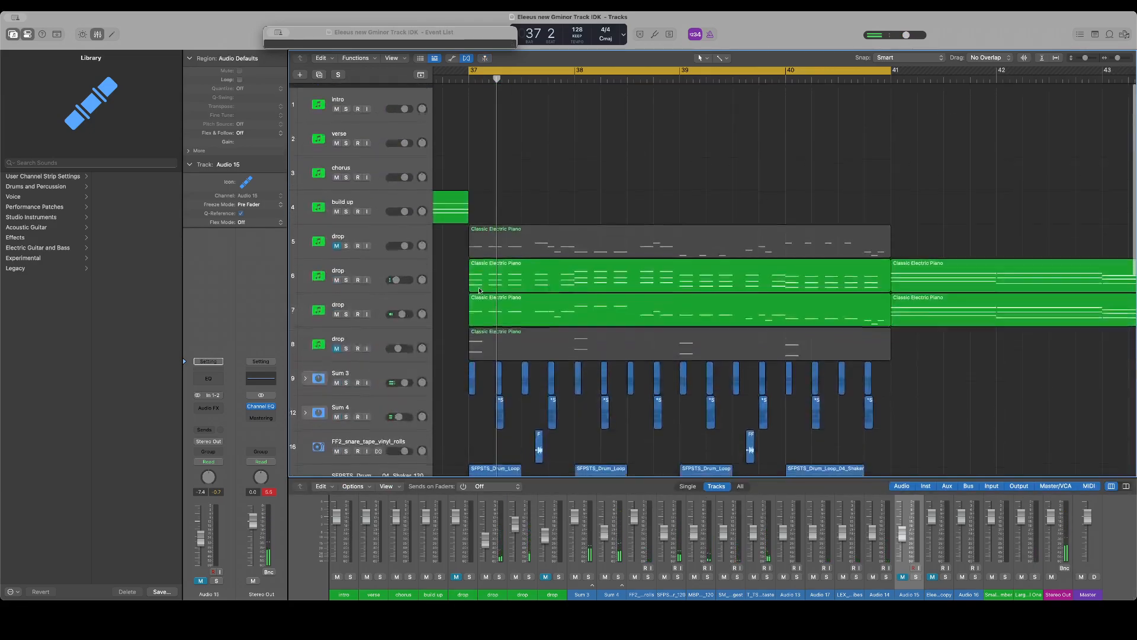
{"action": "scroll", "coordinate": [480, 291], "scroll_direction": "down", "scroll_amount": 5}
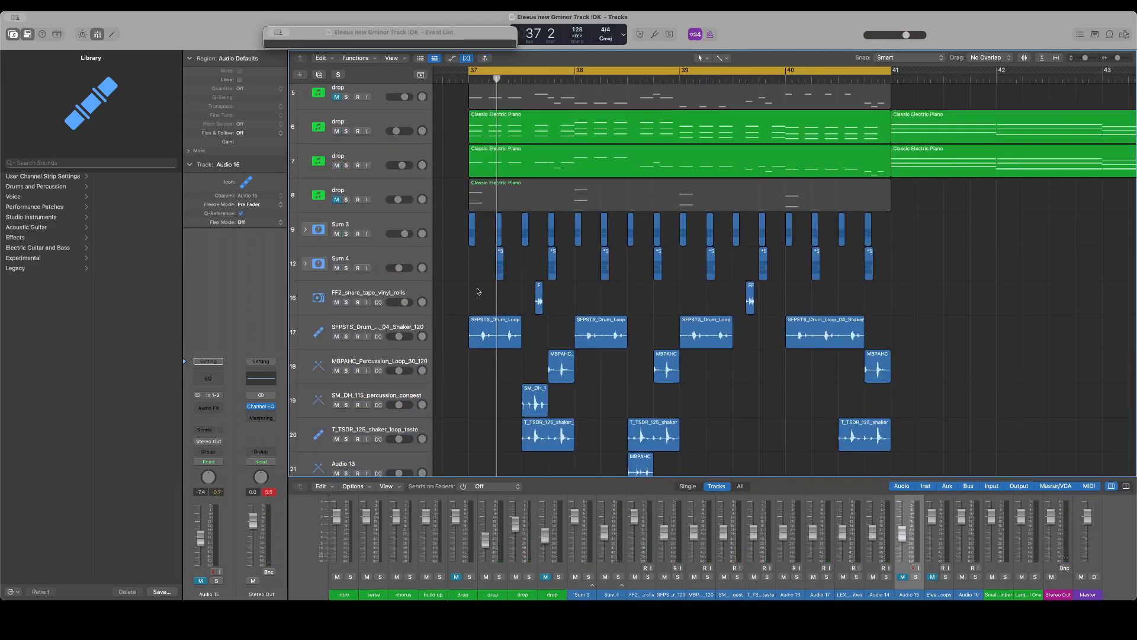
Add the White_Noise sample on a new track below Audio 16, starting at bar 37
{"action": "scroll", "coordinate": [479, 291], "scroll_direction": "down", "scroll_amount": 3}
{"action": "scroll", "coordinate": [479, 291], "scroll_direction": "left", "scroll_amount": 1}
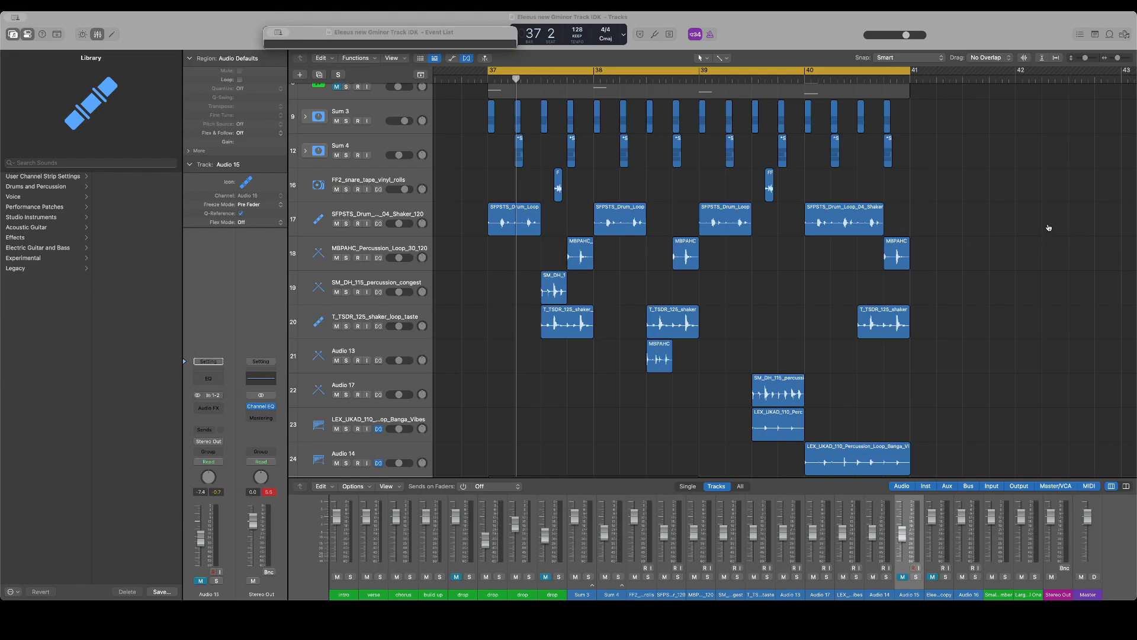
{"action": "scroll", "coordinate": [688, 443], "scroll_direction": "down", "scroll_amount": 5}
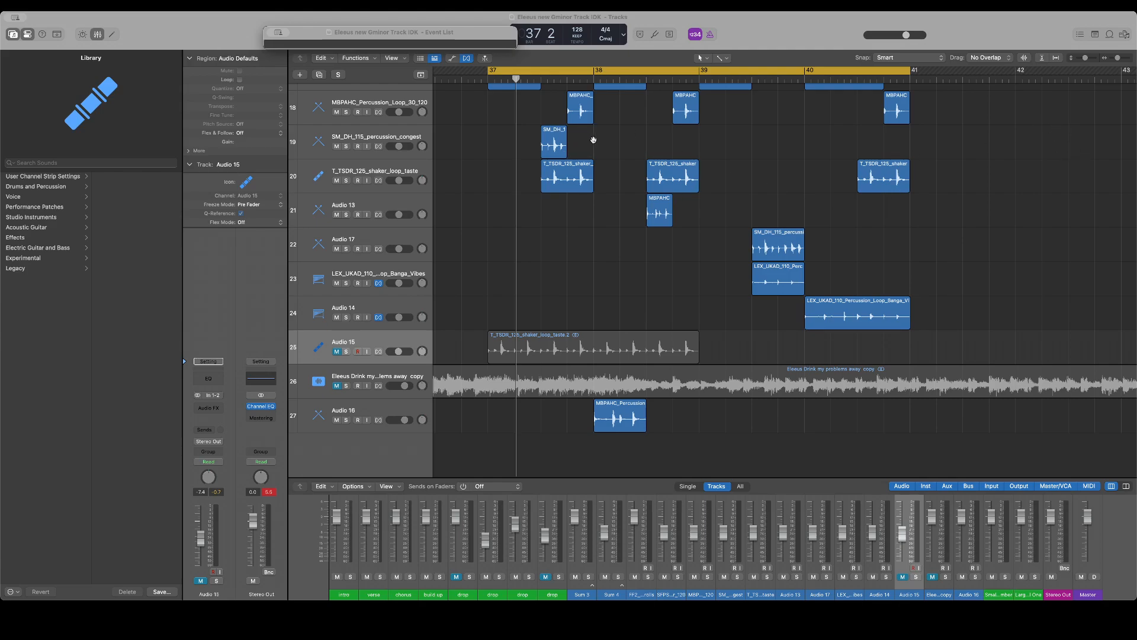
{"action": "left_click_drag", "start_coordinate": [594, 140], "coordinate": [534, 440]}
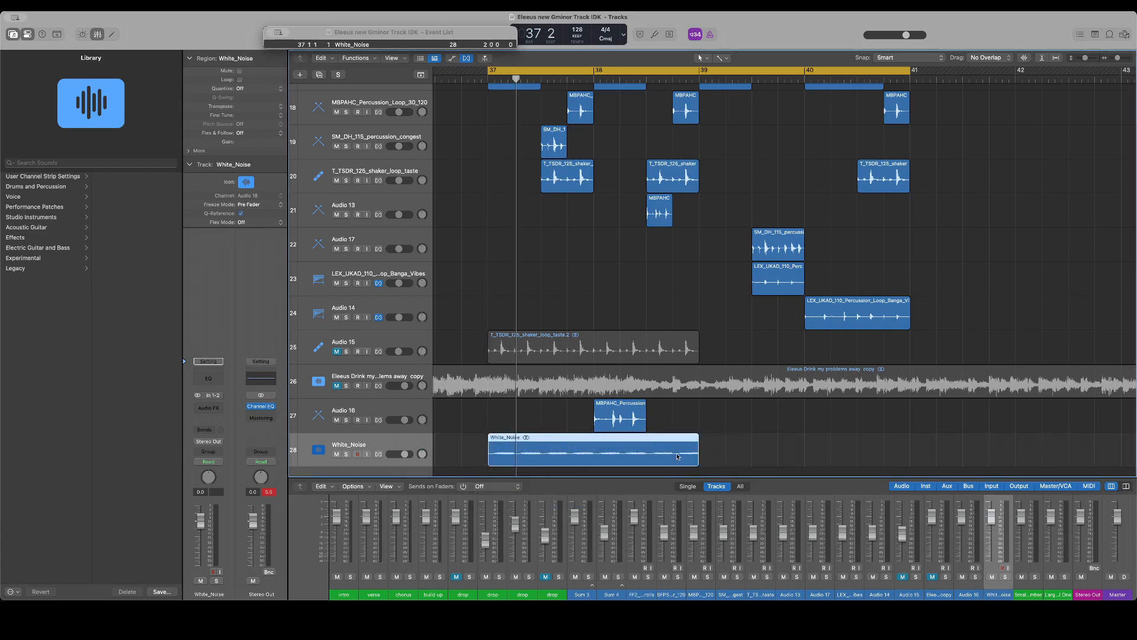
Lower the White_Noise track's volume to about -8.3 dB and play the cycle with it
{"action": "scroll", "coordinate": [733, 423], "scroll_direction": "left", "scroll_amount": 3}
{"action": "scroll", "coordinate": [732, 423], "scroll_direction": "down", "scroll_amount": 1}
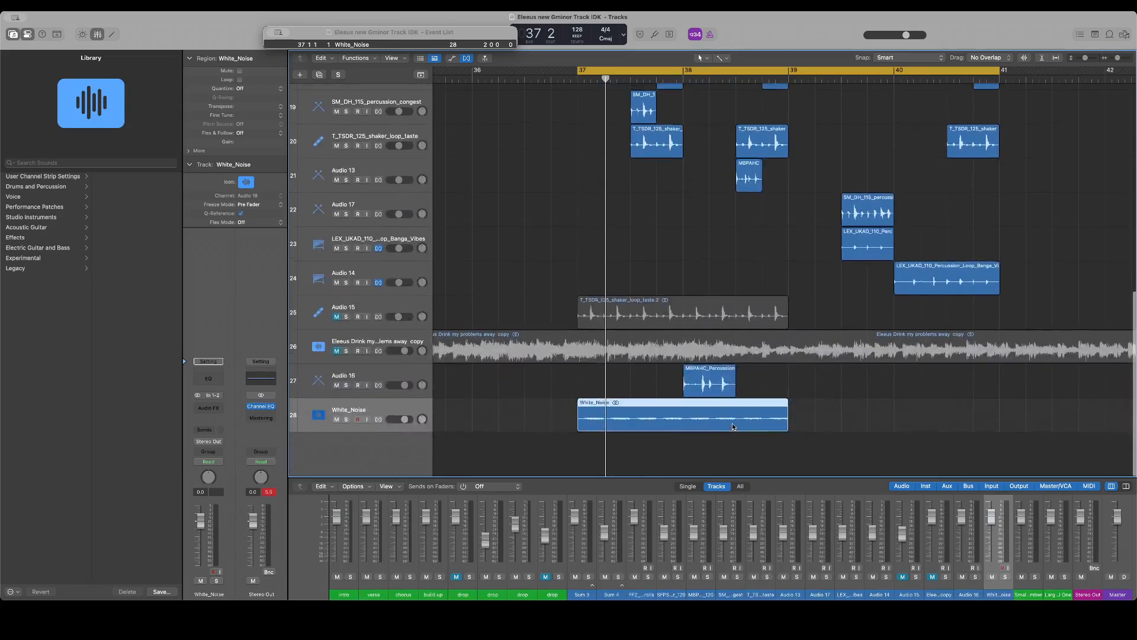
{"action": "left_click_drag", "start_coordinate": [405, 426], "coordinate": [400, 425]}
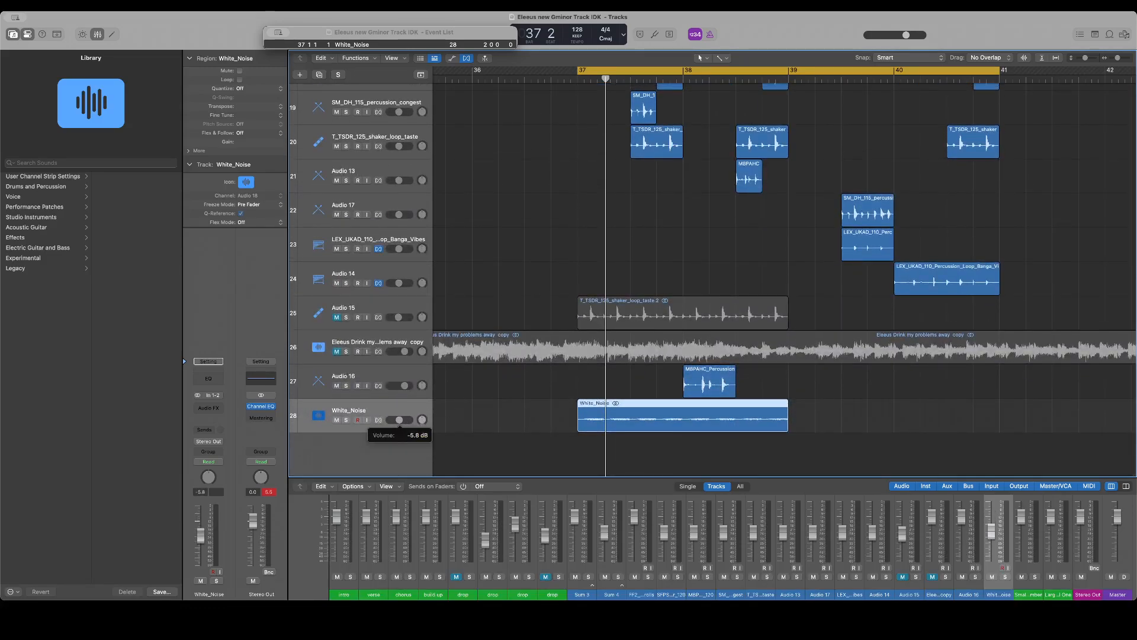
{"action": "key", "text": "space"}
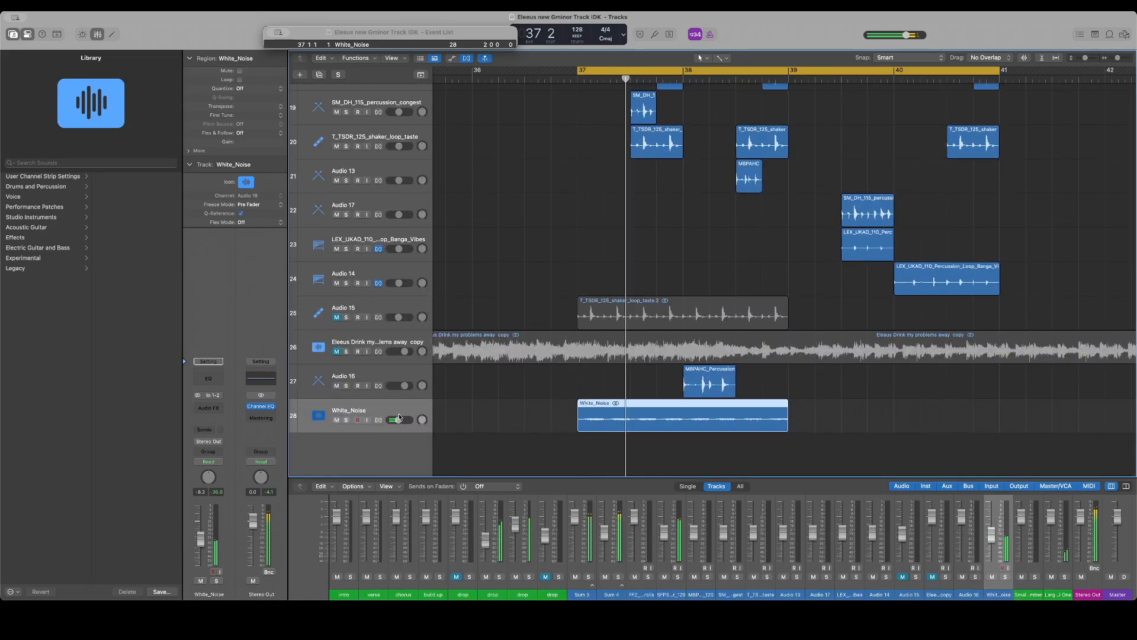
Shift the White_Noise region slightly earlier to start at 36 4 4 1 and loop it until 40 4 4 1
{"action": "left_click_drag", "start_coordinate": [598, 408], "coordinate": [591, 408]}
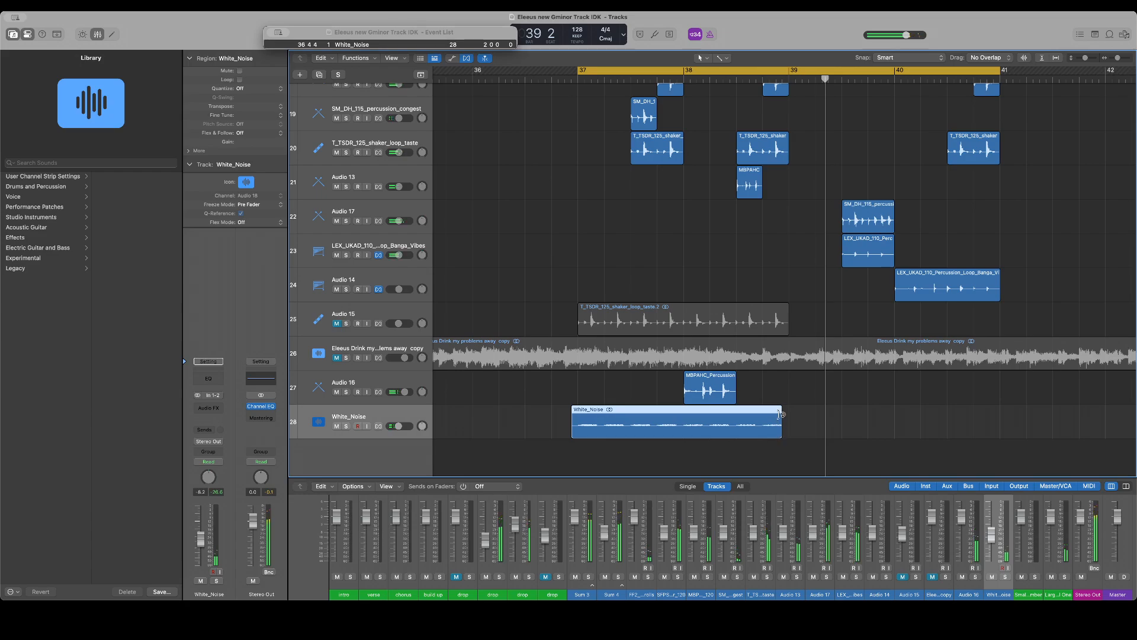
{"action": "left_click_drag", "start_coordinate": [780, 414], "coordinate": [992, 399]}
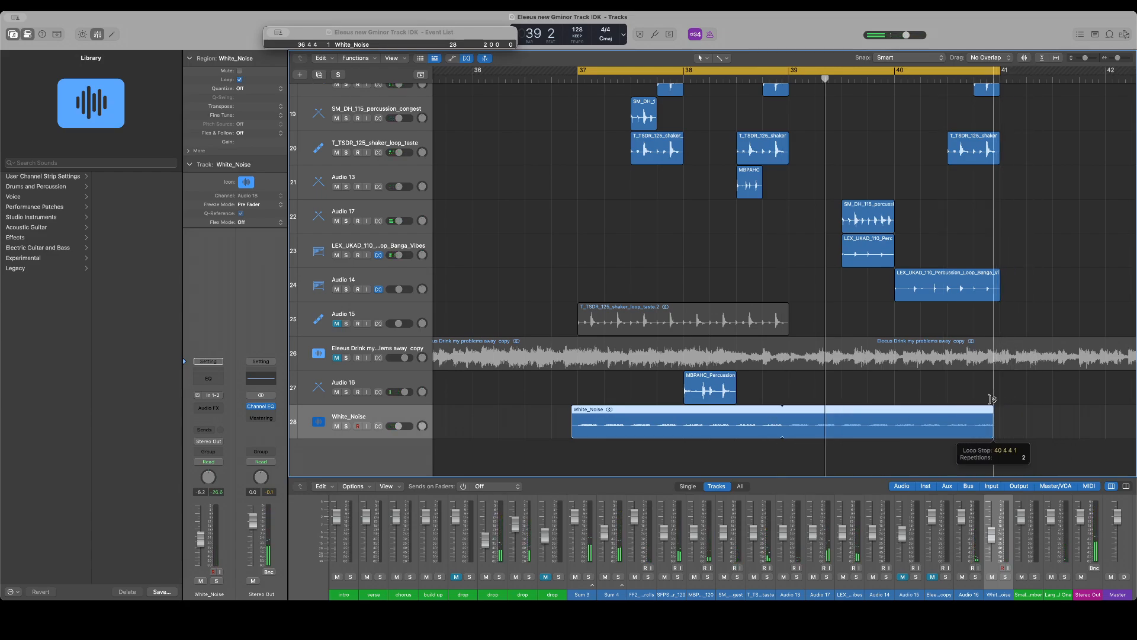
During playback, lower White_Noise to about -13.6 dB and add a Channel EQ to its channel
{"action": "key", "text": "space"}
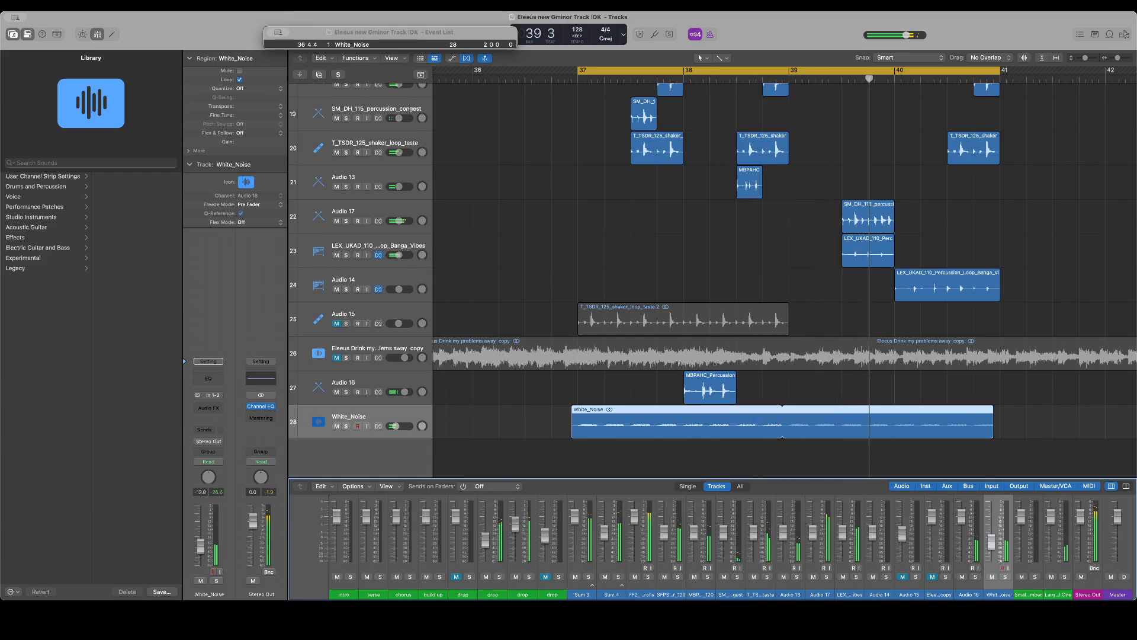
{"action": "scroll", "coordinate": [993, 551], "scroll_direction": "up", "scroll_amount": 5}
{"action": "double_click", "coordinate": [998, 528]}
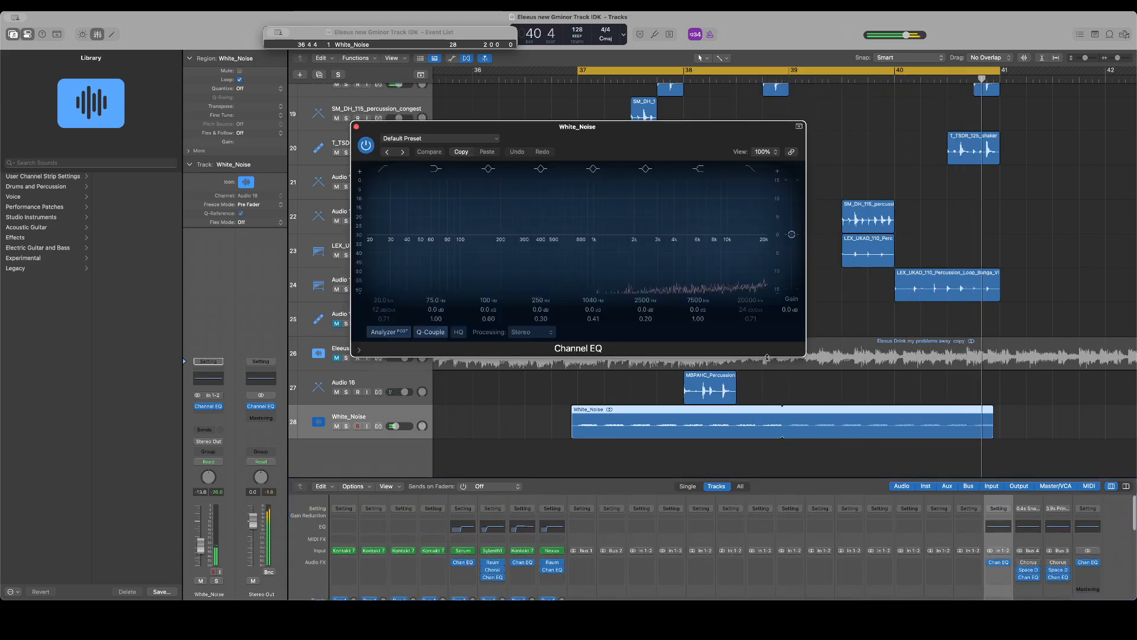
{"action": "key", "text": "super+w"}
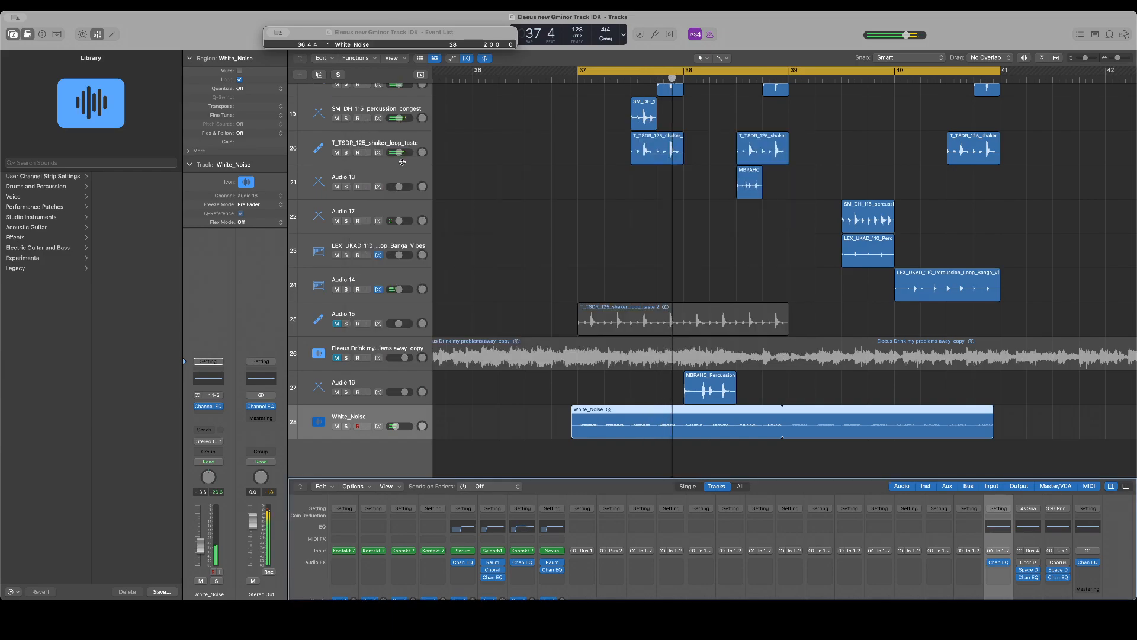
Unmute the drop track directly above Sum 3 and lower its volume to about -12.2 dB
{"action": "scroll", "coordinate": [586, 247], "scroll_direction": "up", "scroll_amount": 10}
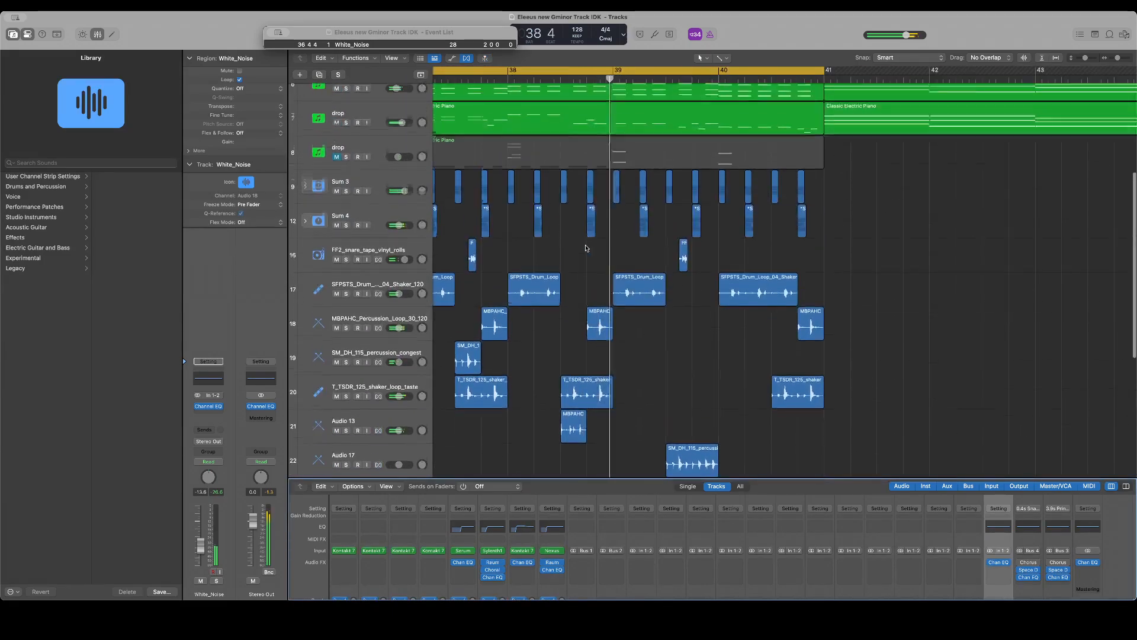
{"action": "scroll", "coordinate": [586, 248], "scroll_direction": "up", "scroll_amount": 3}
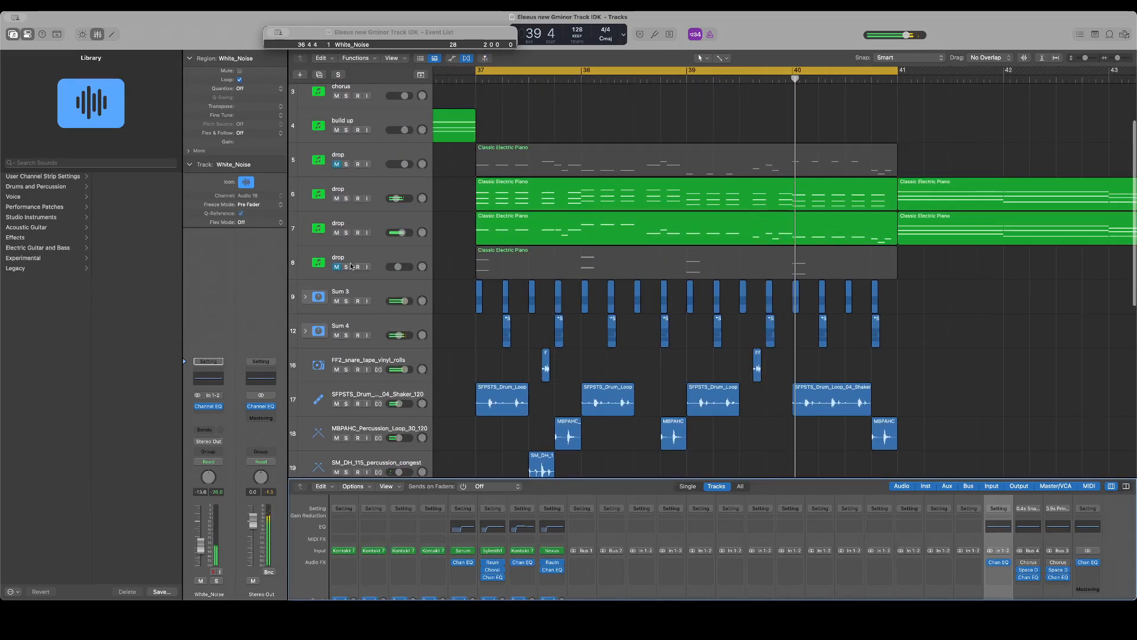
{"action": "left_click", "coordinate": [357, 266]}
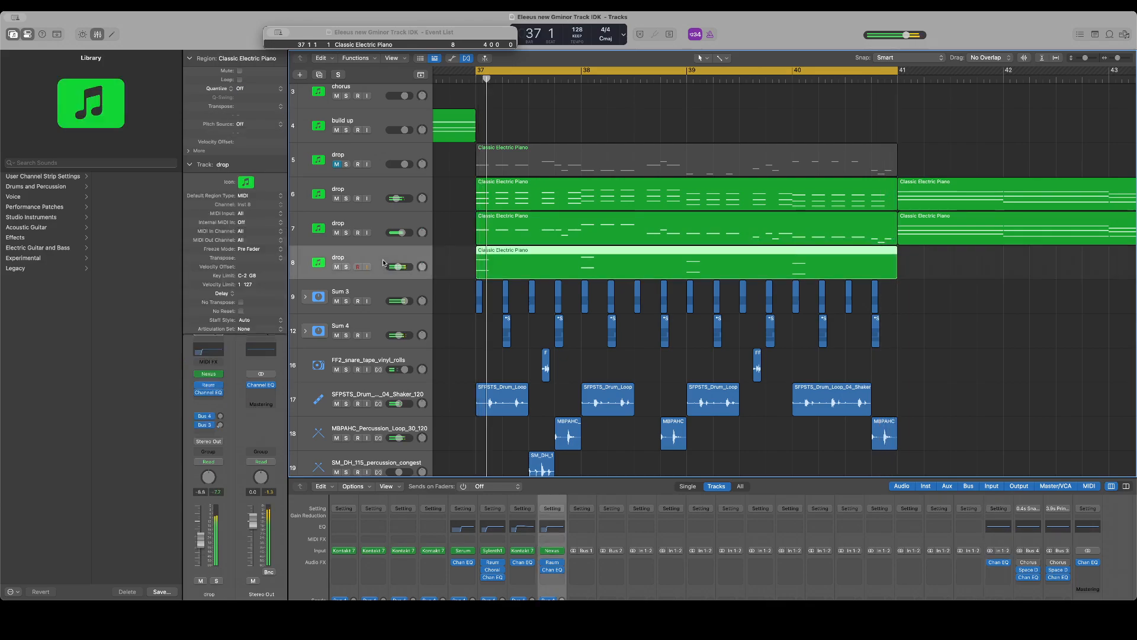
{"action": "scroll", "coordinate": [521, 446], "scroll_direction": "down", "scroll_amount": 10}
{"action": "scroll", "coordinate": [548, 556], "scroll_direction": "down", "scroll_amount": 5}
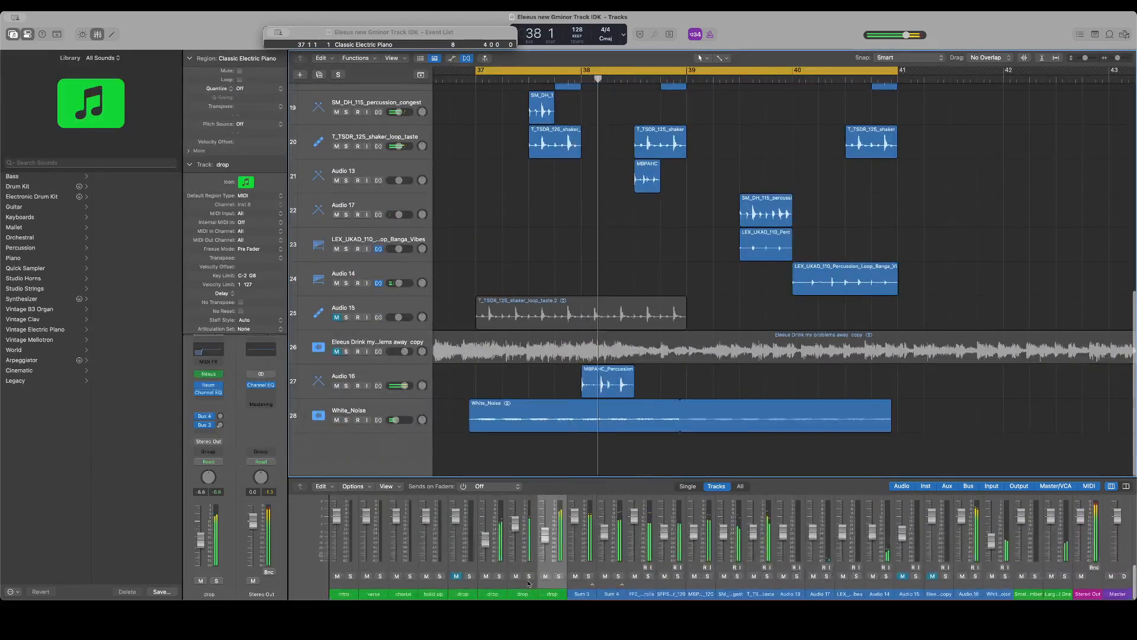
{"action": "left_click_drag", "start_coordinate": [545, 535], "coordinate": [545, 540]}
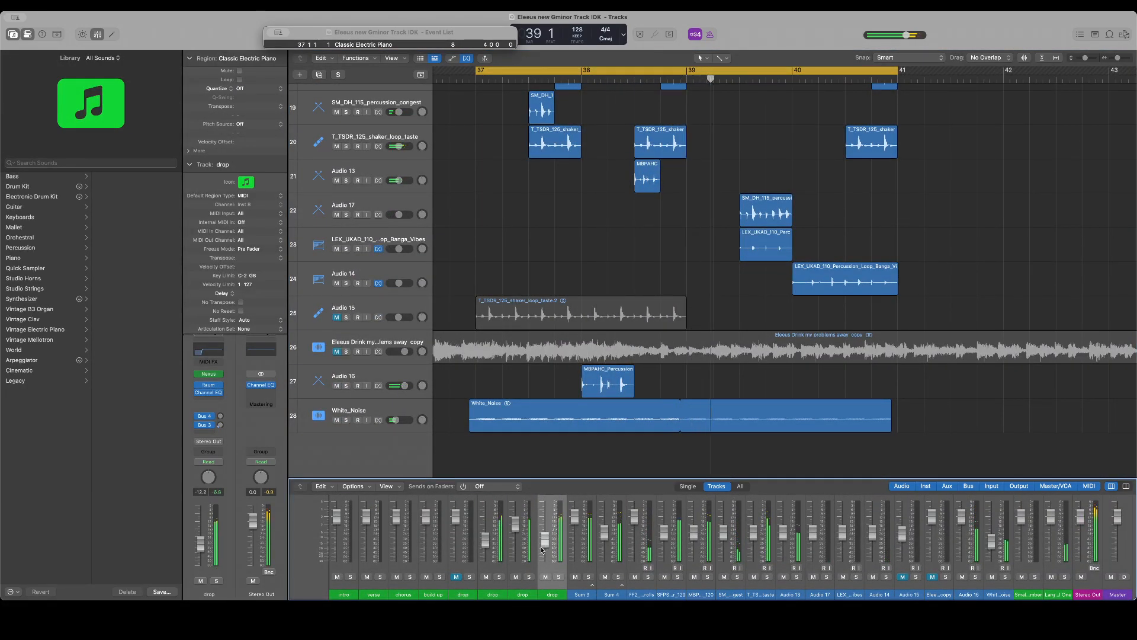
Group the tracks from FF2_snare_tape_vinyl_rolls through Audio 14 into a summing stack and collapse it
{"action": "scroll", "coordinate": [564, 245], "scroll_direction": "up", "scroll_amount": 10}
{"action": "scroll", "coordinate": [548, 340], "scroll_direction": "down", "scroll_amount": 3}
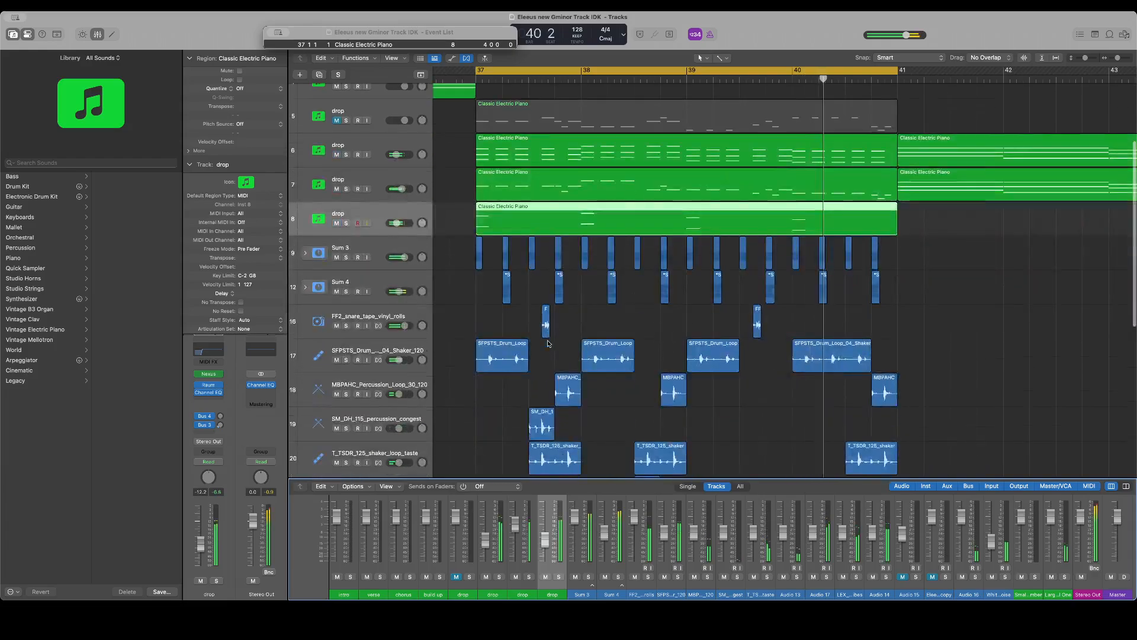
{"action": "scroll", "coordinate": [474, 296], "scroll_direction": "down", "scroll_amount": 2}
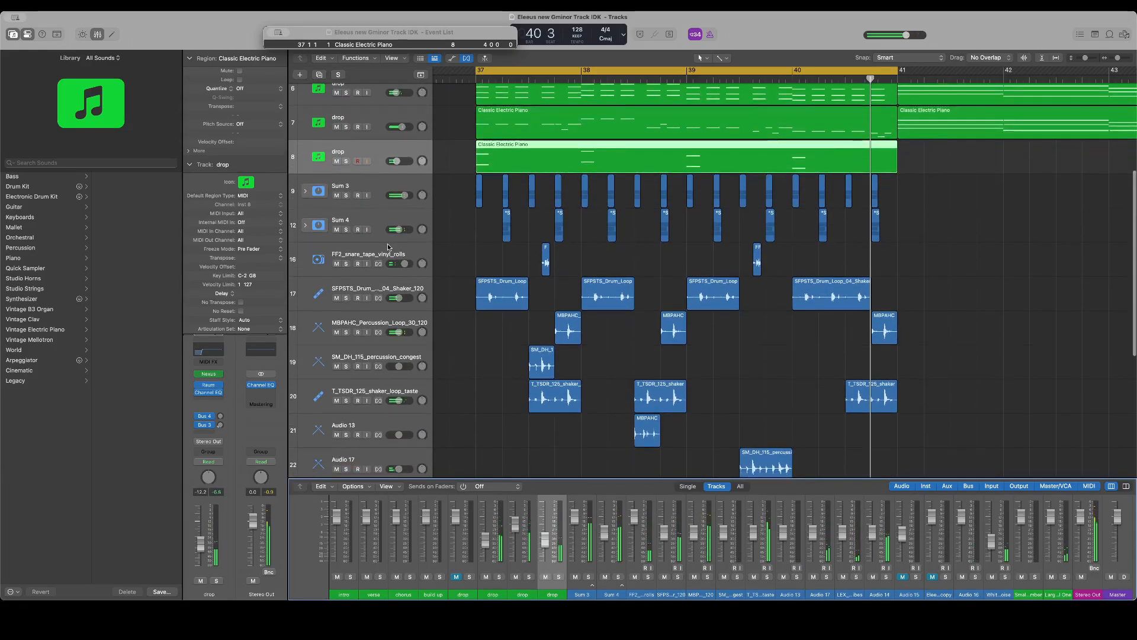
{"action": "left_click", "coordinate": [391, 248]}
{"action": "scroll", "coordinate": [399, 298], "scroll_direction": "down", "scroll_amount": 5}
{"action": "left_click", "coordinate": [382, 373], "text": "shift"}
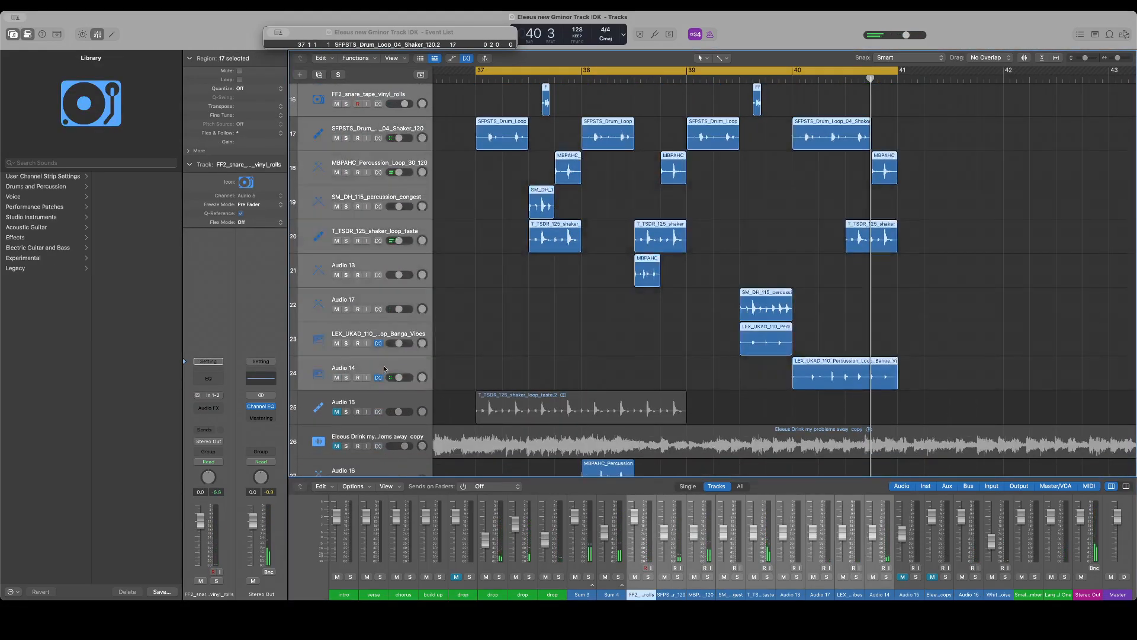
{"action": "scroll", "coordinate": [382, 296], "scroll_direction": "up", "scroll_amount": 4}
{"action": "right_click", "coordinate": [380, 223]}
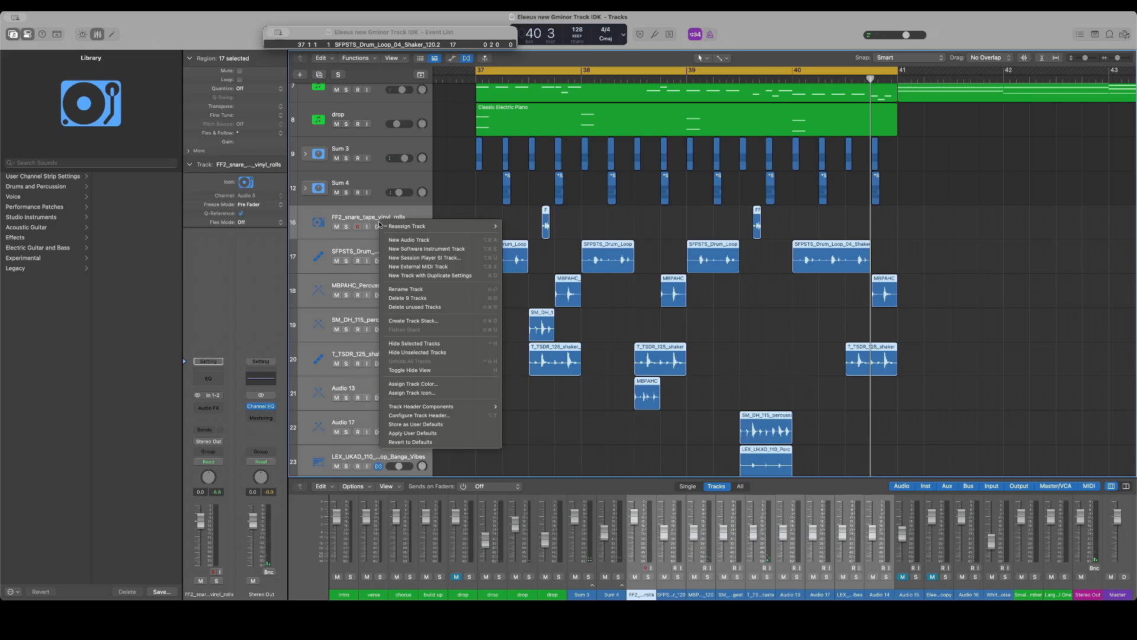
{"action": "left_click", "coordinate": [403, 320]}
{"action": "left_click", "coordinate": [639, 345]}
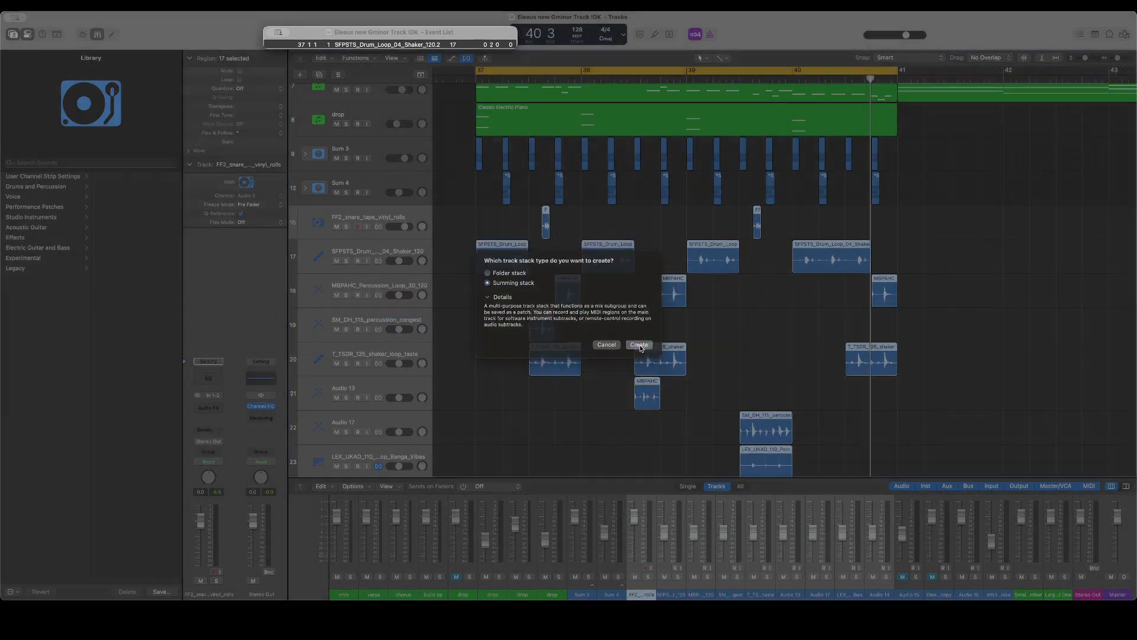
{"action": "scroll", "coordinate": [587, 329], "scroll_direction": "down", "scroll_amount": 2}
{"action": "left_click", "coordinate": [303, 163]}
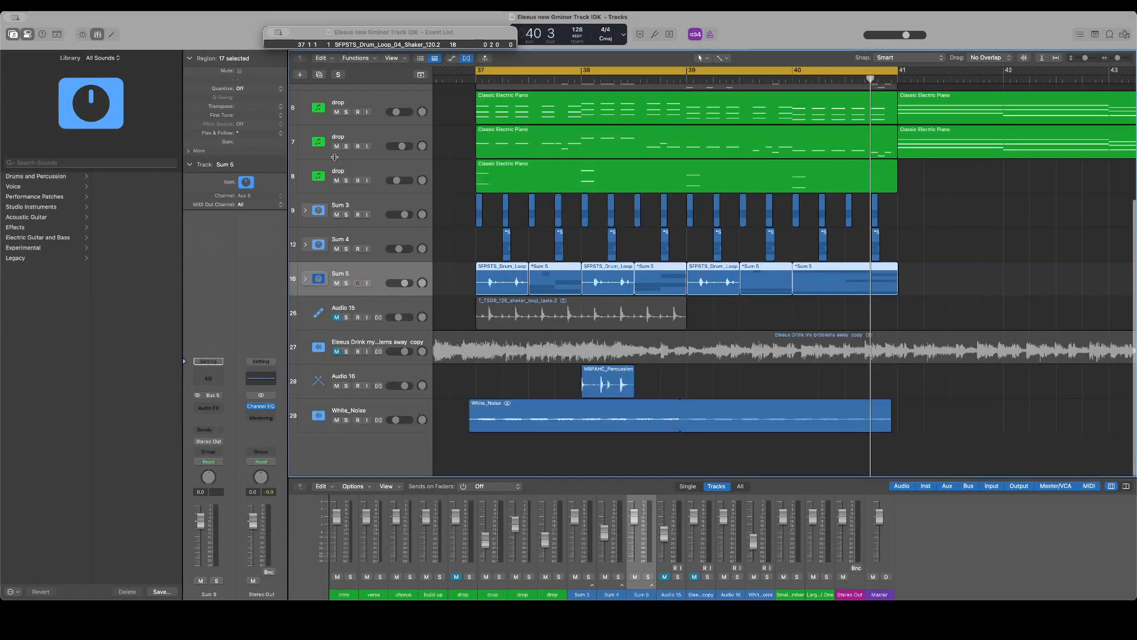
Play the cycle with Sum 5 and Sum 3 soloed and lower Sum 5 to about -5.3 dB
{"action": "key", "text": "space"}
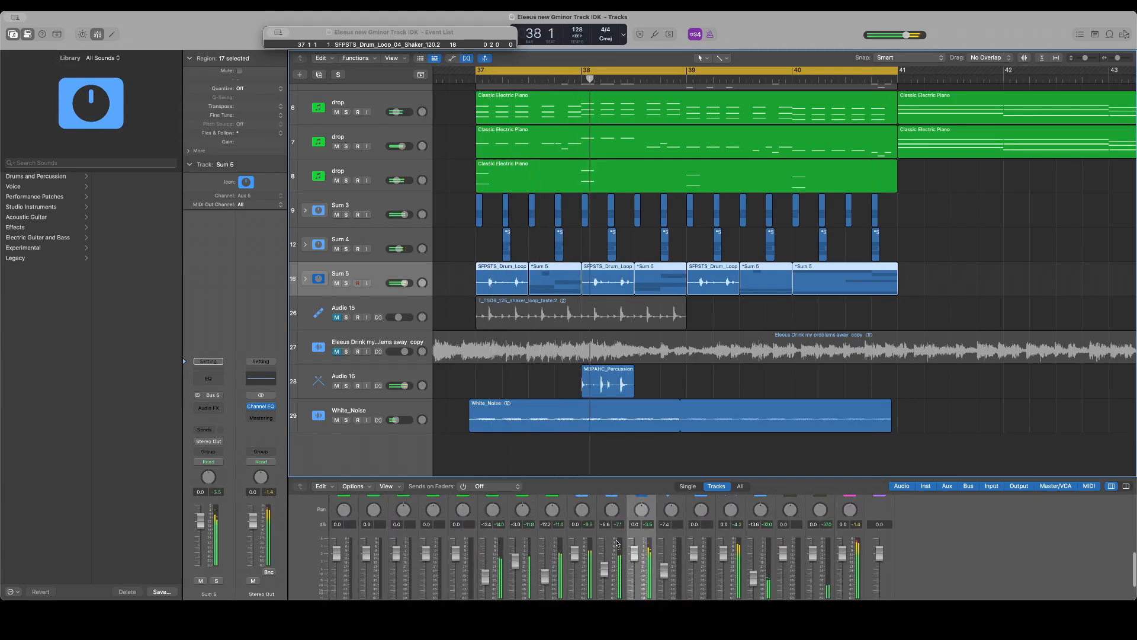
{"action": "left_click", "coordinate": [648, 578]}
{"action": "scroll", "coordinate": [645, 579], "scroll_direction": "up", "scroll_amount": 2}
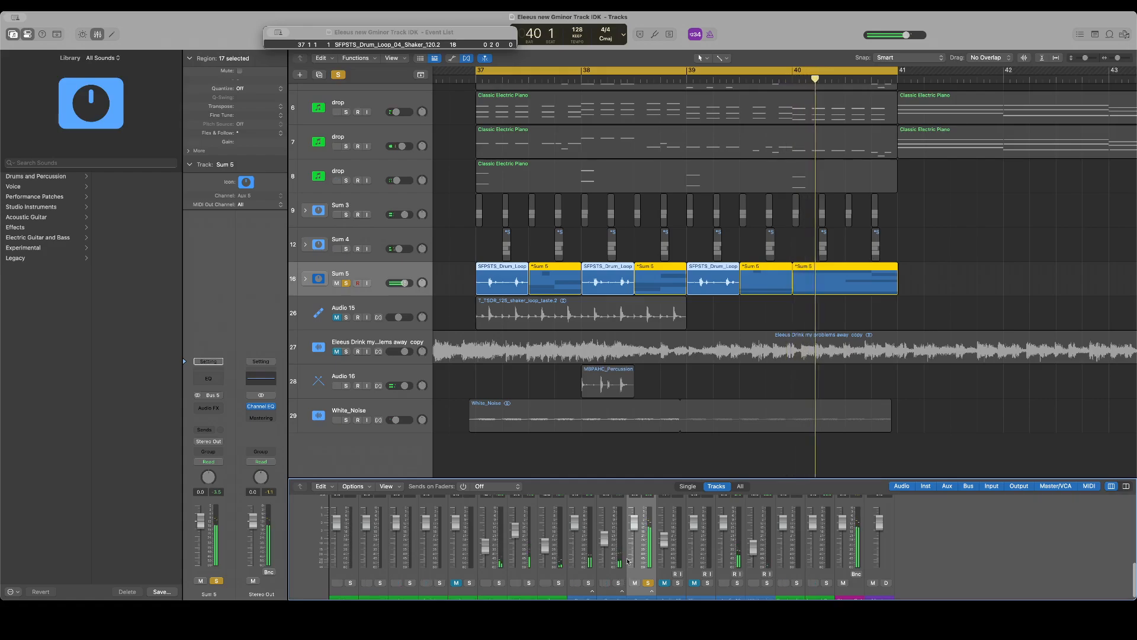
{"action": "scroll", "coordinate": [634, 569], "scroll_direction": "up", "scroll_amount": 2}
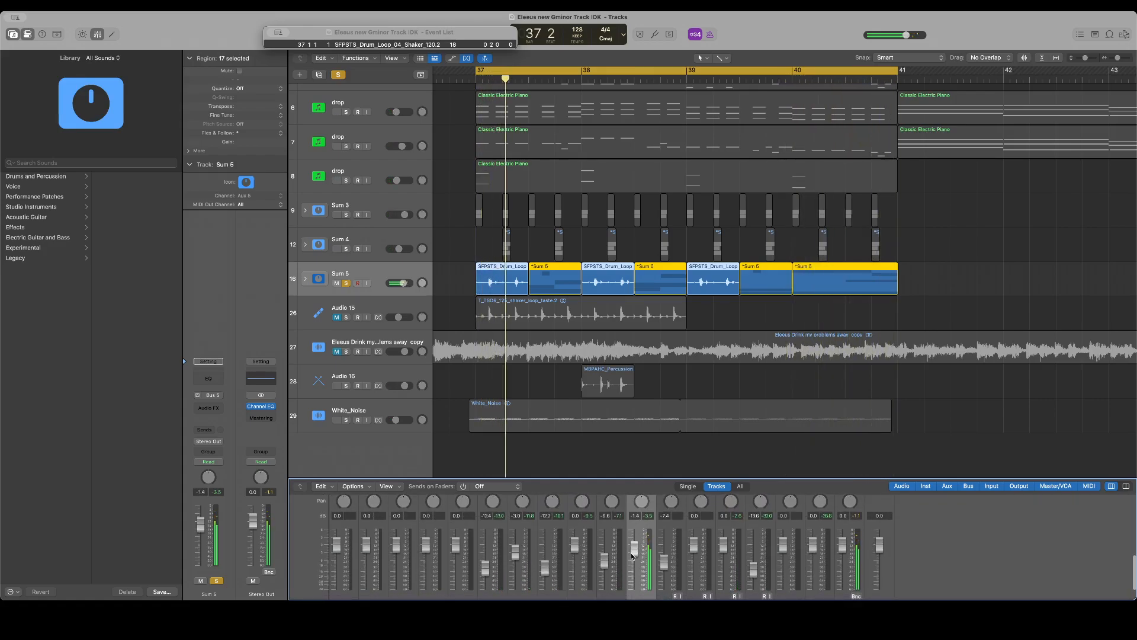
{"action": "left_click_drag", "start_coordinate": [631, 553], "coordinate": [631, 567]}
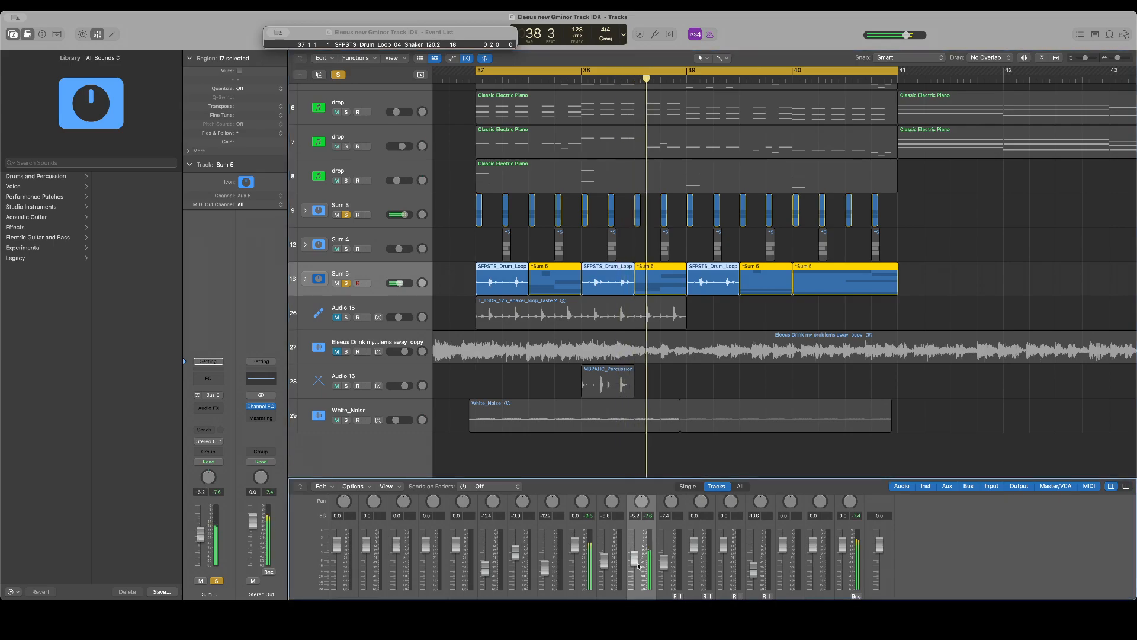
{"action": "left_click_drag", "start_coordinate": [634, 557], "coordinate": [639, 566]}
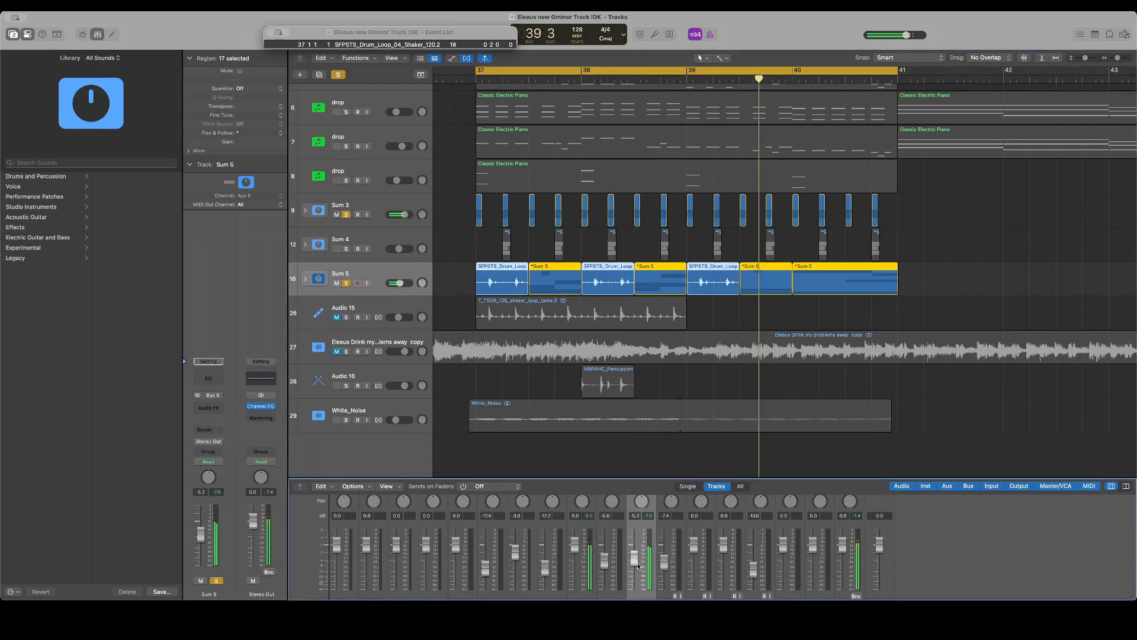
Add Sum 4 to the soloed stacks and listen to the full drum and percussion groove
{"action": "scroll", "coordinate": [601, 556], "scroll_direction": "down", "scroll_amount": 3}
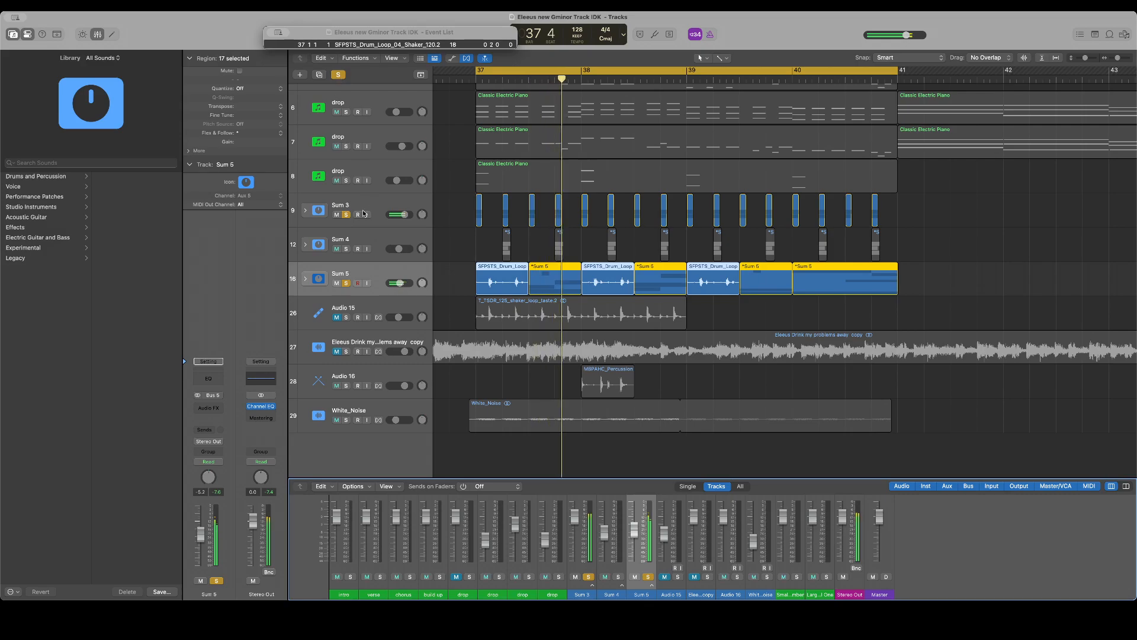
{"action": "left_click", "coordinate": [347, 249]}
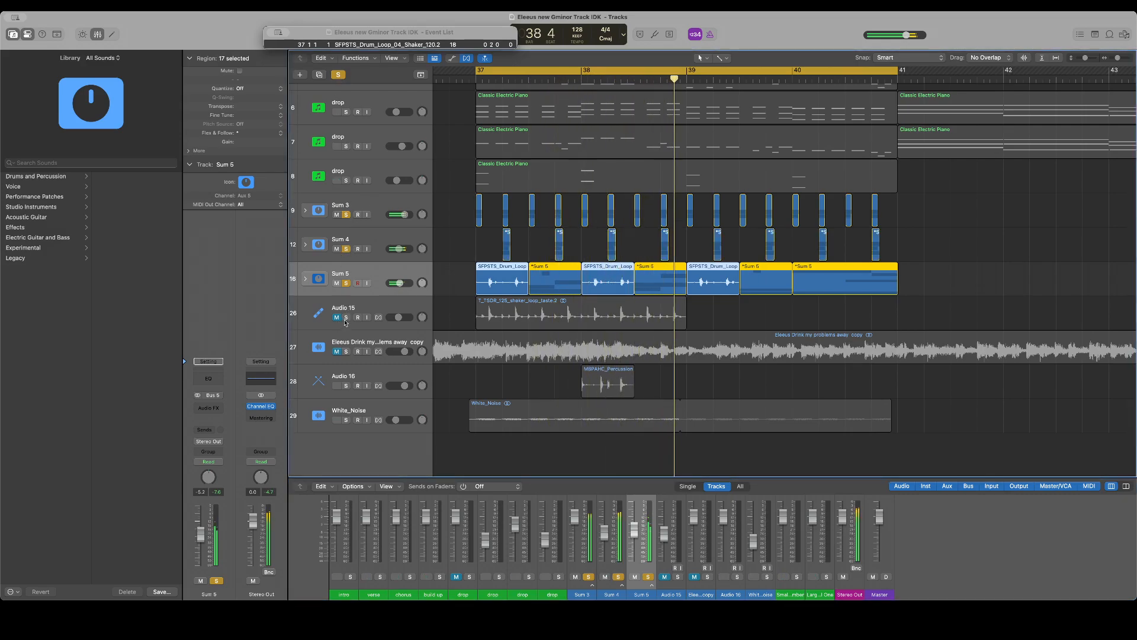
{"action": "scroll", "coordinate": [344, 323], "scroll_direction": "up", "scroll_amount": 3}
{"action": "scroll", "coordinate": [344, 323], "scroll_direction": "down", "scroll_amount": 3}
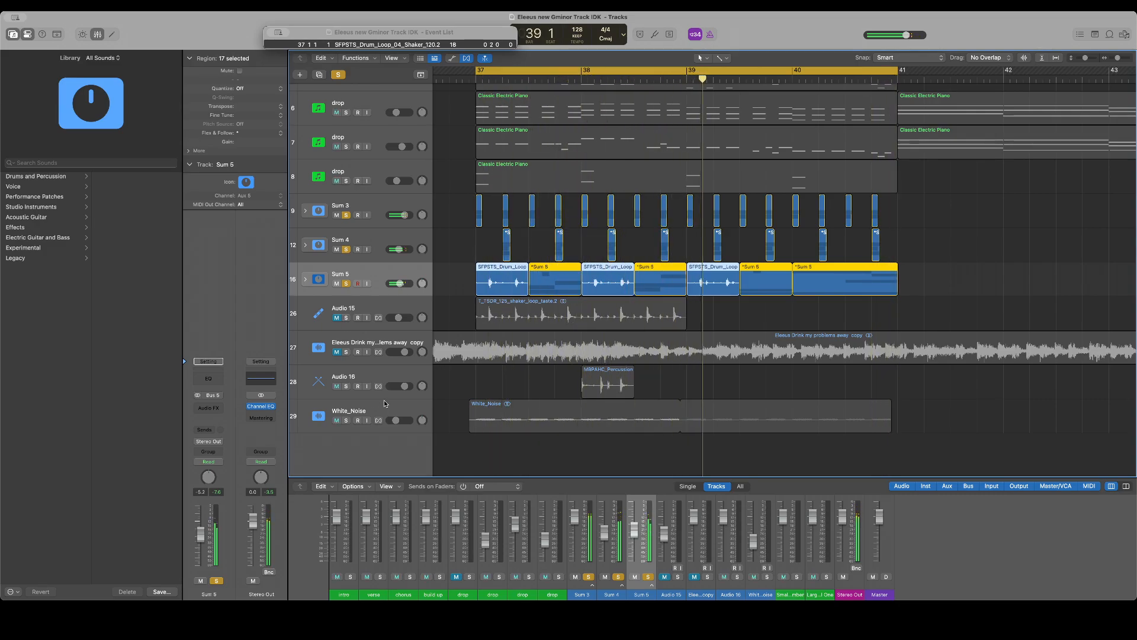
Delete the Audio 16 percussion track and solo drop track 6 along with the drum stacks
{"action": "left_click", "coordinate": [385, 373]}
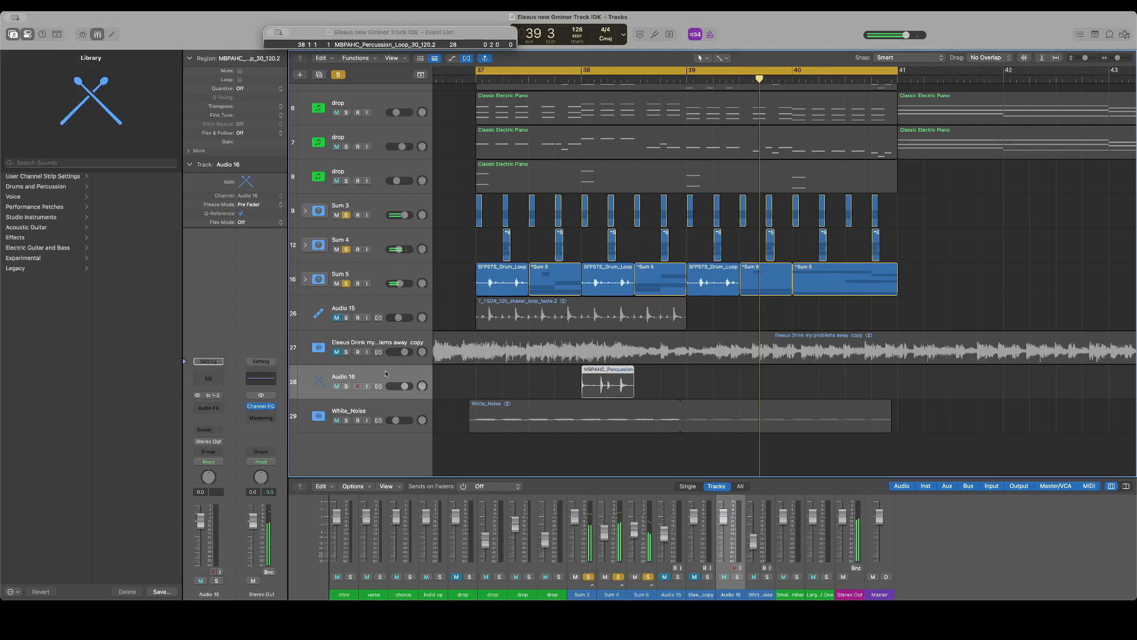
{"action": "key", "text": "super+BackSpace"}
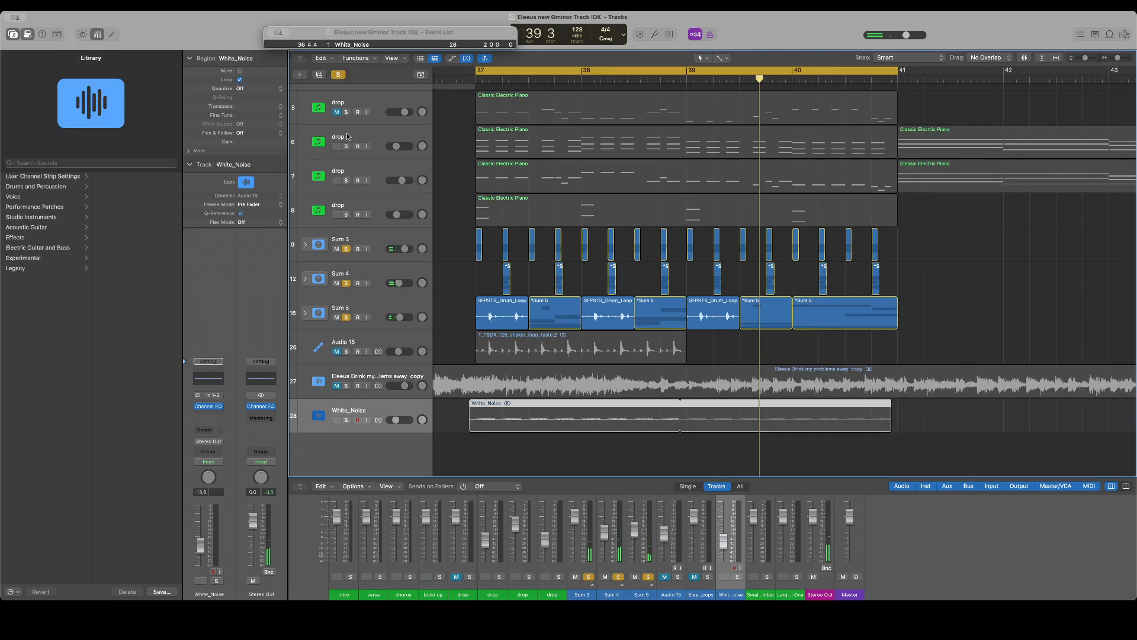
{"action": "left_click", "coordinate": [346, 139]}
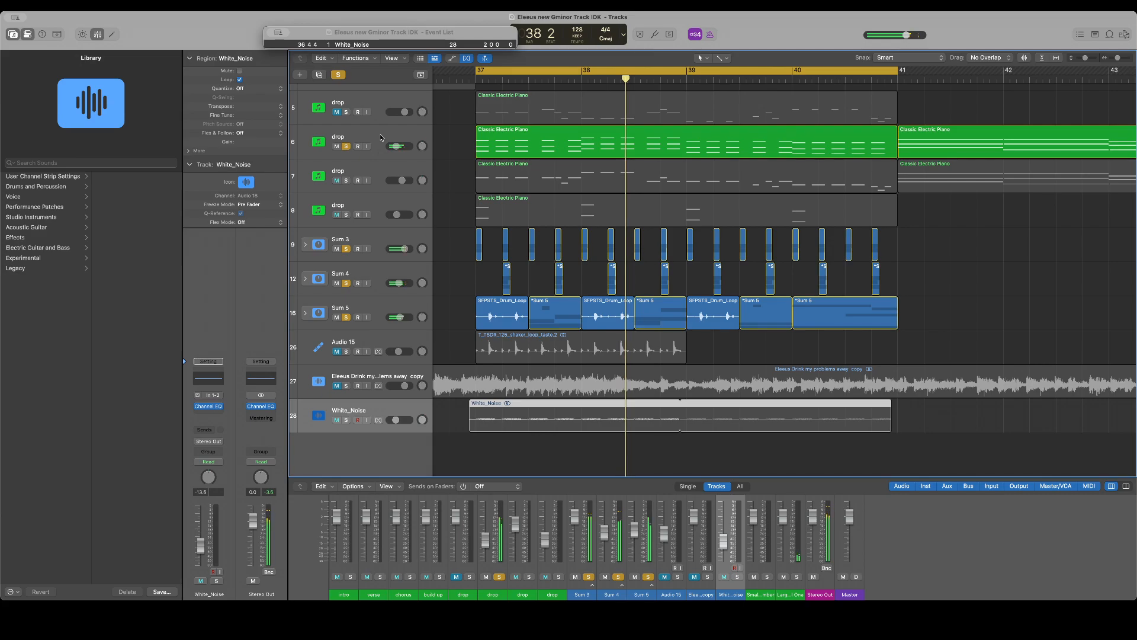
Duplicate drop track 6, copy its Classic Electric Piano region at bar 37 to the duplicate, and unsolo the original
{"action": "left_click", "coordinate": [381, 137]}
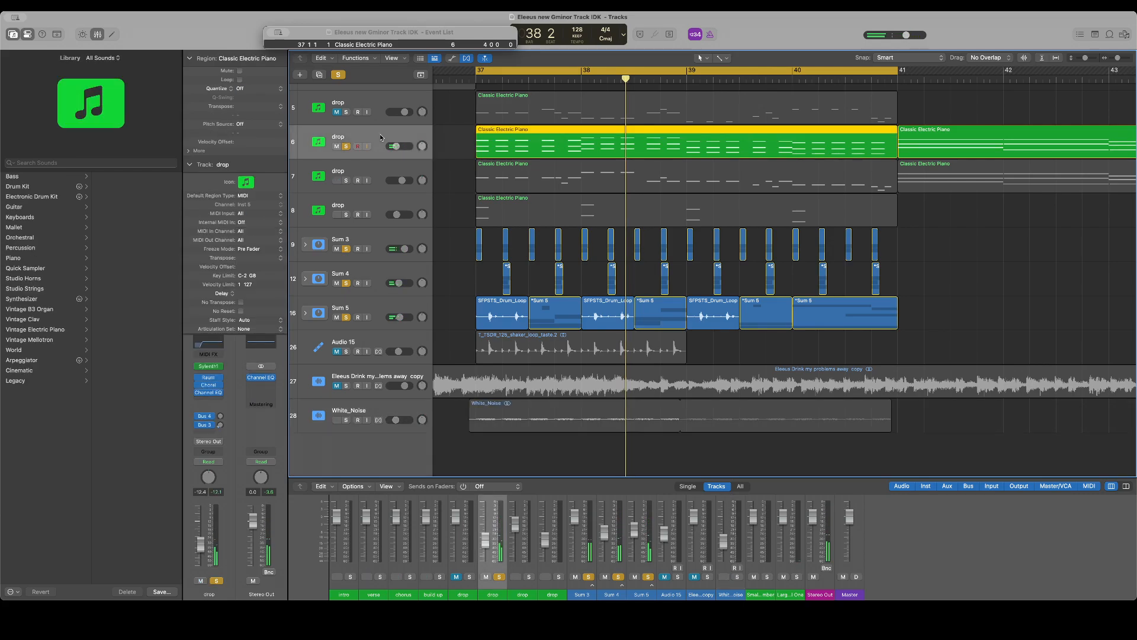
{"action": "key", "text": "super+d"}
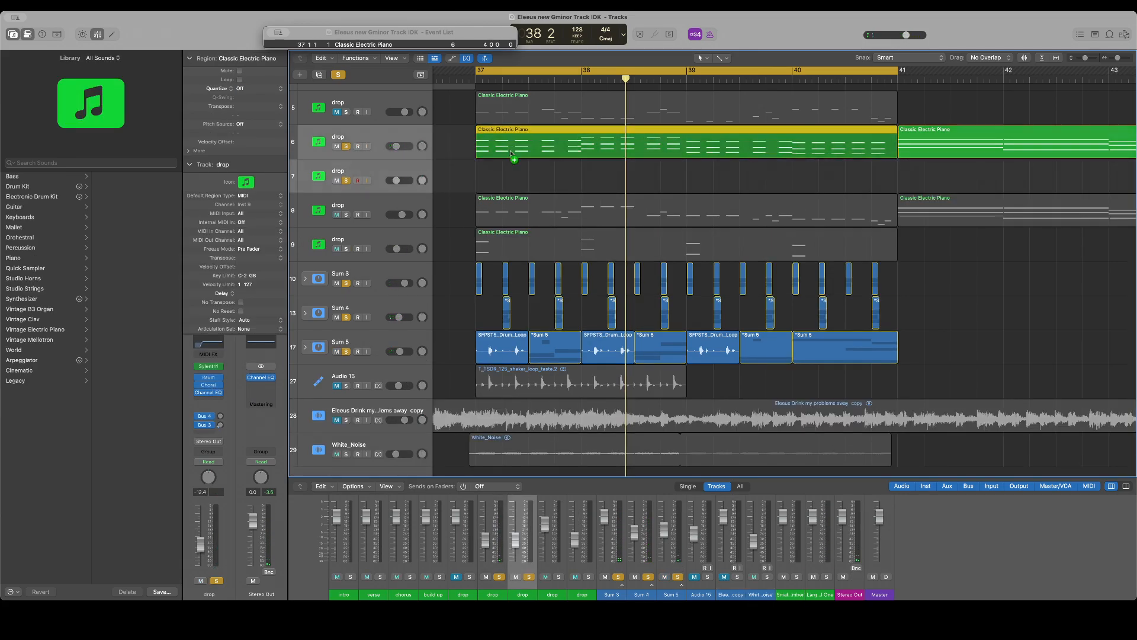
{"action": "left_click_drag", "start_coordinate": [512, 137], "coordinate": [516, 165]}
{"action": "left_click", "coordinate": [347, 146]}
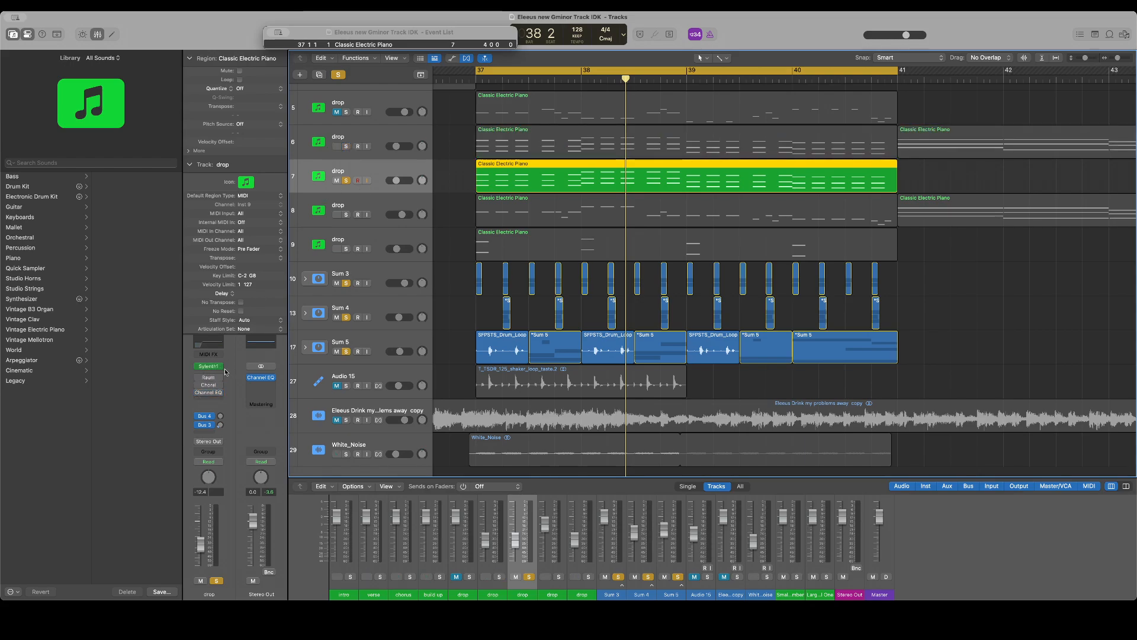
Replace Sylenth1 with the stereo Serum instrument on the duplicated drop track 7 and close its window
{"action": "left_click", "coordinate": [222, 368]}
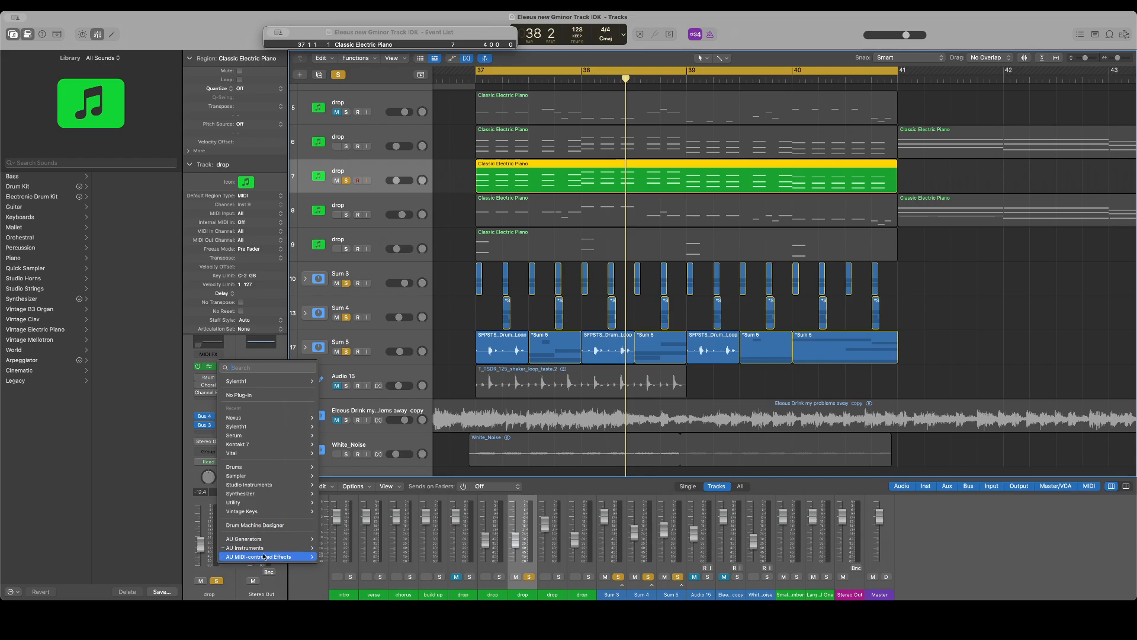
{"action": "mouse_move", "coordinate": [244, 548]}
{"action": "mouse_move", "coordinate": [356, 591]}
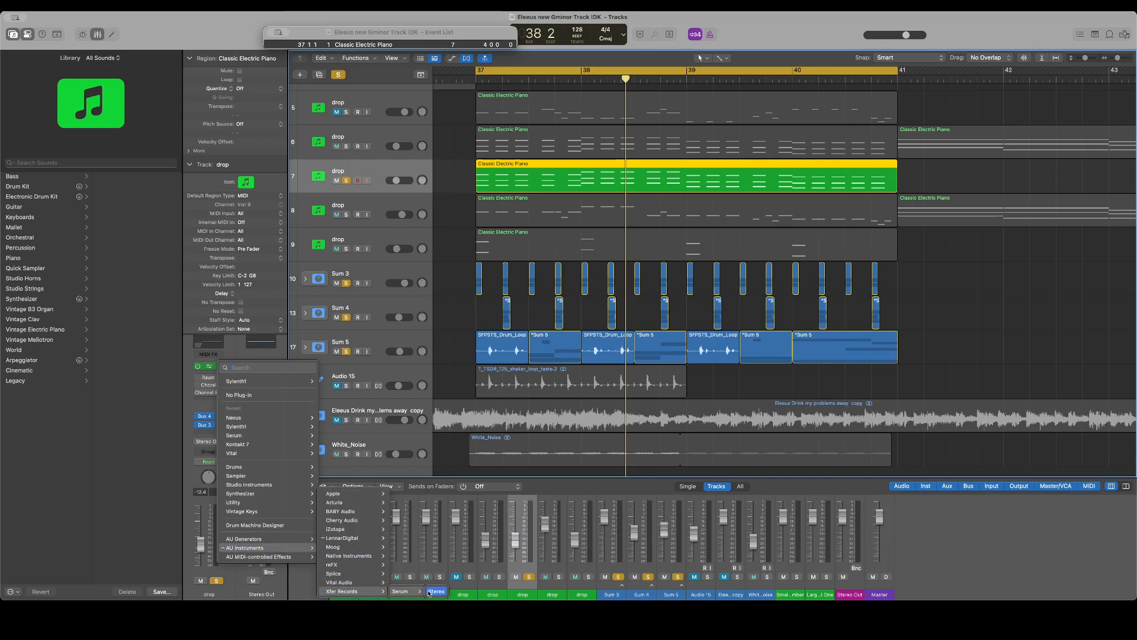
{"action": "left_click", "coordinate": [435, 591]}
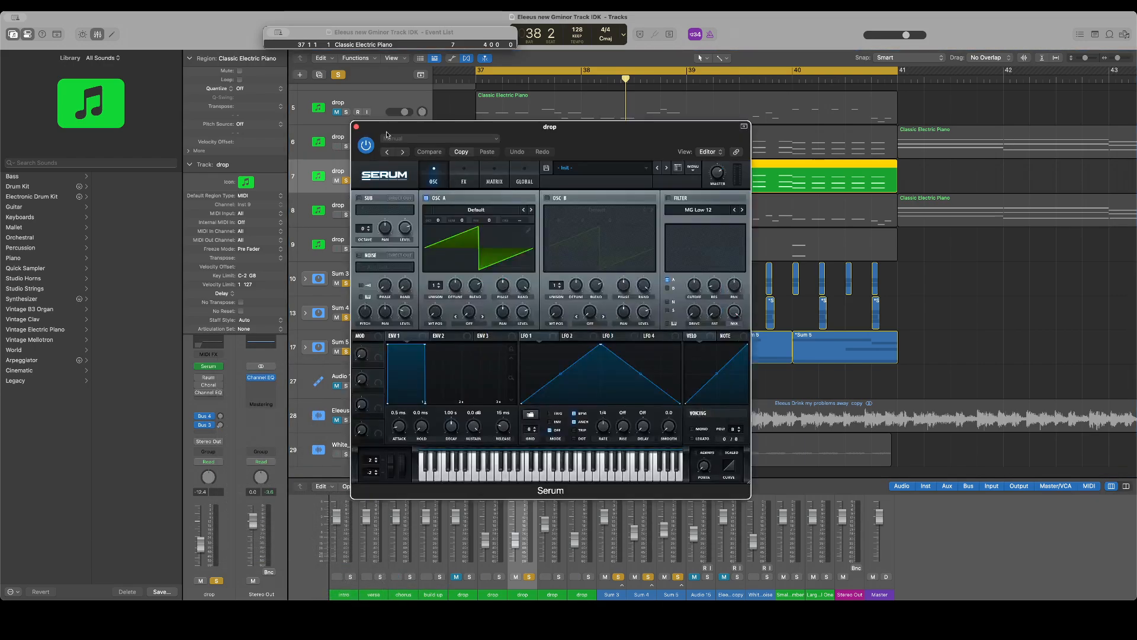
{"action": "left_click", "coordinate": [356, 127]}
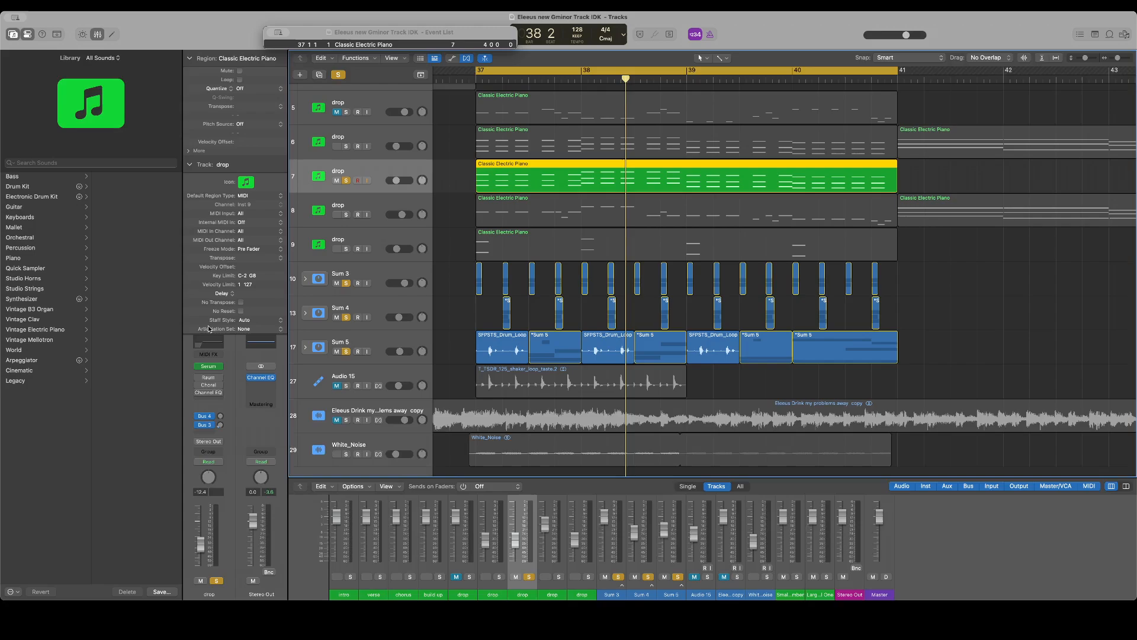
Remove the Raum, Choral and Channel EQ effects from drop track 7
{"action": "left_click", "coordinate": [219, 368]}
{"action": "left_click", "coordinate": [187, 374]}
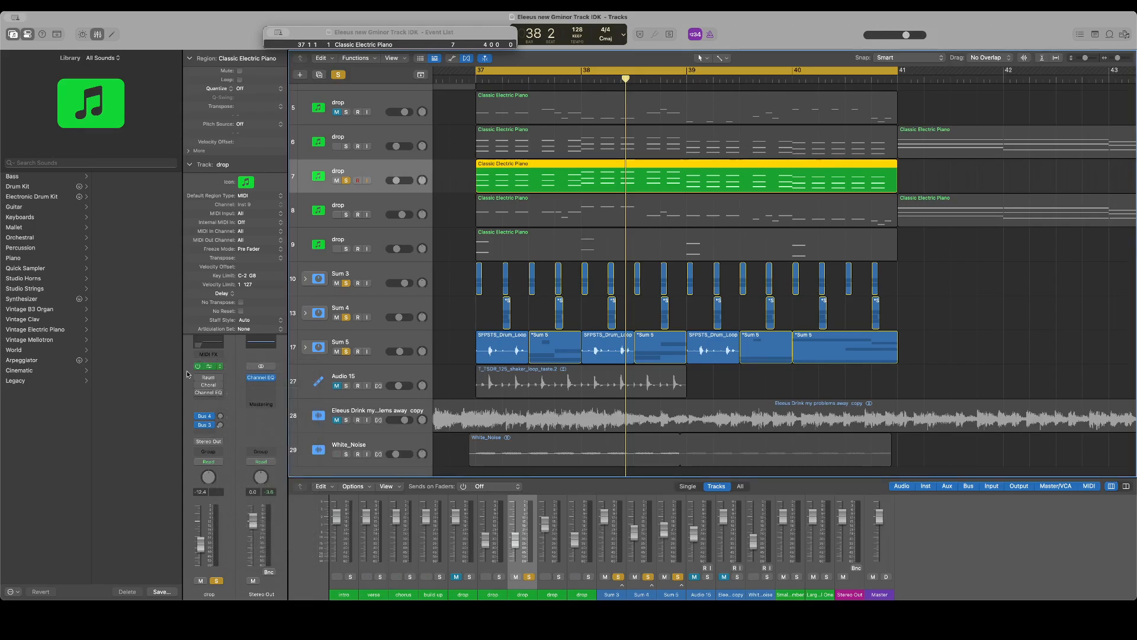
{"action": "left_click", "coordinate": [218, 380]}
{"action": "left_click", "coordinate": [239, 392]}
{"action": "left_click", "coordinate": [220, 386]}
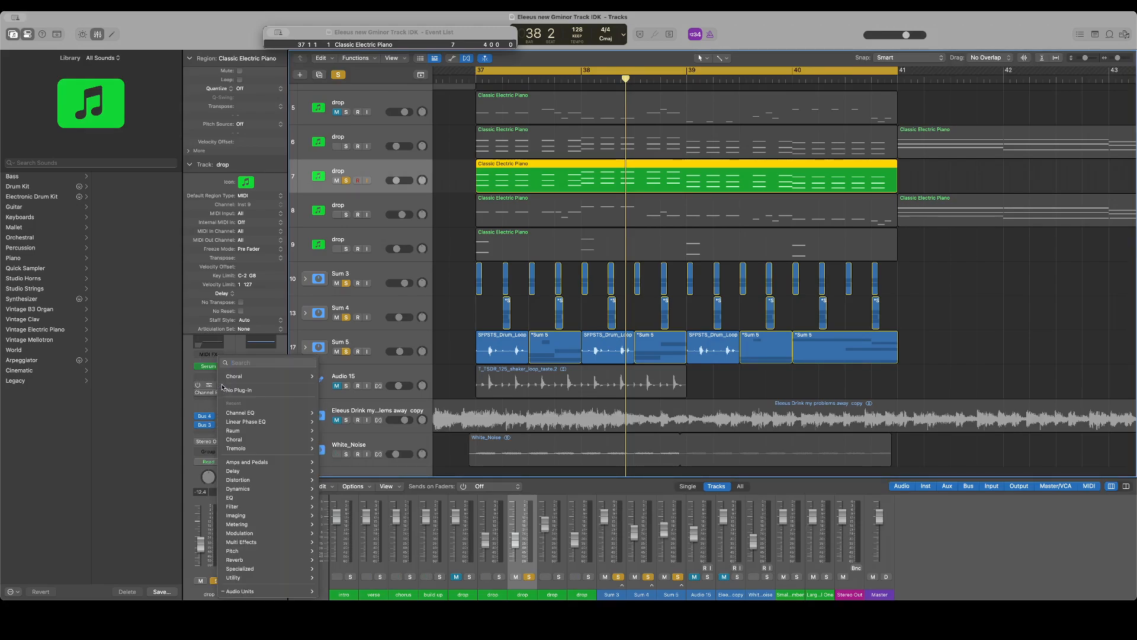
{"action": "left_click", "coordinate": [232, 391]}
{"action": "left_click", "coordinate": [221, 392]}
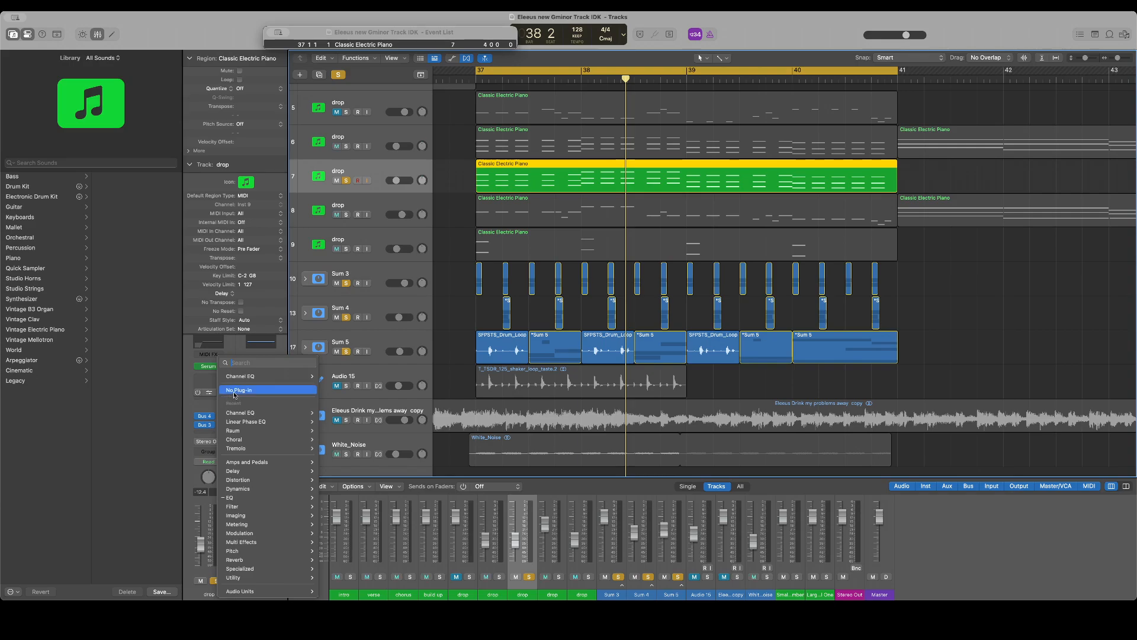
{"action": "left_click", "coordinate": [235, 391]}
Load the stereo Sculpture modeling synth on drop track 7 and start cycle playback with its window open
{"action": "left_click", "coordinate": [220, 382]}
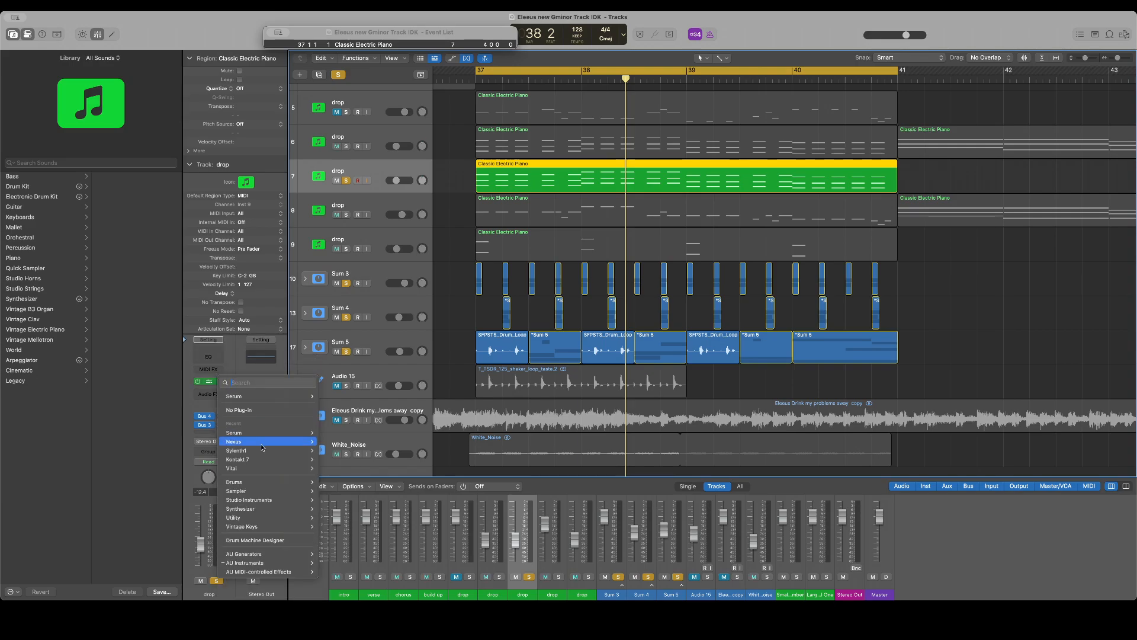
{"action": "mouse_move", "coordinate": [249, 500]}
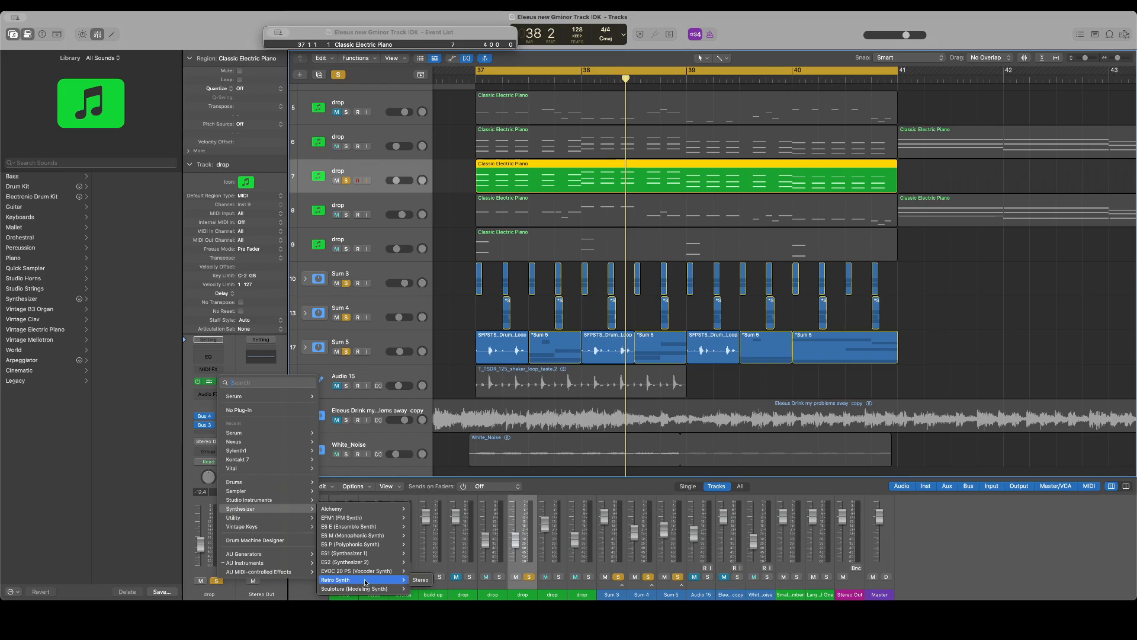
{"action": "mouse_move", "coordinate": [369, 589]}
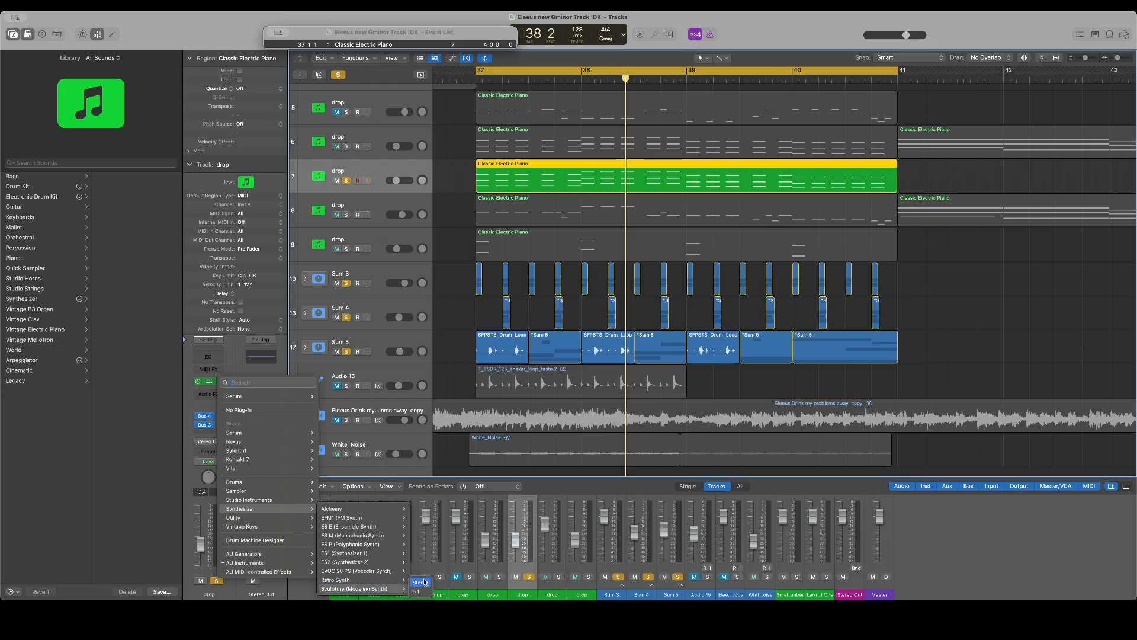
{"action": "left_click", "coordinate": [424, 583]}
{"action": "key", "text": "space"}
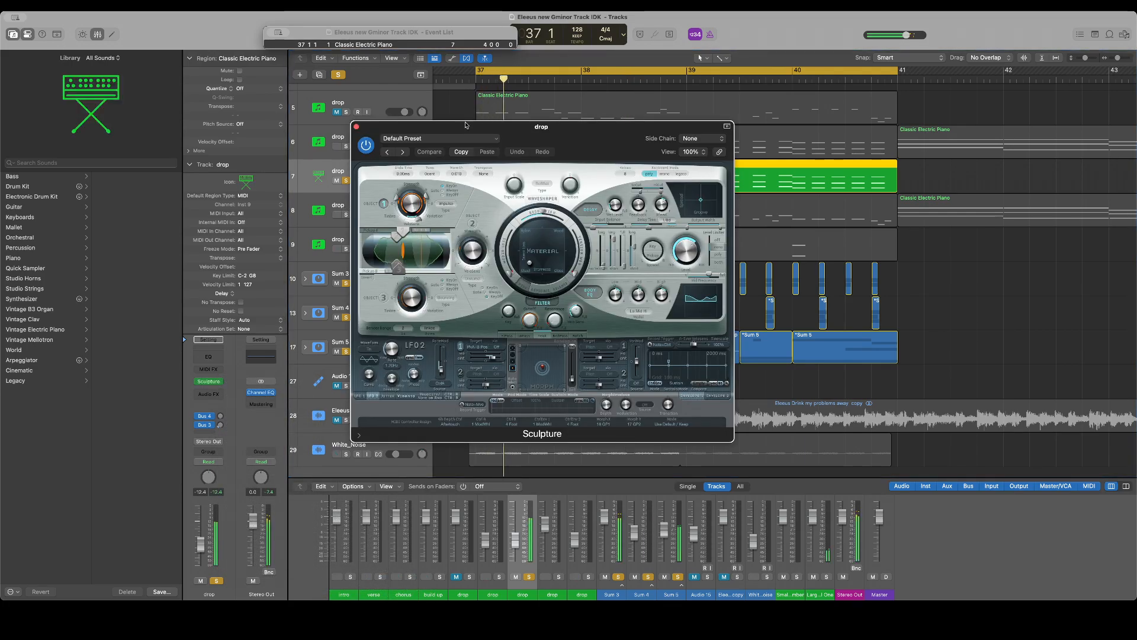
{"action": "mouse_move", "coordinate": [465, 126]}
{"action": "left_mouse_down"}
{"action": "mouse_move", "coordinate": [800, 102]}
{"action": "mouse_move", "coordinate": [427, 84]}
{"action": "mouse_move", "coordinate": [375, 101]}
{"action": "left_mouse_up"}
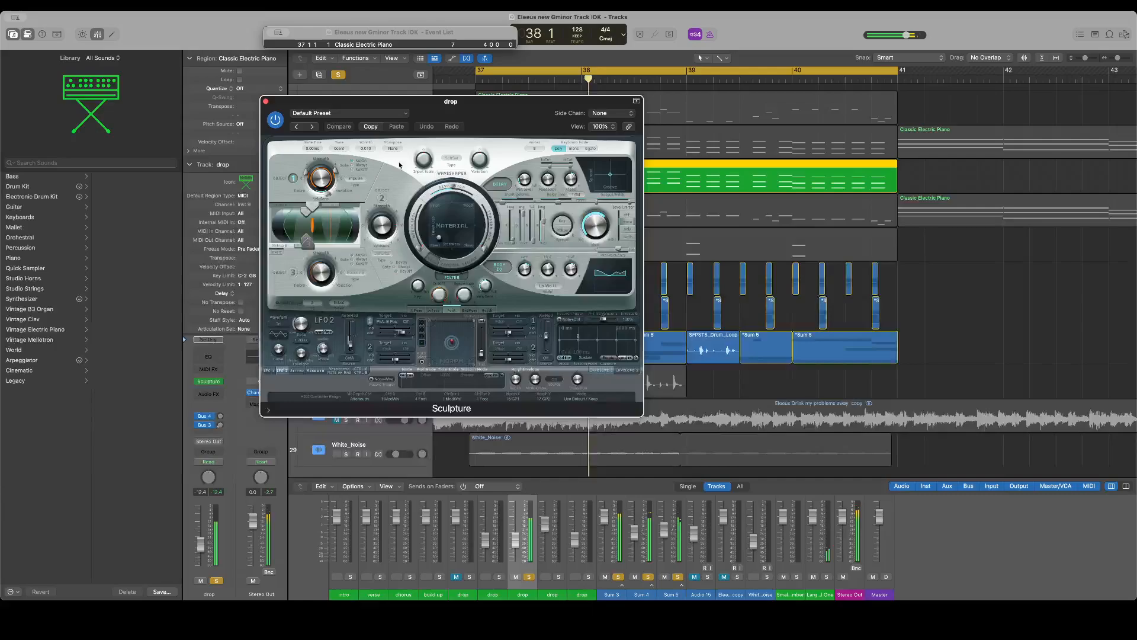
Audition Sculpture's plucked presets from Funky Lick Stratocaster to Nylon Fingered Guitar and go back to Loose Strings
{"action": "left_click", "coordinate": [371, 114]}
{"action": "mouse_move", "coordinate": [438, 375]}
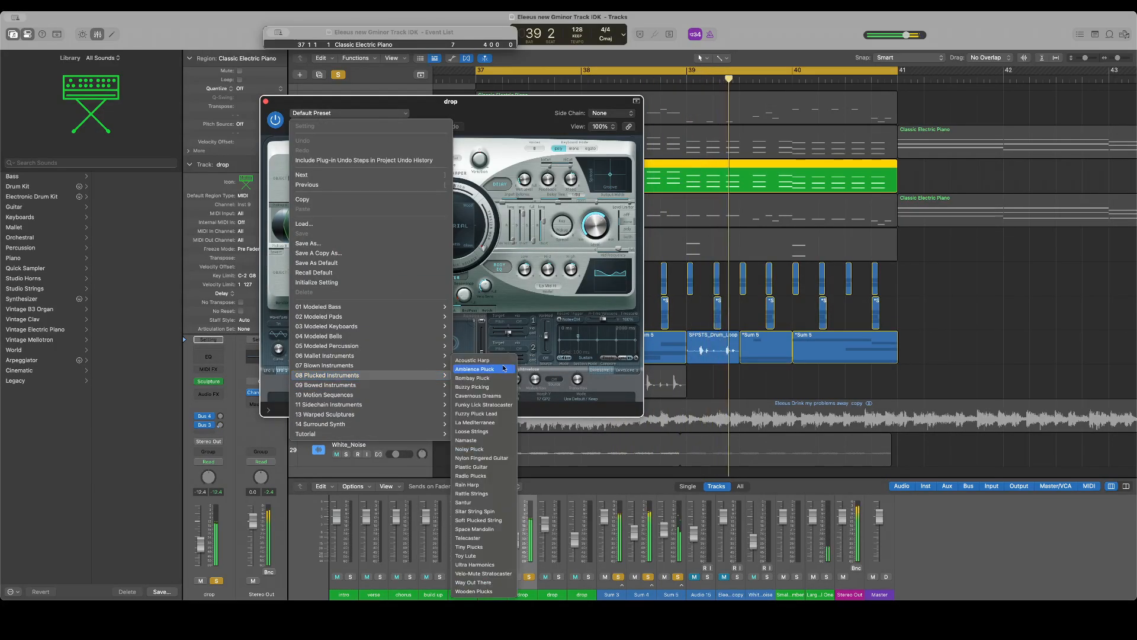
{"action": "left_click", "coordinate": [484, 405]}
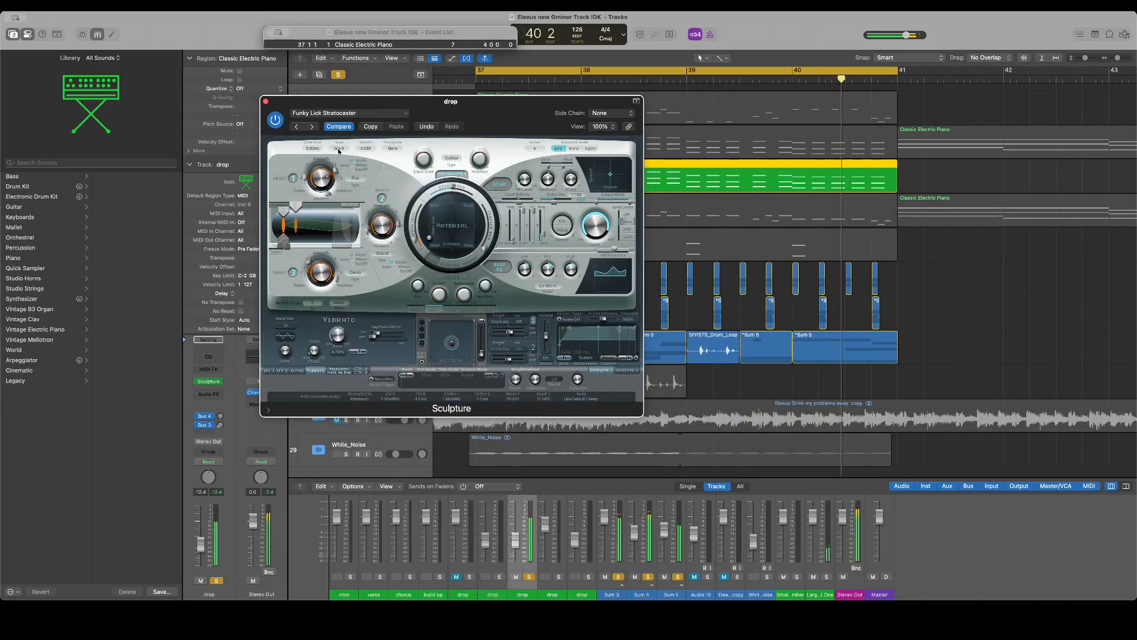
{"action": "left_click", "coordinate": [312, 128]}
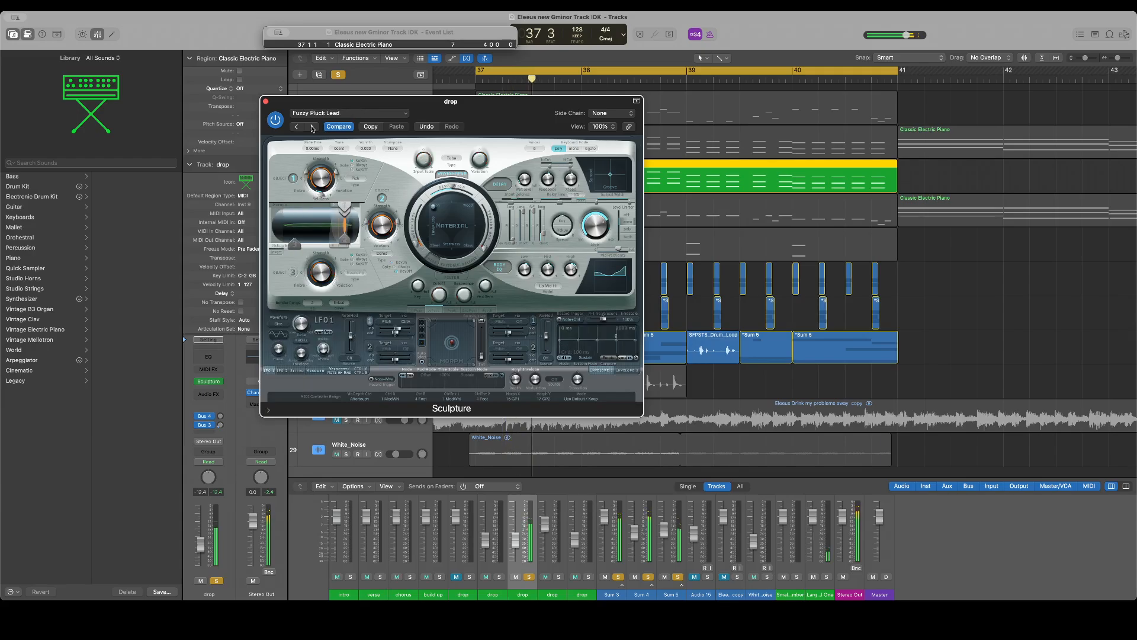
{"action": "left_click", "coordinate": [313, 128]}
{"action": "left_click", "coordinate": [313, 128]}
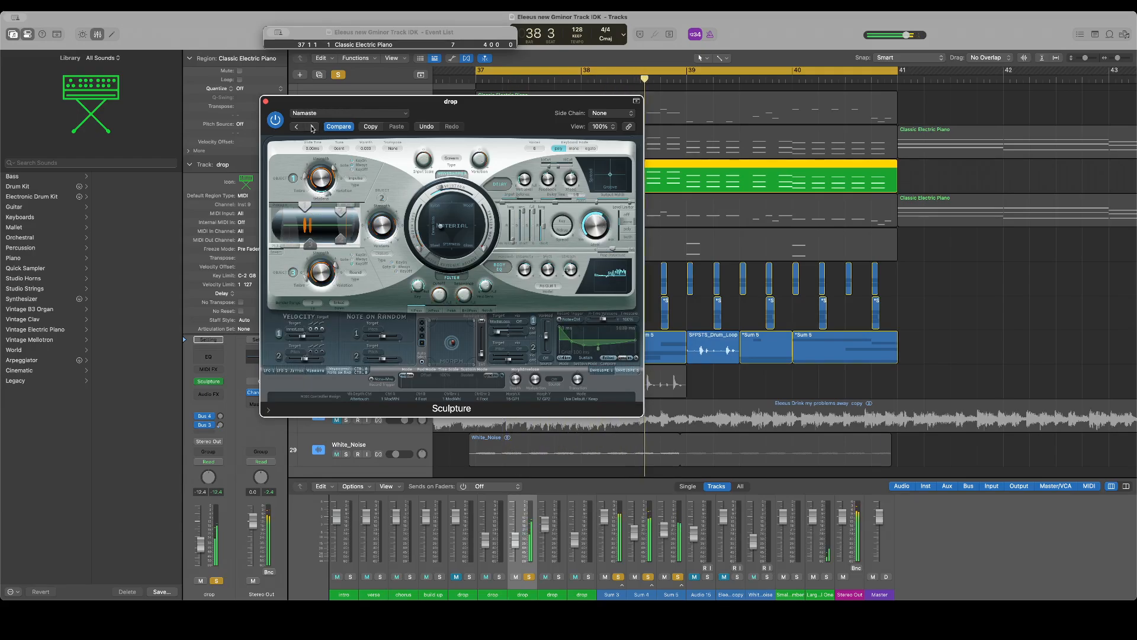
{"action": "left_click", "coordinate": [312, 128]}
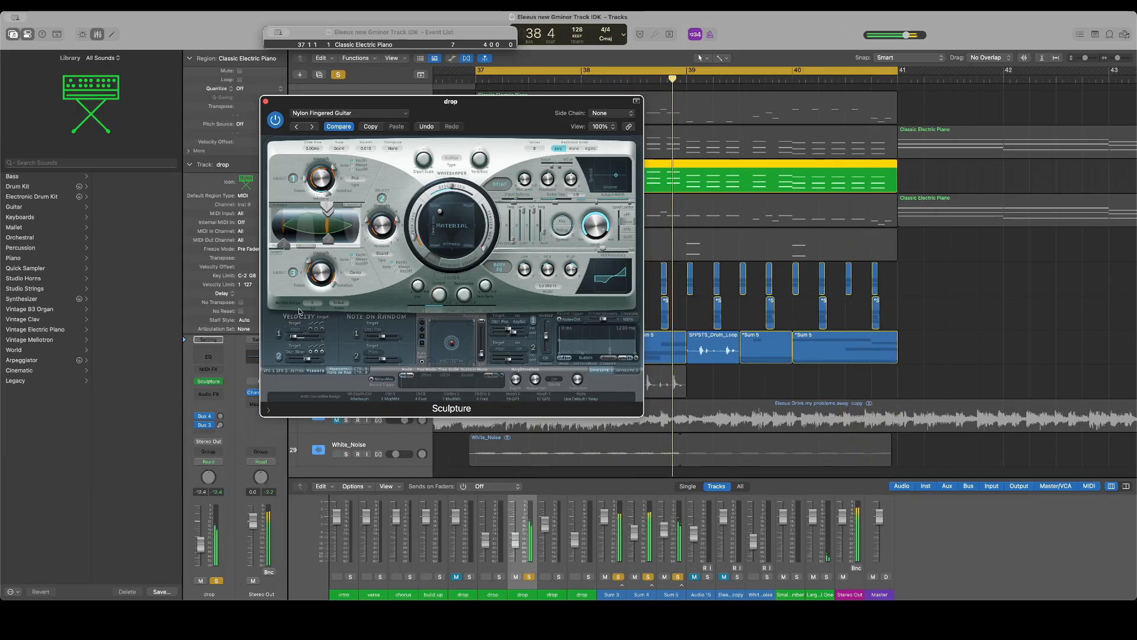
{"action": "left_click", "coordinate": [298, 127]}
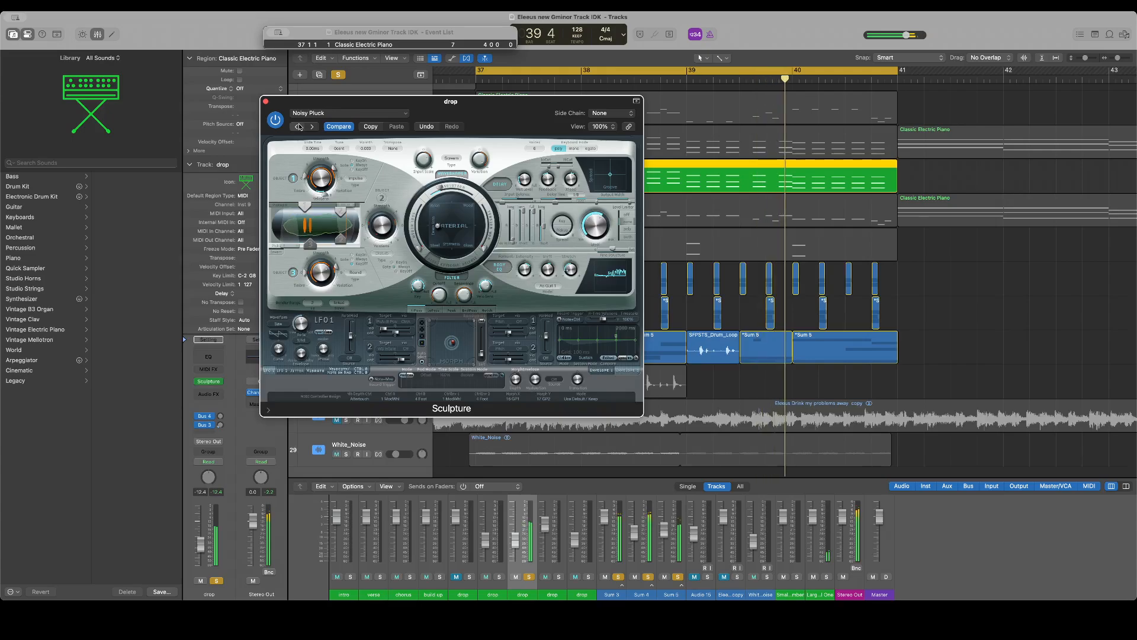
{"action": "left_click", "coordinate": [299, 127]}
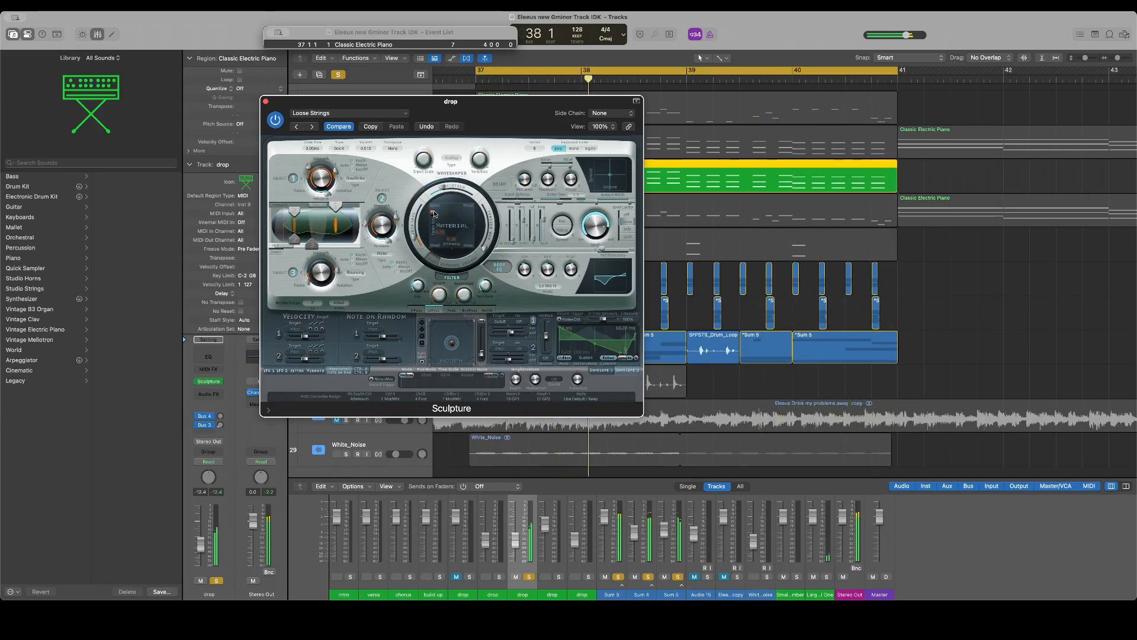
Unsolo Sum 3, Sum 4 and Sum 5 while adjusting the Material pad and amplitude envelope of Loose Strings
{"action": "left_click_drag", "start_coordinate": [465, 216], "coordinate": [439, 214]}
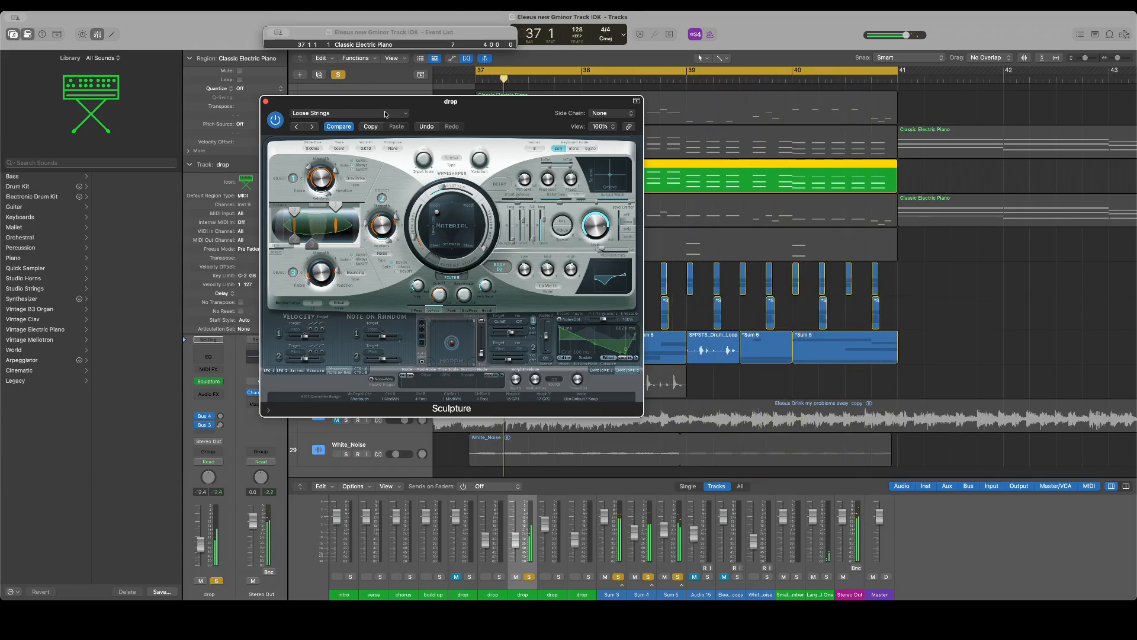
{"action": "left_click_drag", "start_coordinate": [385, 113], "coordinate": [551, 121]}
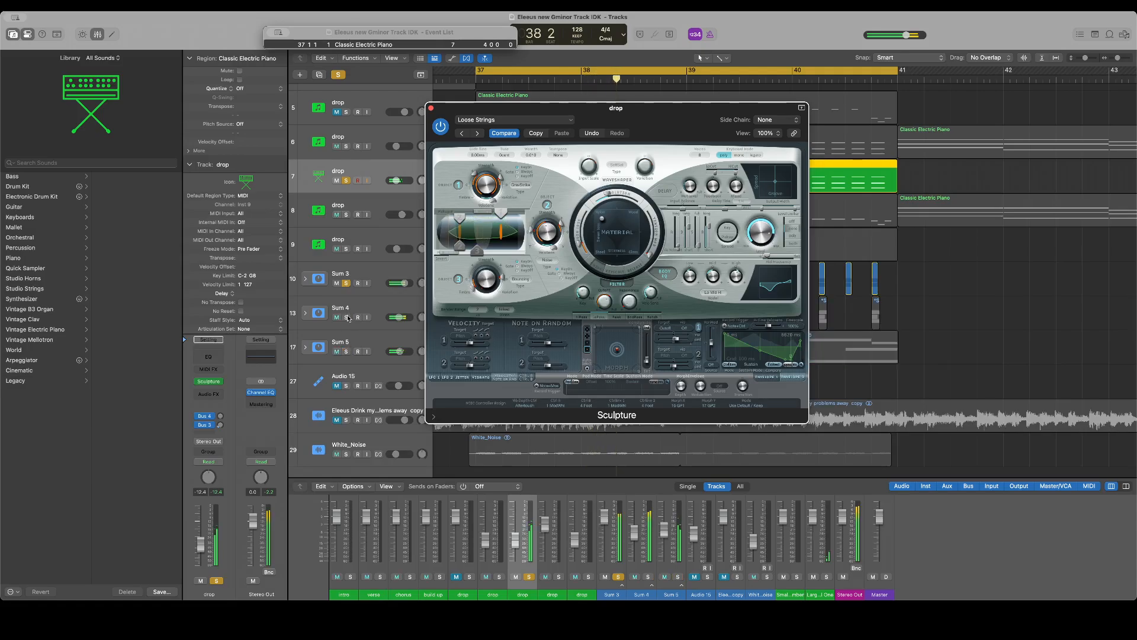
{"action": "left_click", "coordinate": [647, 449]}
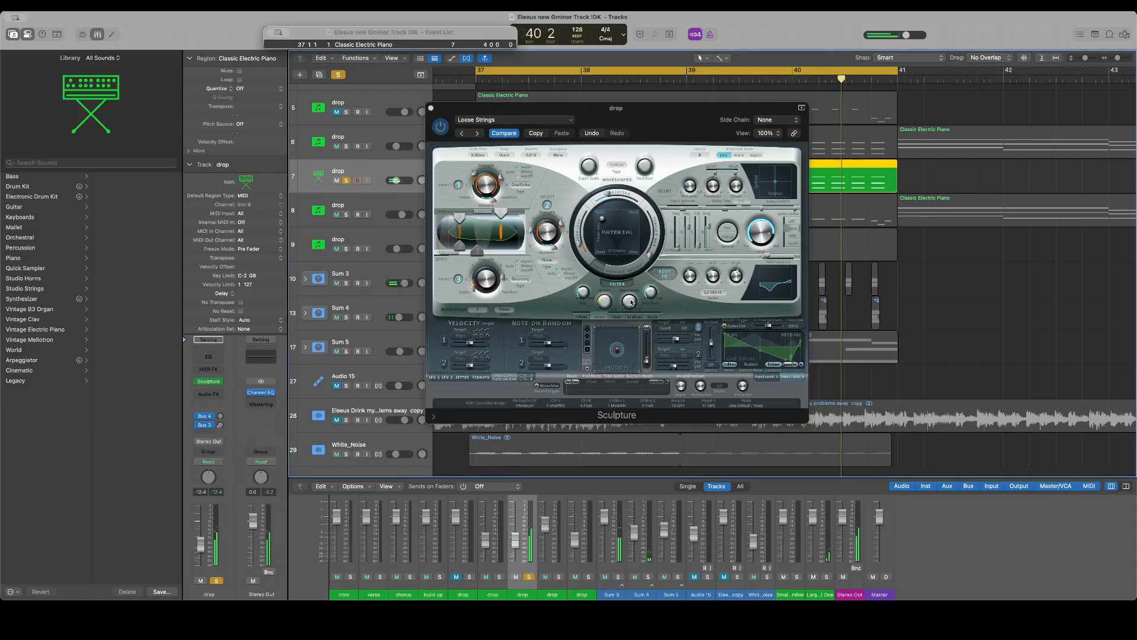
{"action": "left_click_drag", "start_coordinate": [689, 228], "coordinate": [690, 237]}
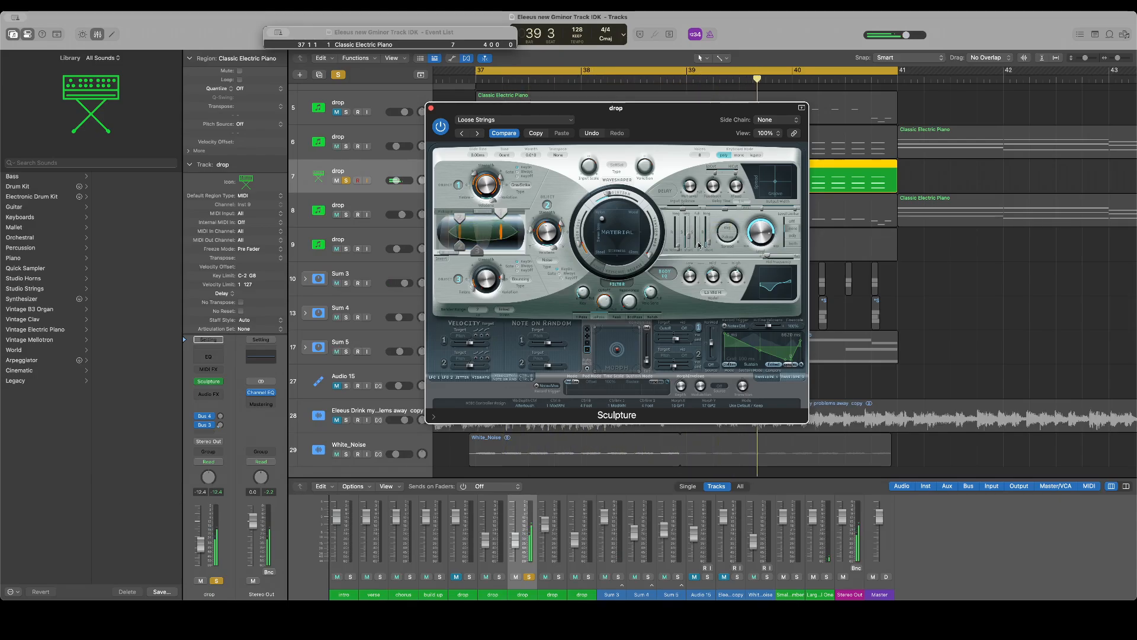
{"action": "left_click_drag", "start_coordinate": [602, 220], "coordinate": [606, 218]}
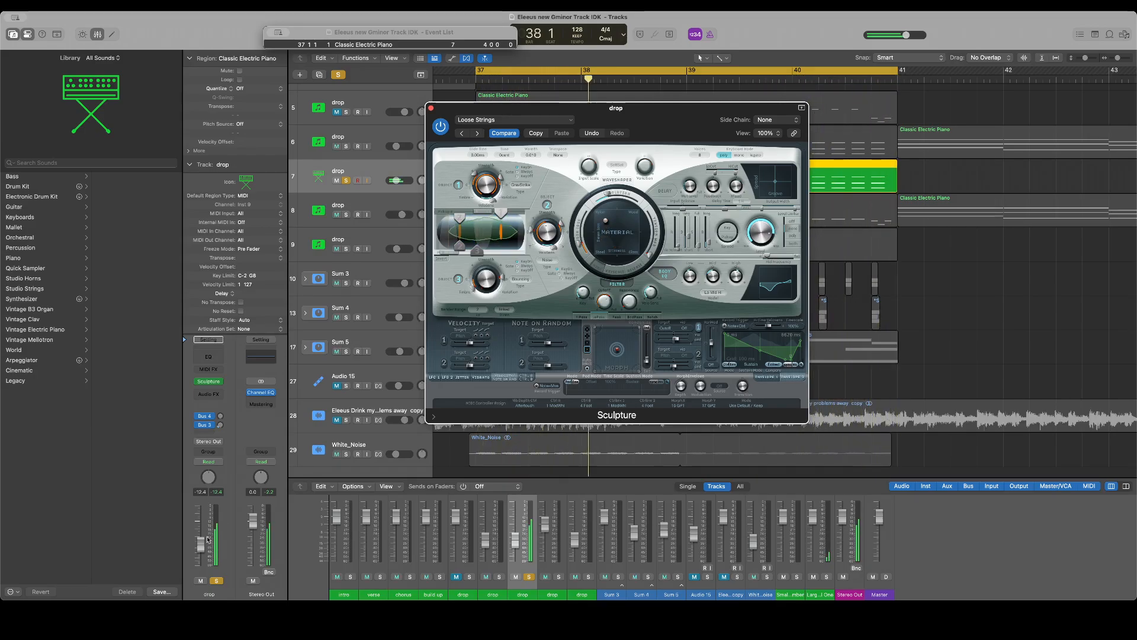
Raise drop track 7 to about -7.8 dB, then switch Sculpture to the Rain Harp preset and adjust its amplitude envelope
{"action": "left_click_drag", "start_coordinate": [201, 541], "coordinate": [205, 538]}
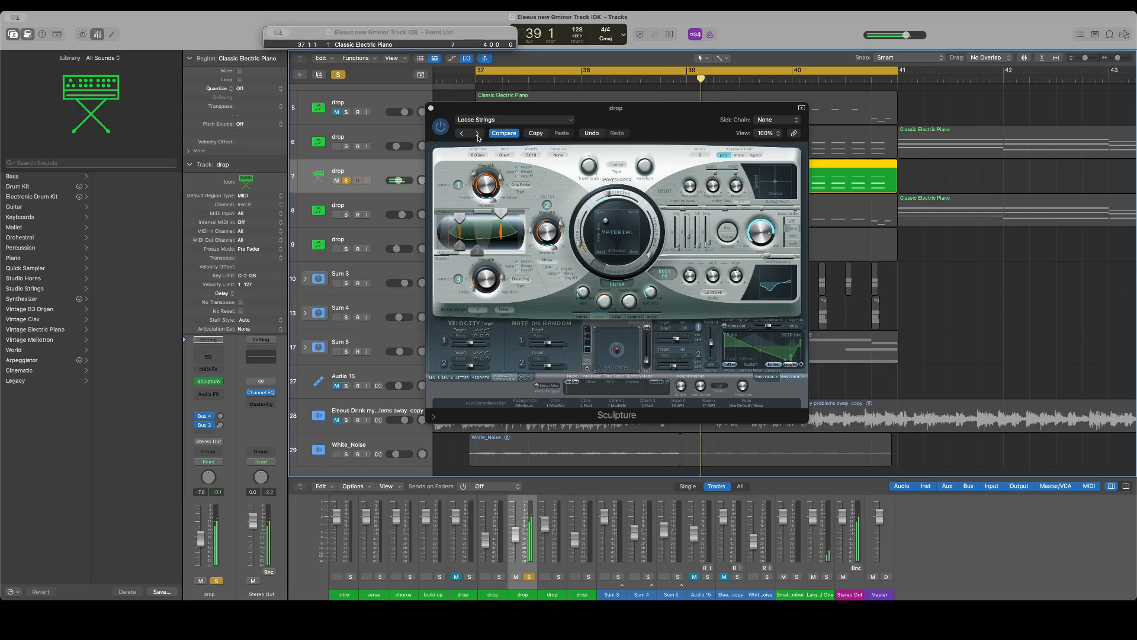
{"action": "left_click", "coordinate": [478, 133]}
{"action": "left_click", "coordinate": [479, 134]}
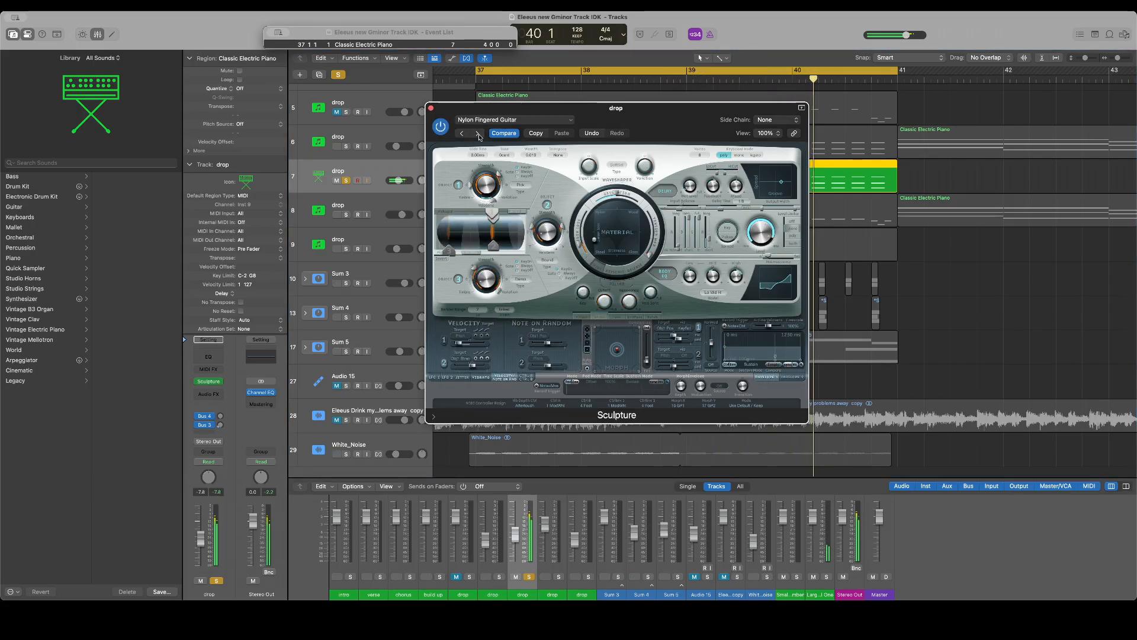
{"action": "left_click", "coordinate": [479, 133]}
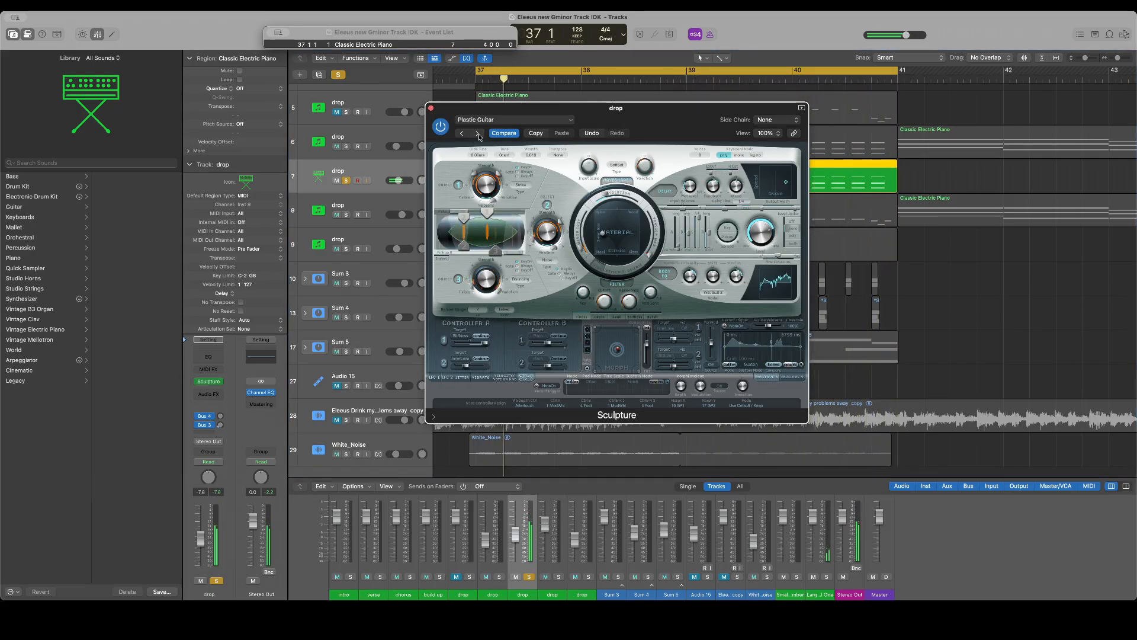
{"action": "left_click", "coordinate": [479, 134]}
{"action": "left_click", "coordinate": [479, 134]}
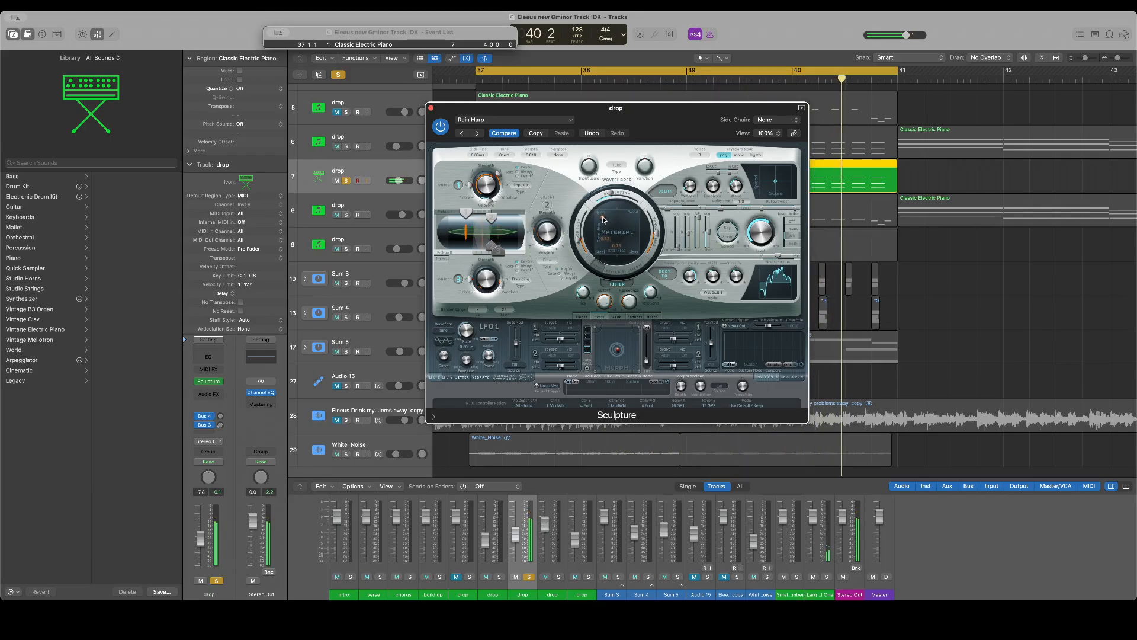
{"action": "mouse_move", "coordinate": [698, 219]}
{"action": "left_mouse_down"}
{"action": "mouse_move", "coordinate": [698, 237]}
{"action": "mouse_move", "coordinate": [710, 237]}
{"action": "left_mouse_up"}
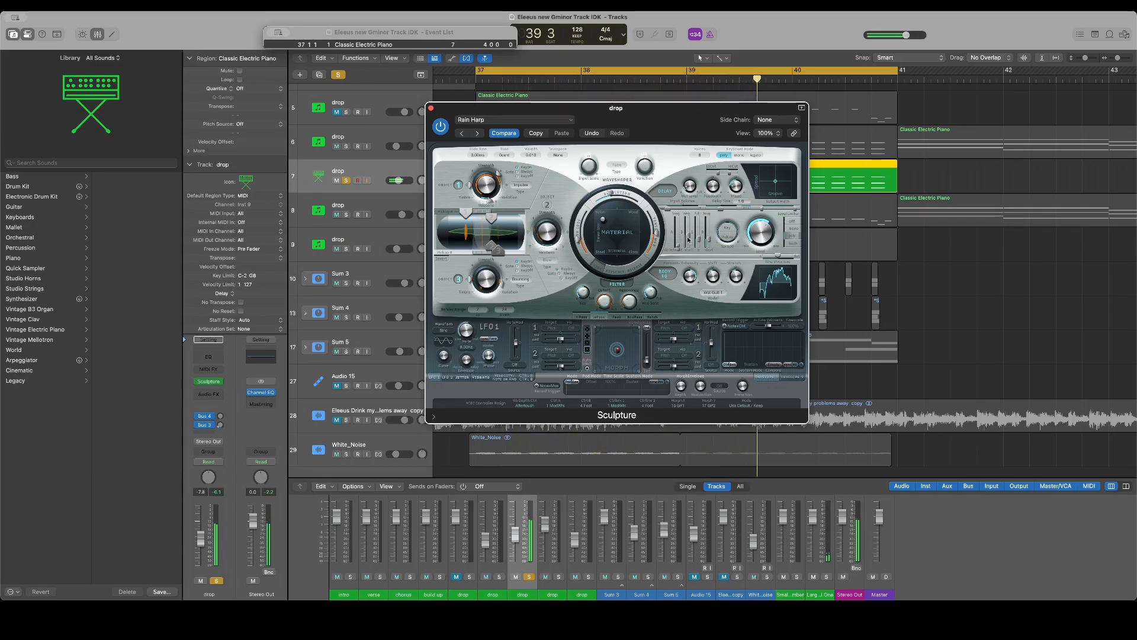
Solo drop track 6 alongside track 7 and group the two tracks into a summing stack
{"action": "left_click", "coordinate": [346, 147]}
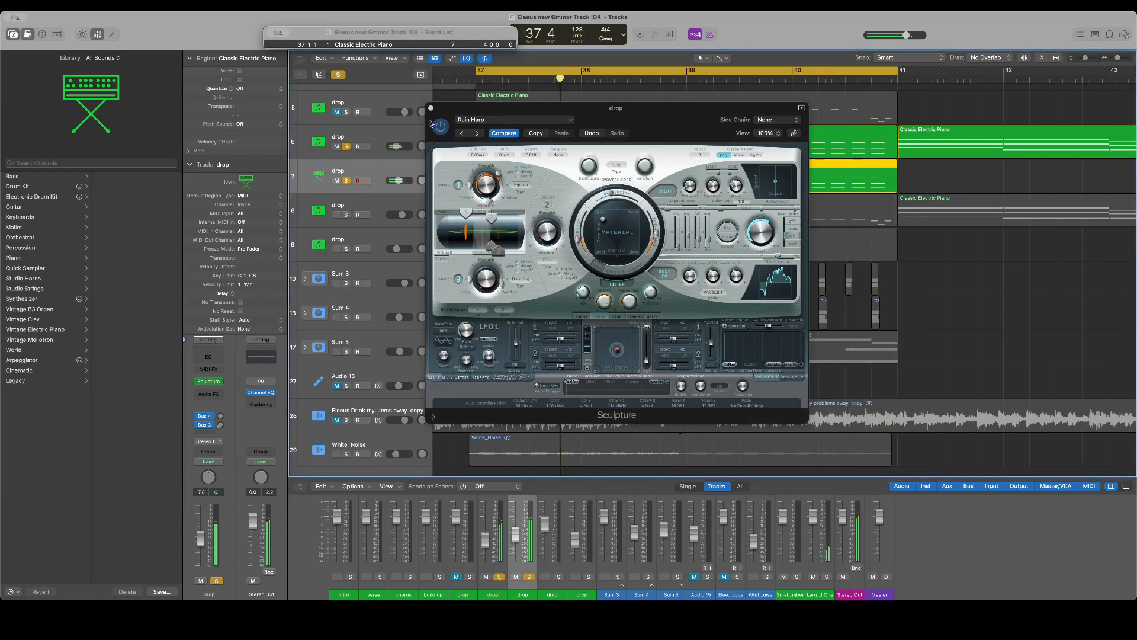
{"action": "left_click", "coordinate": [431, 108]}
{"action": "left_click", "coordinate": [373, 140], "text": "shift"}
{"action": "right_click", "coordinate": [375, 140]}
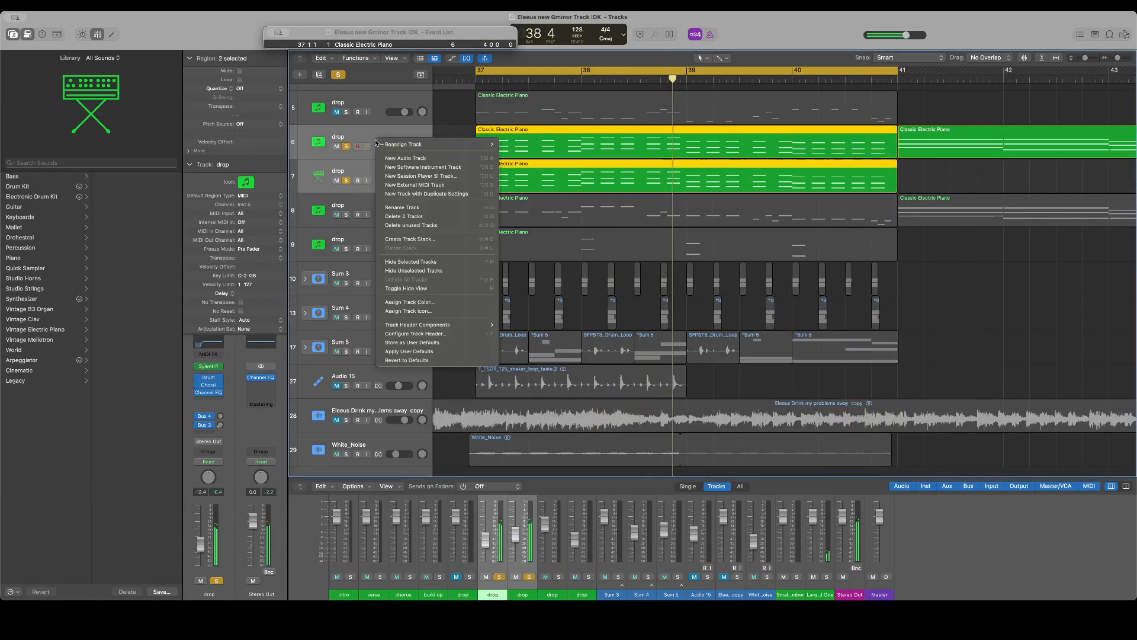
{"action": "left_click", "coordinate": [410, 239]}
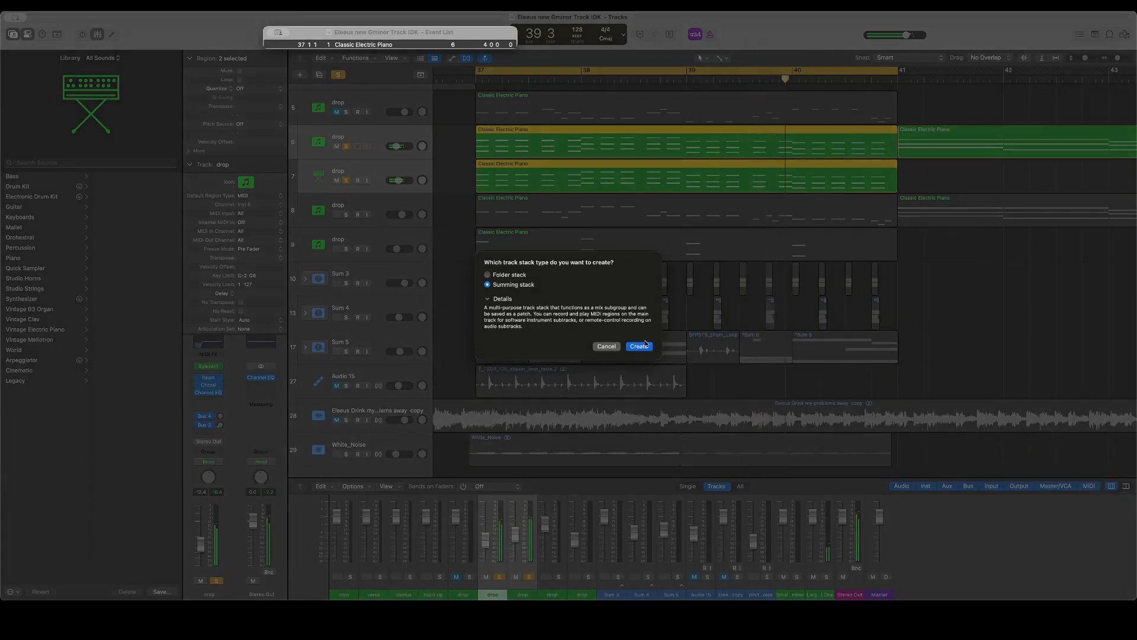
{"action": "left_click", "coordinate": [639, 346]}
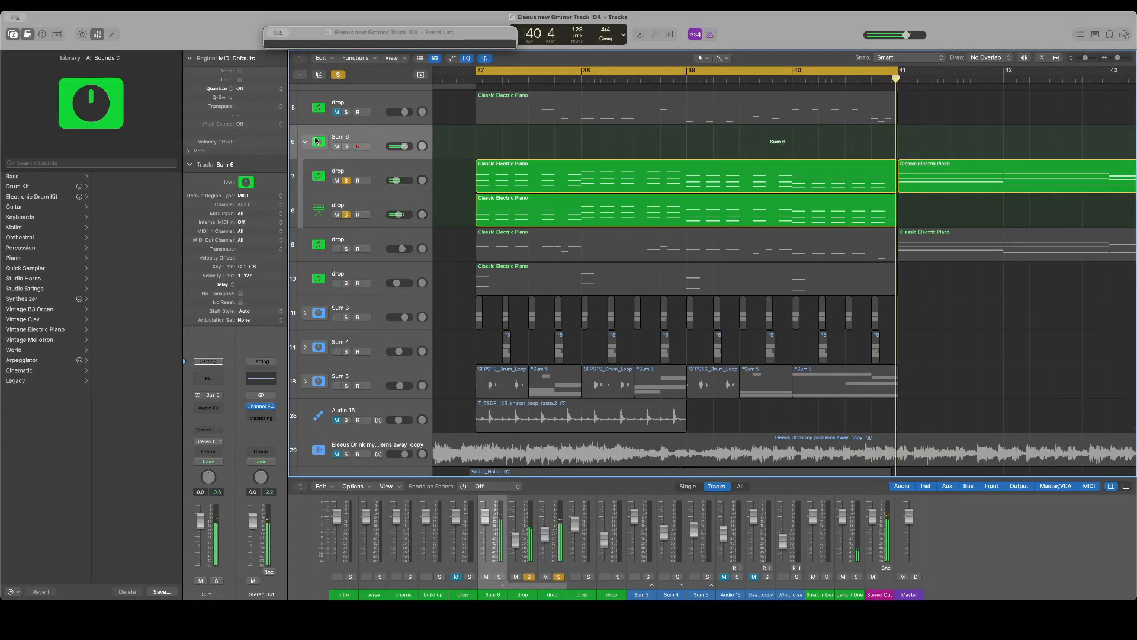
Duplicate the Sculpture drop track inside Sum 6 and copy its Classic Electric Piano region at bar 37 to the duplicate
{"action": "left_click", "coordinate": [385, 208]}
{"action": "key", "text": "super+d"}
{"action": "left_click", "coordinate": [483, 210]}
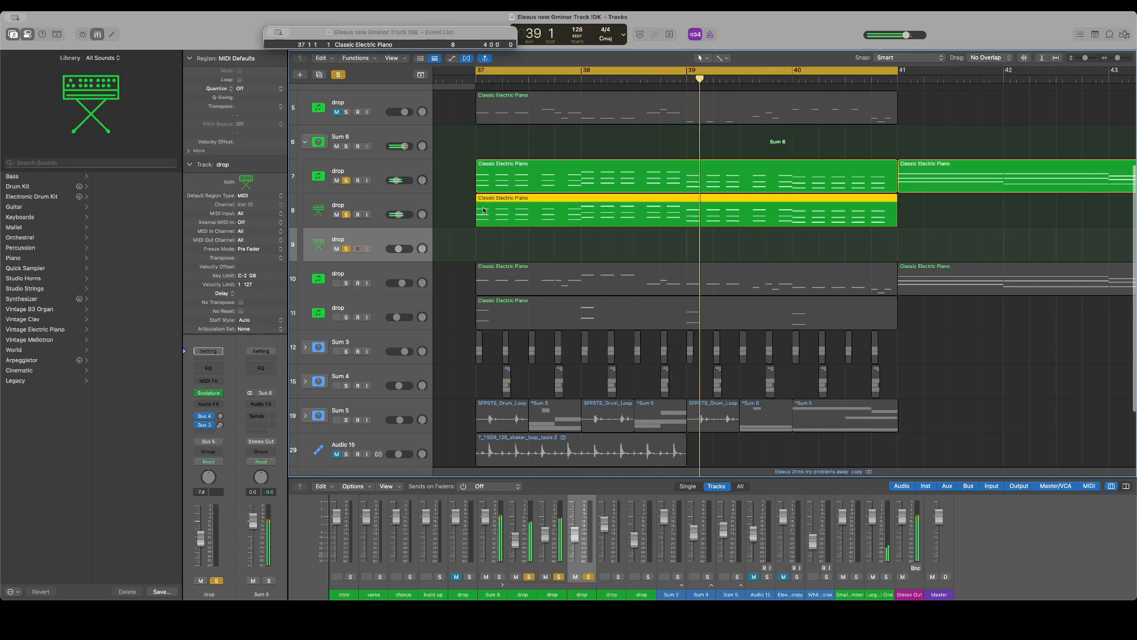
{"action": "left_click_drag", "start_coordinate": [483, 210], "coordinate": [469, 237]}
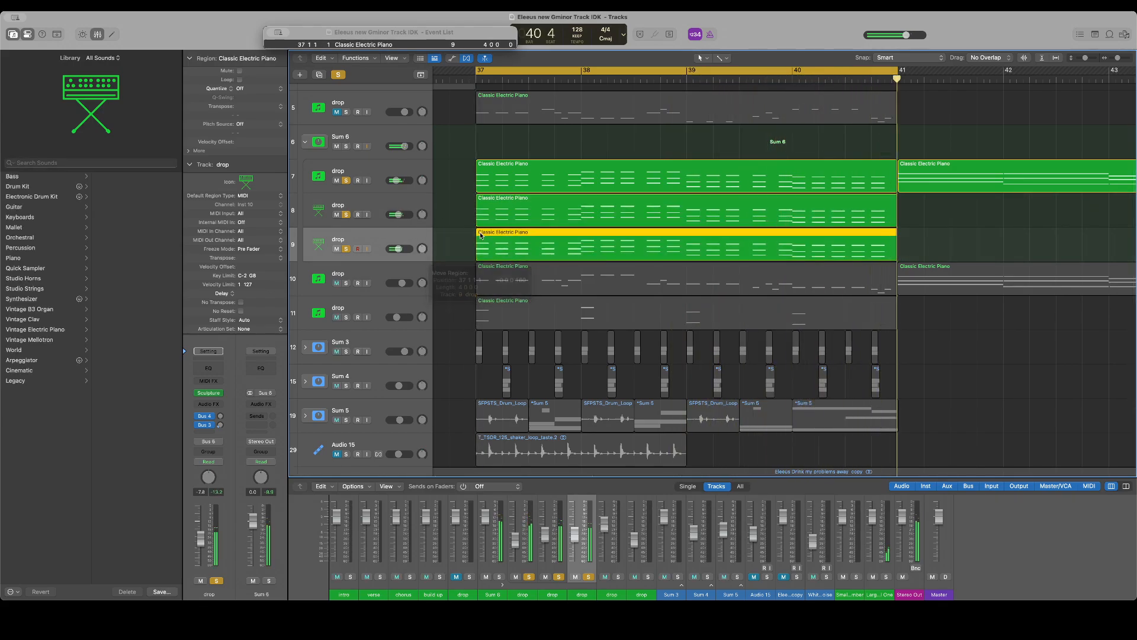
Solo only drop track 9 and replace its Sculpture instrument with Serum
{"action": "left_click", "coordinate": [347, 214]}
{"action": "left_click", "coordinate": [222, 395]}
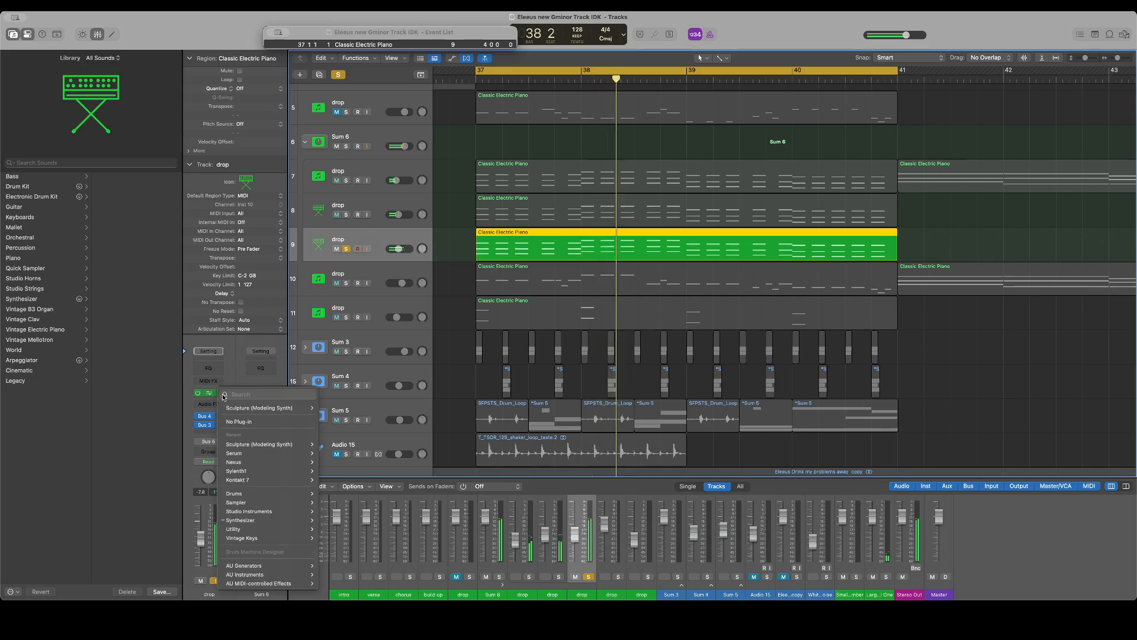
{"action": "mouse_move", "coordinate": [266, 575]}
{"action": "mouse_move", "coordinate": [364, 593]}
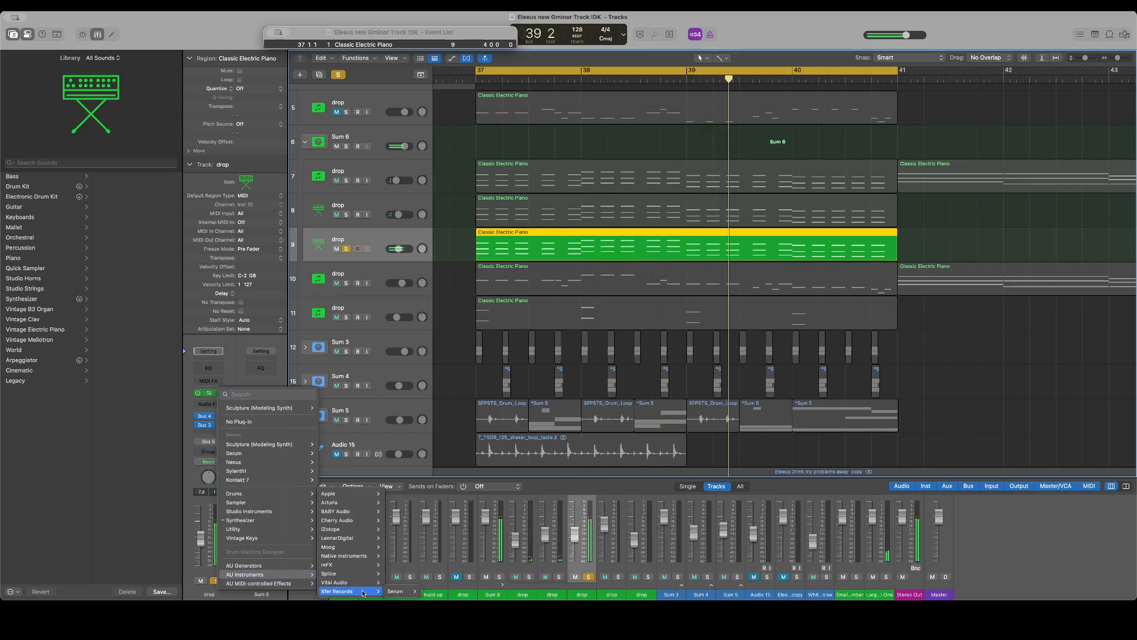
{"action": "left_click", "coordinate": [427, 590]}
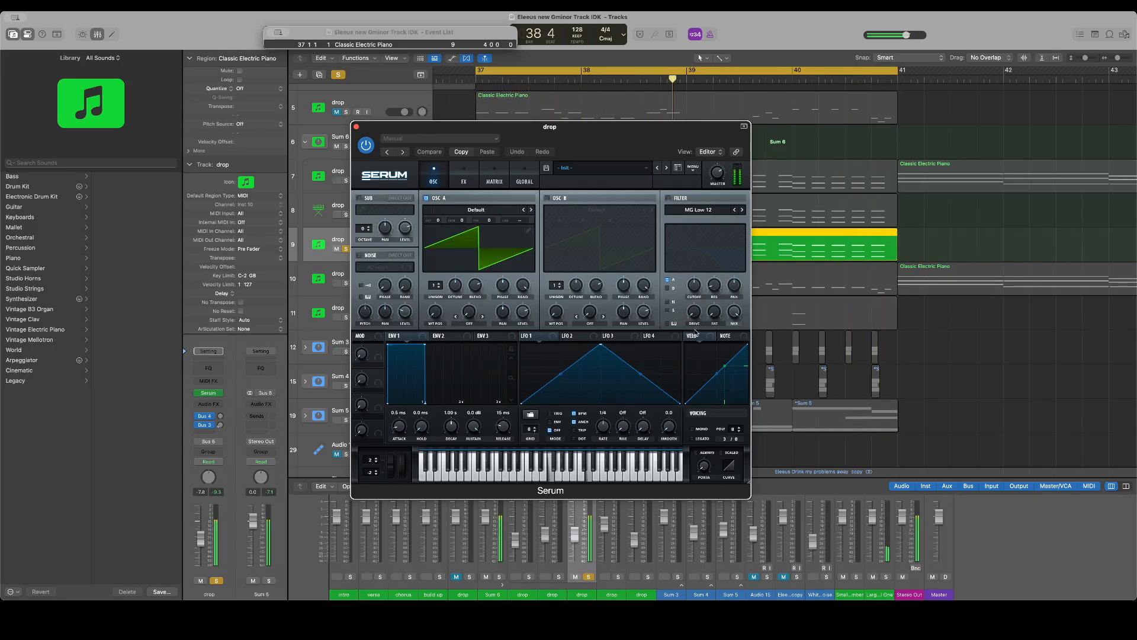
Load Serum's LD Kalimba Sweet preset, then solo drop tracks 7 and 8 alongside track 9 again
{"action": "left_click", "coordinate": [690, 385]}
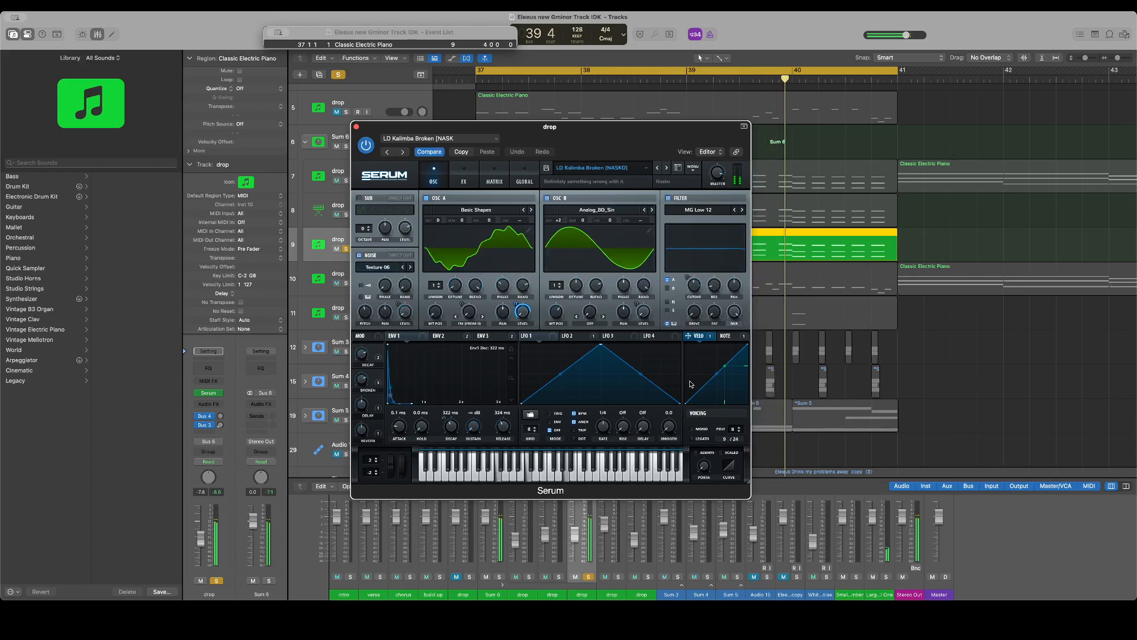
{"action": "left_click", "coordinate": [667, 168]}
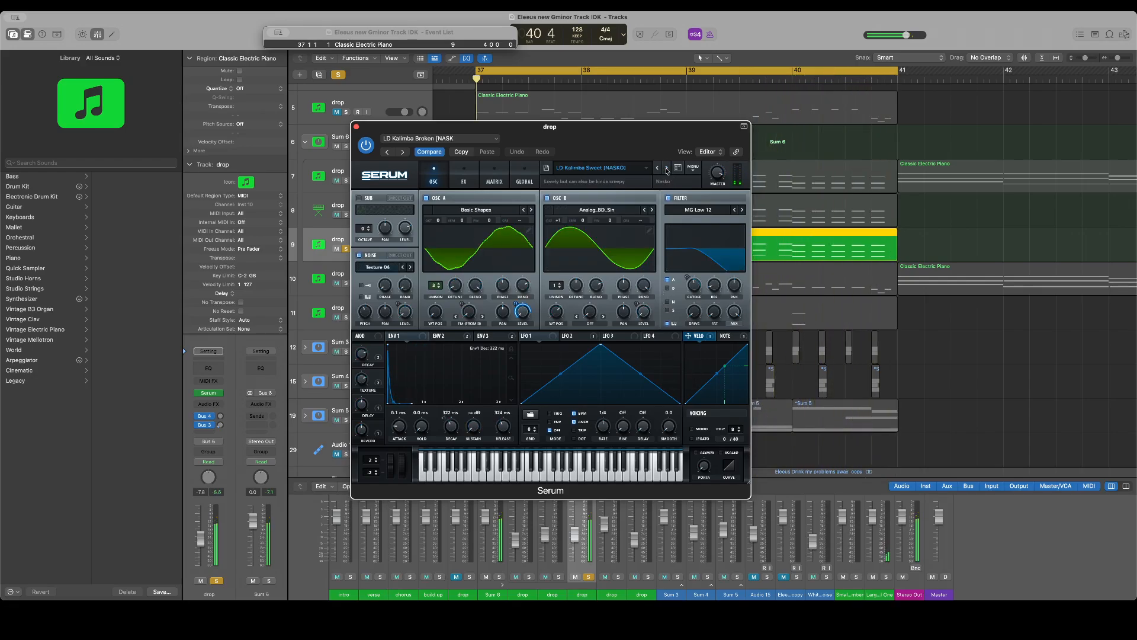
{"action": "left_click", "coordinate": [356, 127]}
{"action": "left_click_drag", "start_coordinate": [346, 180], "coordinate": [346, 214]}
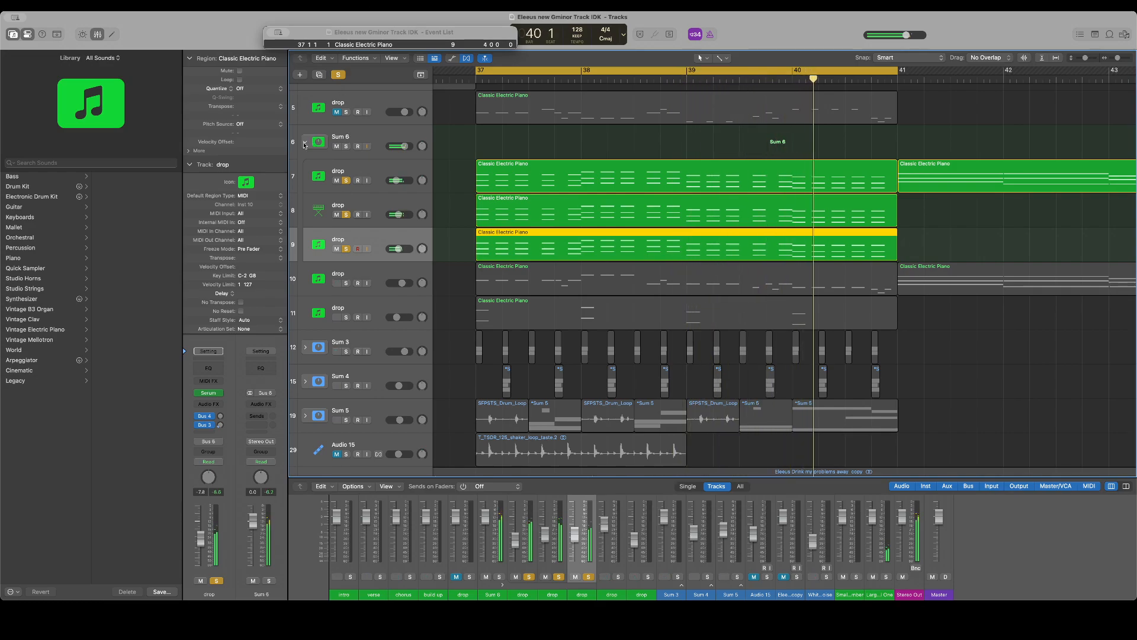
{"action": "left_click", "coordinate": [305, 141]}
Audition drop track 5 soloed and in the full mix, then solo and select only Sum 6
{"action": "scroll", "coordinate": [320, 148], "scroll_direction": "up", "scroll_amount": 3}
{"action": "left_click", "coordinate": [338, 159]}
{"action": "left_click", "coordinate": [346, 159]}
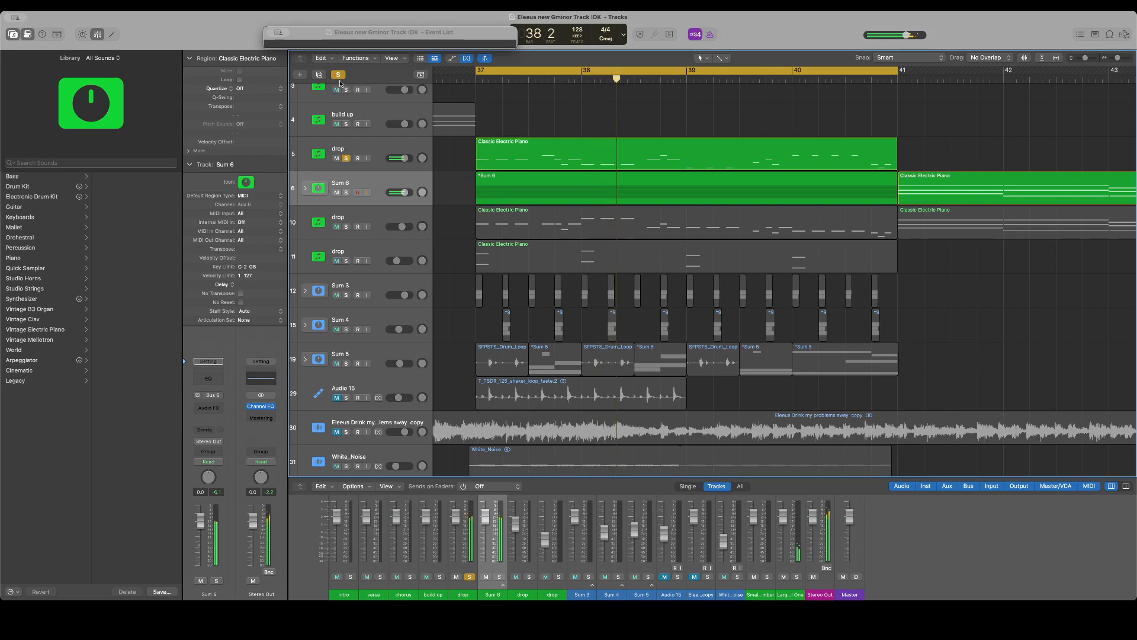
{"action": "left_click", "coordinate": [346, 159]}
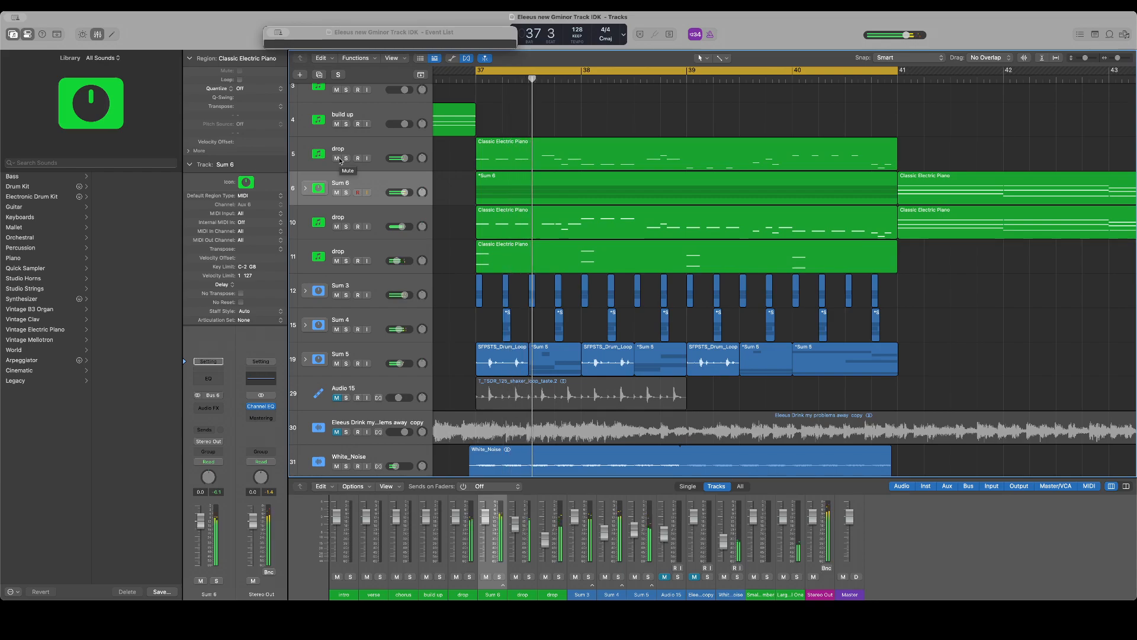
{"action": "scroll", "coordinate": [491, 243], "scroll_direction": "up", "scroll_amount": 2}
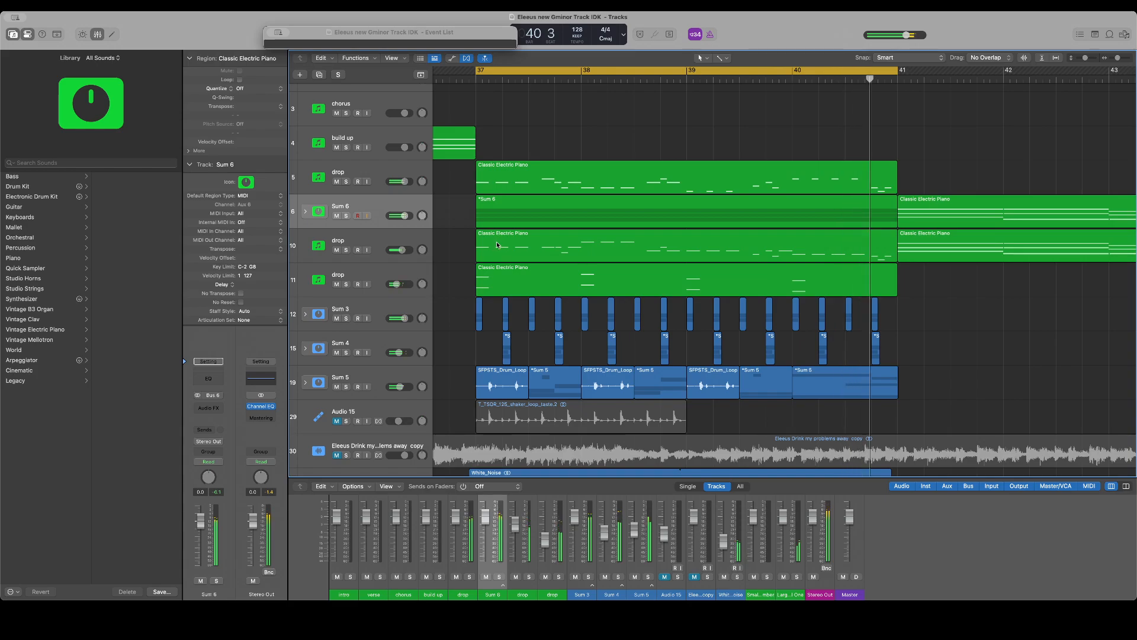
{"action": "left_click", "coordinate": [347, 216]}
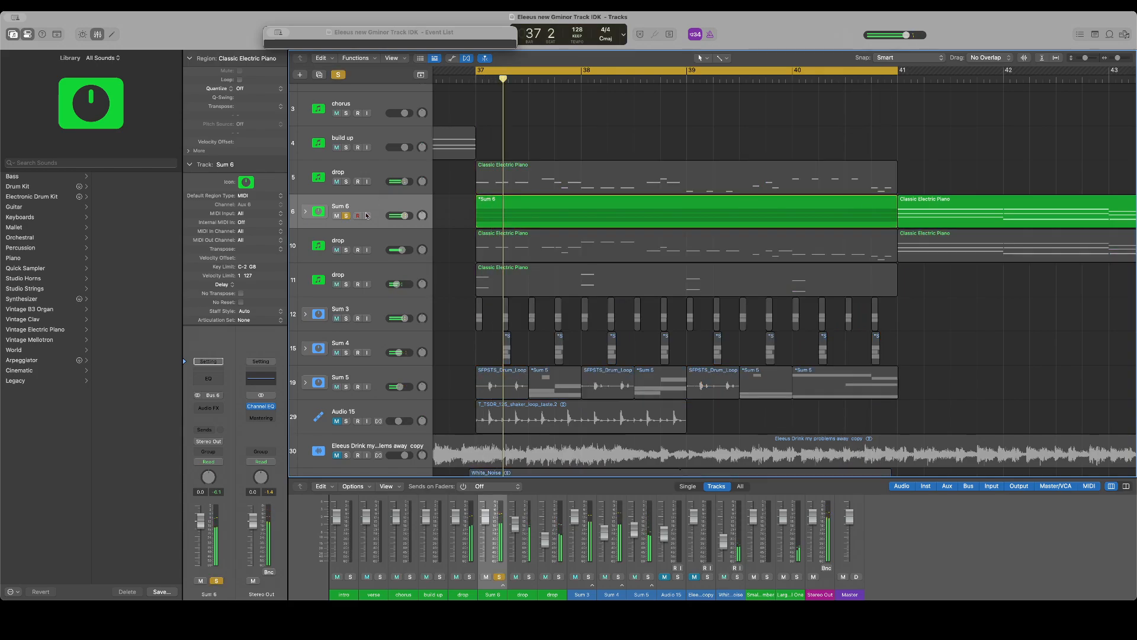
{"action": "left_click", "coordinate": [367, 215]}
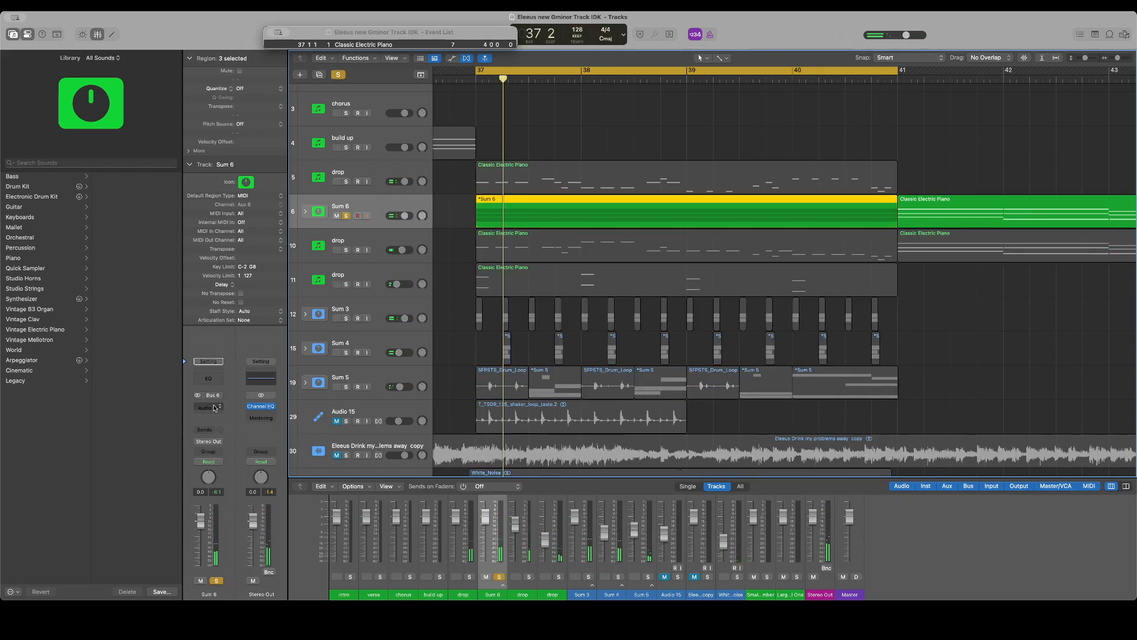
{"action": "left_click", "coordinate": [213, 409]}
{"action": "mouse_move", "coordinate": [288, 560]}
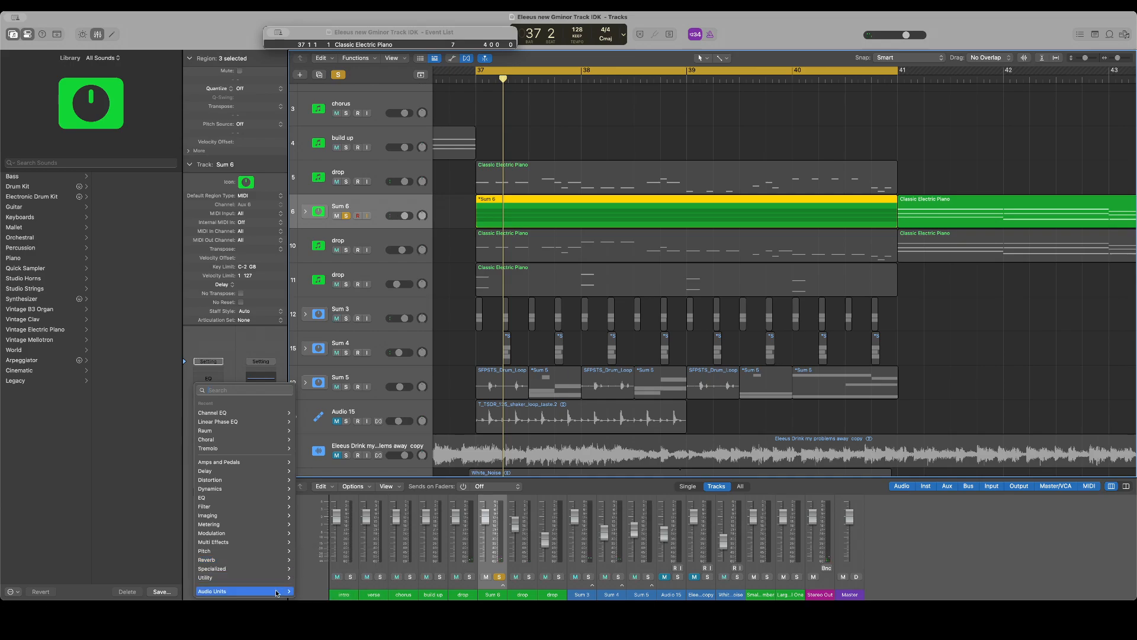
{"action": "mouse_move", "coordinate": [284, 591]}
{"action": "mouse_move", "coordinate": [323, 583]}
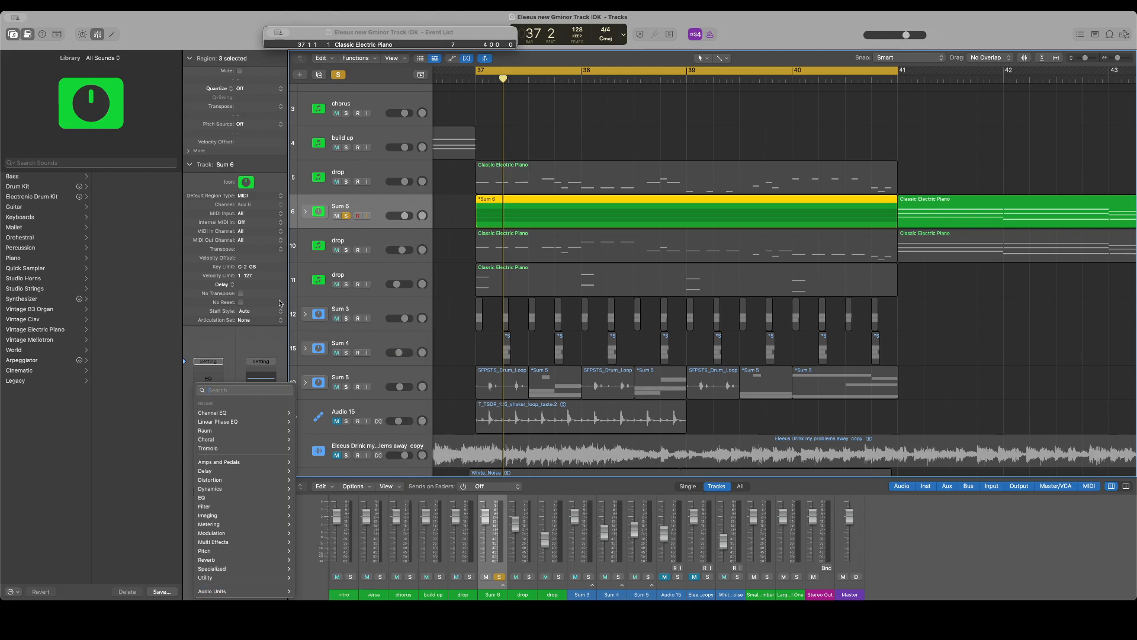
{"action": "left_click", "coordinate": [248, 343]}
Add a send to Bus 7 on Sum 6 and show the channels' insert slots in the mixer
{"action": "left_click", "coordinate": [205, 429]}
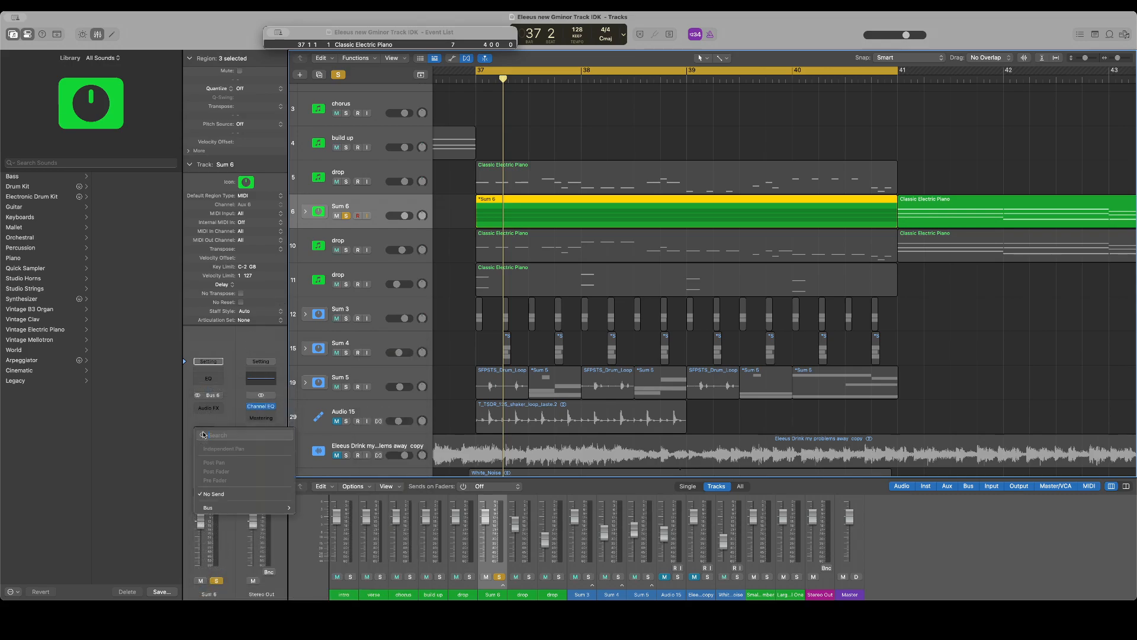
{"action": "mouse_move", "coordinate": [244, 508]}
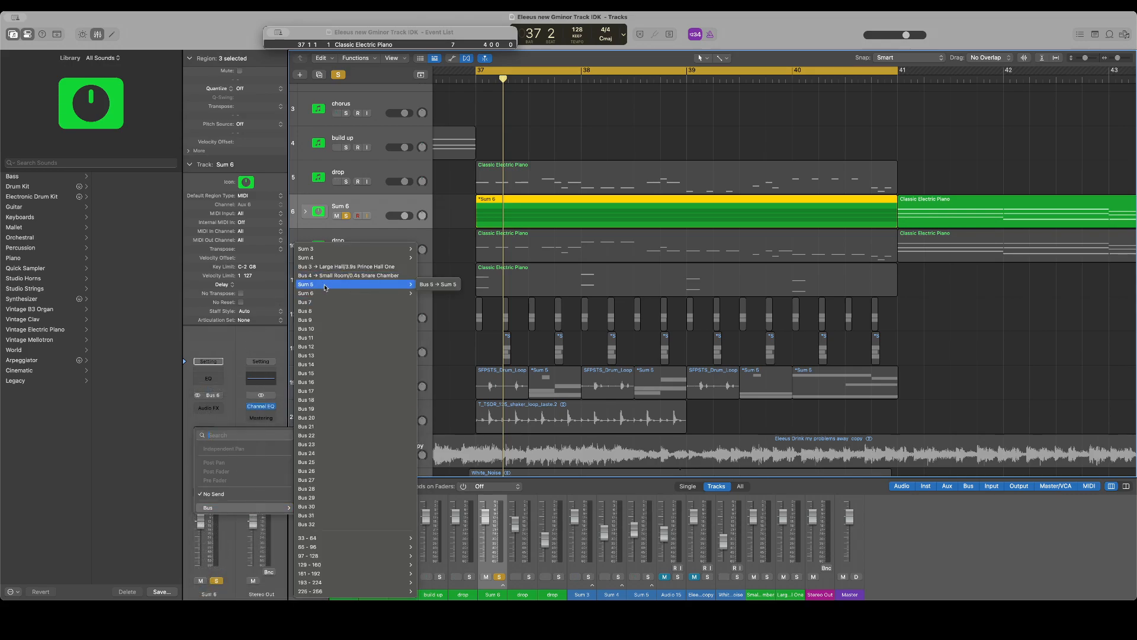
{"action": "left_click", "coordinate": [307, 302]}
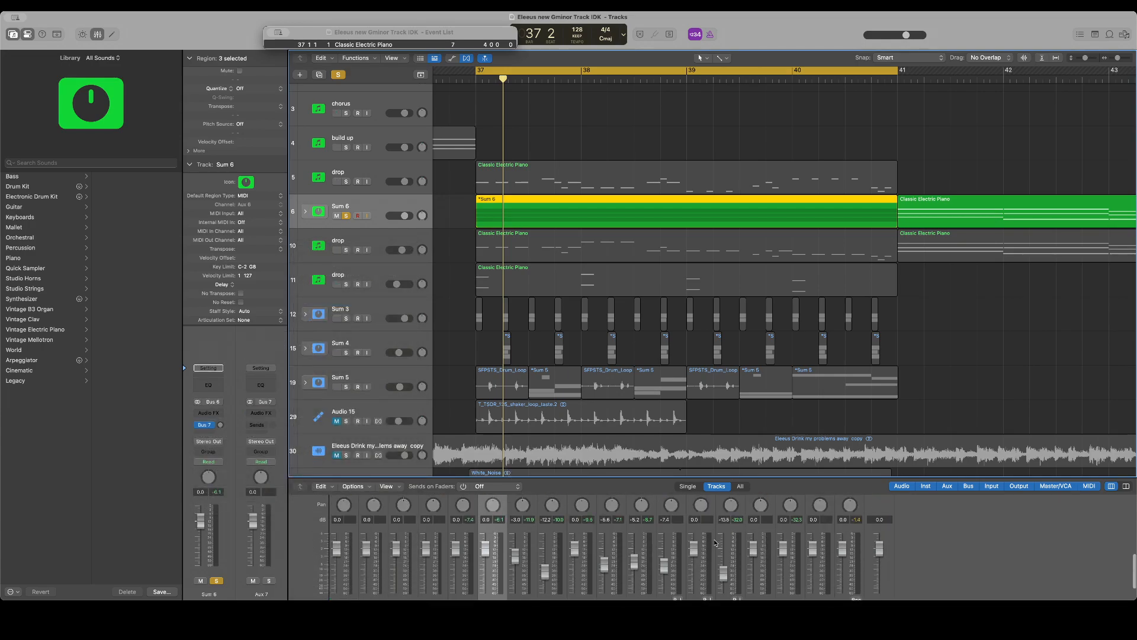
{"action": "scroll", "coordinate": [715, 543], "scroll_direction": "up", "scroll_amount": 5}
{"action": "scroll", "coordinate": [714, 542], "scroll_direction": "up", "scroll_amount": 5}
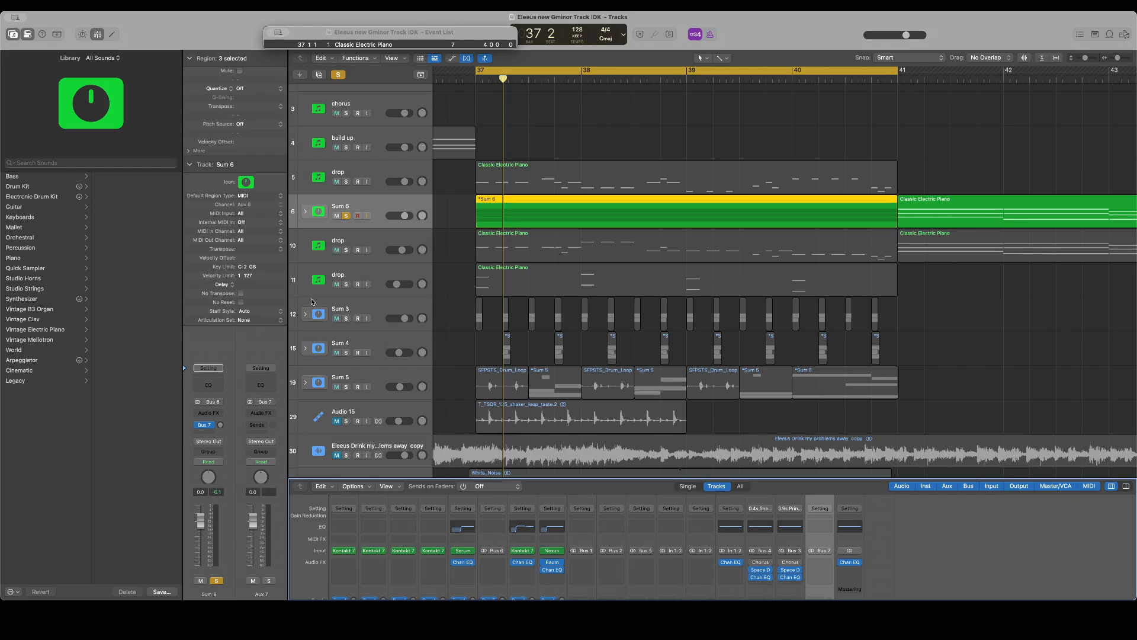
{"action": "scroll", "coordinate": [336, 322], "scroll_direction": "down", "scroll_amount": 3}
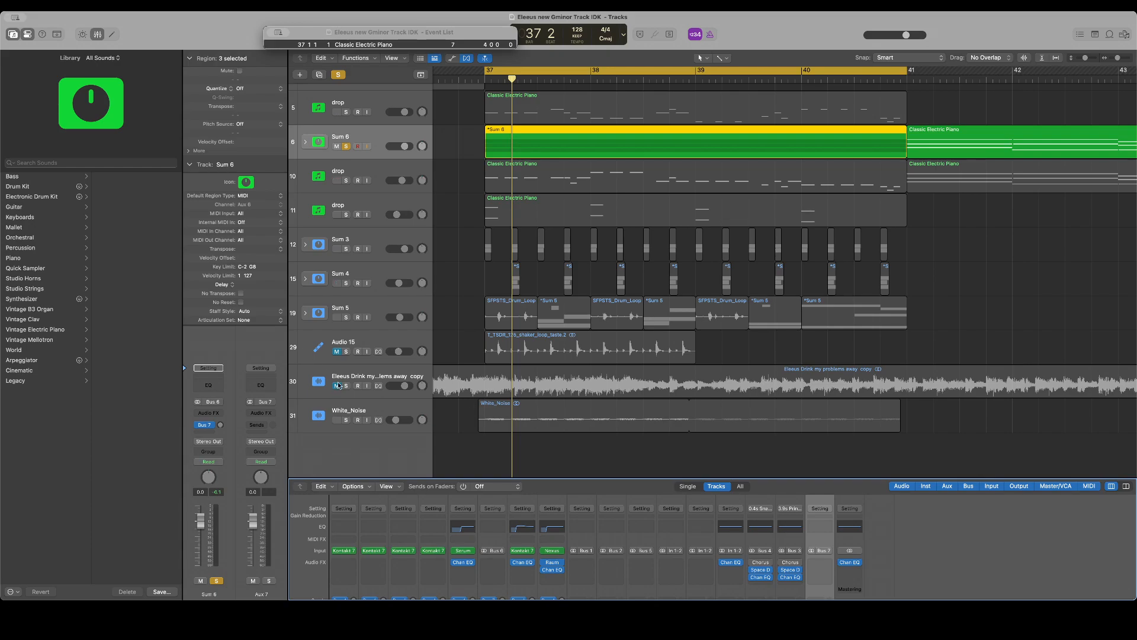
{"action": "left_click", "coordinate": [210, 413]}
{"action": "mouse_move", "coordinate": [266, 472]}
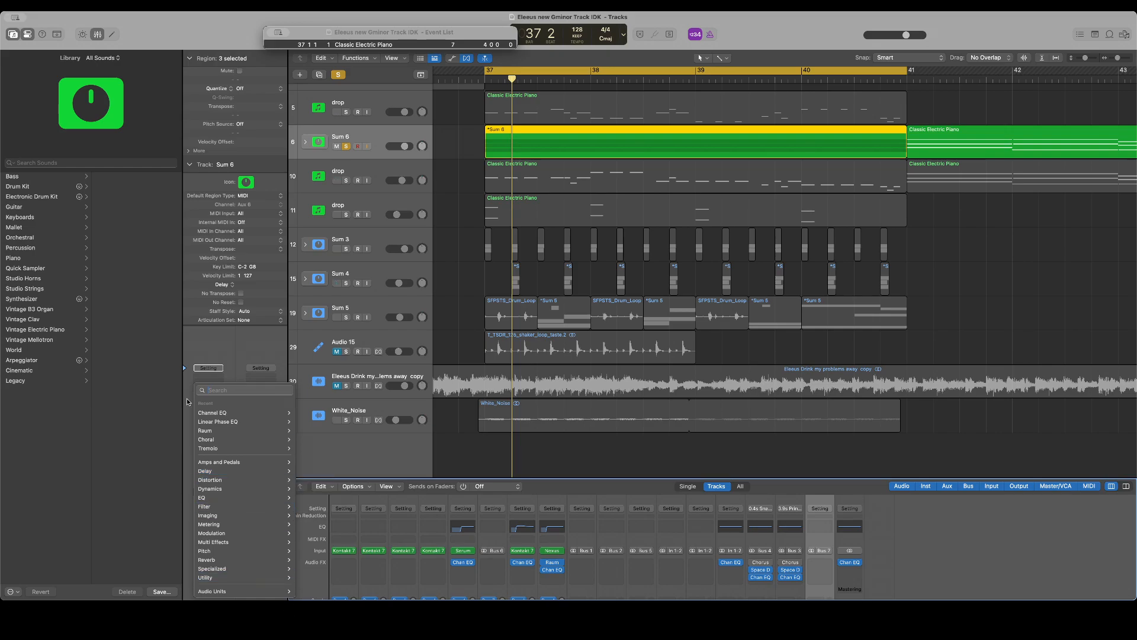
{"action": "left_click", "coordinate": [147, 402]}
Insert the Raum reverb on Aux 7 and adjust Sum 6's Bus 7 send level during playback
{"action": "left_click", "coordinate": [263, 414]}
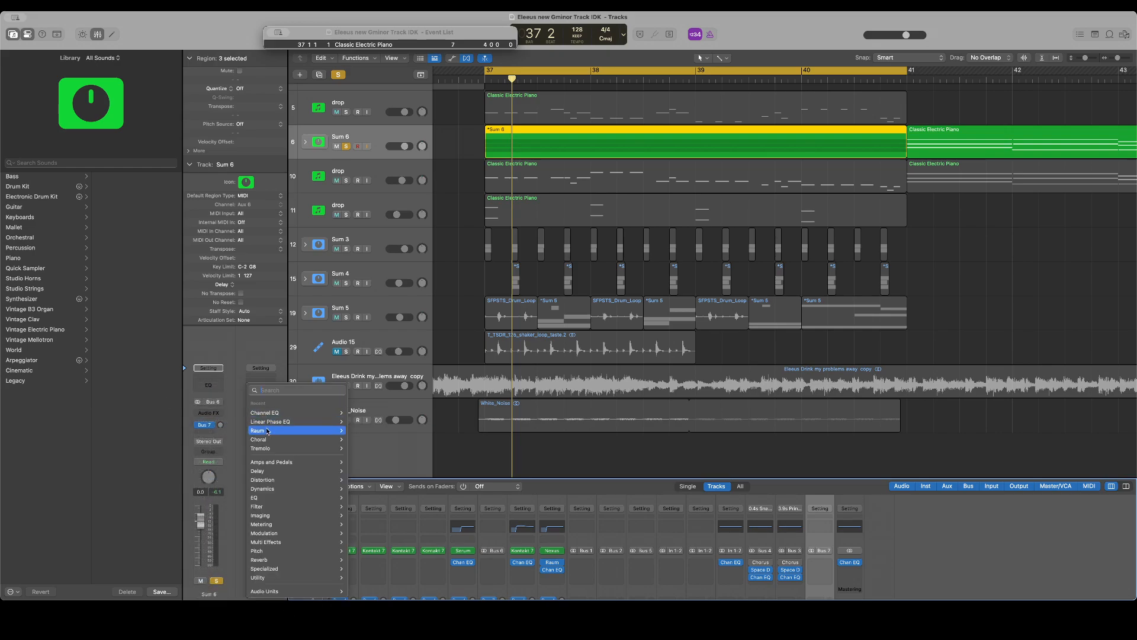
{"action": "left_click", "coordinate": [358, 430]}
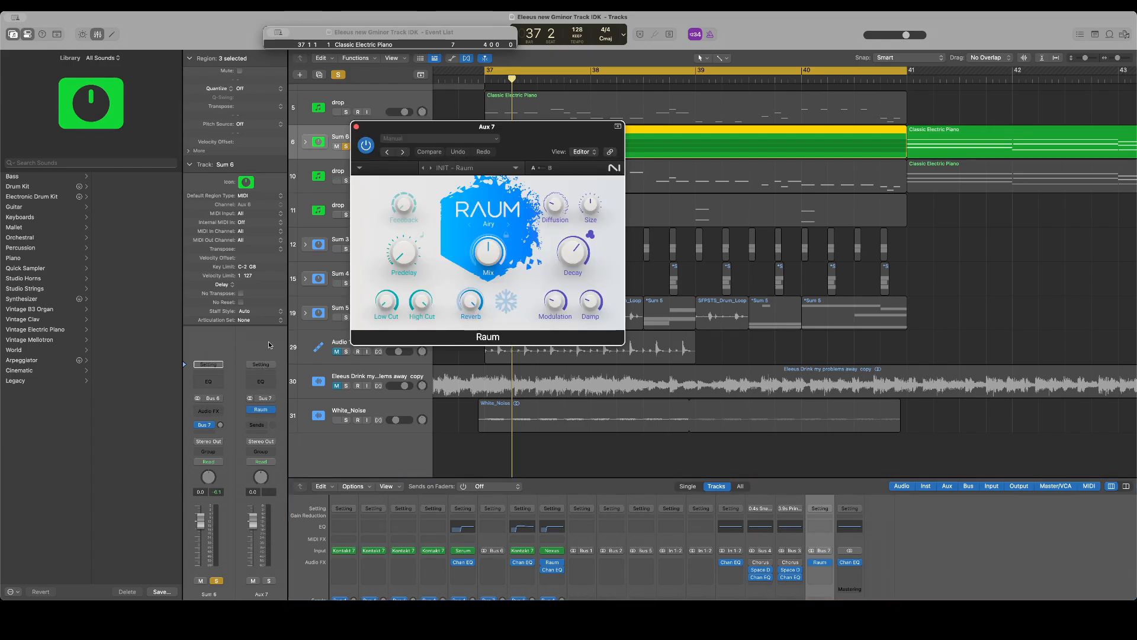
{"action": "key", "text": "space"}
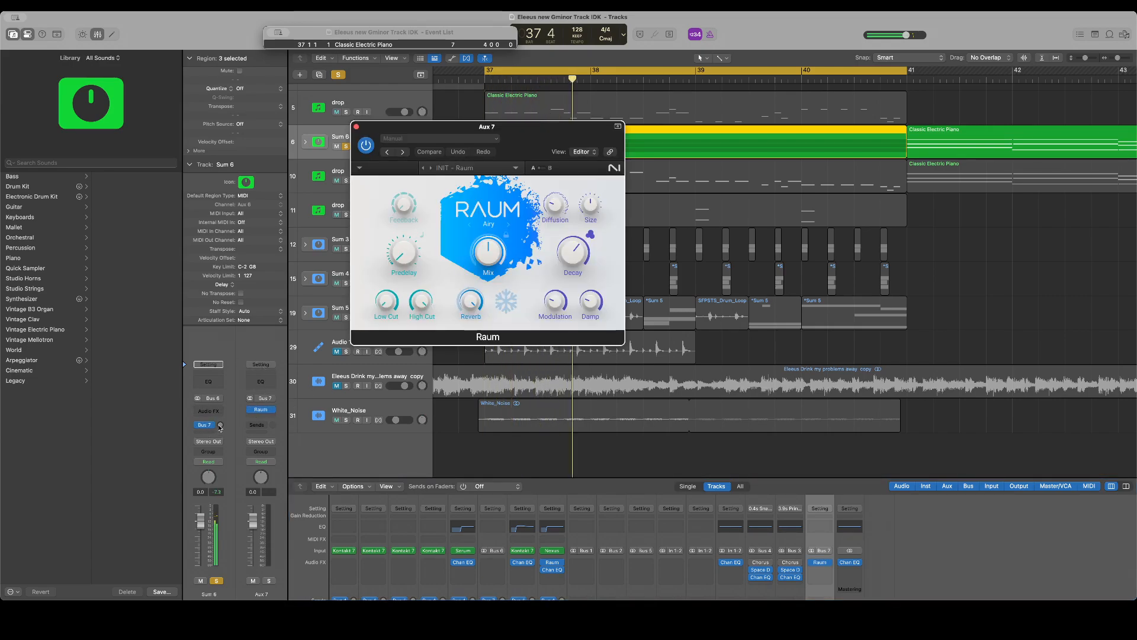
{"action": "mouse_move", "coordinate": [220, 425]}
{"action": "left_mouse_down"}
{"action": "mouse_move", "coordinate": [224, 394]}
{"action": "mouse_move", "coordinate": [221, 440]}
{"action": "left_mouse_up"}
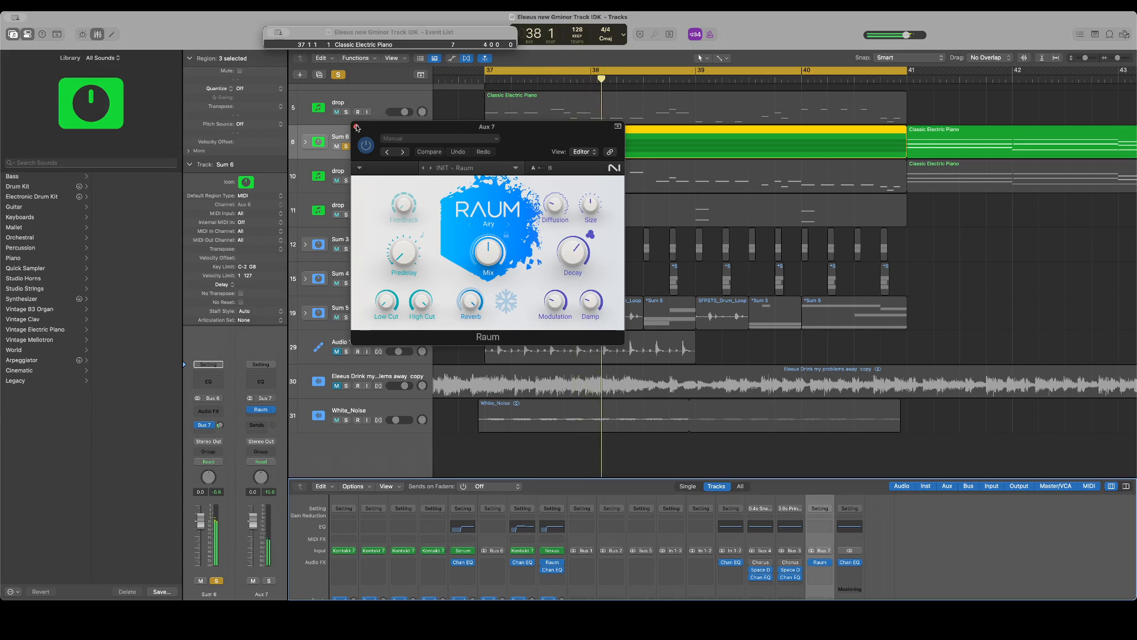
{"action": "left_click", "coordinate": [356, 126]}
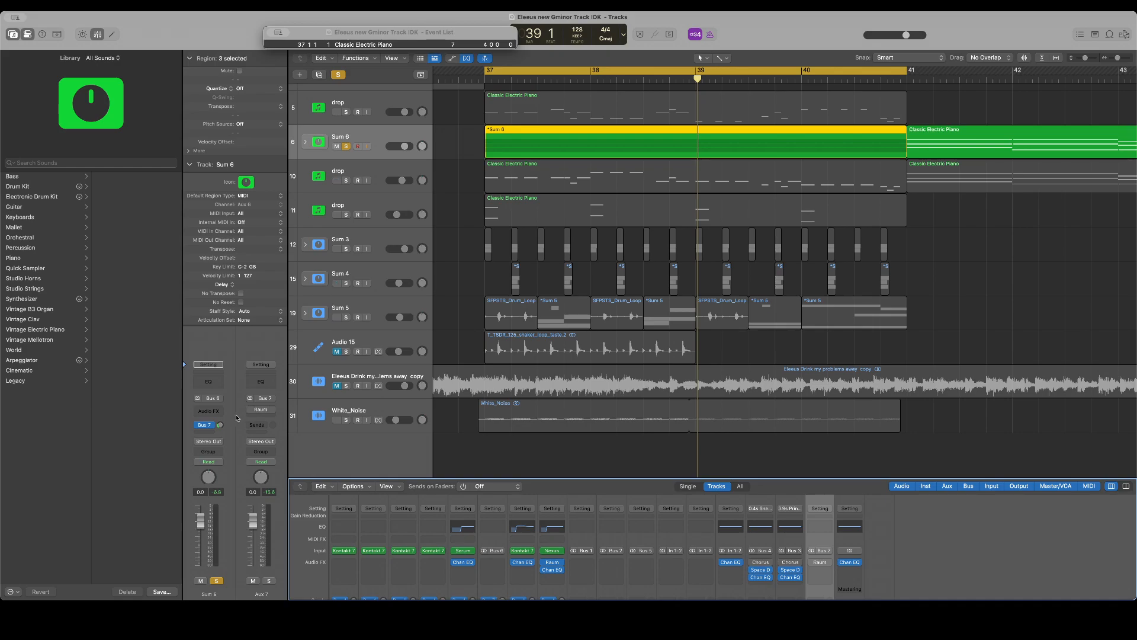
Insert Raum directly on Sum 6 and play the section to audition the reverb
{"action": "left_click", "coordinate": [207, 411]}
{"action": "left_click", "coordinate": [306, 413]}
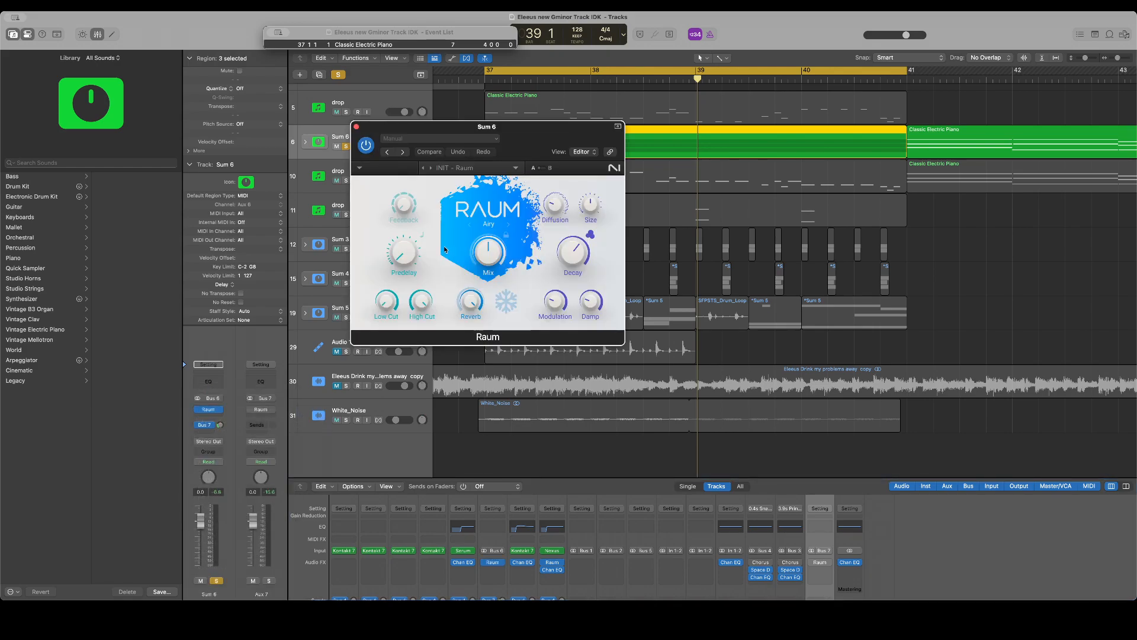
{"action": "key", "text": "space"}
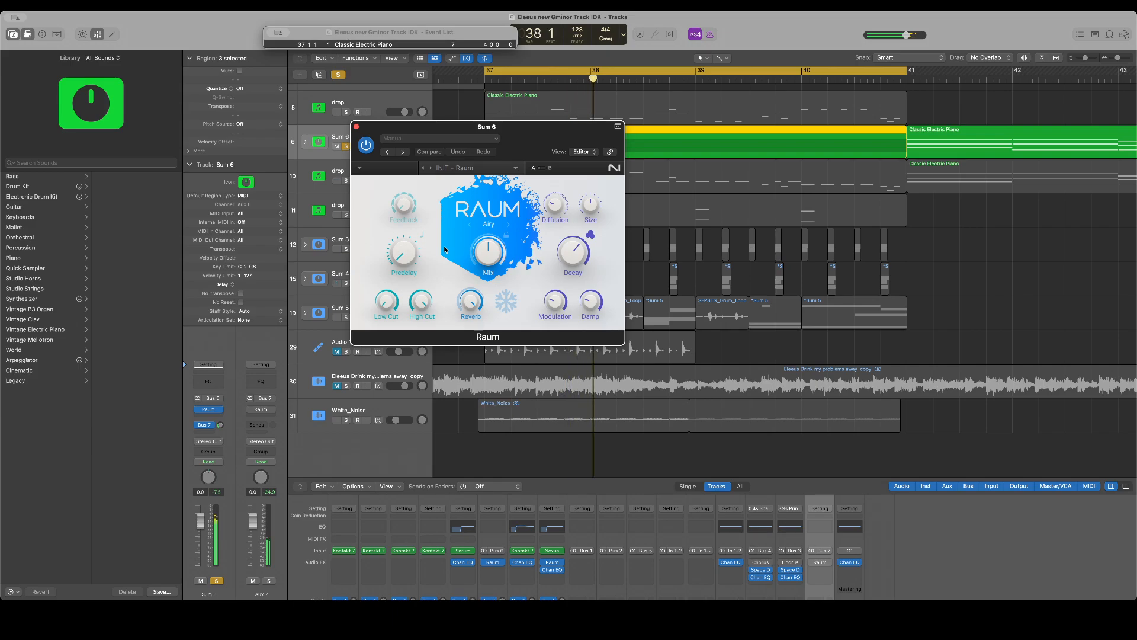
{"action": "key", "text": "space"}
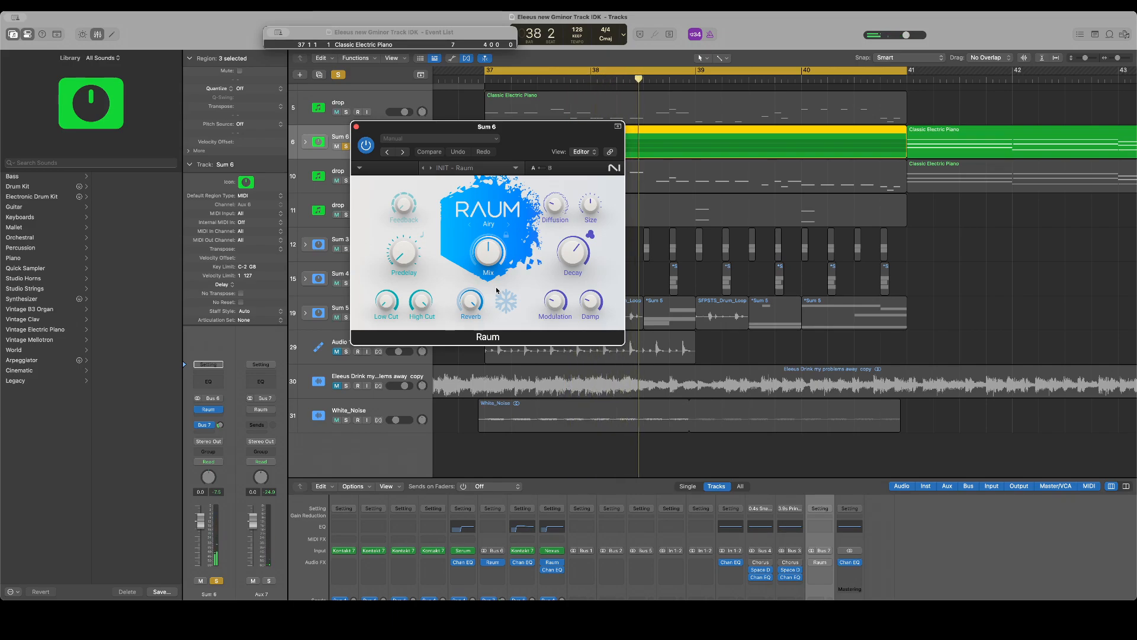
{"action": "key", "text": "space"}
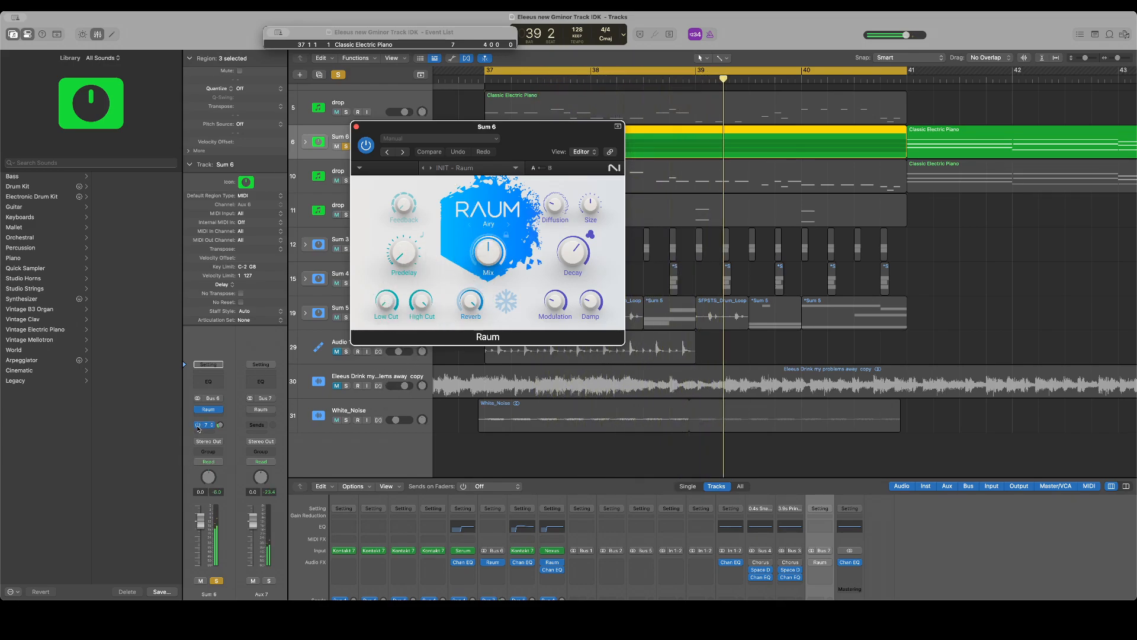
Compare both reverb routings, leaving Raum bypassed on Sum 6 and active on Aux 7 through the Bus 7 send
{"action": "left_click", "coordinate": [198, 425]}
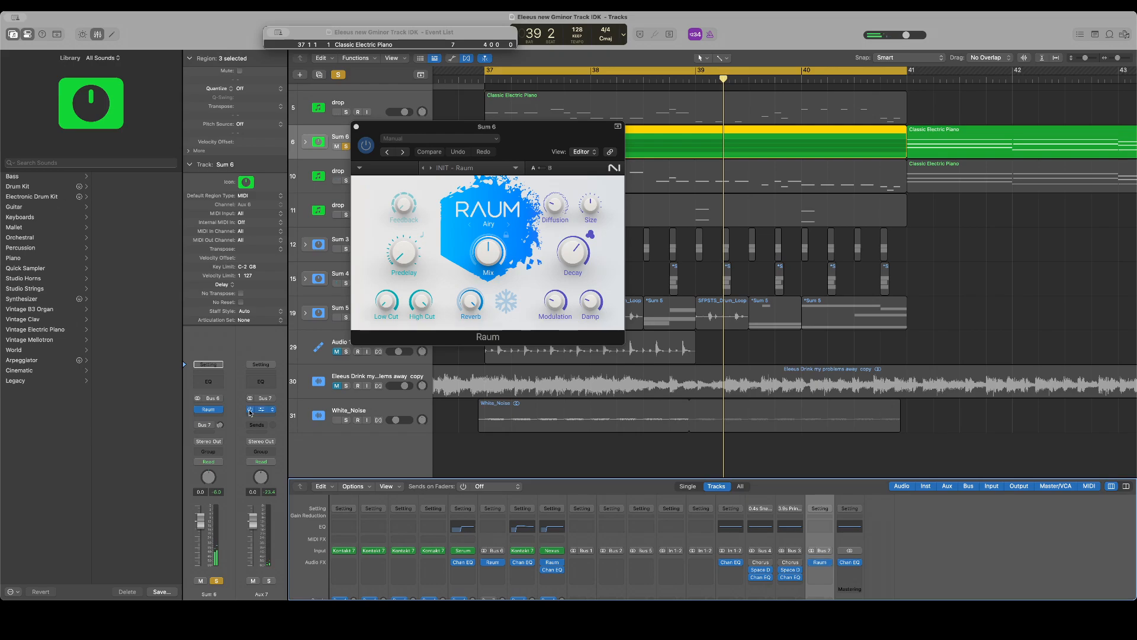
{"action": "key", "text": "space"}
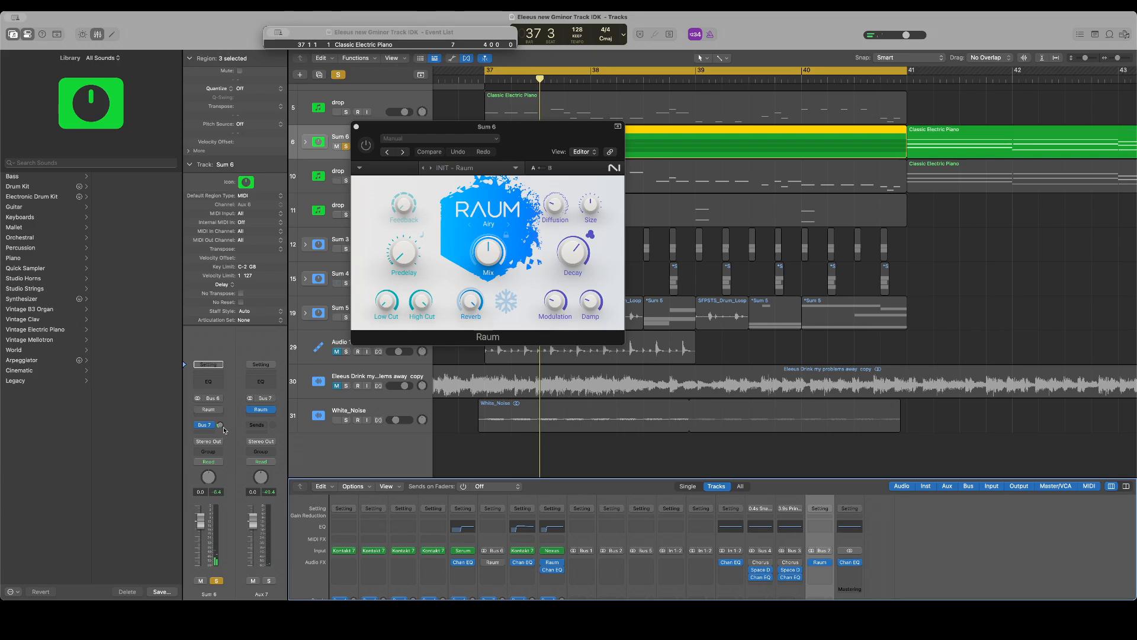
{"action": "key", "text": "space"}
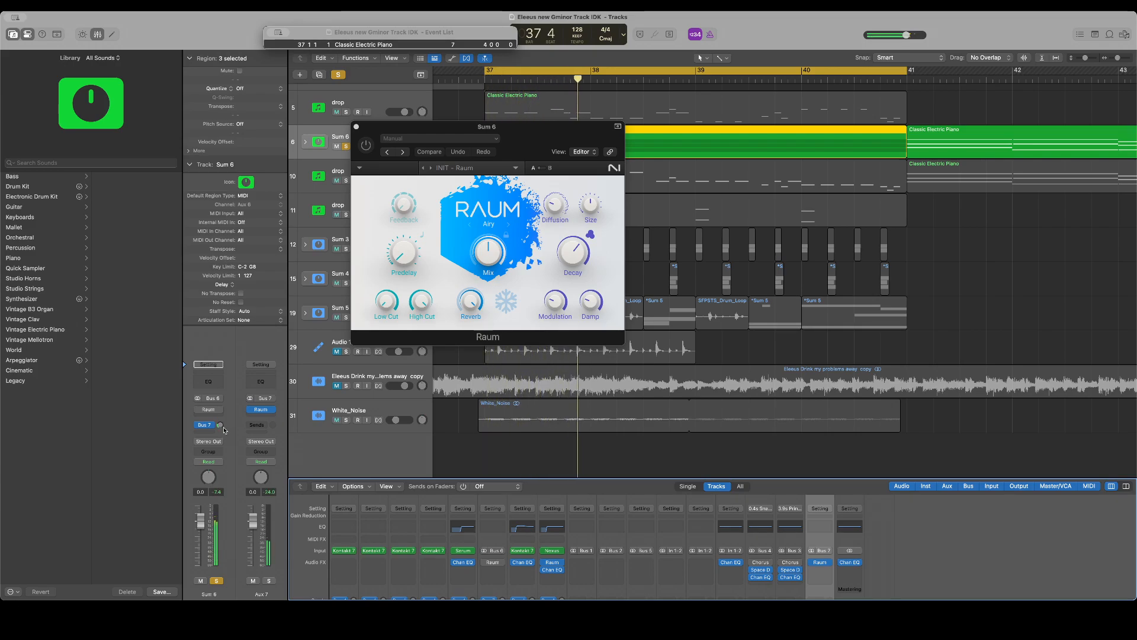
{"action": "key", "text": "space"}
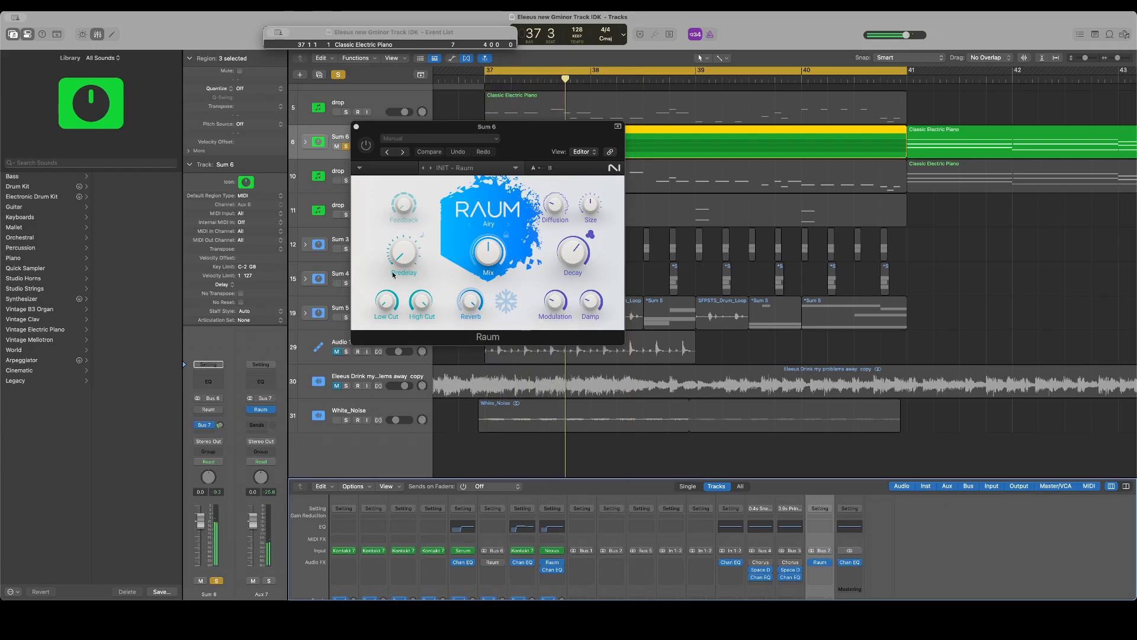
{"action": "left_click", "coordinate": [356, 126]}
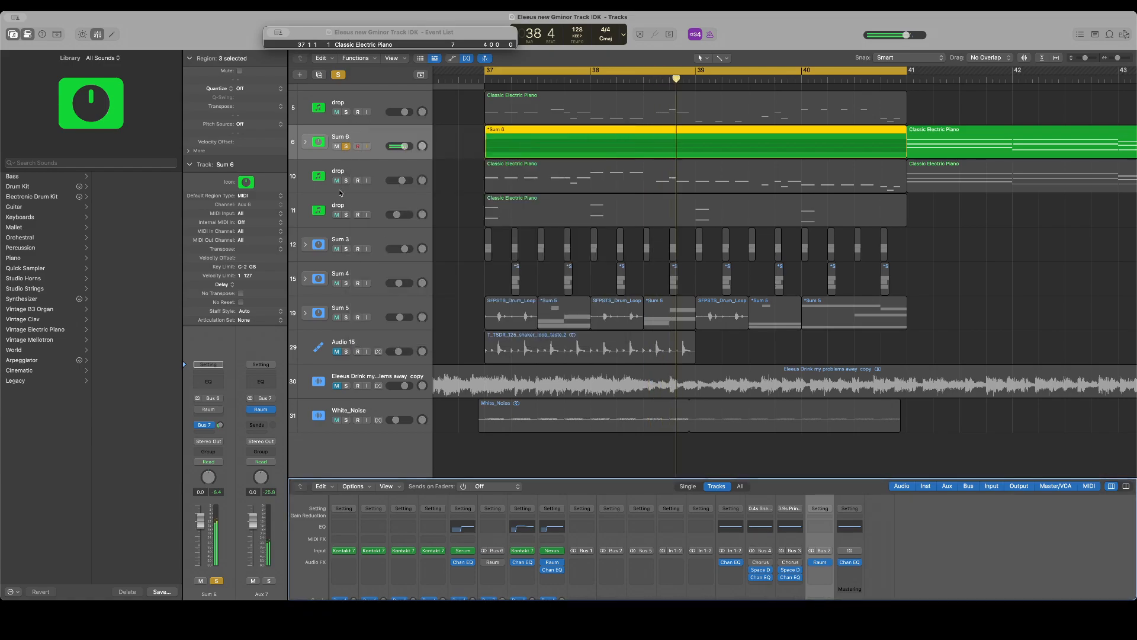
Solo drop track 10 alongside Sum 6 and select track 10
{"action": "left_click", "coordinate": [346, 180]}
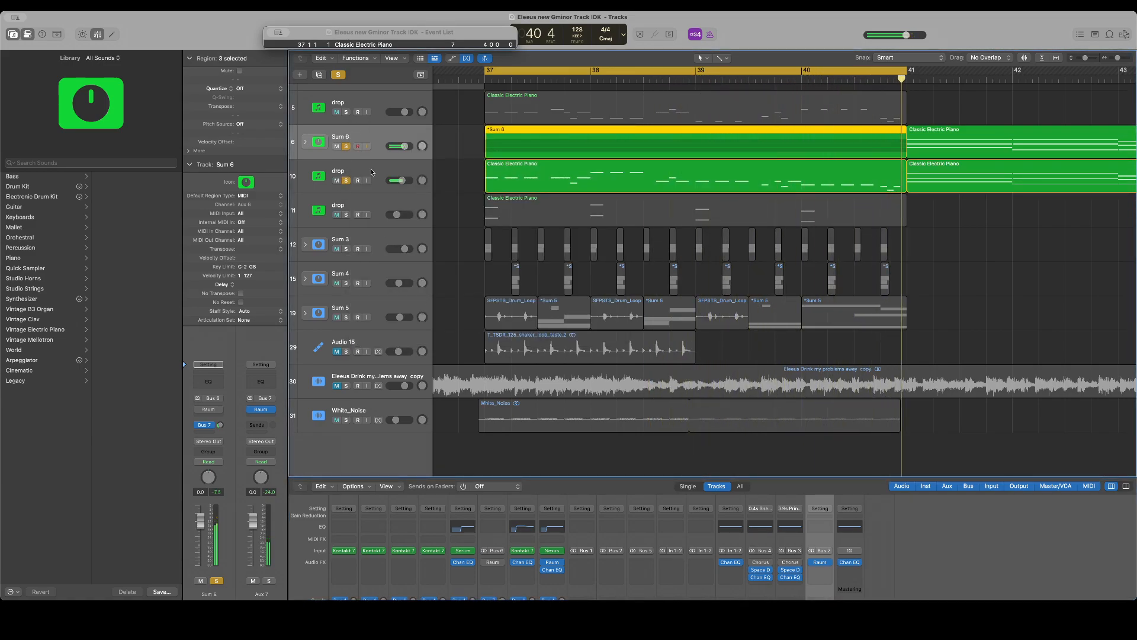
{"action": "left_click", "coordinate": [375, 173]}
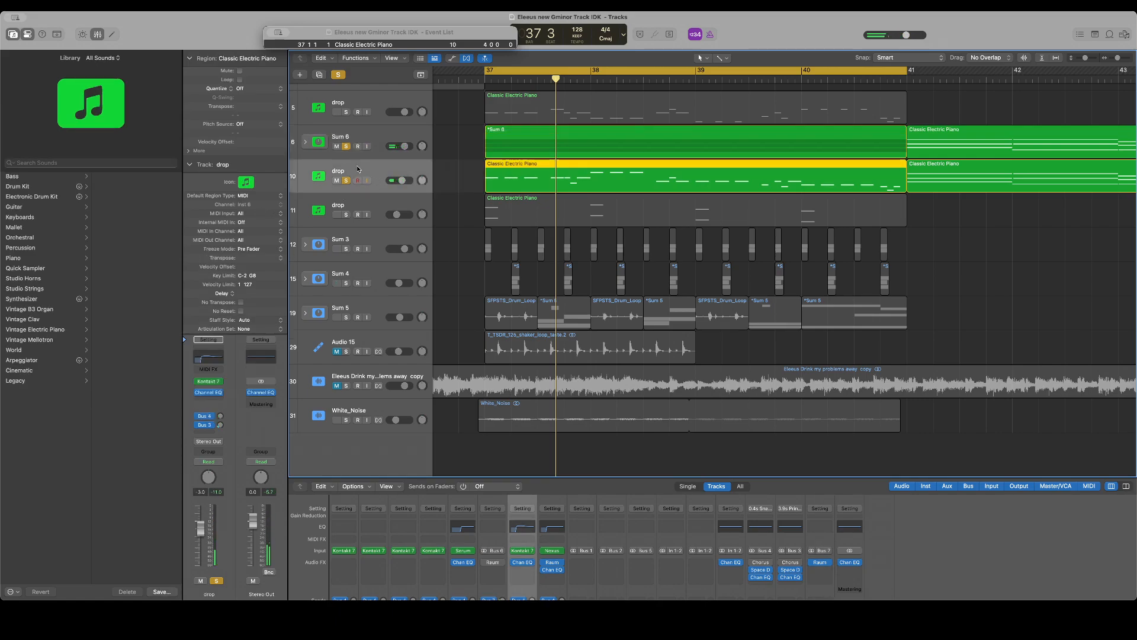
Unsolo Sum 6, duplicate drop track 10, and copy its bars 37 to 41 region onto the new track
{"action": "left_click", "coordinate": [347, 146]}
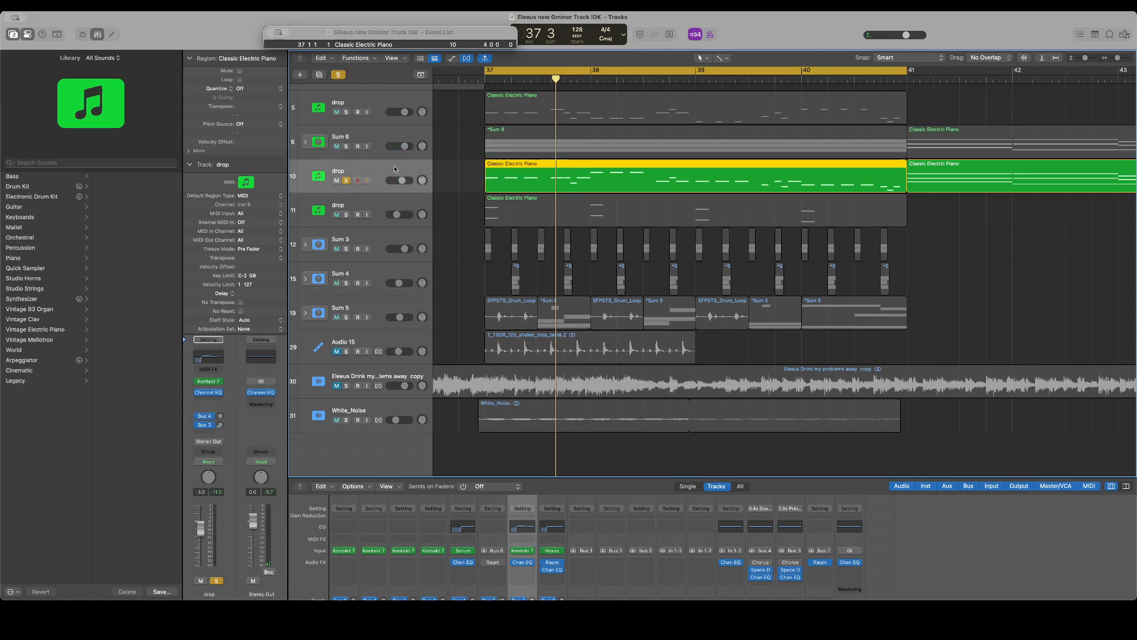
{"action": "key", "text": "super+d"}
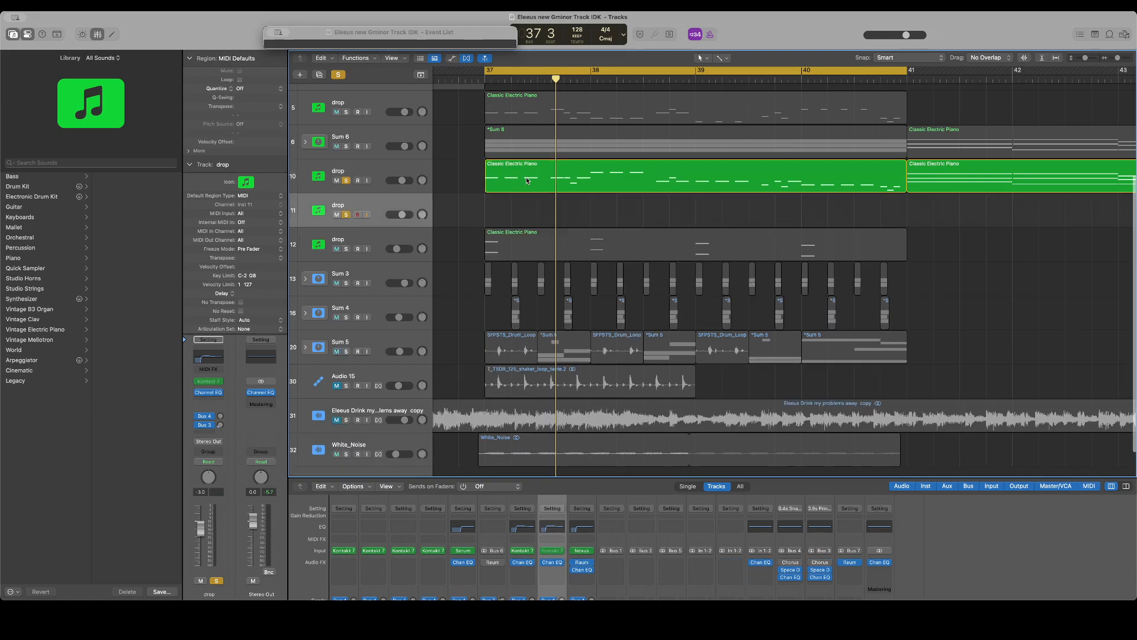
{"action": "left_click_drag", "start_coordinate": [530, 180], "coordinate": [513, 203]}
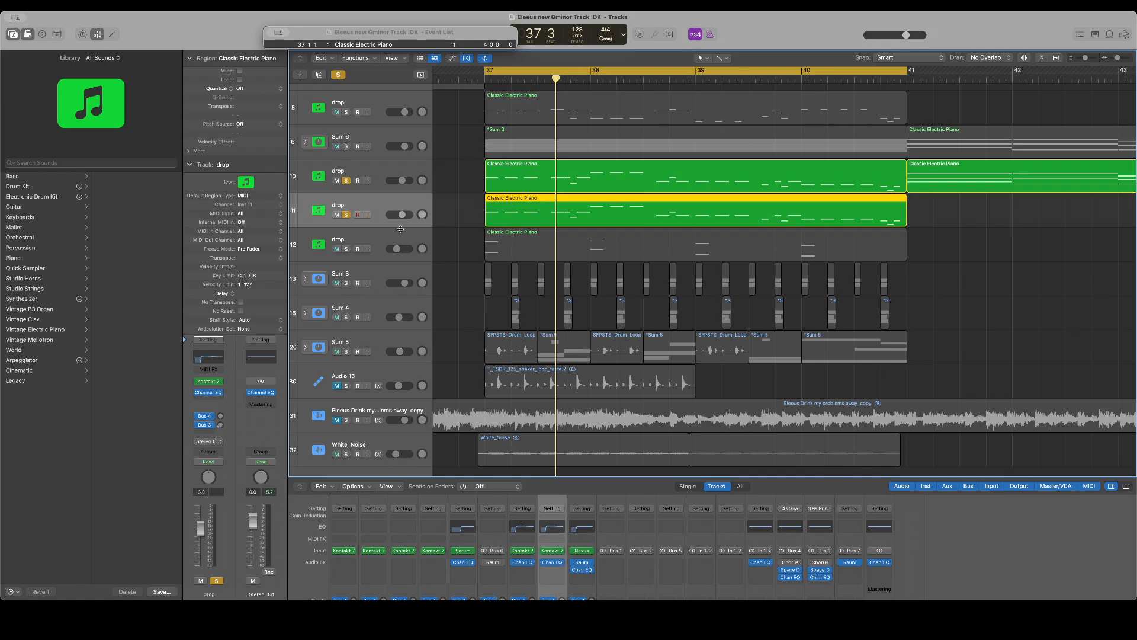
{"action": "left_click", "coordinate": [220, 383]}
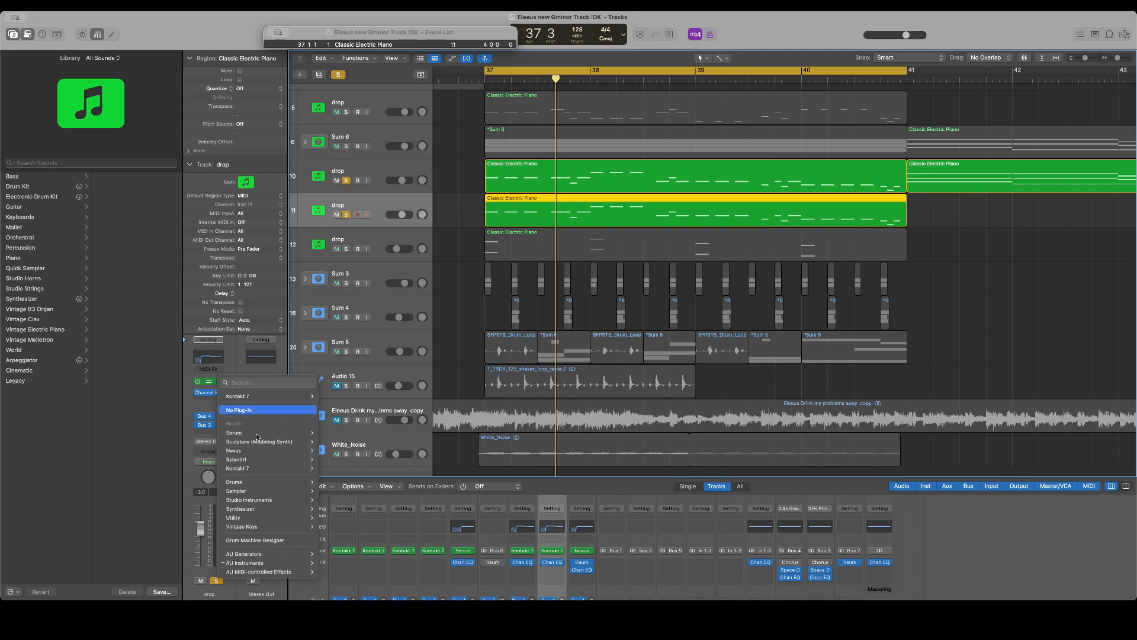
{"action": "mouse_move", "coordinate": [291, 563]}
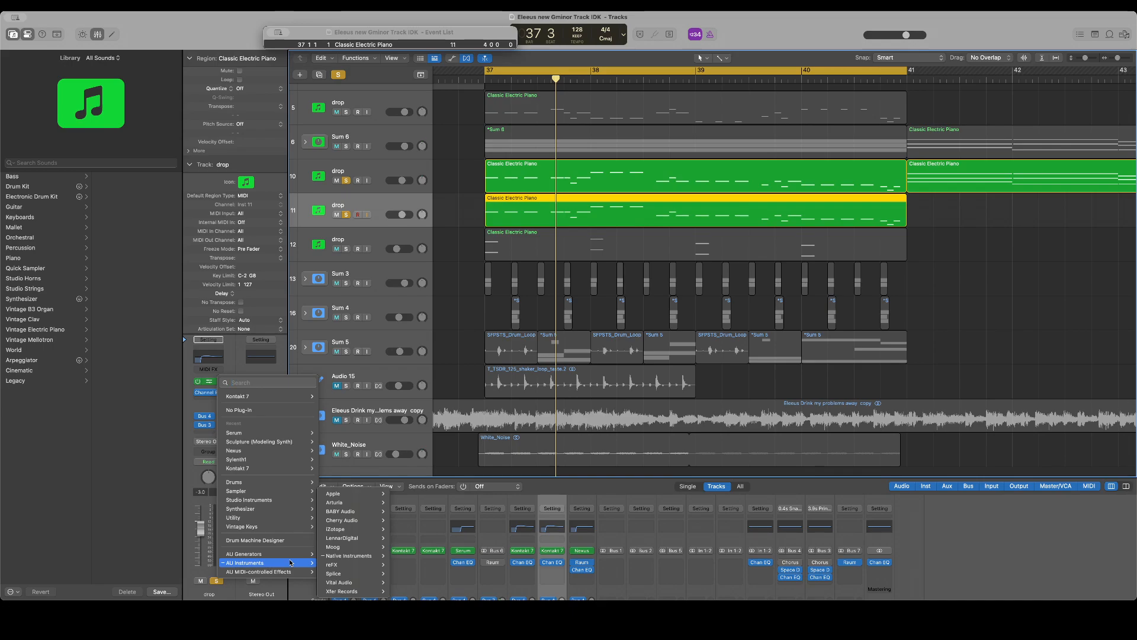
{"action": "left_click", "coordinate": [391, 49]}
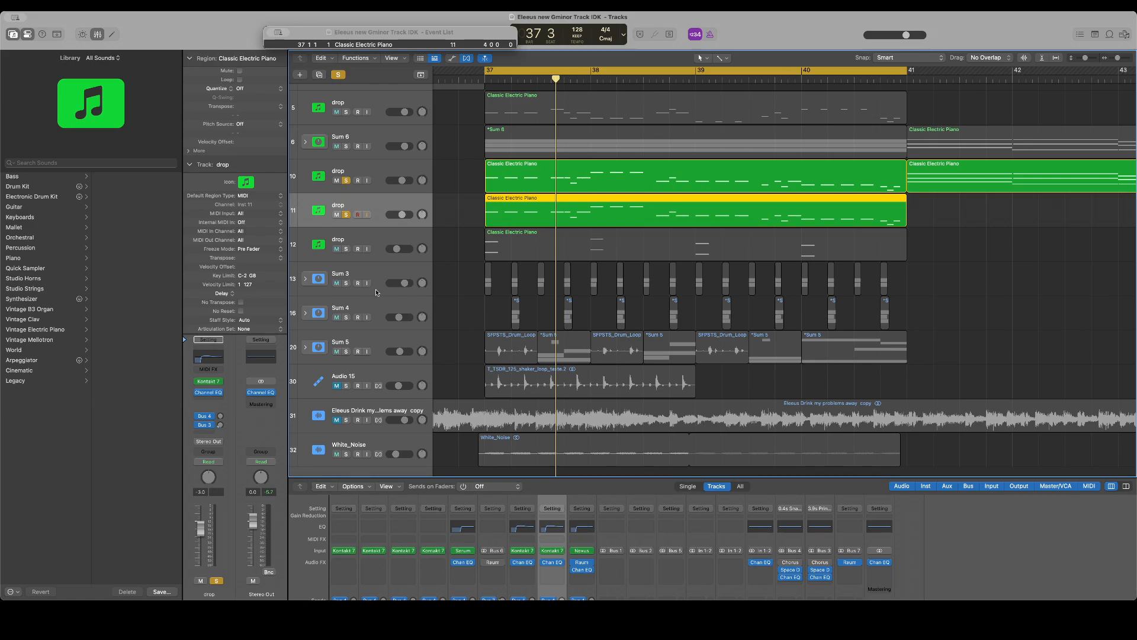
{"action": "scroll", "coordinate": [375, 293], "scroll_direction": "left", "scroll_amount": 2}
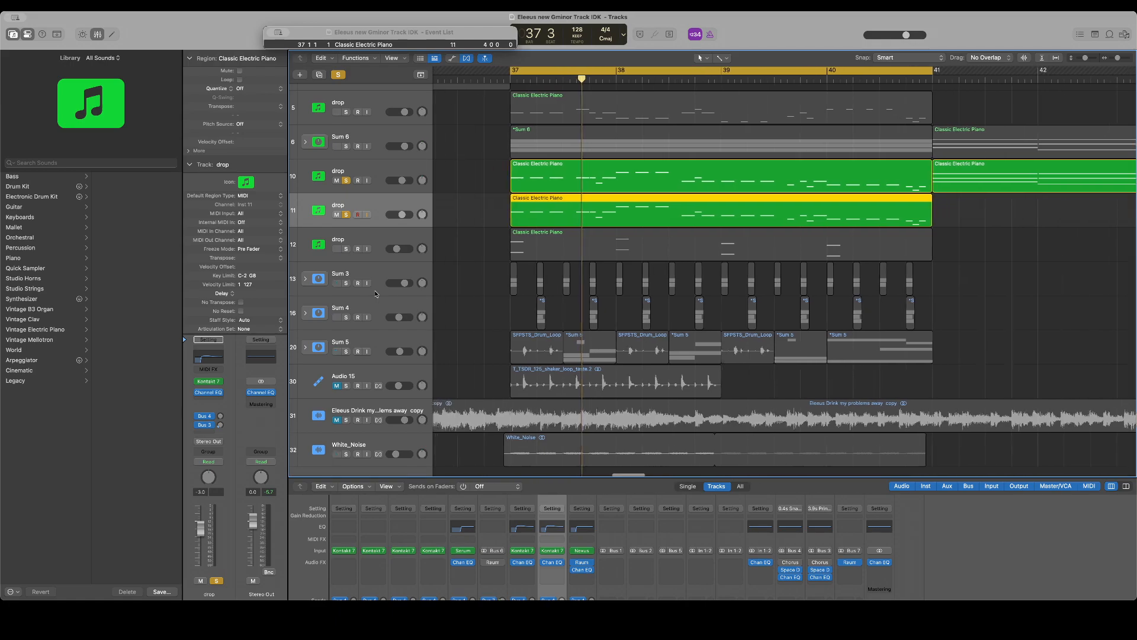
{"action": "scroll", "coordinate": [375, 293], "scroll_direction": "right", "scroll_amount": 2}
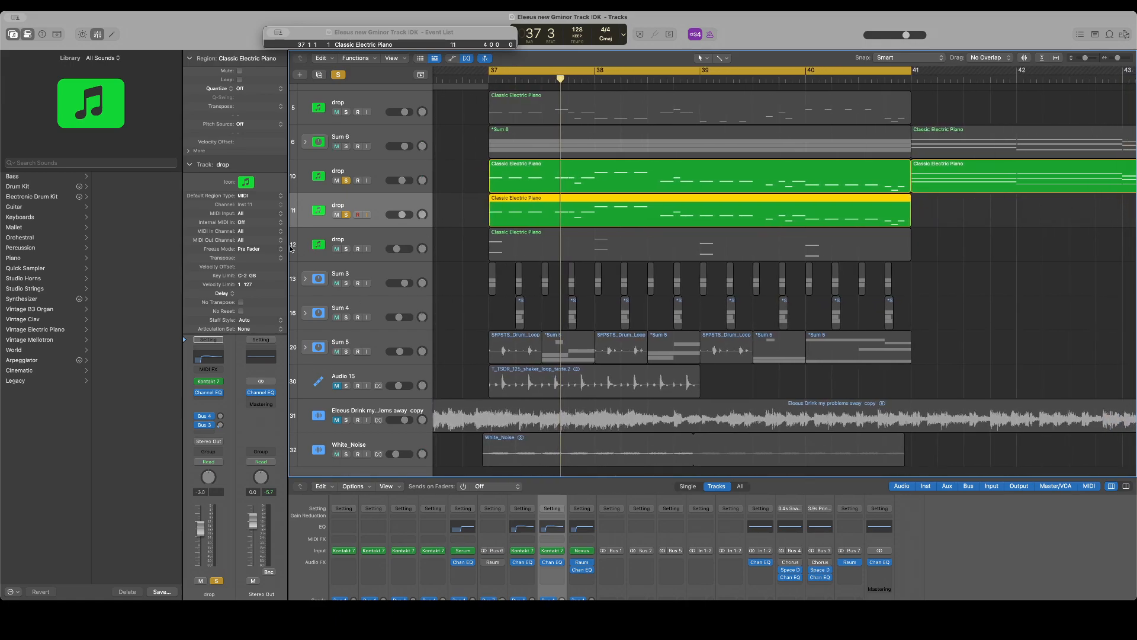
Load Serum with the BA Ampology [CFA] preset on drop track 11 and play that track soloed alone
{"action": "left_click", "coordinate": [220, 382]}
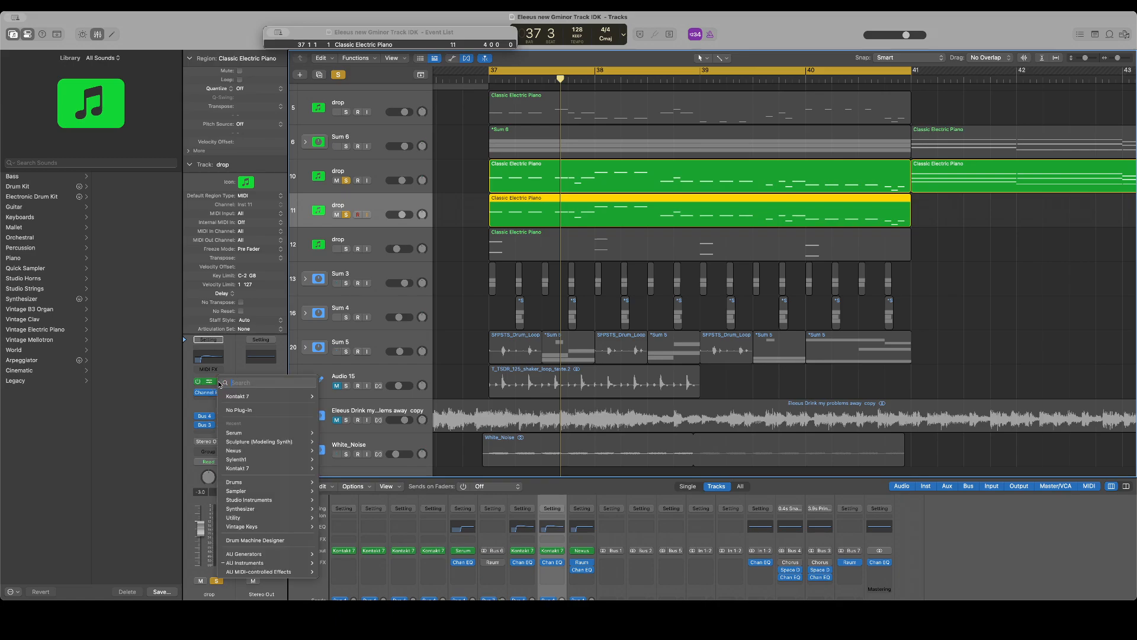
{"action": "mouse_move", "coordinate": [270, 563]}
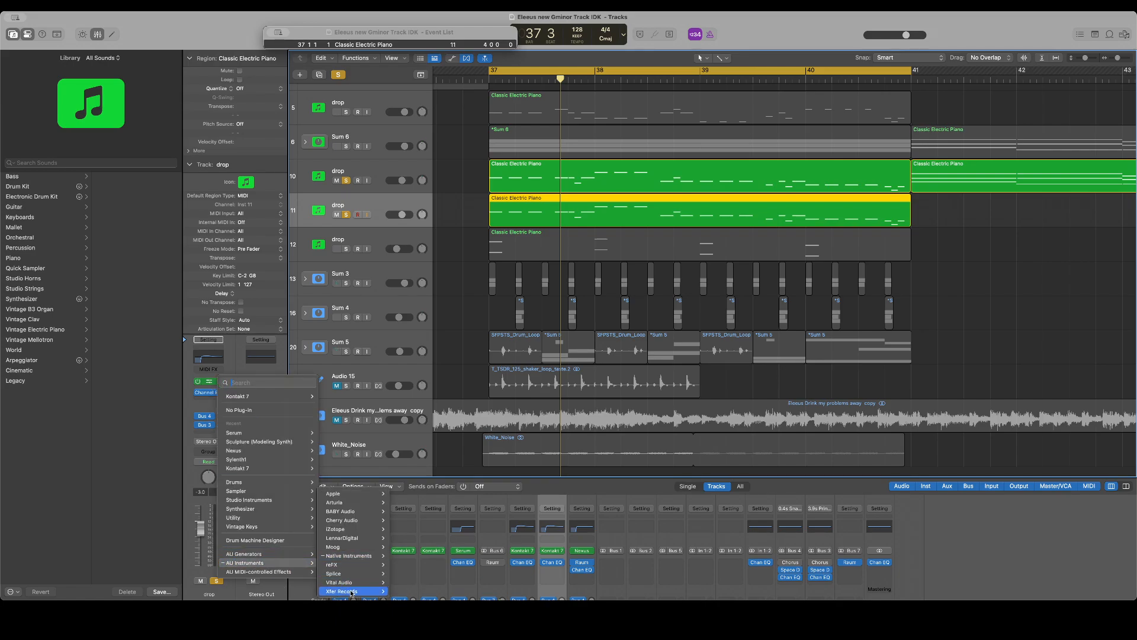
{"action": "left_click", "coordinate": [437, 592]}
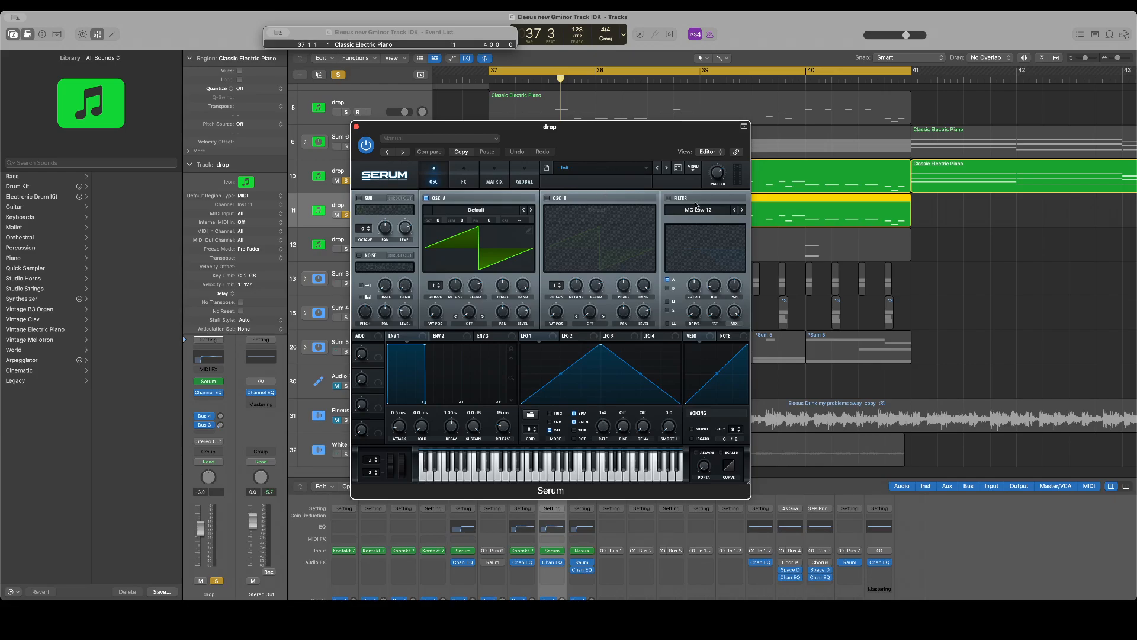
{"action": "left_click", "coordinate": [667, 168]}
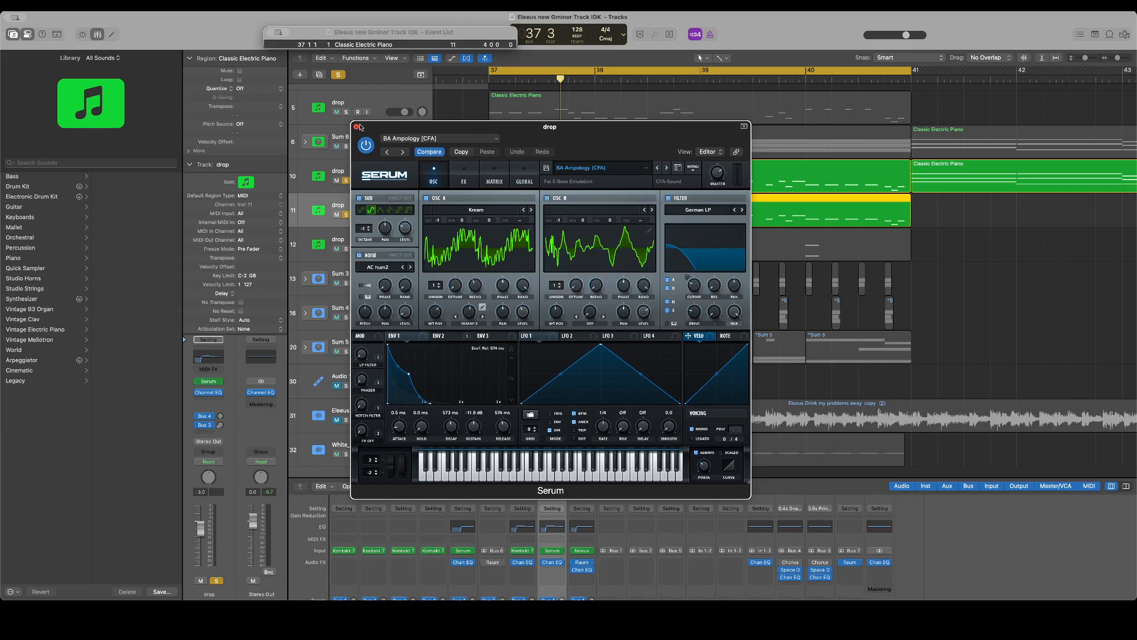
{"action": "left_click", "coordinate": [357, 127]}
{"action": "left_click", "coordinate": [347, 180]}
{"action": "key", "text": "space"}
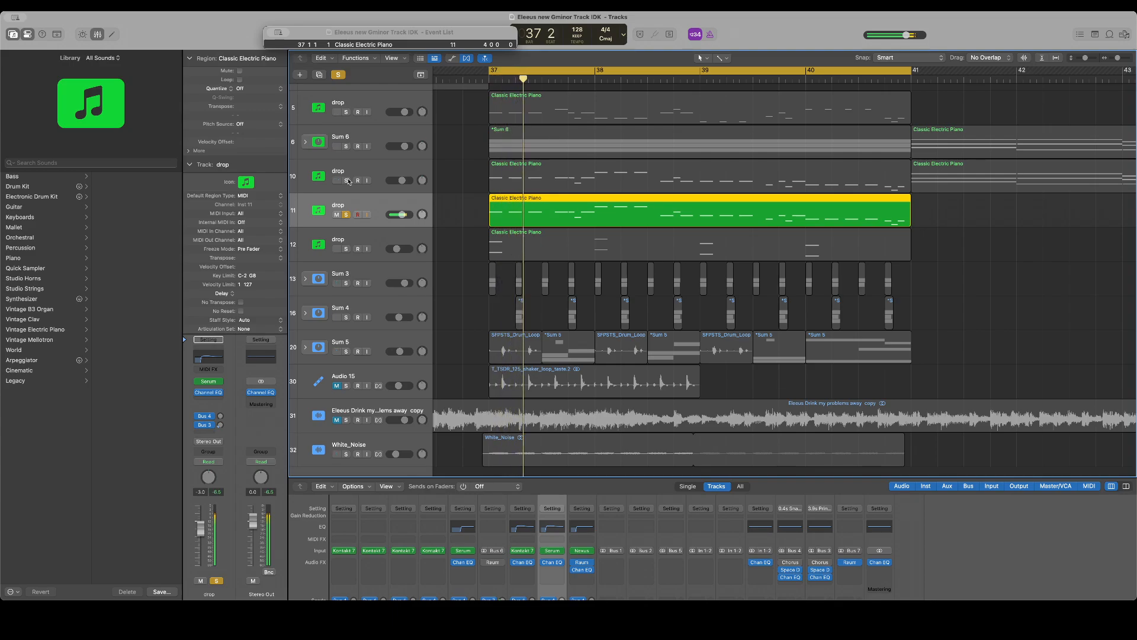
Turn off Serum's Delay and Reverb effects on track 11 and lower the track volume to -11.4 dB
{"action": "left_click", "coordinate": [208, 381]}
{"action": "left_click", "coordinate": [464, 176]}
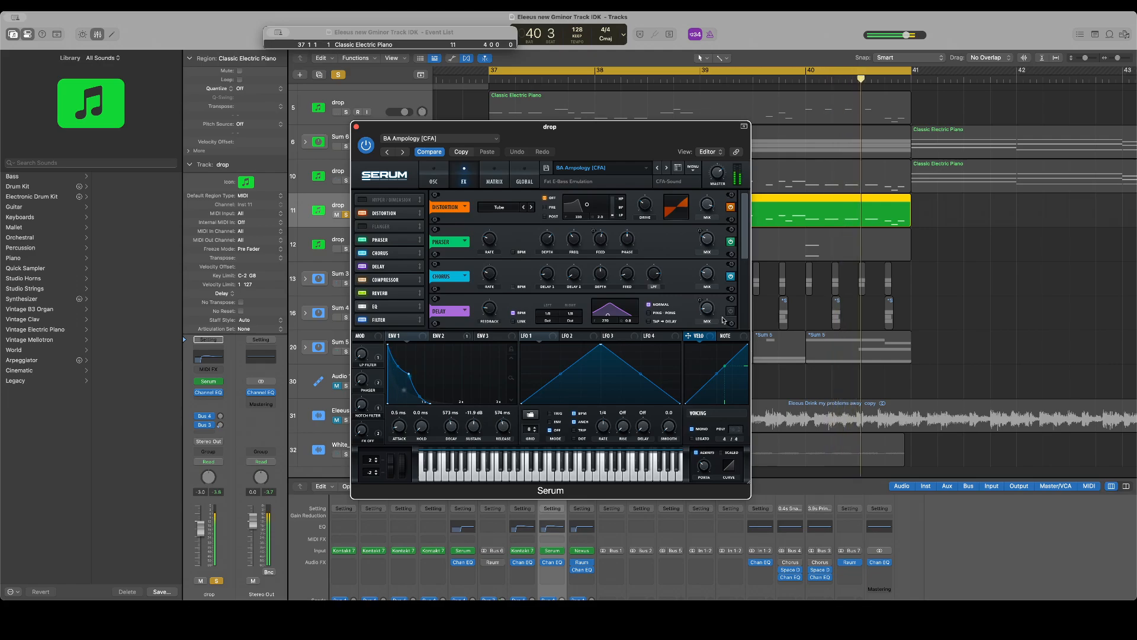
{"action": "scroll", "coordinate": [745, 243], "scroll_direction": "down", "scroll_amount": 5}
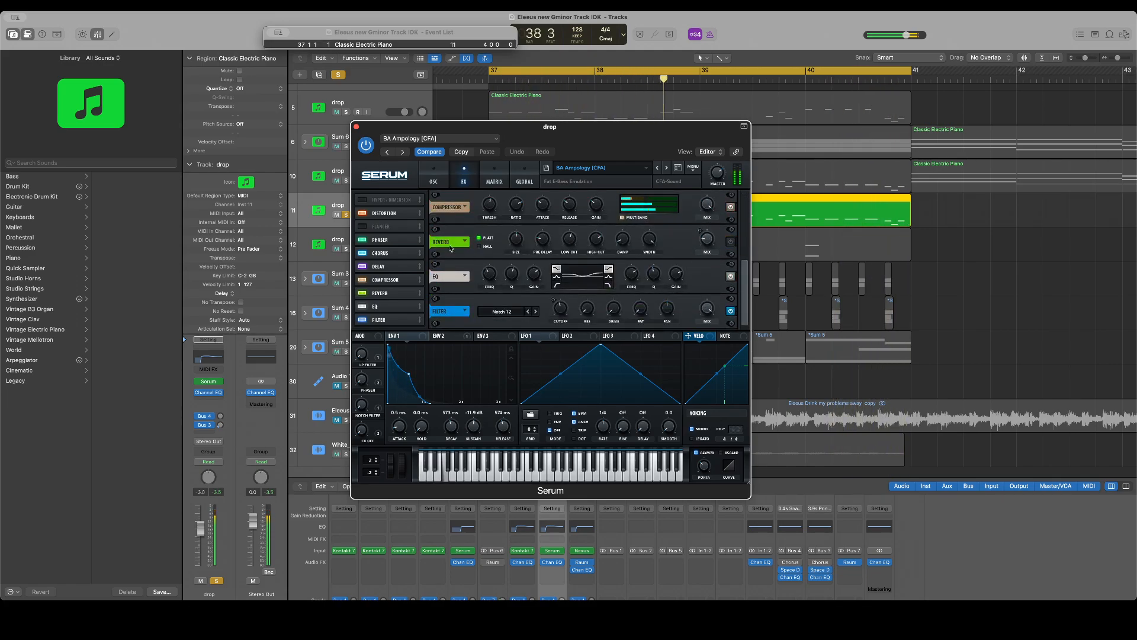
{"action": "left_click", "coordinate": [362, 266]}
{"action": "left_click", "coordinate": [362, 293]}
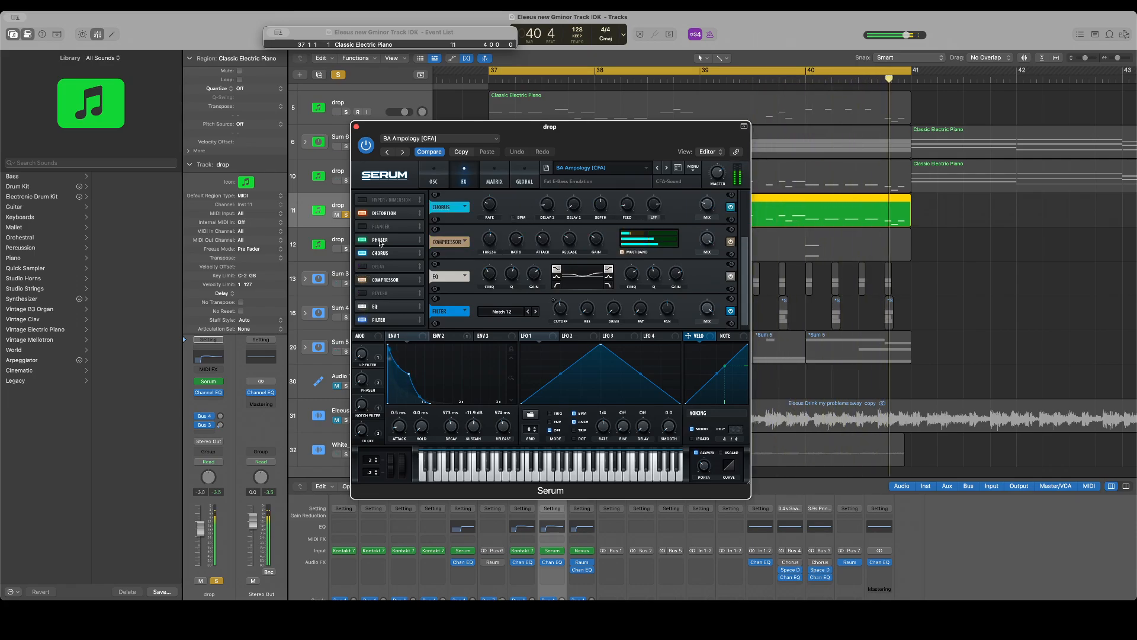
{"action": "left_click", "coordinate": [357, 126]}
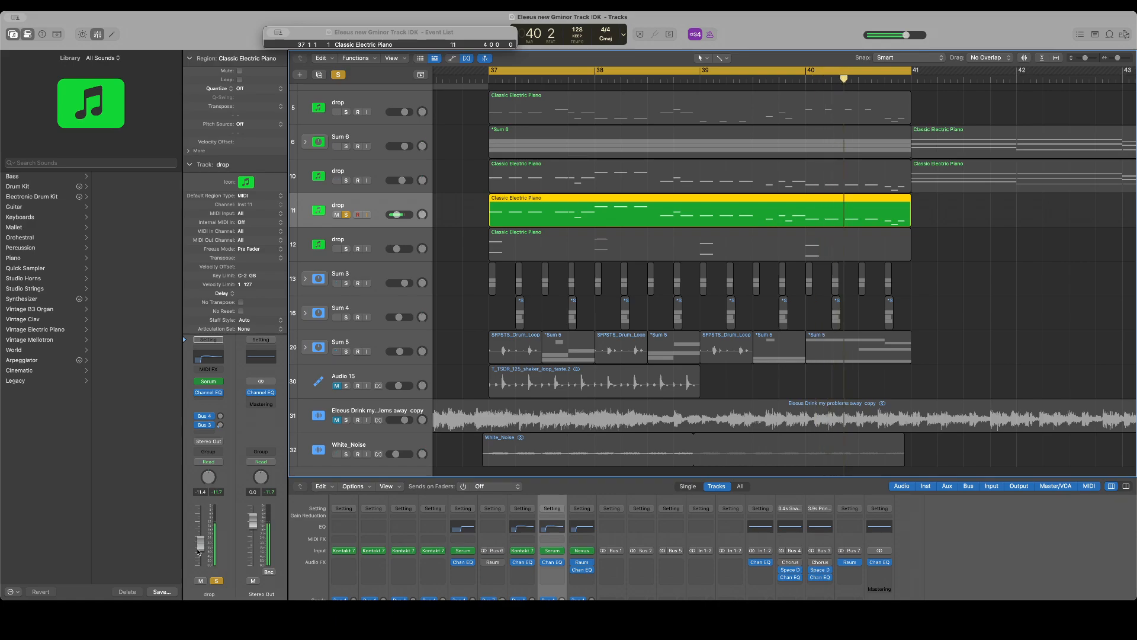
In track 11's Channel EQ, set the low cut to 98 Hz with Q 0.75 and the low-mid band's gain to -0.1 dB
{"action": "left_click", "coordinate": [208, 356]}
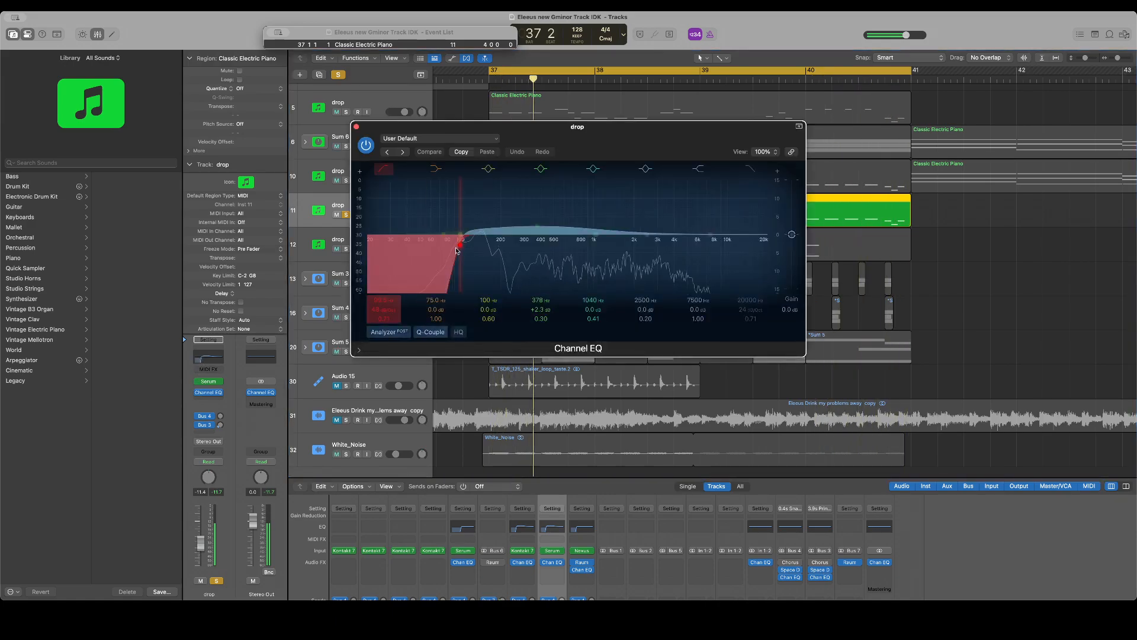
{"action": "mouse_move", "coordinate": [460, 250]}
{"action": "left_mouse_down"}
{"action": "mouse_move", "coordinate": [394, 252]}
{"action": "mouse_move", "coordinate": [460, 249]}
{"action": "left_mouse_up"}
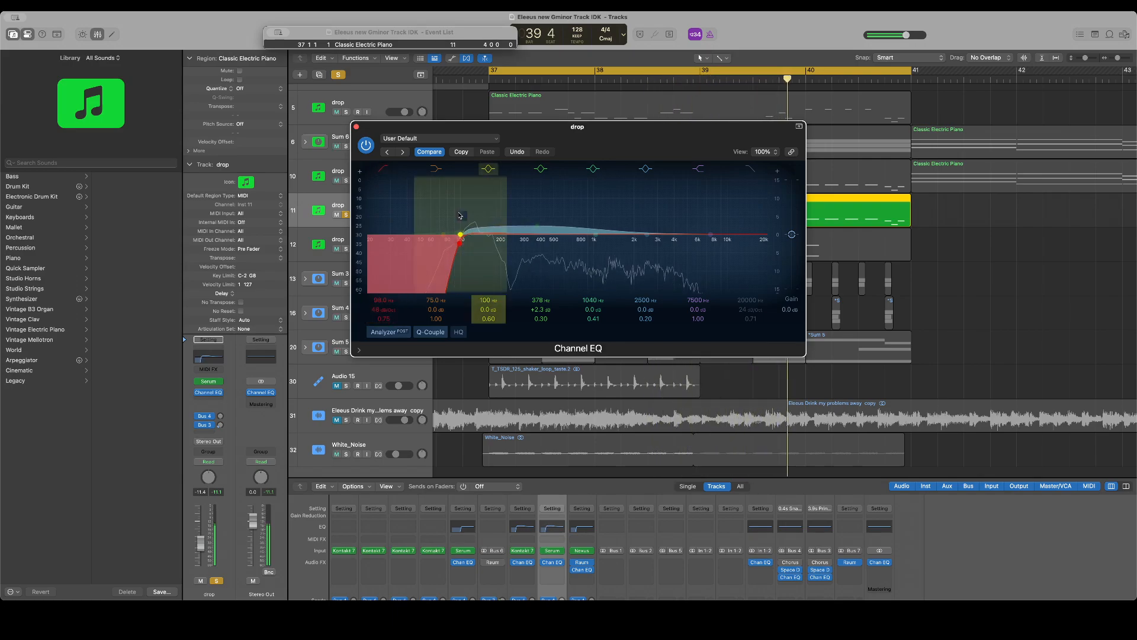
{"action": "left_click_drag", "start_coordinate": [538, 227], "coordinate": [541, 231]}
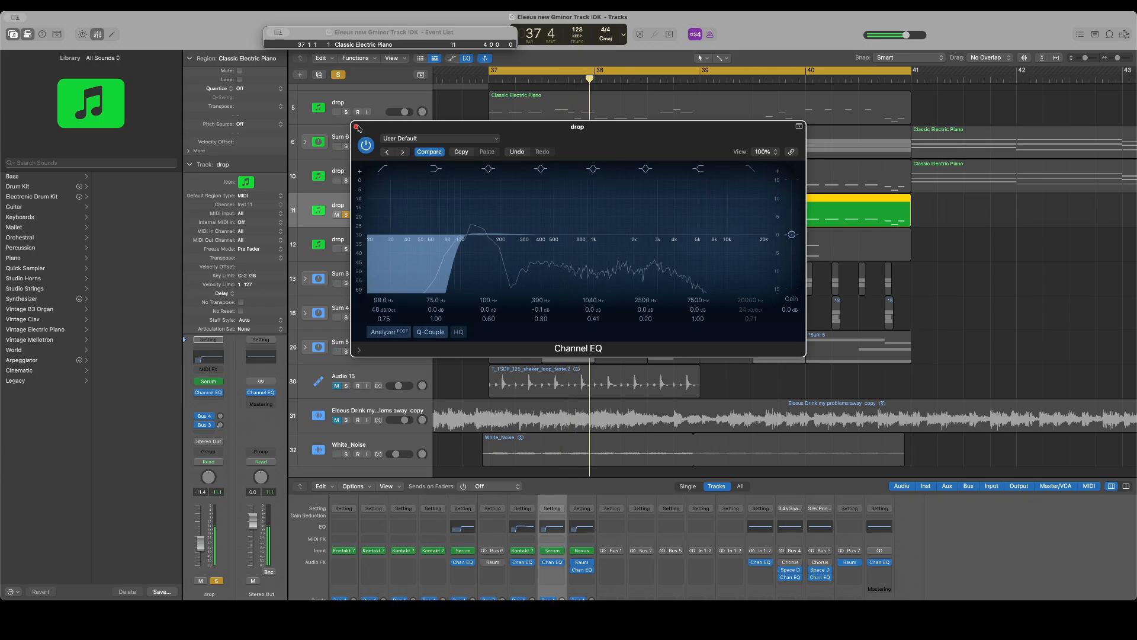
{"action": "left_click", "coordinate": [356, 127]}
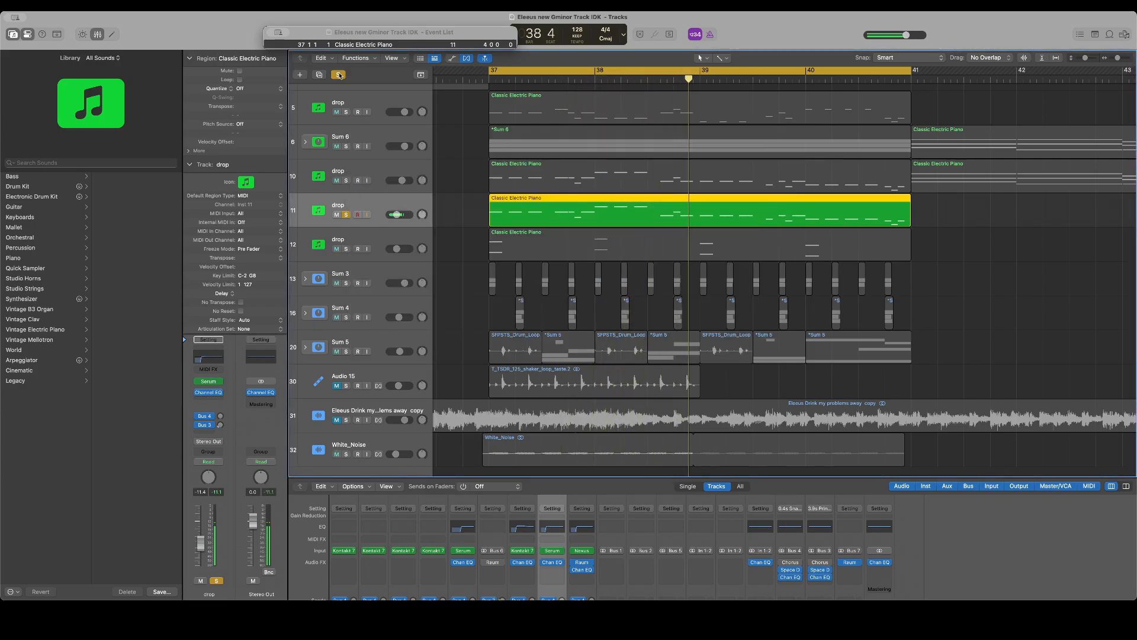
Clear all solos and group drop tracks 10 and 11 into a summing track stack
{"action": "left_click", "coordinate": [340, 76]}
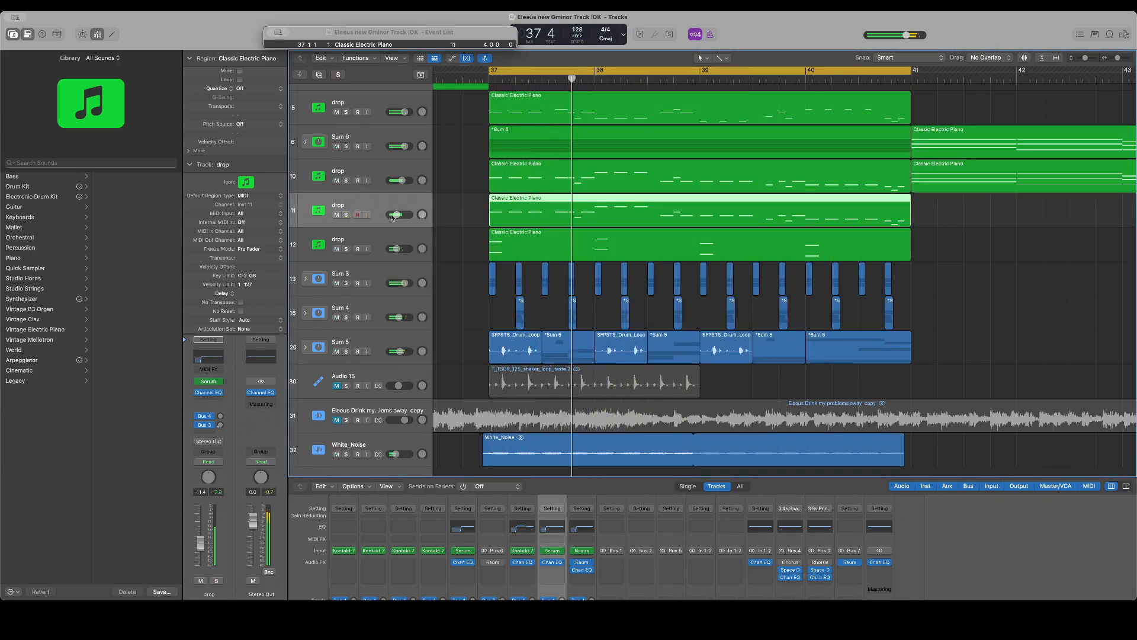
{"action": "left_click", "coordinate": [377, 182], "text": "shift"}
{"action": "right_click", "coordinate": [378, 182]}
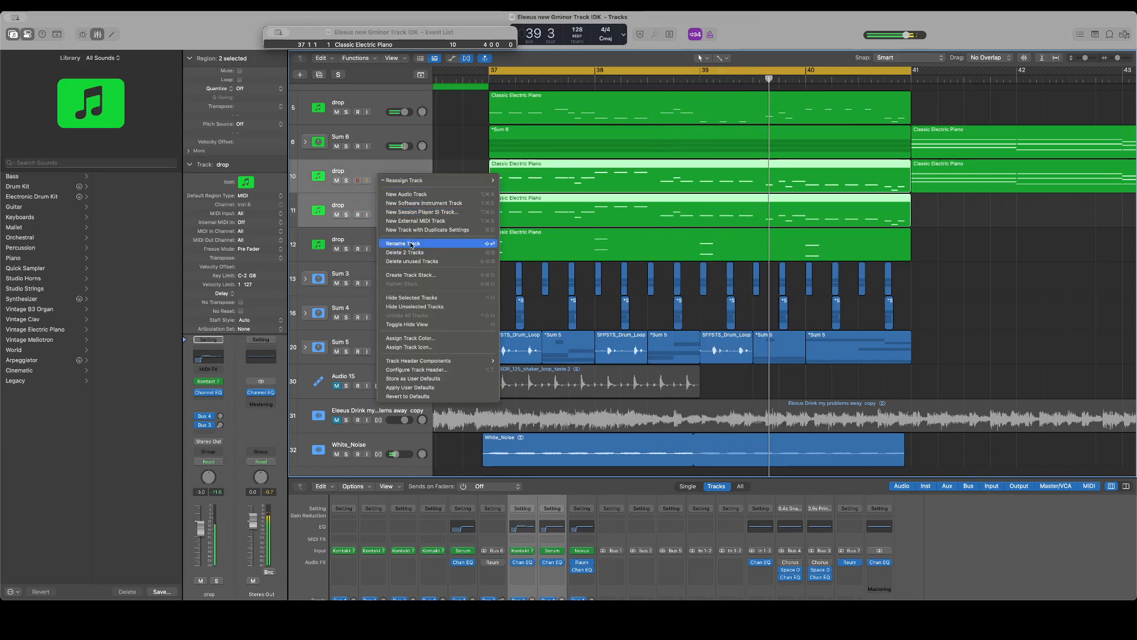
{"action": "left_click", "coordinate": [415, 274]}
{"action": "key", "text": "Return"}
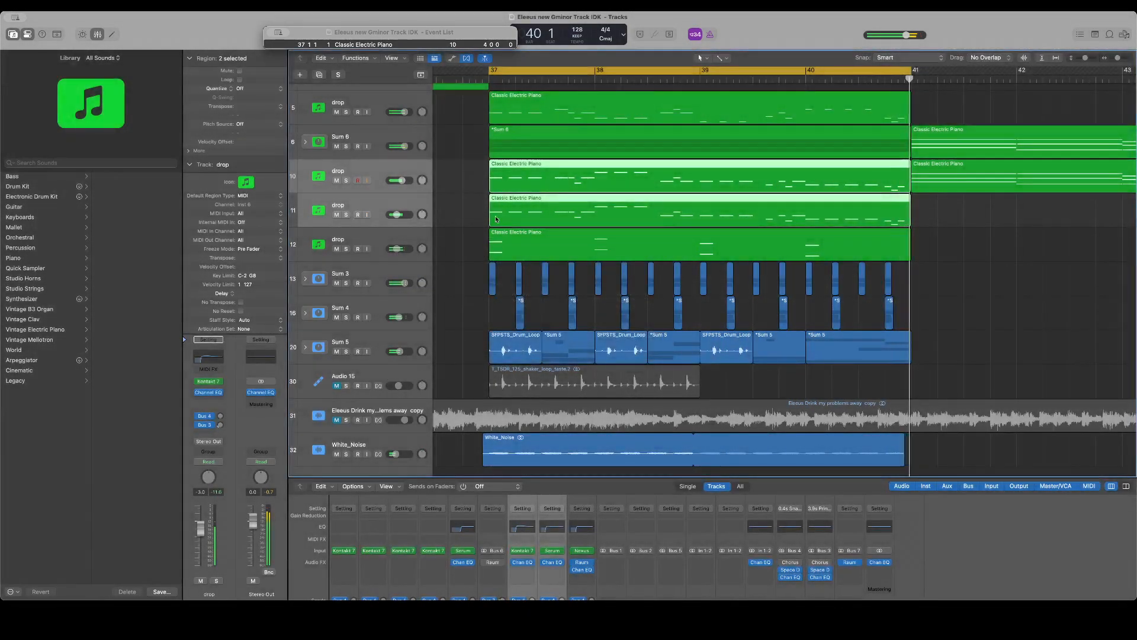
Duplicate the Serum drop track inside Sum 8 together with its bars 37 to 41 region, and play the copy soloed
{"action": "scroll", "coordinate": [316, 188], "scroll_direction": "up", "scroll_amount": 5}
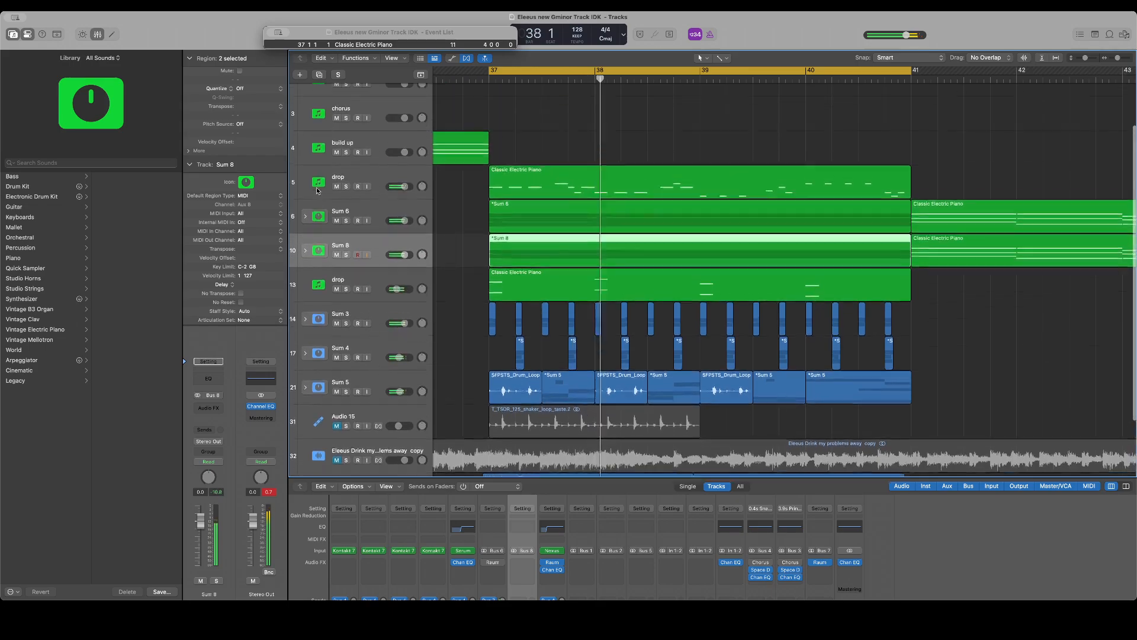
{"action": "scroll", "coordinate": [317, 188], "scroll_direction": "down", "scroll_amount": 5}
{"action": "scroll", "coordinate": [316, 189], "scroll_direction": "up", "scroll_amount": 1}
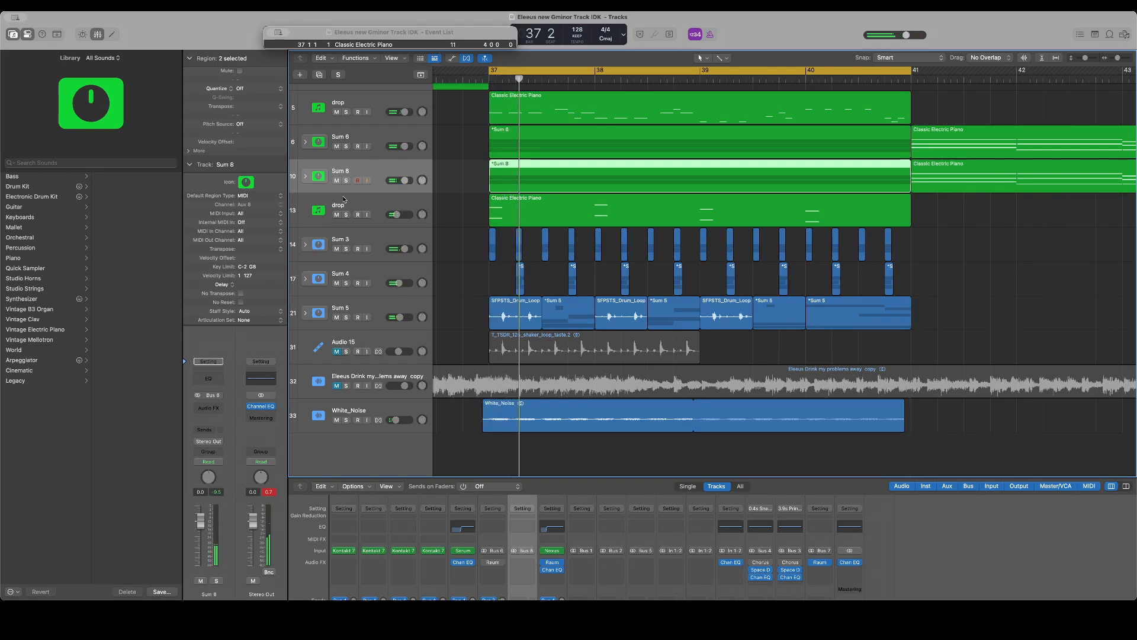
{"action": "left_click", "coordinate": [304, 177]}
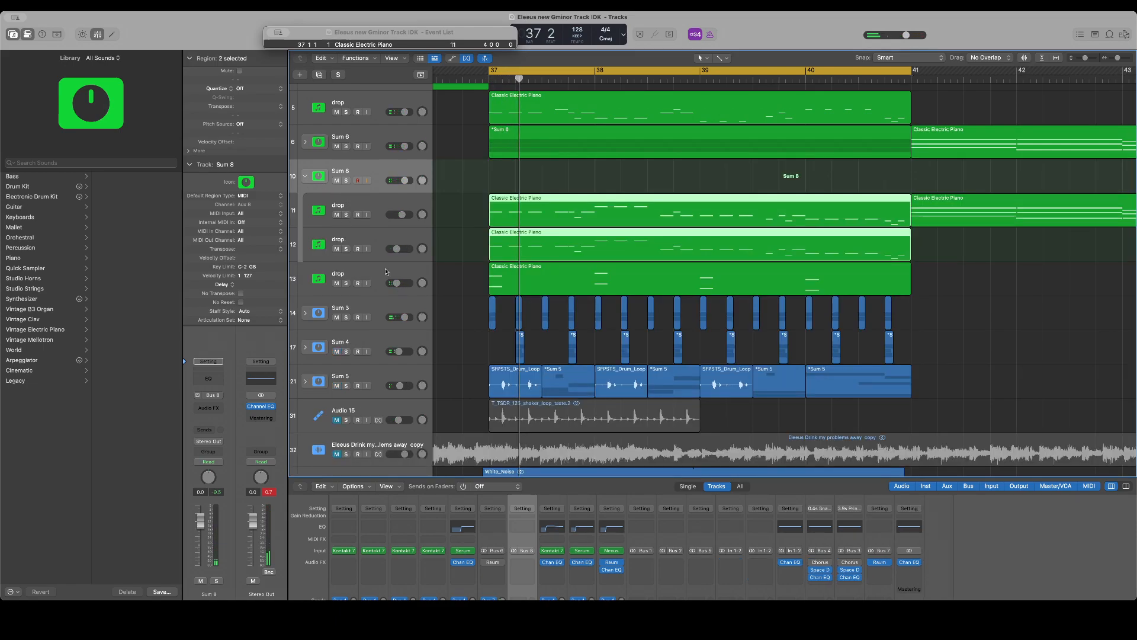
{"action": "left_click", "coordinate": [370, 229]}
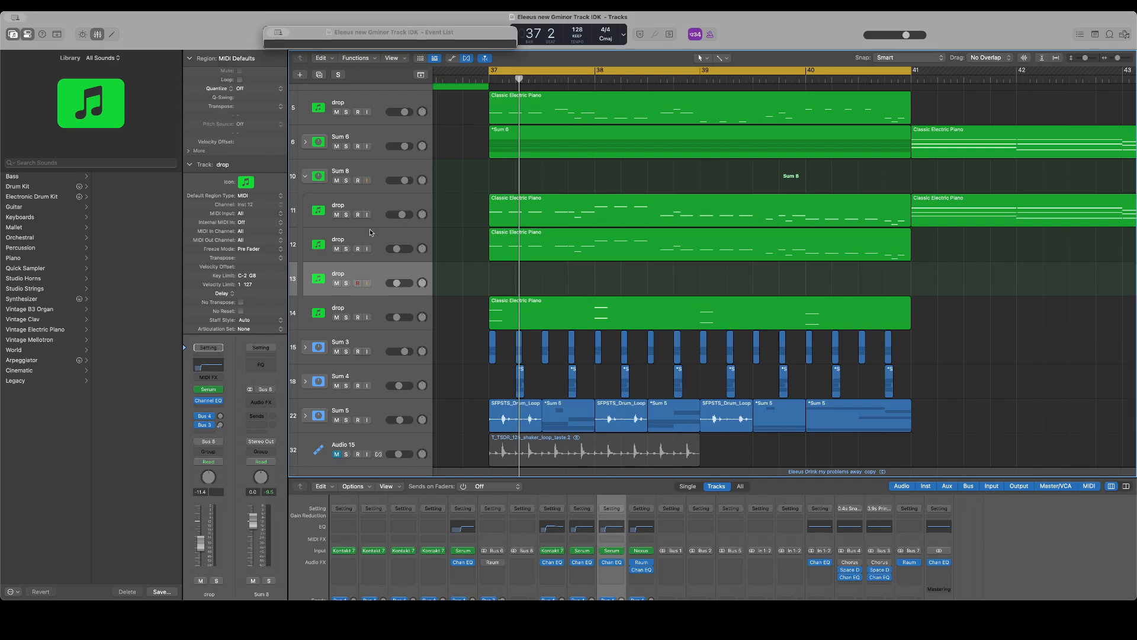
{"action": "left_click_drag", "start_coordinate": [508, 247], "coordinate": [484, 271]}
{"action": "left_click", "coordinate": [346, 283]}
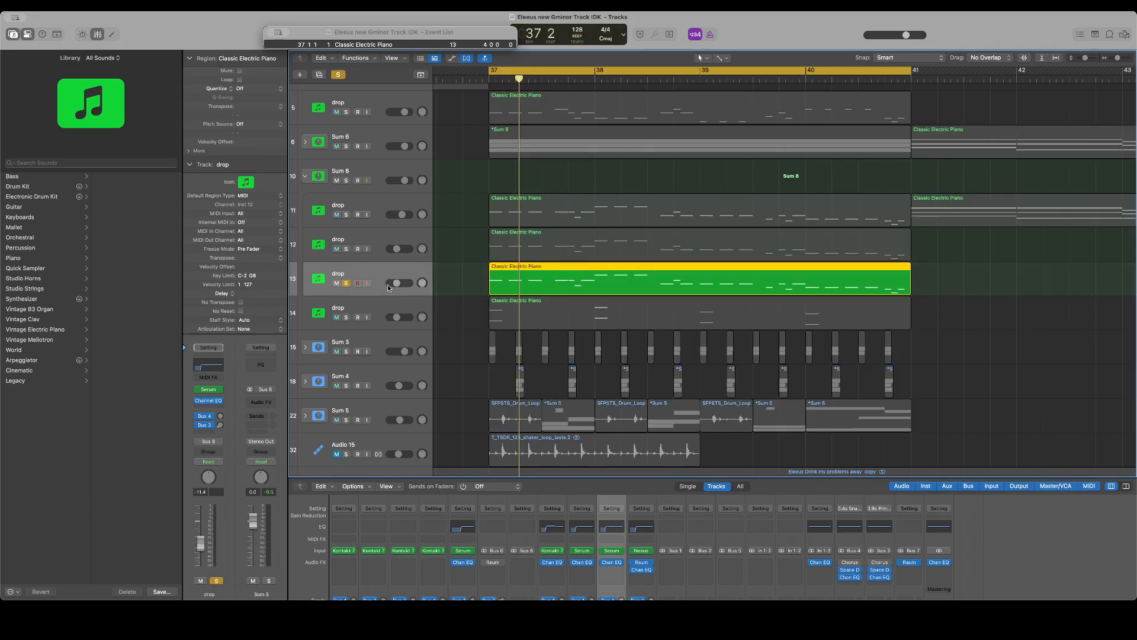
{"action": "key", "text": "space"}
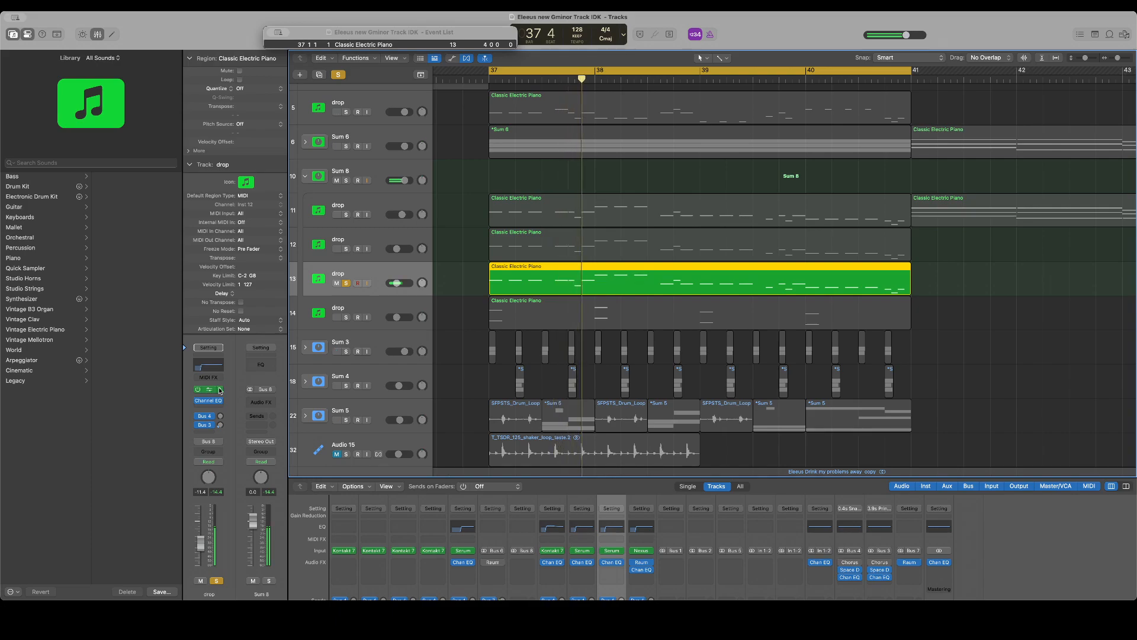
{"action": "left_click", "coordinate": [220, 391]}
{"action": "left_click", "coordinate": [219, 391]}
{"action": "left_click", "coordinate": [218, 390]}
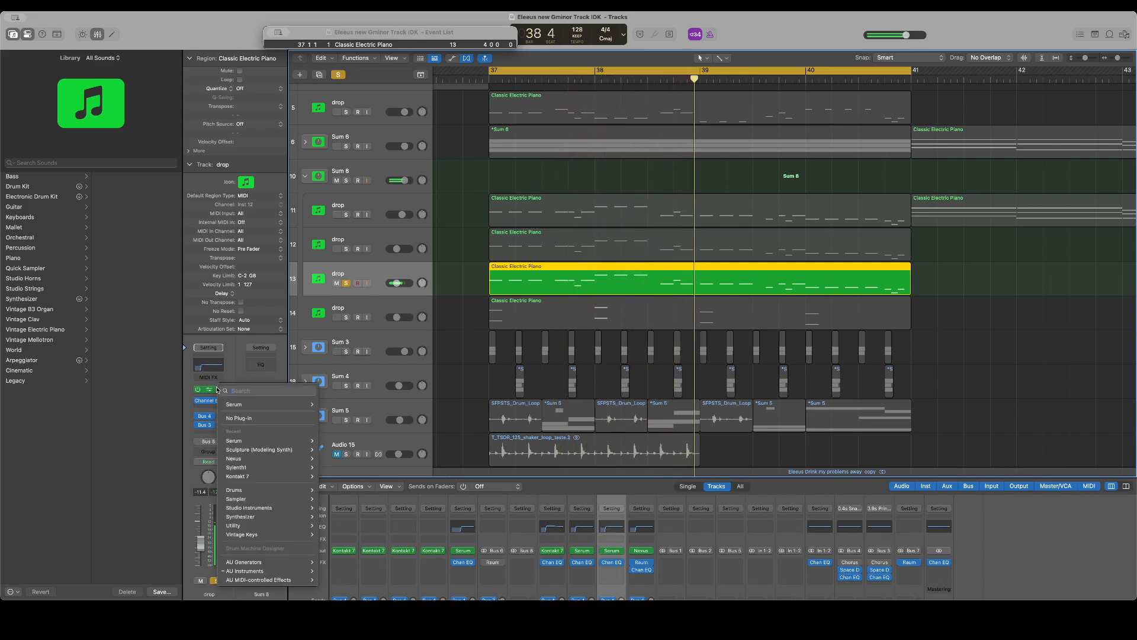
{"action": "left_click", "coordinate": [165, 408]}
Switch Serum on track 13 to a Rob Late BASS preset and move the plug-in window clear of the tracks
{"action": "left_click", "coordinate": [209, 389]}
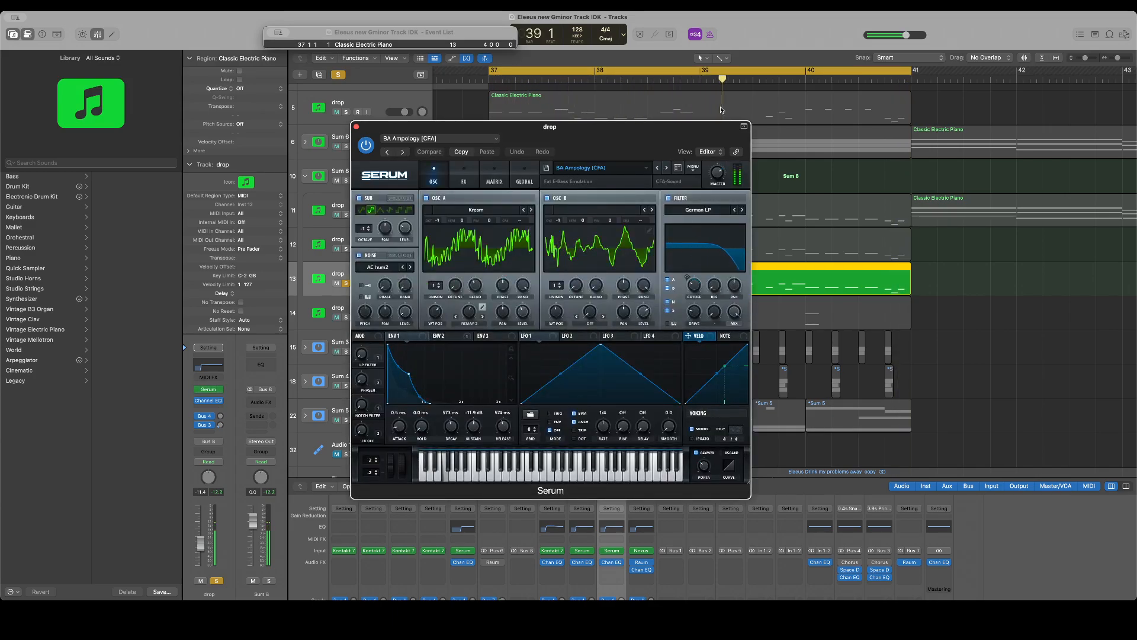
{"action": "left_click", "coordinate": [659, 169]}
{"action": "left_click", "coordinate": [658, 169]}
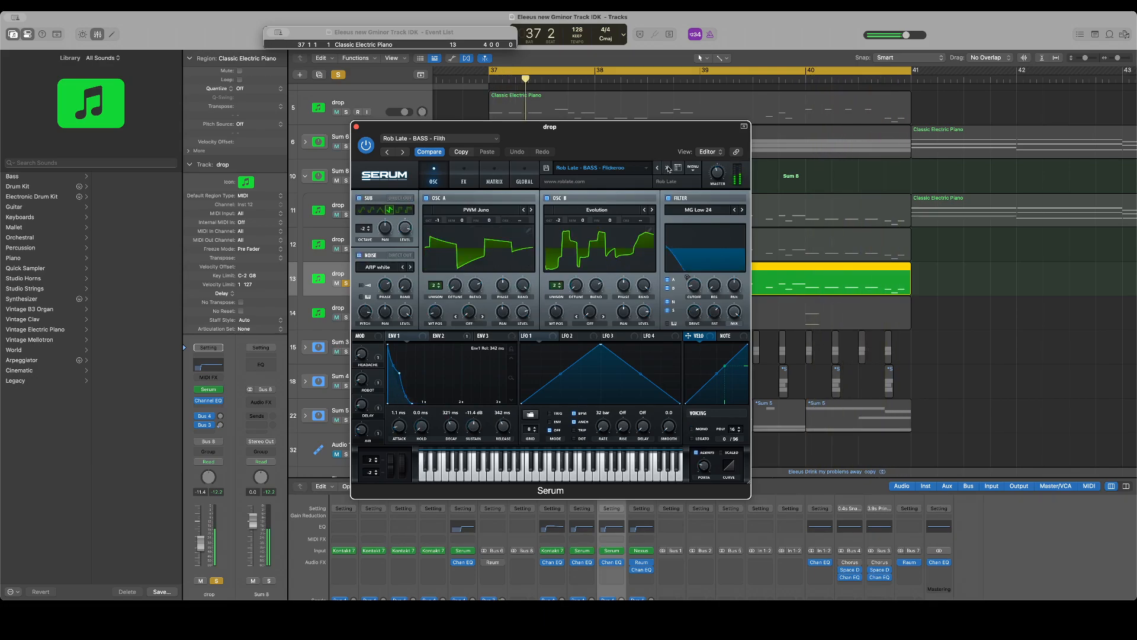
{"action": "left_click_drag", "start_coordinate": [672, 135], "coordinate": [172, 98]}
Open track 13's bars 37 to 41 region in an enlarged Piano Roll and transpose all its notes up one octave
{"action": "double_click", "coordinate": [619, 281]}
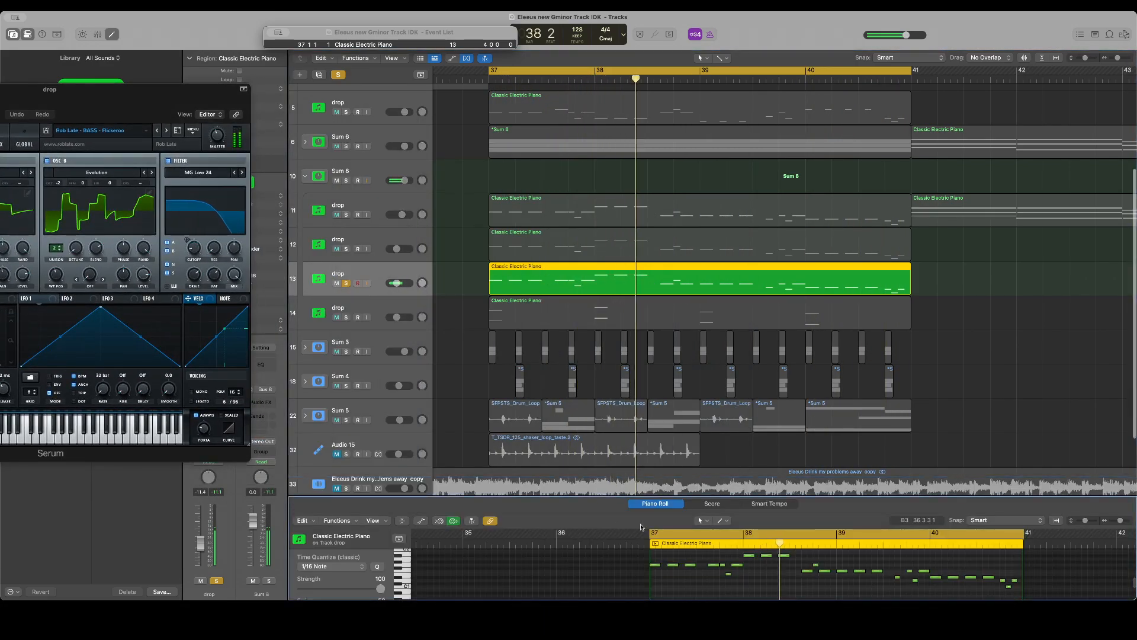
{"action": "left_click_drag", "start_coordinate": [616, 497], "coordinate": [598, 265]}
{"action": "scroll", "coordinate": [580, 399], "scroll_direction": "up", "scroll_amount": 3}
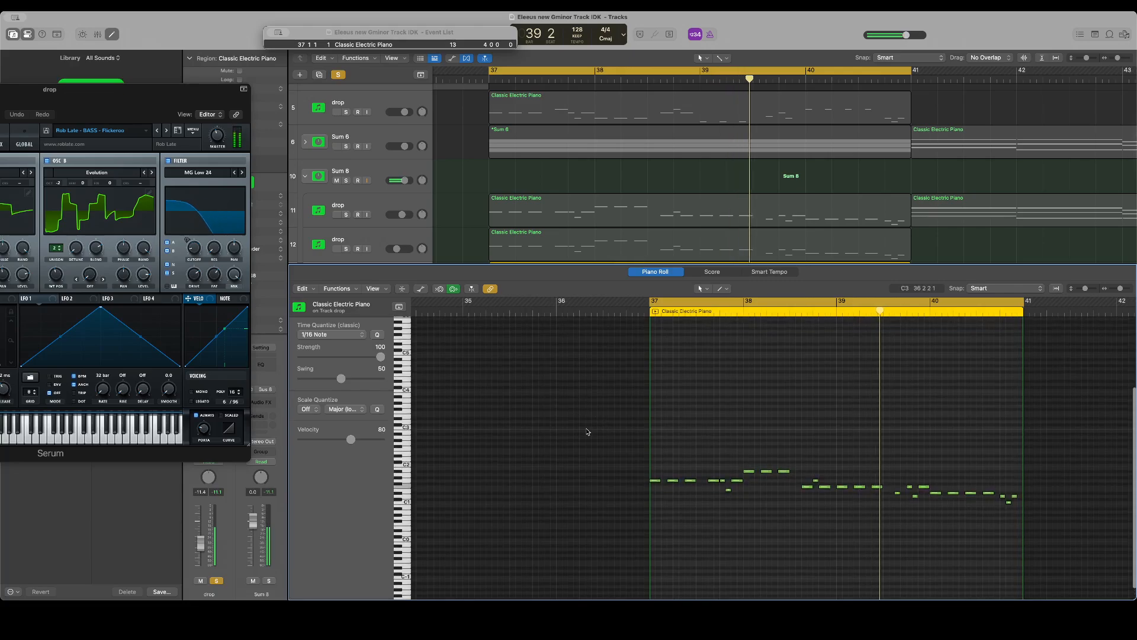
{"action": "left_click_drag", "start_coordinate": [588, 432], "coordinate": [403, 593]}
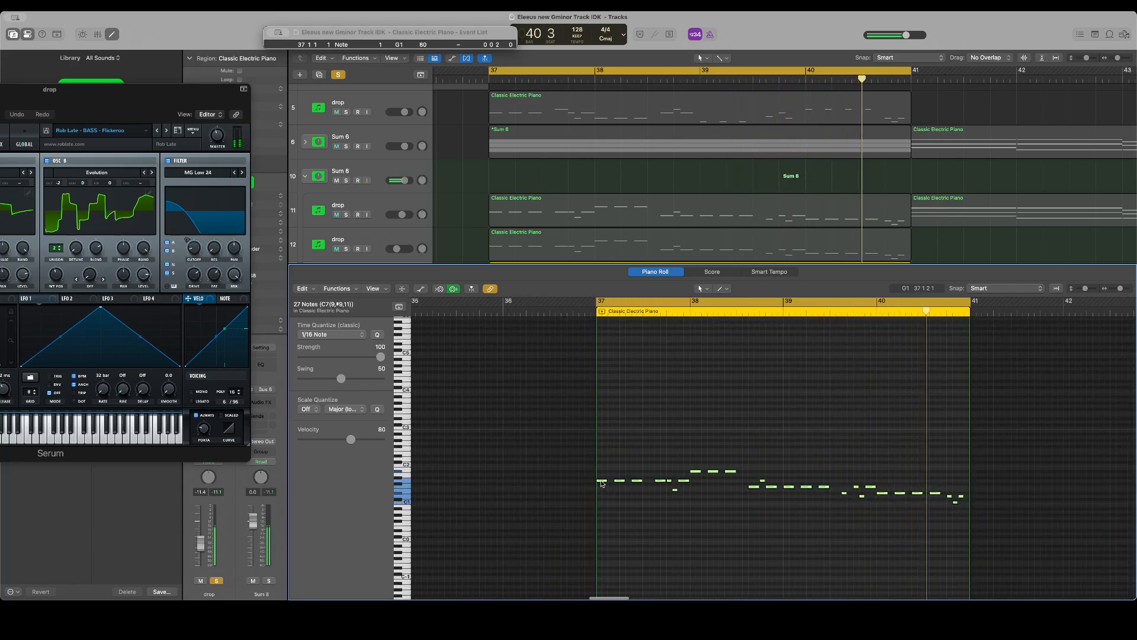
{"action": "left_click_drag", "start_coordinate": [601, 483], "coordinate": [600, 448]}
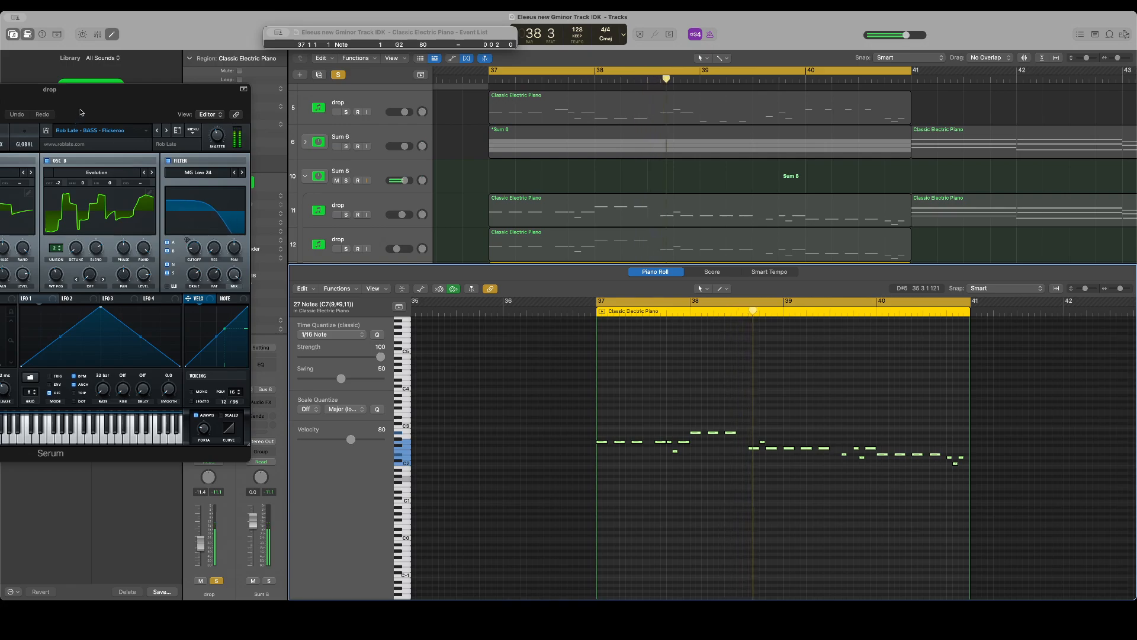
Close Serum on track 13 and adjust the low cut in the track's Channel EQ
{"action": "left_click_drag", "start_coordinate": [81, 112], "coordinate": [505, 152]}
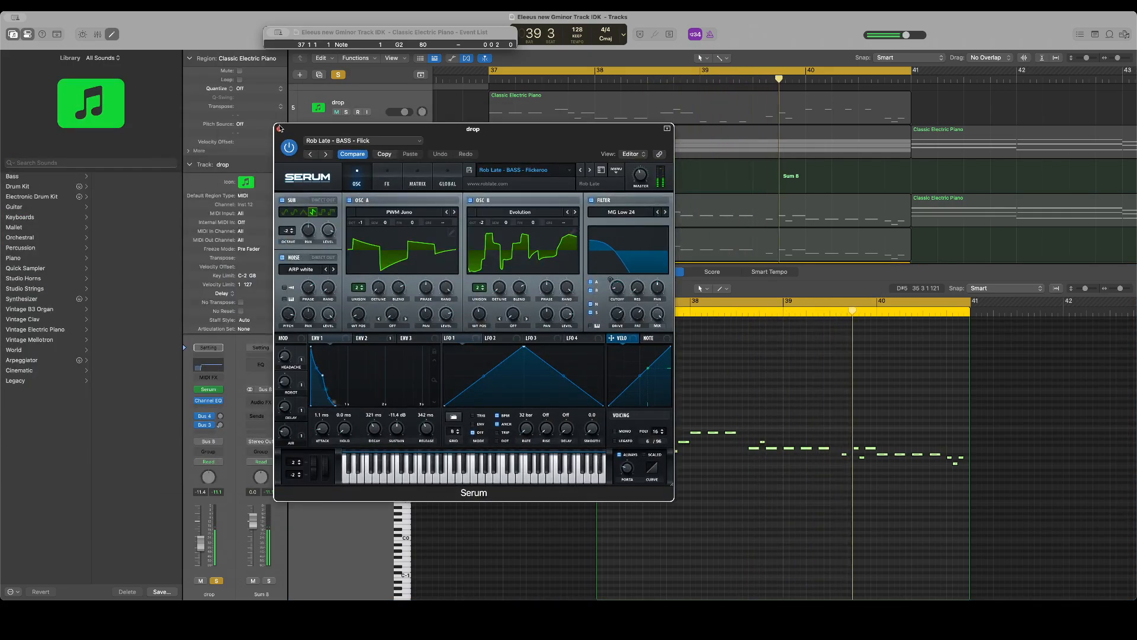
{"action": "left_click", "coordinate": [280, 129]}
{"action": "left_click", "coordinate": [209, 401]}
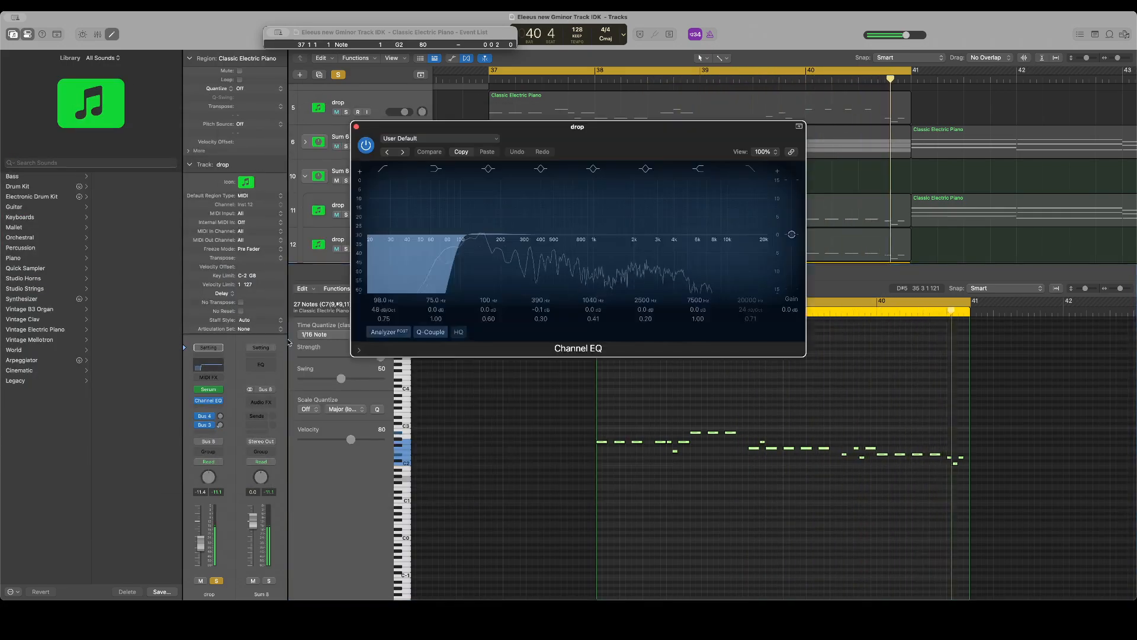
{"action": "mouse_move", "coordinate": [462, 236]}
{"action": "left_mouse_down"}
{"action": "mouse_move", "coordinate": [421, 251]}
{"action": "mouse_move", "coordinate": [498, 248]}
{"action": "mouse_move", "coordinate": [462, 248]}
{"action": "left_mouse_up"}
{"action": "left_click", "coordinate": [356, 127]}
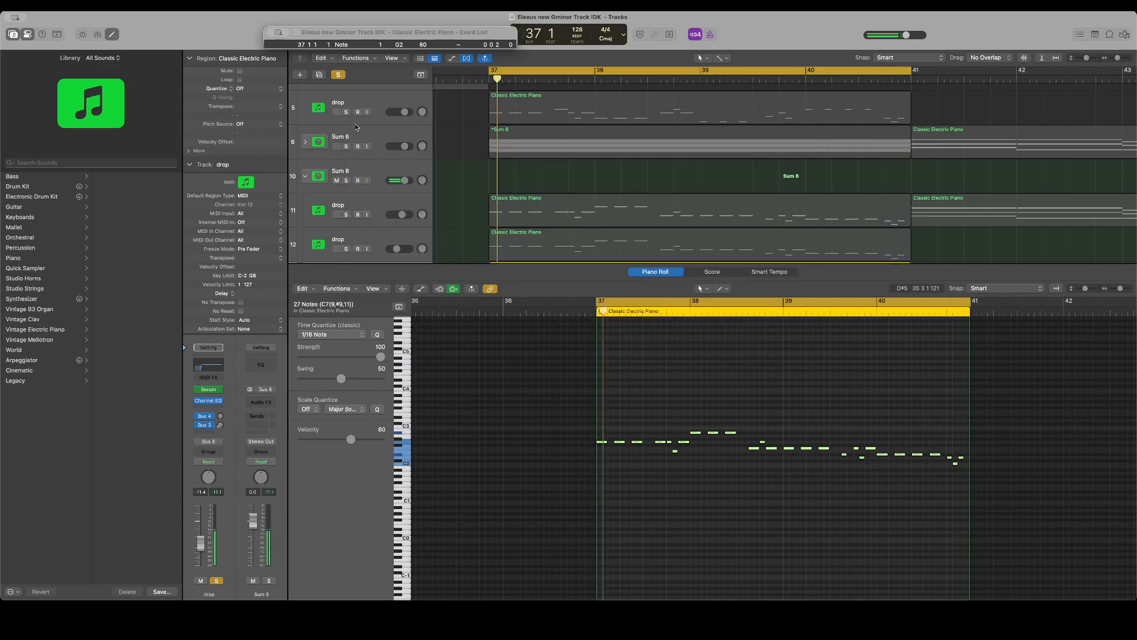
Clear all solos, shrink the Piano Roll to make room for the tracks, and collapse the Sum 8 stack
{"action": "left_click", "coordinate": [339, 74]}
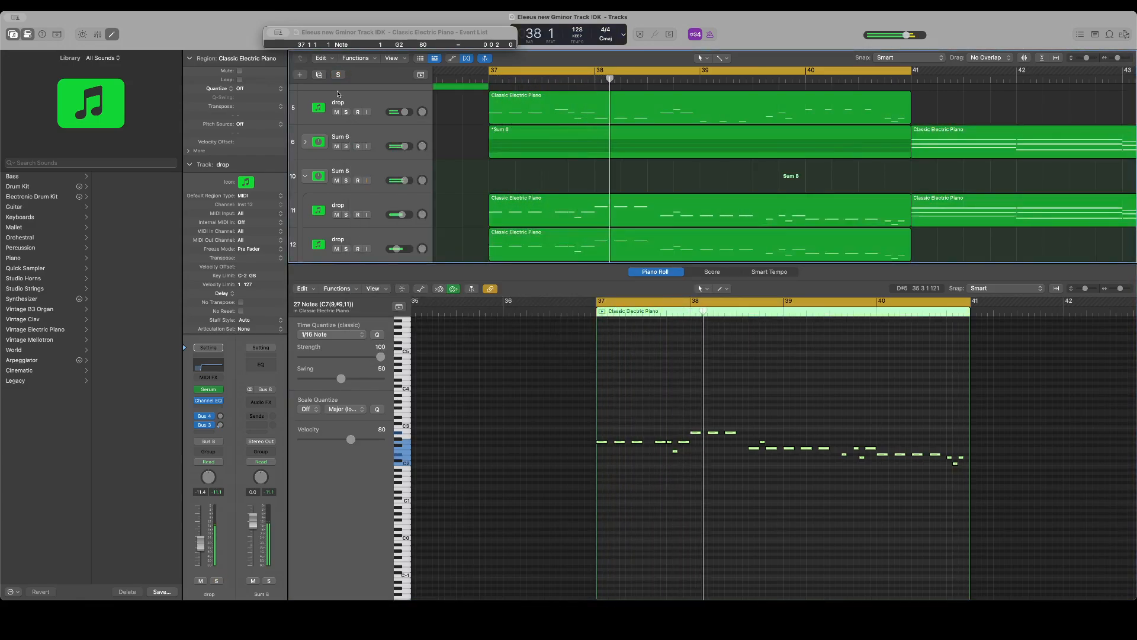
{"action": "left_click_drag", "start_coordinate": [434, 264], "coordinate": [437, 446]}
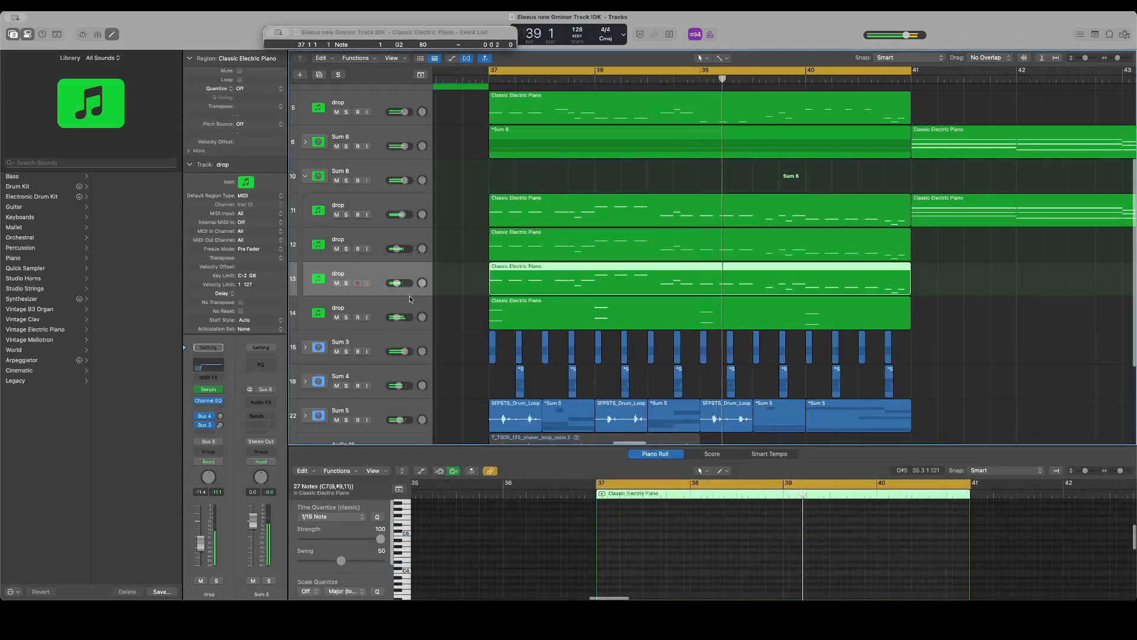
{"action": "scroll", "coordinate": [410, 299], "scroll_direction": "down", "scroll_amount": 5}
{"action": "scroll", "coordinate": [410, 298], "scroll_direction": "up", "scroll_amount": 4}
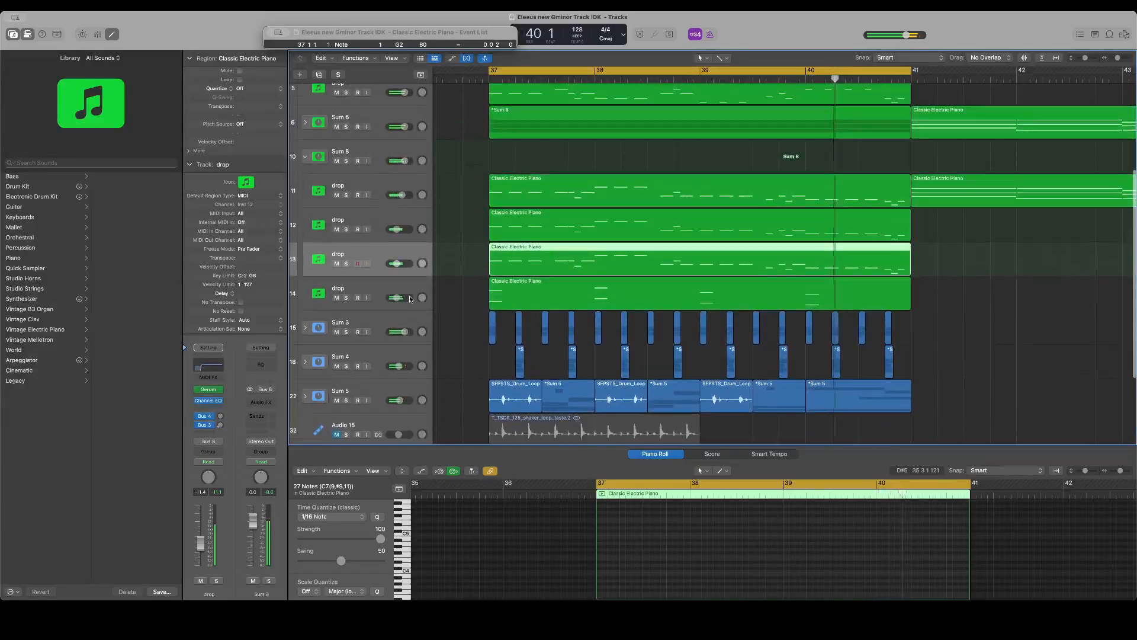
{"action": "left_click", "coordinate": [305, 156]}
{"action": "scroll", "coordinate": [365, 186], "scroll_direction": "up", "scroll_amount": 3}
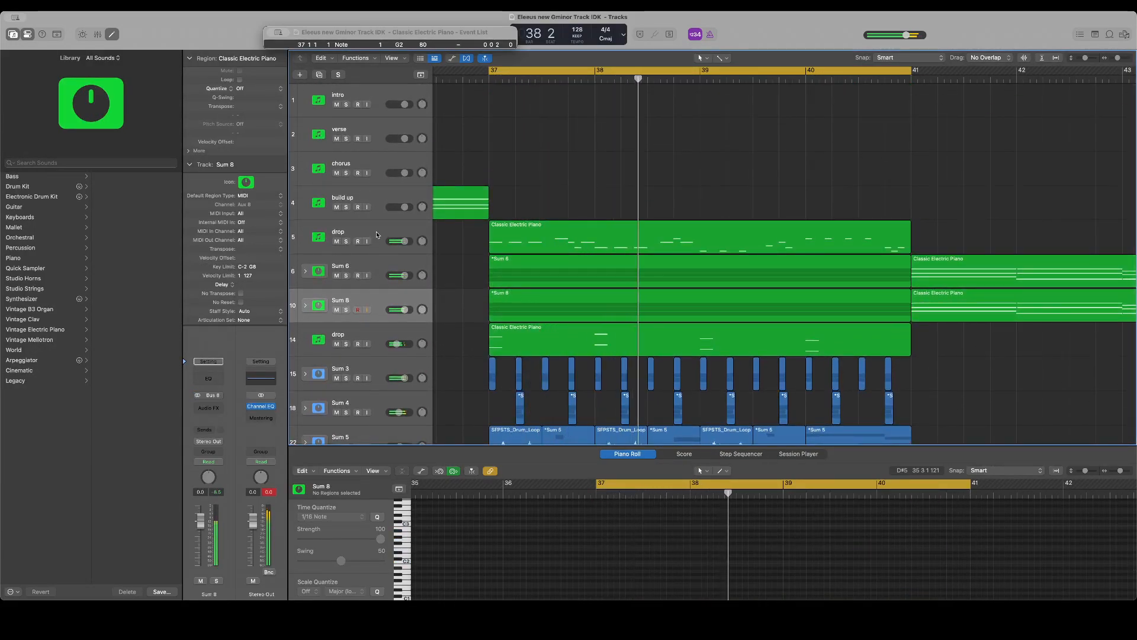
Duplicate drop track 5 with its bars 37 to 41 region onto track 6, and play both tracks soloed
{"action": "left_click", "coordinate": [376, 235]}
{"action": "key", "text": "super+d"}
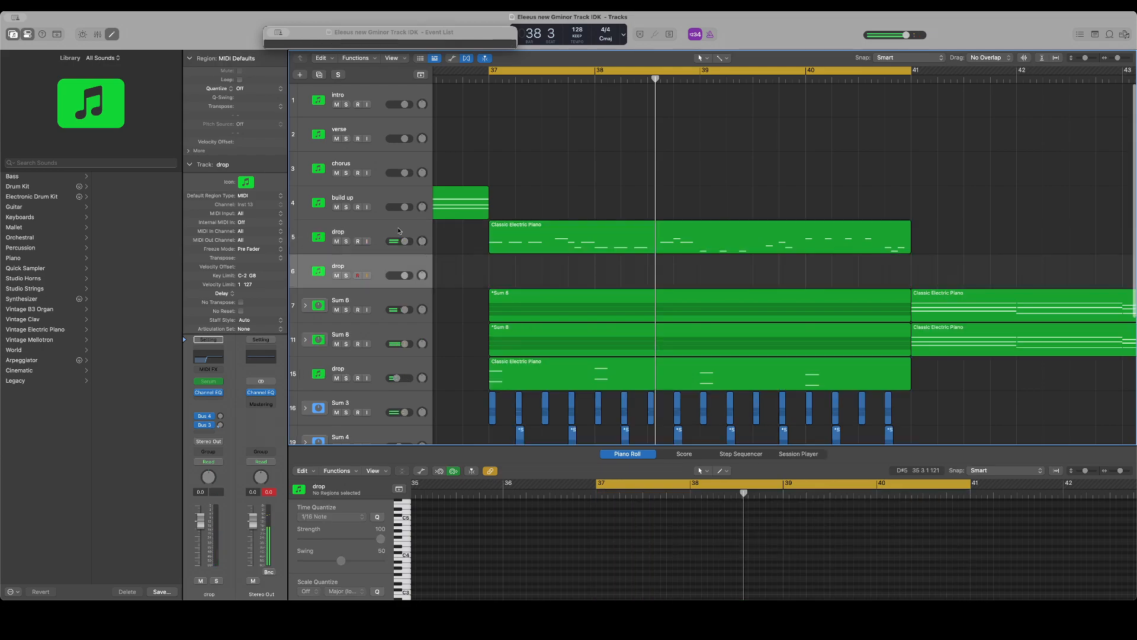
{"action": "left_click_drag", "start_coordinate": [590, 238], "coordinate": [591, 272]}
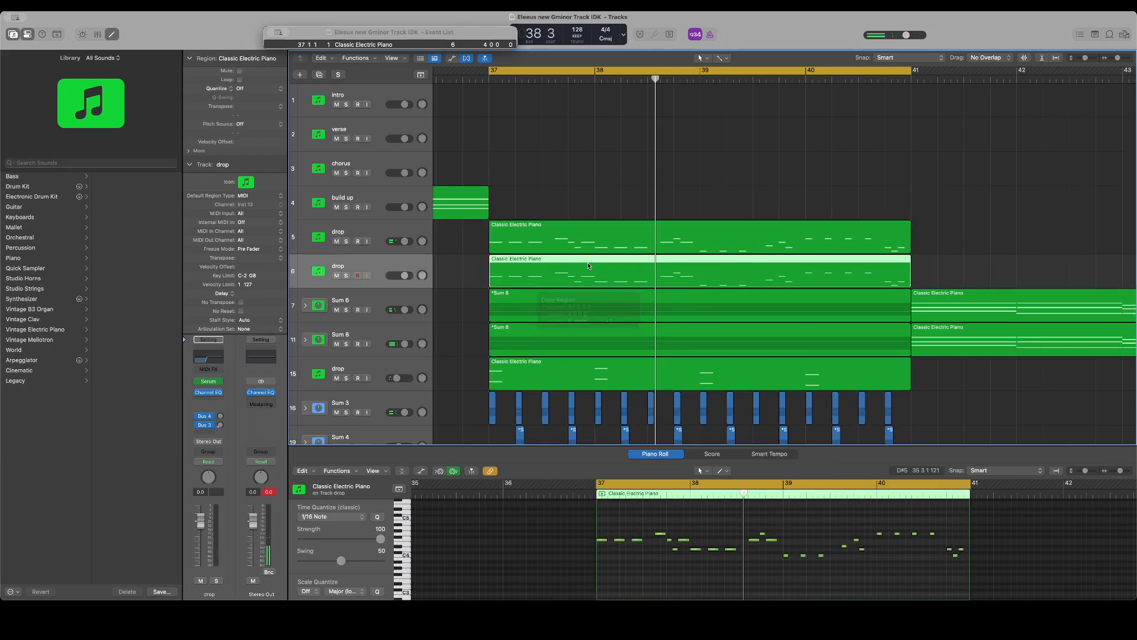
{"action": "left_click", "coordinate": [347, 276]}
{"action": "left_click", "coordinate": [346, 241]}
{"action": "key", "text": "space"}
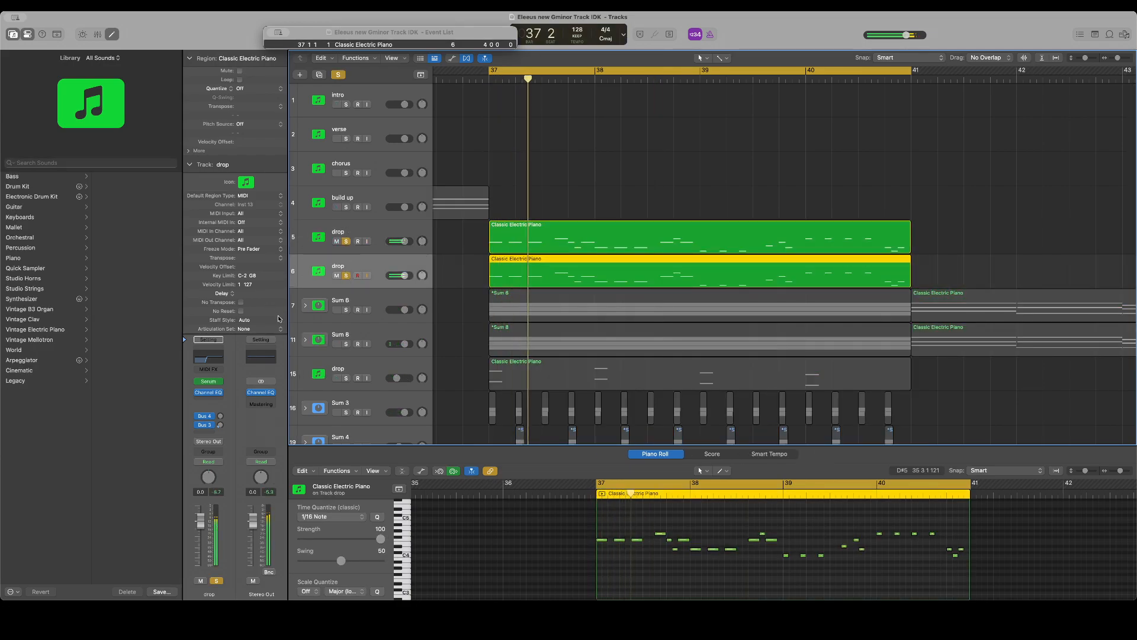
Audition presets in track 6's Serum with only that track soloed, settle on LD_popcorn [Oliver], and solo track 5 alongside it
{"action": "left_click", "coordinate": [346, 241]}
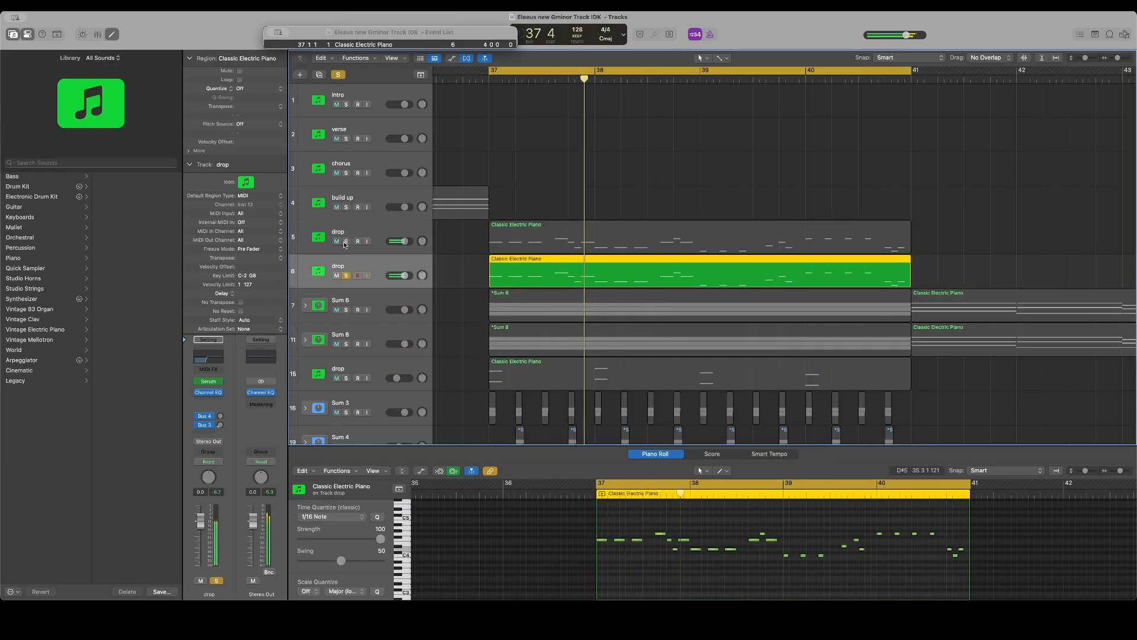
{"action": "left_click", "coordinate": [204, 382]}
{"action": "left_click", "coordinate": [666, 167]}
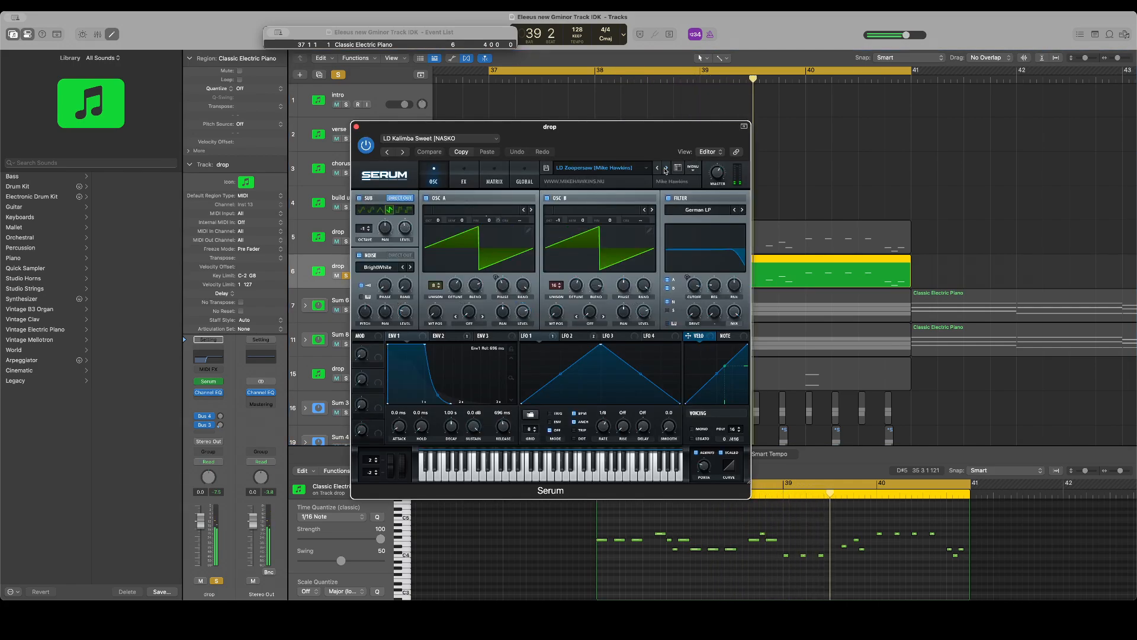
{"action": "left_click", "coordinate": [666, 168]}
{"action": "left_click", "coordinate": [666, 168]}
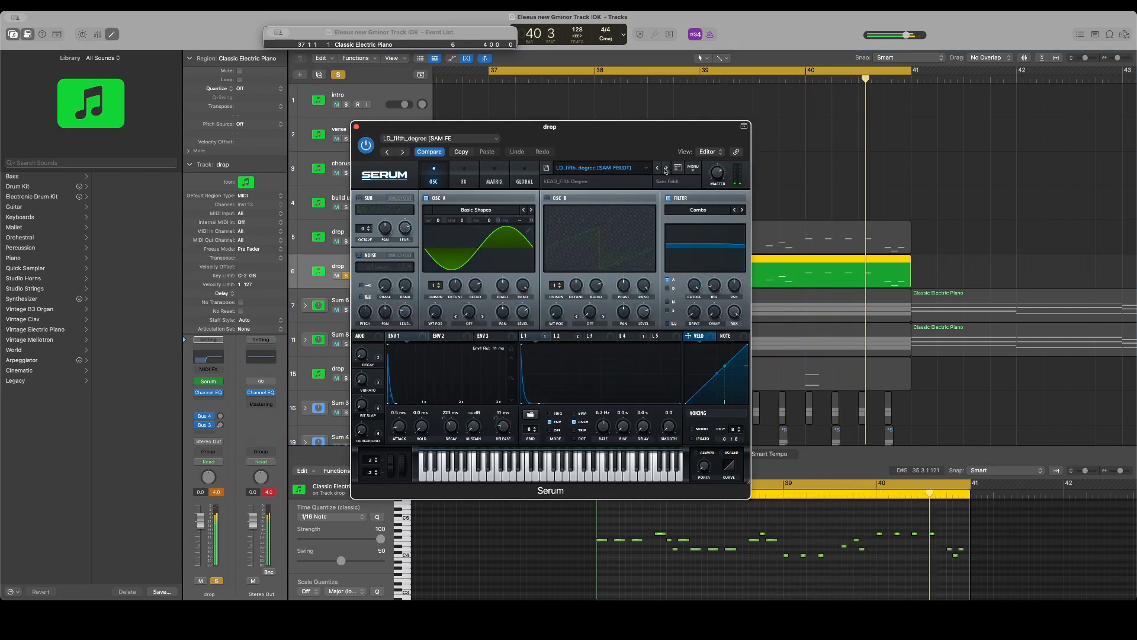
{"action": "left_click", "coordinate": [665, 168]}
{"action": "left_click", "coordinate": [665, 168]}
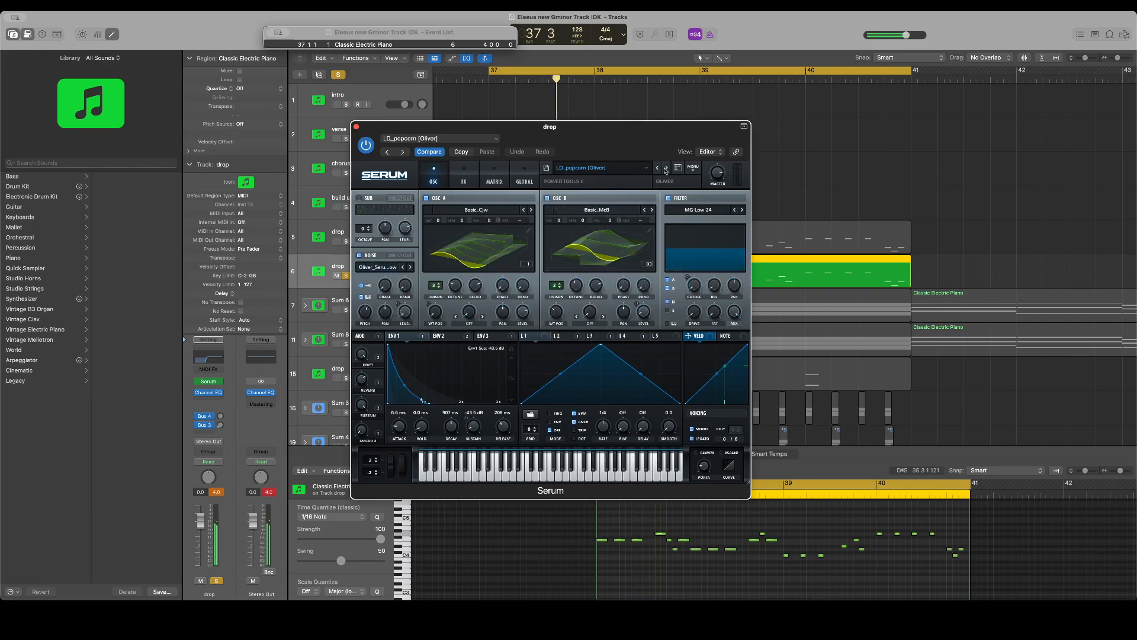
{"action": "left_click", "coordinate": [666, 167]}
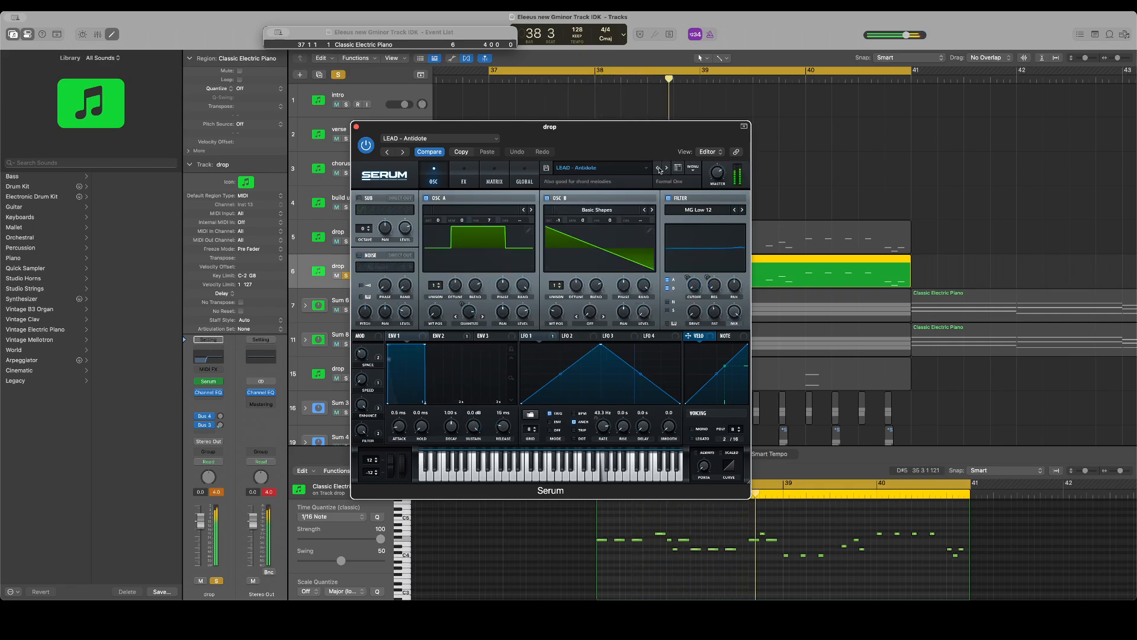
{"action": "left_click", "coordinate": [666, 167]}
{"action": "left_click", "coordinate": [348, 241]}
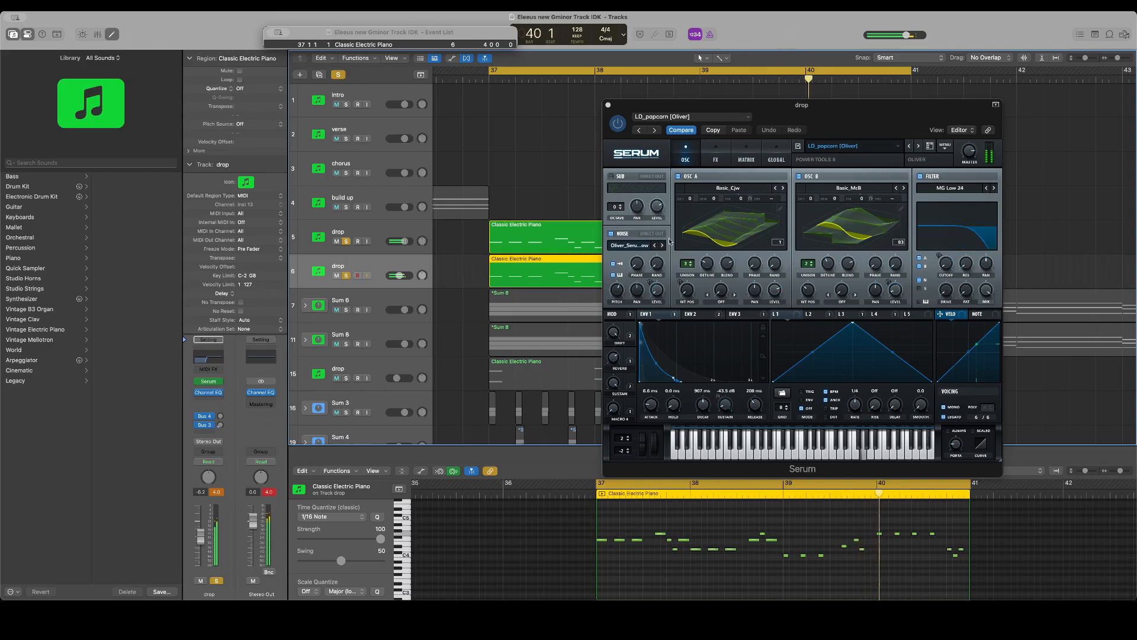
{"action": "left_click", "coordinate": [608, 105]}
Duplicate drop track 5 again with its bars 37 to 41 region, solo only the new copy, and open its Serum
{"action": "left_click", "coordinate": [375, 232]}
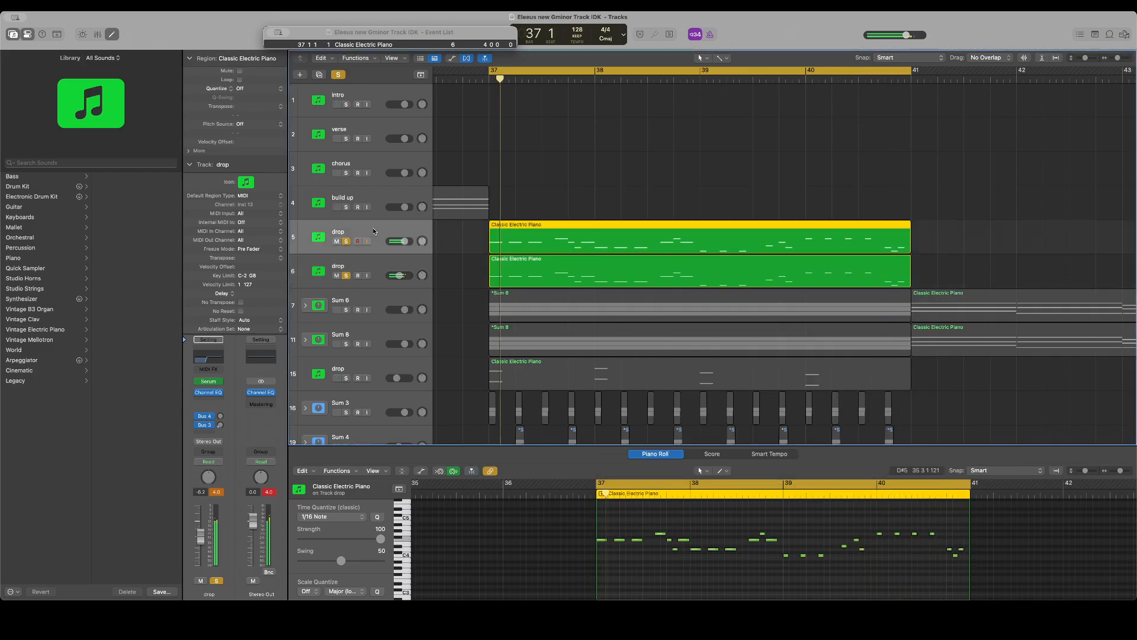
{"action": "key", "text": "super+d"}
{"action": "left_click_drag", "start_coordinate": [575, 238], "coordinate": [575, 272]}
{"action": "left_click", "coordinate": [346, 241]}
{"action": "left_click", "coordinate": [346, 309]}
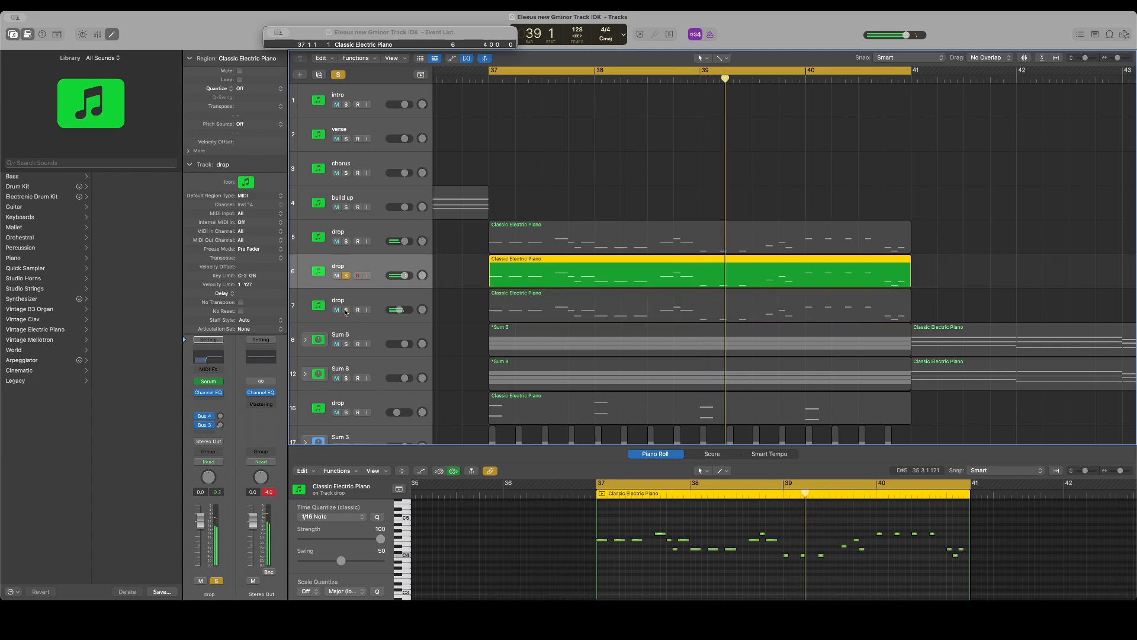
{"action": "left_click", "coordinate": [209, 381]}
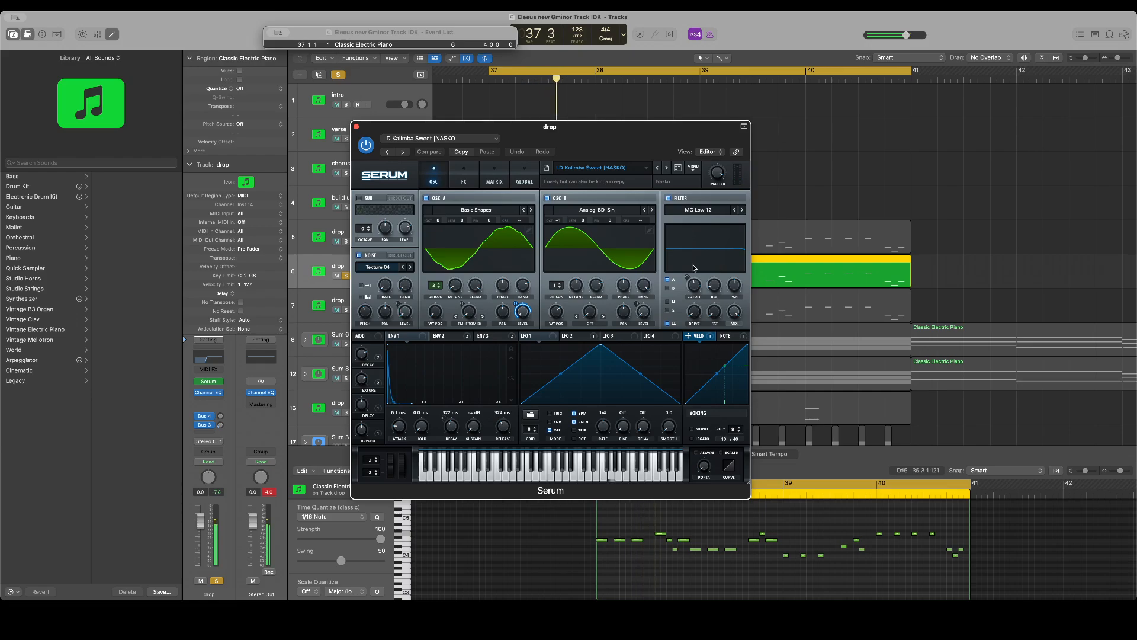
Try the SYN Glossy preset on track 6 with Delay and Reverb off and both oscillators' octave set to -1
{"action": "left_click", "coordinate": [695, 269]}
{"action": "left_click", "coordinate": [466, 178]}
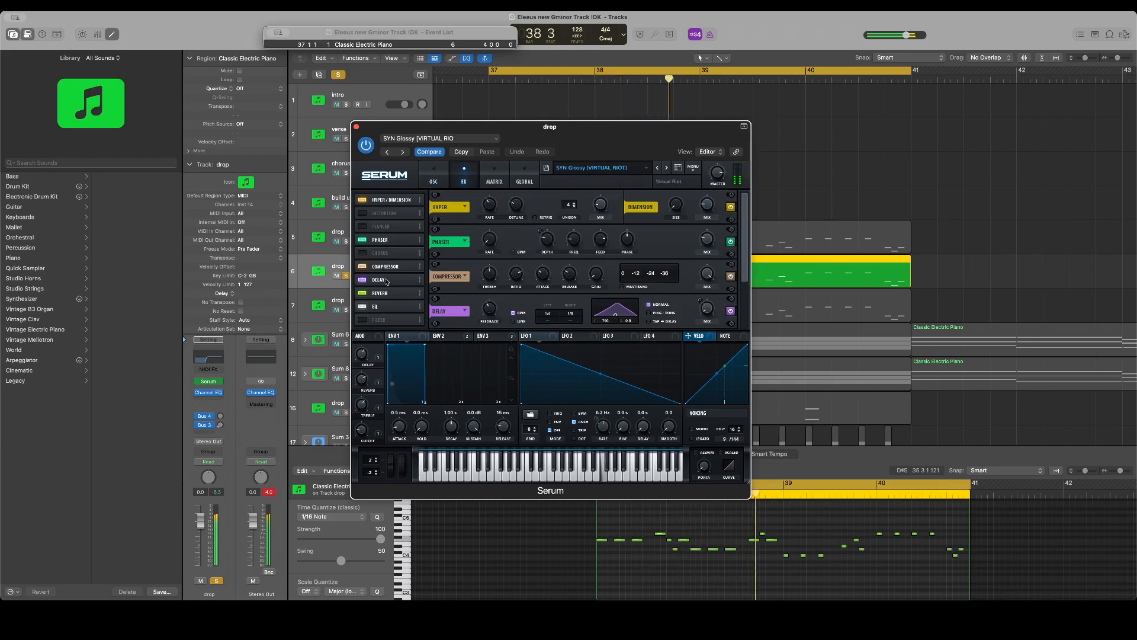
{"action": "left_click", "coordinate": [362, 279]}
{"action": "left_click", "coordinate": [362, 294]}
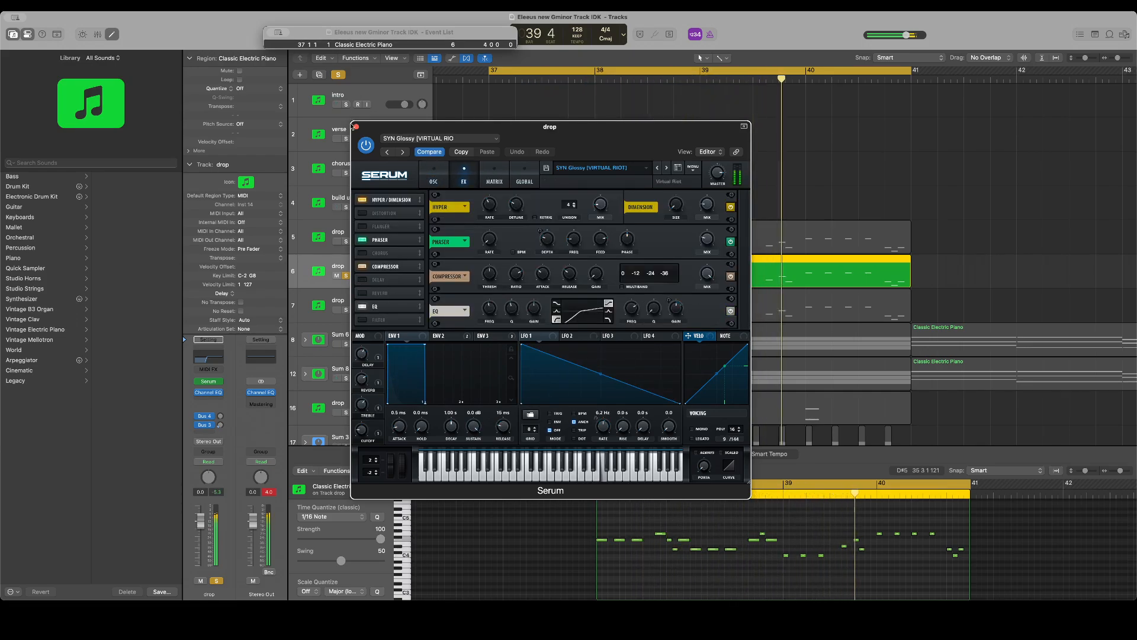
{"action": "left_click", "coordinate": [433, 178]}
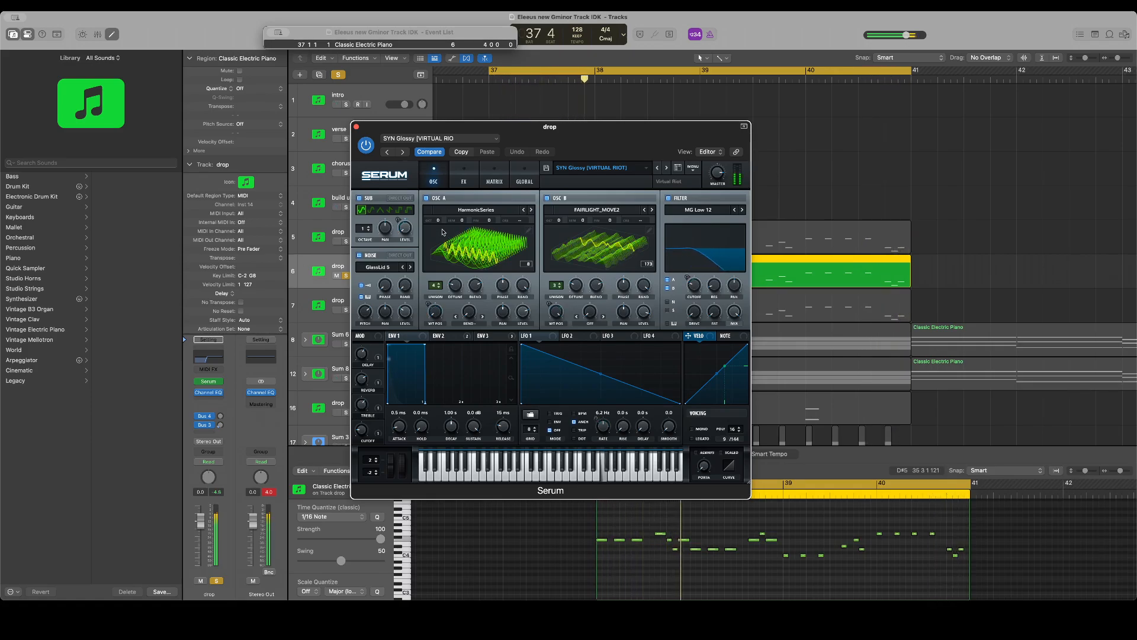
{"action": "left_click_drag", "start_coordinate": [441, 224], "coordinate": [444, 245]}
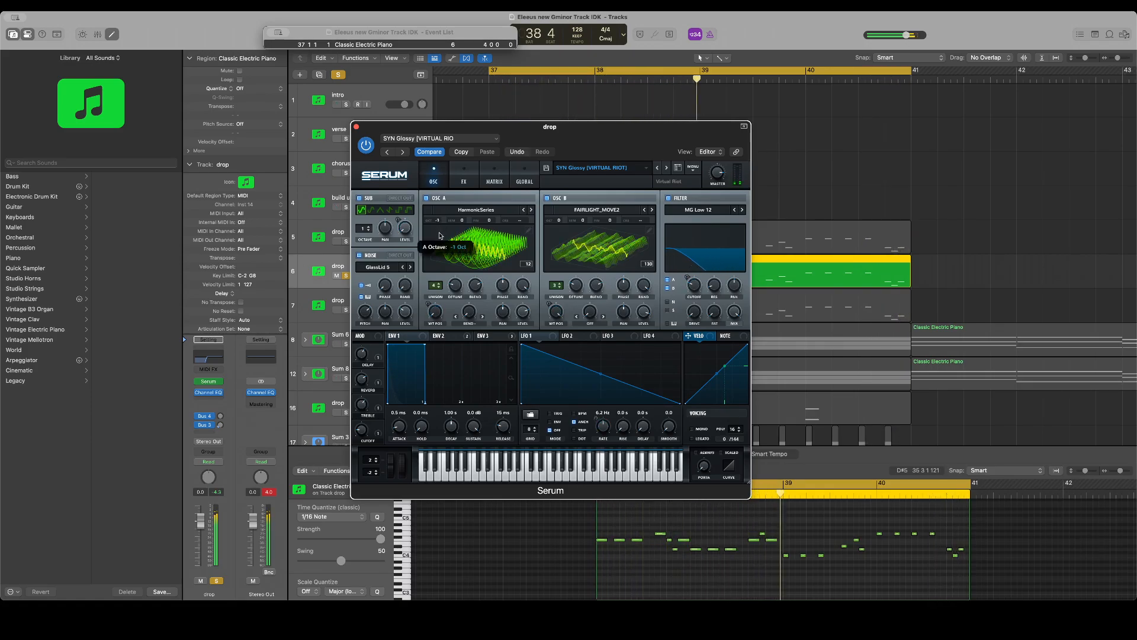
{"action": "left_click_drag", "start_coordinate": [559, 222], "coordinate": [563, 245]}
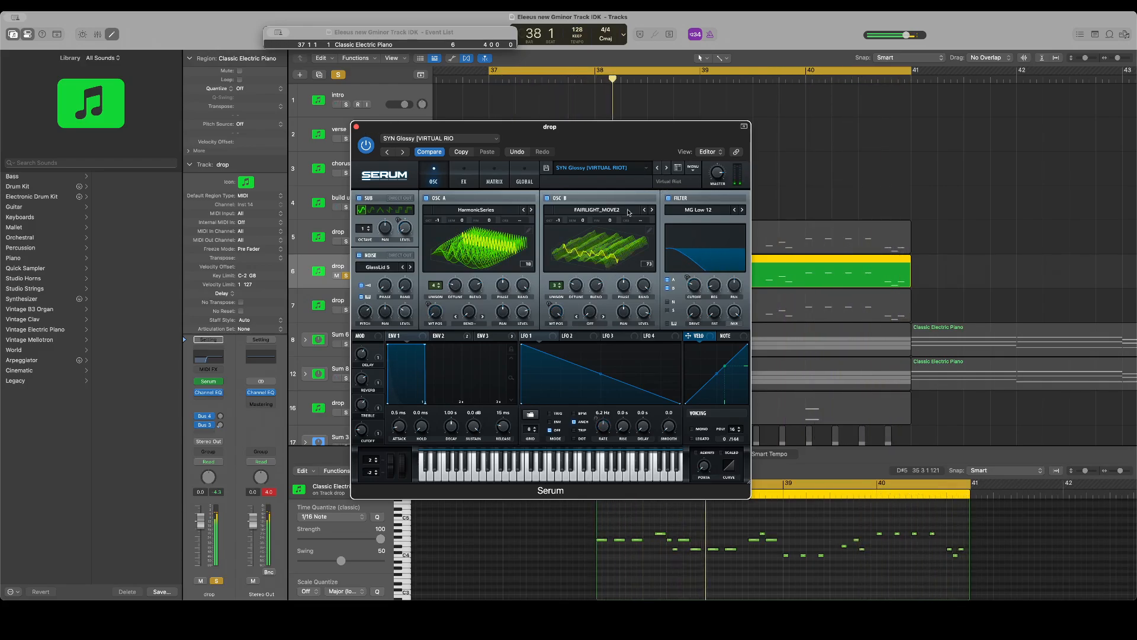
Switch track 6's Serum to SYN Raindrops, set oscillator A's octave to 0, and turn off Reverb and Delay
{"action": "left_click", "coordinate": [665, 167]}
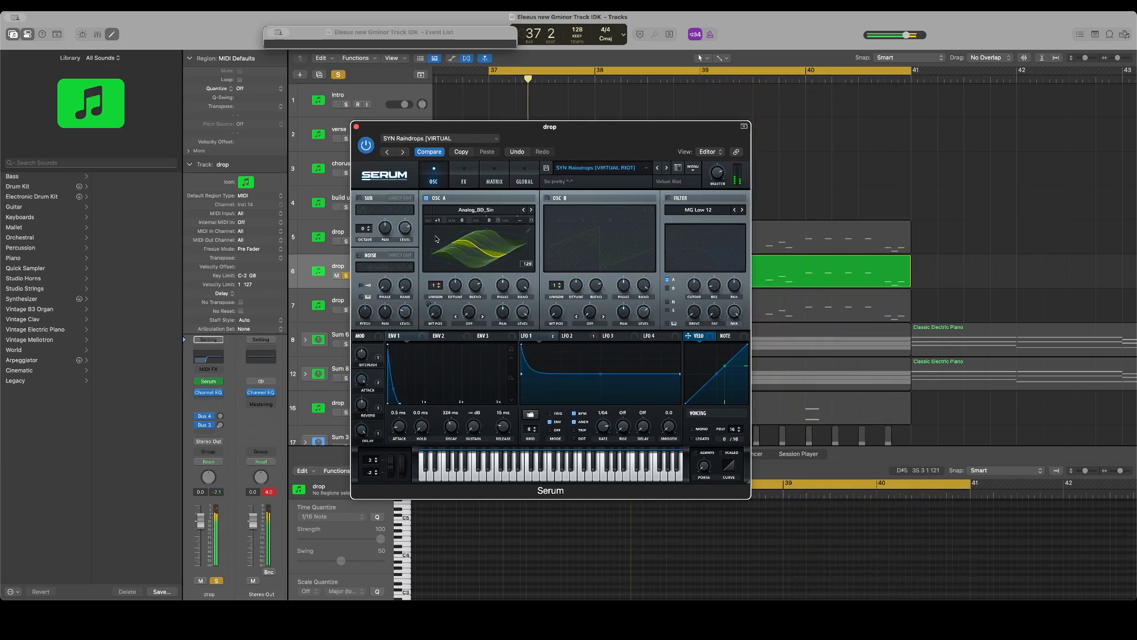
{"action": "left_click_drag", "start_coordinate": [439, 224], "coordinate": [439, 235]}
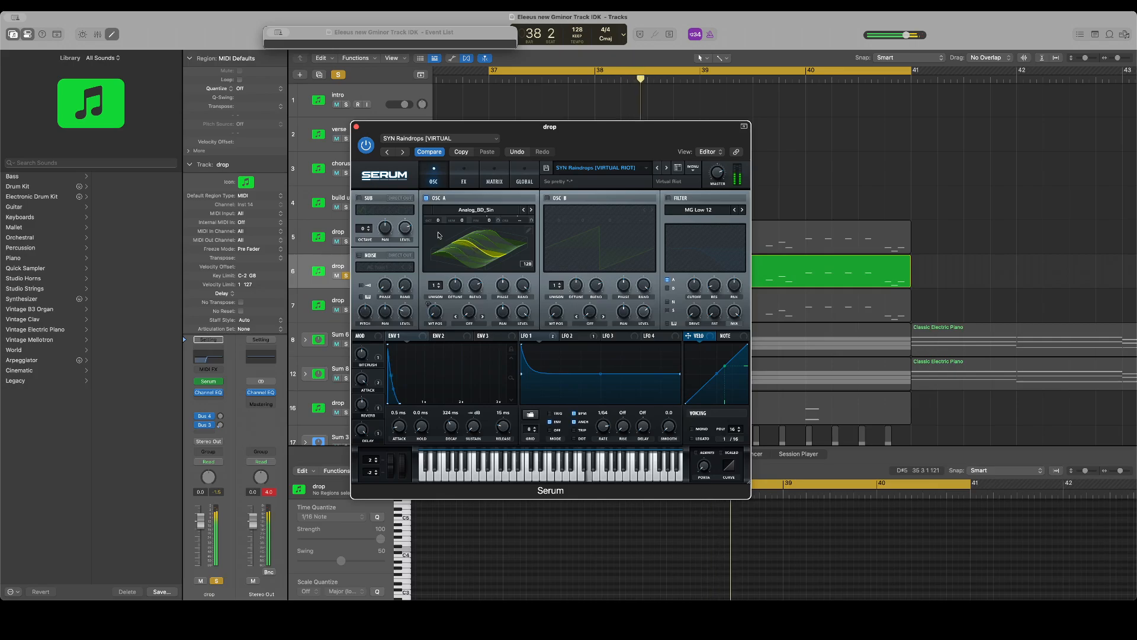
{"action": "left_click", "coordinate": [464, 177]}
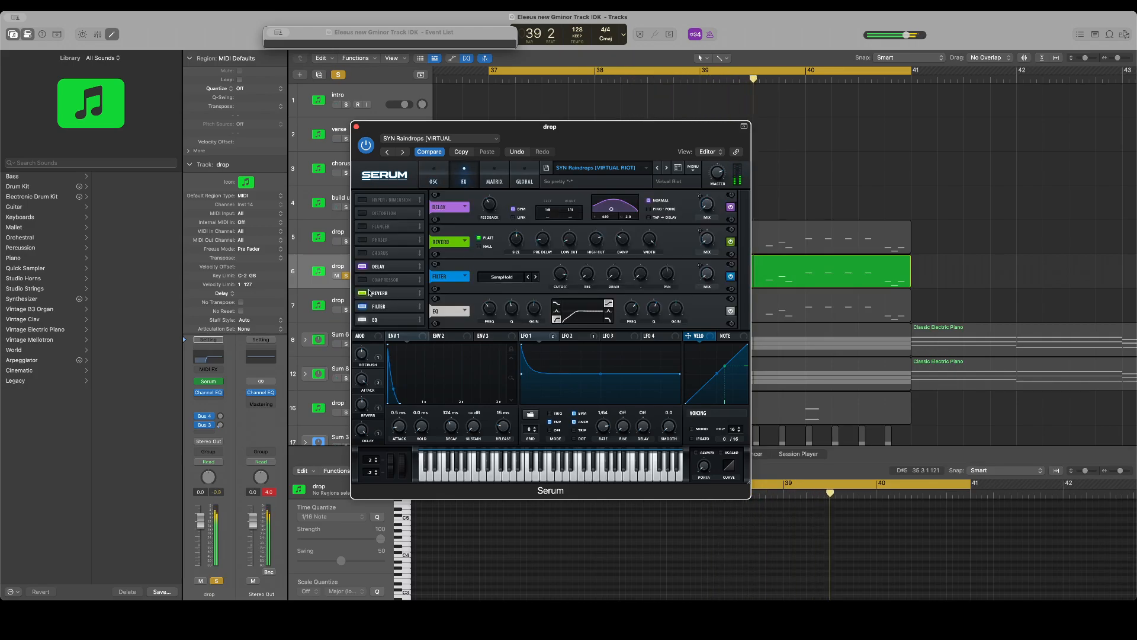
{"action": "left_click", "coordinate": [369, 293]}
{"action": "left_click", "coordinate": [366, 266]}
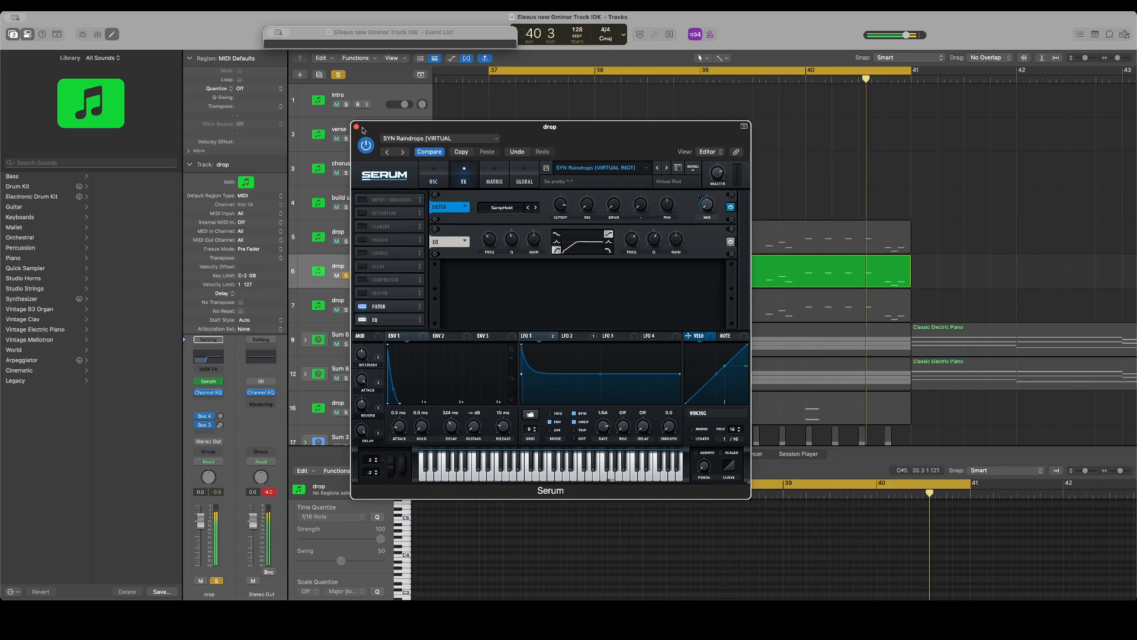
{"action": "left_click", "coordinate": [357, 127]}
Group drop tracks 5 to 7 into a track stack
{"action": "left_click", "coordinate": [374, 234]}
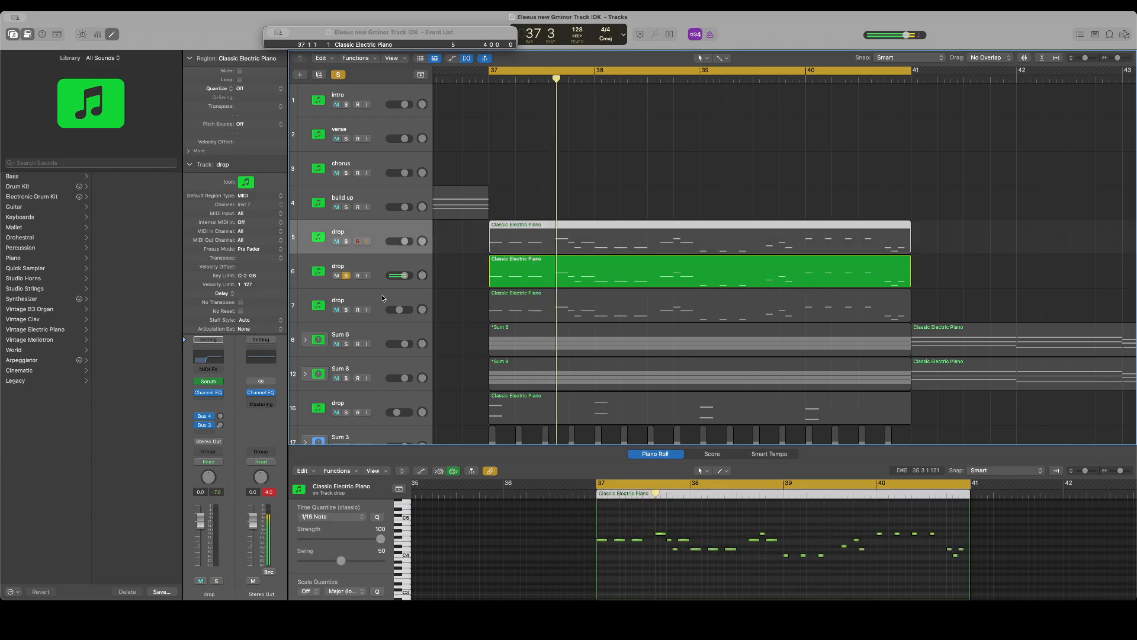
{"action": "left_click", "coordinate": [382, 298], "text": "shift"}
{"action": "right_click", "coordinate": [377, 238]}
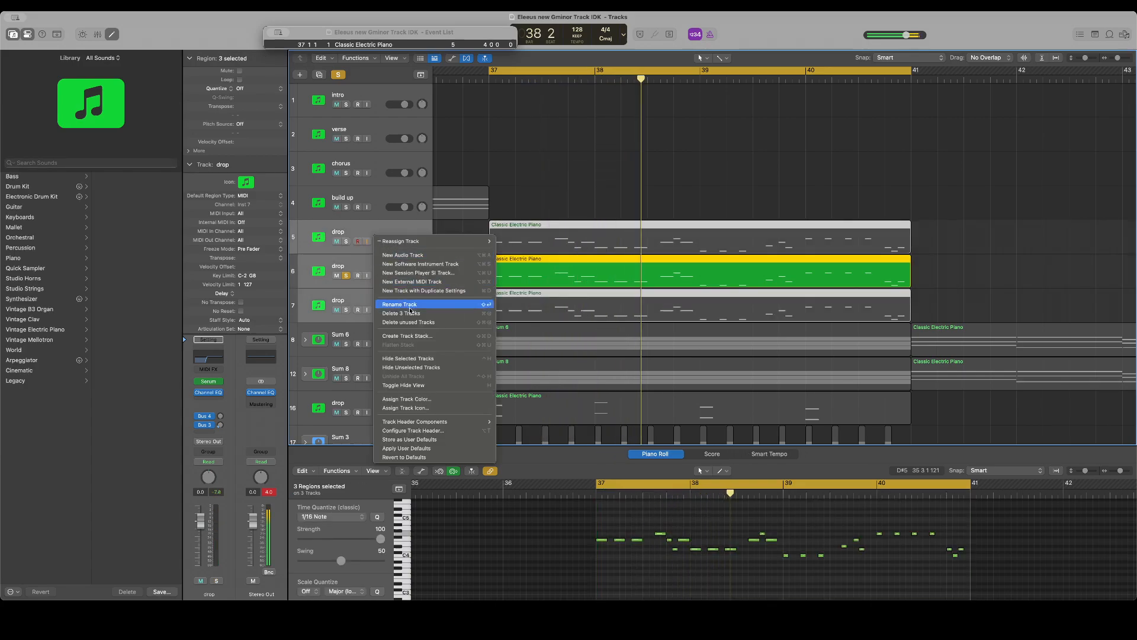
{"action": "left_click", "coordinate": [411, 339]}
{"action": "left_click", "coordinate": [640, 346]}
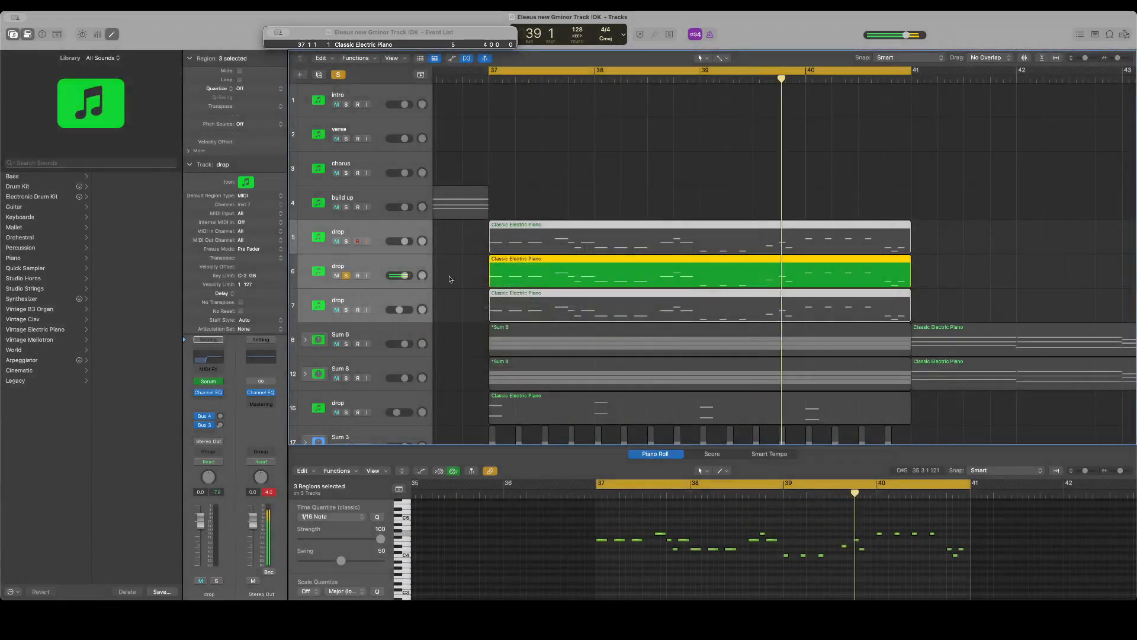
Turn off solo on the drop tracks in Sum 9 and lower track 7's volume to about -9 dB
{"action": "left_click", "coordinate": [346, 275]}
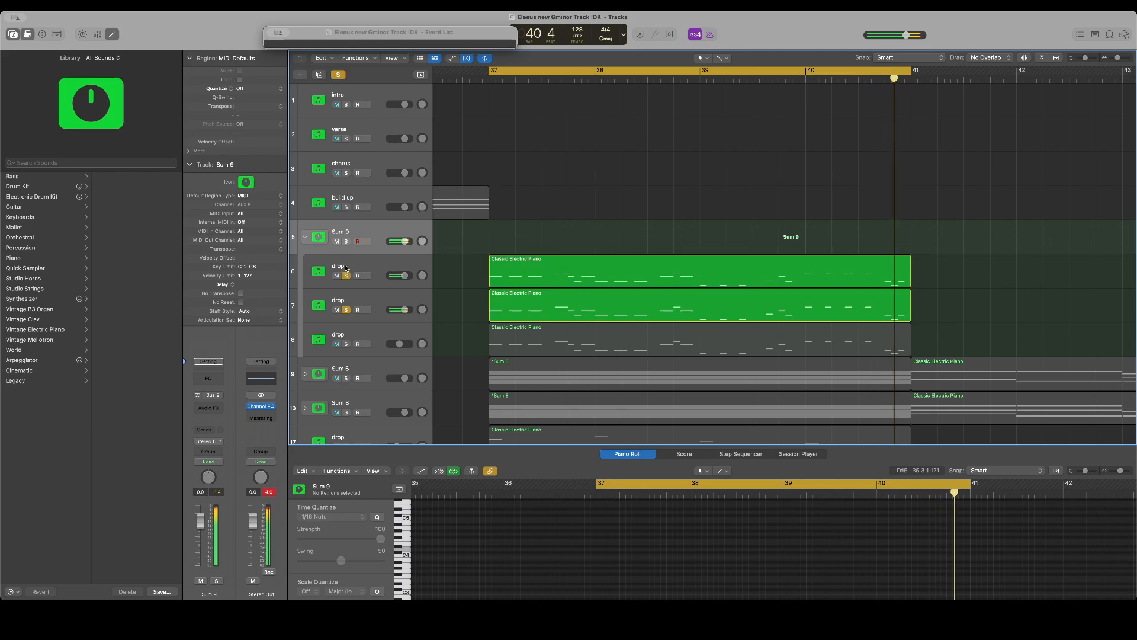
{"action": "left_click_drag", "start_coordinate": [346, 309], "coordinate": [346, 275]}
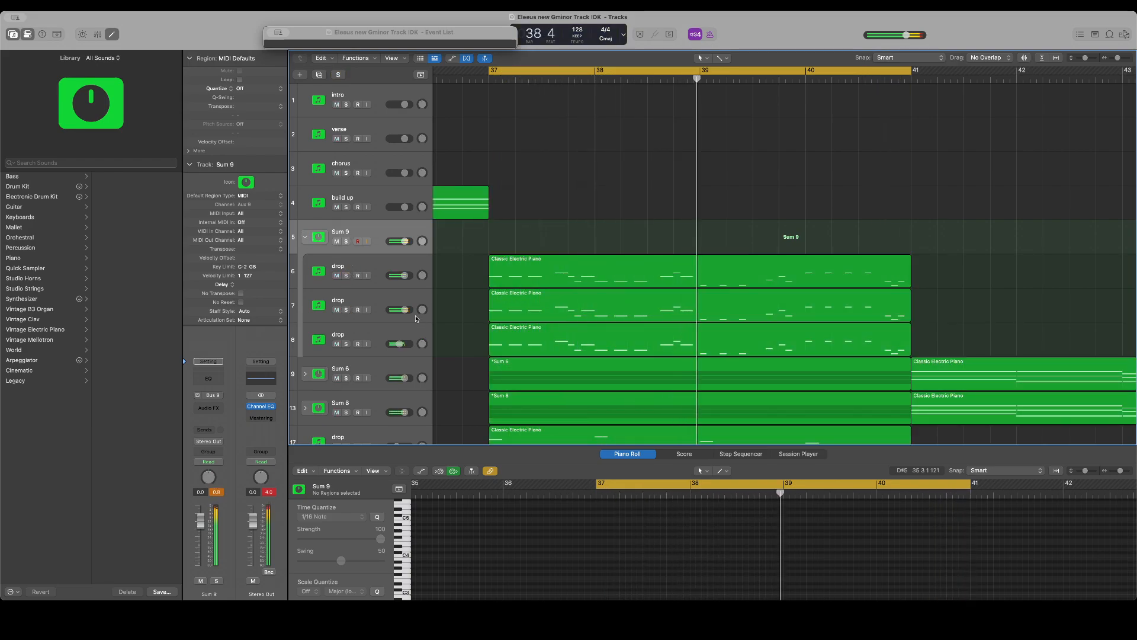
{"action": "left_click_drag", "start_coordinate": [404, 310], "coordinate": [402, 310]}
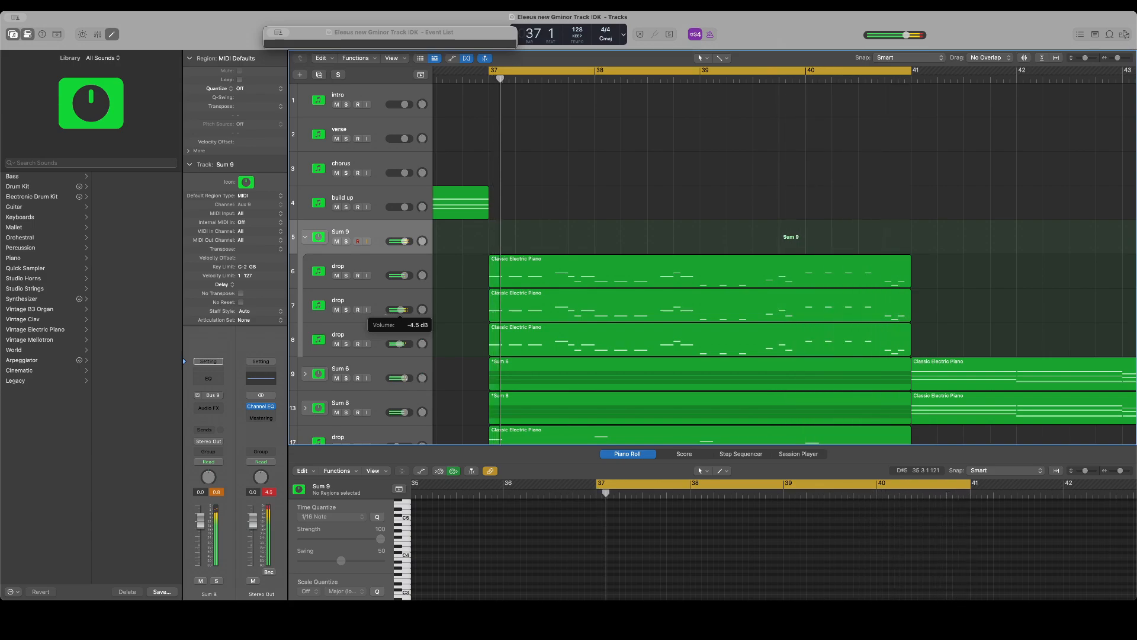
Lower the Sum 9 stack to -2.9 dB in the mixer, with the stack collapsed and the mixer area shortened
{"action": "left_click", "coordinate": [96, 35]}
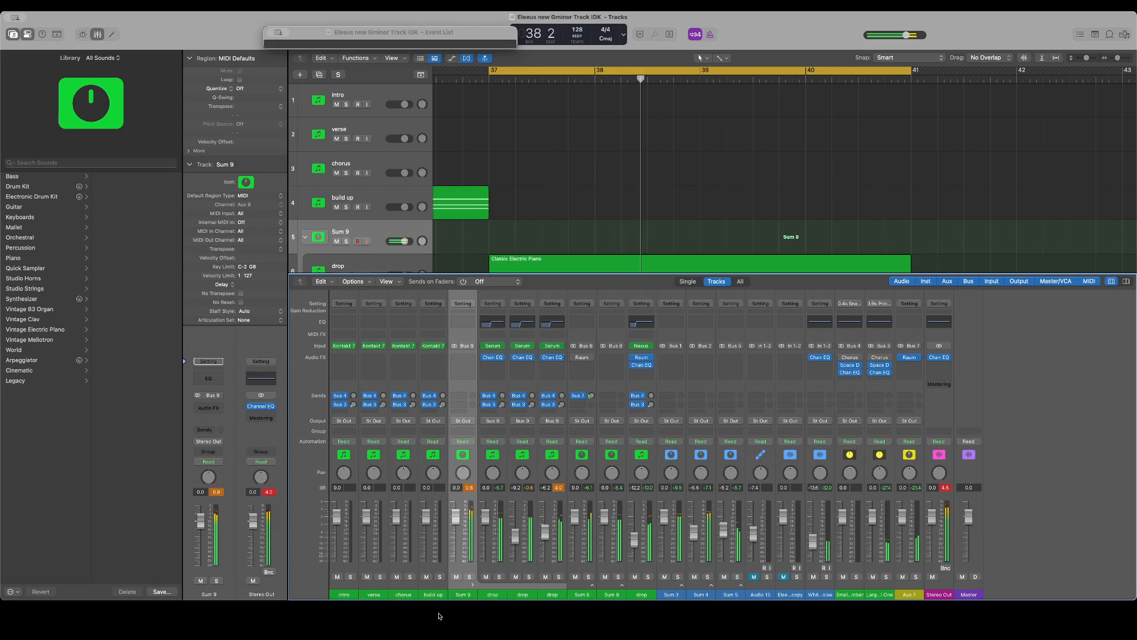
{"action": "left_click", "coordinate": [473, 586]}
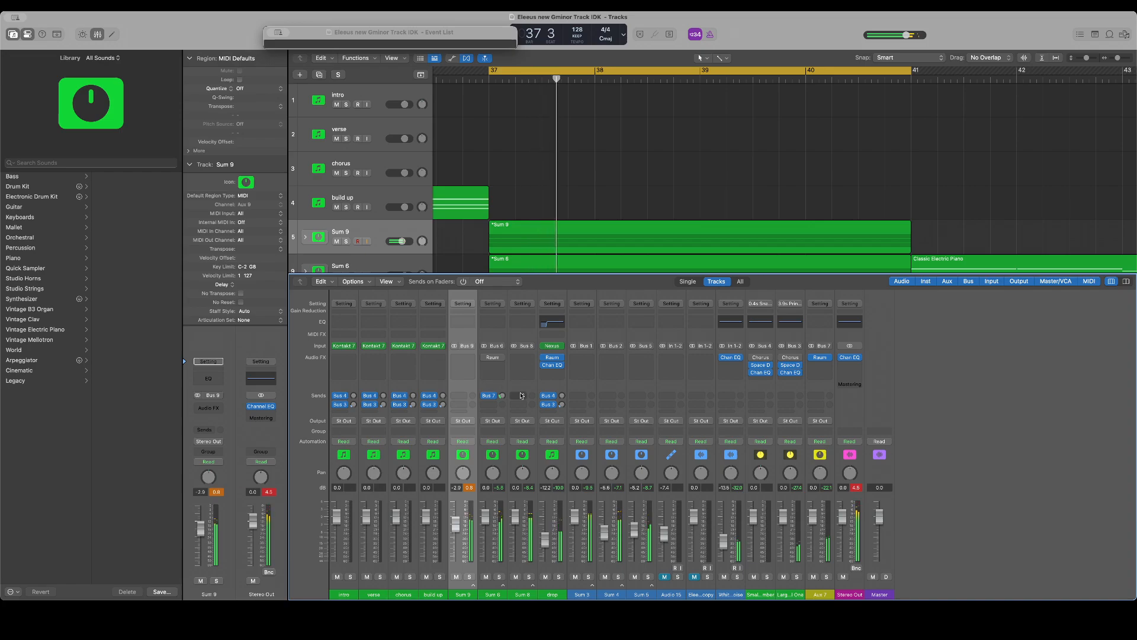
{"action": "left_click_drag", "start_coordinate": [572, 275], "coordinate": [566, 483]}
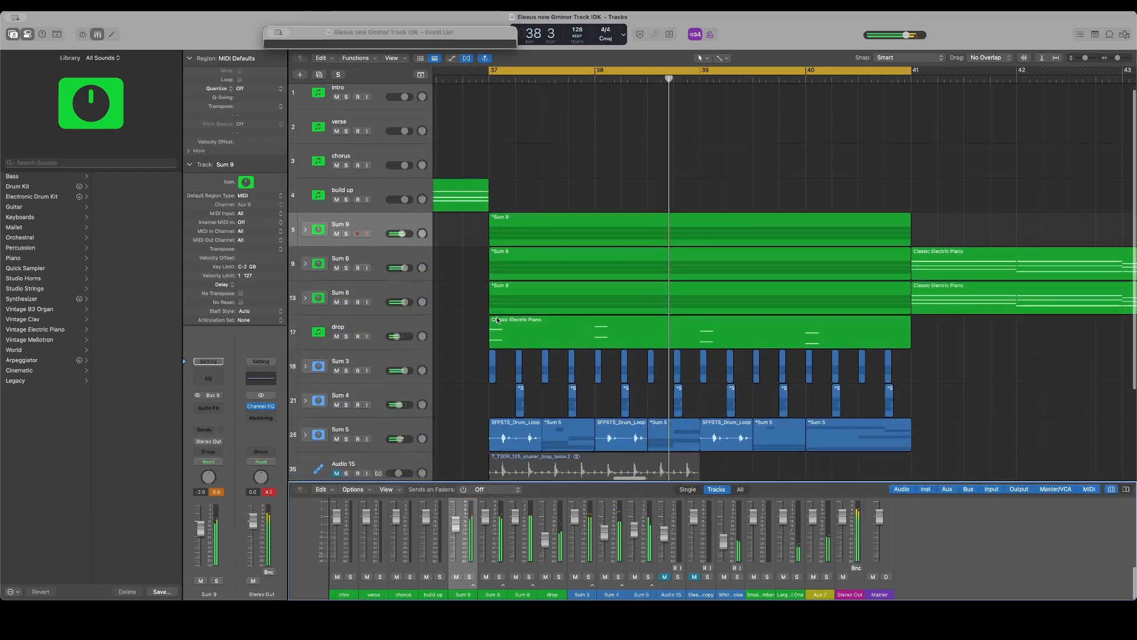
Move the White_Noise track into the Sum 5 stack and reorder Audio 14 above it
{"action": "scroll", "coordinate": [496, 320], "scroll_direction": "down", "scroll_amount": 5}
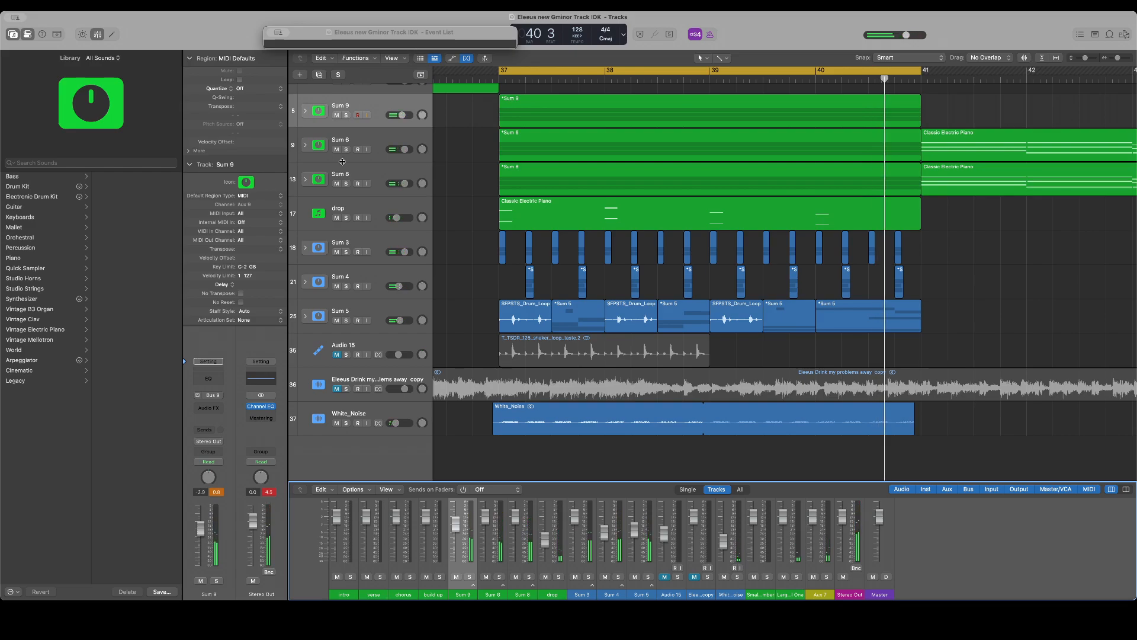
{"action": "left_click_drag", "start_coordinate": [400, 416], "coordinate": [317, 320]}
{"action": "left_click", "coordinate": [305, 318]}
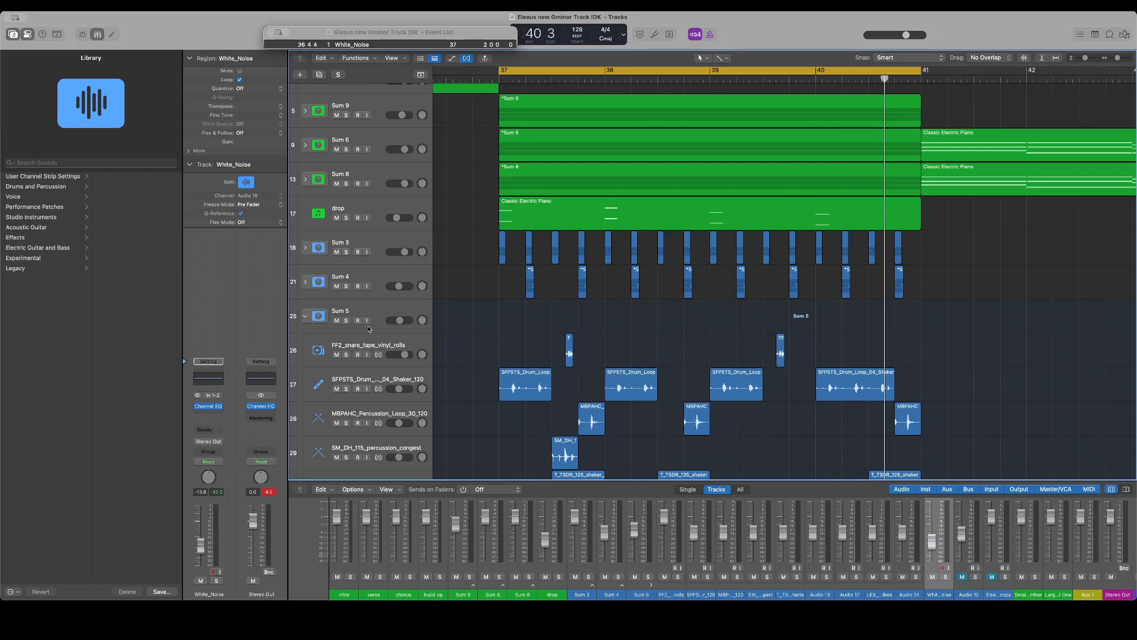
{"action": "scroll", "coordinate": [369, 329], "scroll_direction": "down", "scroll_amount": 8}
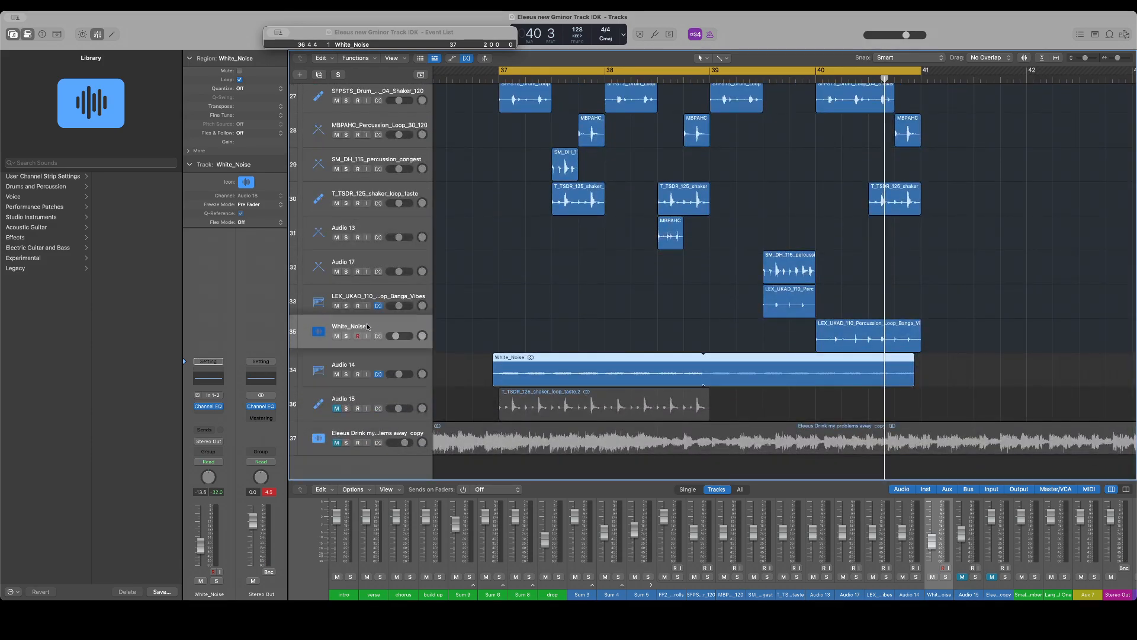
{"action": "left_click_drag", "start_coordinate": [367, 326], "coordinate": [370, 321]}
{"action": "left_click_drag", "start_coordinate": [379, 371], "coordinate": [395, 338]}
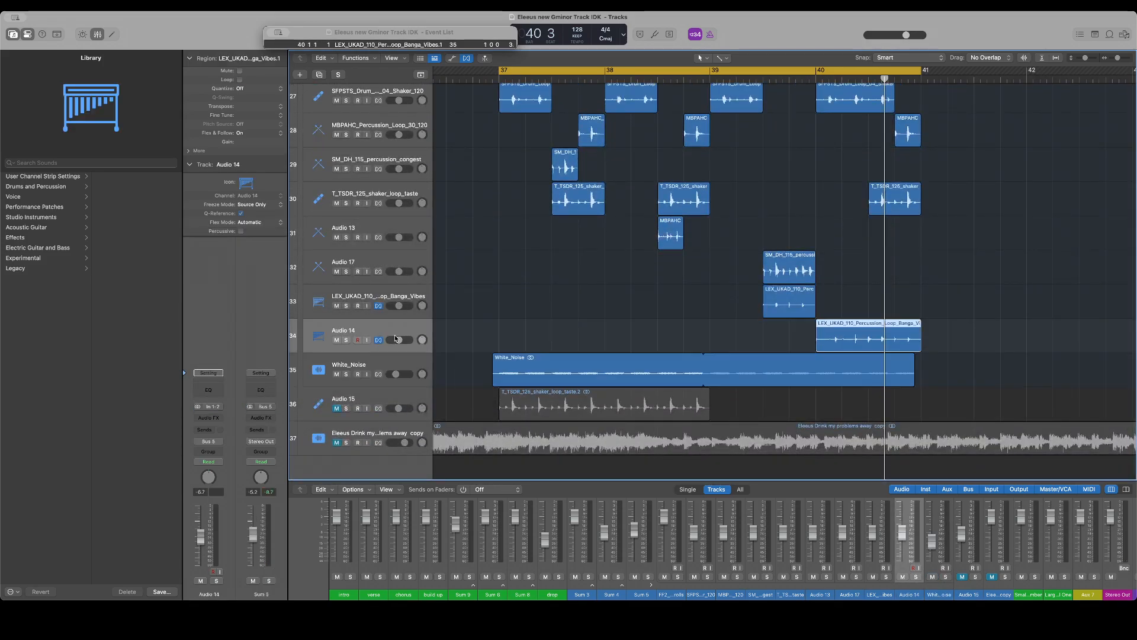
Hide the mixer to give the track area its full height
{"action": "scroll", "coordinate": [452, 357], "scroll_direction": "up", "scroll_amount": 6}
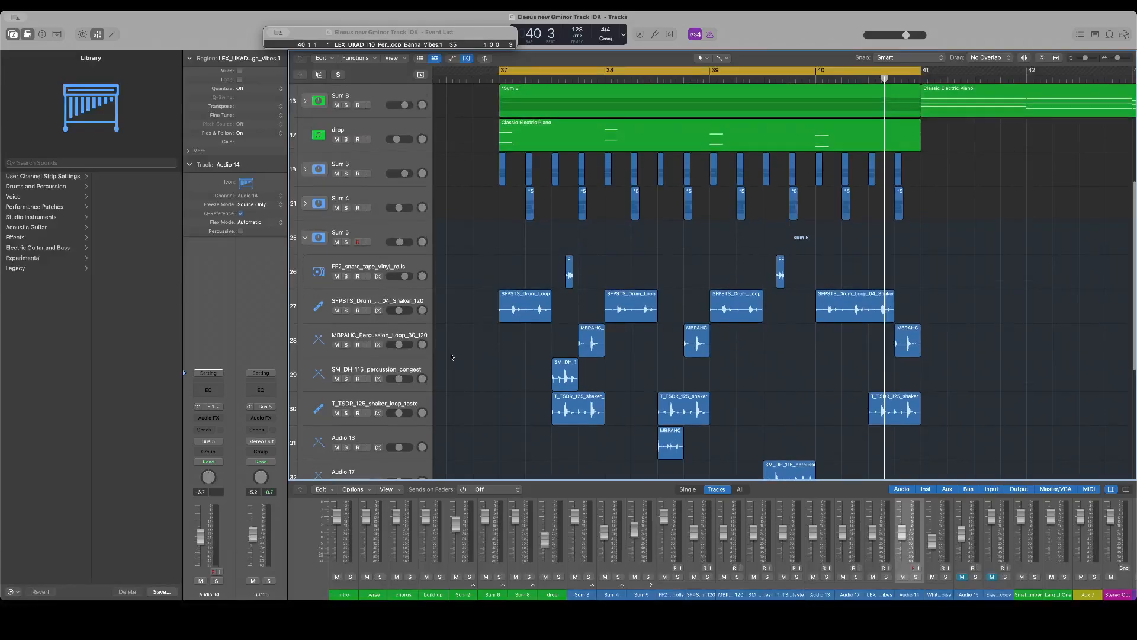
{"action": "scroll", "coordinate": [386, 332], "scroll_direction": "up", "scroll_amount": 5}
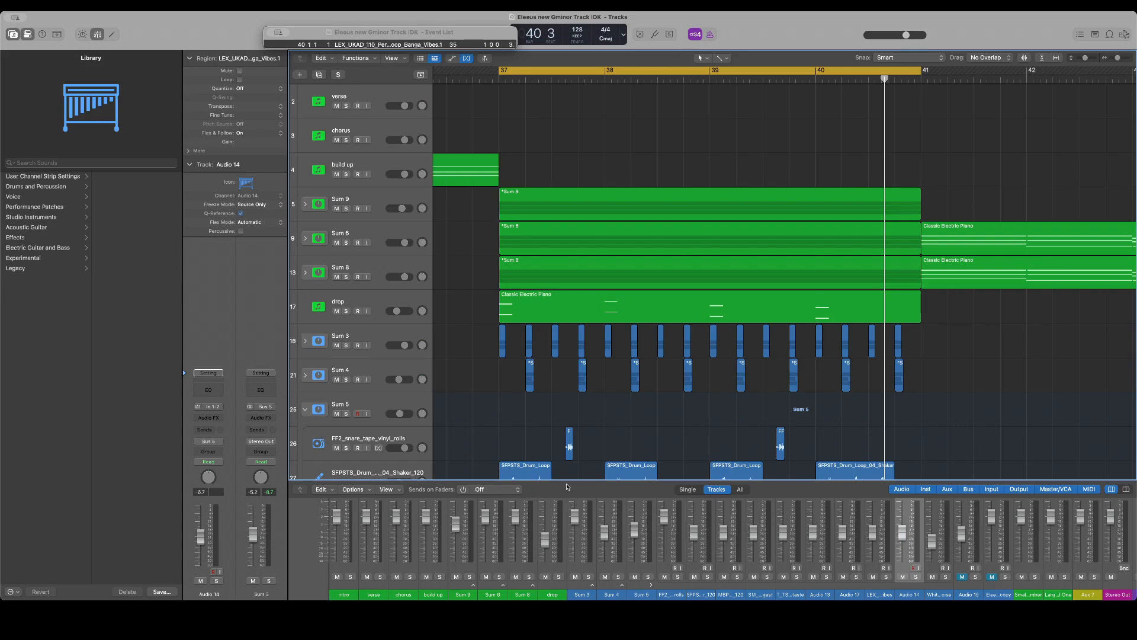
{"action": "key", "text": "x"}
{"action": "scroll", "coordinate": [538, 458], "scroll_direction": "down", "scroll_amount": 8}
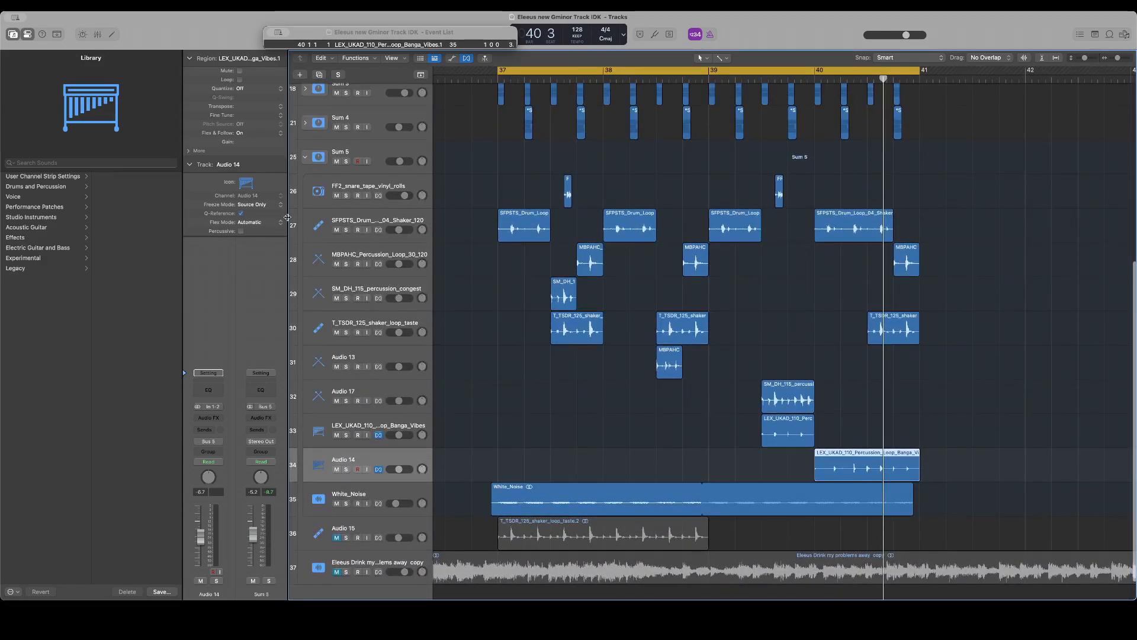
Solo the Sum 5 stack and play bars 37 to 41 to review its percussion and white noise layers
{"action": "left_click", "coordinate": [345, 161]}
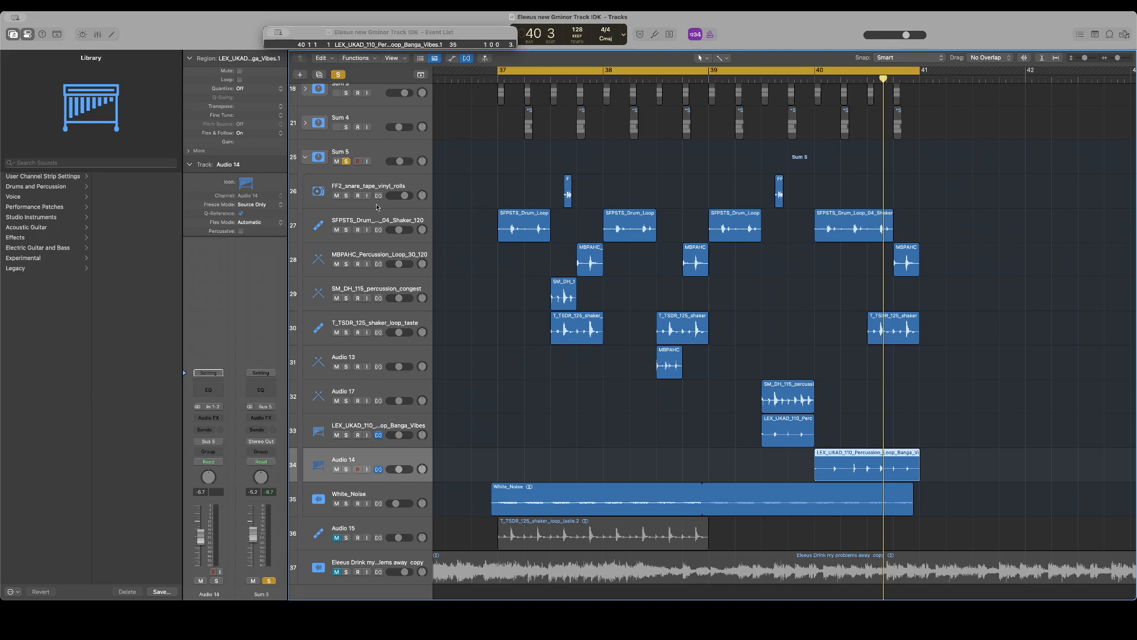
{"action": "scroll", "coordinate": [470, 228], "scroll_direction": "up", "scroll_amount": 5}
{"action": "key", "text": "space"}
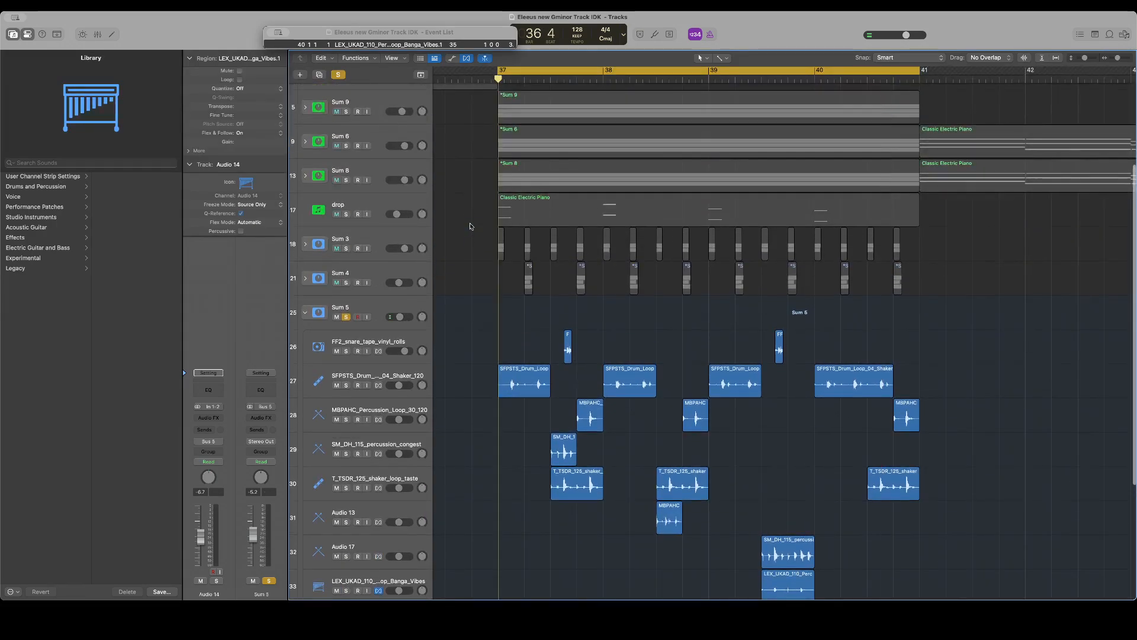
{"action": "scroll", "coordinate": [471, 226], "scroll_direction": "down", "scroll_amount": 5}
{"action": "scroll", "coordinate": [470, 226], "scroll_direction": "down", "scroll_amount": 2}
{"action": "scroll", "coordinate": [471, 226], "scroll_direction": "right", "scroll_amount": 3}
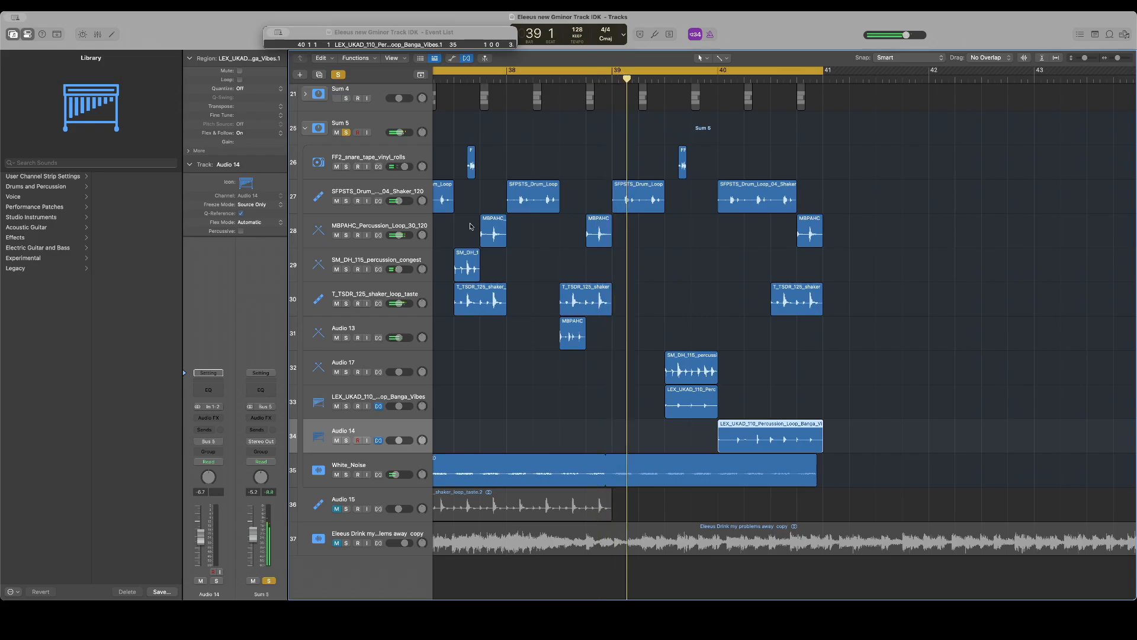
{"action": "scroll", "coordinate": [470, 227], "scroll_direction": "up", "scroll_amount": 3}
{"action": "scroll", "coordinate": [471, 226], "scroll_direction": "up", "scroll_amount": 1}
{"action": "scroll", "coordinate": [471, 227], "scroll_direction": "left", "scroll_amount": 2}
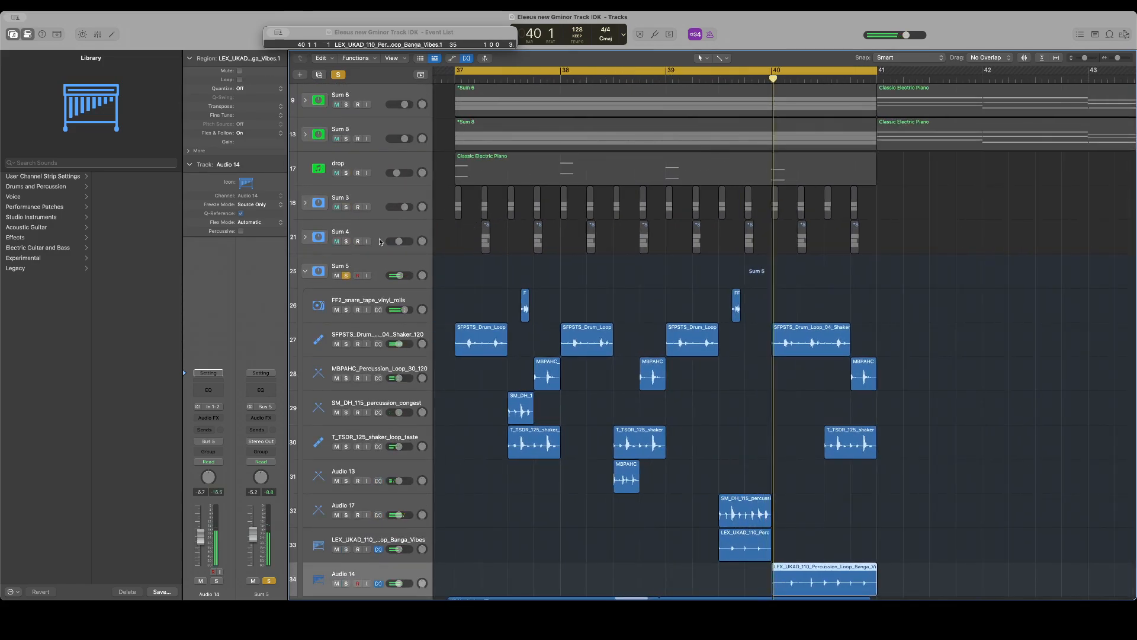
Expand the Sum 4 stack and solo it alongside Sum 5 to hear the clap and snare layers
{"action": "left_click", "coordinate": [305, 237]}
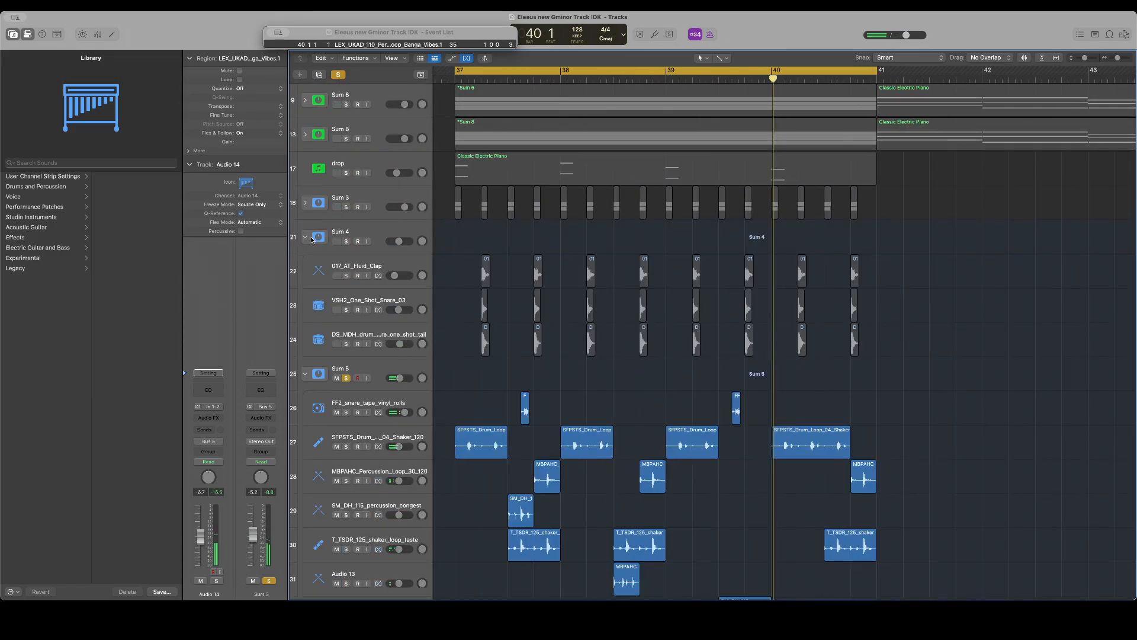
{"action": "left_click", "coordinate": [346, 241]}
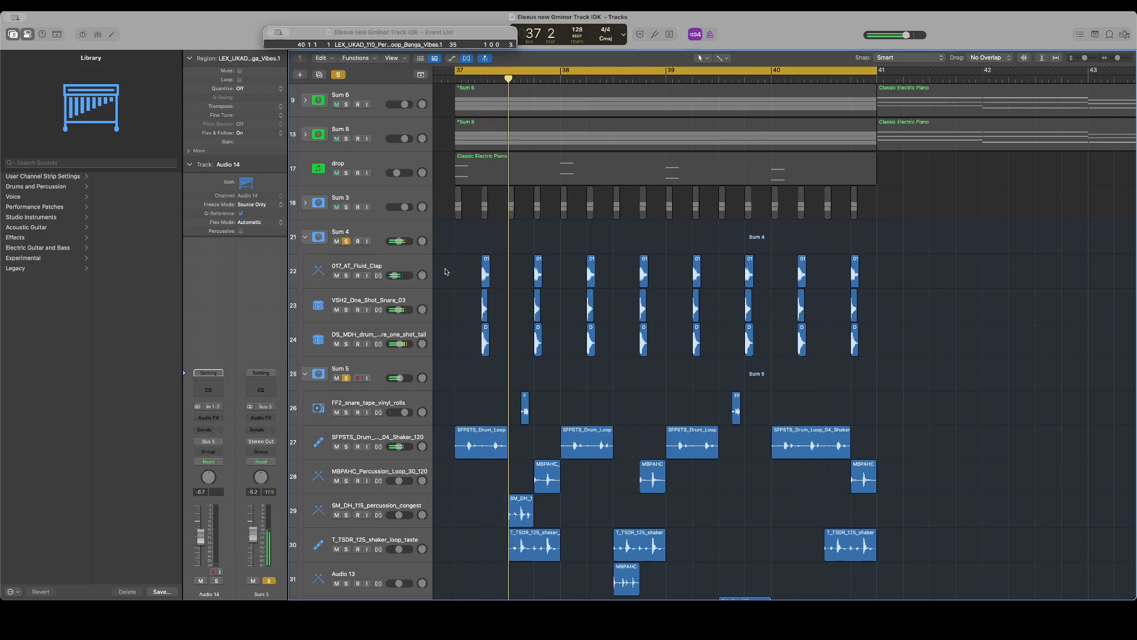
{"action": "scroll", "coordinate": [446, 272], "scroll_direction": "left", "scroll_amount": 2}
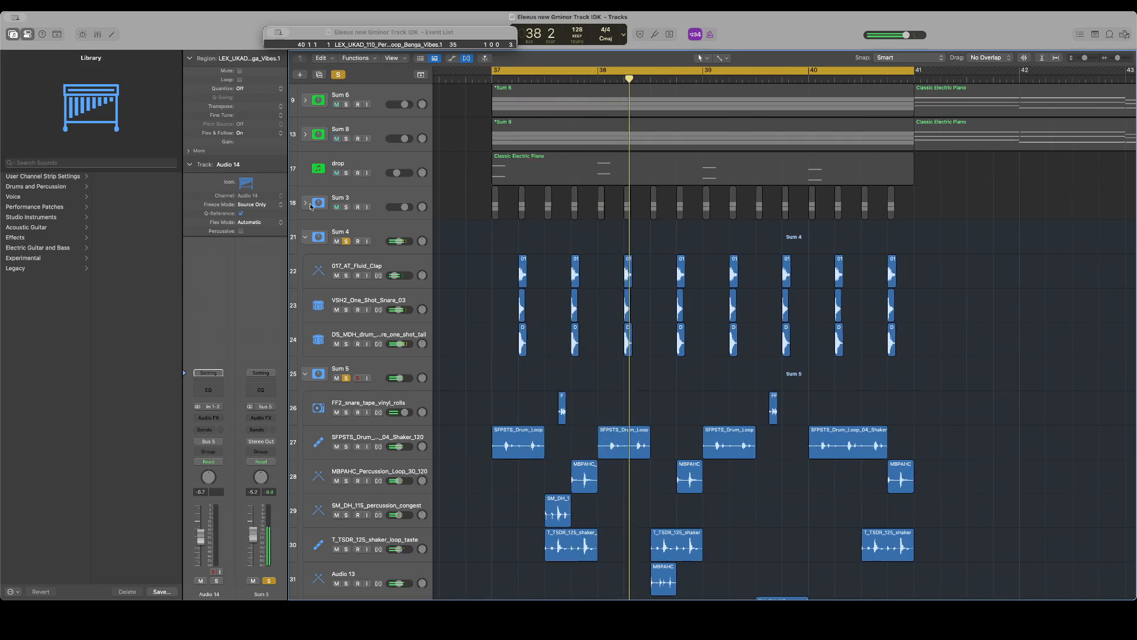
Solo Sum 3 as well and inspect its MKV1_Kick_106 and 103_Kick_C tracks, leaving the stack collapsed
{"action": "left_click", "coordinate": [347, 208]}
{"action": "left_click", "coordinate": [306, 203]}
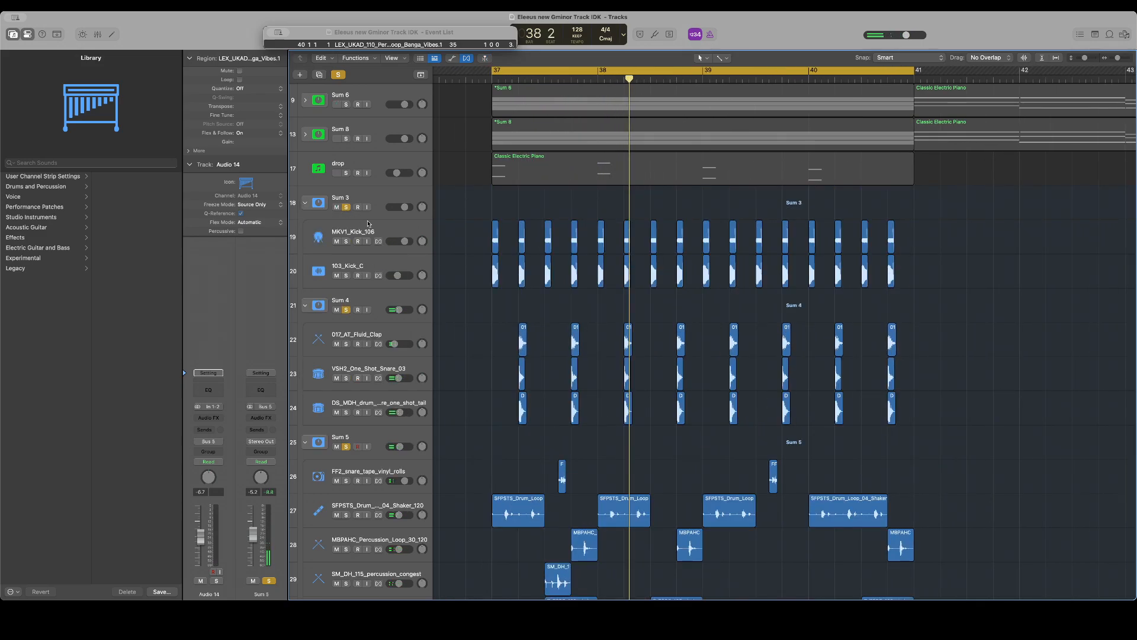
{"action": "left_click", "coordinate": [368, 225]}
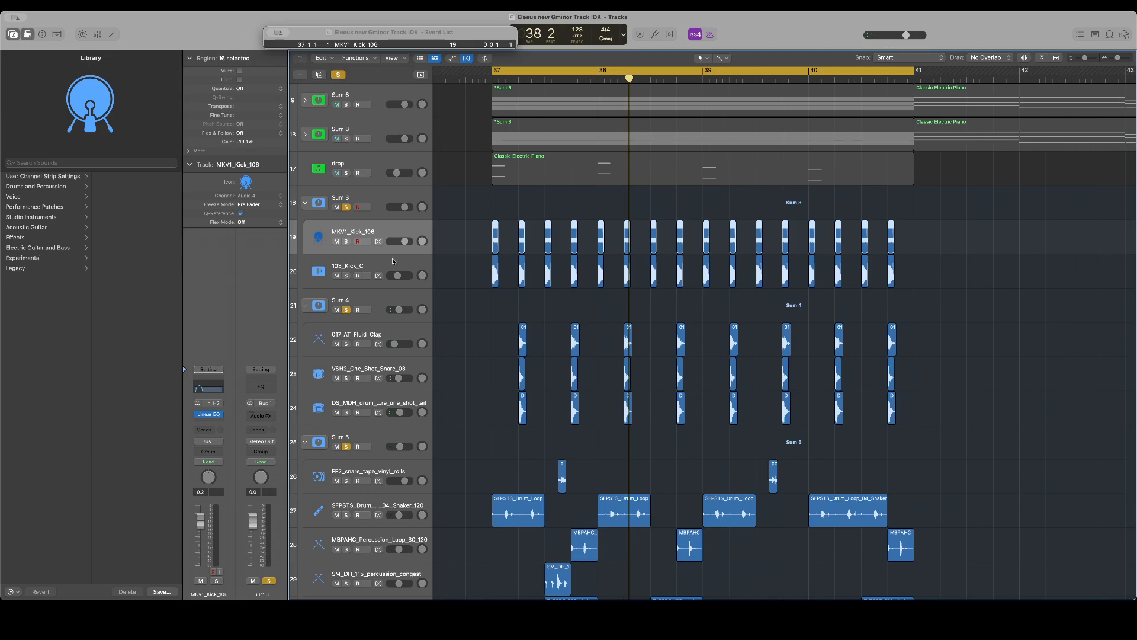
{"action": "left_click", "coordinate": [334, 270]}
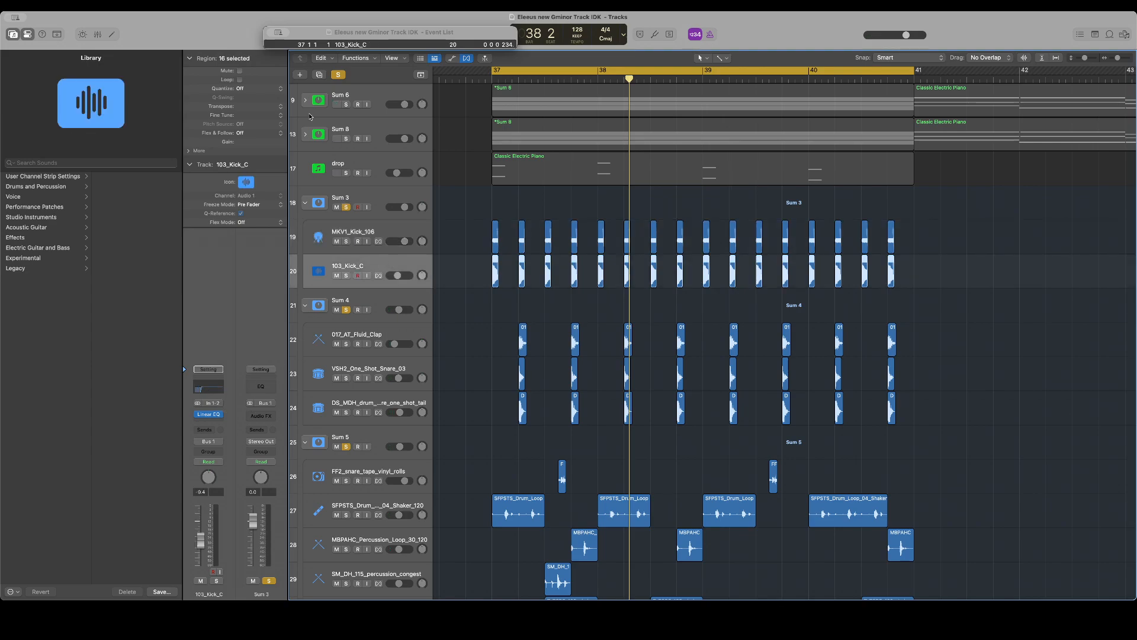
{"action": "left_click", "coordinate": [305, 204]}
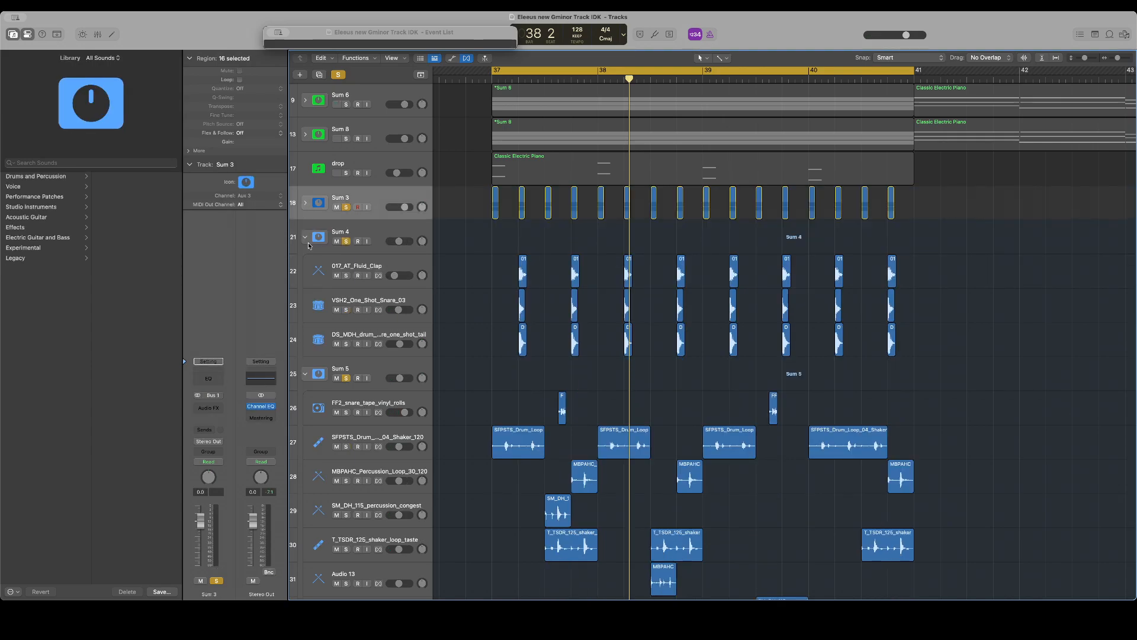
Play the soloed drum stacks and add the Sum 6 chords to the solo
{"action": "key", "text": "space"}
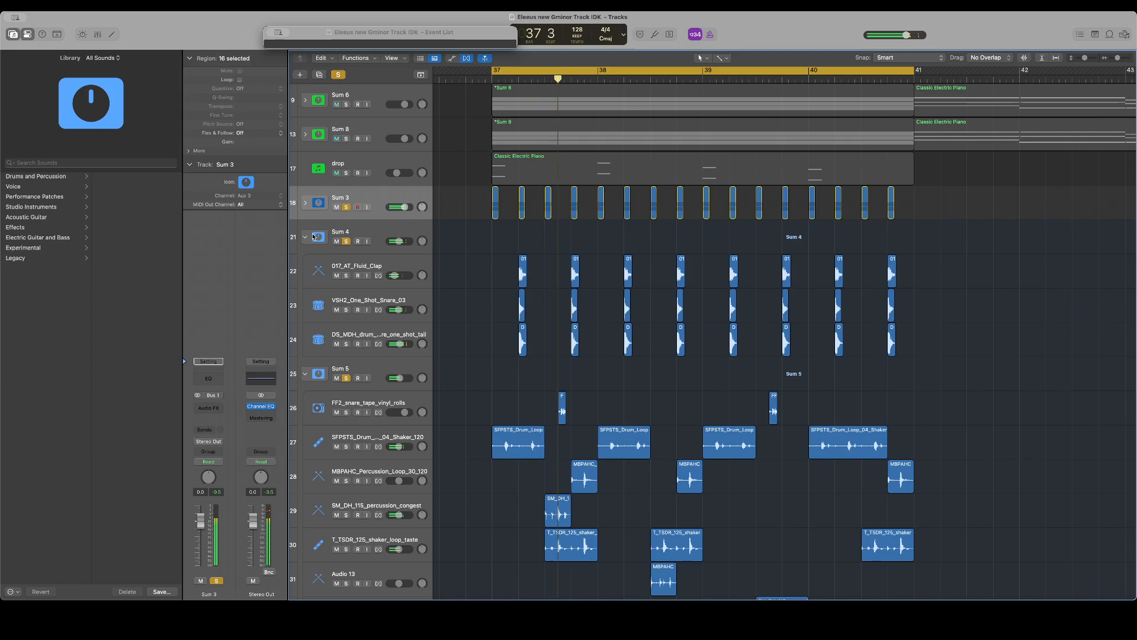
{"action": "scroll", "coordinate": [314, 237], "scroll_direction": "up", "scroll_amount": 3}
{"action": "scroll", "coordinate": [314, 237], "scroll_direction": "up", "scroll_amount": 2}
{"action": "scroll", "coordinate": [314, 237], "scroll_direction": "down", "scroll_amount": 5}
{"action": "scroll", "coordinate": [314, 237], "scroll_direction": "up", "scroll_amount": 4}
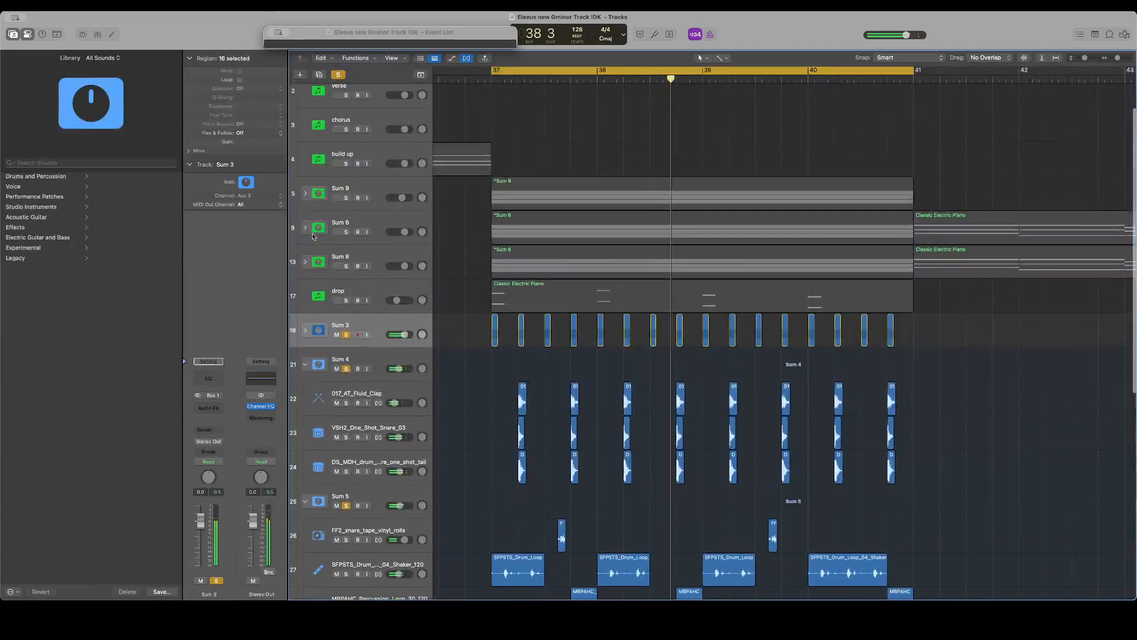
{"action": "left_click", "coordinate": [348, 232]}
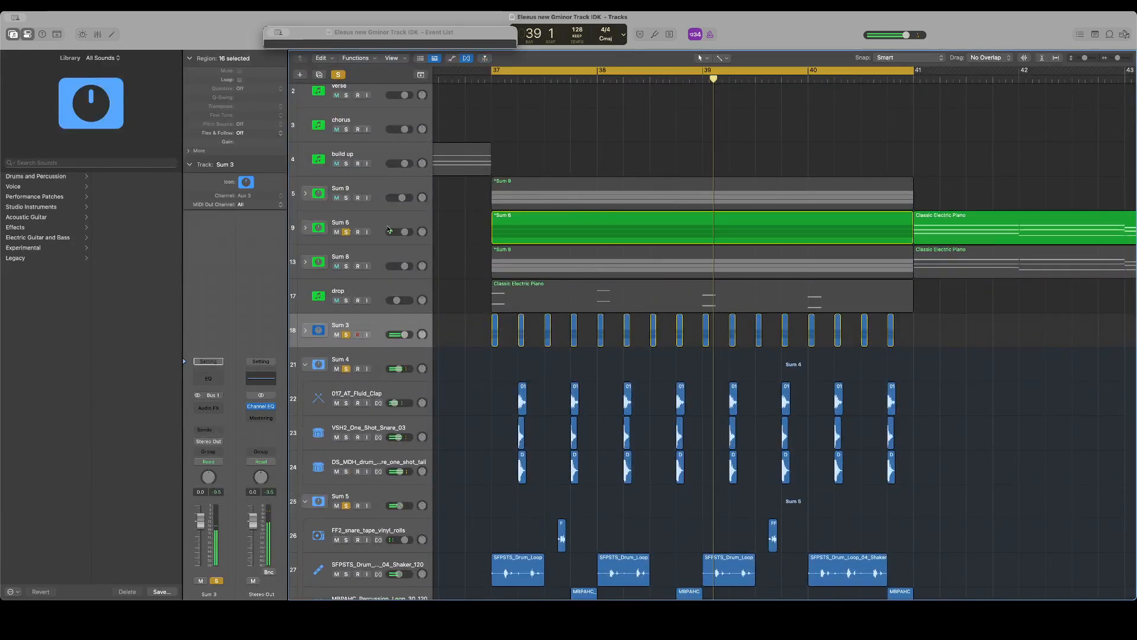
Inspect the drop layers inside Sum 6 and Sum 8, leaving both stacks collapsed
{"action": "left_click", "coordinate": [305, 228]}
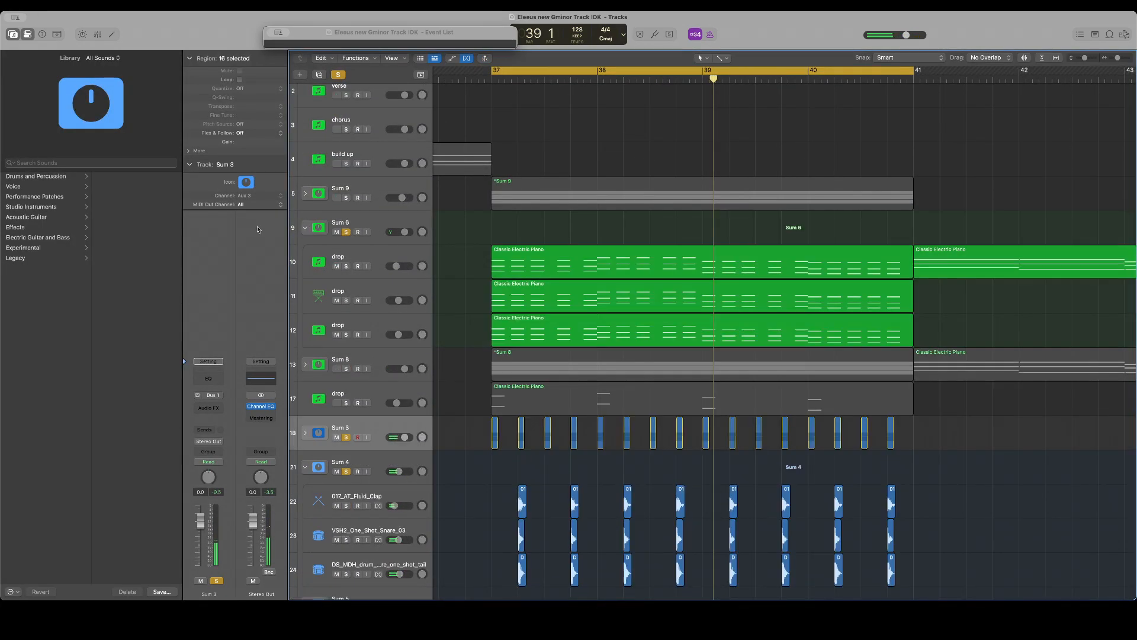
{"action": "left_click", "coordinate": [306, 365]}
{"action": "left_click", "coordinate": [307, 365]}
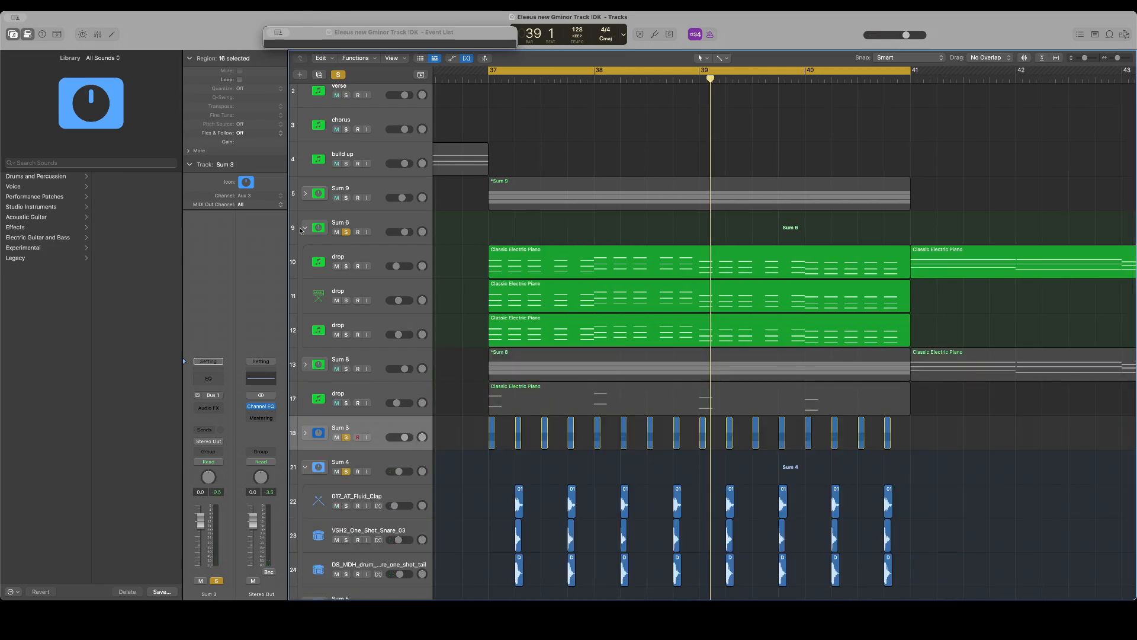
{"action": "left_click", "coordinate": [304, 229]}
Clear all solos and play the full drop from bar 37
{"action": "left_click", "coordinate": [342, 75]}
{"action": "key", "text": "space"}
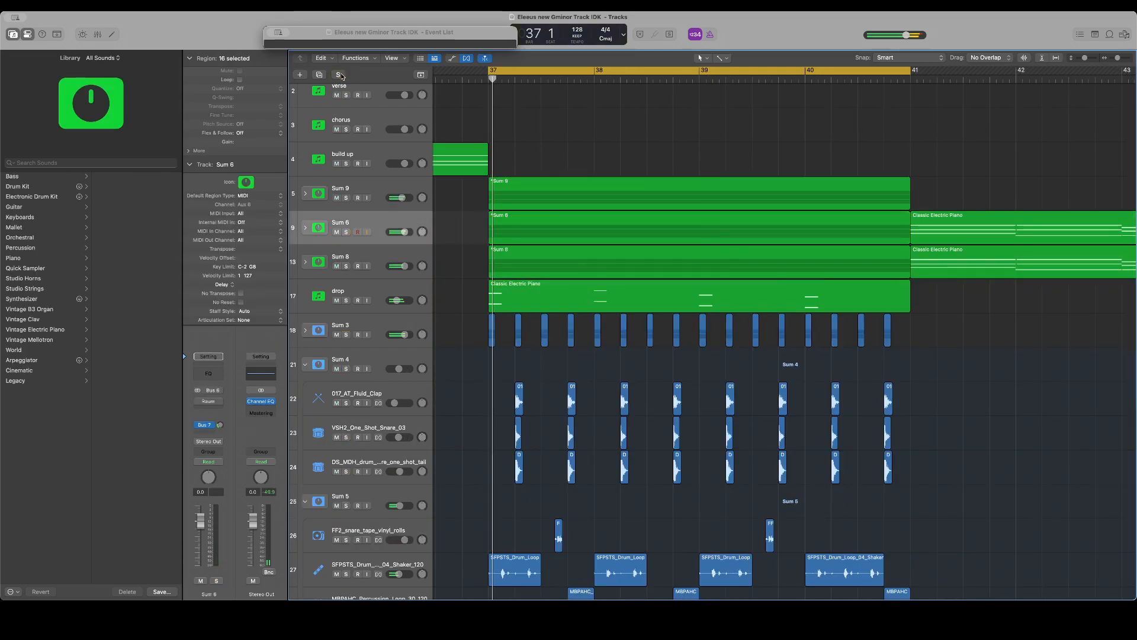
Collapse the Sum 4 stack
{"action": "scroll", "coordinate": [362, 106], "scroll_direction": "down", "scroll_amount": 3}
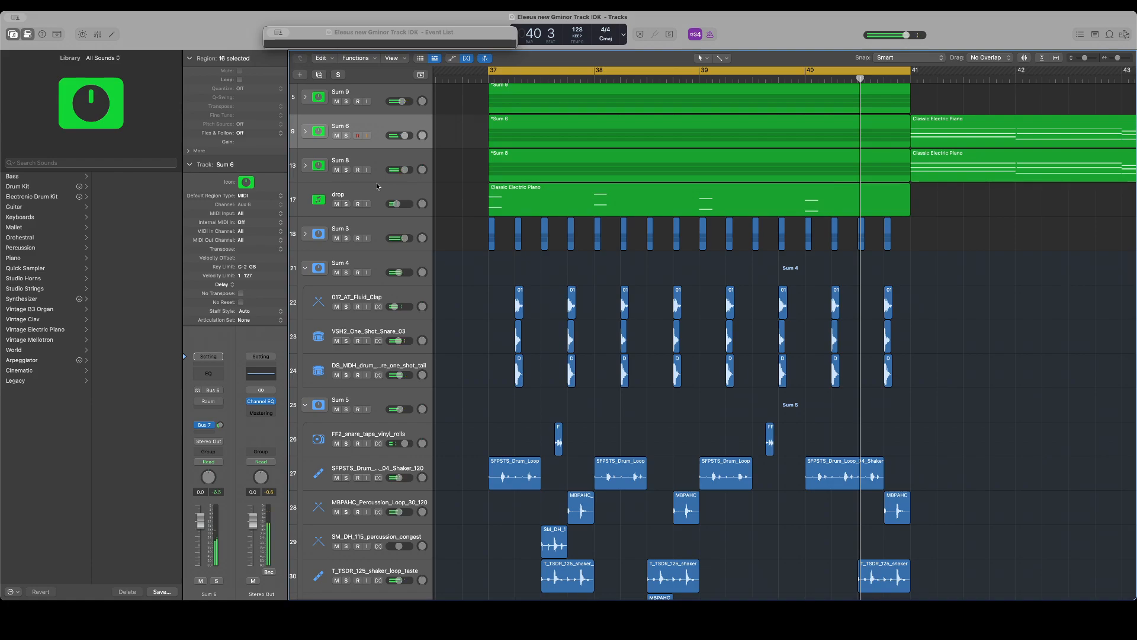
{"action": "scroll", "coordinate": [377, 187], "scroll_direction": "down", "scroll_amount": 5}
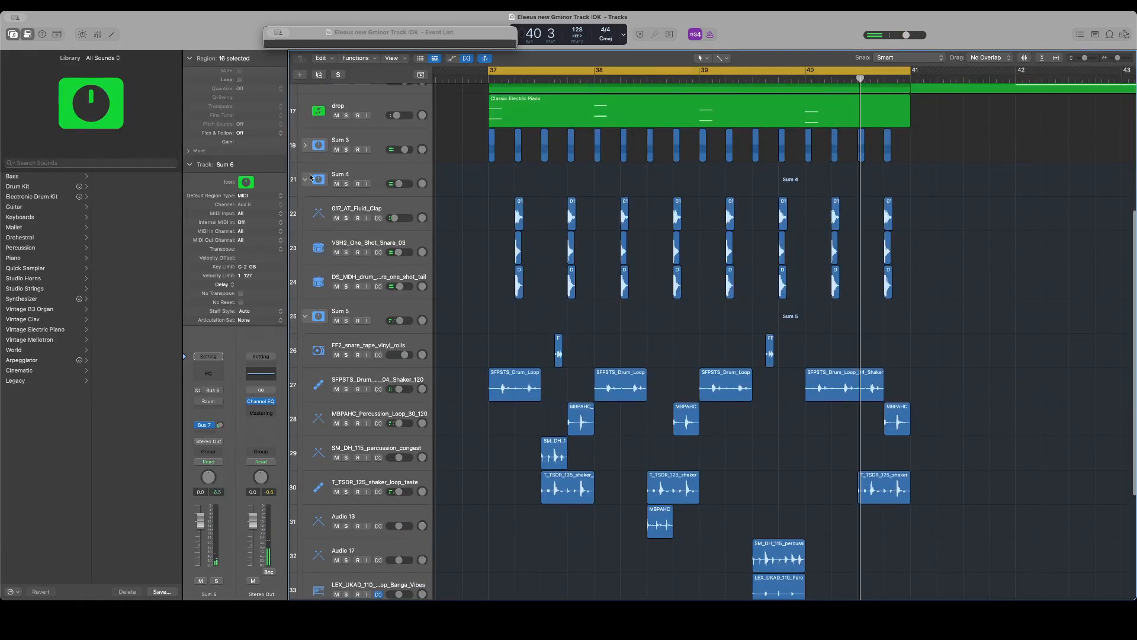
{"action": "left_click", "coordinate": [306, 181]}
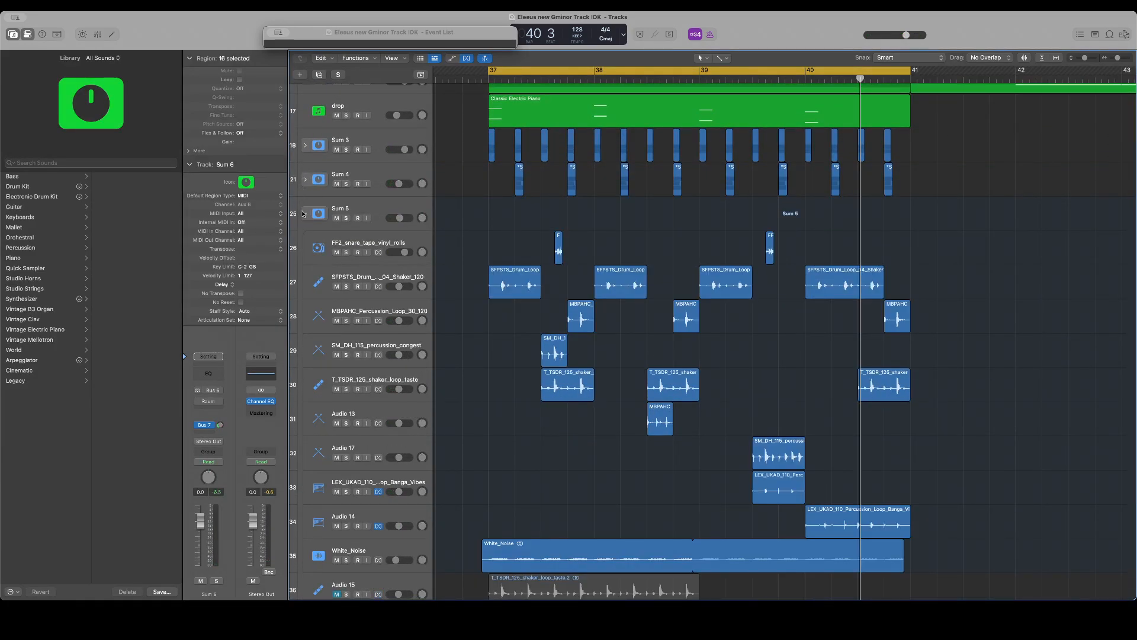